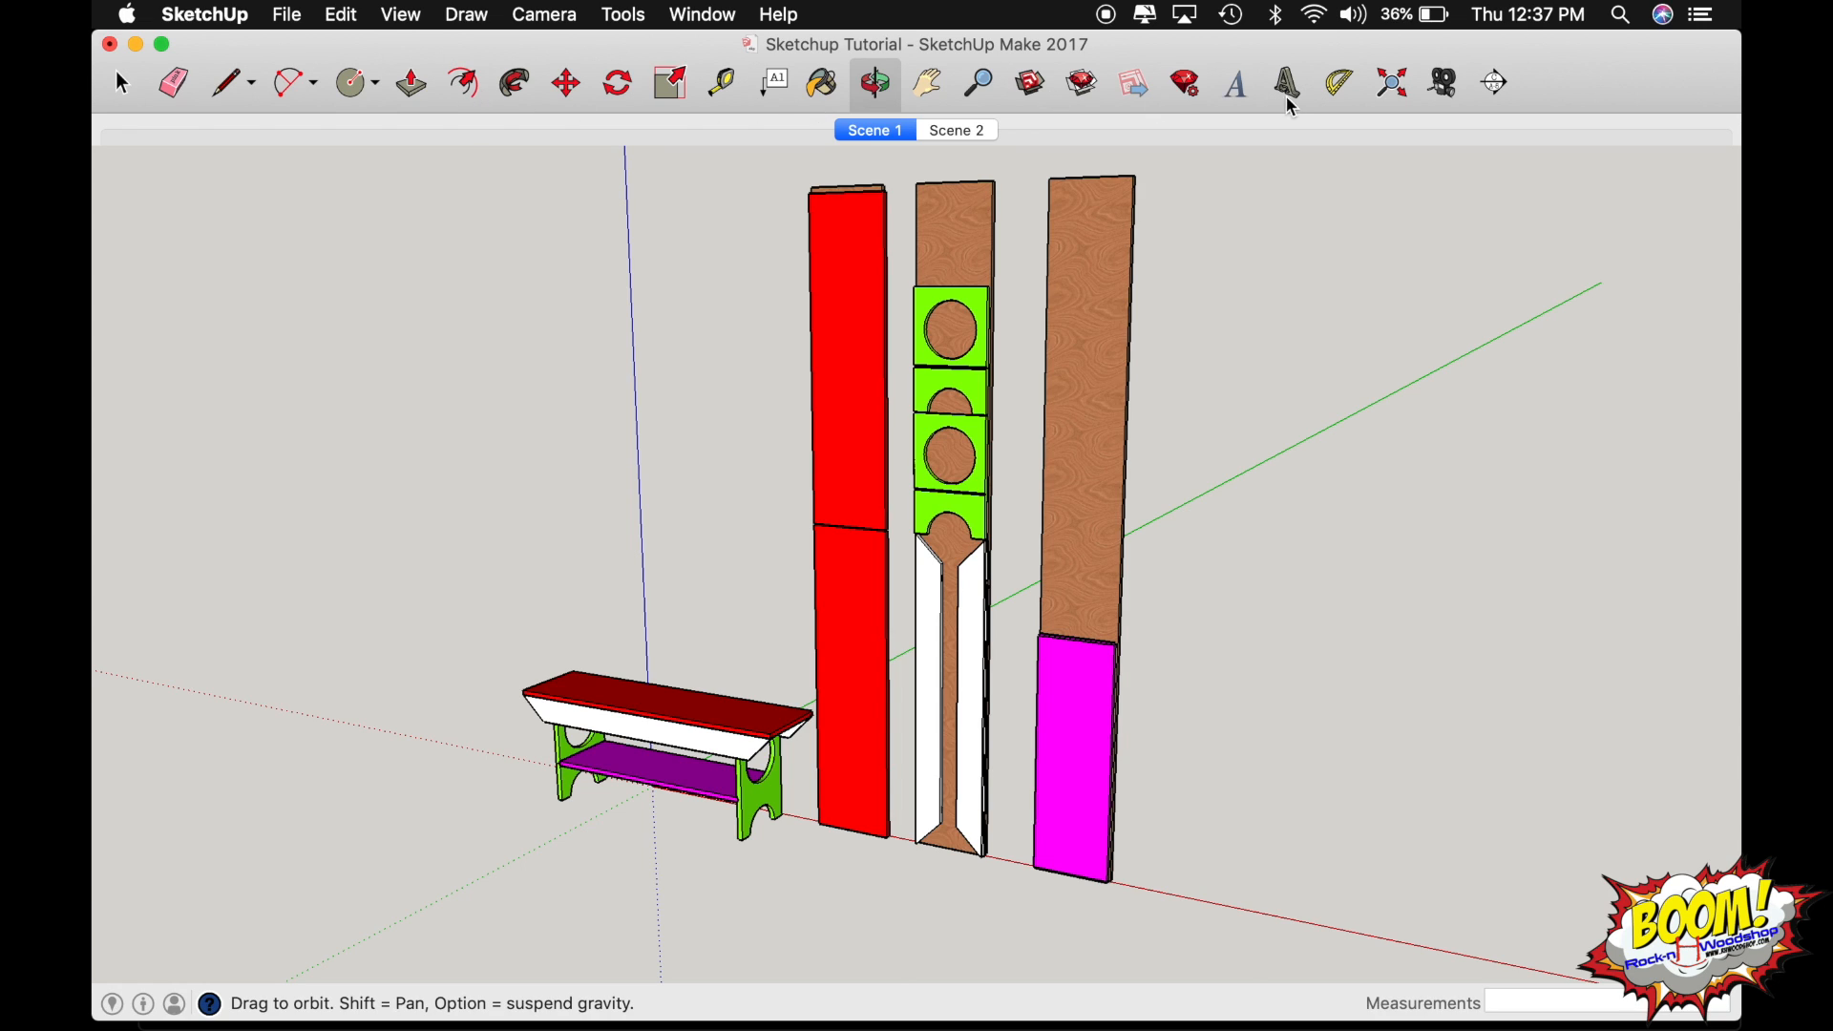
Review the tools available for customizing the toolbar and keep the current icon-only setup.
right_click(392, 59)
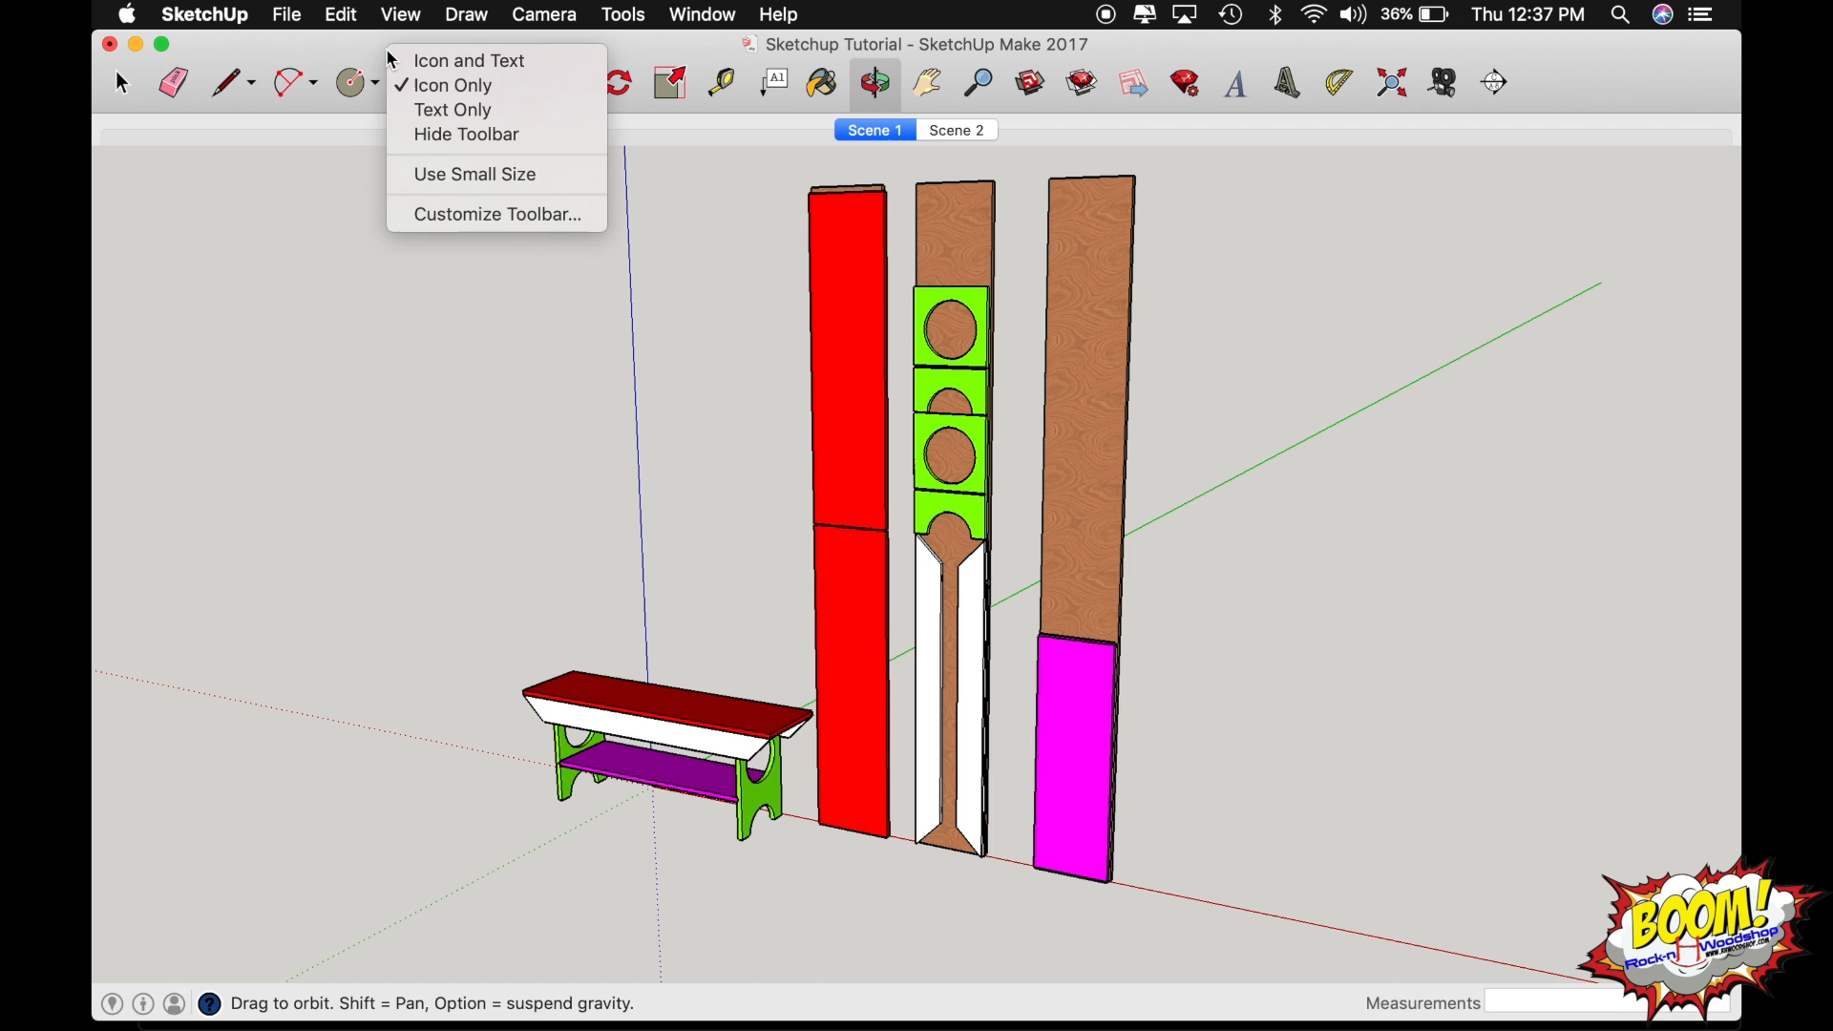
left_click(489, 214)
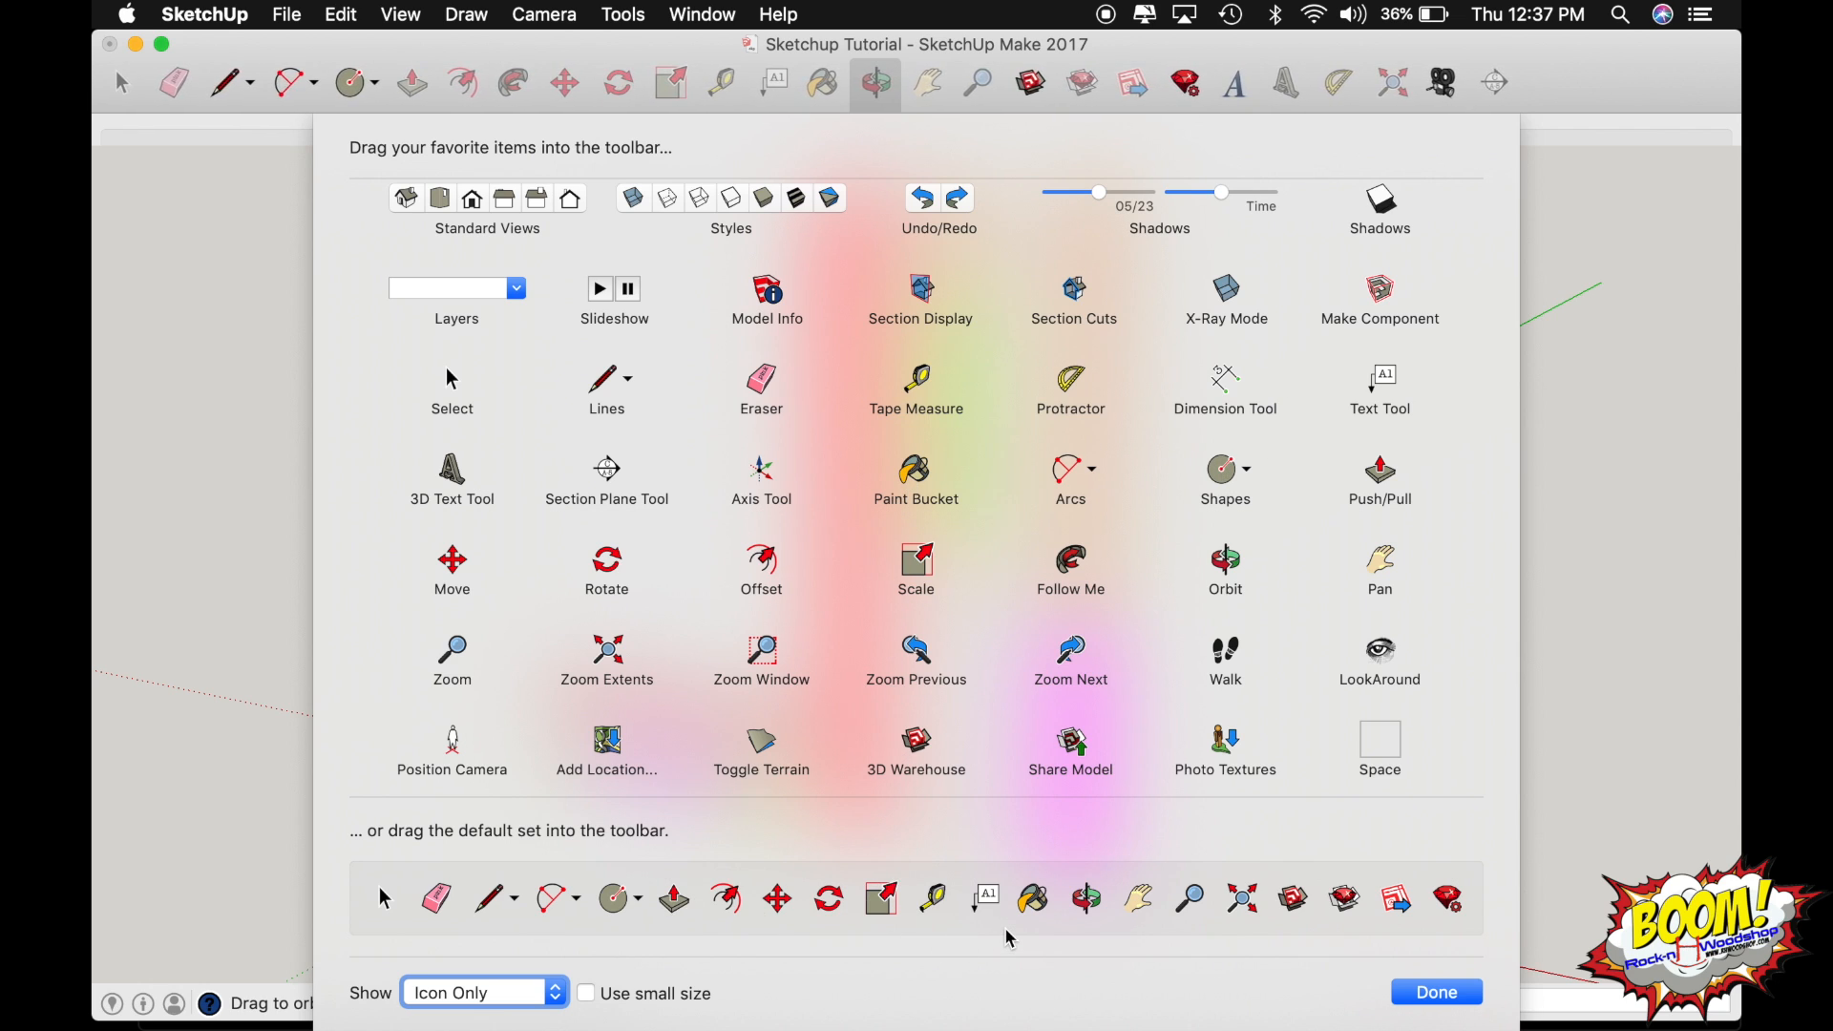
left_click(1444, 995)
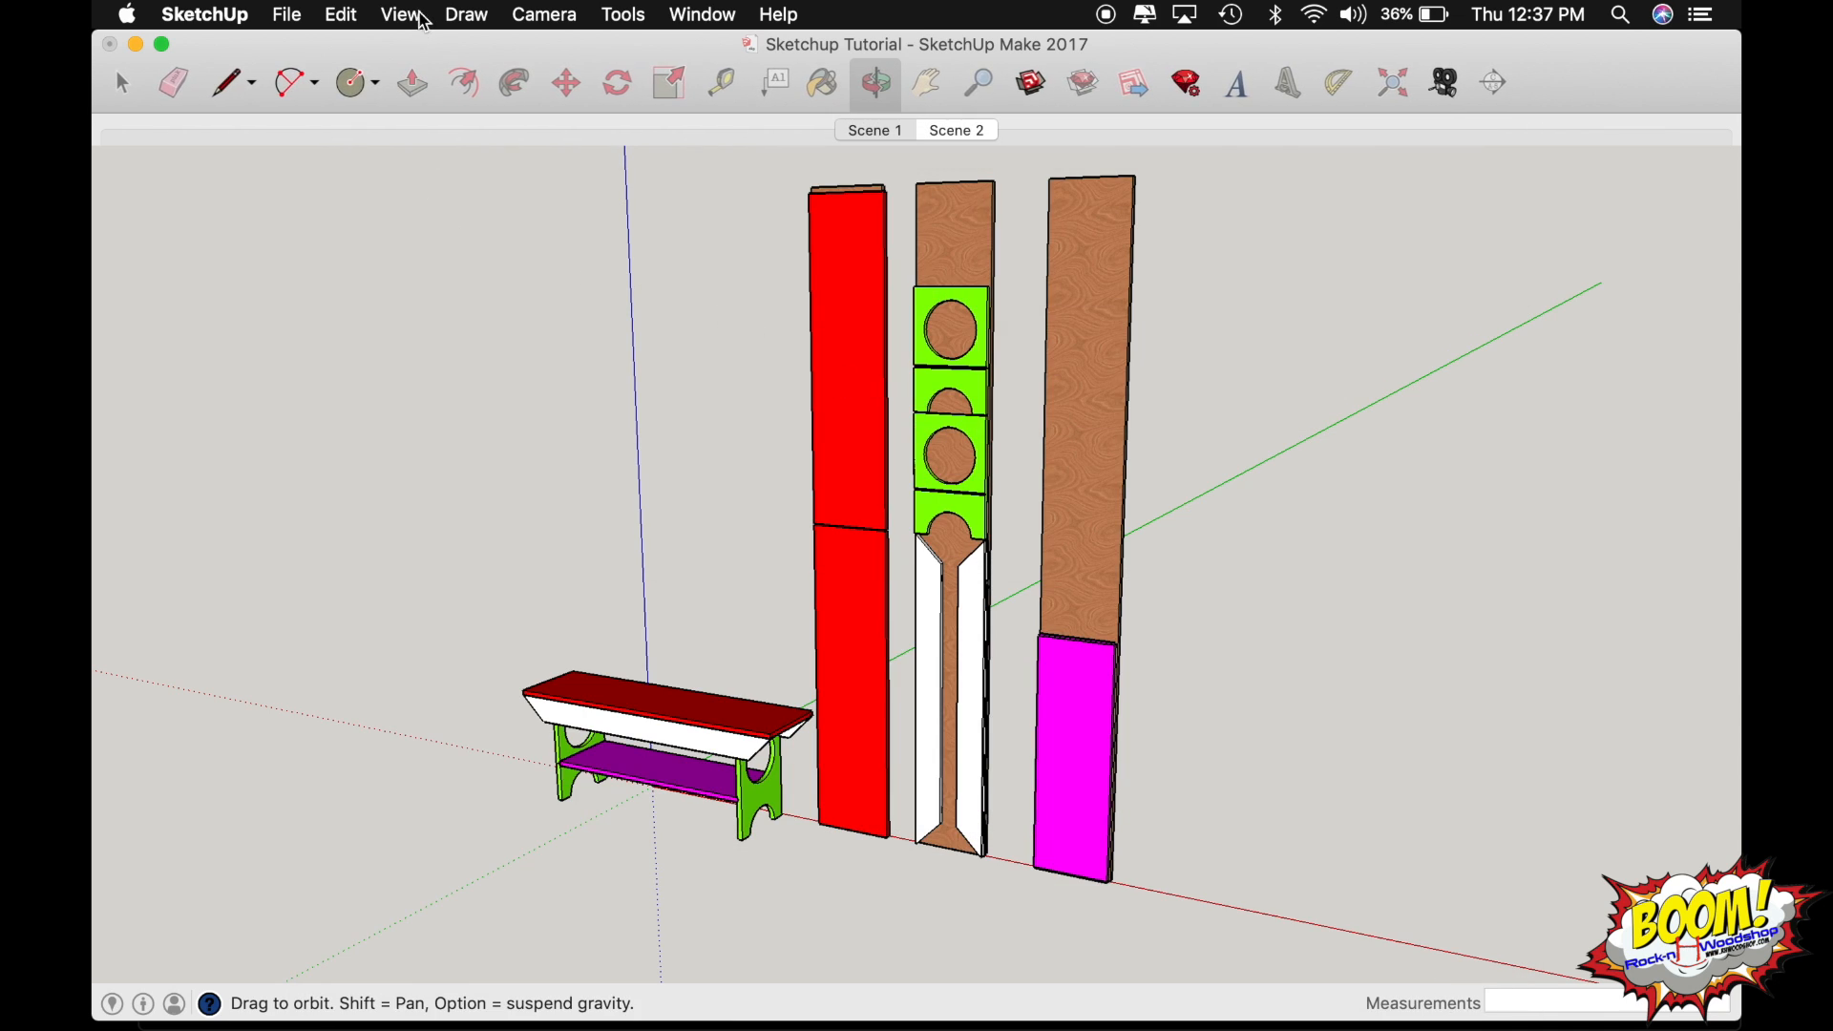
Display the Large Tool Set palette beside the model.
left_click(402, 15)
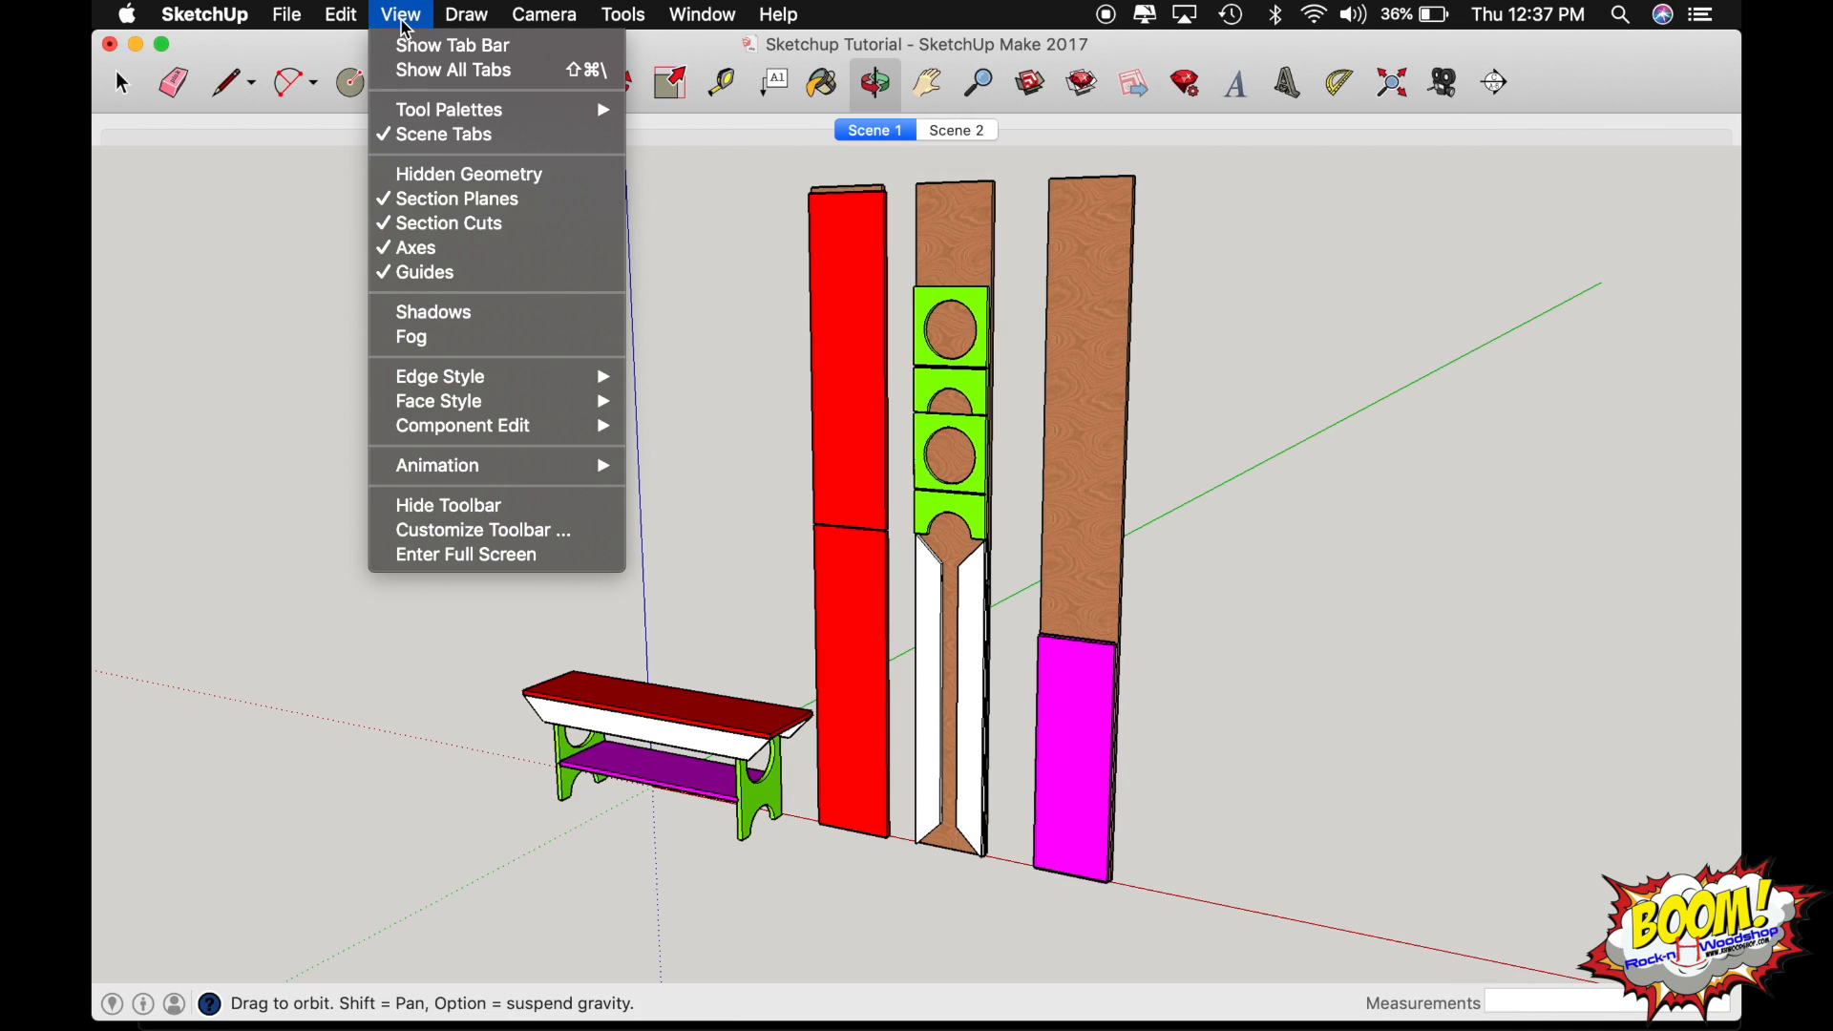
mouse_move(601, 113)
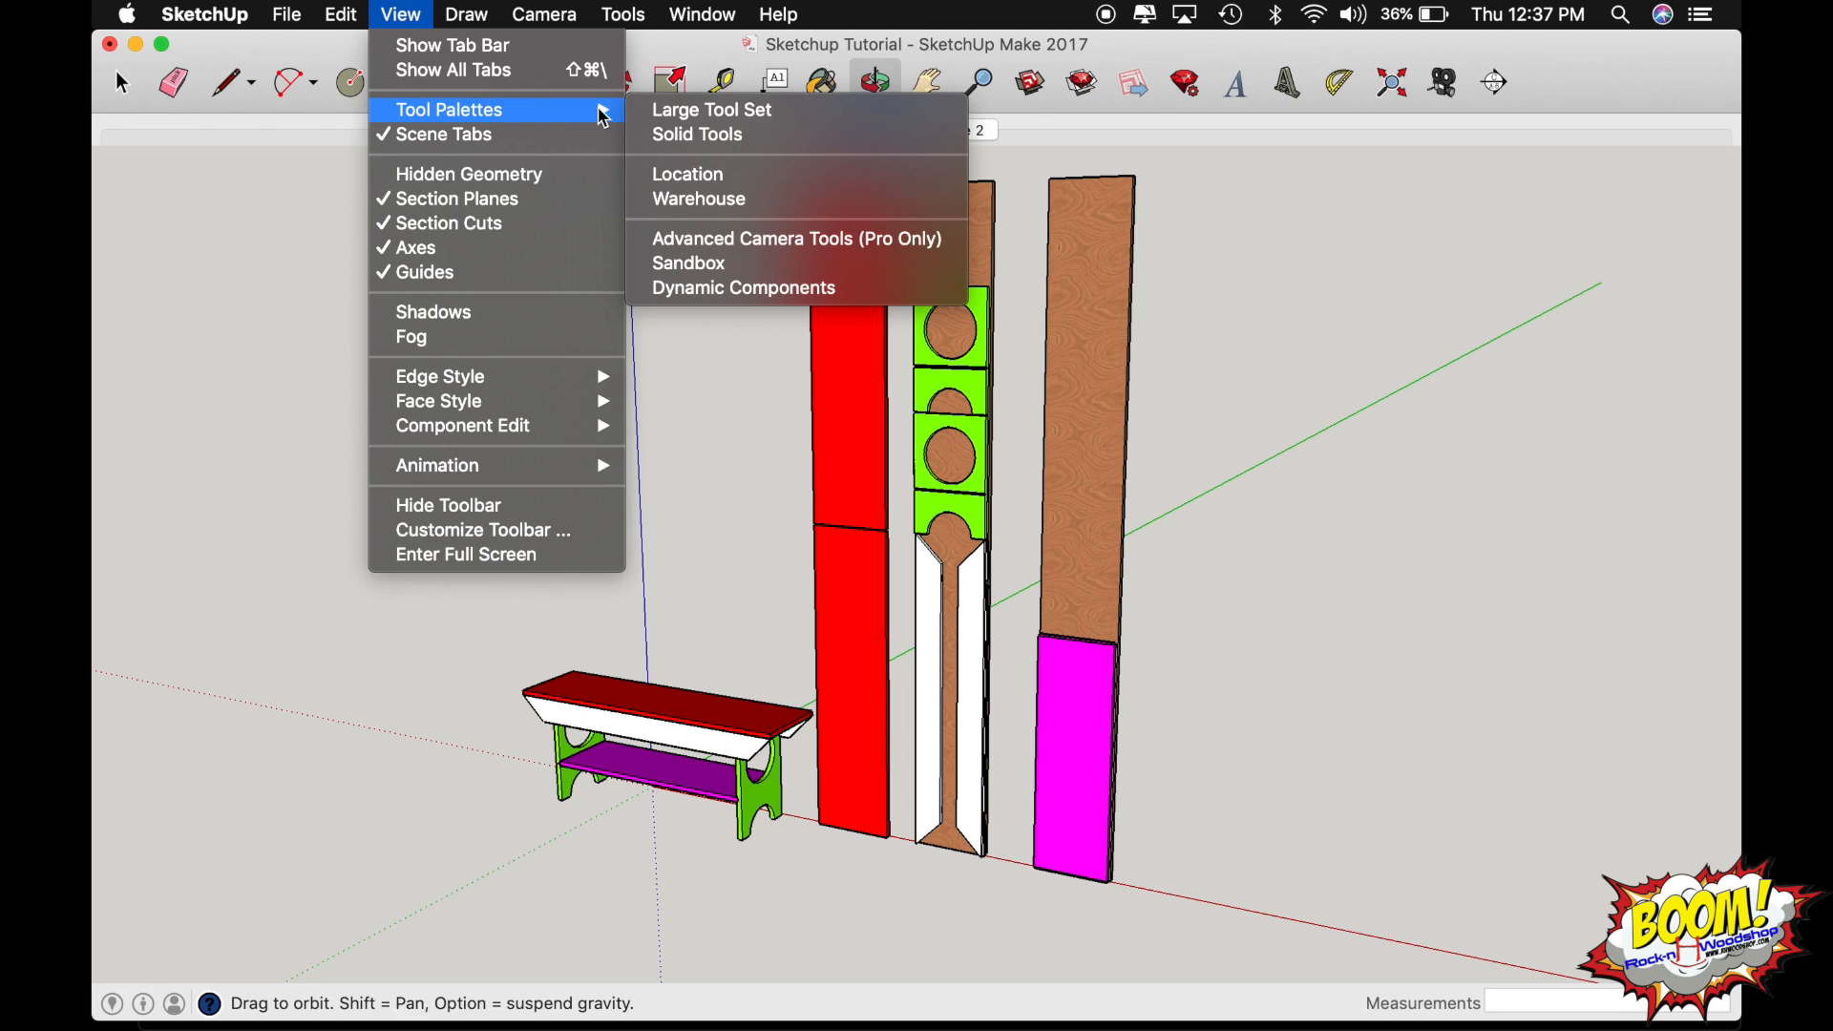
left_click(686, 111)
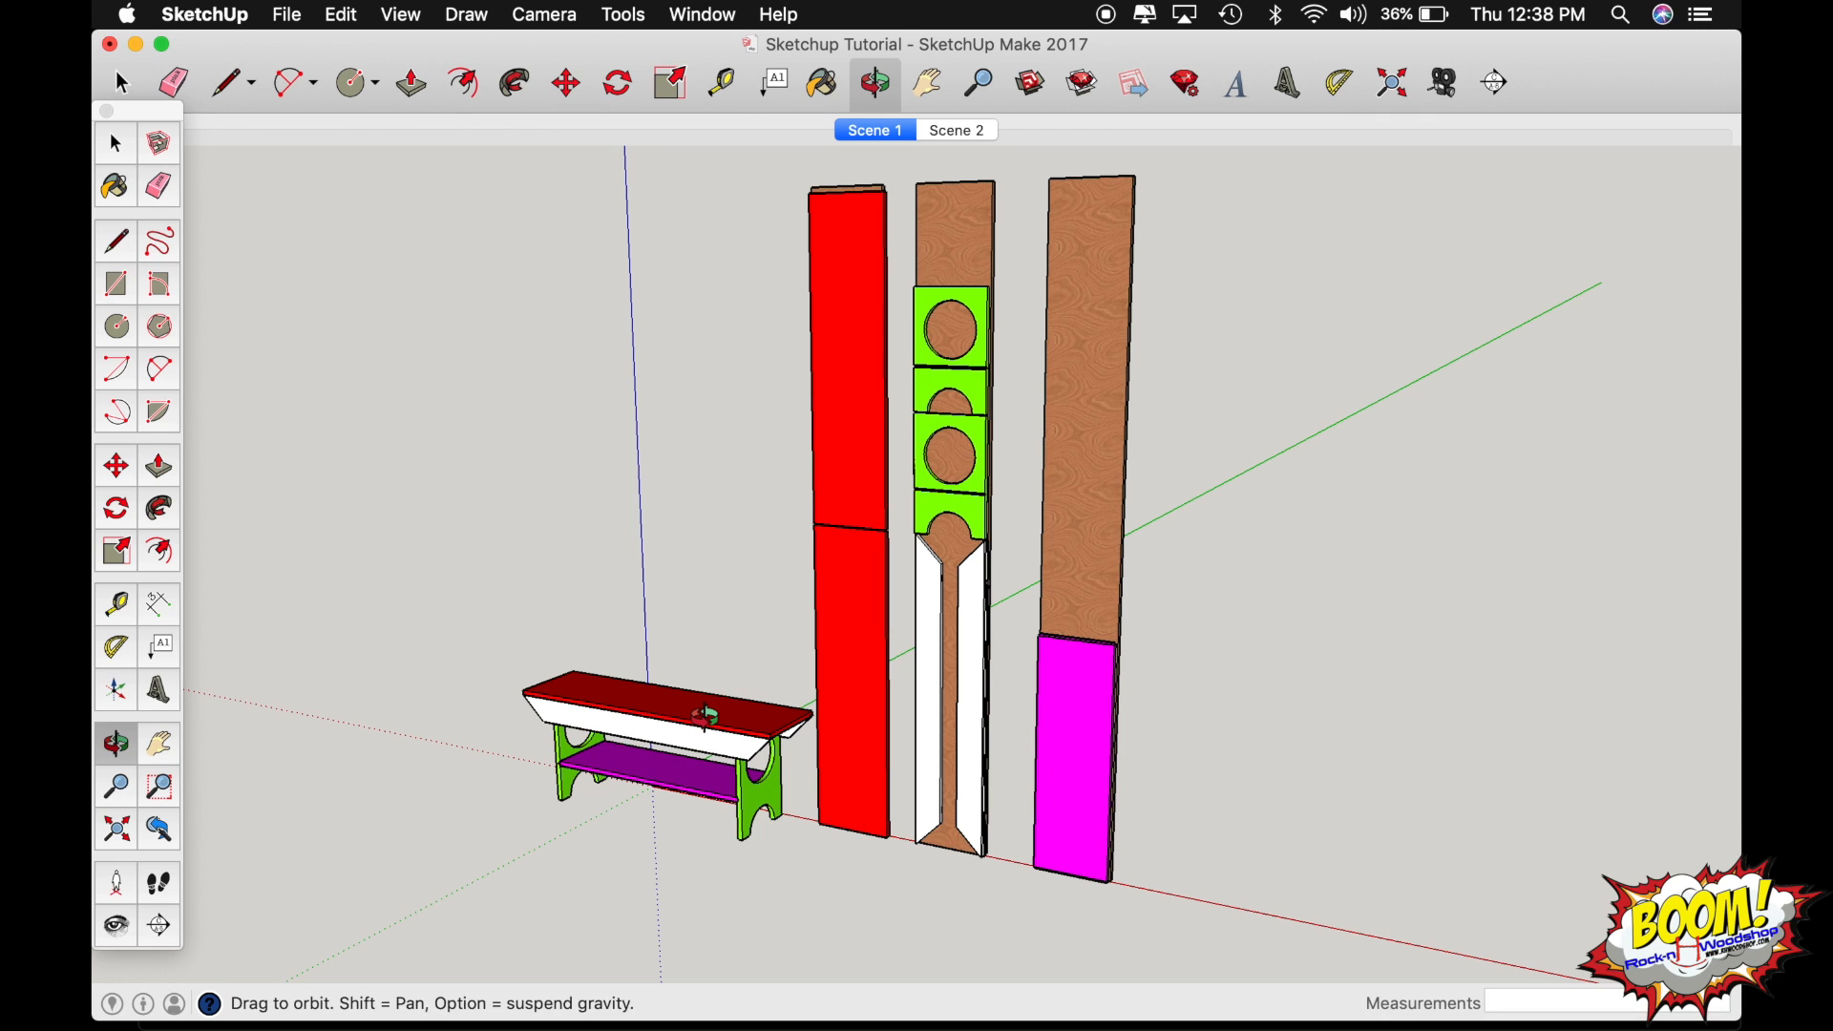
Examine the bench and the three cutting-layout boards from different angles and distances with Orbit.
scroll(705, 717, "down", 15)
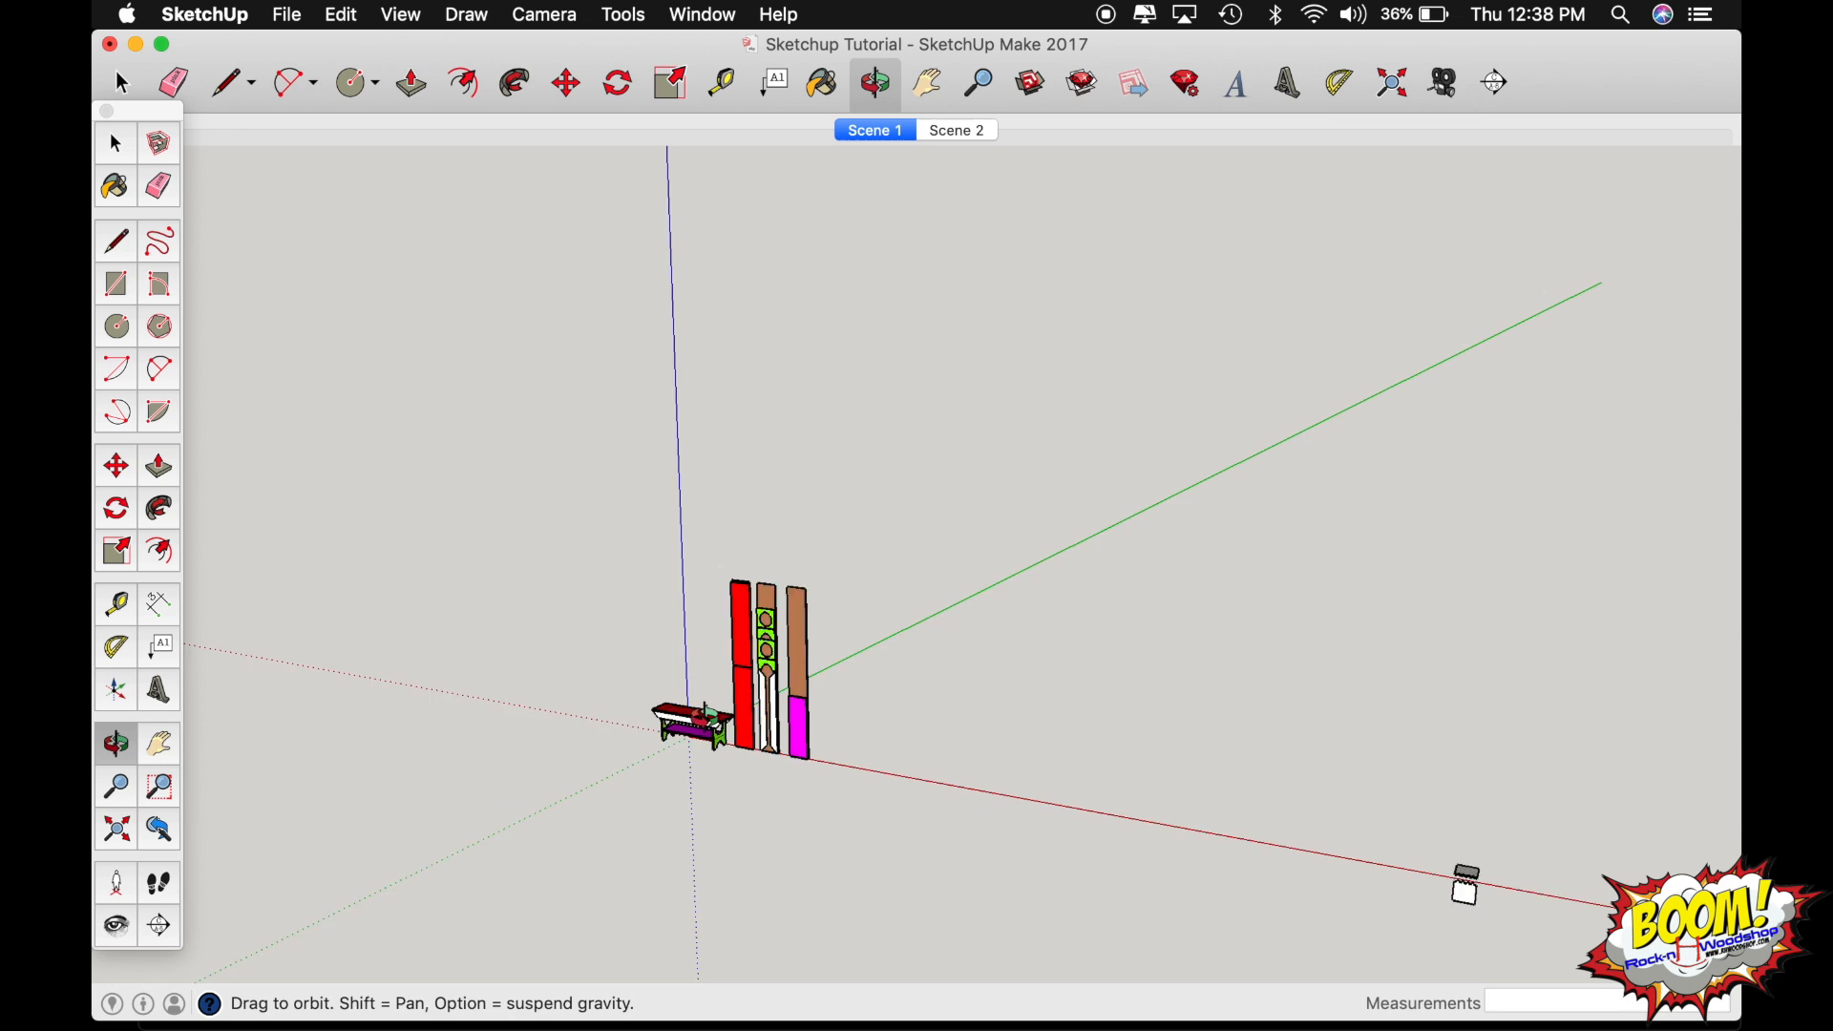
left_click_drag(705, 717, 1740, 631, "shift")
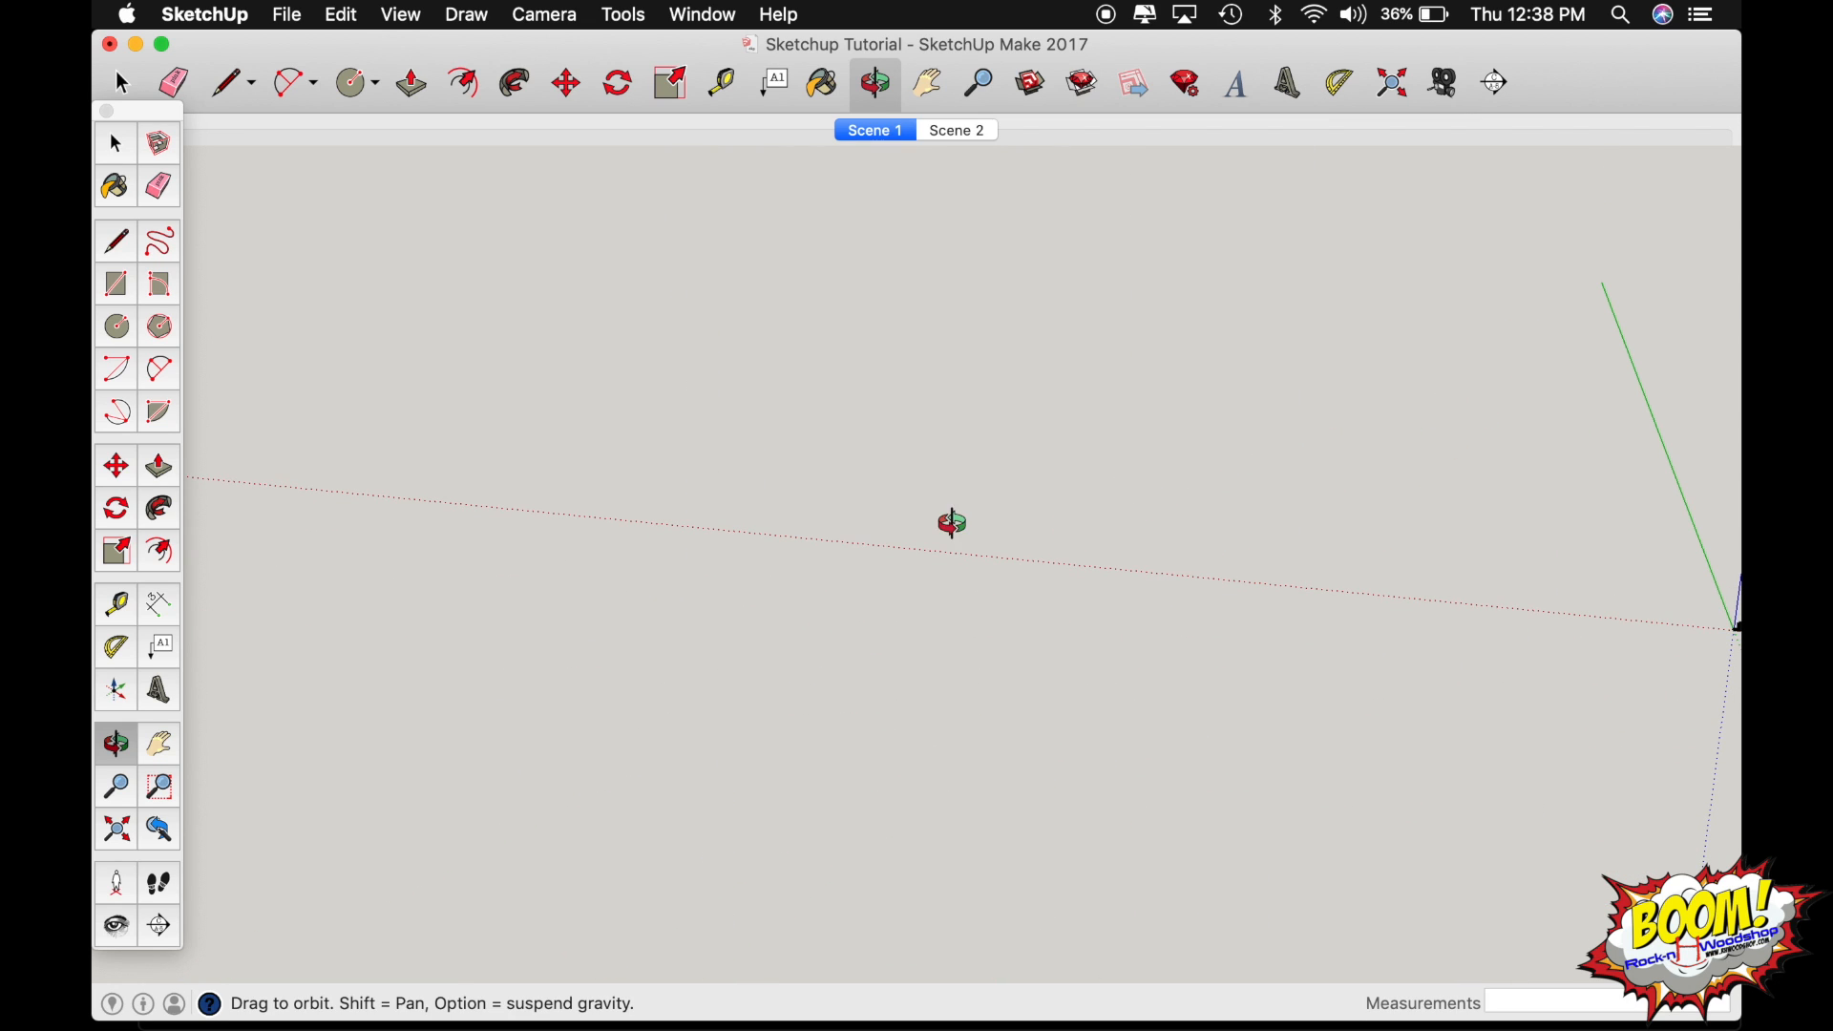
left_click_drag(949, 520, 1677, 531)
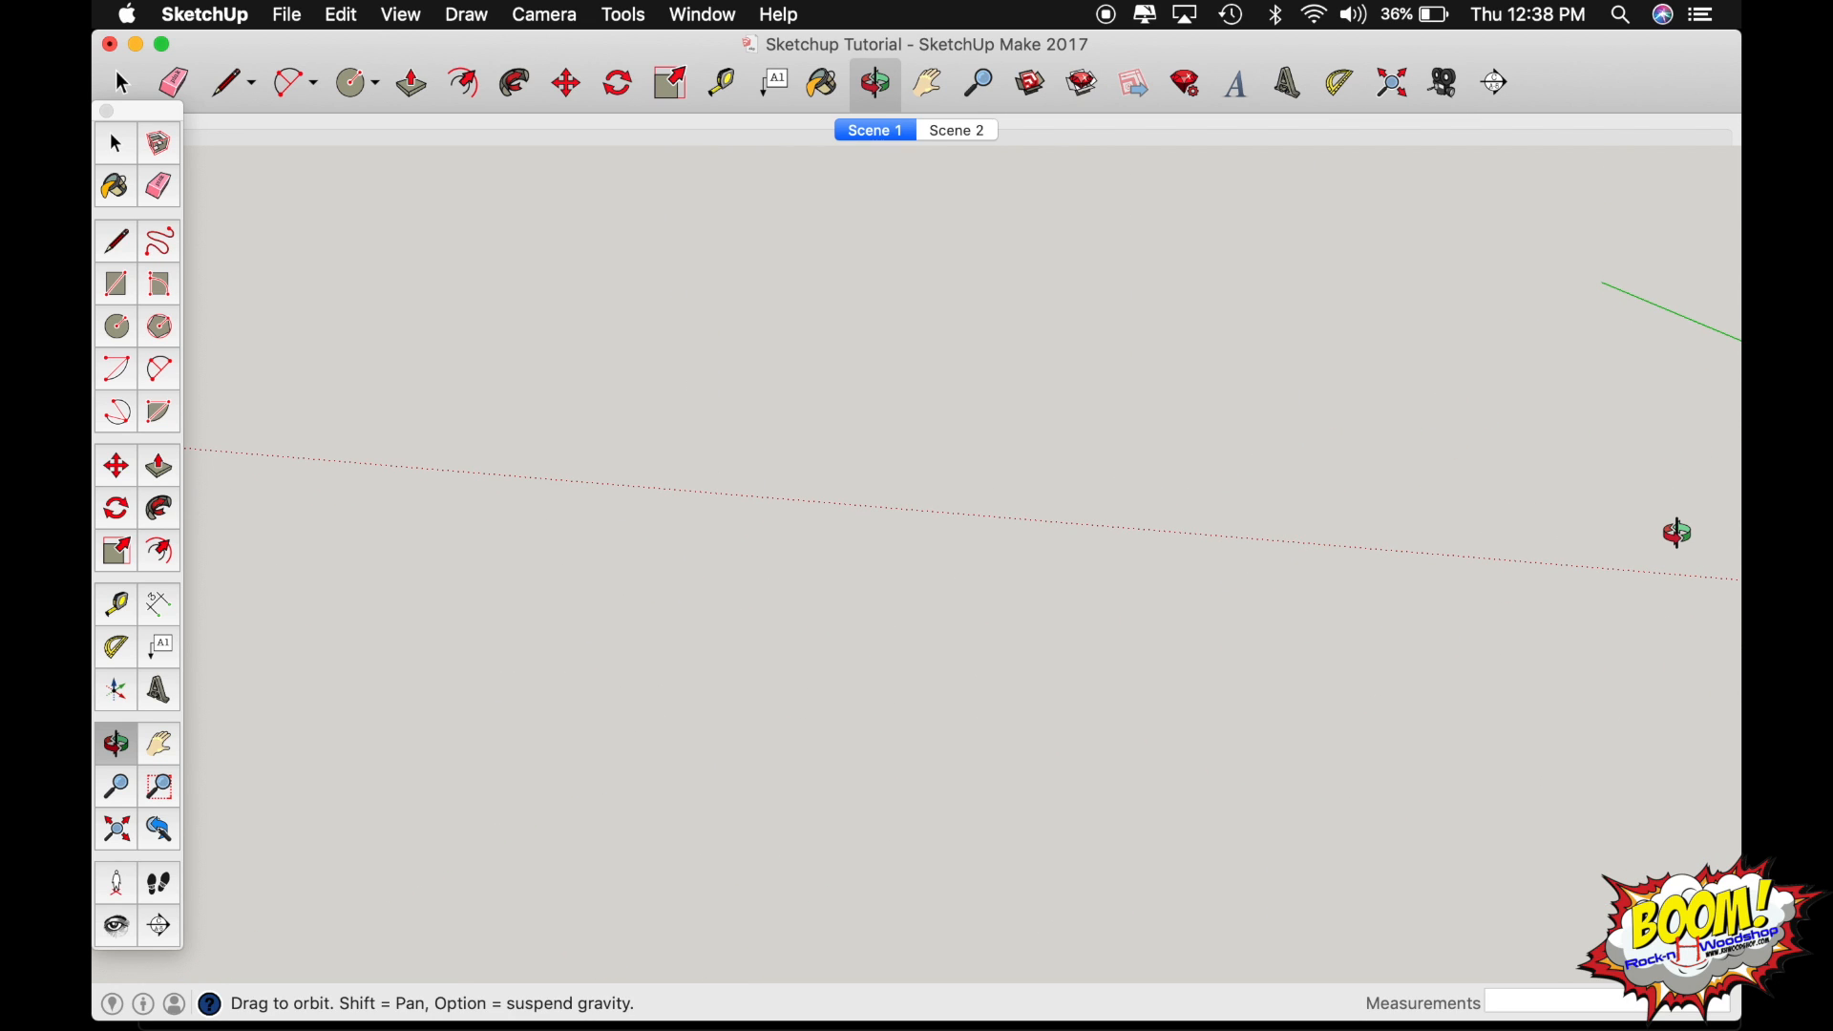
left_click_drag(1387, 605, 1733, 78)
left_click(116, 835)
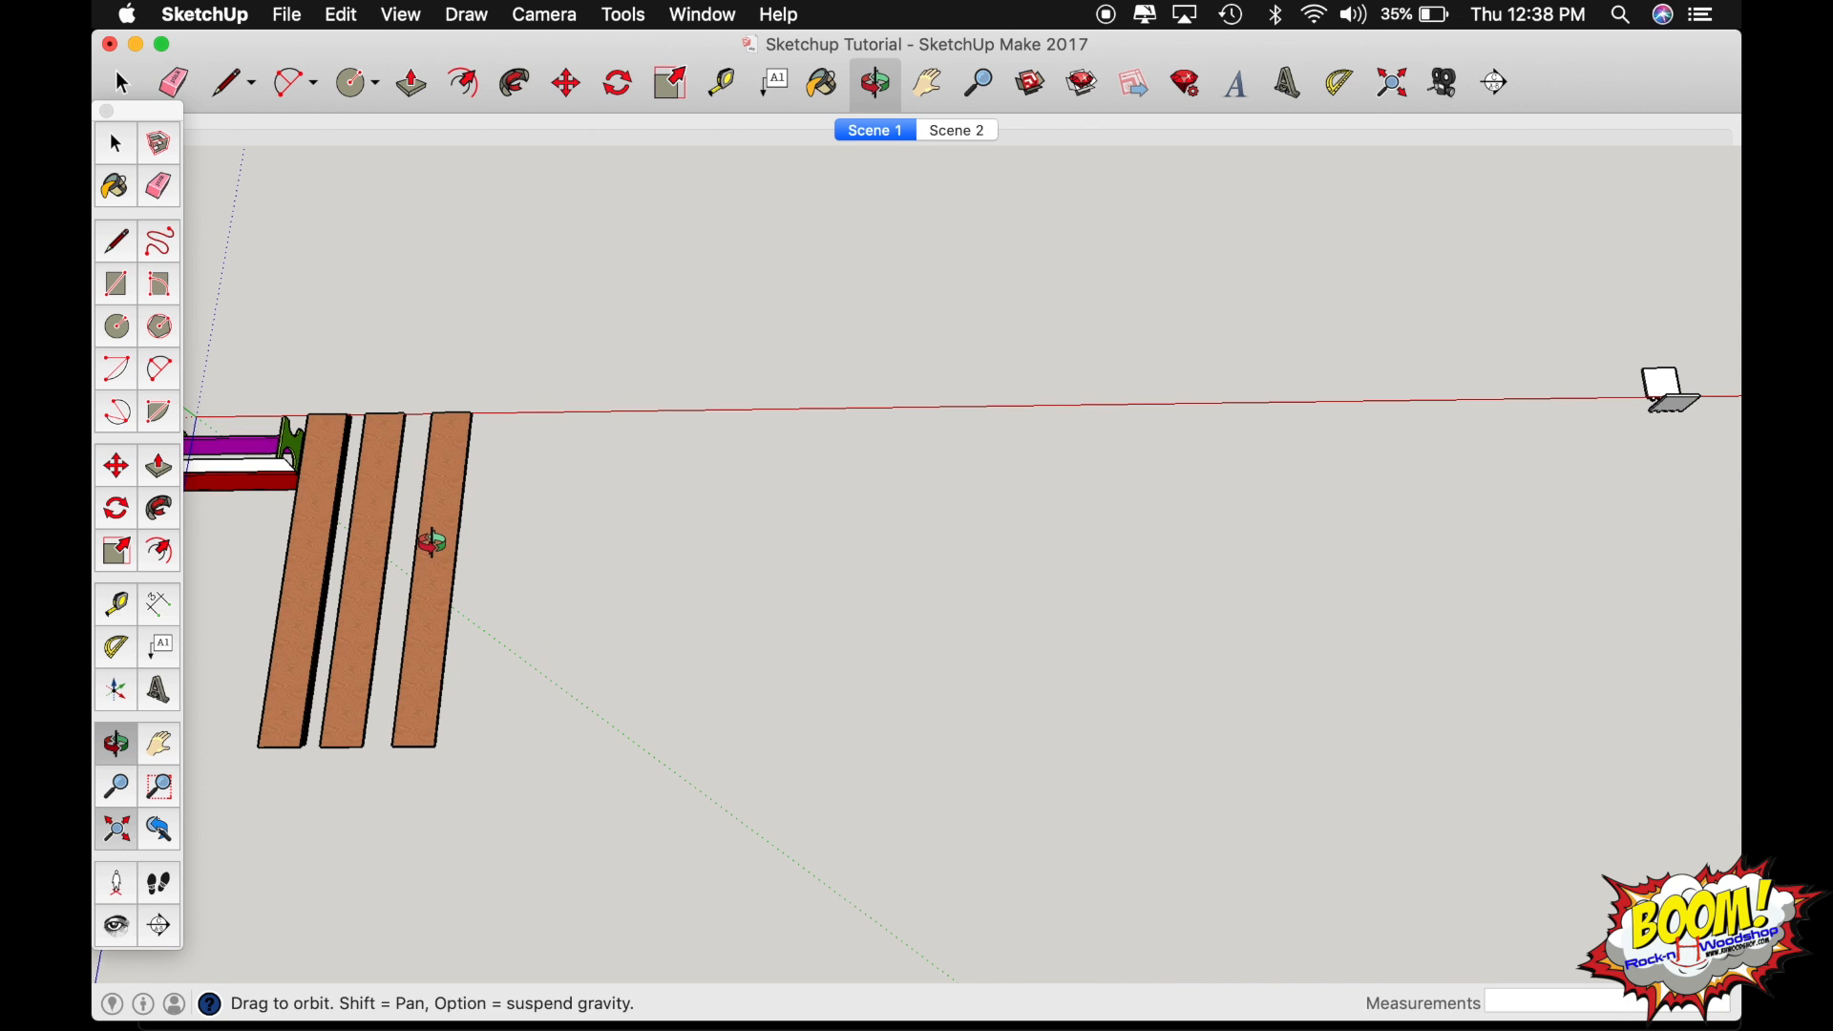
left_click_drag(401, 536, 495, 125)
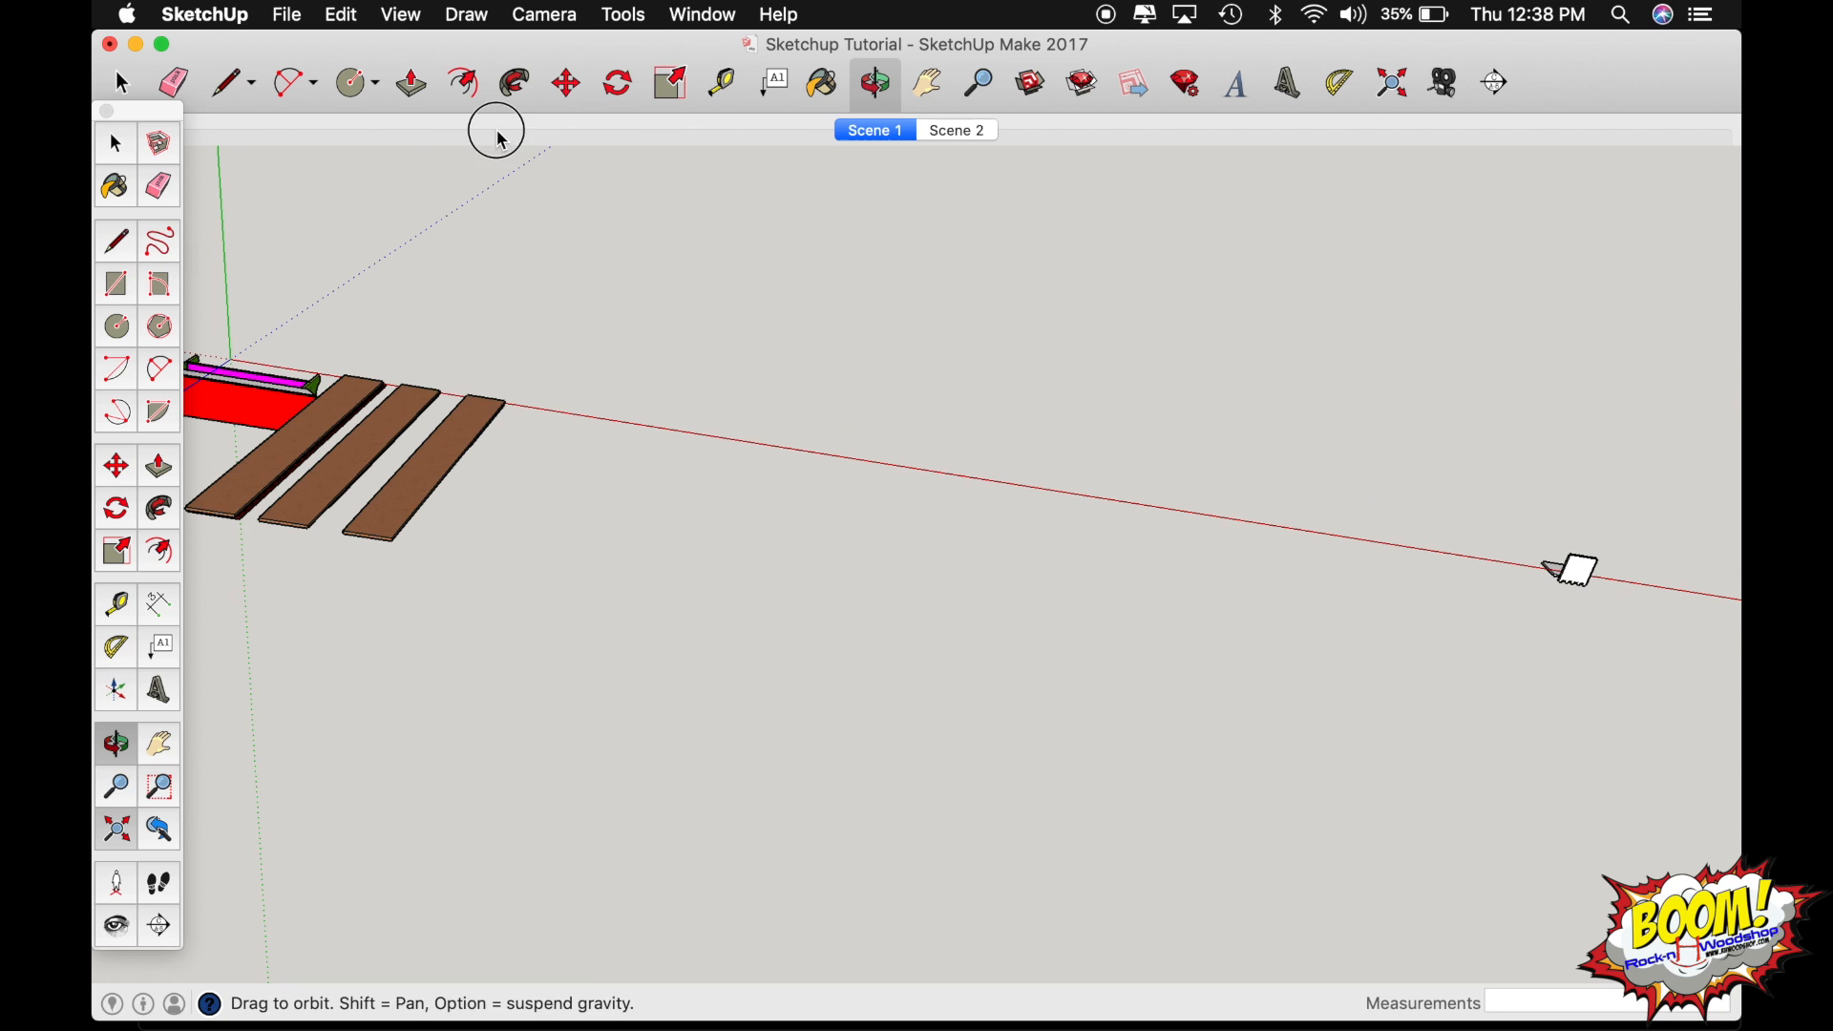
left_click_drag(370, 549, 328, 462)
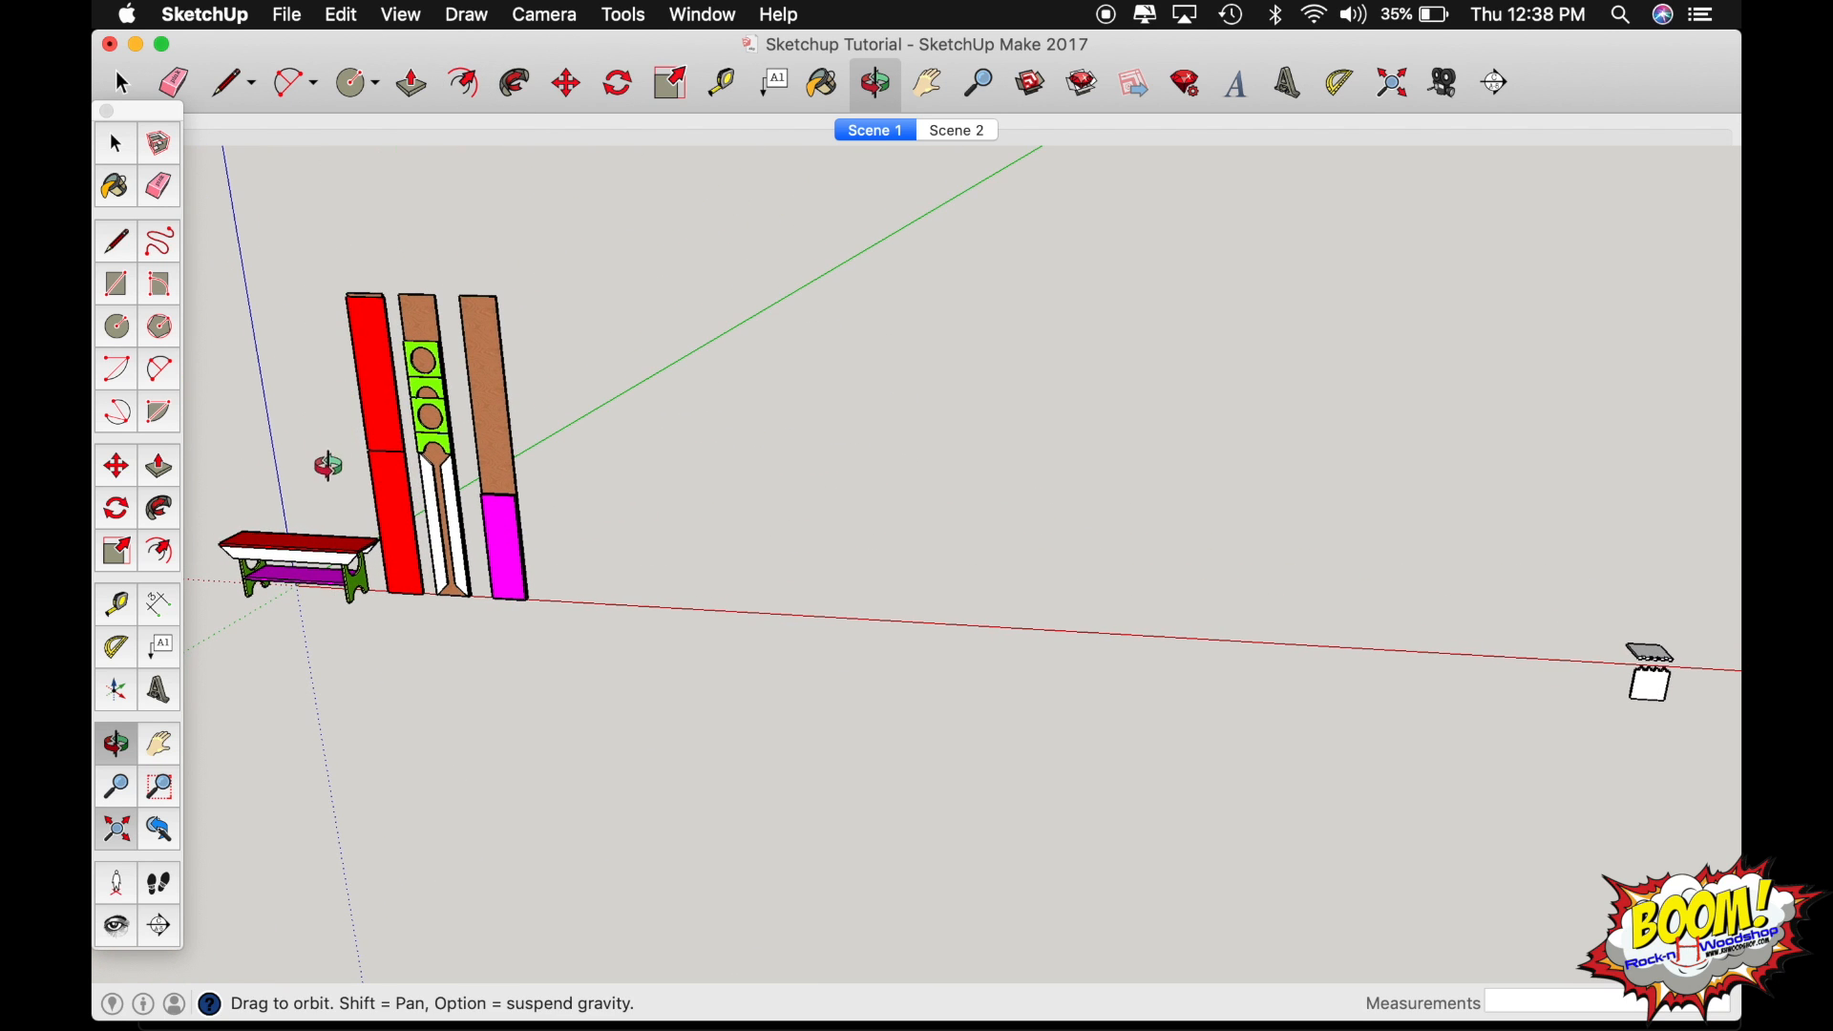
left_click_drag(298, 541, 483, 525)
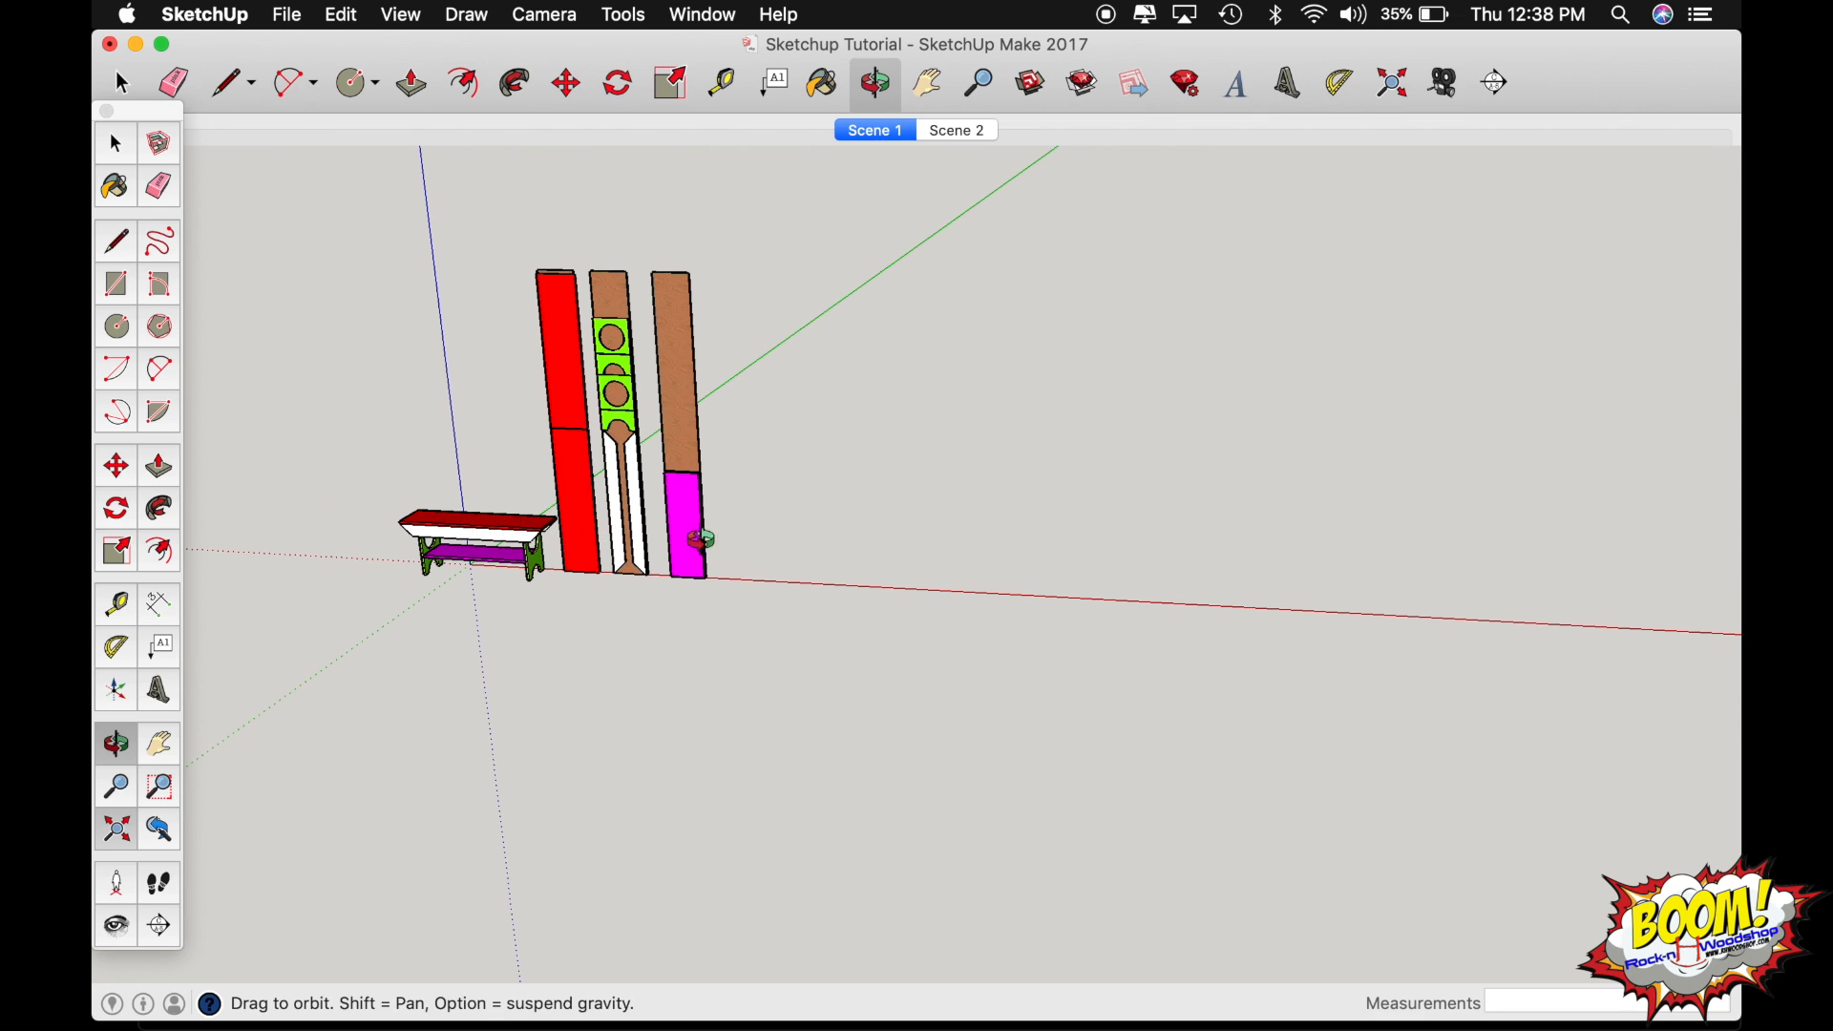
left_click_drag(696, 532, 504, 516)
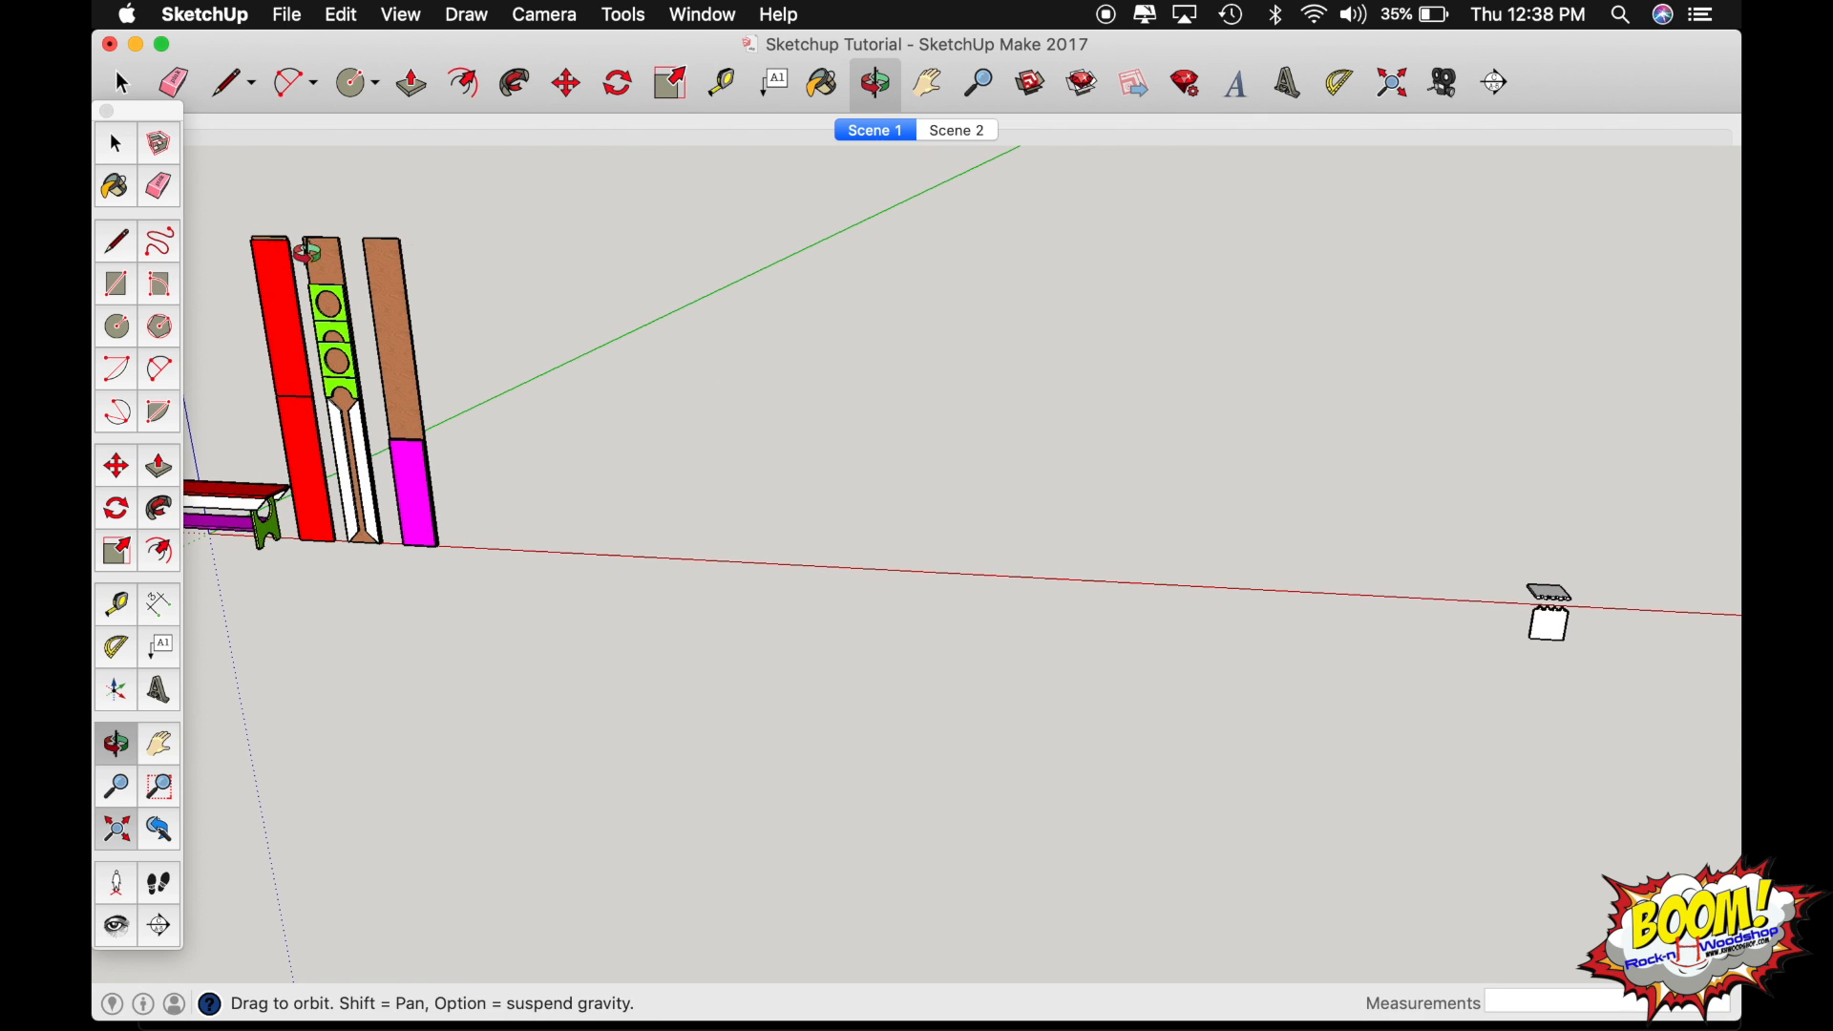
left_click_drag(313, 380, 969, 404)
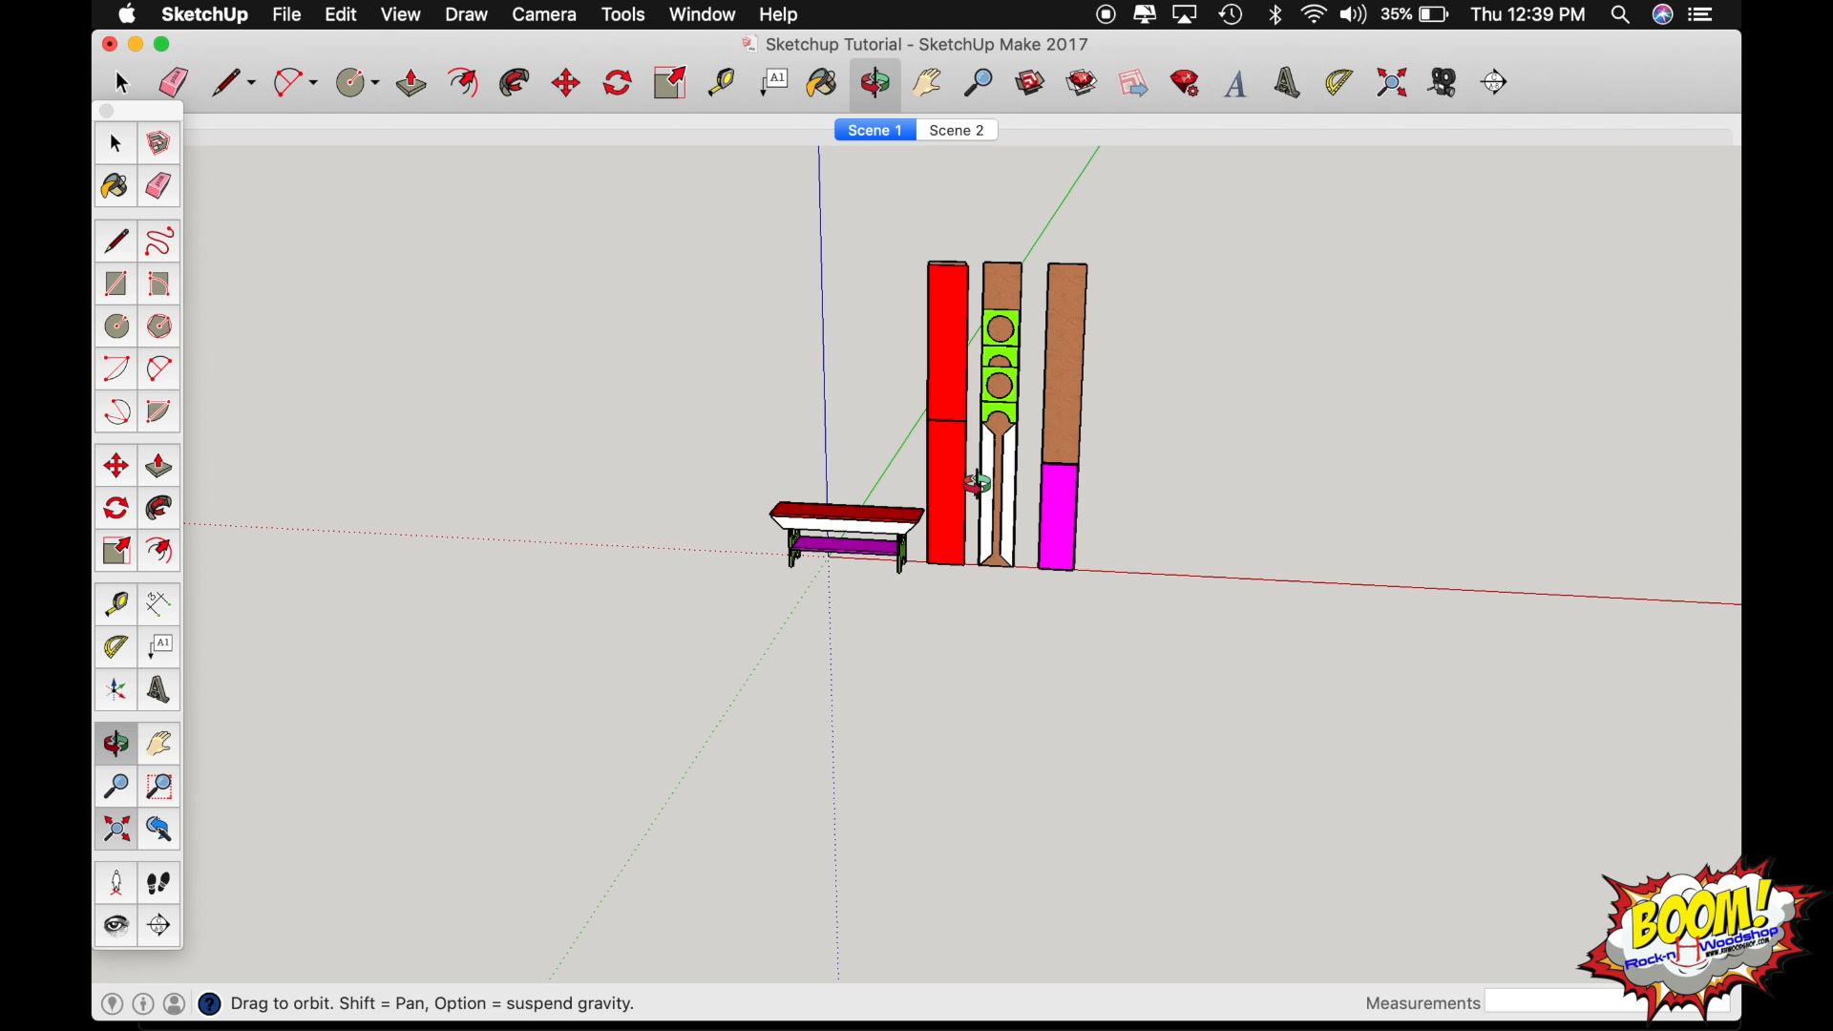
left_click_drag(978, 484, 747, 492)
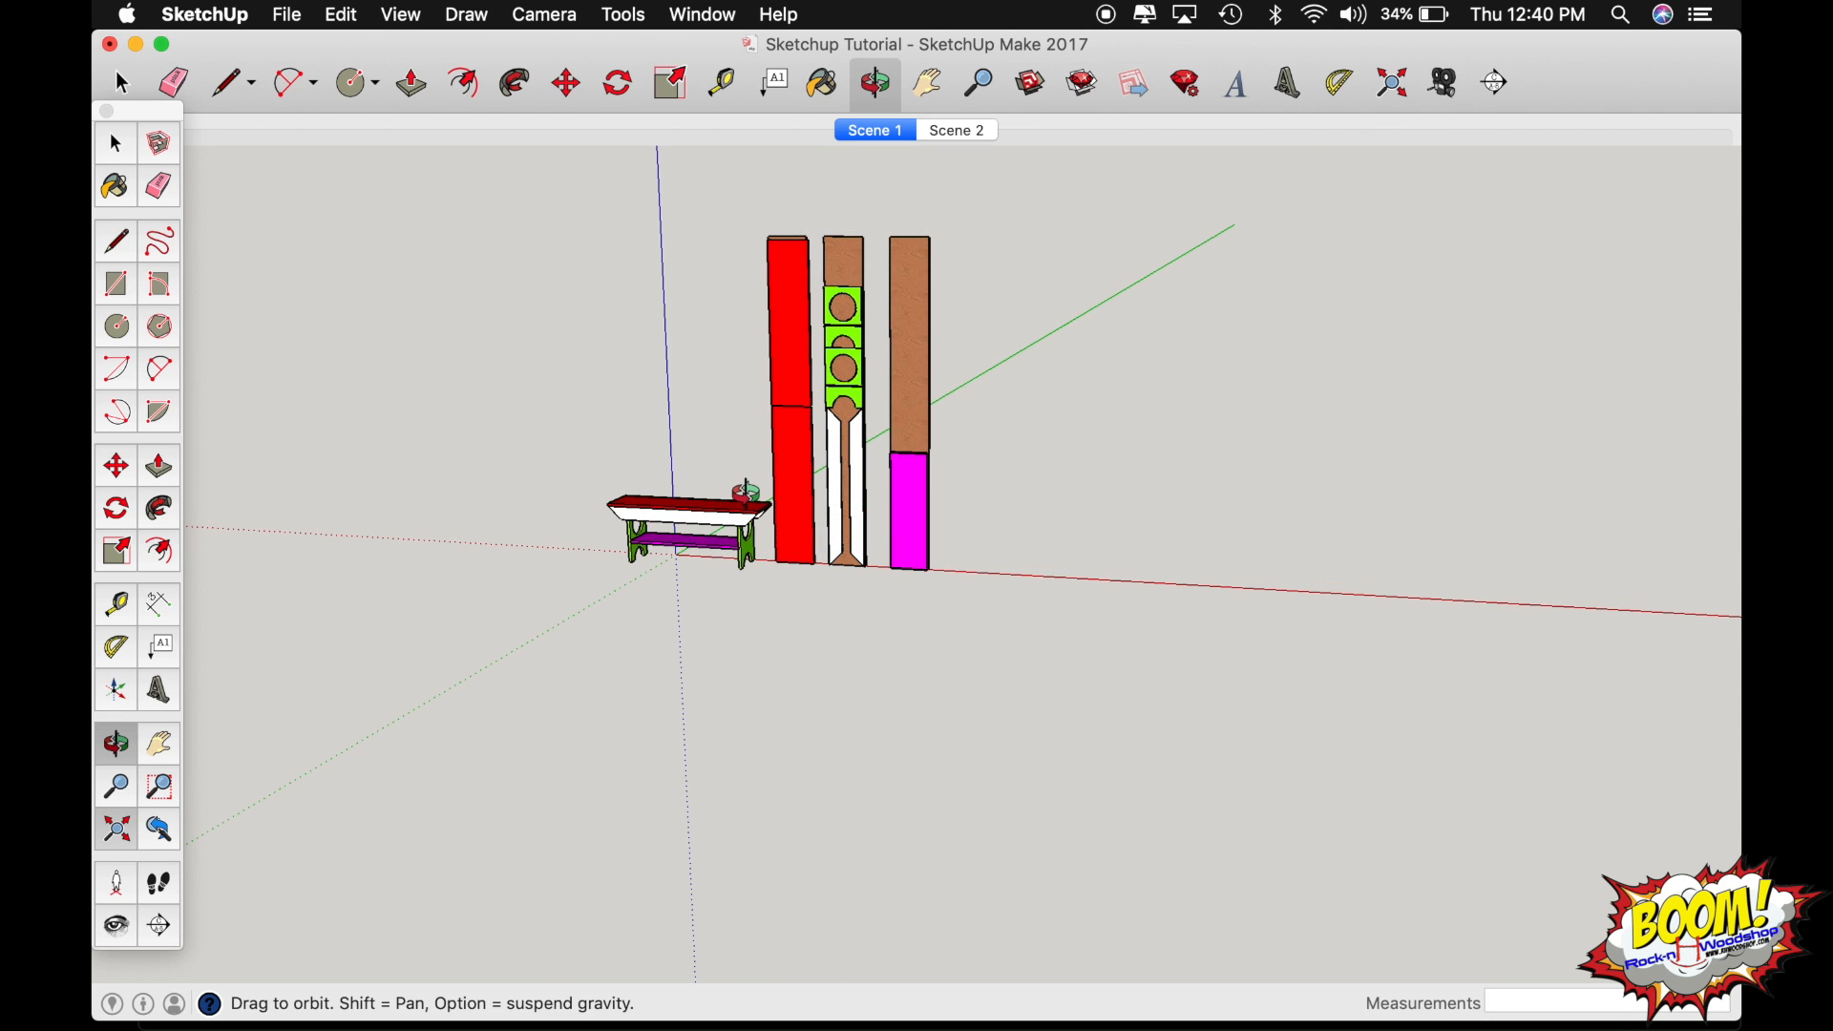
Hide the bench's red seat board to expose the white aprons and green legs beneath it.
key("space")
key("o")
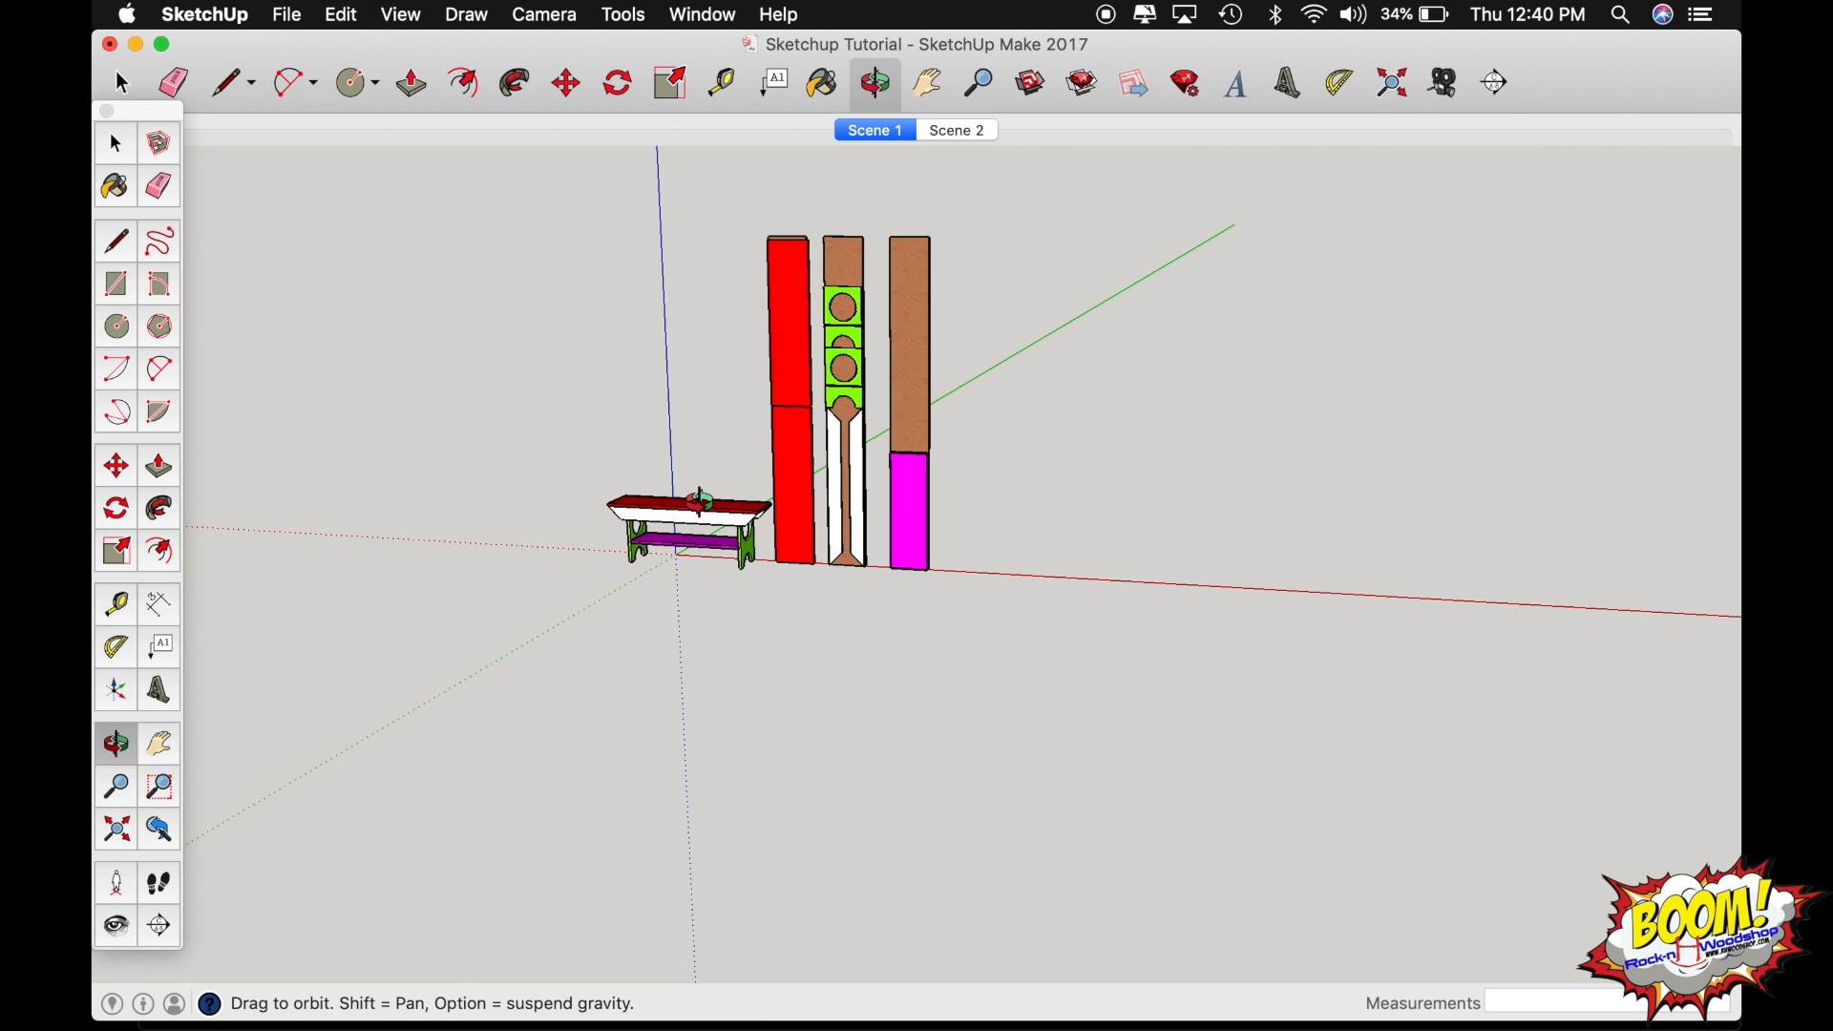
left_click_drag(700, 501, 1621, 392)
scroll(669, 589, "up", 5)
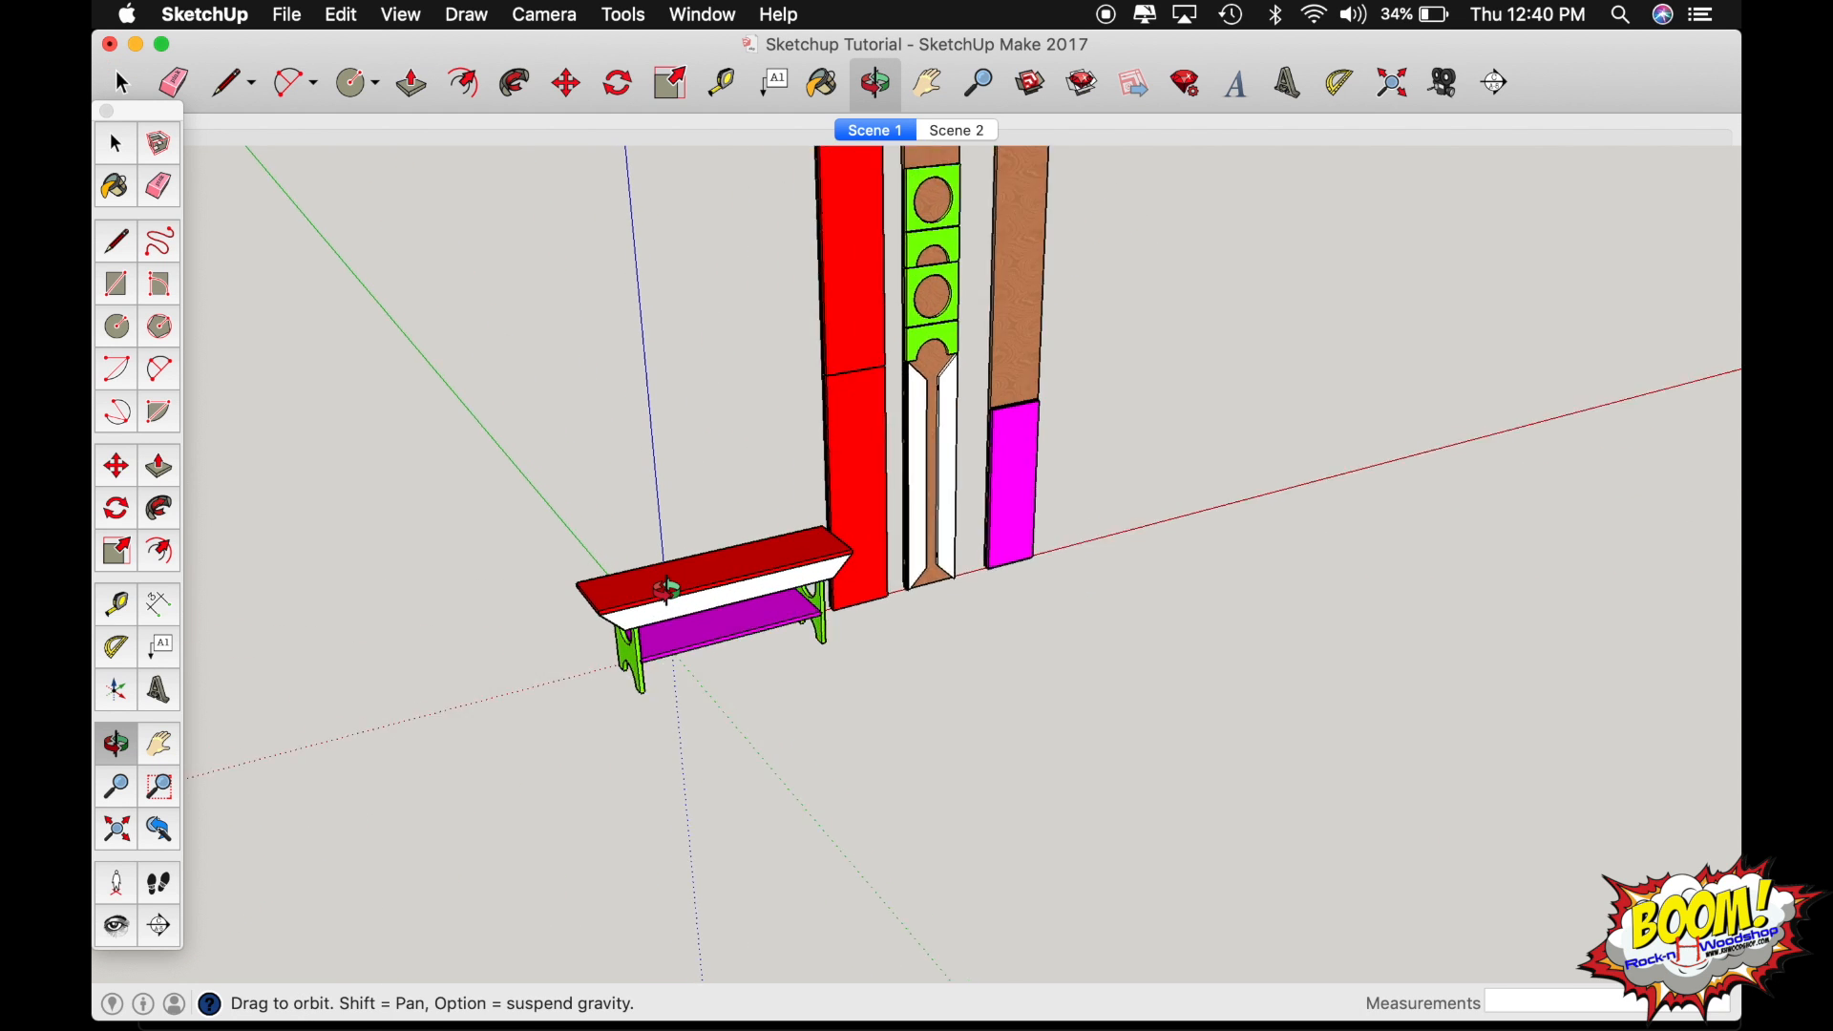
scroll(668, 589, "up", 3)
left_click_drag(671, 585, 1041, 583)
scroll(955, 548, "up", 3)
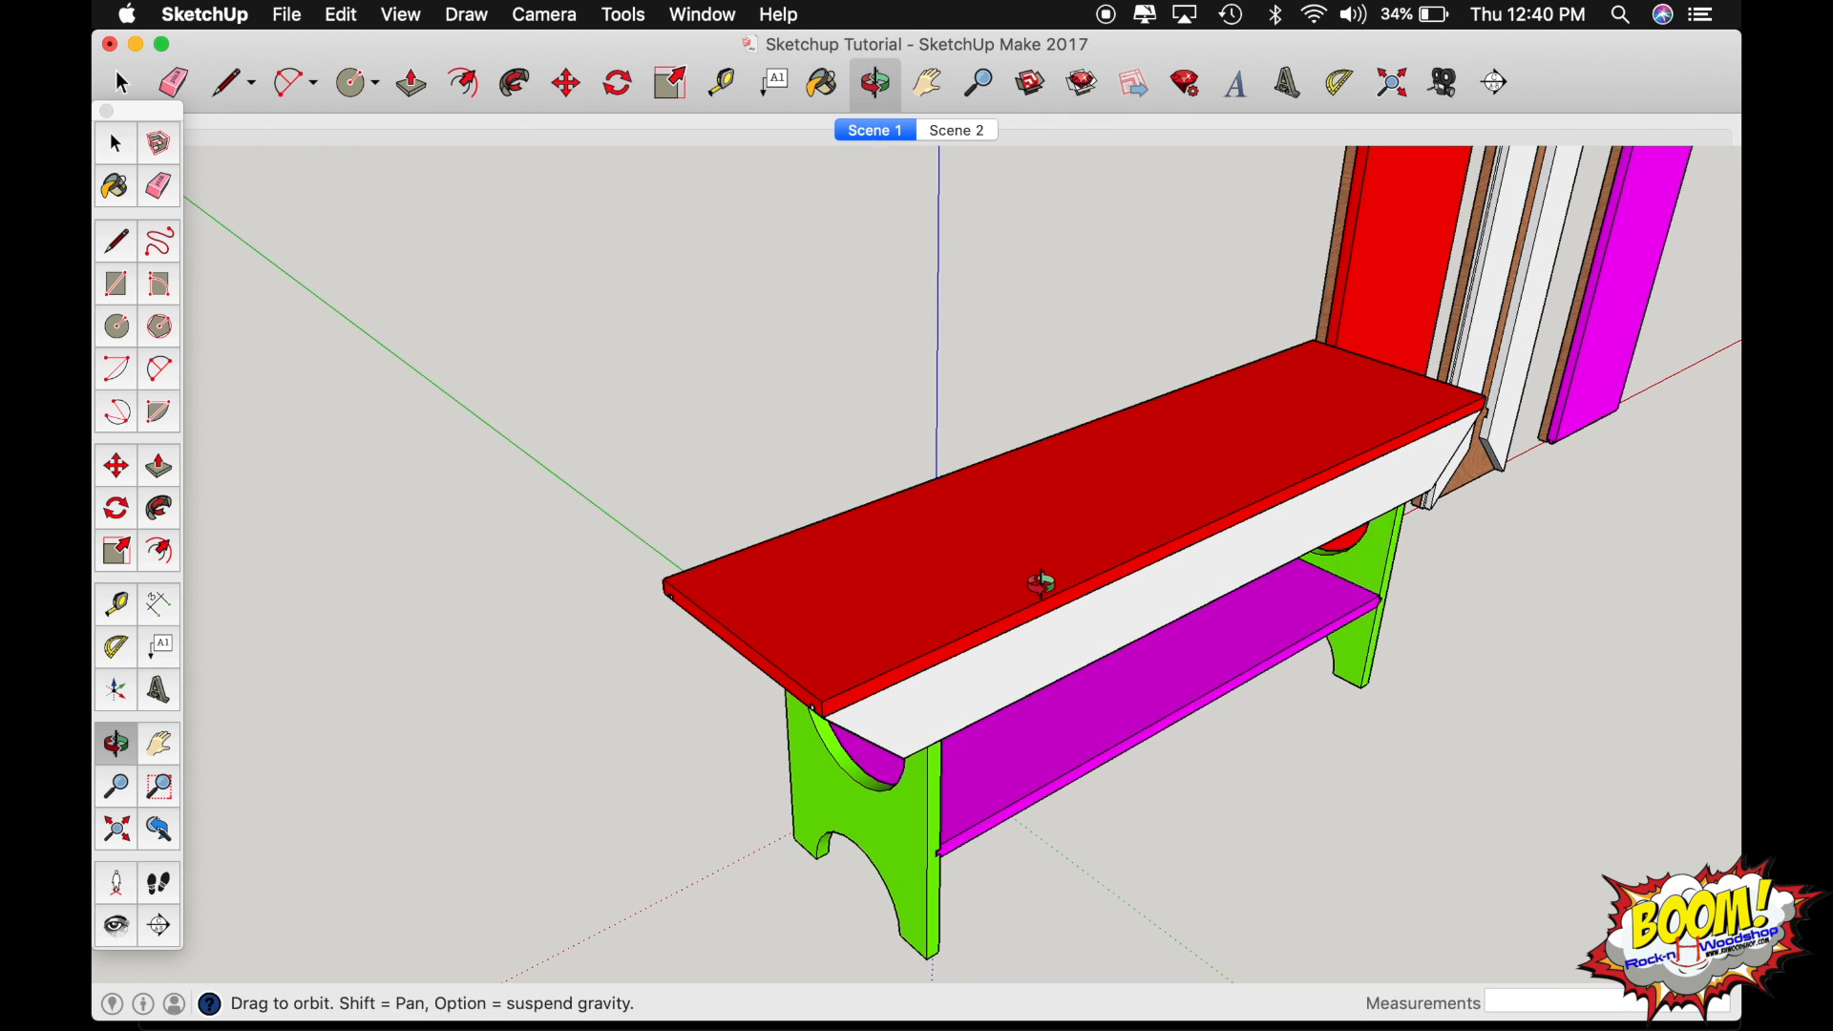
key("space")
left_click(988, 578)
key("Delete")
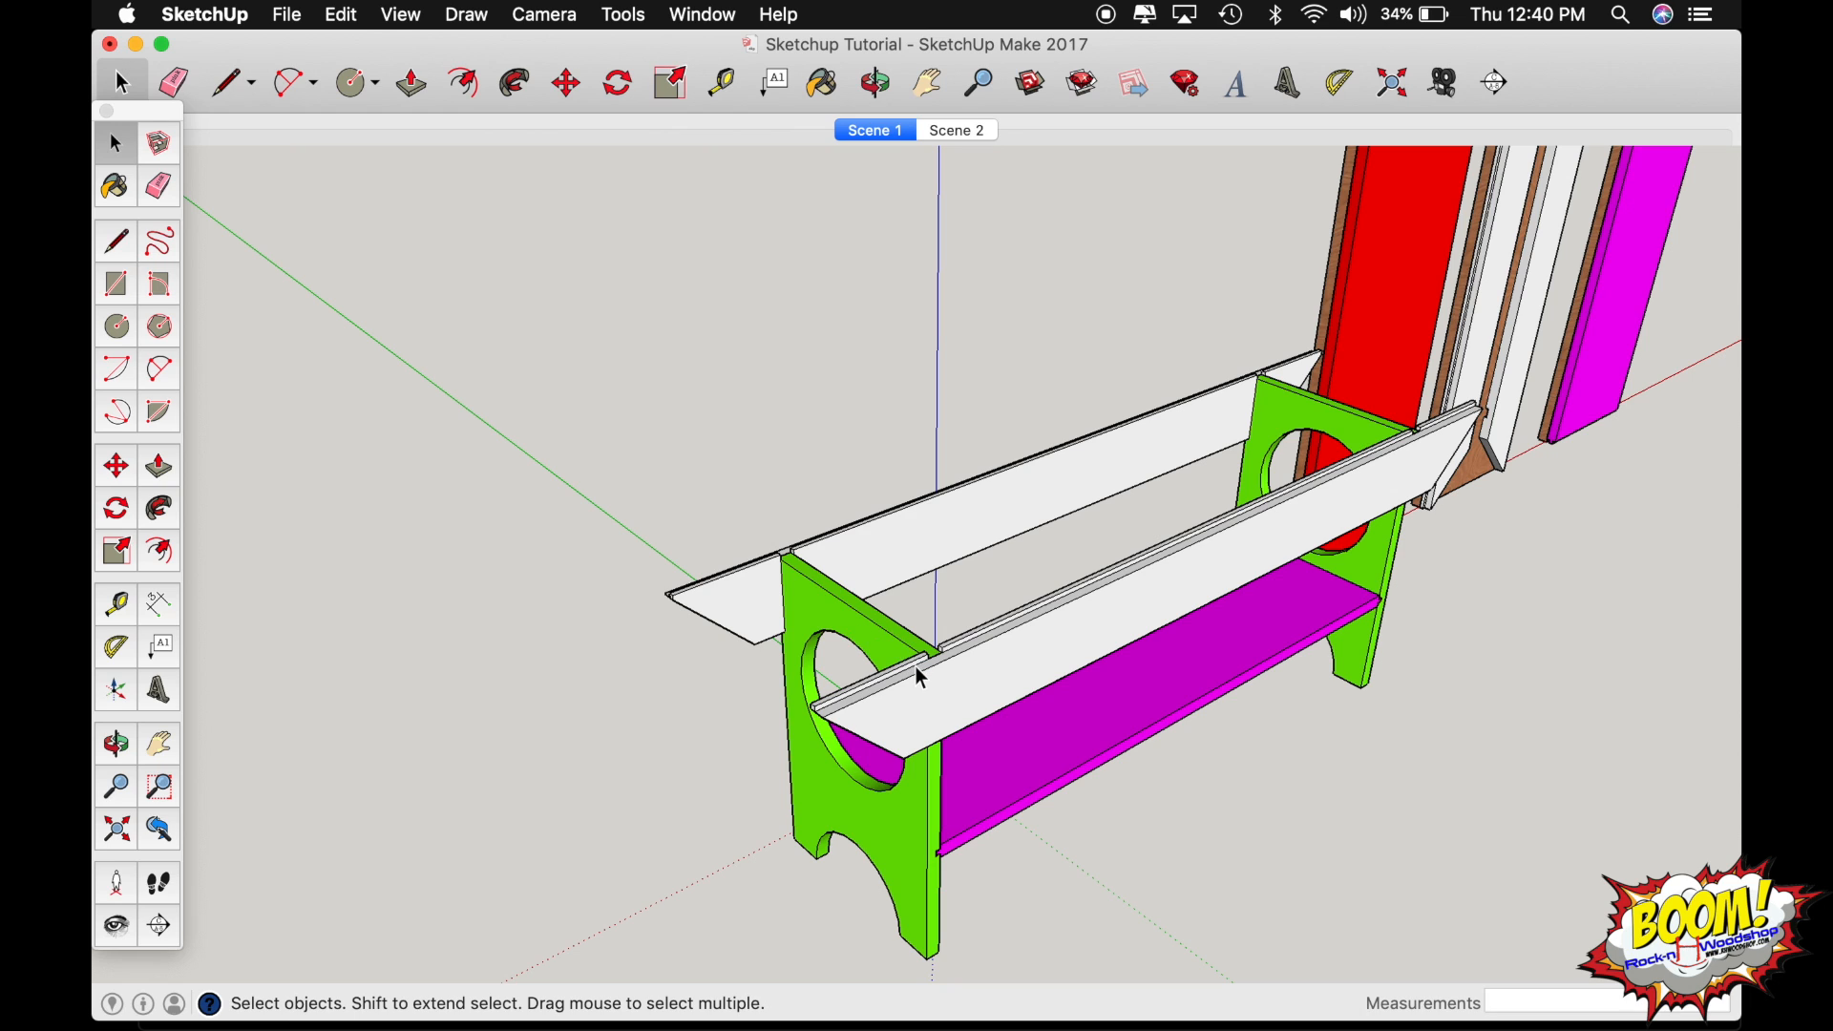
Open the front white apron for editing and pull the near-end strip along its top edge up 1/4".
scroll(920, 673, "up", 5)
middle_click_drag(920, 676, 737, 671)
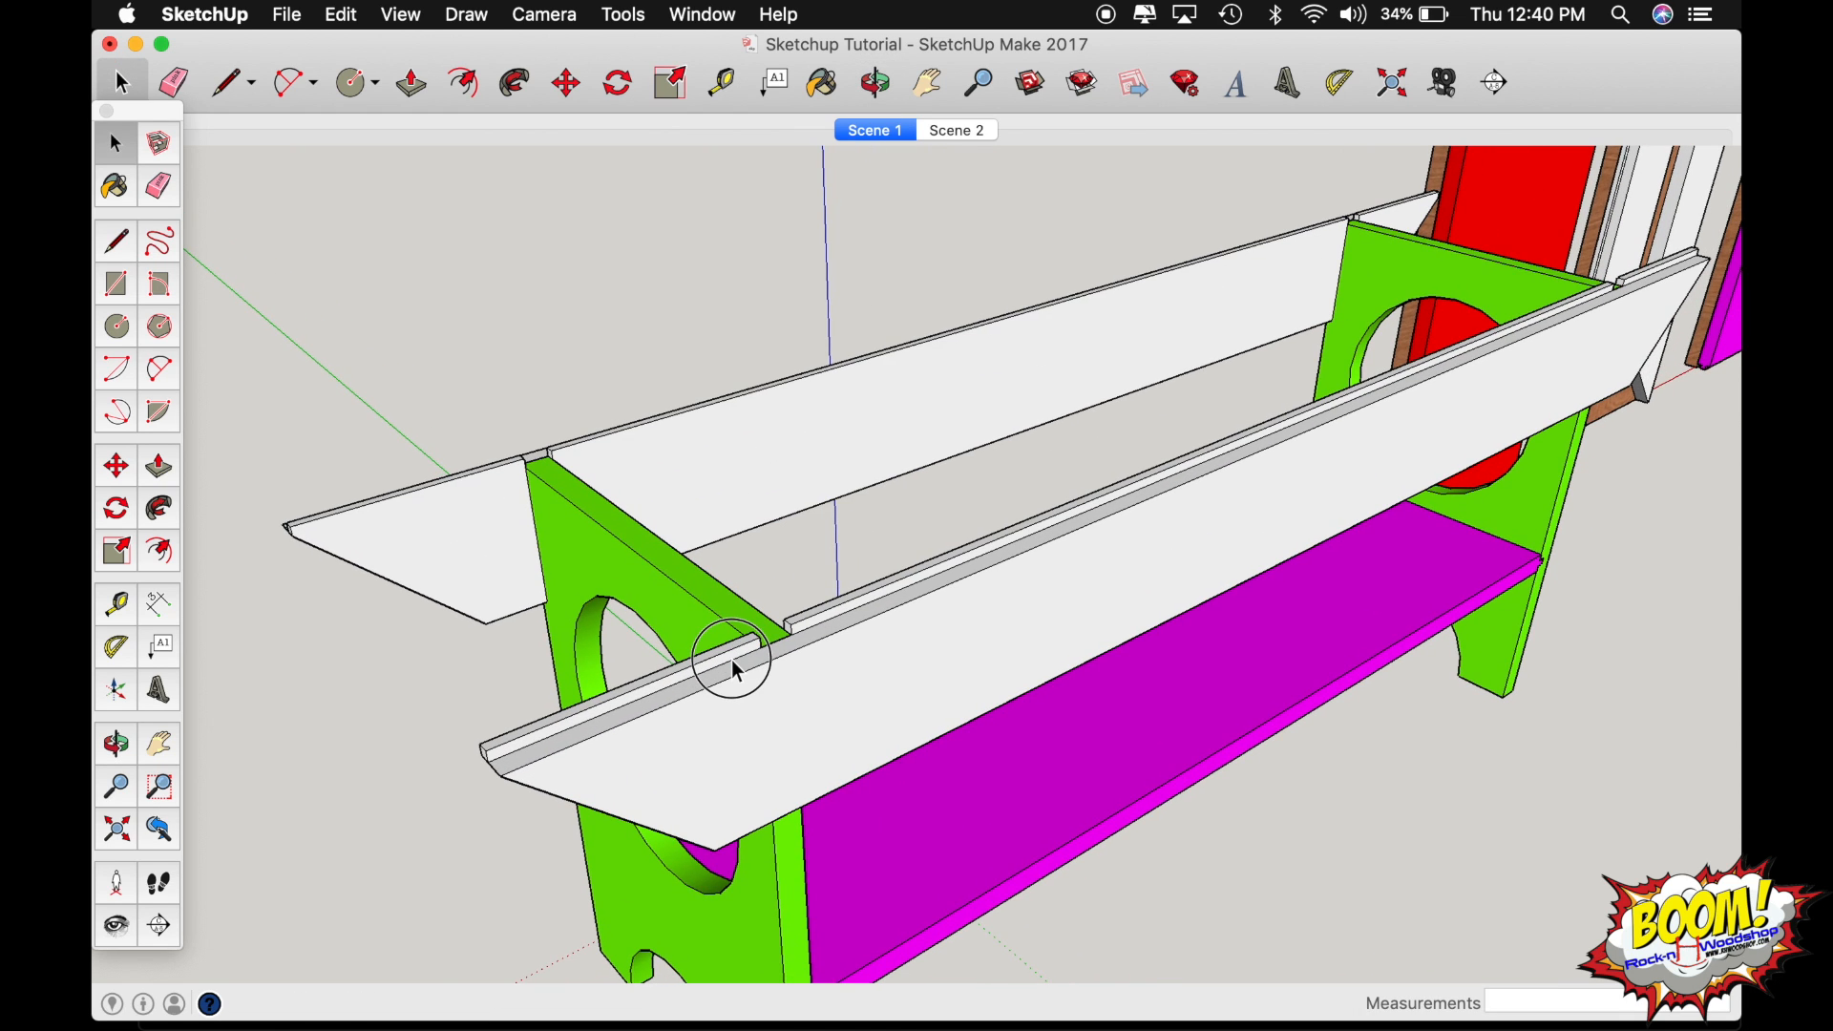
double_click(732, 660)
key("p")
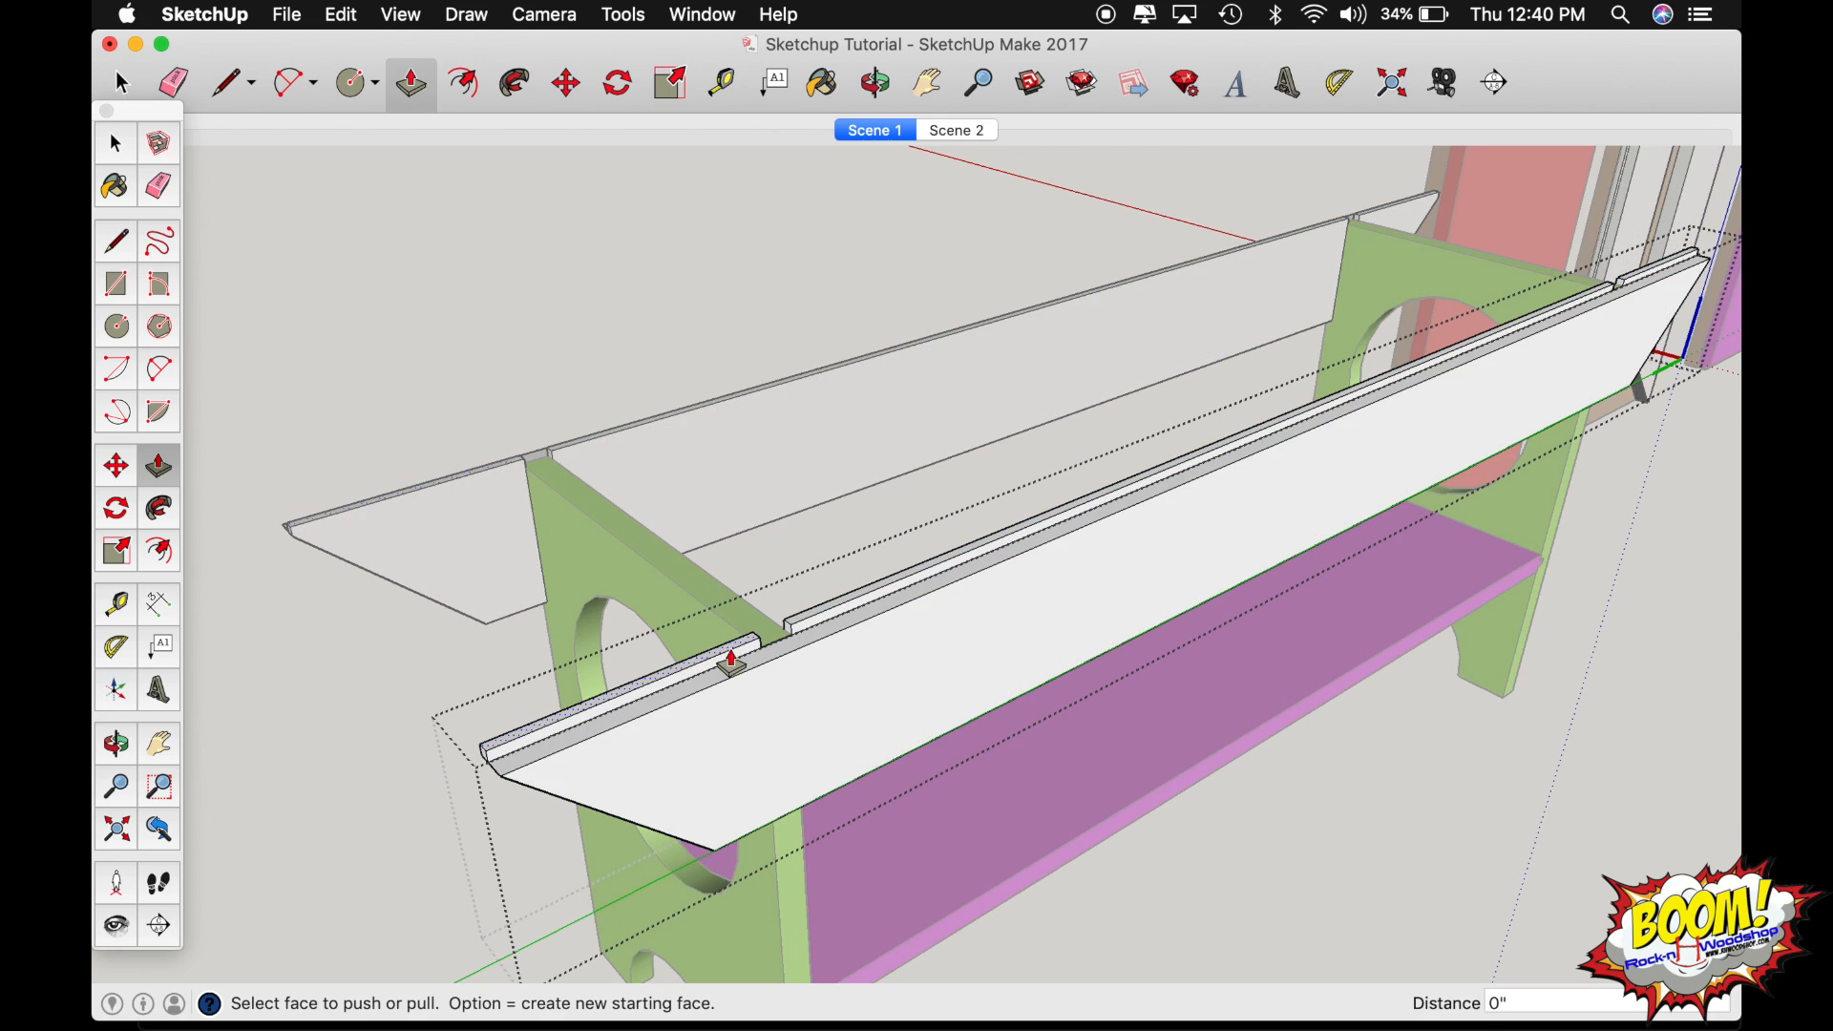
left_click(732, 671)
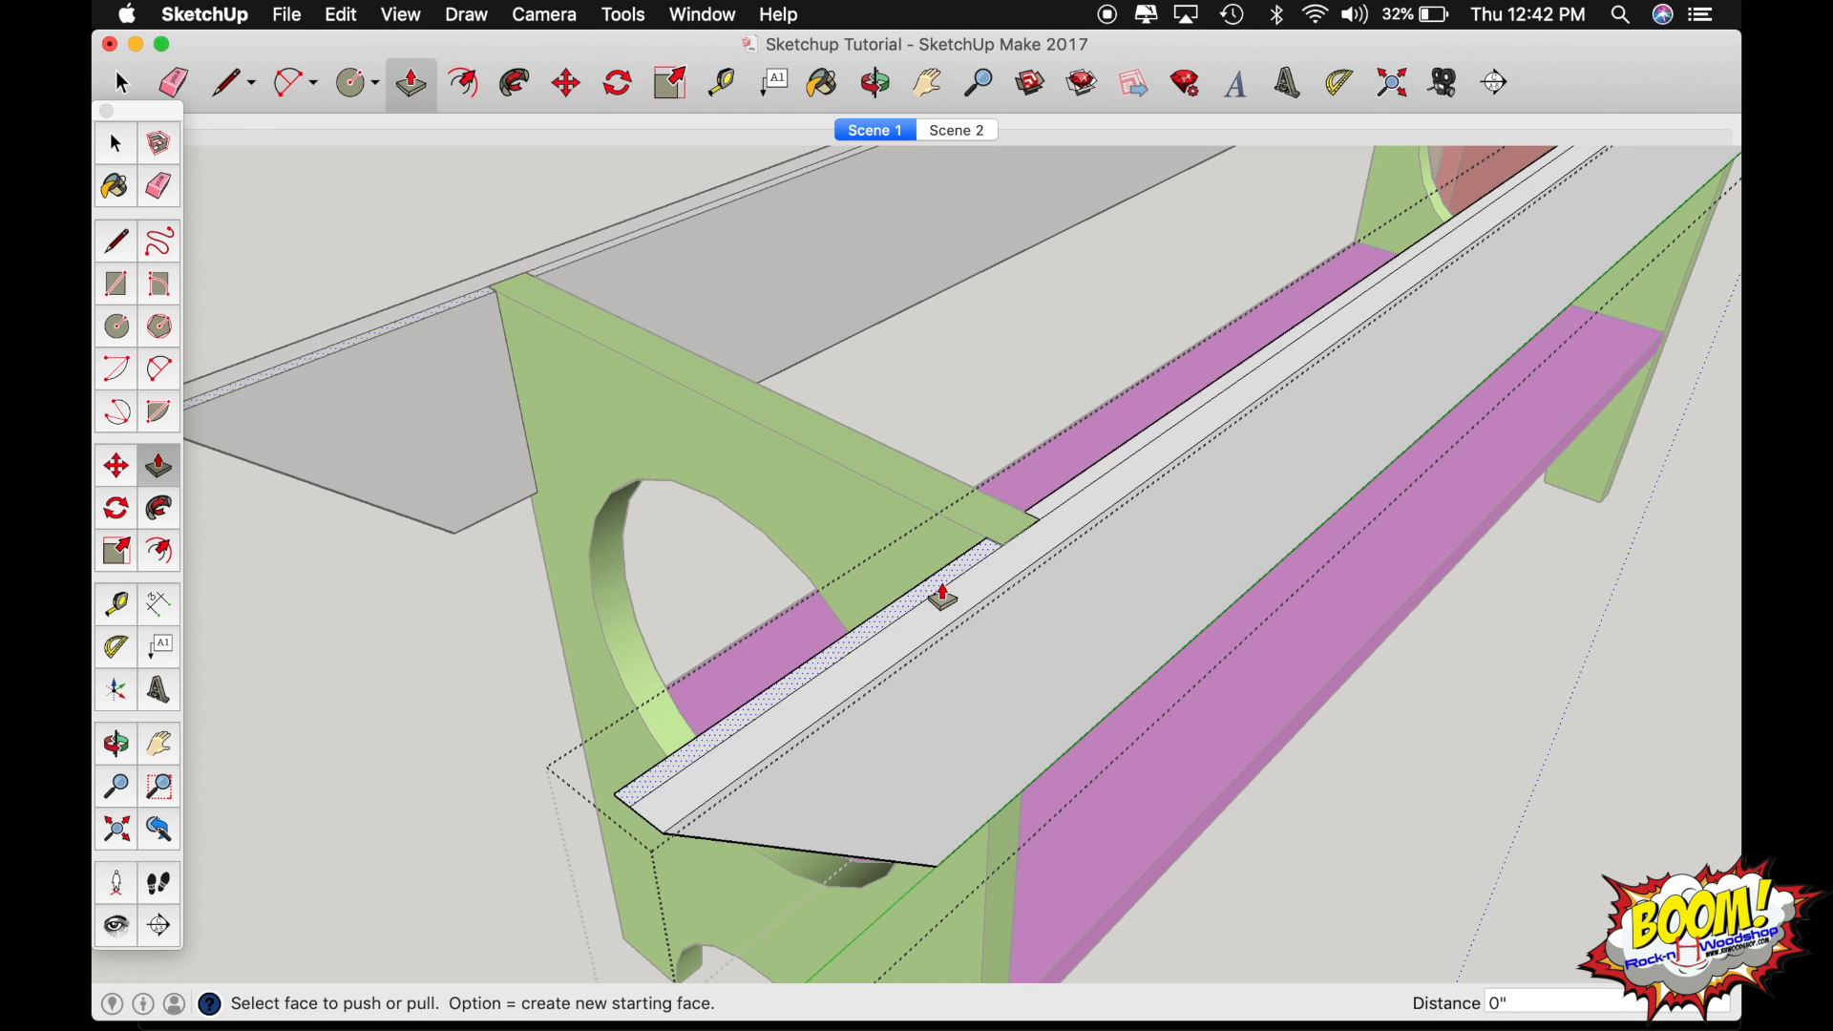
left_click_drag(943, 597, 922, 506)
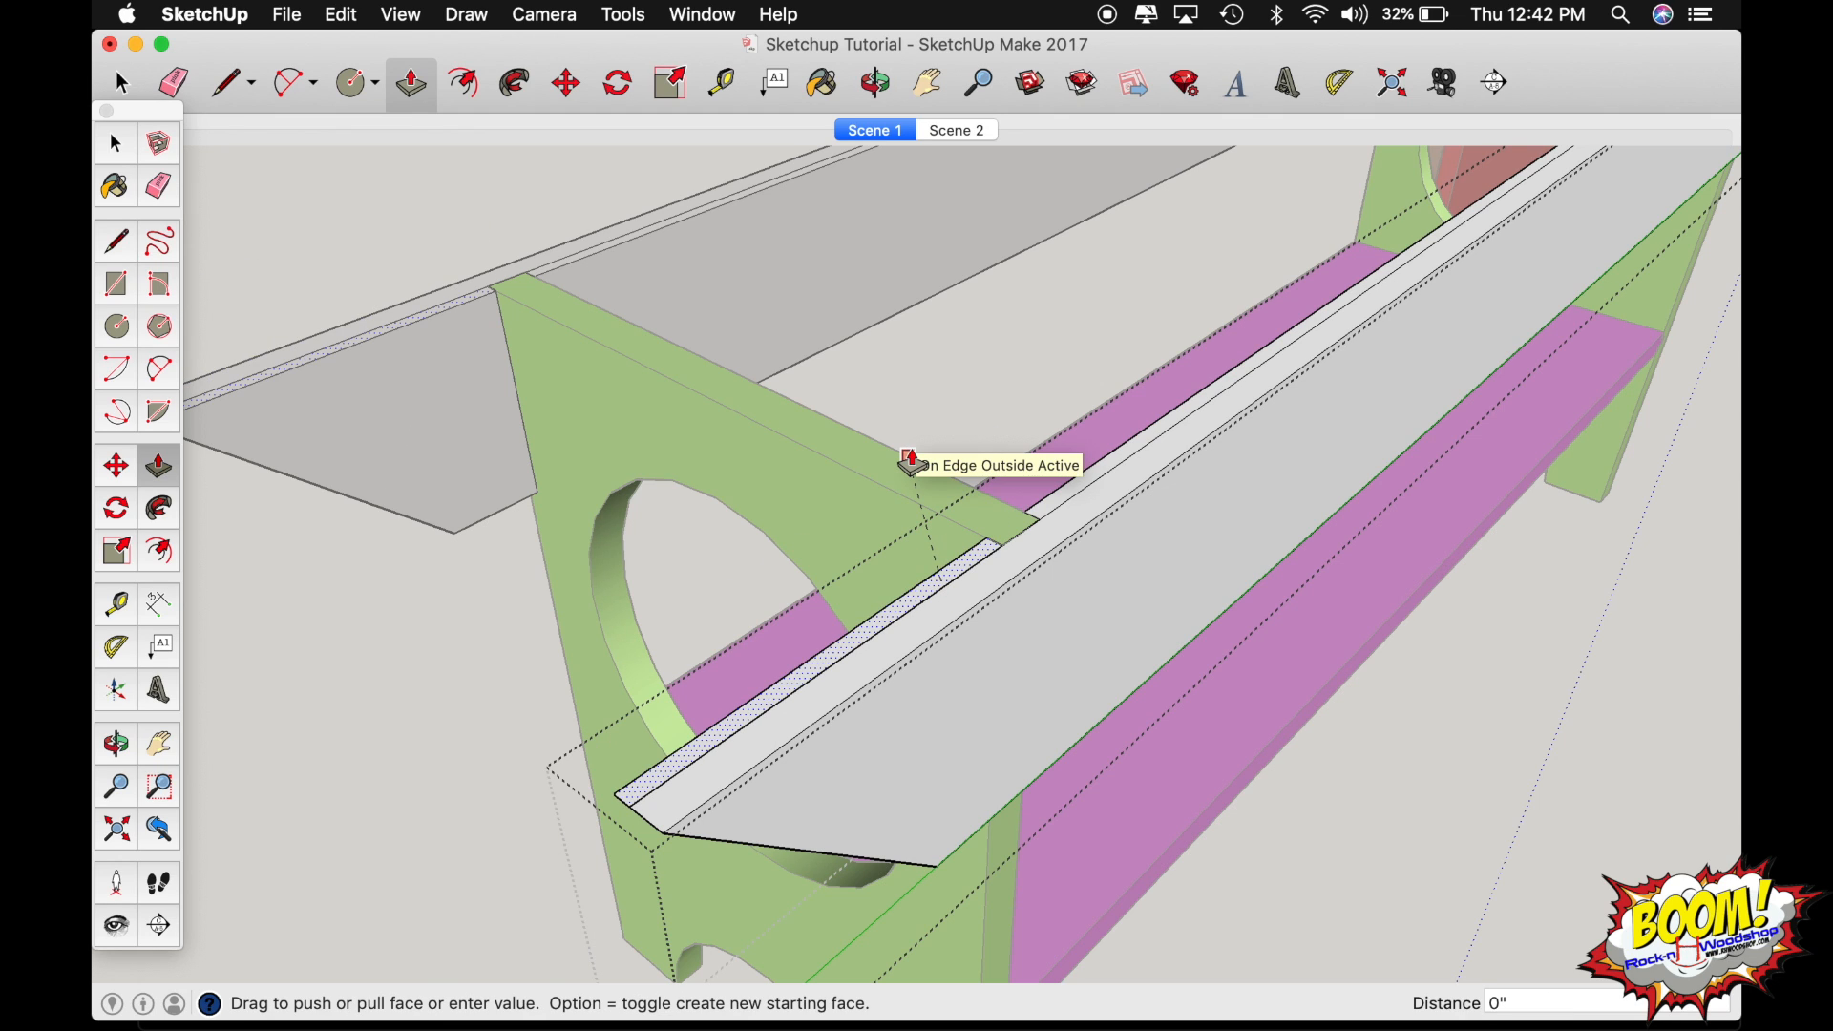
key("Return")
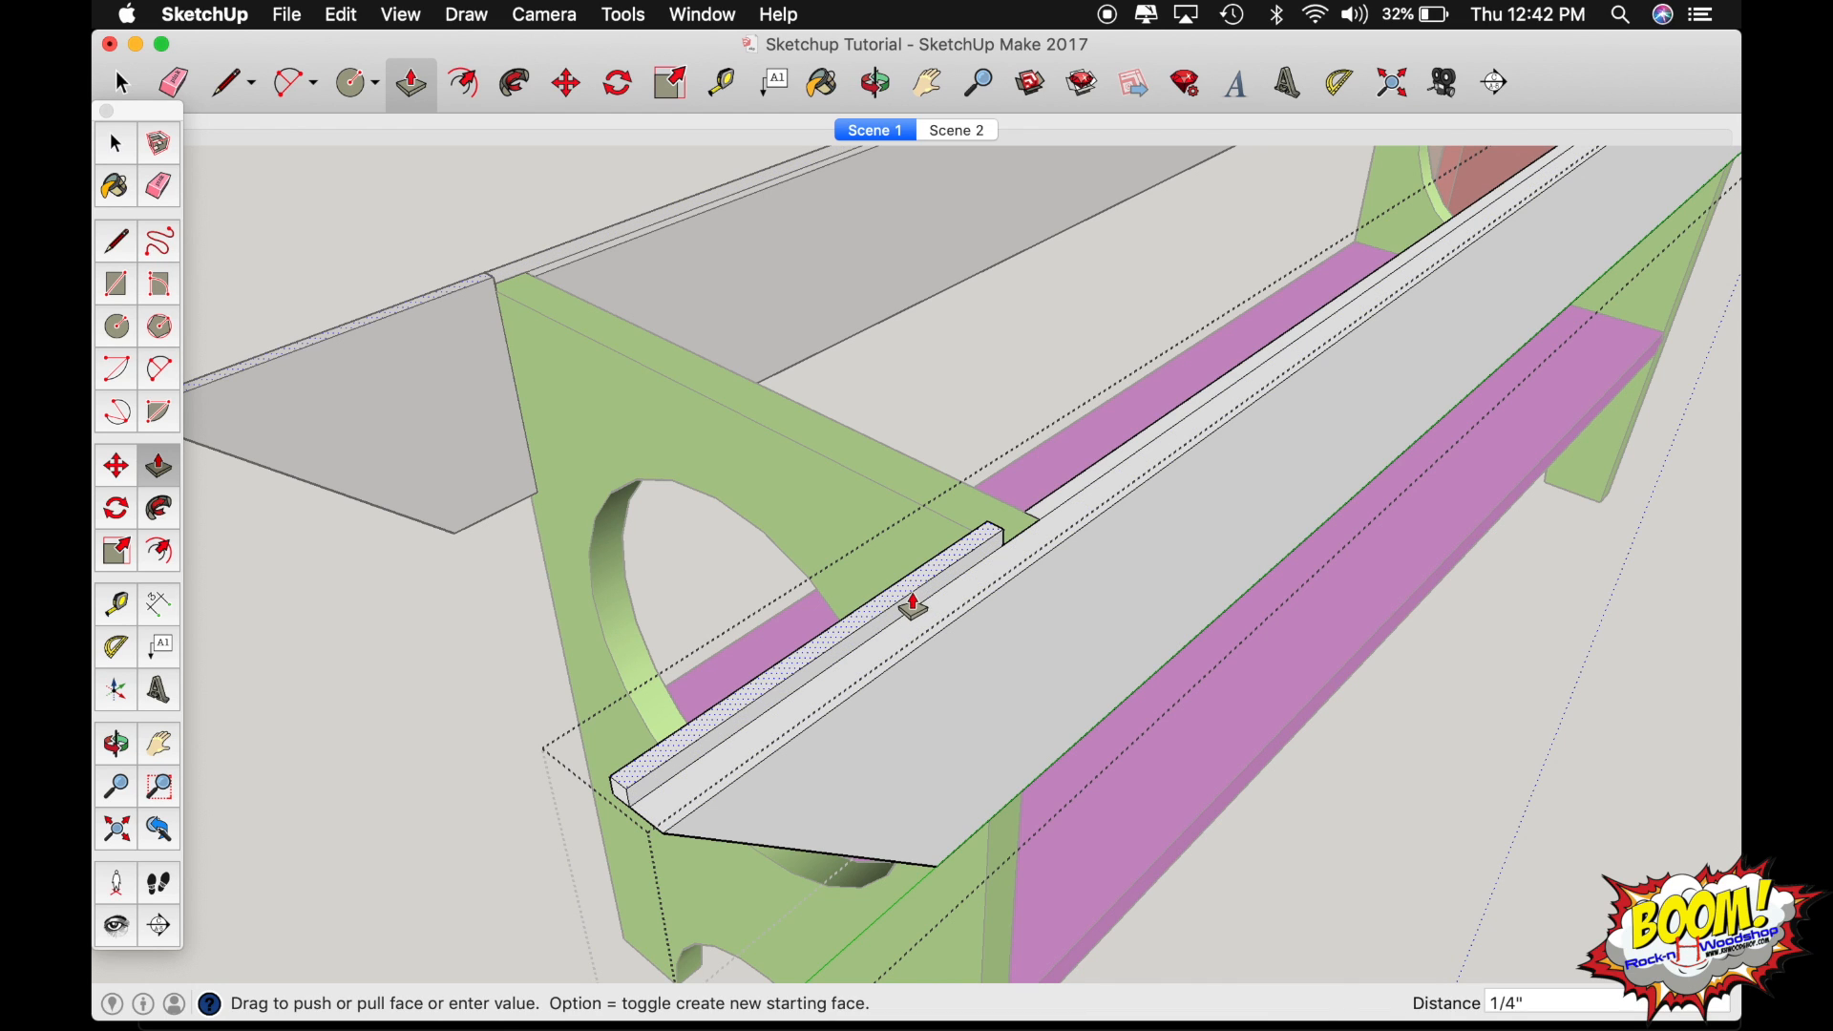
Repeat the 1/4" pull on the middle and far-end strips along the front apron's top edge.
left_click(1043, 516)
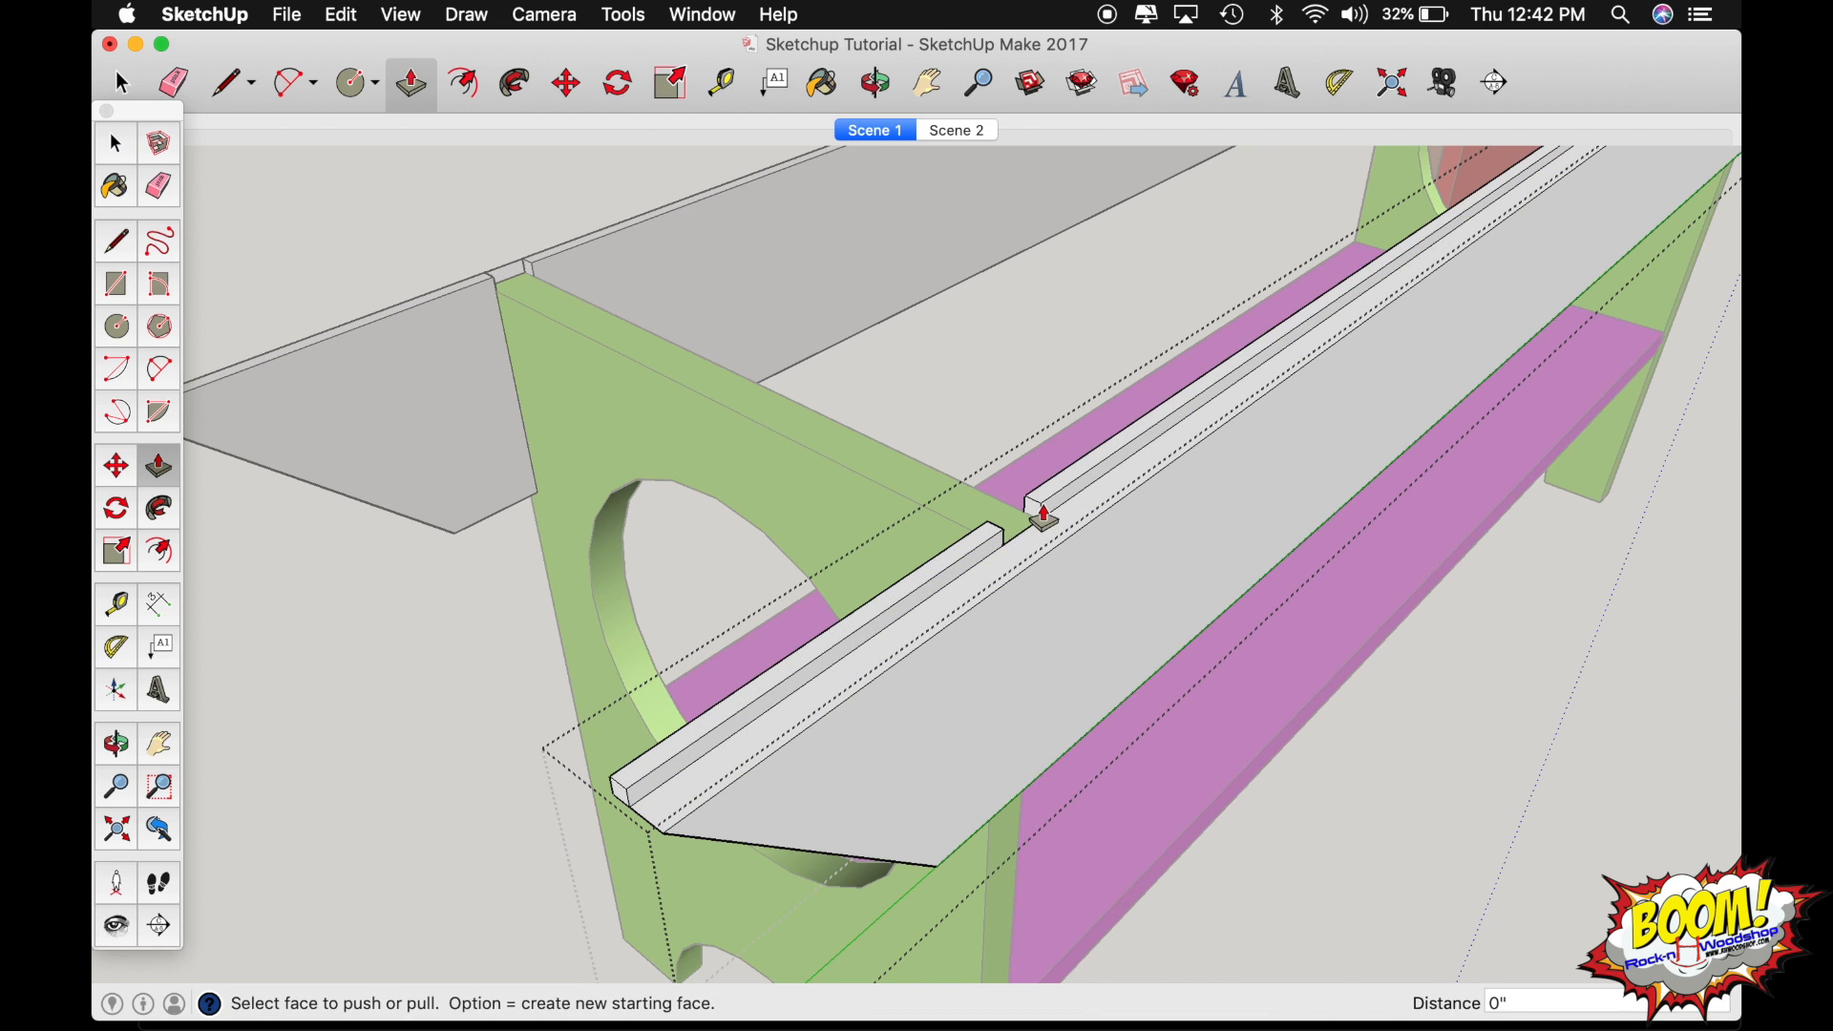
key("o")
scroll(1044, 505, "down", 5)
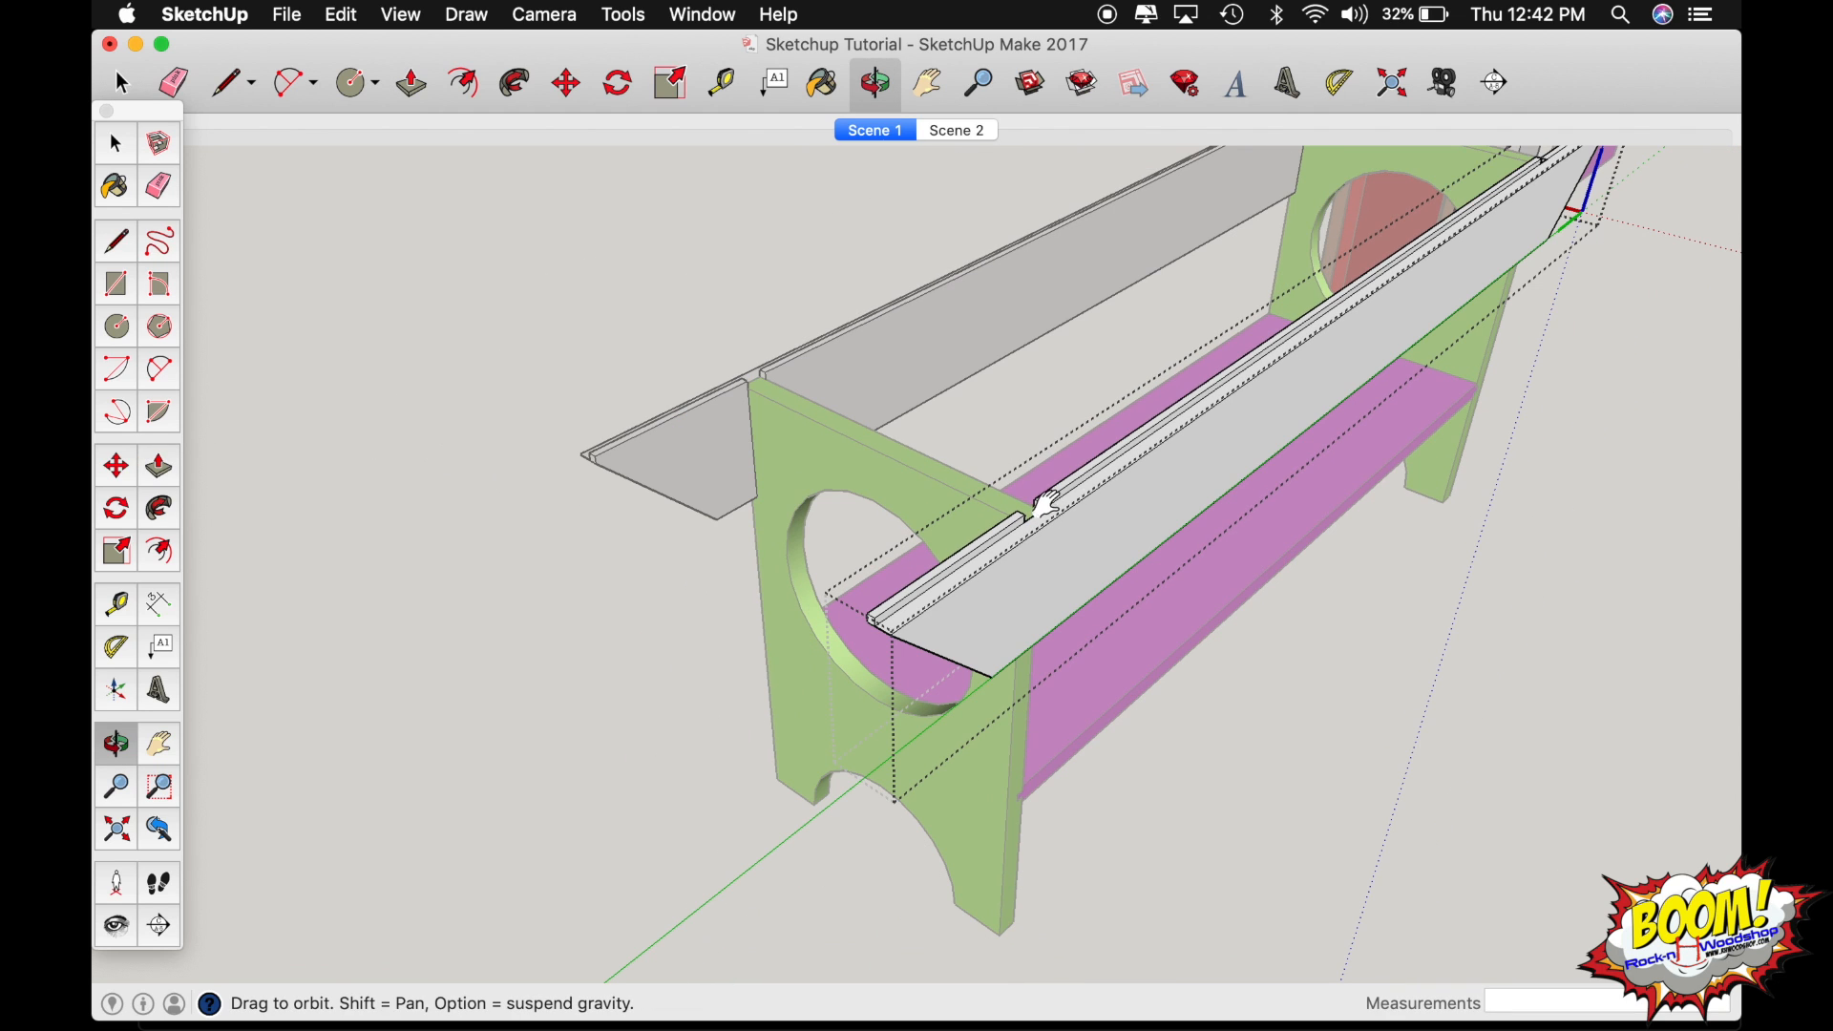
left_click_drag(1528, 200, 1073, 524)
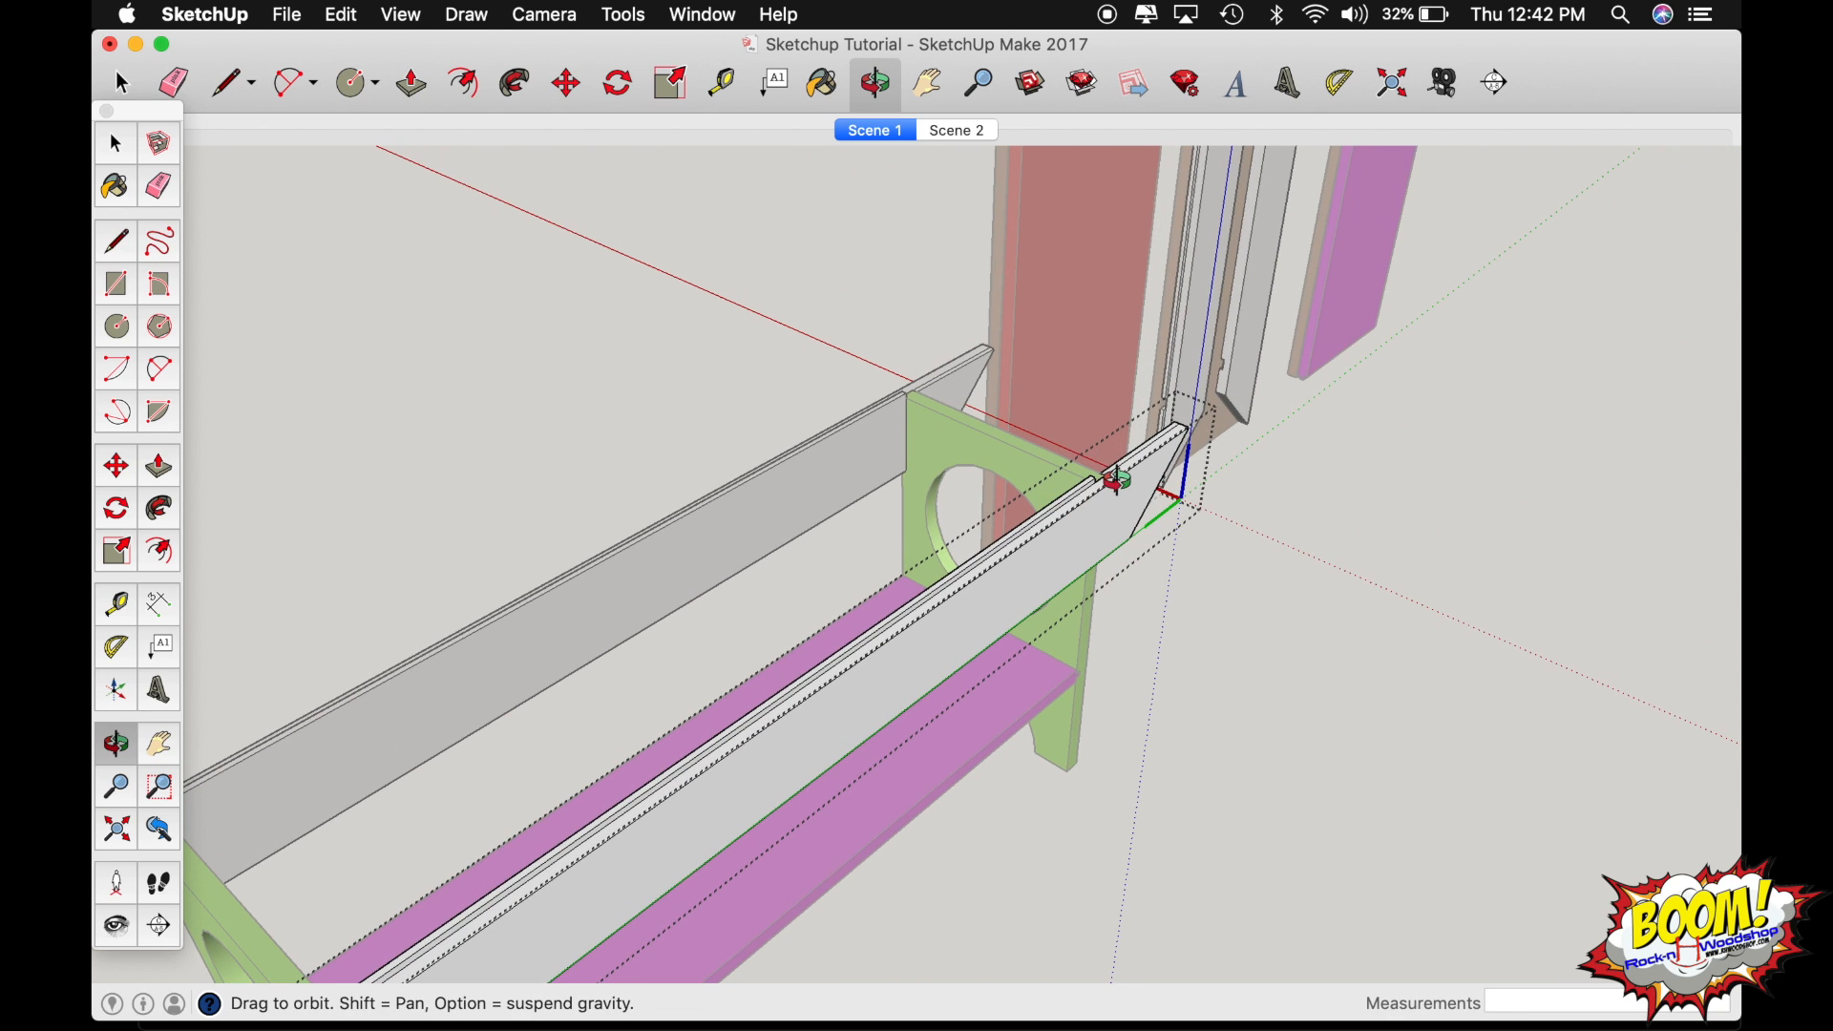
scroll(1117, 480, "up", 3)
scroll(1118, 481, "up", 3)
key("p")
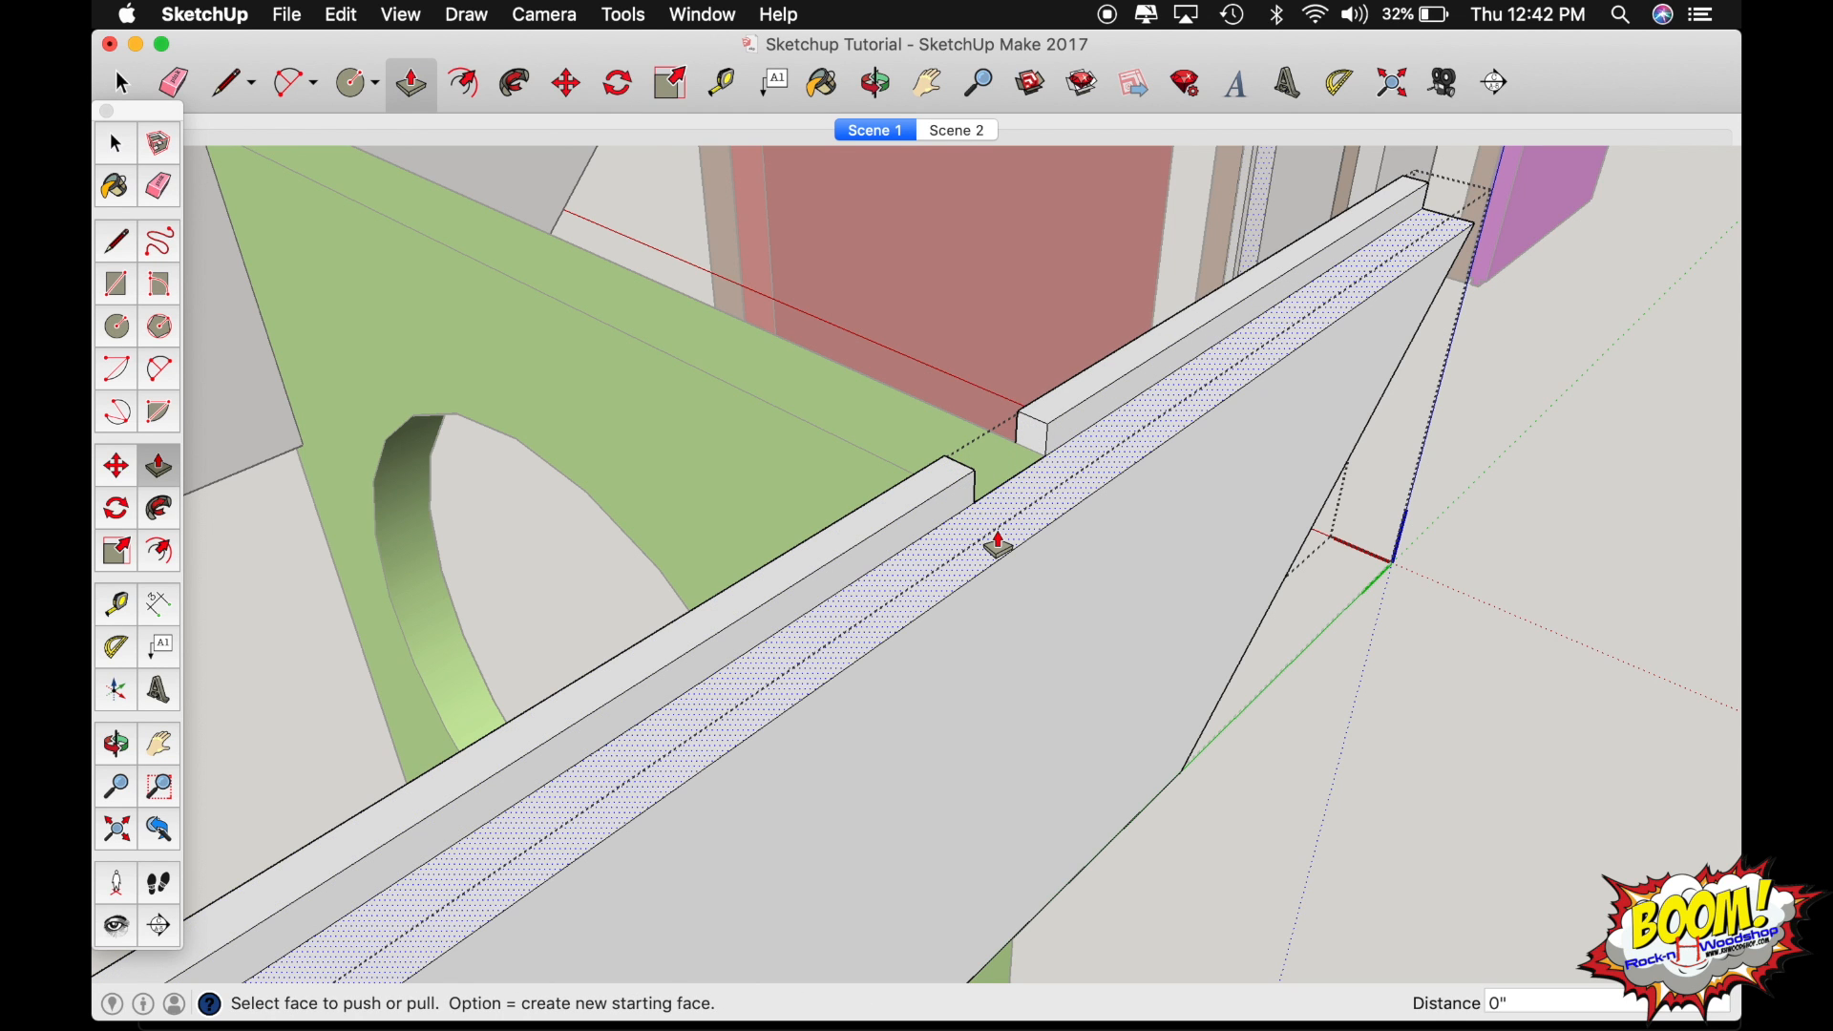
Leave the apron's editing mode, unhide the red seat board and return to the Scene 1 view.
scroll(998, 544, "down", 5)
key("o")
left_click_drag(994, 530, 1356, 301)
left_click_drag(515, 868, 954, 564)
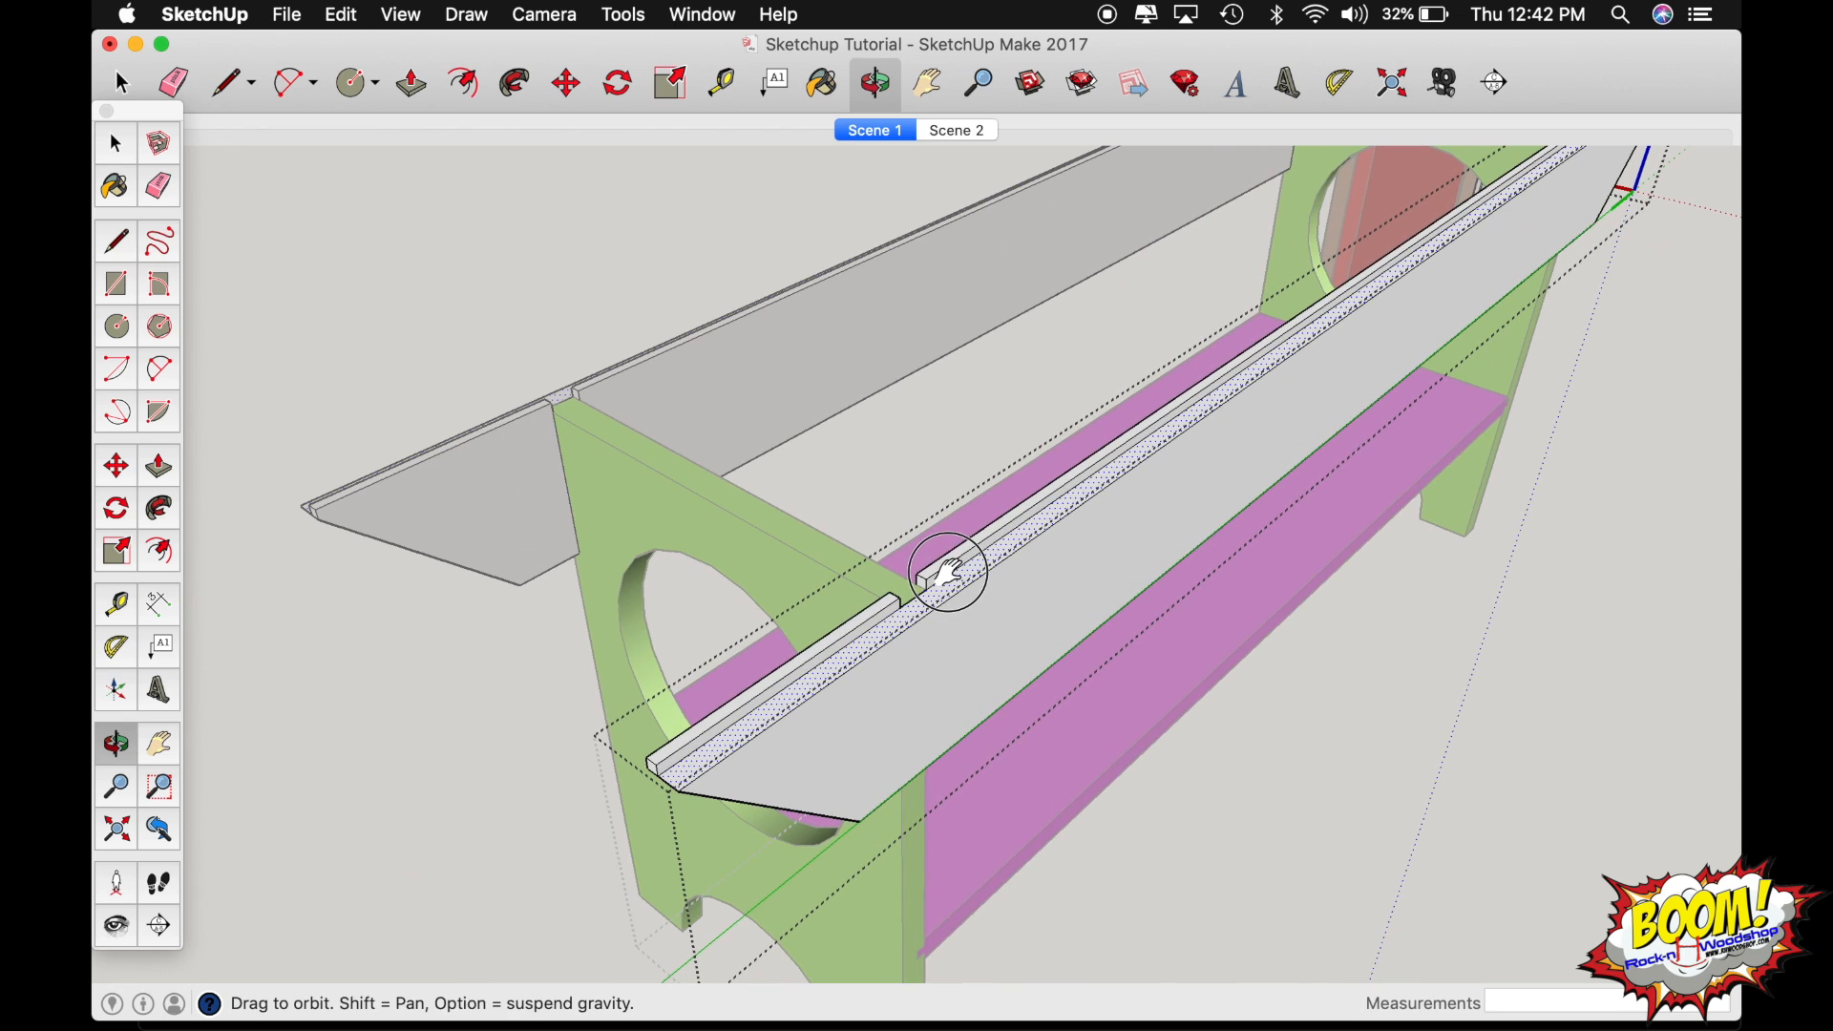
scroll(844, 651, "up", 3)
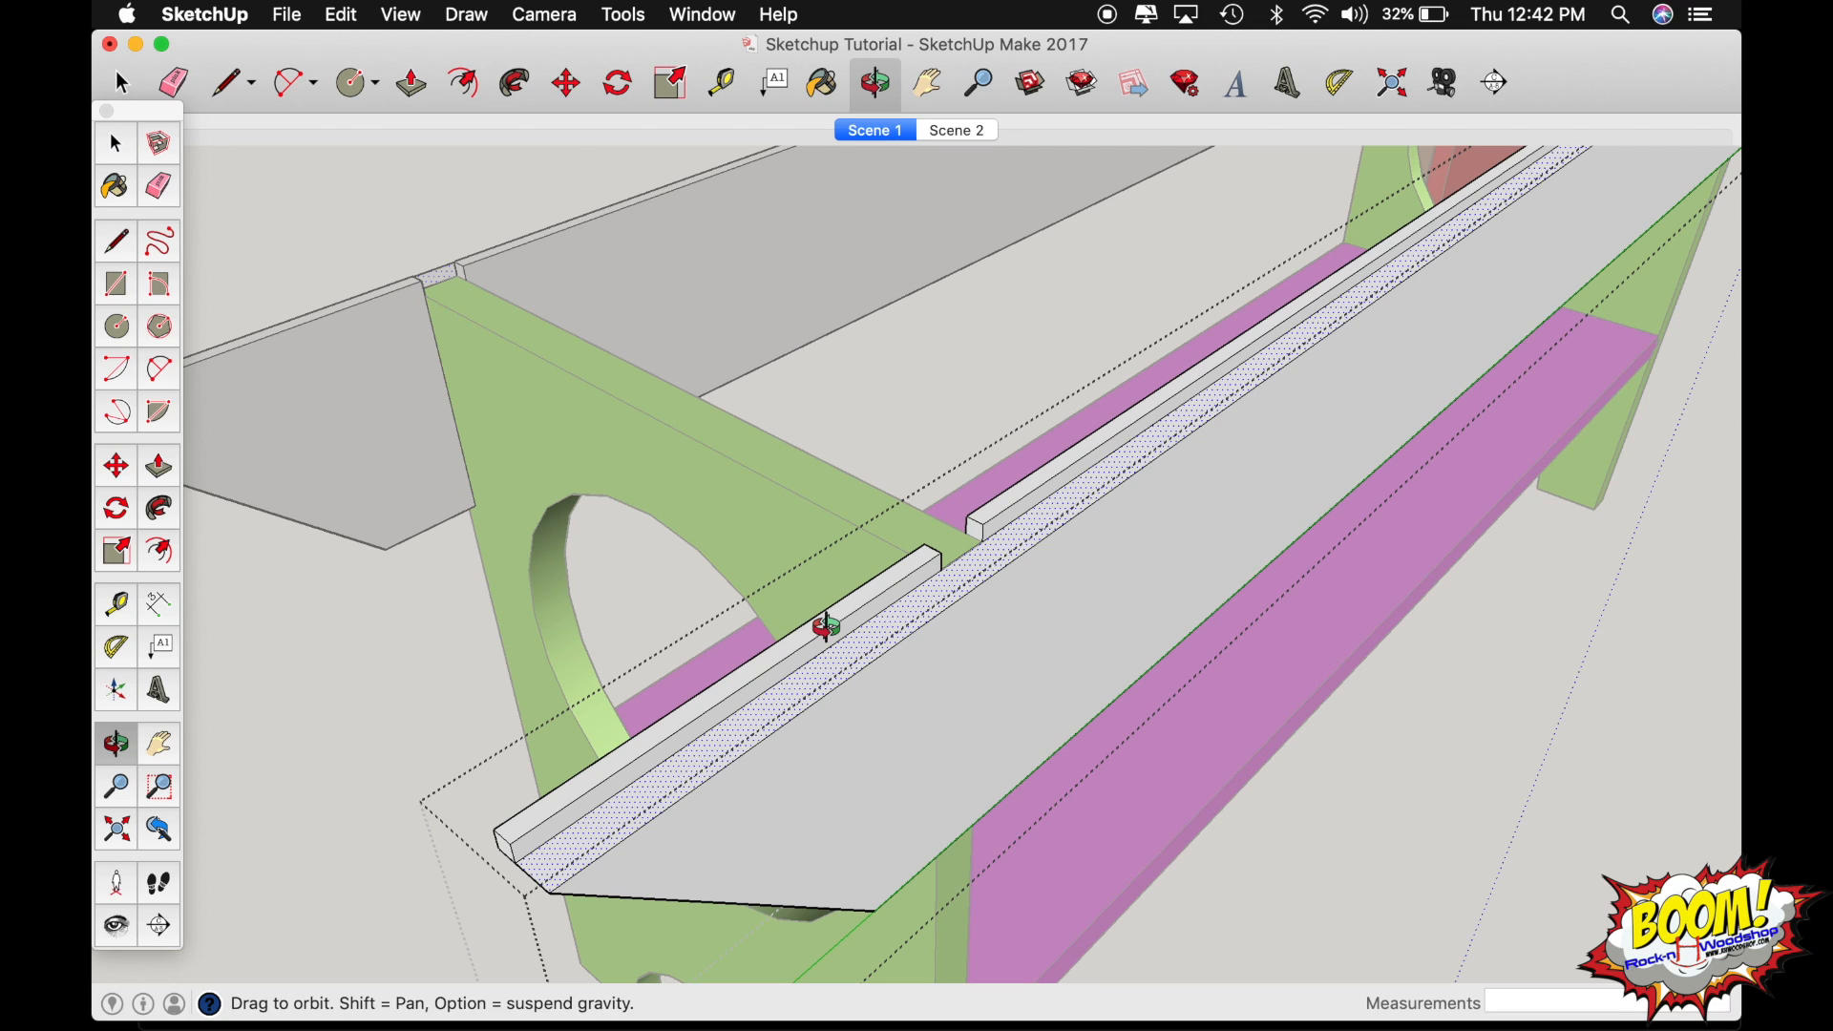
key("space")
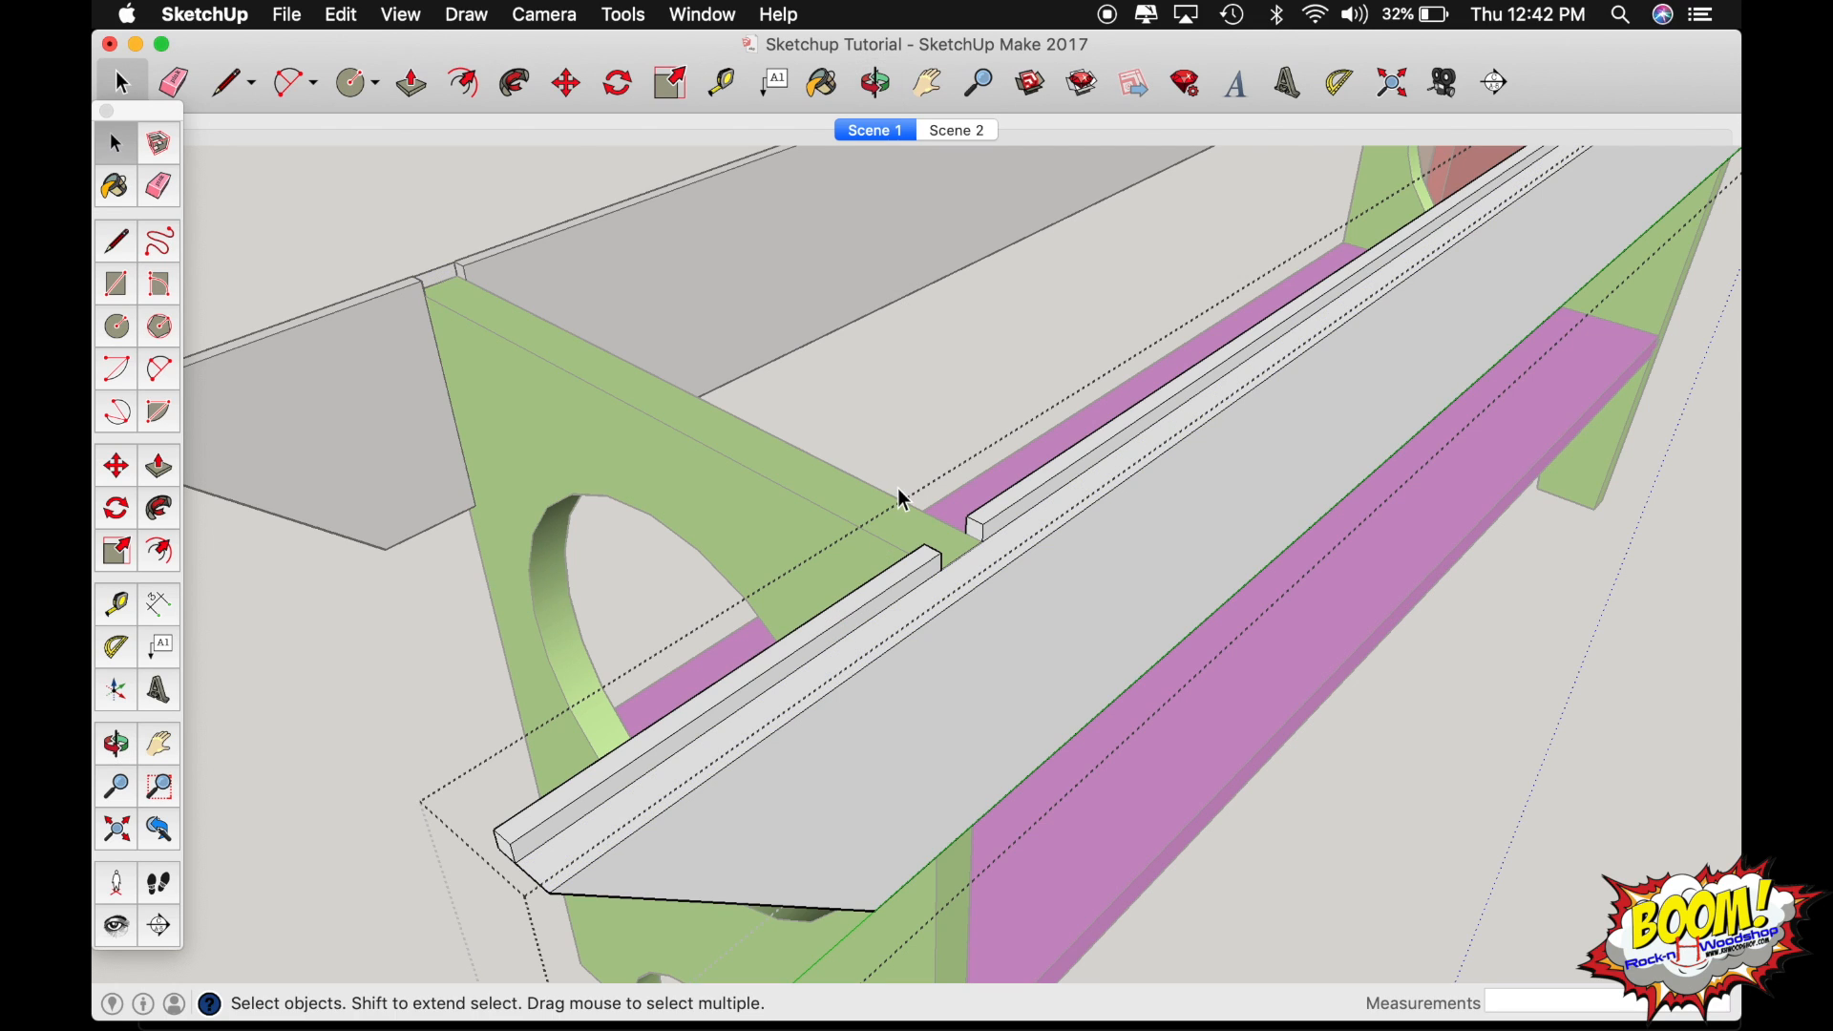
left_click(529, 437)
key("shift+super+e")
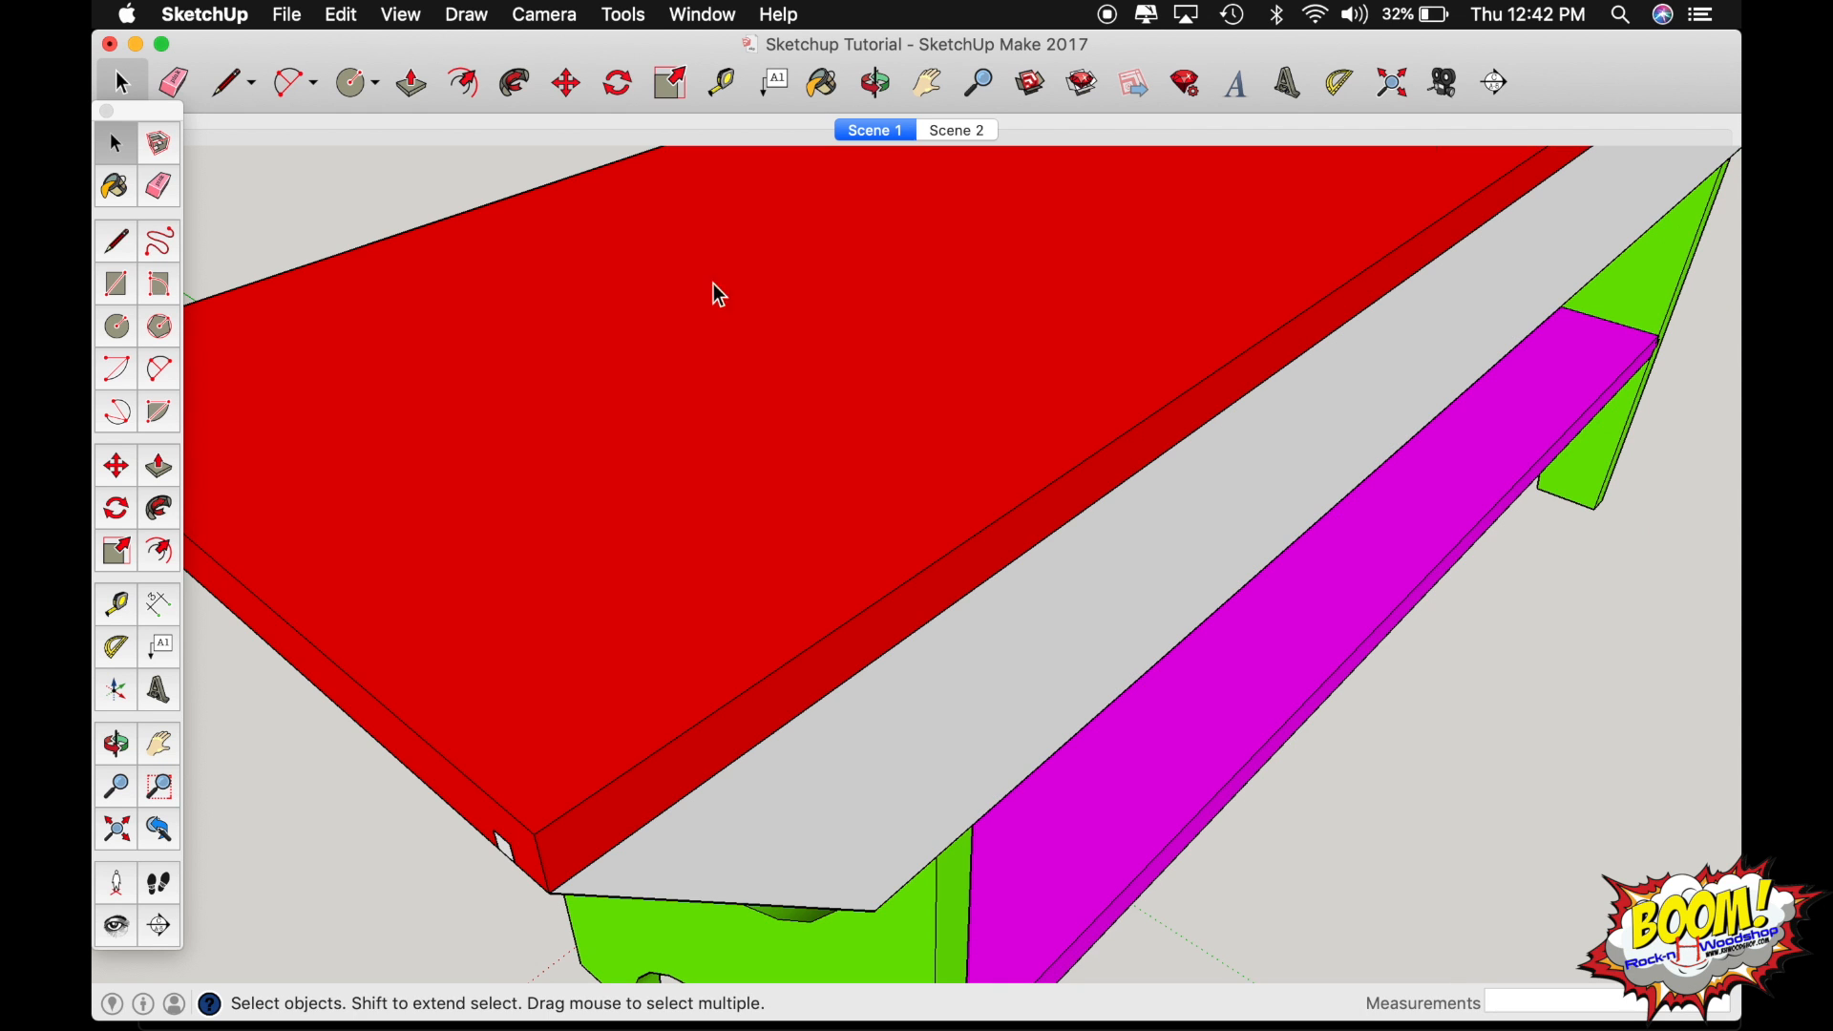
left_click(886, 129)
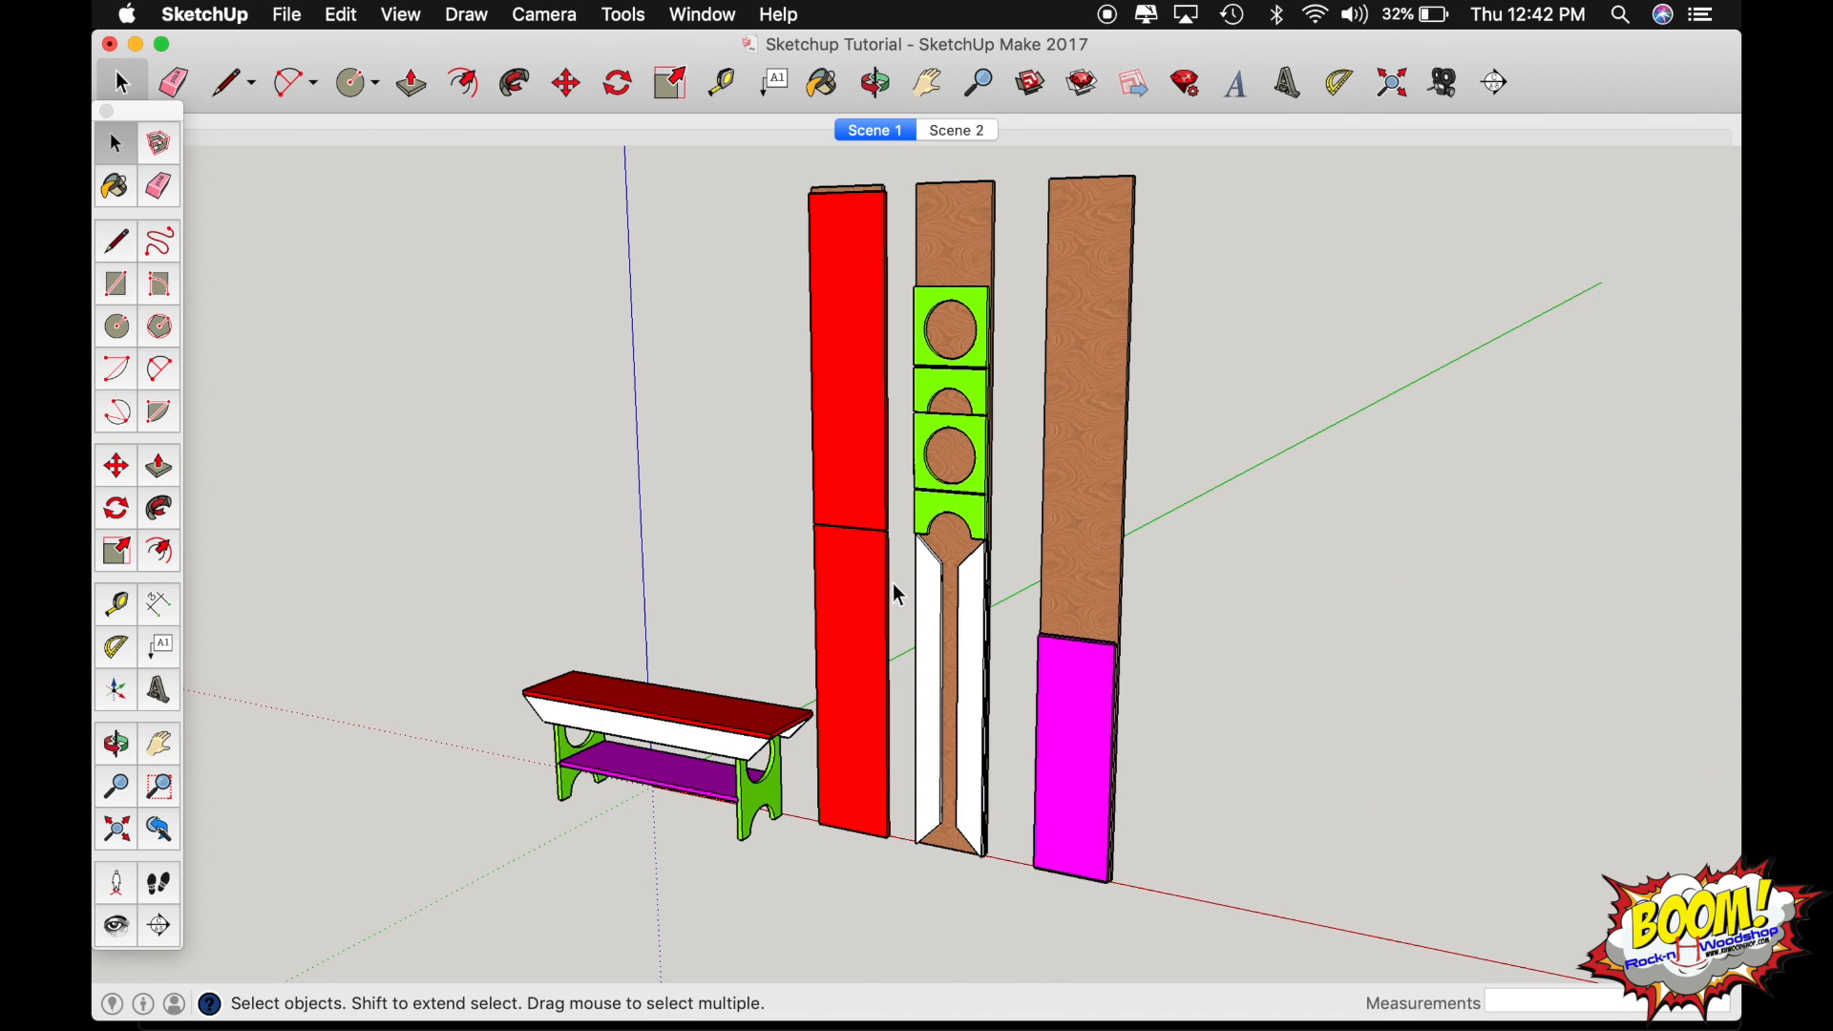
key("o")
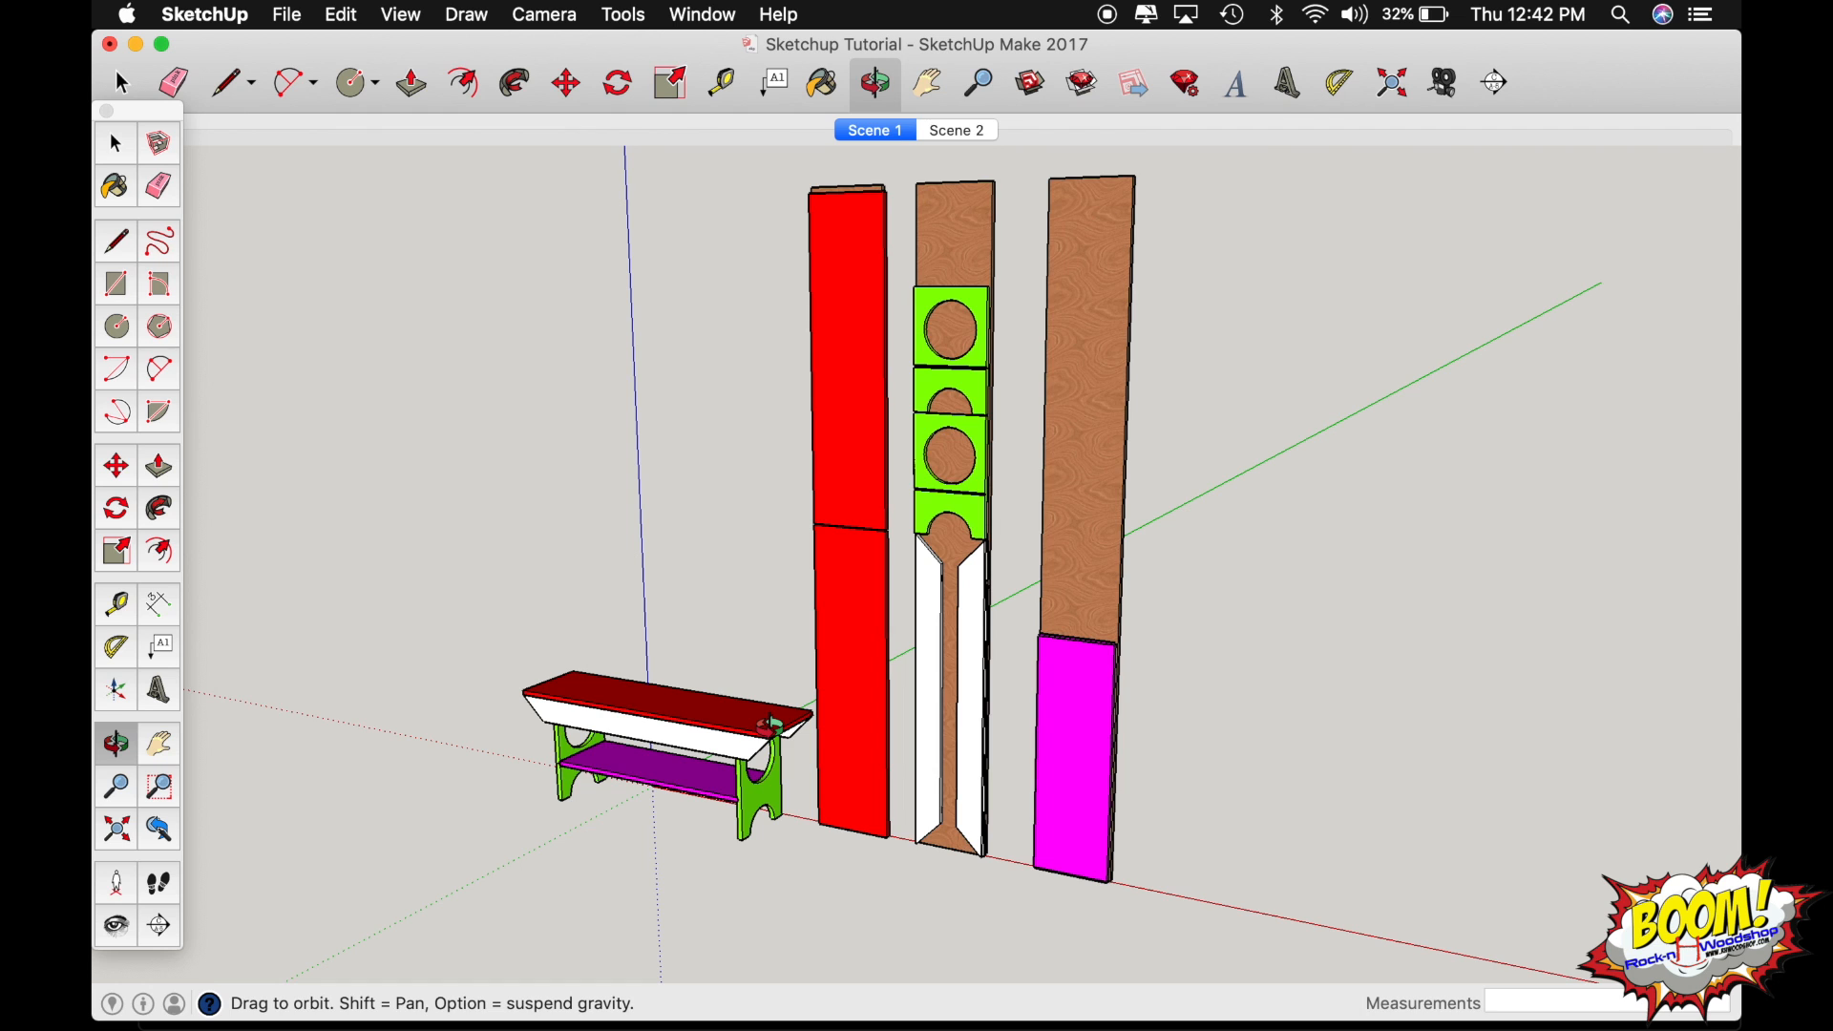
Open the bench's red seat board for editing, close up at its near end corner.
scroll(769, 728, "up", 5)
left_click_drag(765, 725, 834, 685)
scroll(833, 685, "up", 5)
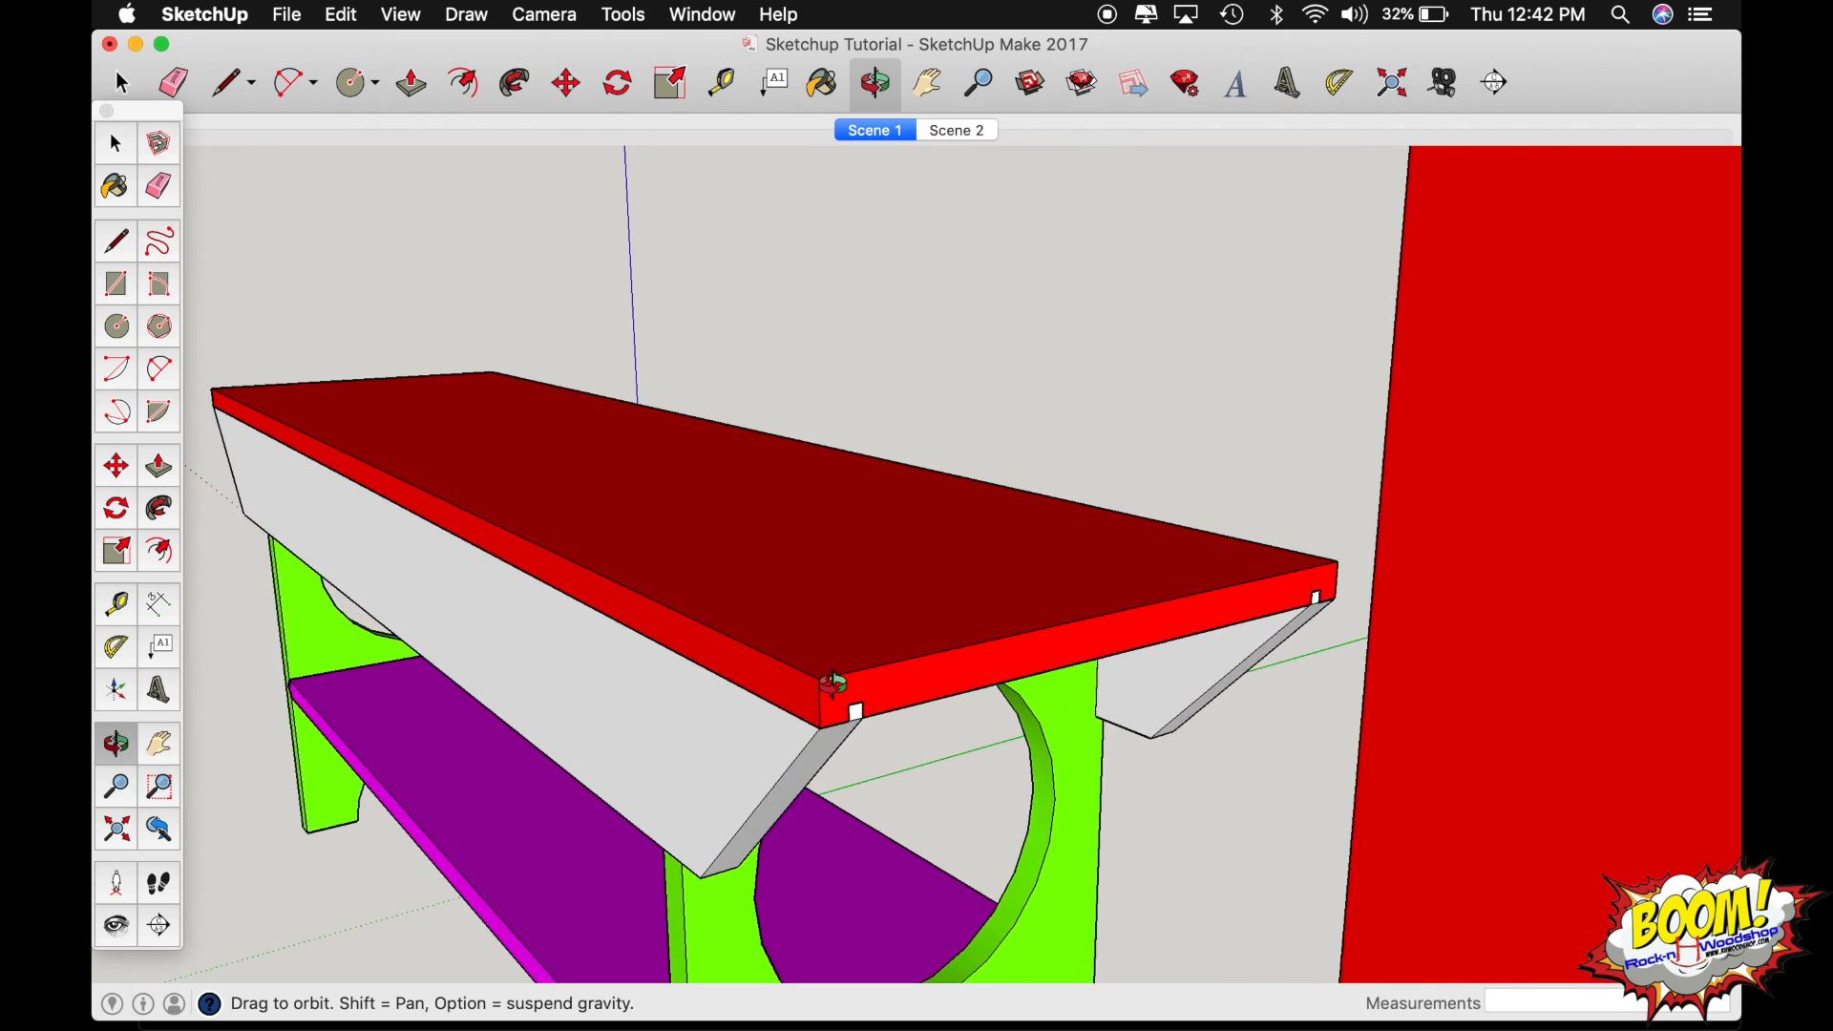
scroll(832, 685, "up", 4)
key("space")
double_click(827, 653)
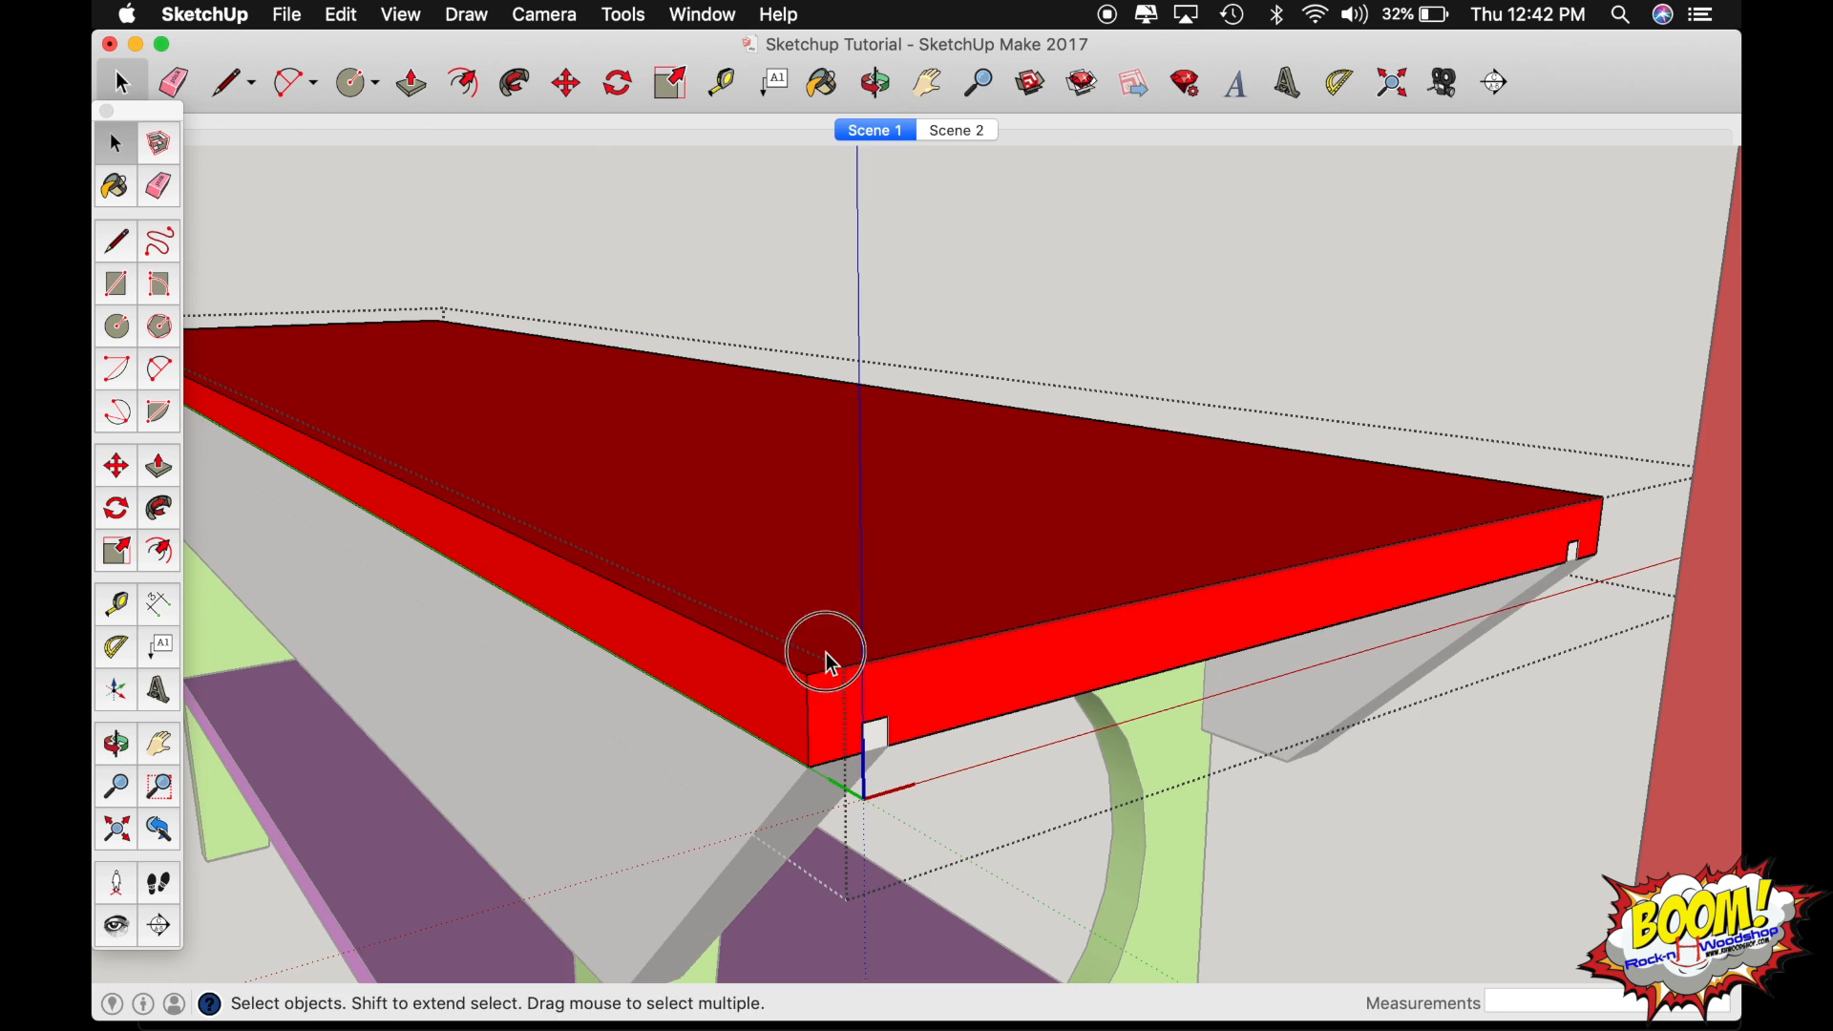
Place guides 1/4" in from the corner's vertical edge and 1/4" below the top edge on the board's end face.
key("t")
left_click(808, 701)
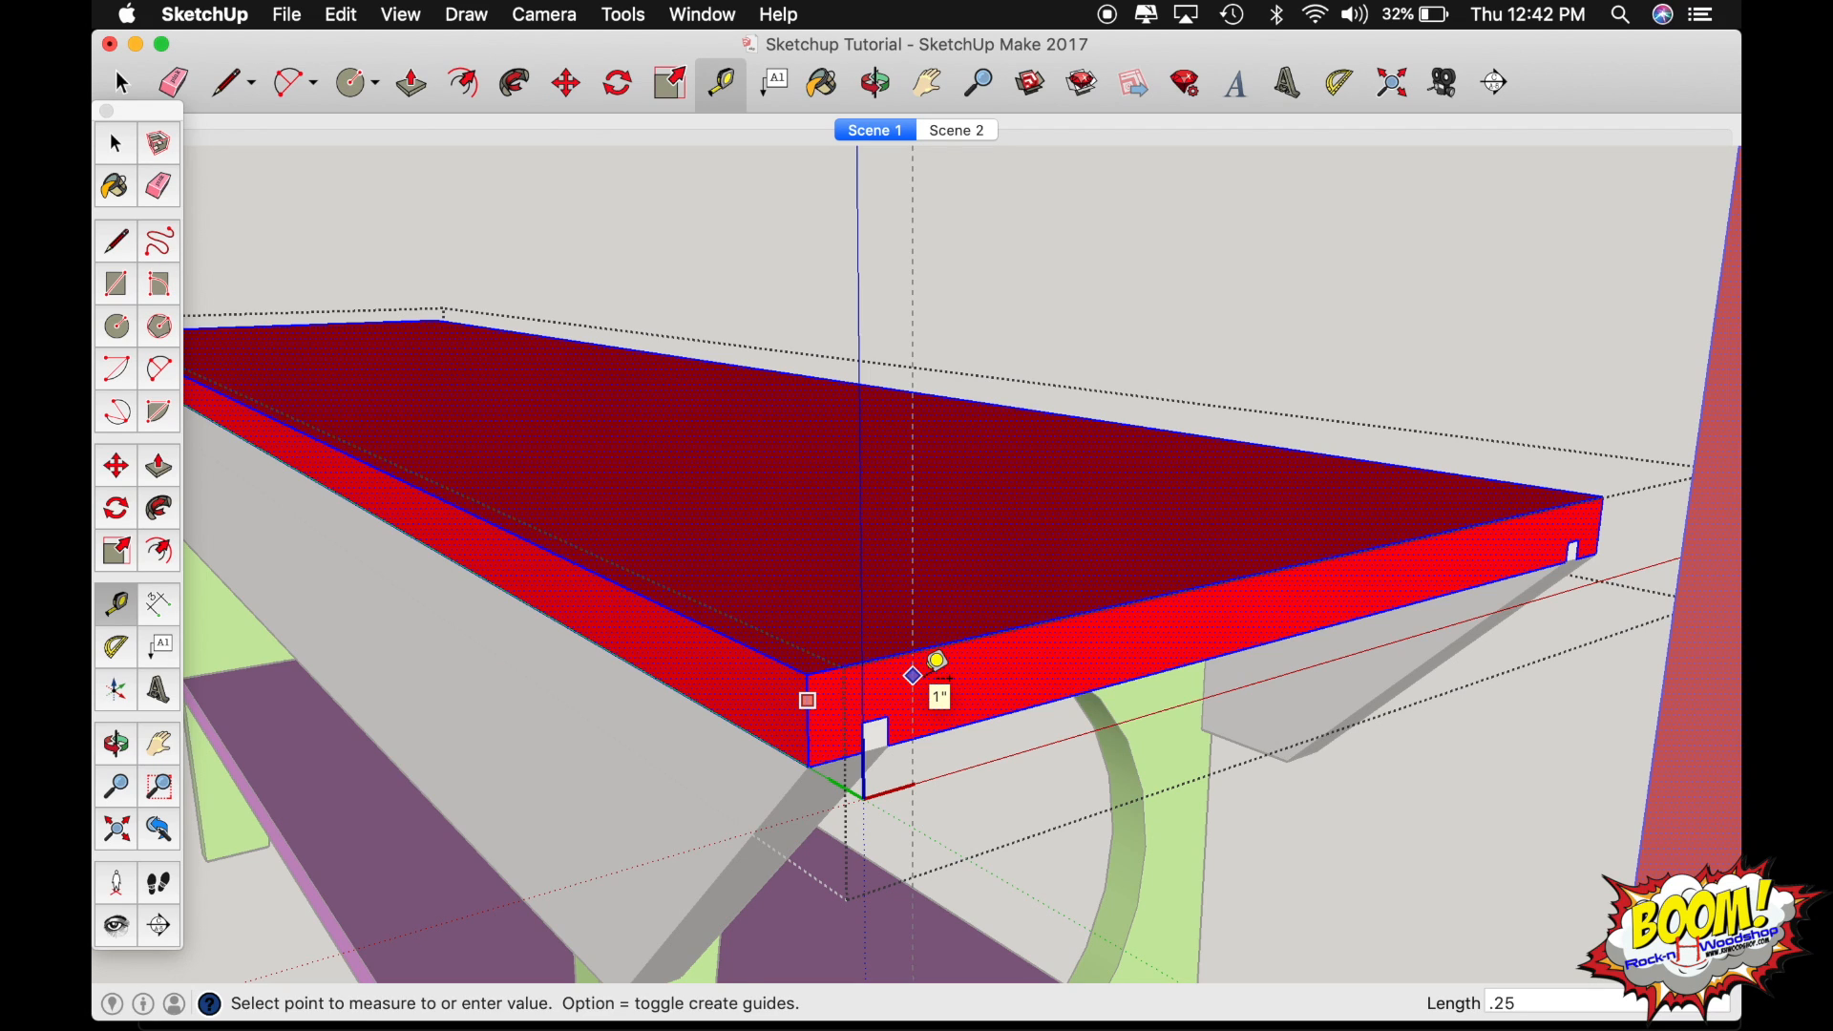
left_click(936, 661)
left_click(879, 658)
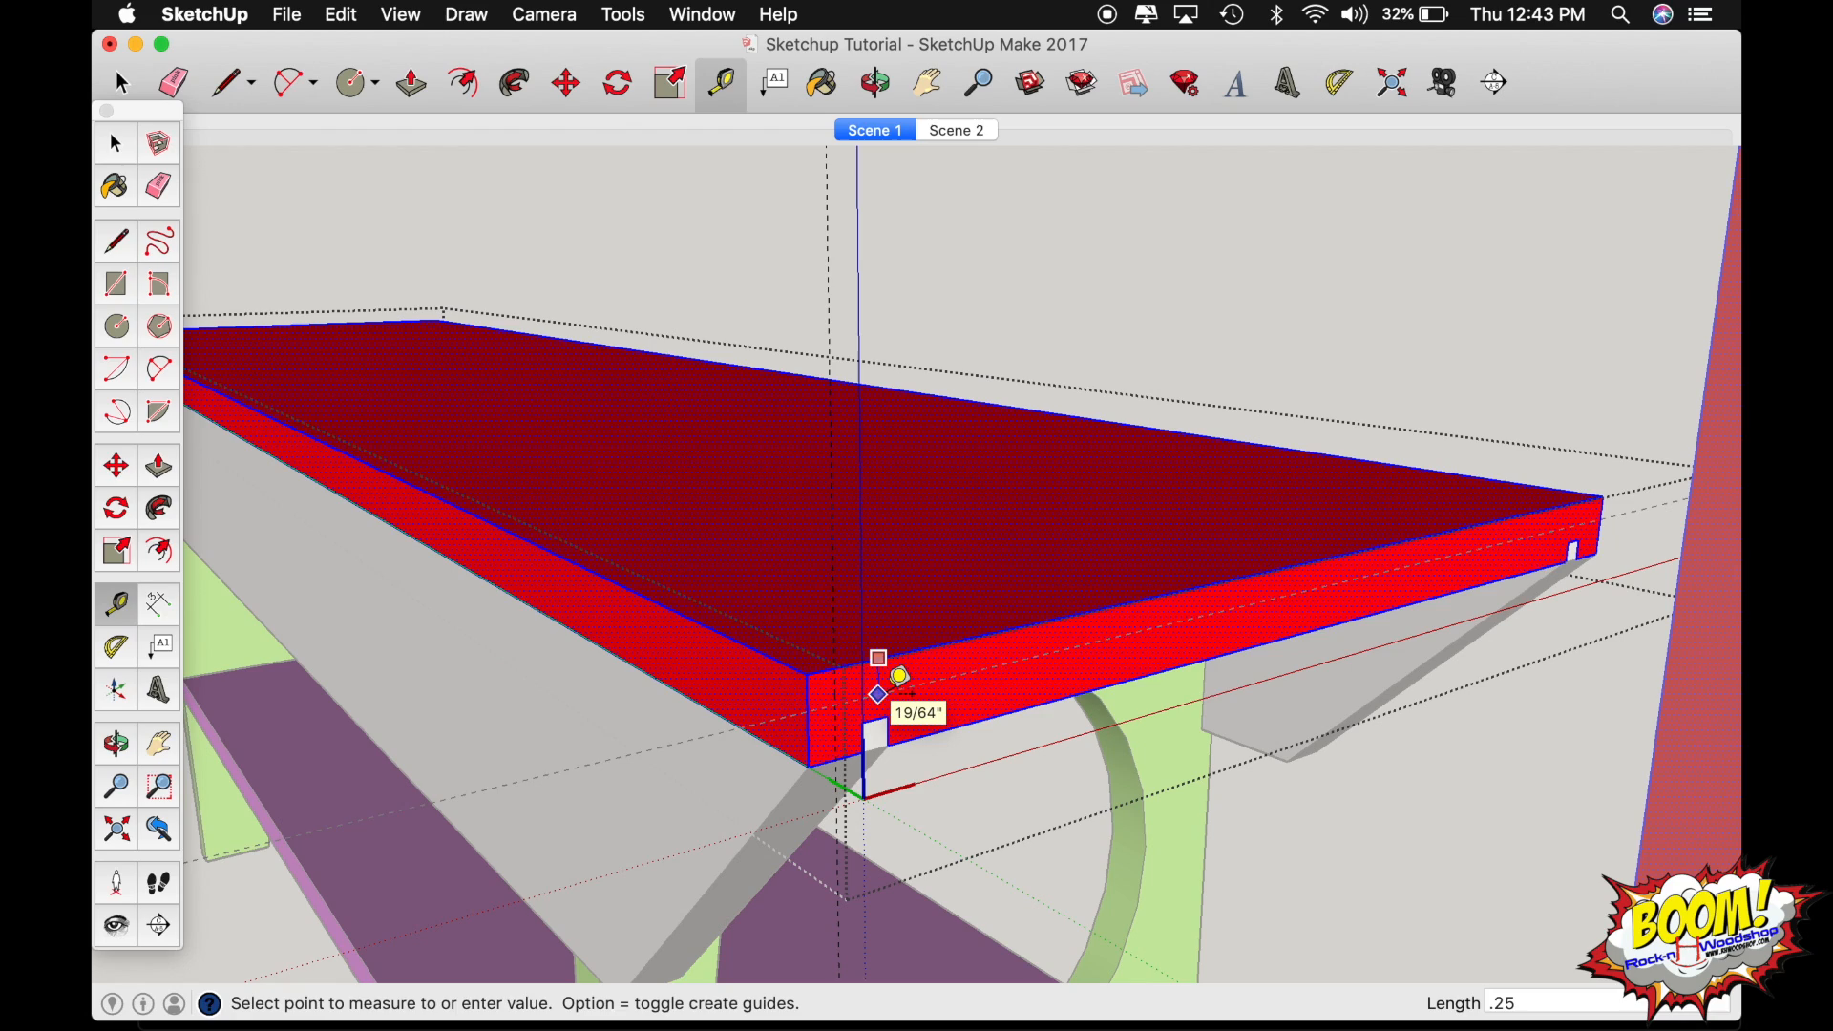
left_click(898, 676)
Draw a diagonal line across the end face's upper corner, joining the two points where the guides cross its edges.
key("o")
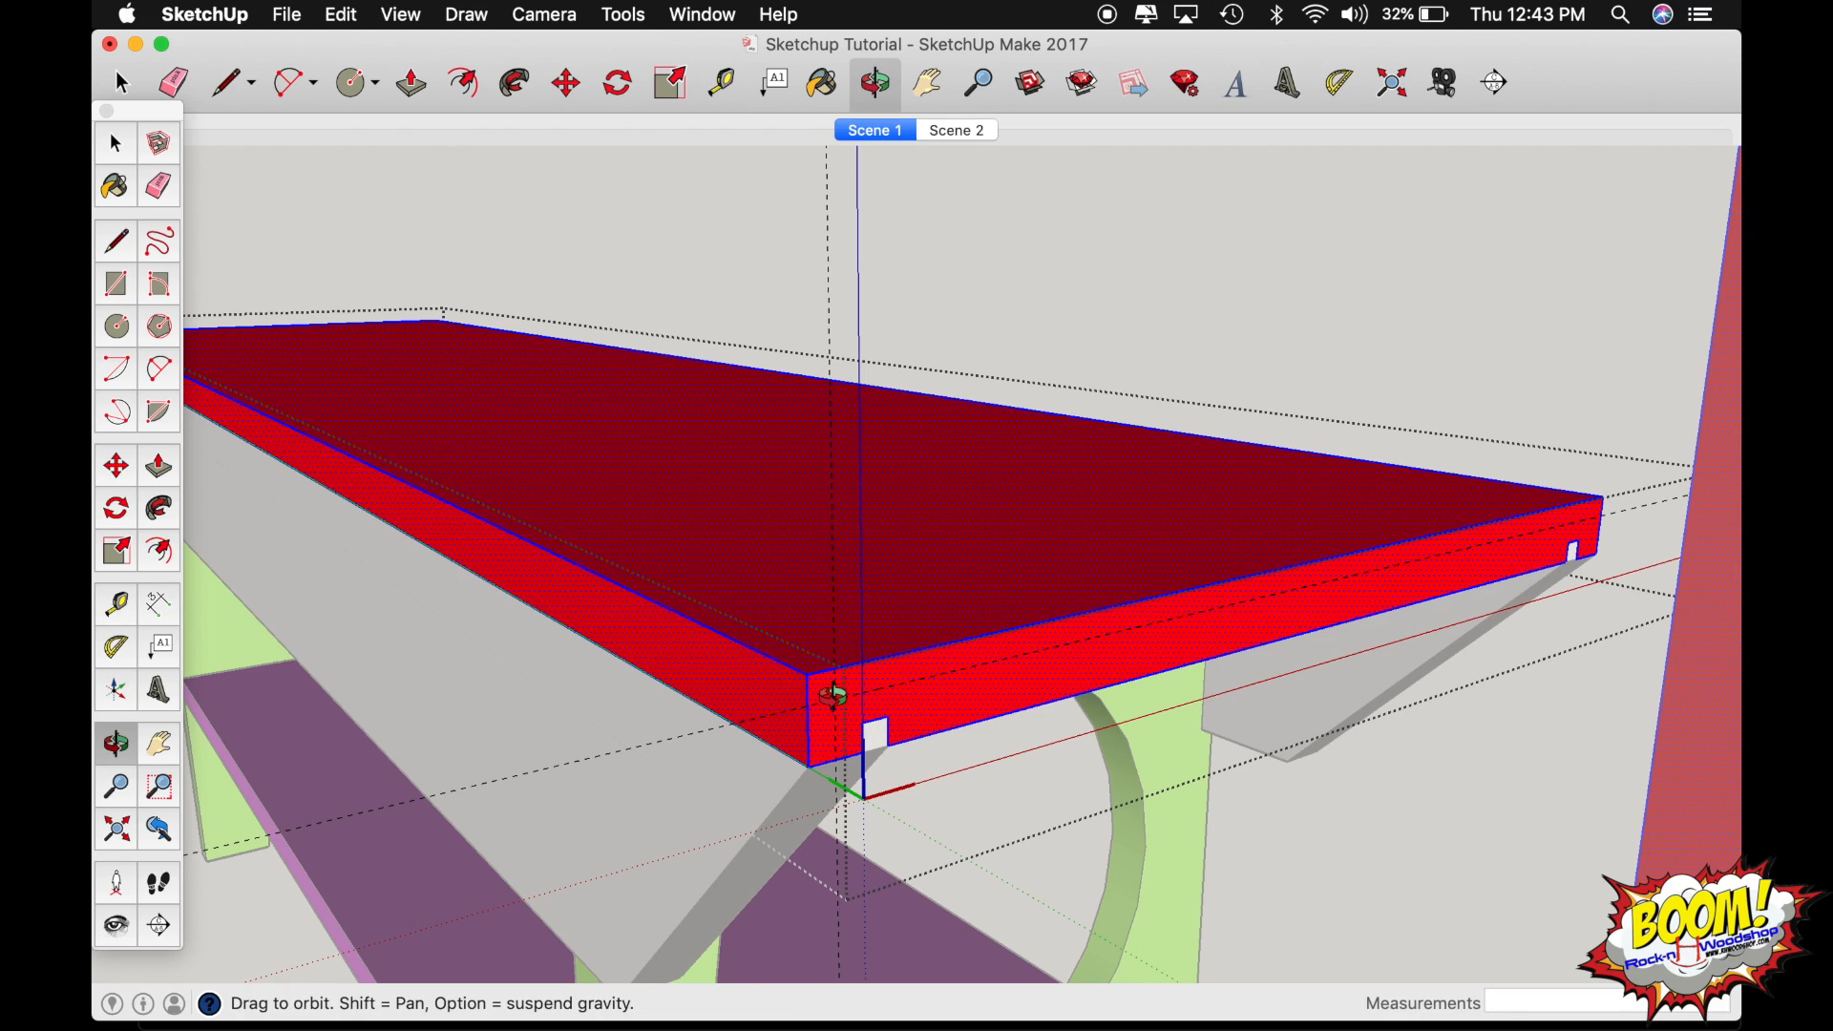
scroll(835, 696, "up", 5)
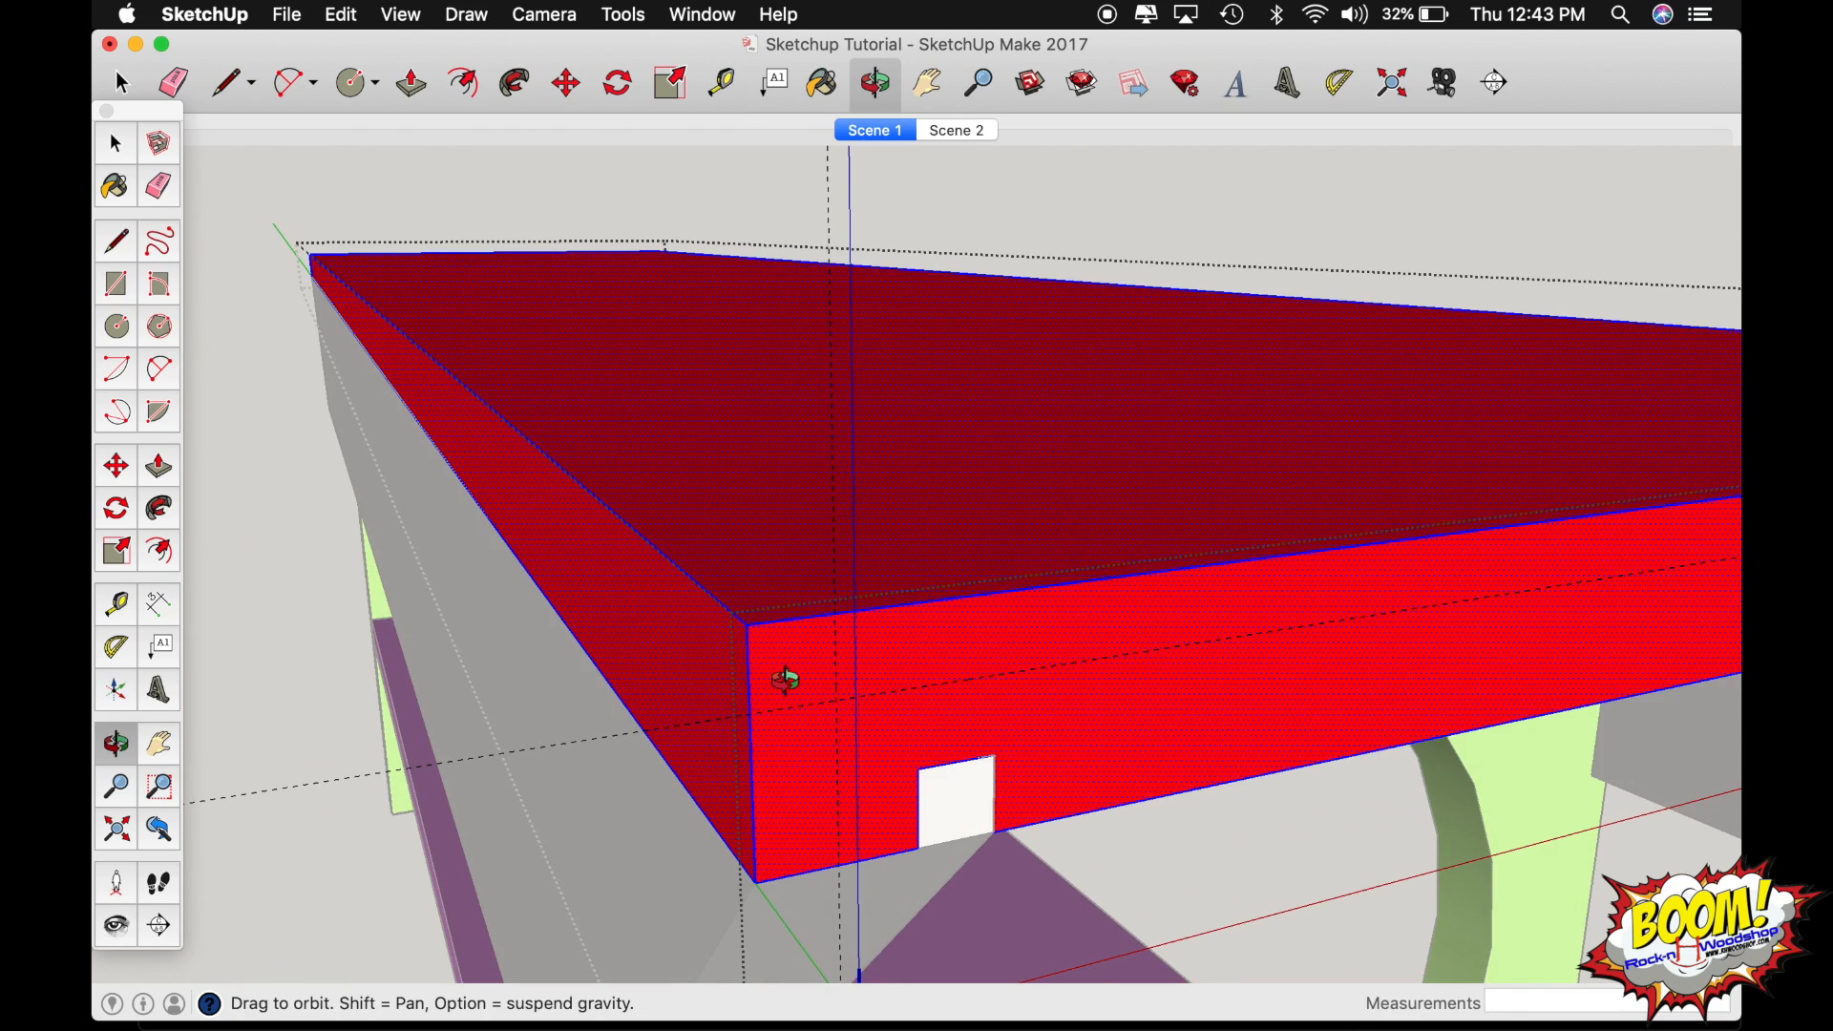
left_click_drag(786, 675, 778, 592)
scroll(838, 699, "up", 3)
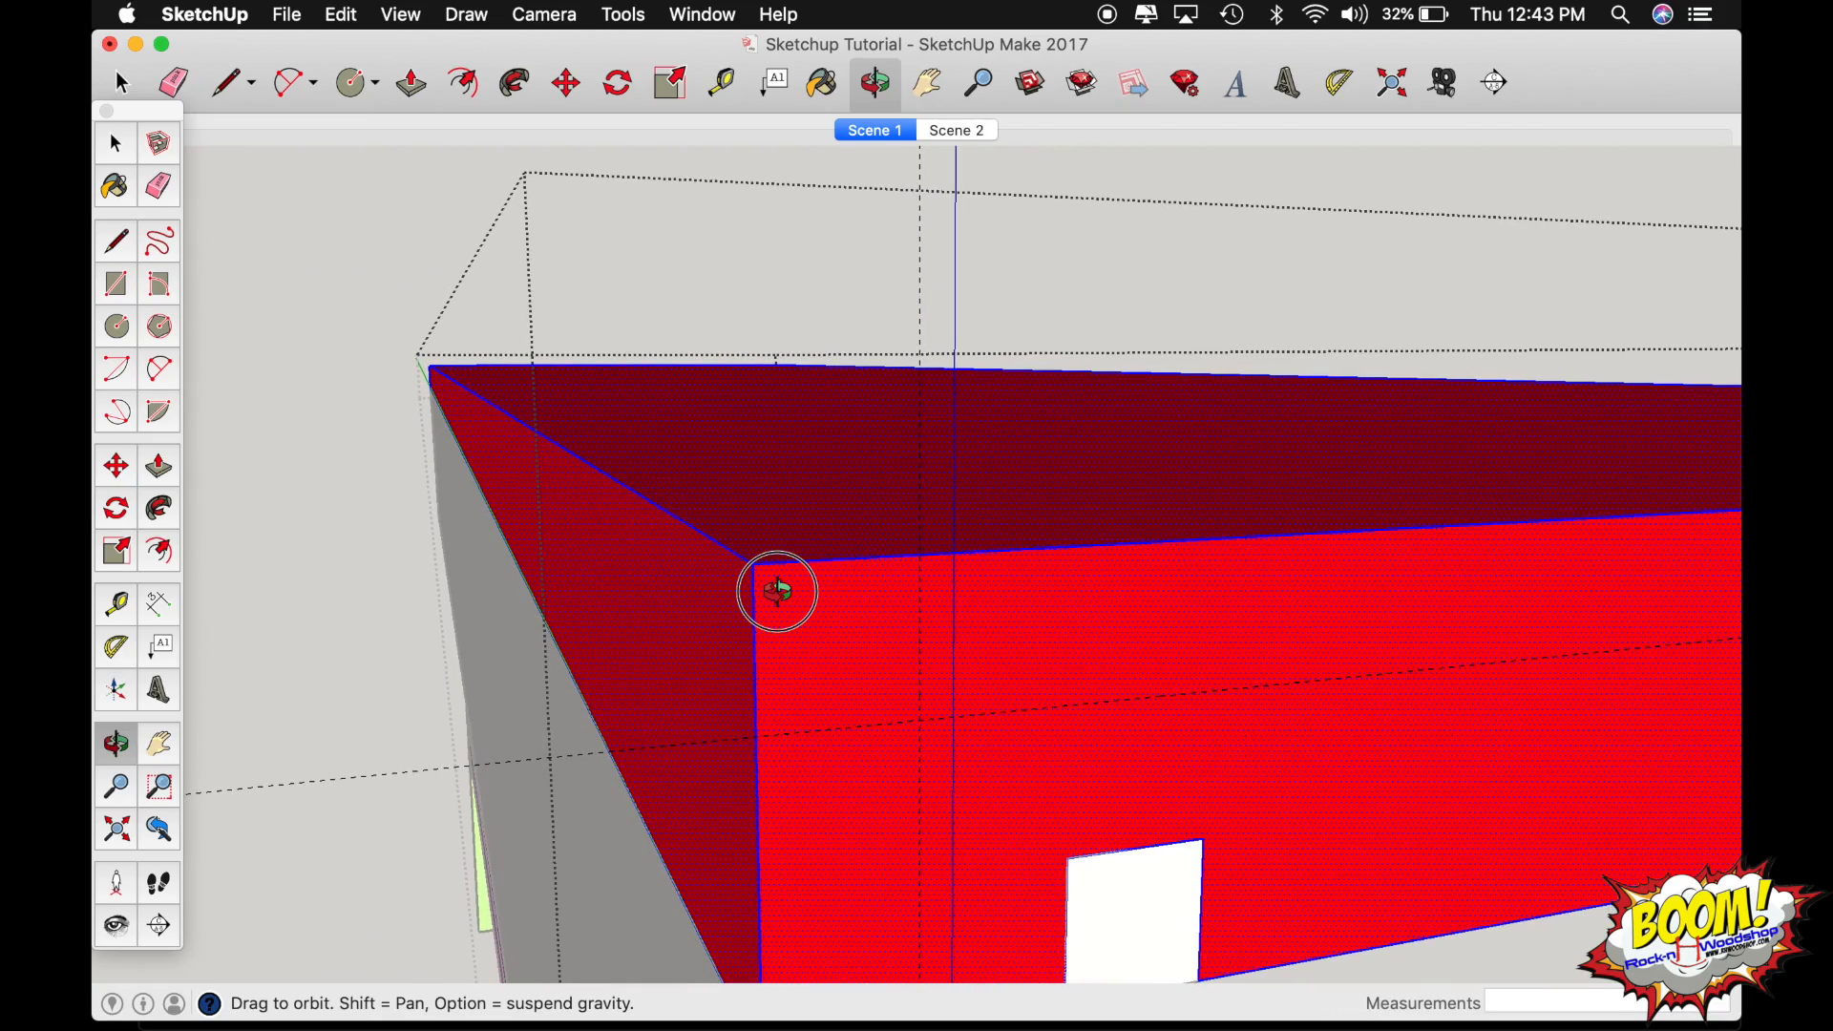
key("l")
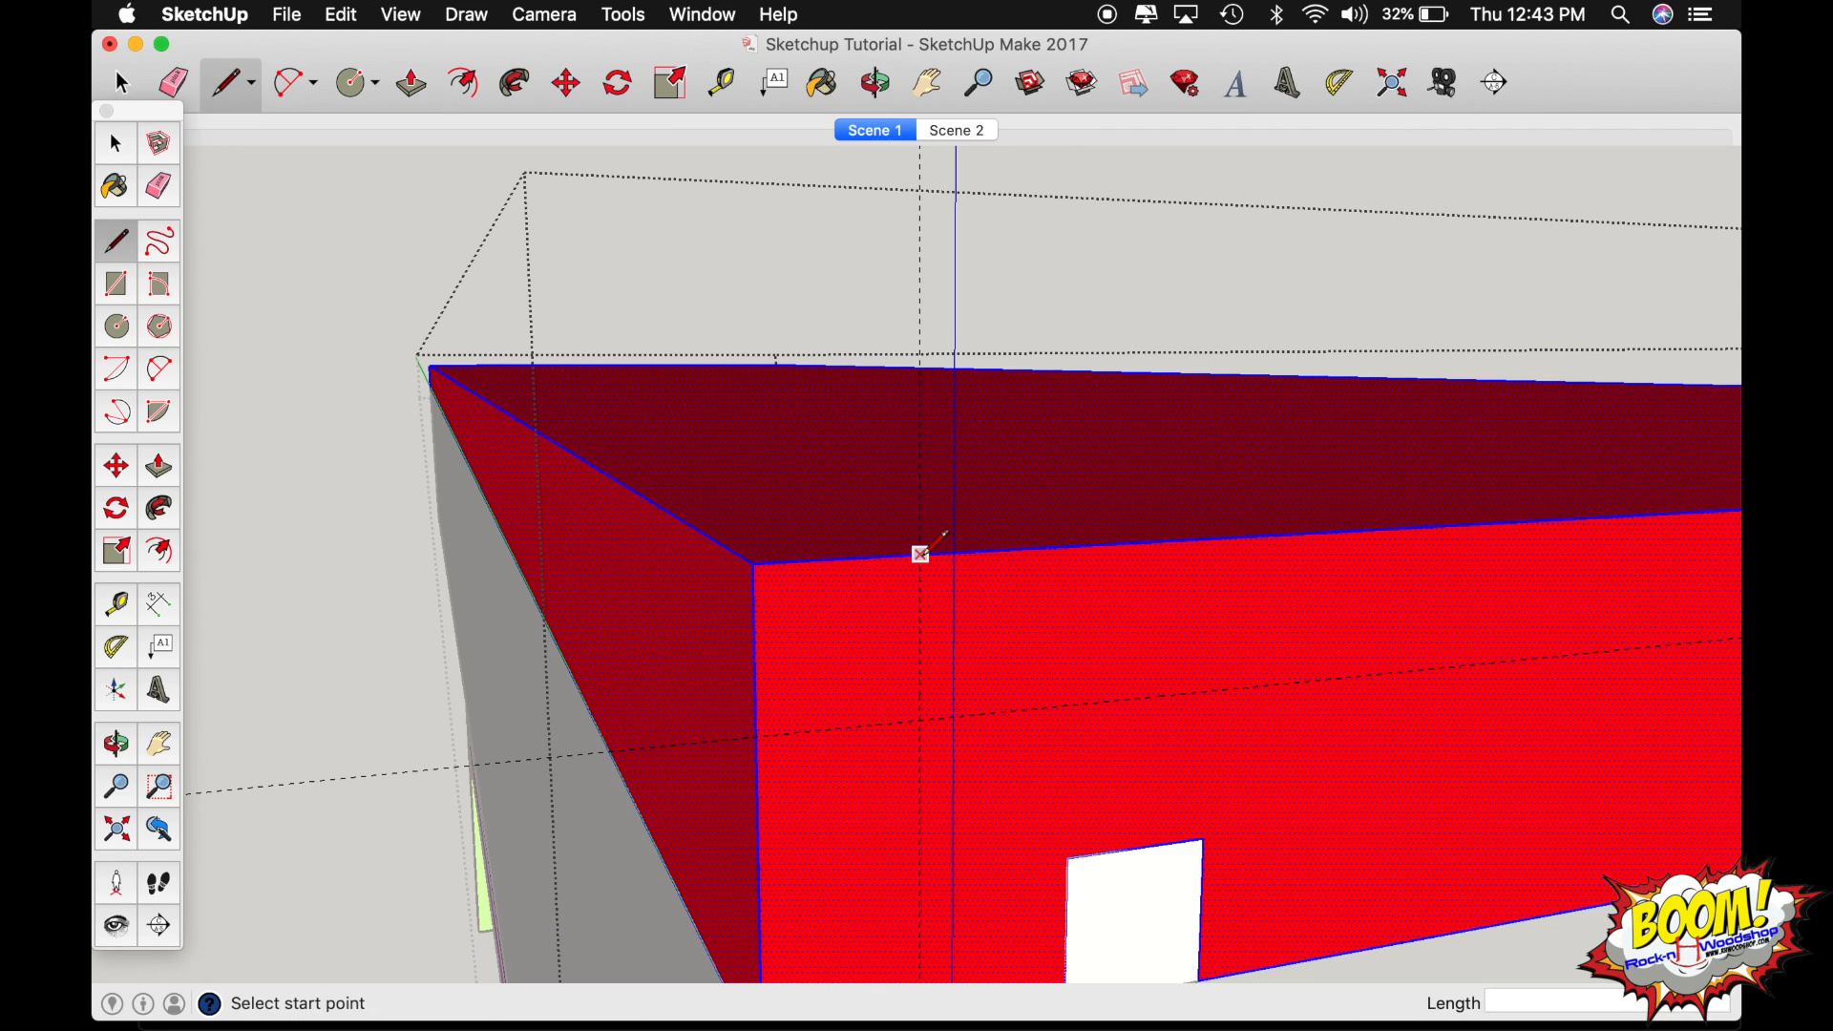
left_click(921, 554)
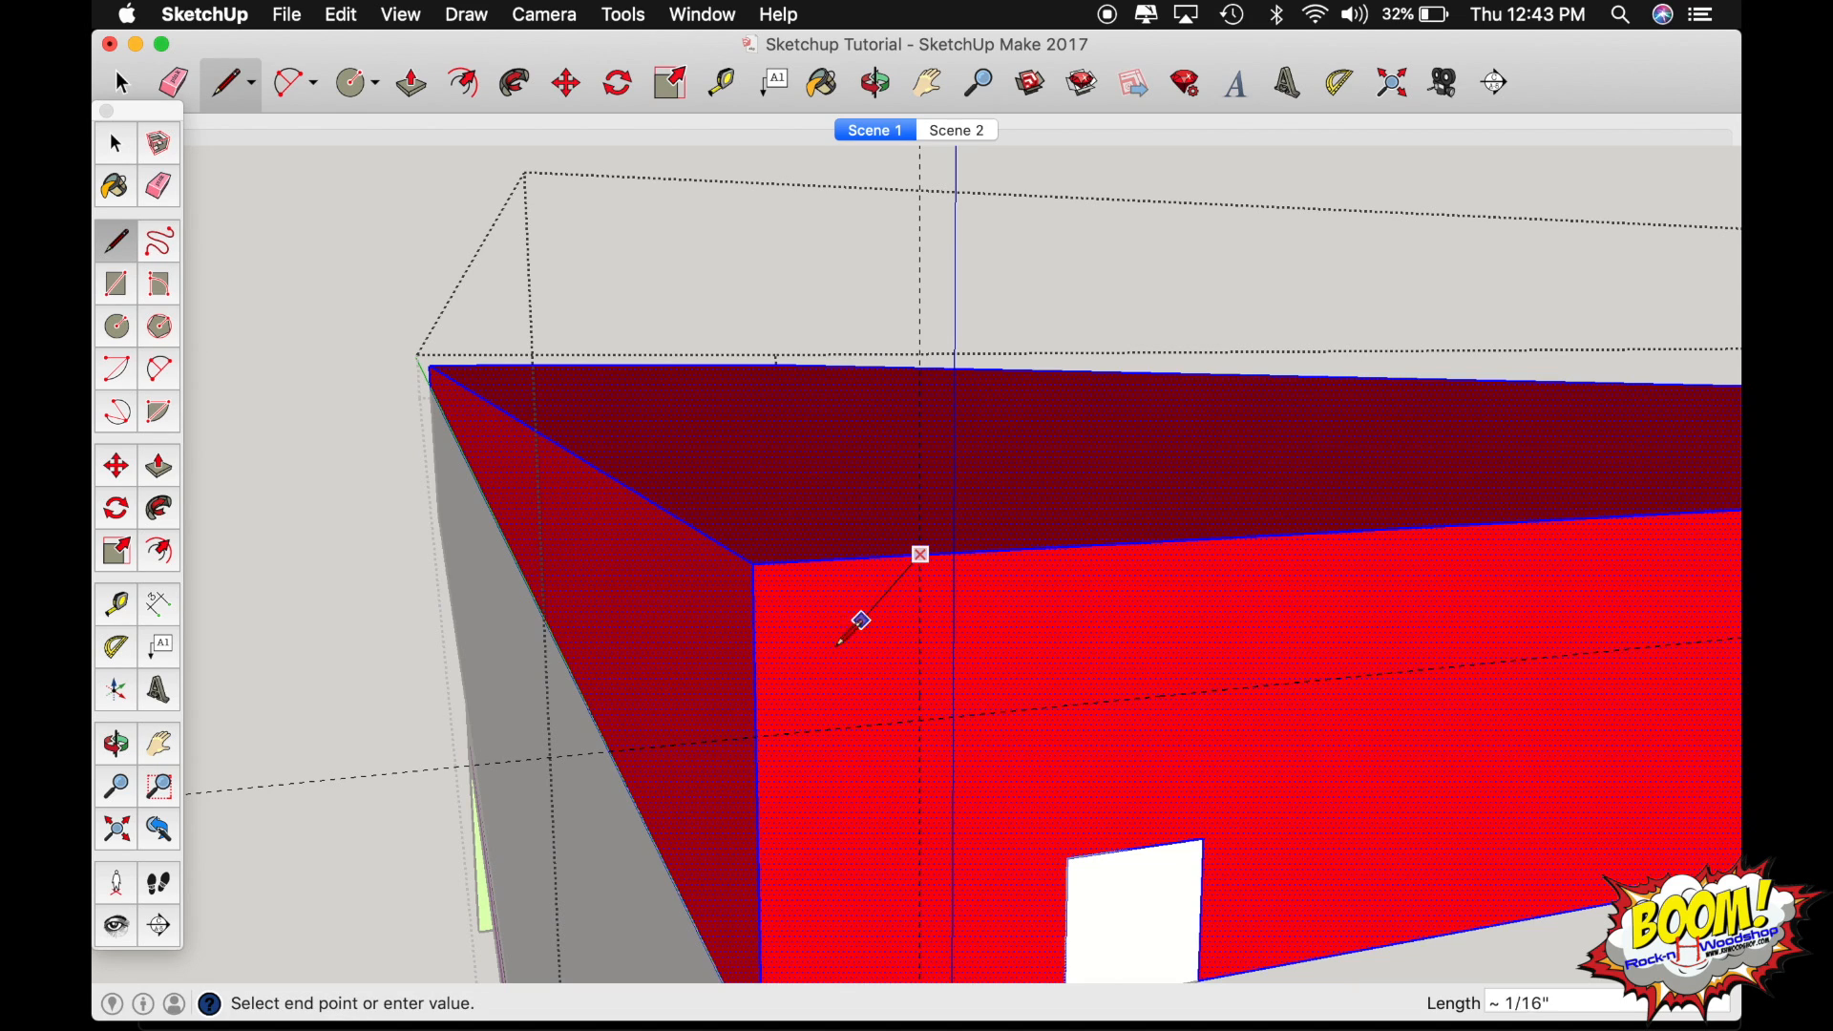
left_click(757, 736)
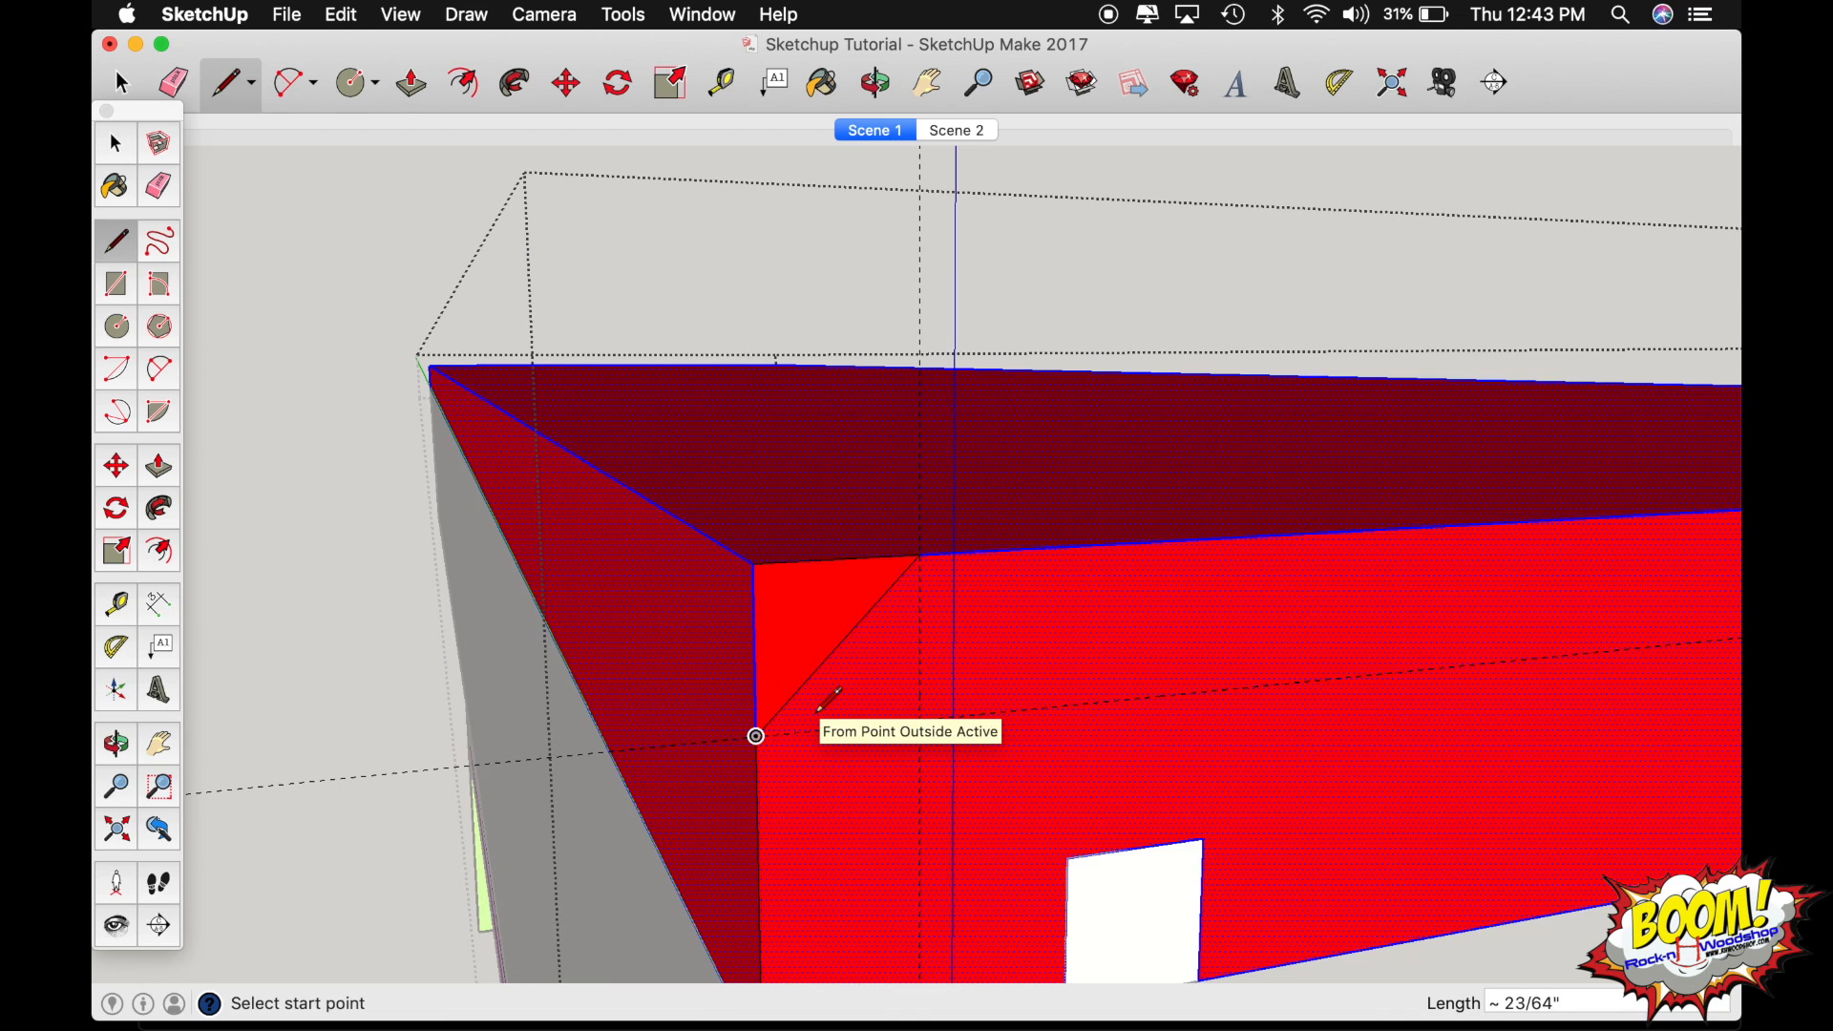
Push the corner triangle 47 1/2" along the board's full length to chamfer its long top edge.
key("p")
left_click(808, 631)
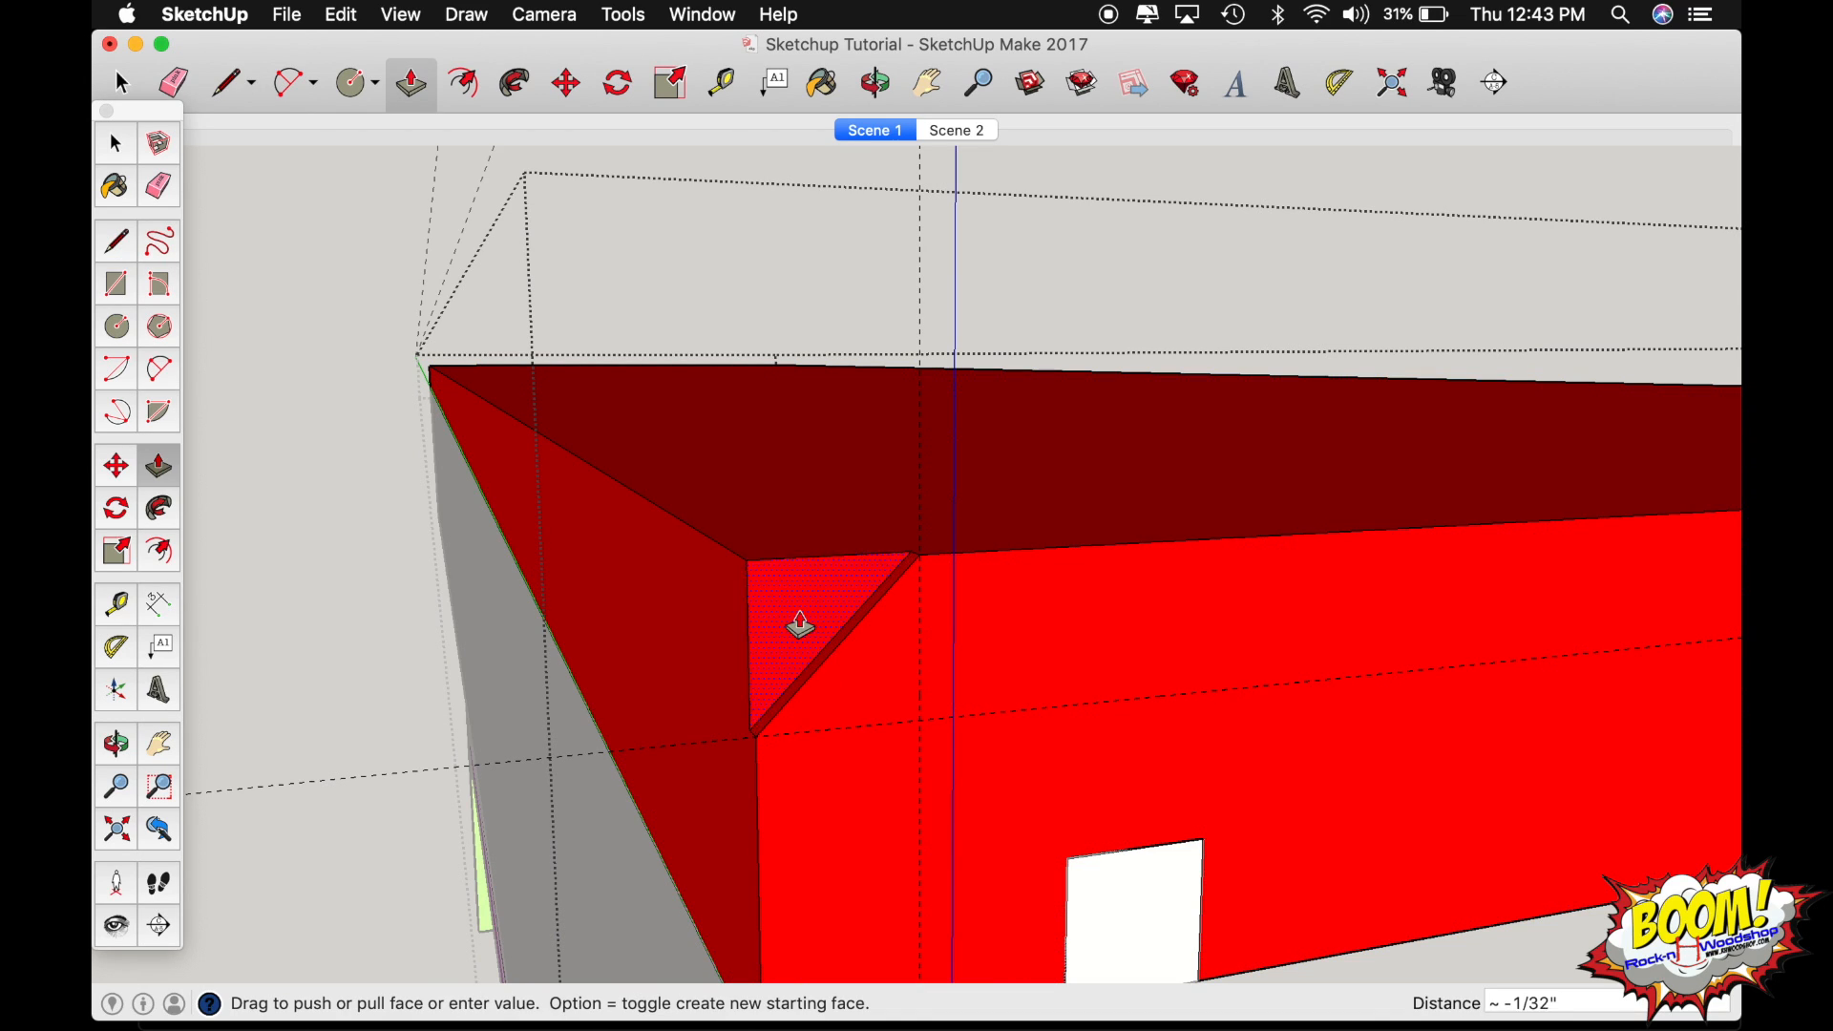
left_click(435, 370)
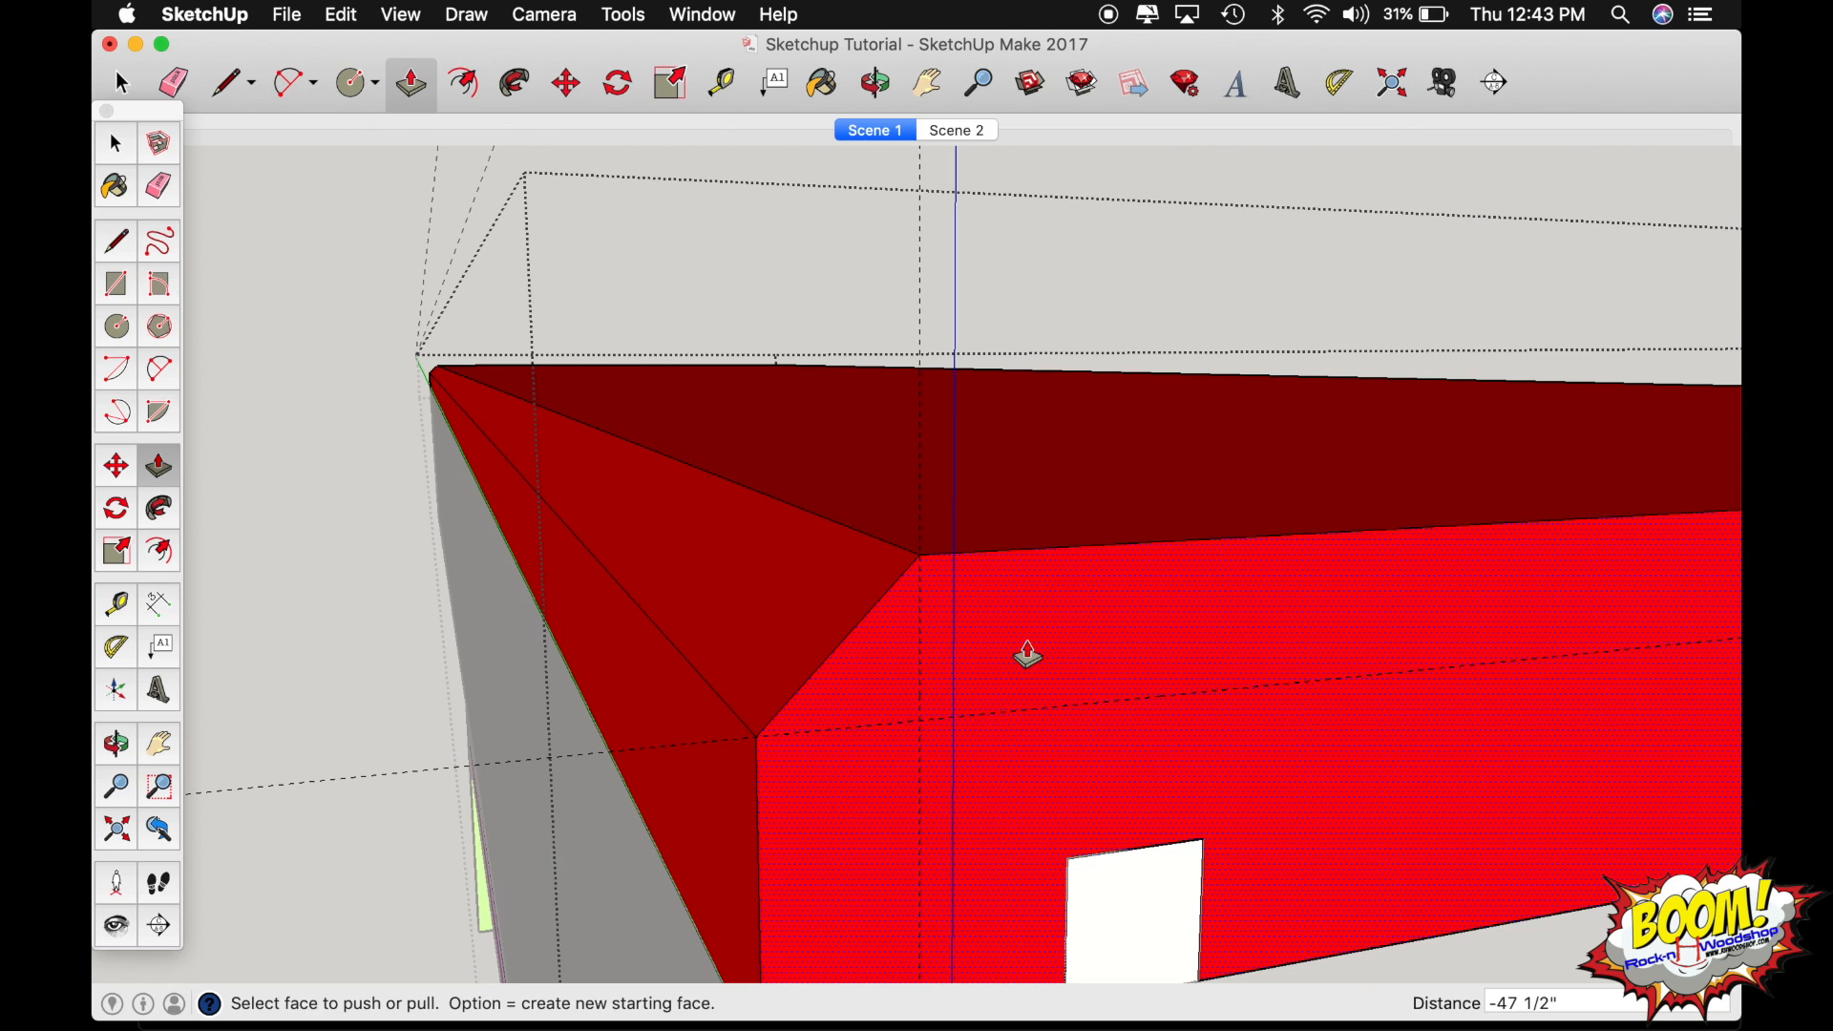
Examine the seat board's chamfered long edge and its unchamfered end corners from several sides of the bench.
key("o")
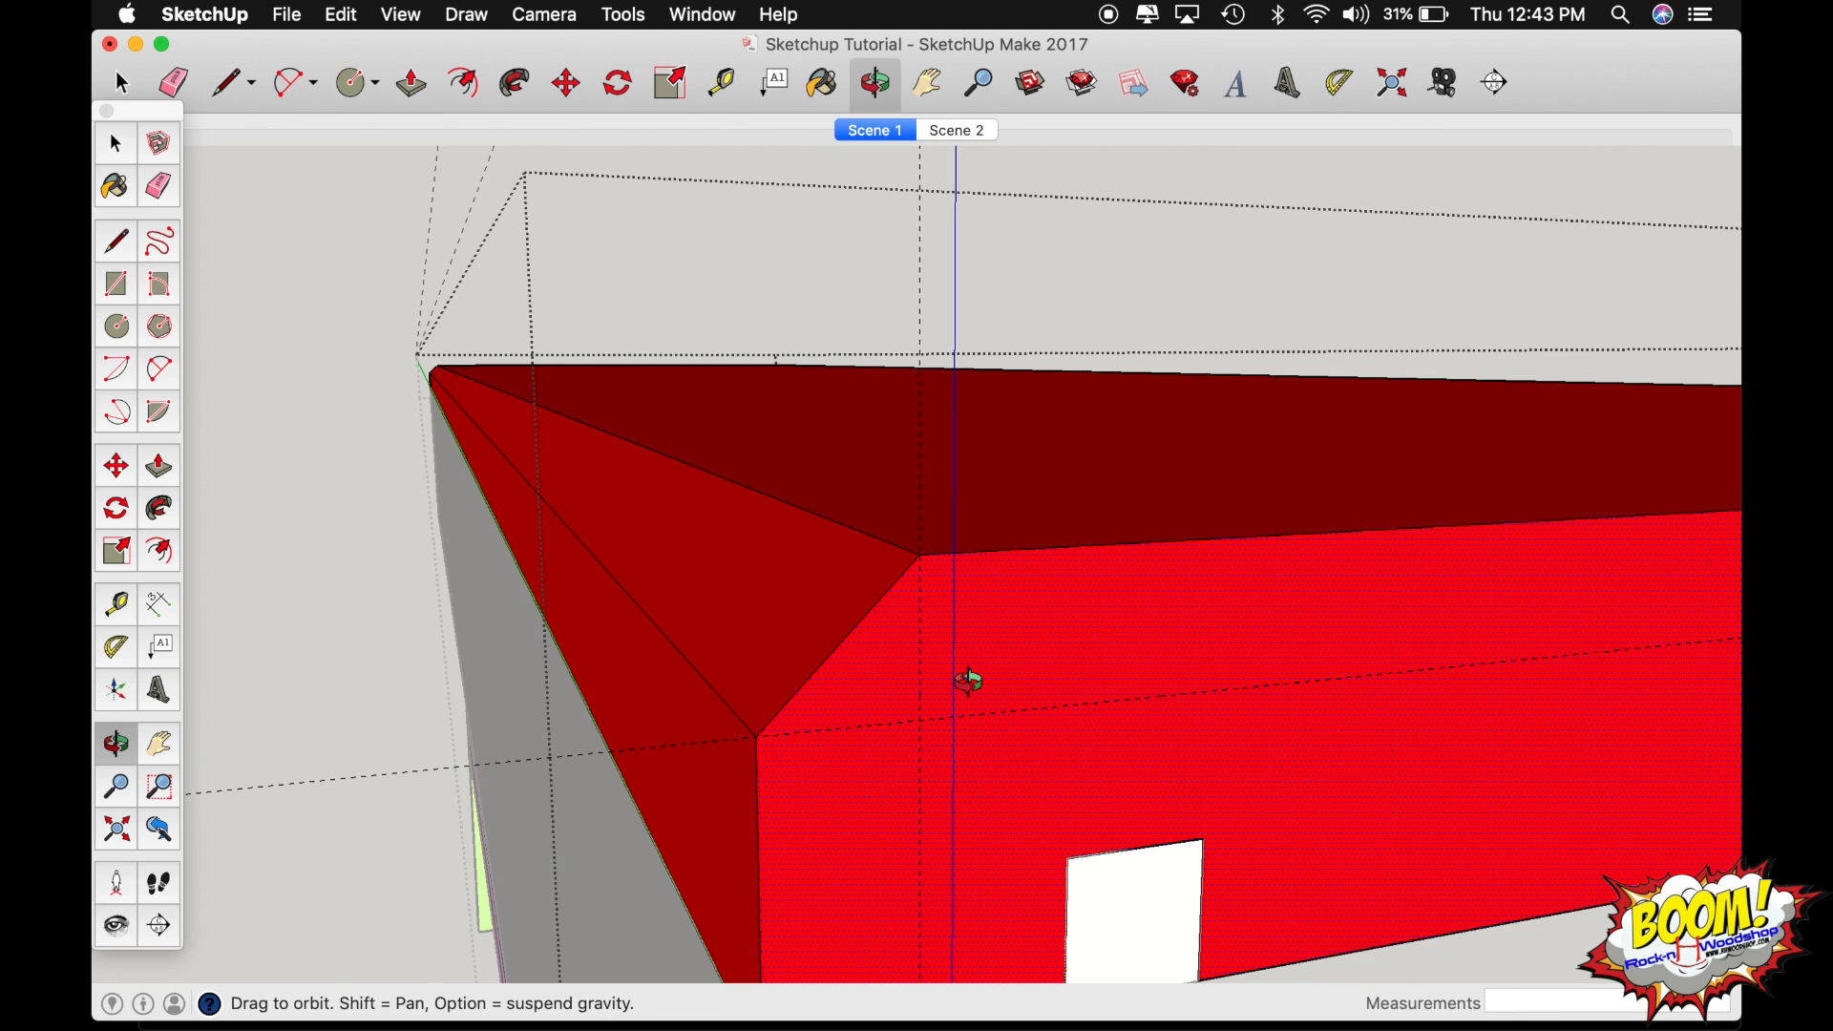
scroll(964, 682, "down", 10)
left_click_drag(964, 683, 221, 743)
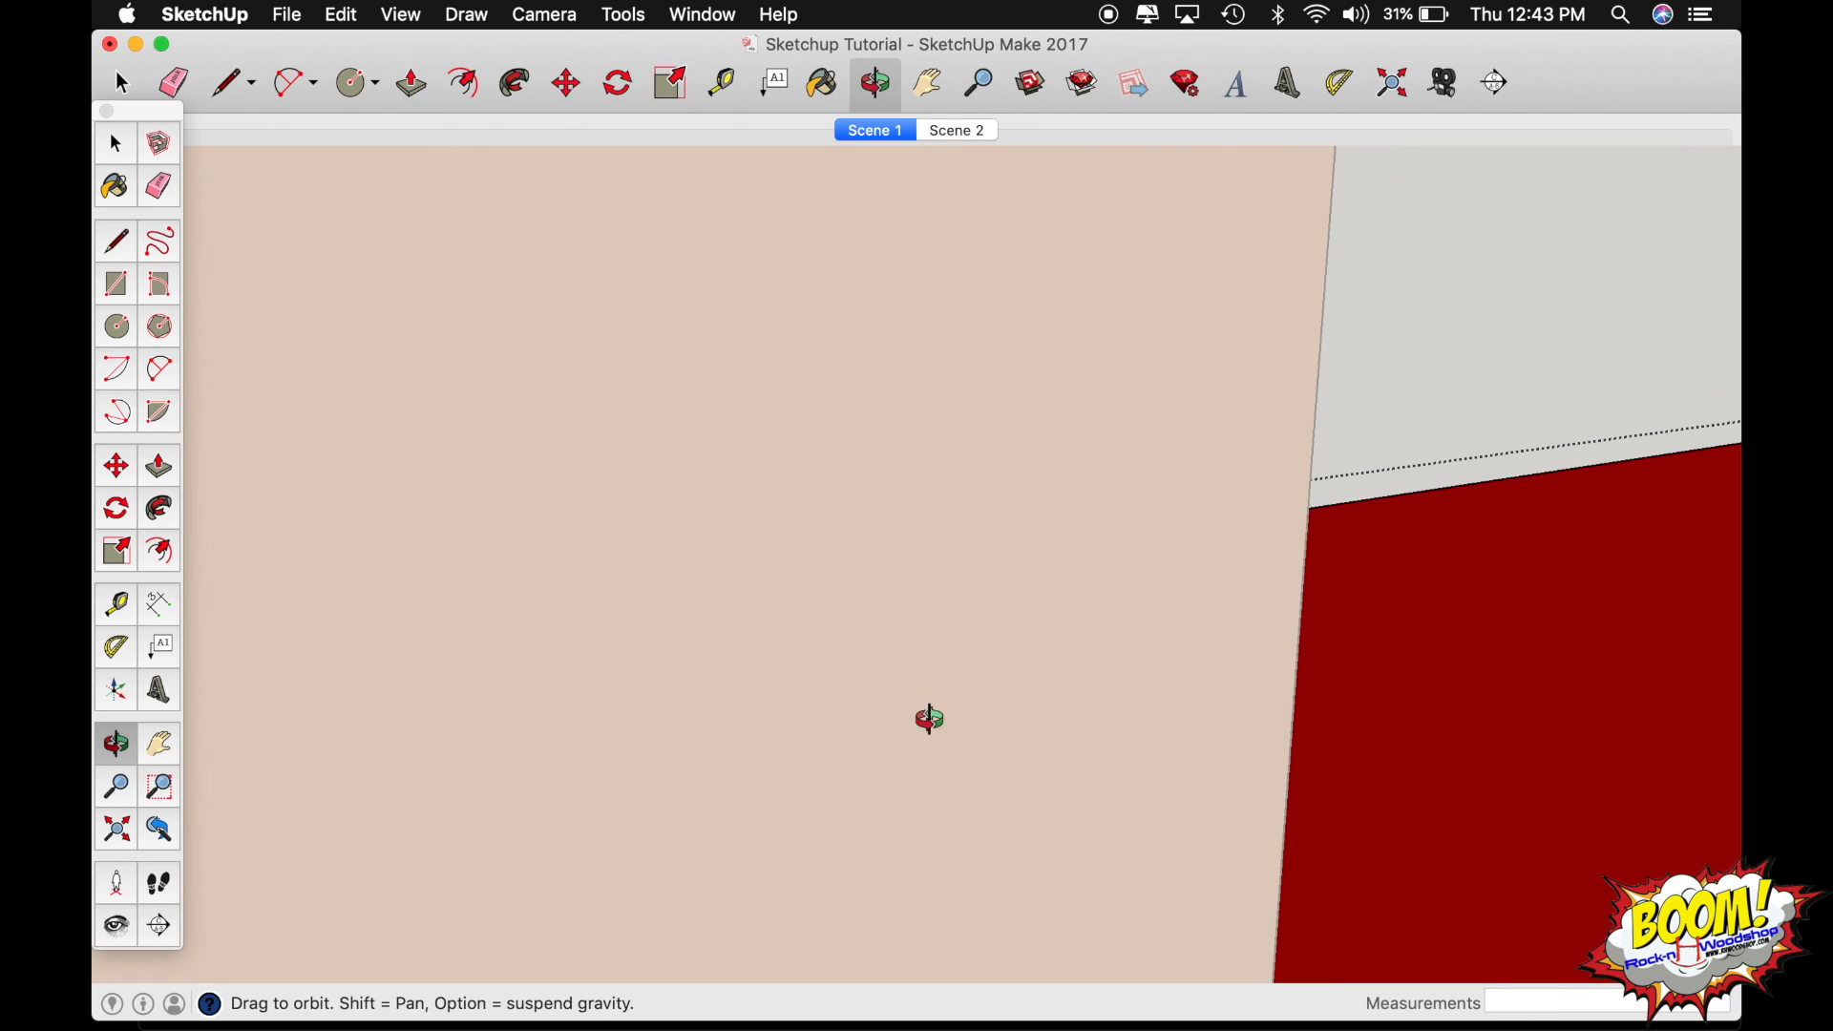
scroll(1494, 678, "down", 10)
left_click_drag(1494, 678, 416, 777)
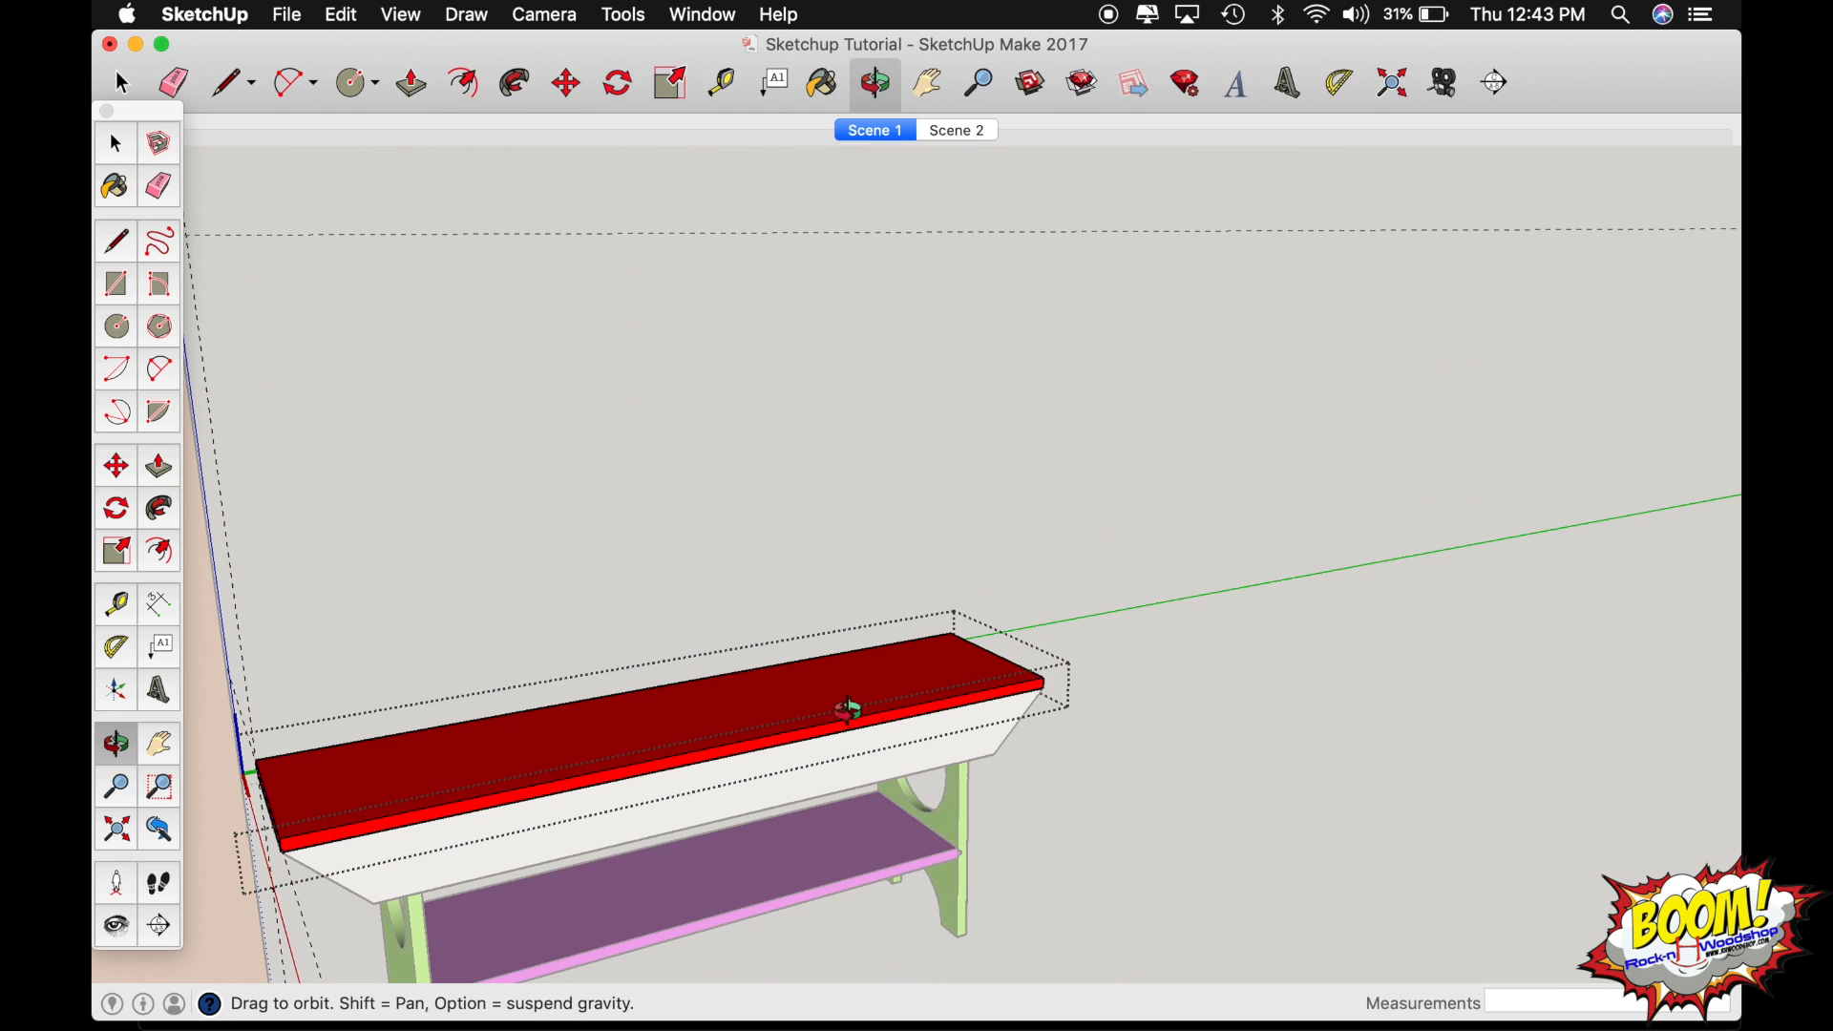
left_click_drag(1011, 686, 287, 668)
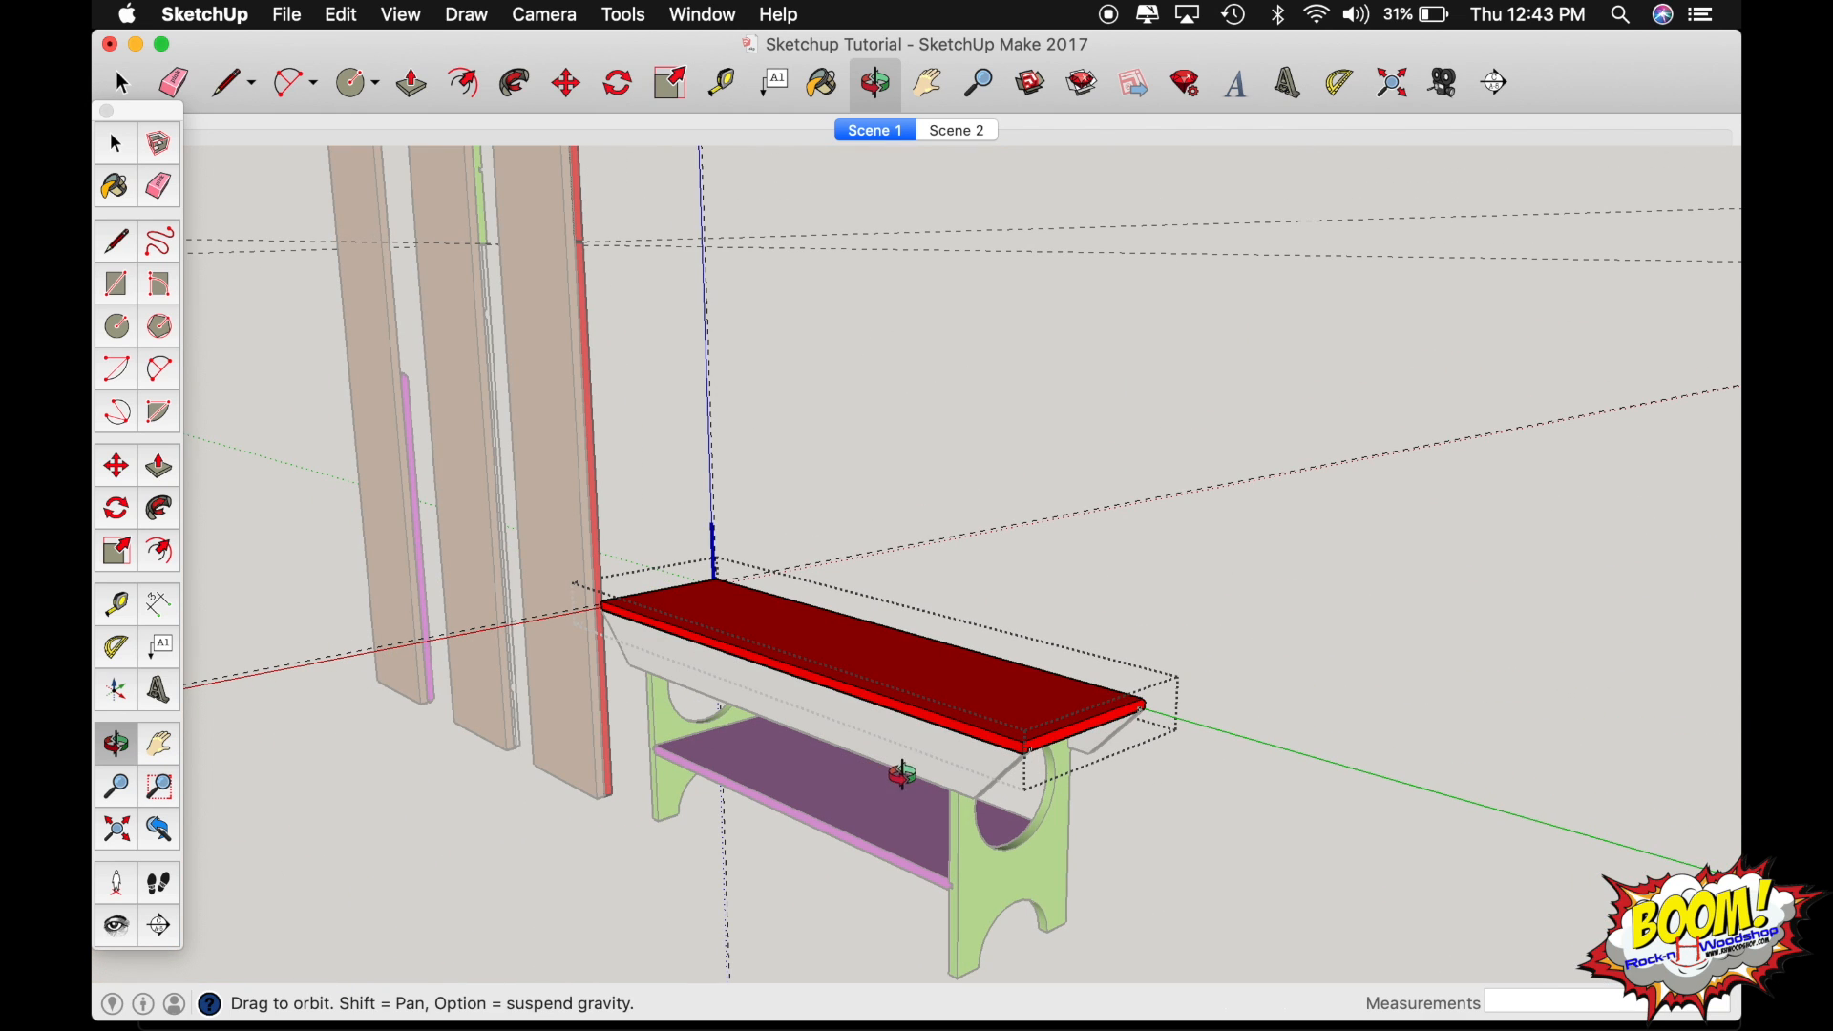
scroll(1022, 748, "up", 10)
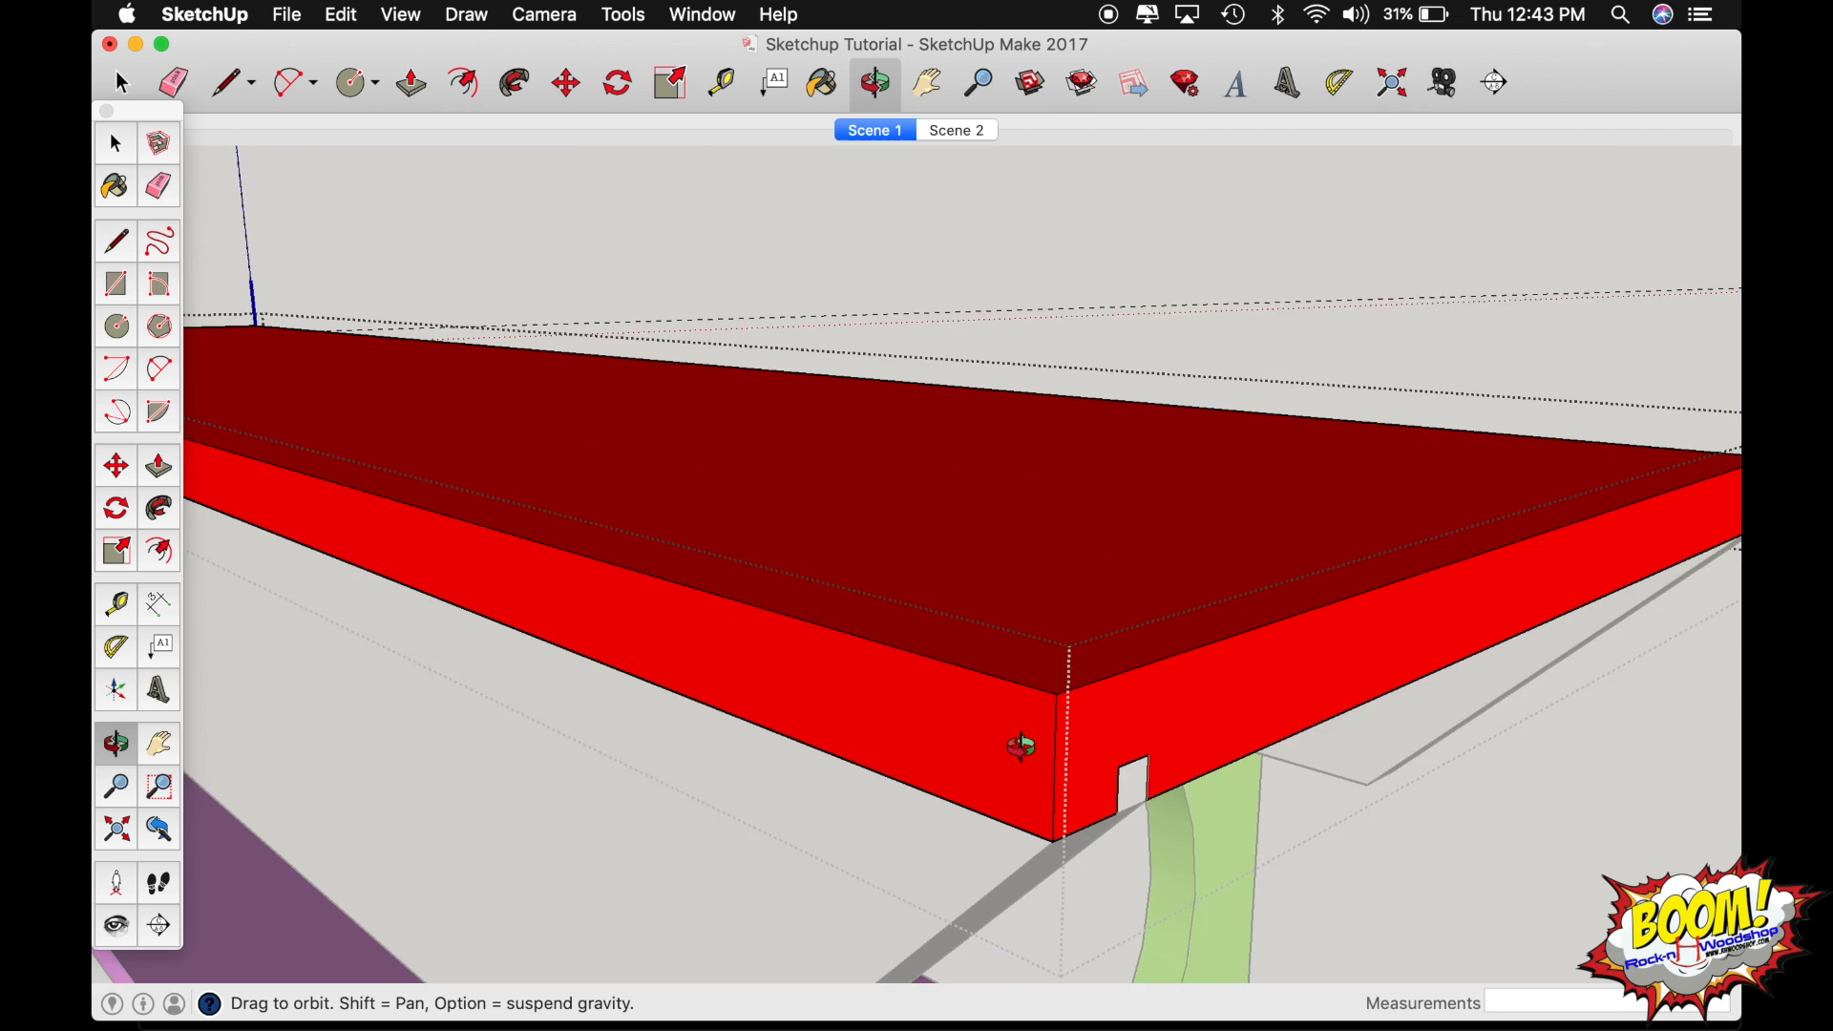
scroll(1022, 748, "up", 2)
left_click_drag(1022, 747, 597, 775)
scroll(1051, 753, "down", 6)
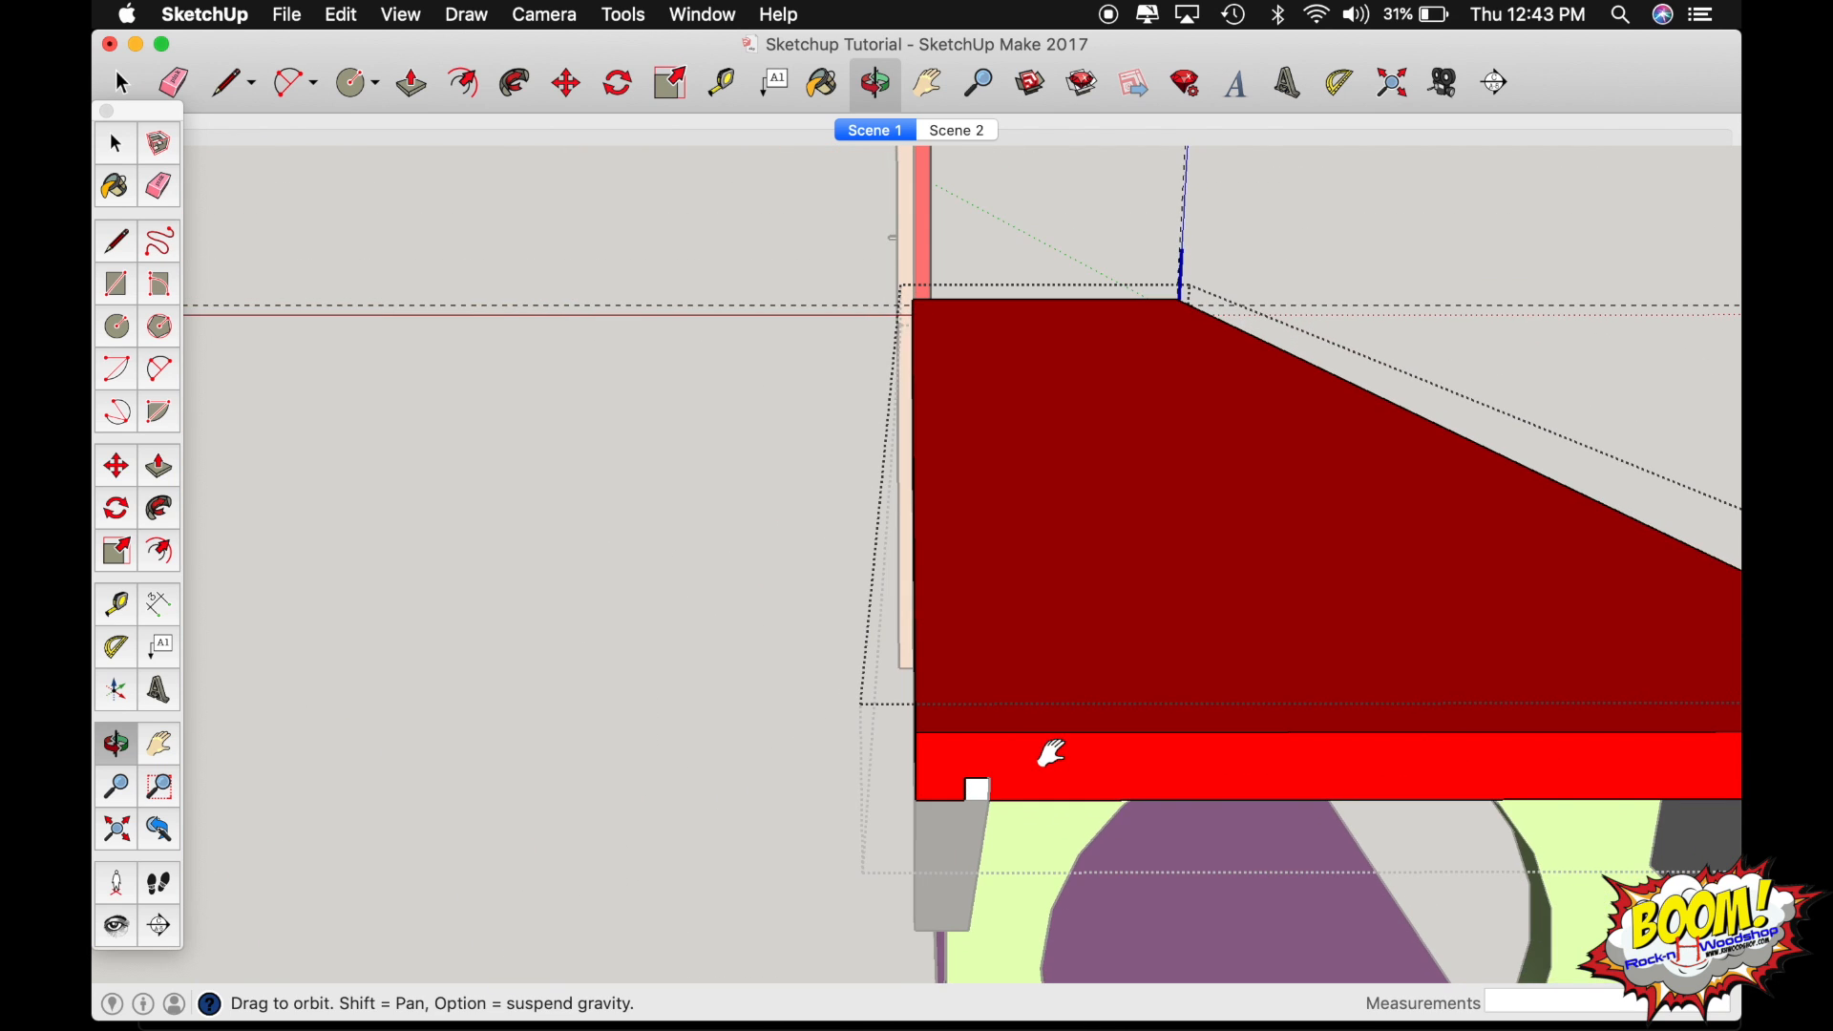
left_click_drag(1051, 753, 455, 740, "shift")
left_click_drag(1442, 728, 1160, 695)
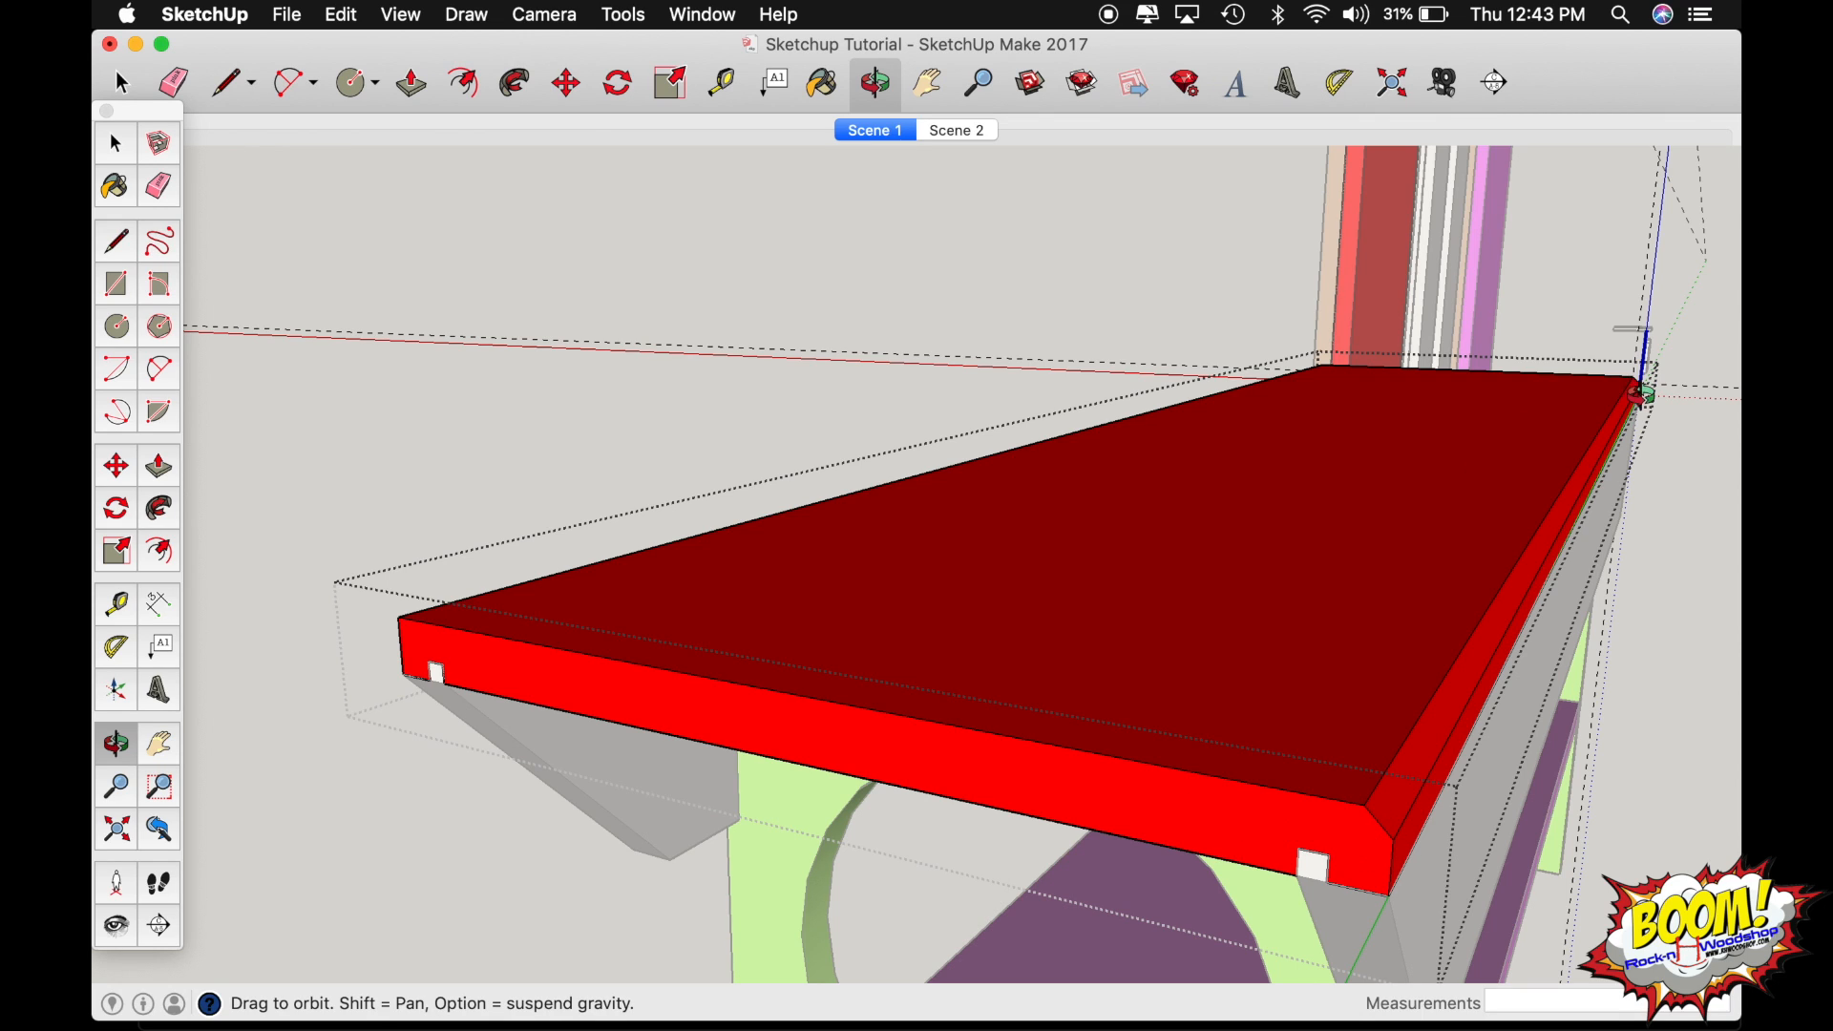
left_click_drag(418, 618, 928, 702)
left_click_drag(801, 813, 900, 808)
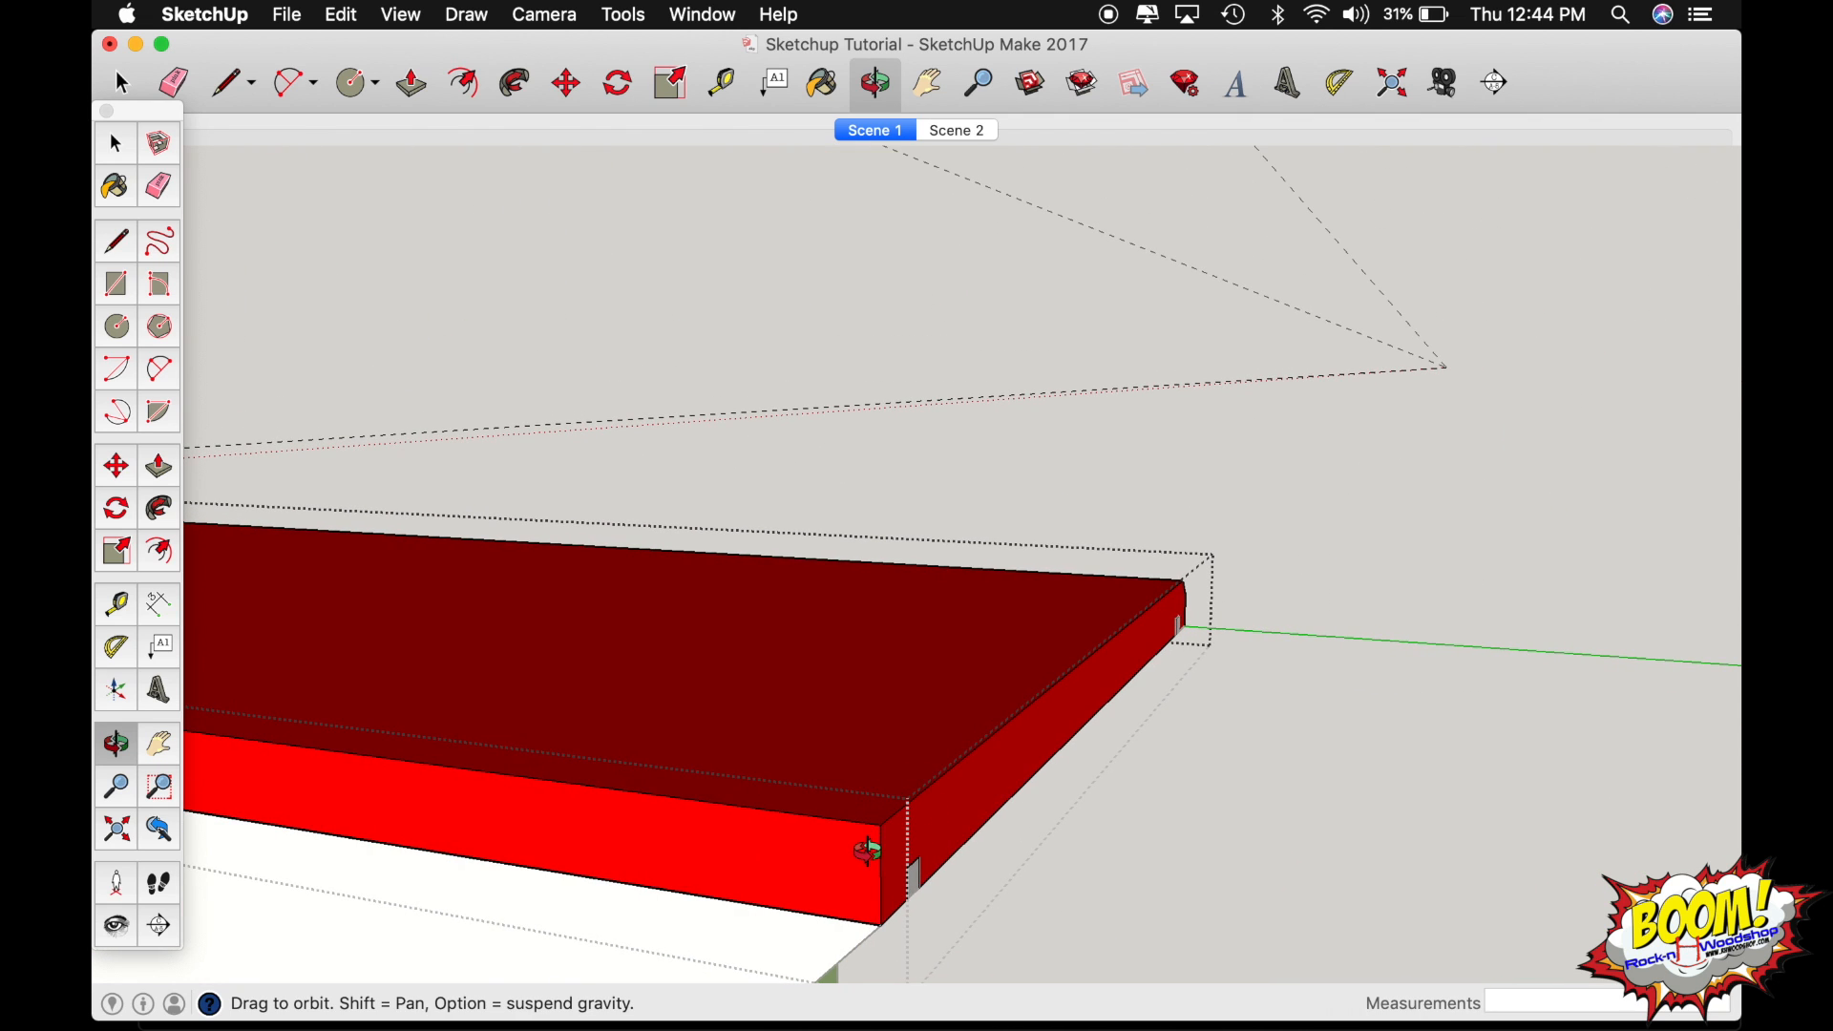
Place guides 1/4" from the corner's vertical edge and 1/4" below the top edge on the board's unchamfered long side face.
scroll(869, 849, "up", 3)
key("t")
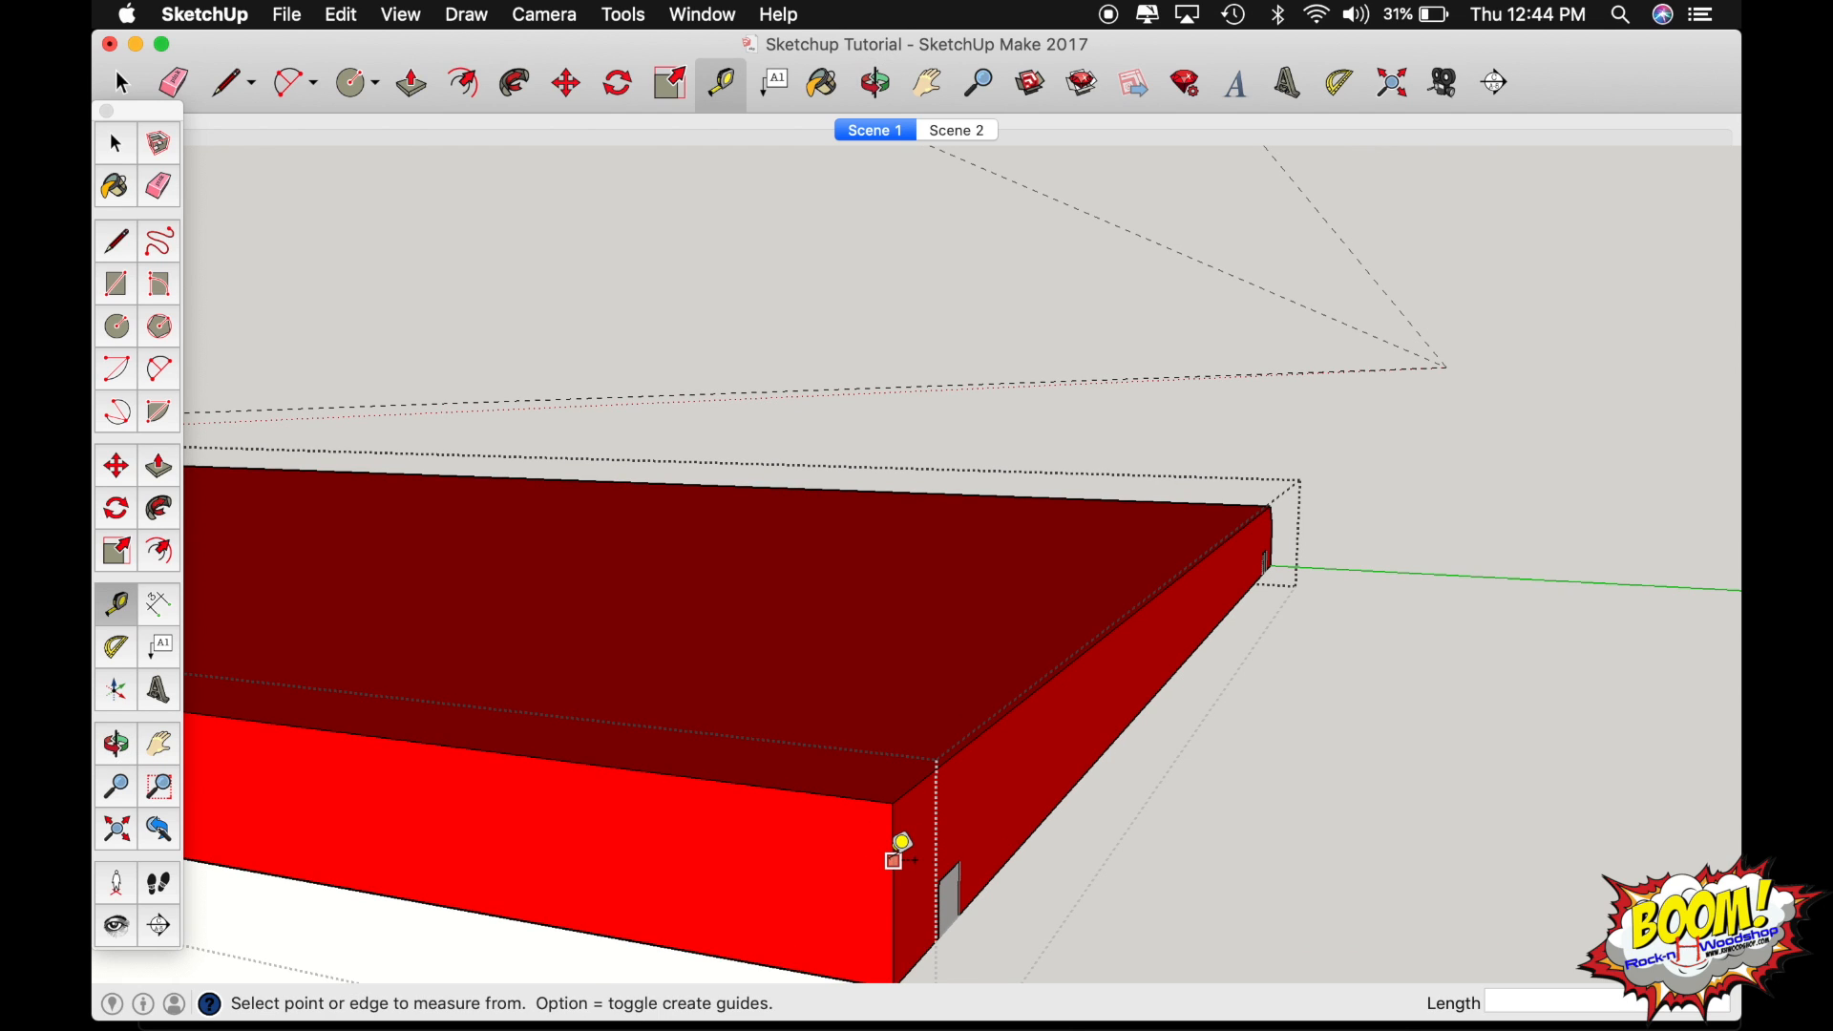
left_click(895, 860)
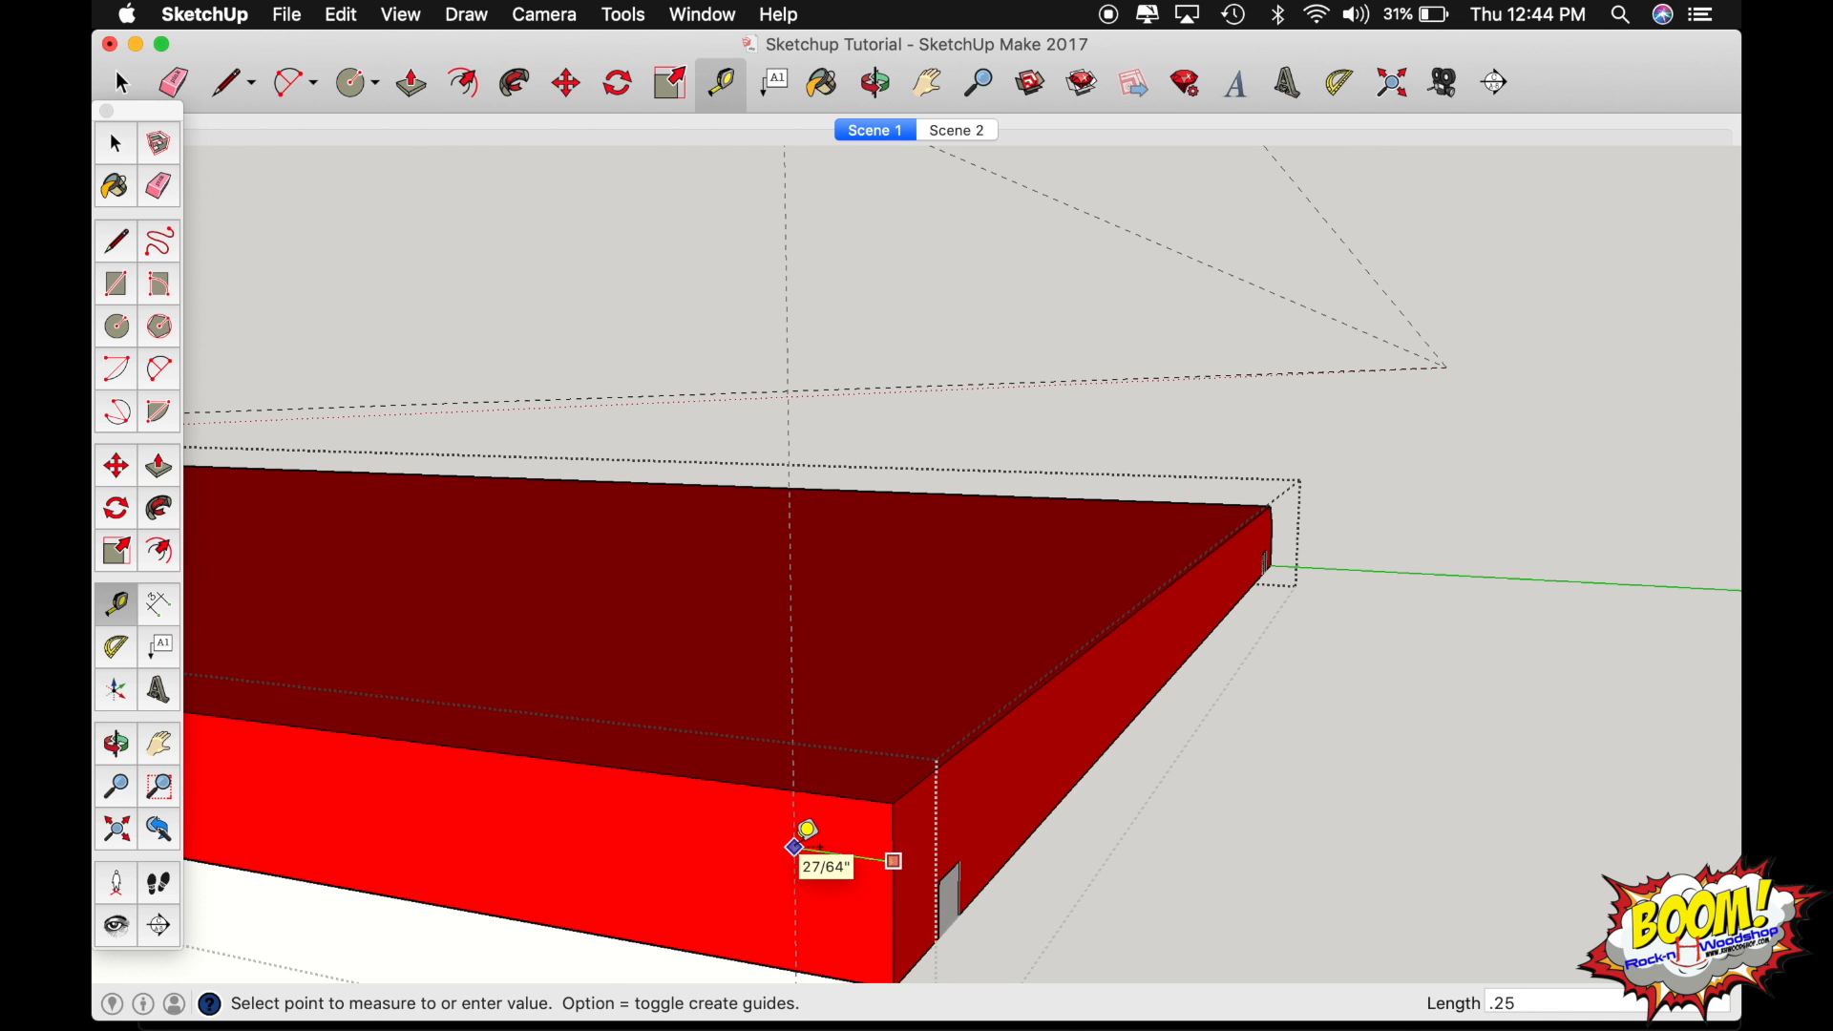
left_click(808, 829)
left_click(765, 785)
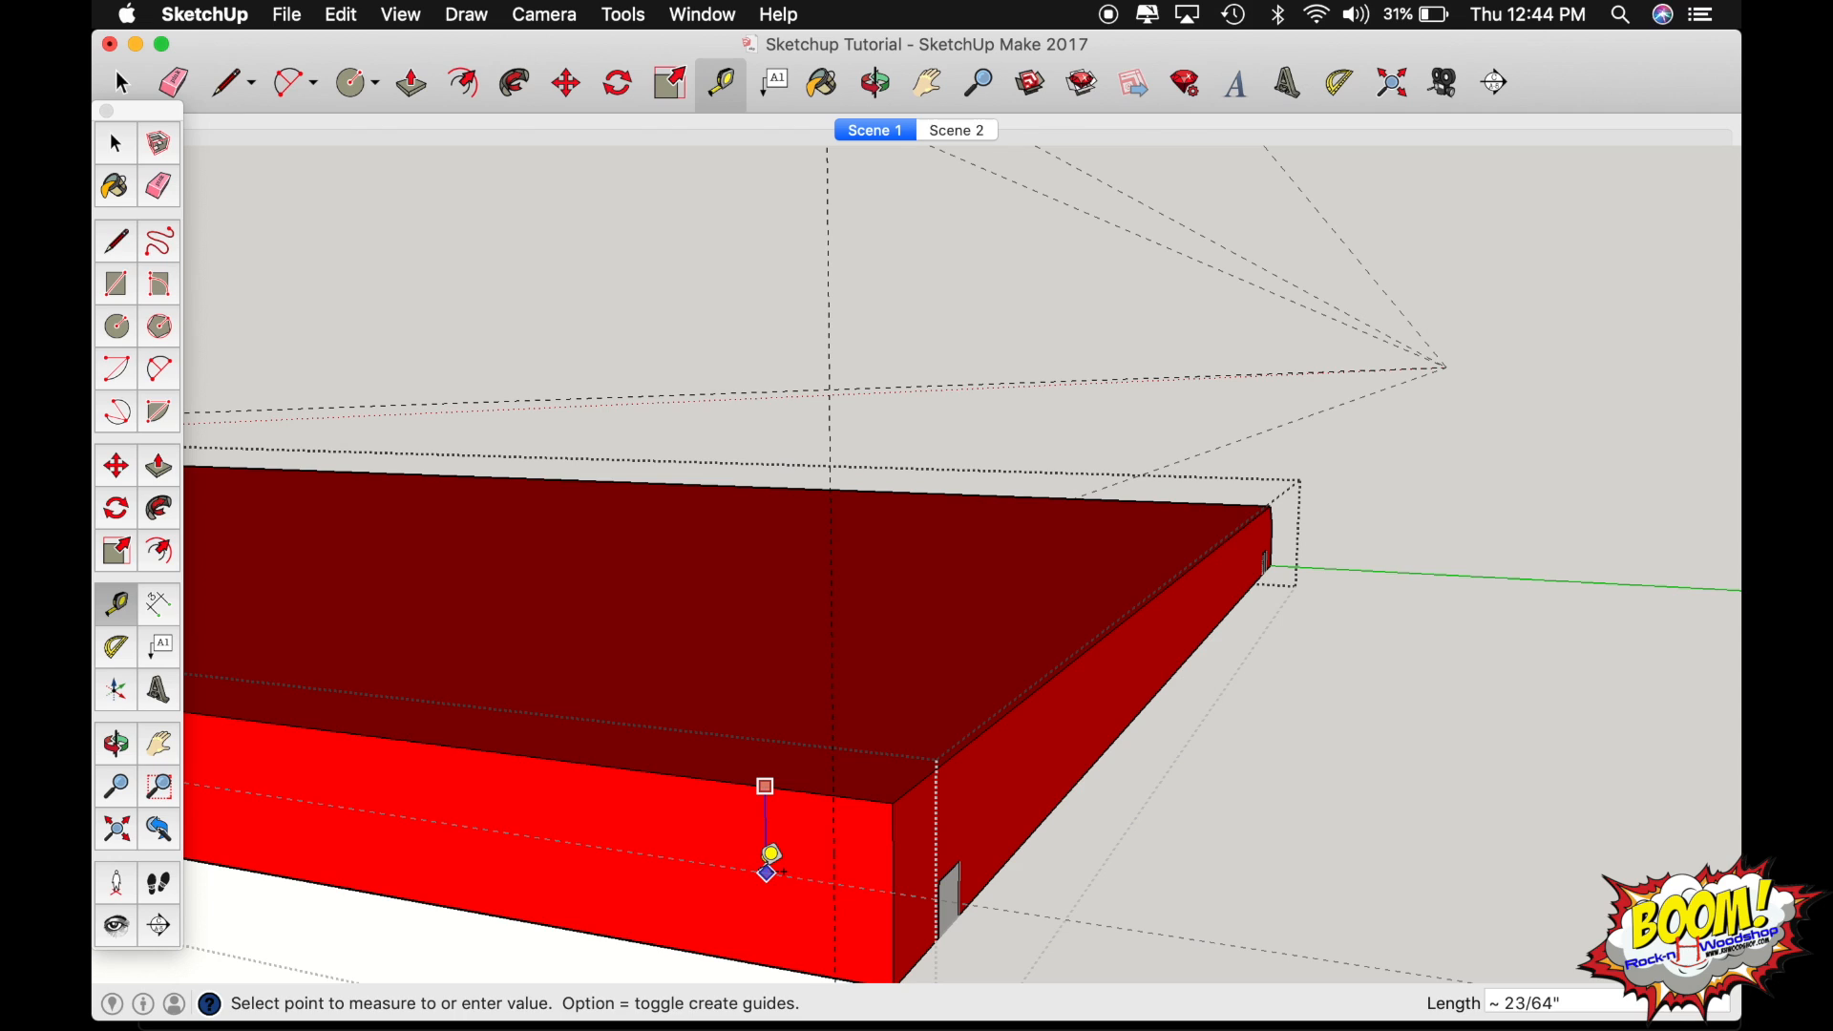
type(".25")
key("Return")
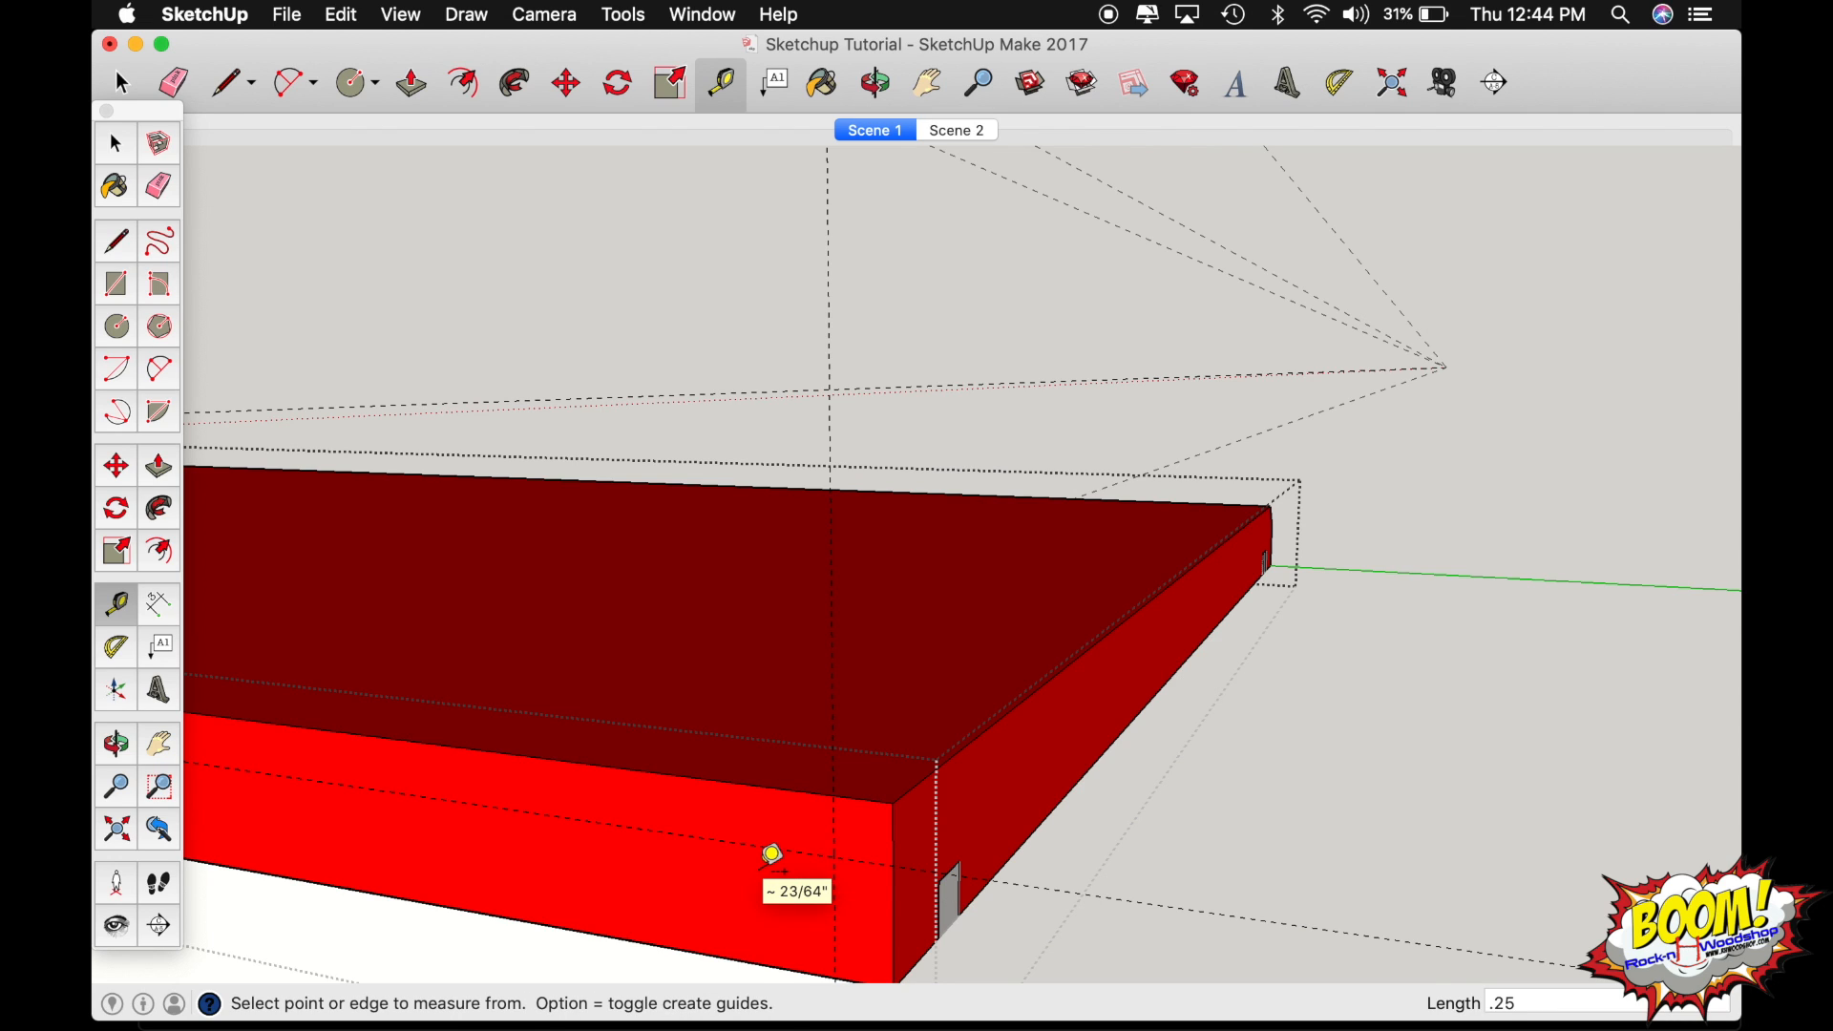
Draw a diagonal between the guide intersections at the corner and push the triangle across the board's width to chamfer the end edge.
key("l")
left_click(833, 794)
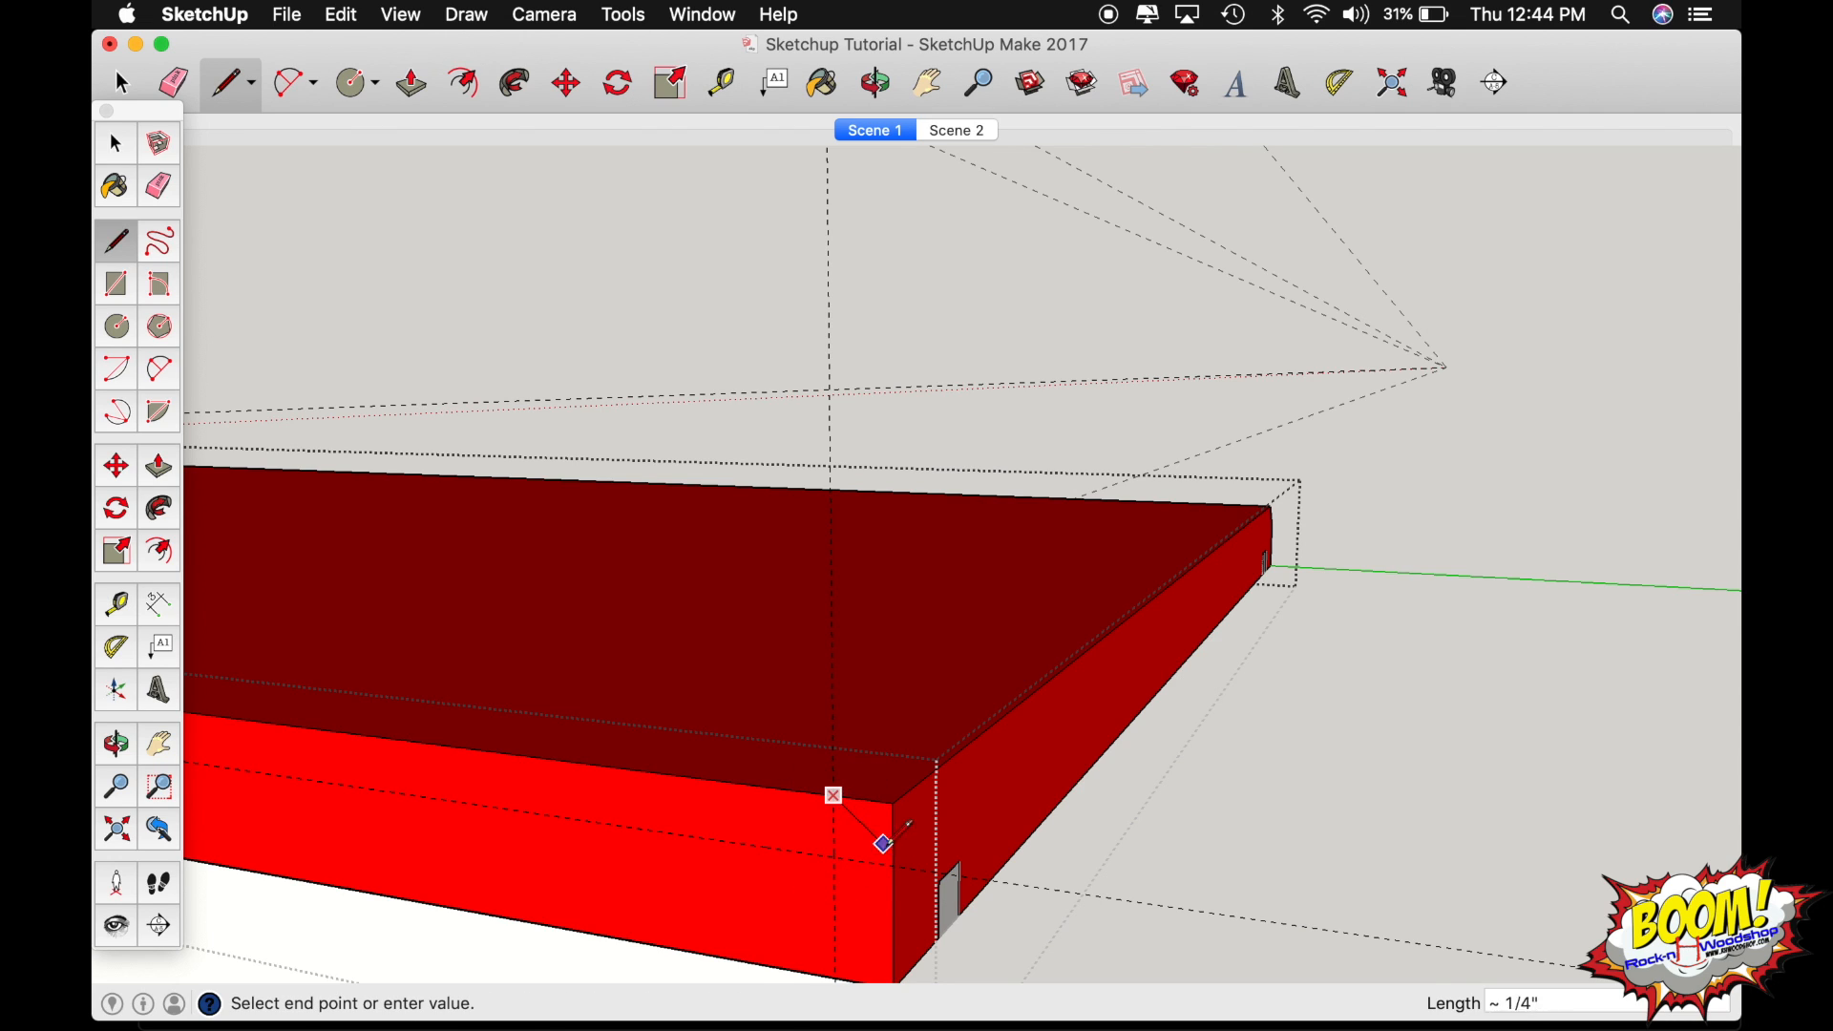
left_click(893, 862)
key("p")
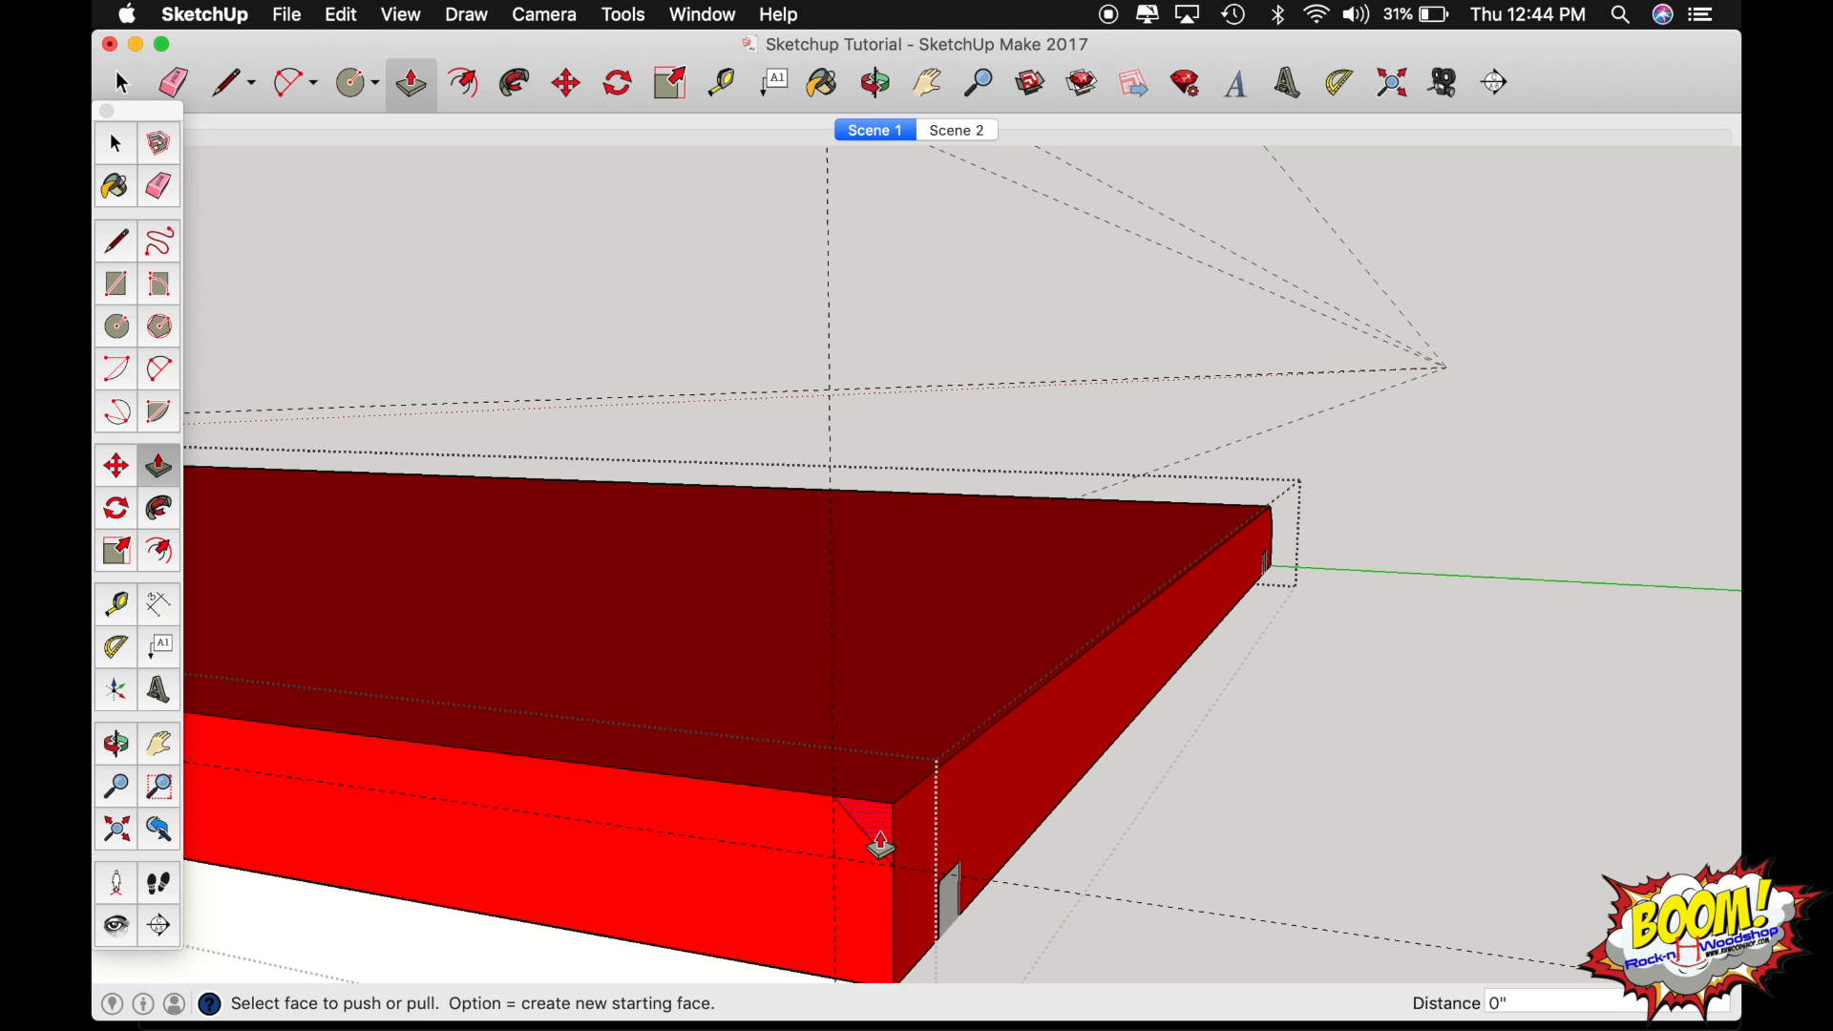
left_click(895, 876)
left_click(1316, 518)
Move the inner vertex of the leftover notch where the two chamfers meet onto the board's outer corner to close the joint.
key("o")
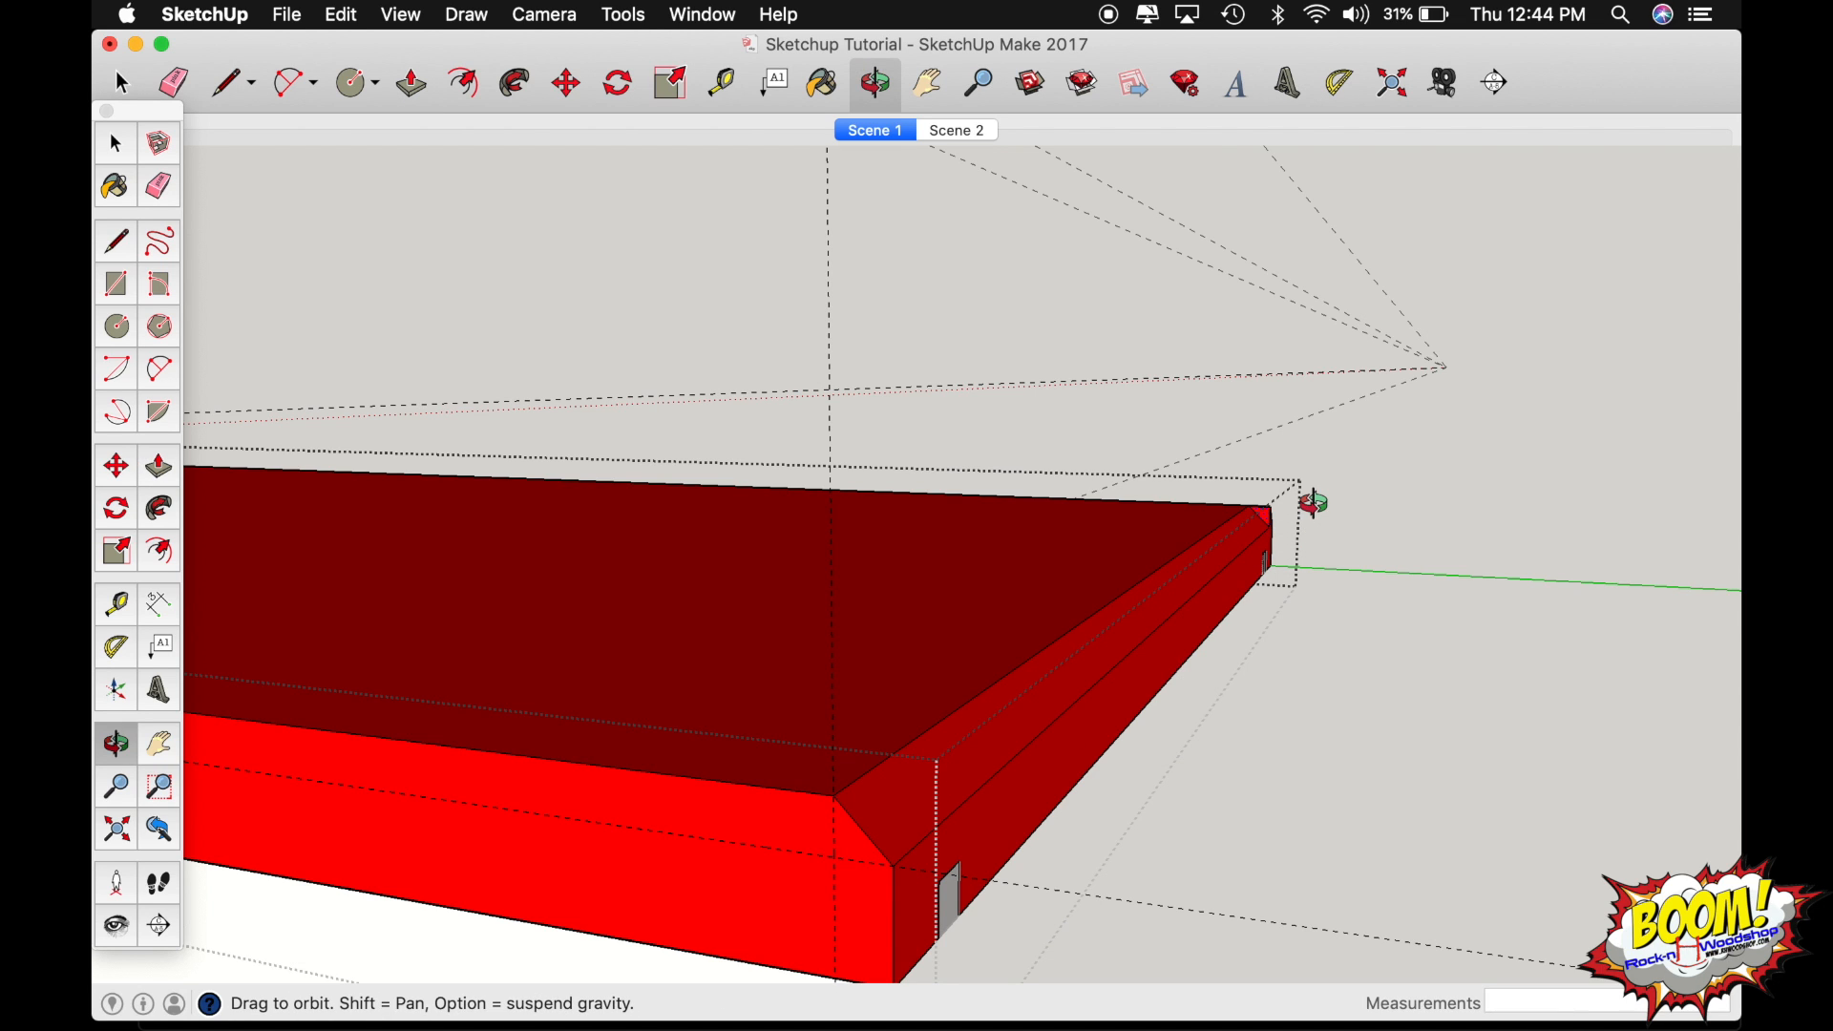
left_click_drag(1269, 507, 1375, 544)
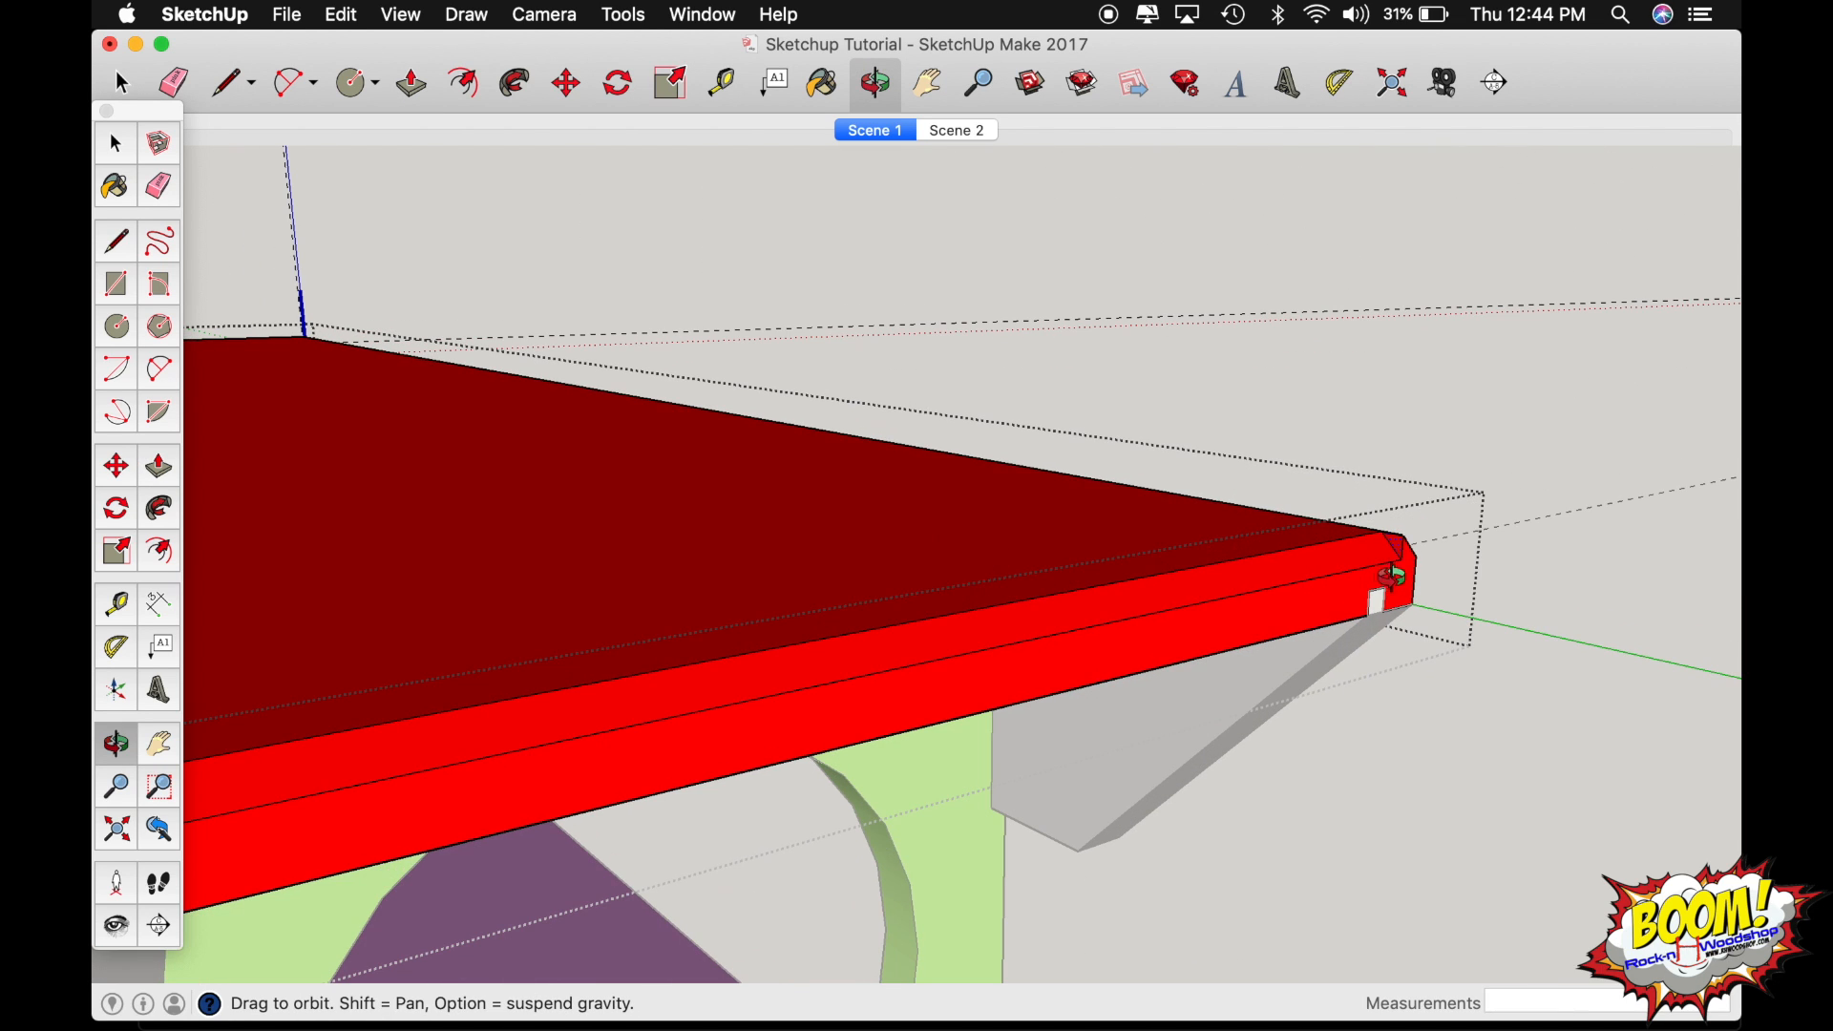
scroll(1409, 545, "up", 10)
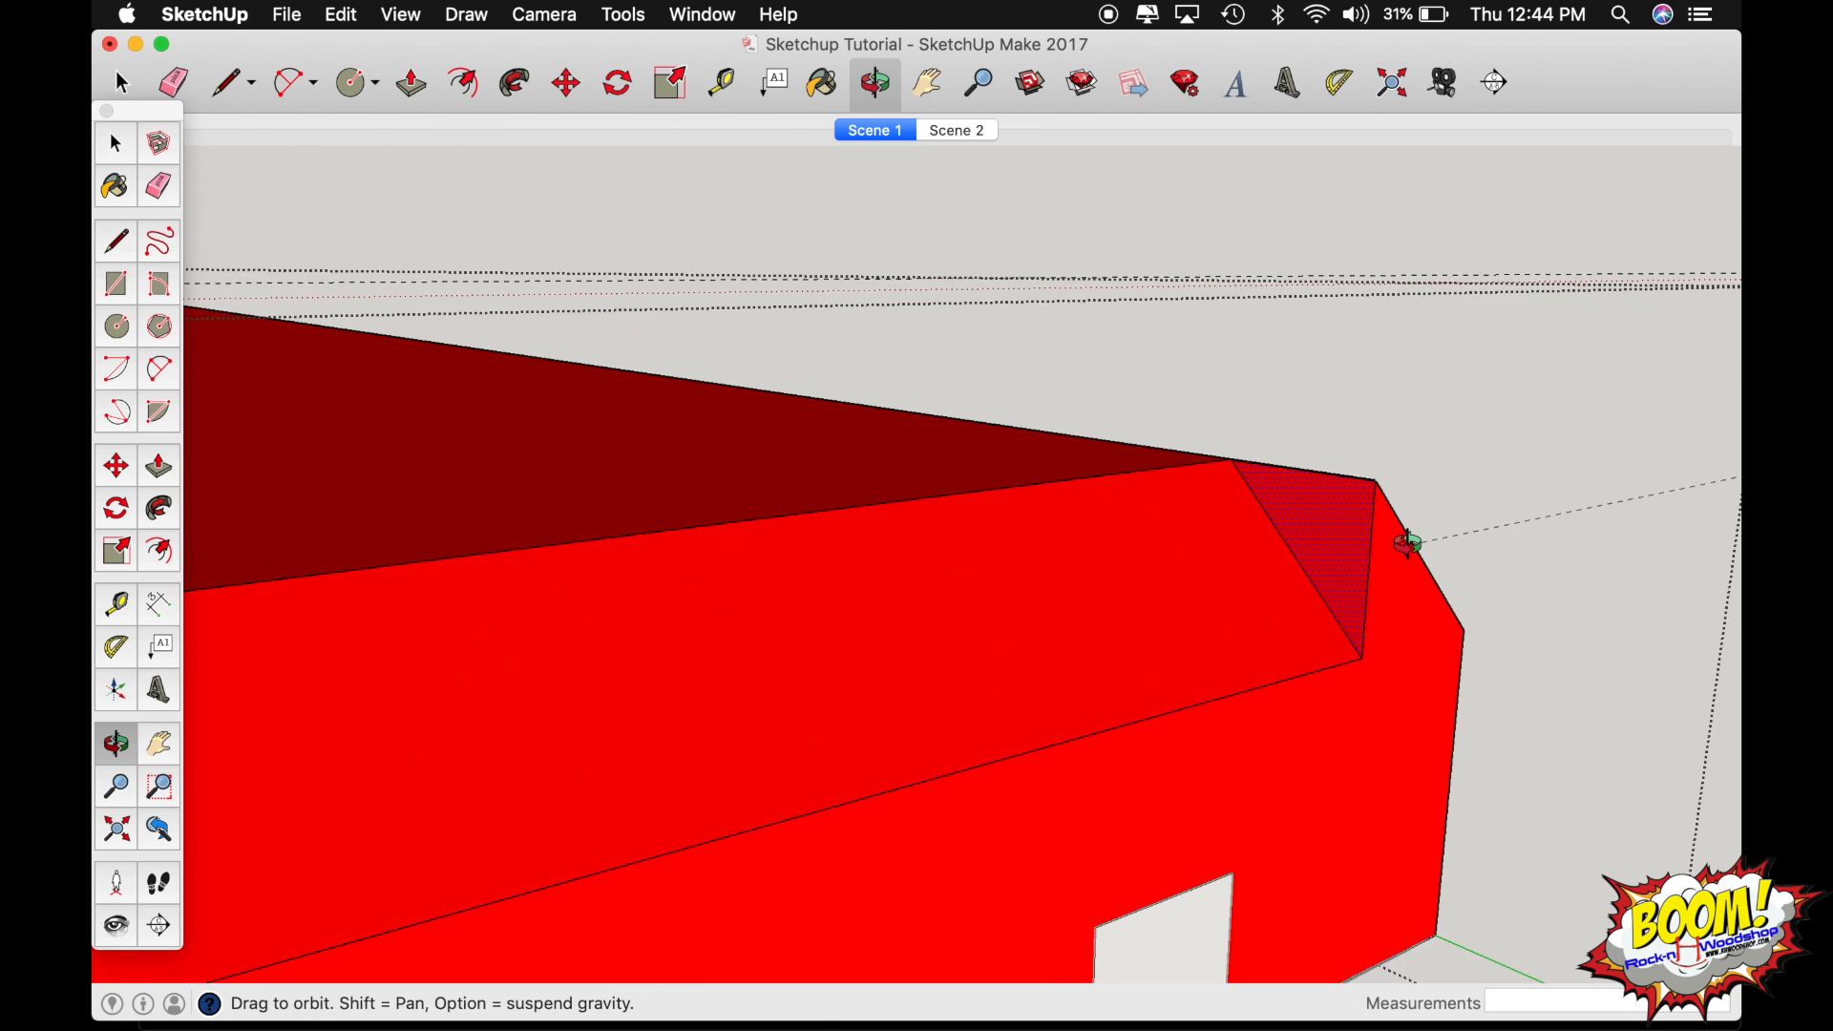
left_click_drag(1167, 659, 1022, 598)
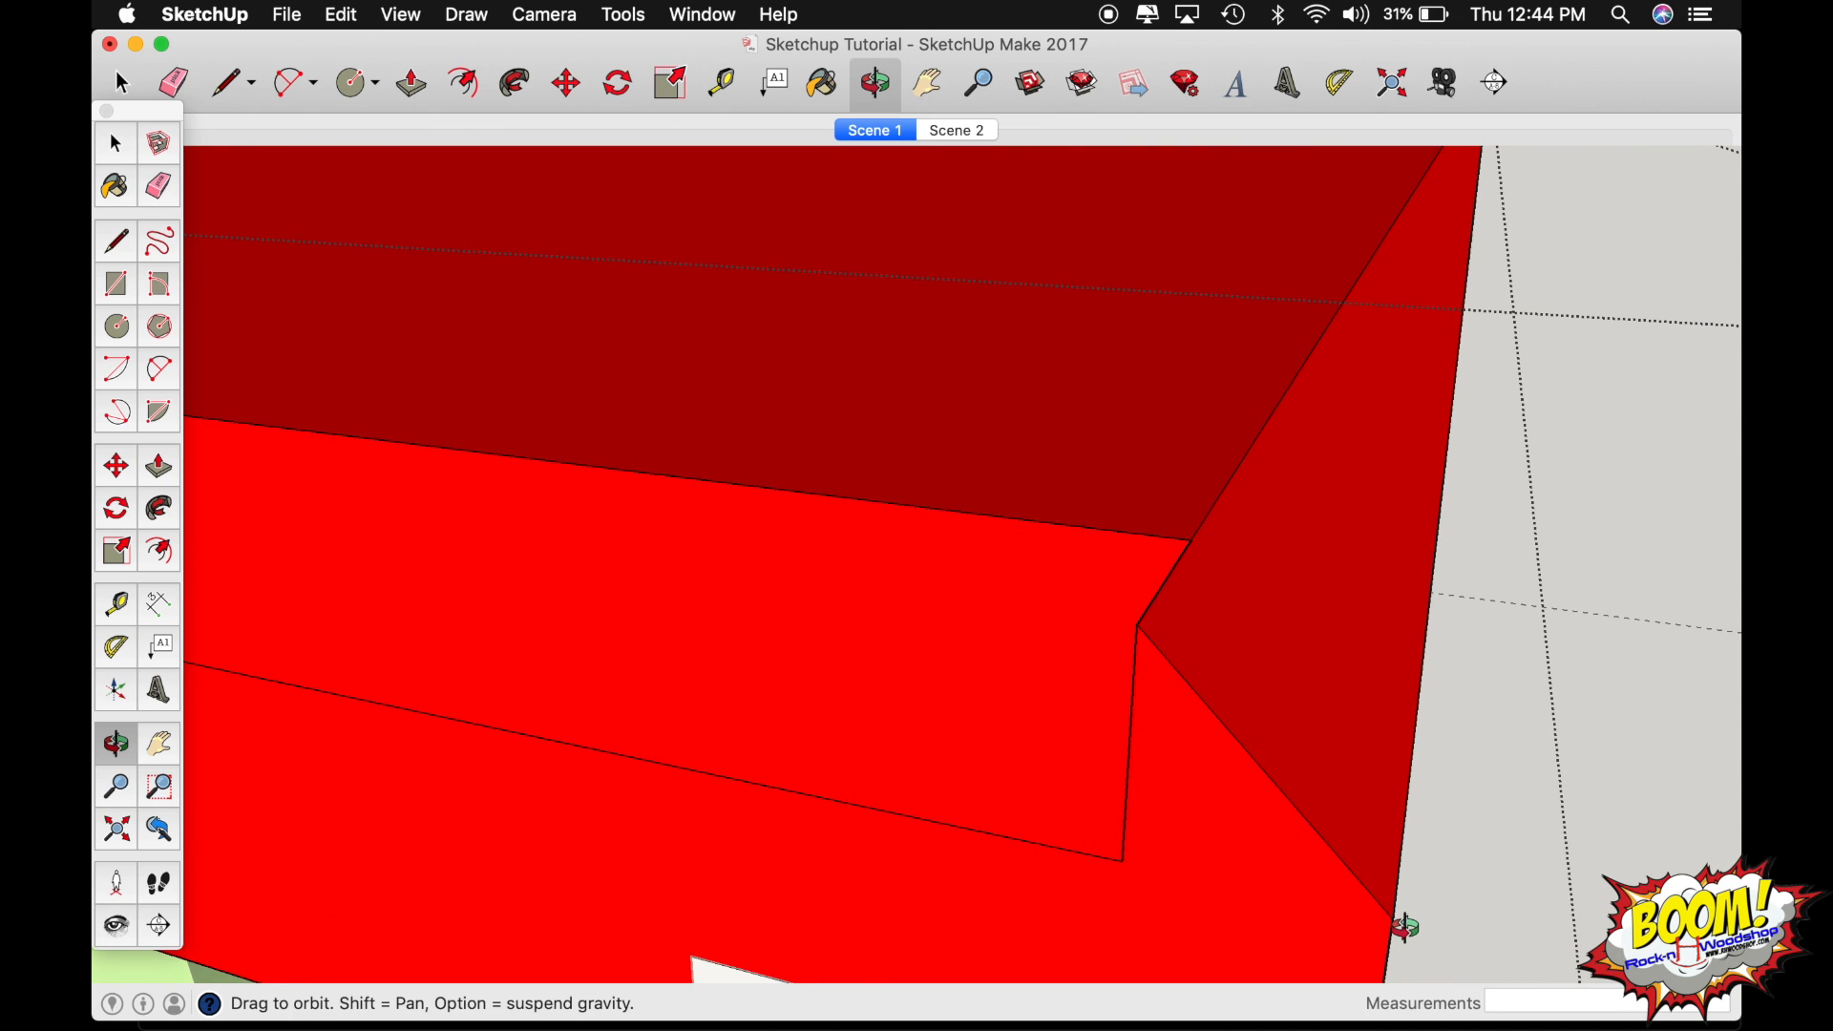
left_click_drag(1361, 842, 1473, 658, "shift")
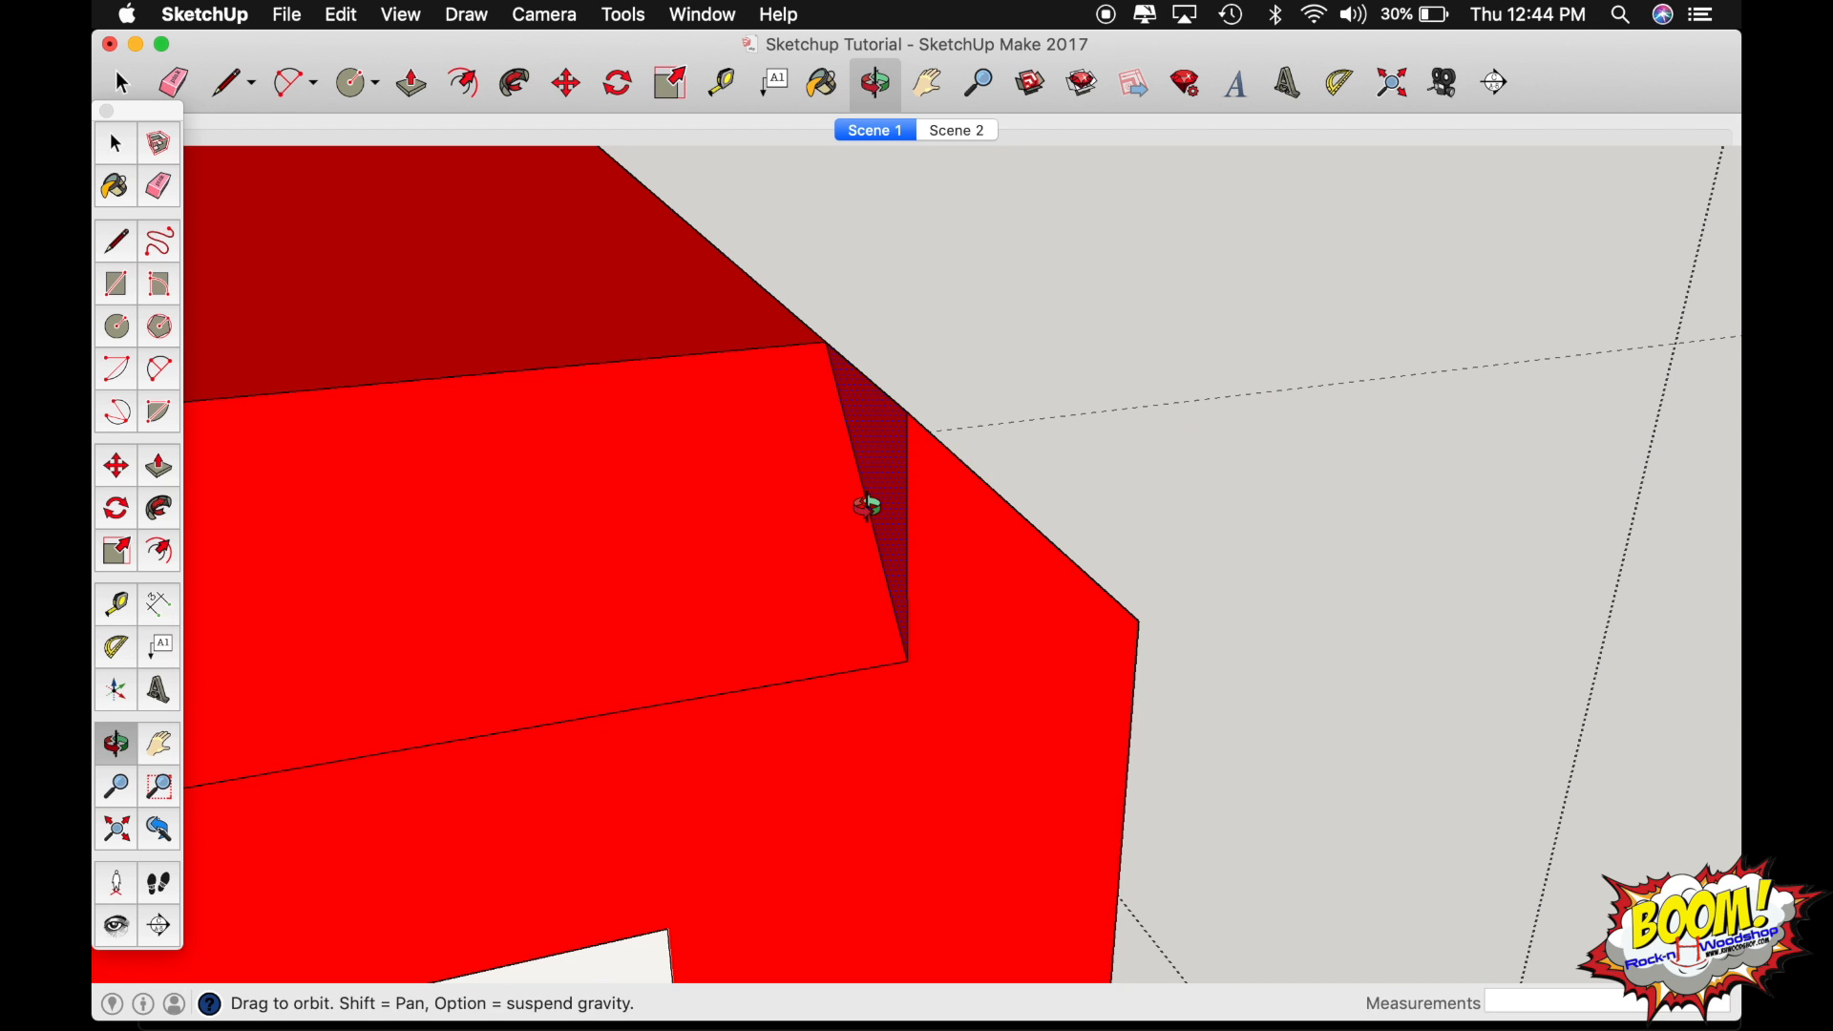
left_click_drag(866, 508, 897, 564)
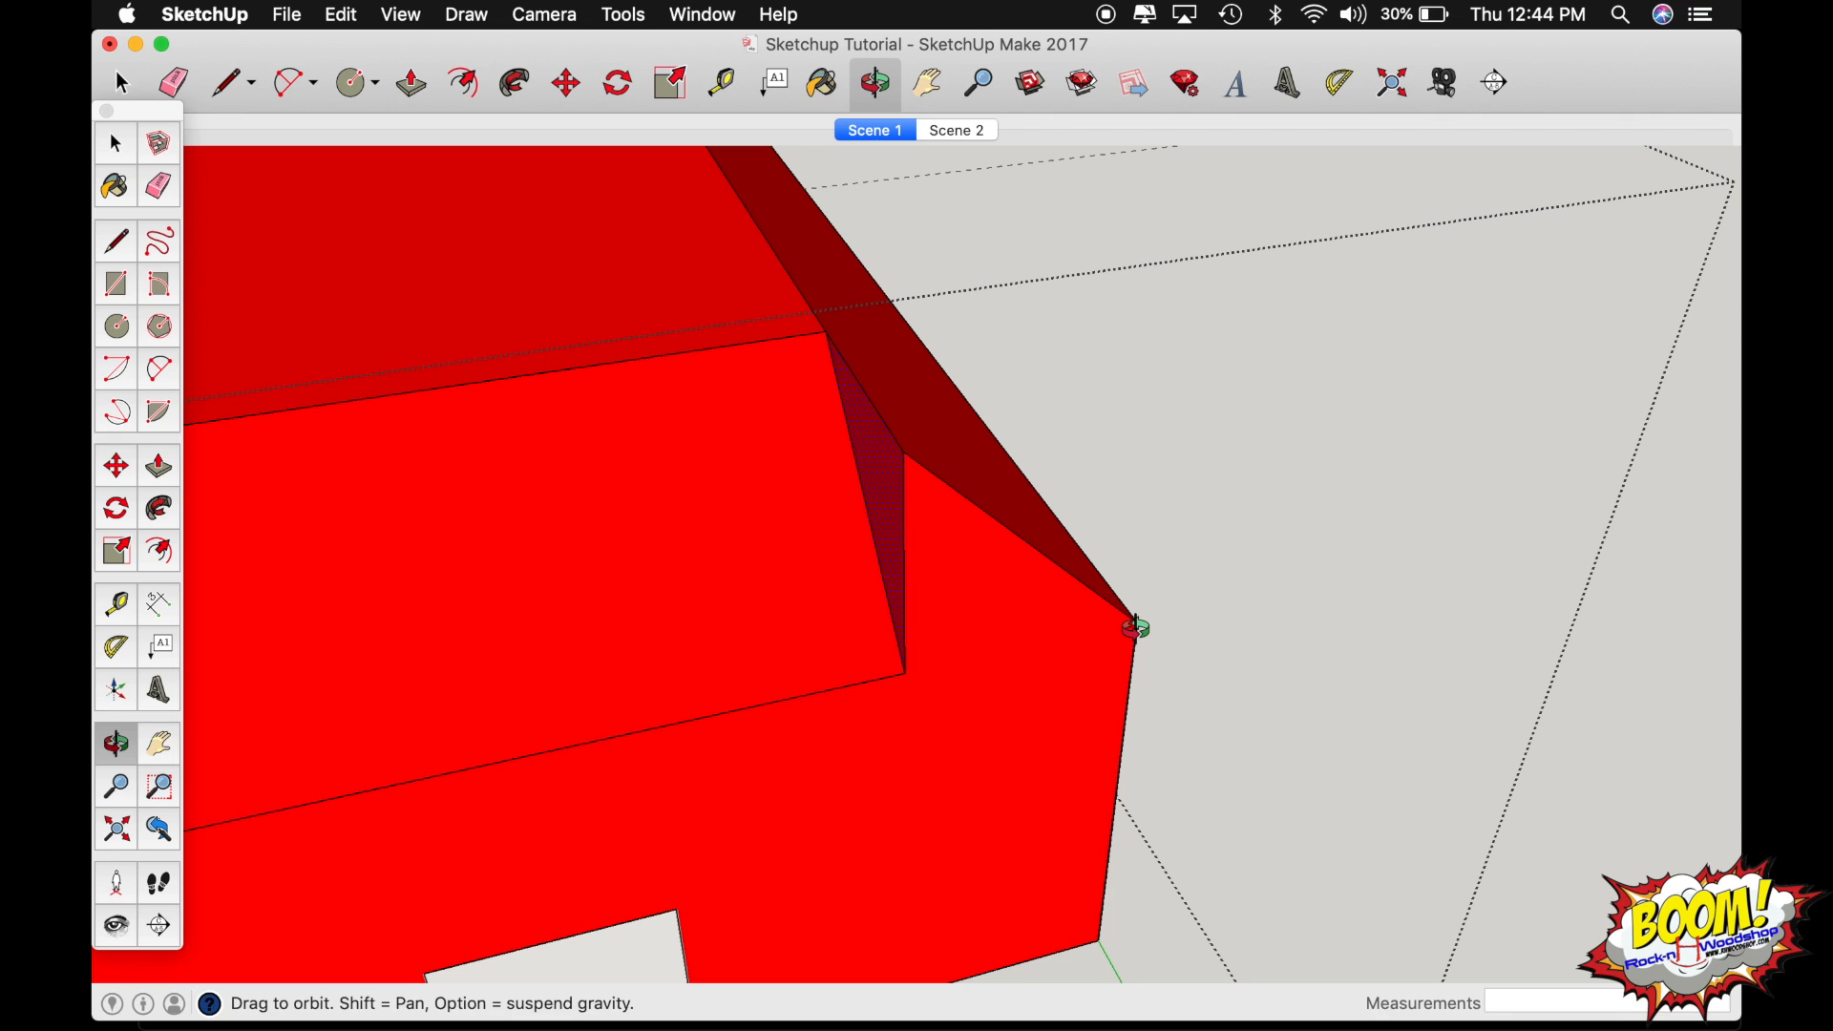
key("m")
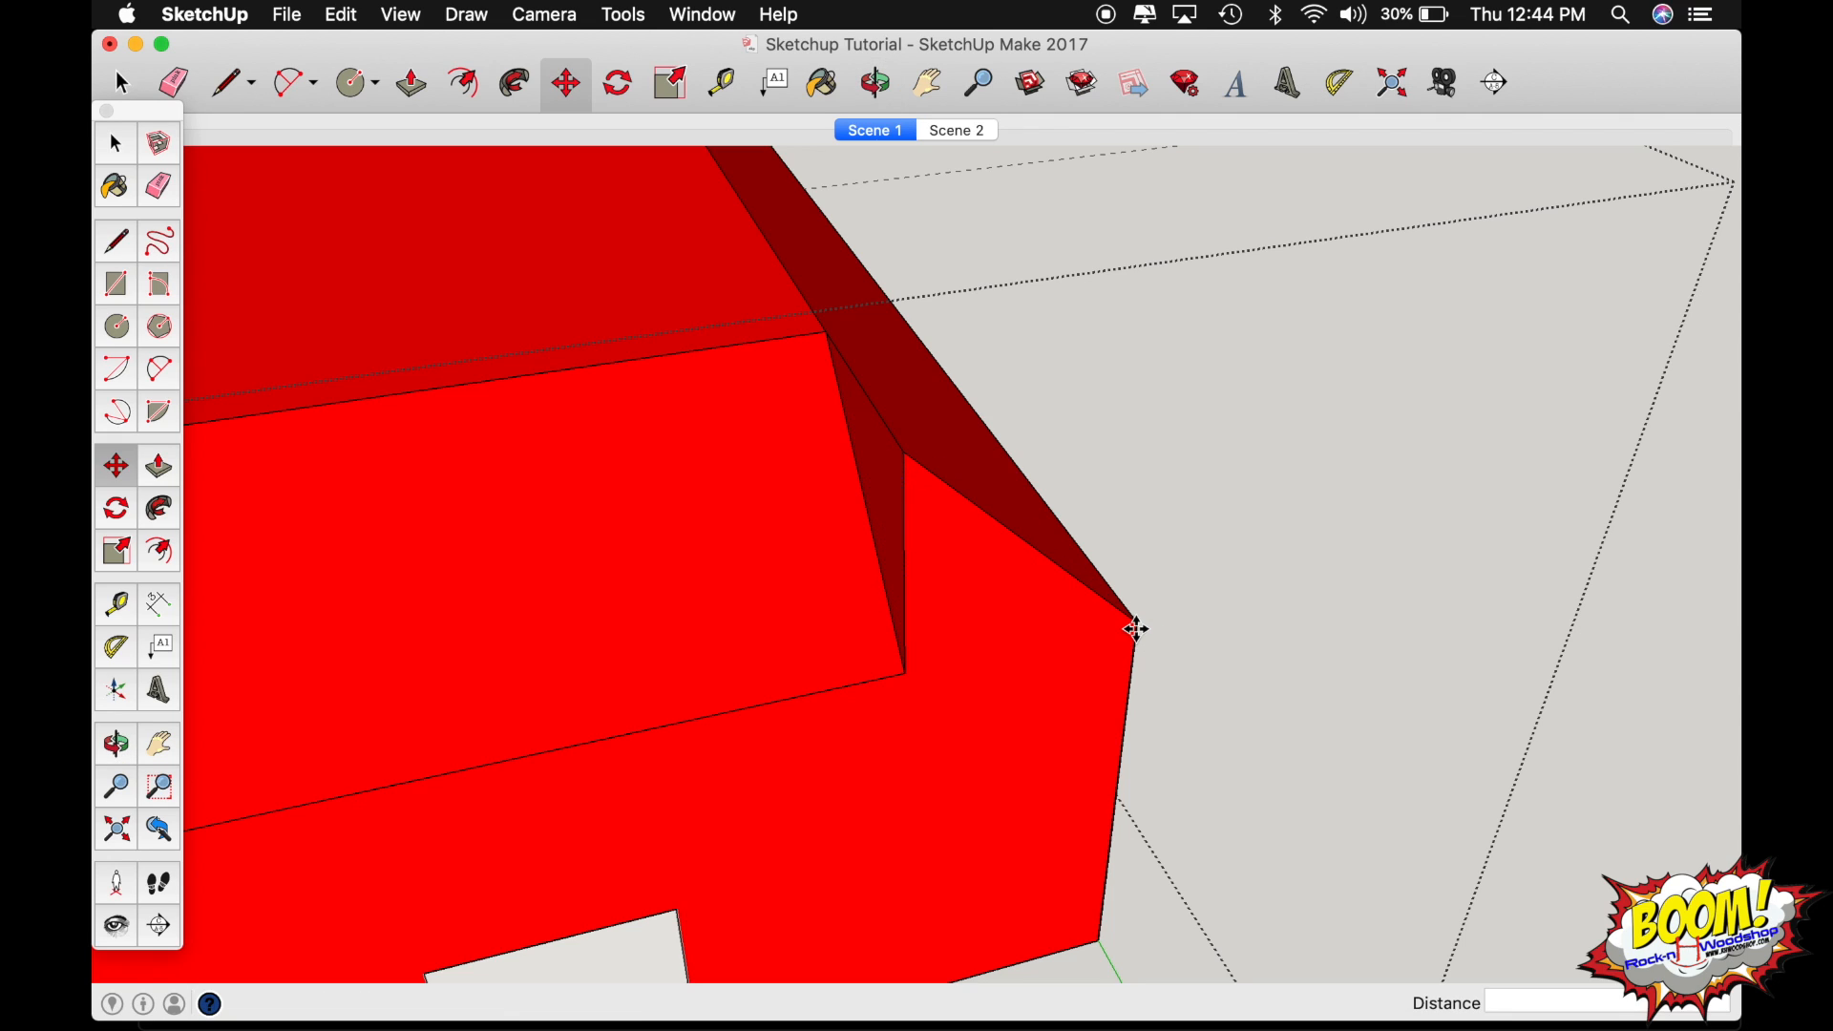
left_click(902, 451)
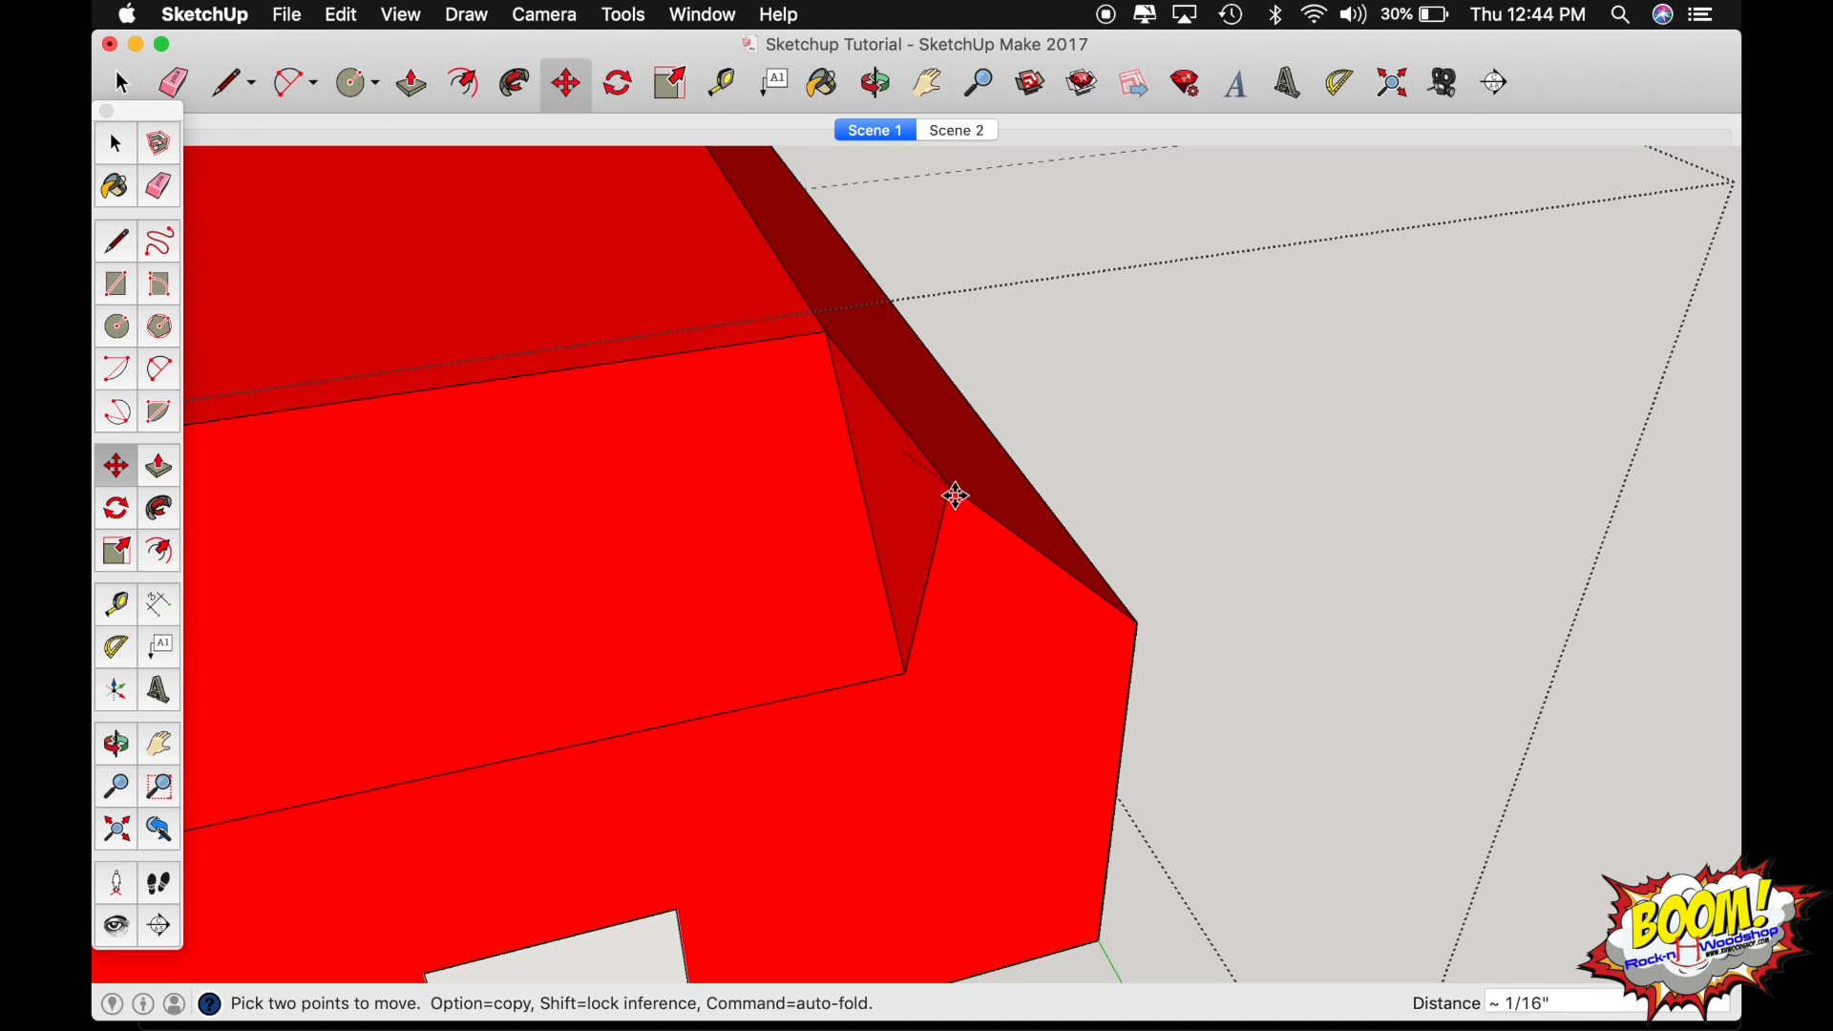
left_click(1140, 626)
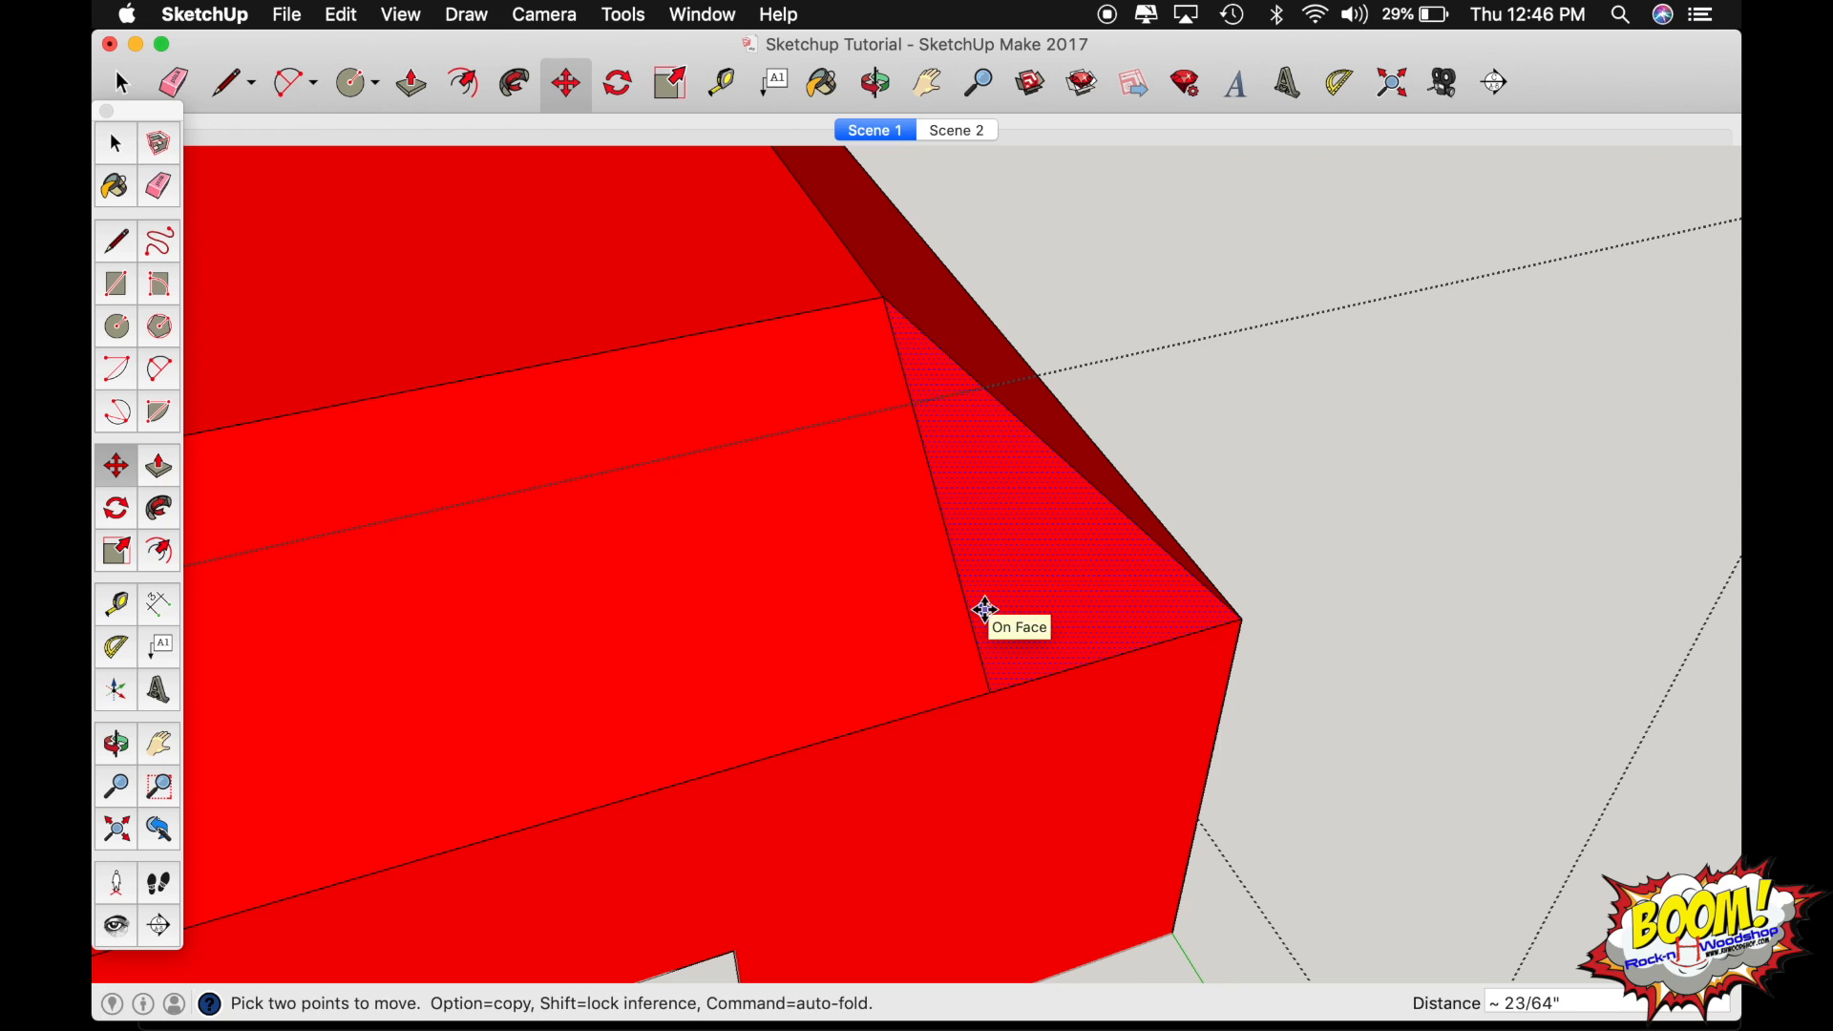
Erase the leftover line beside the corner joint of the two chamfers on the seat board.
key("e")
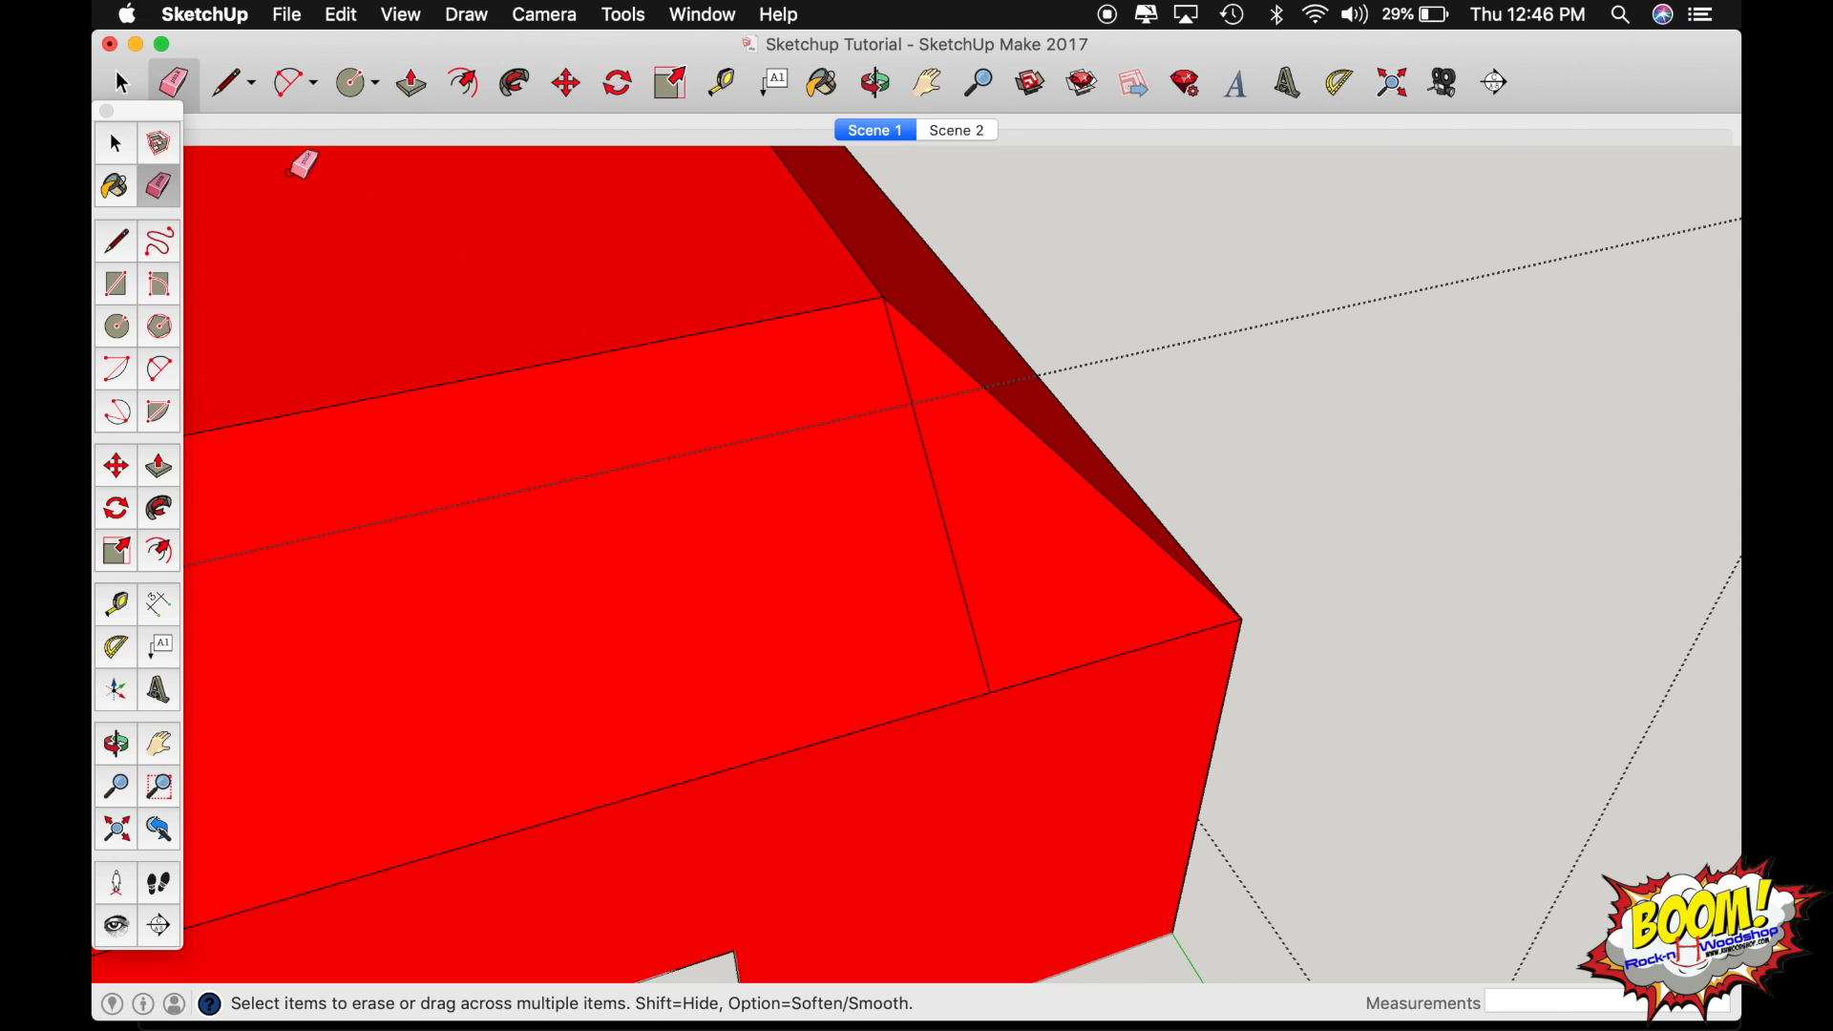
left_click_drag(972, 535, 491, 532)
key("o")
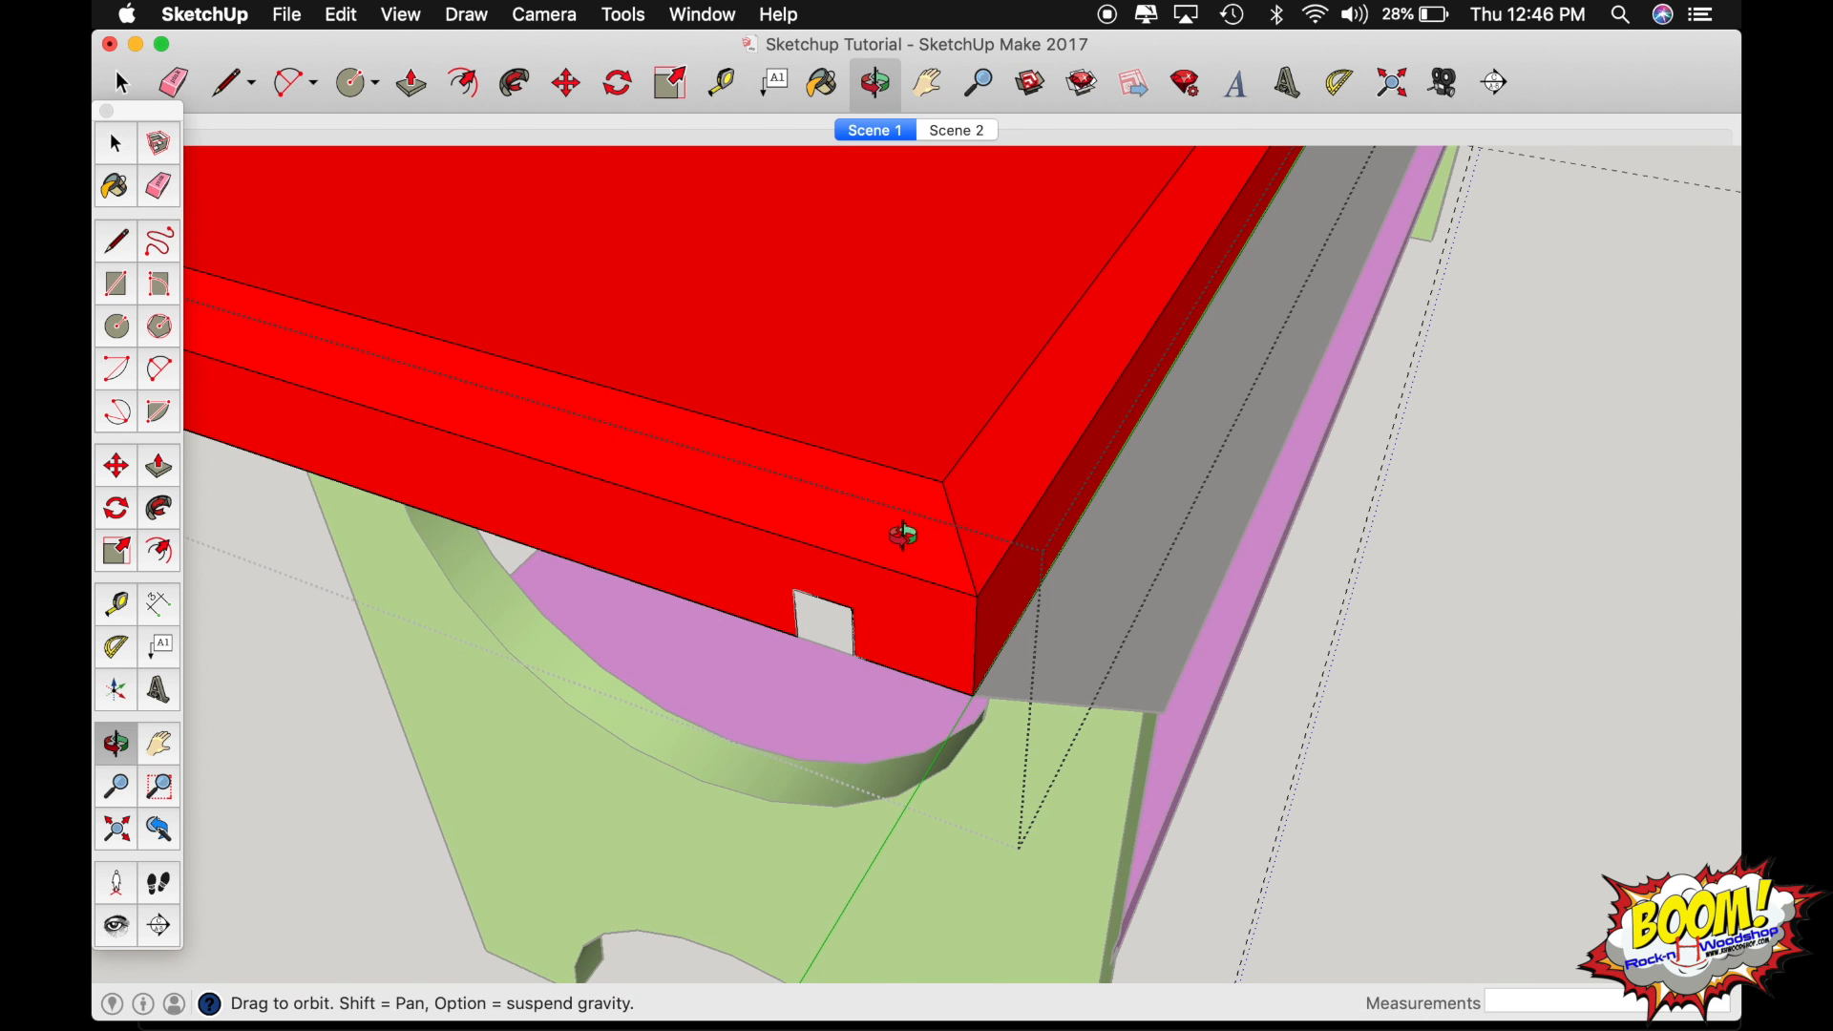
left_click_drag(904, 537, 949, 516)
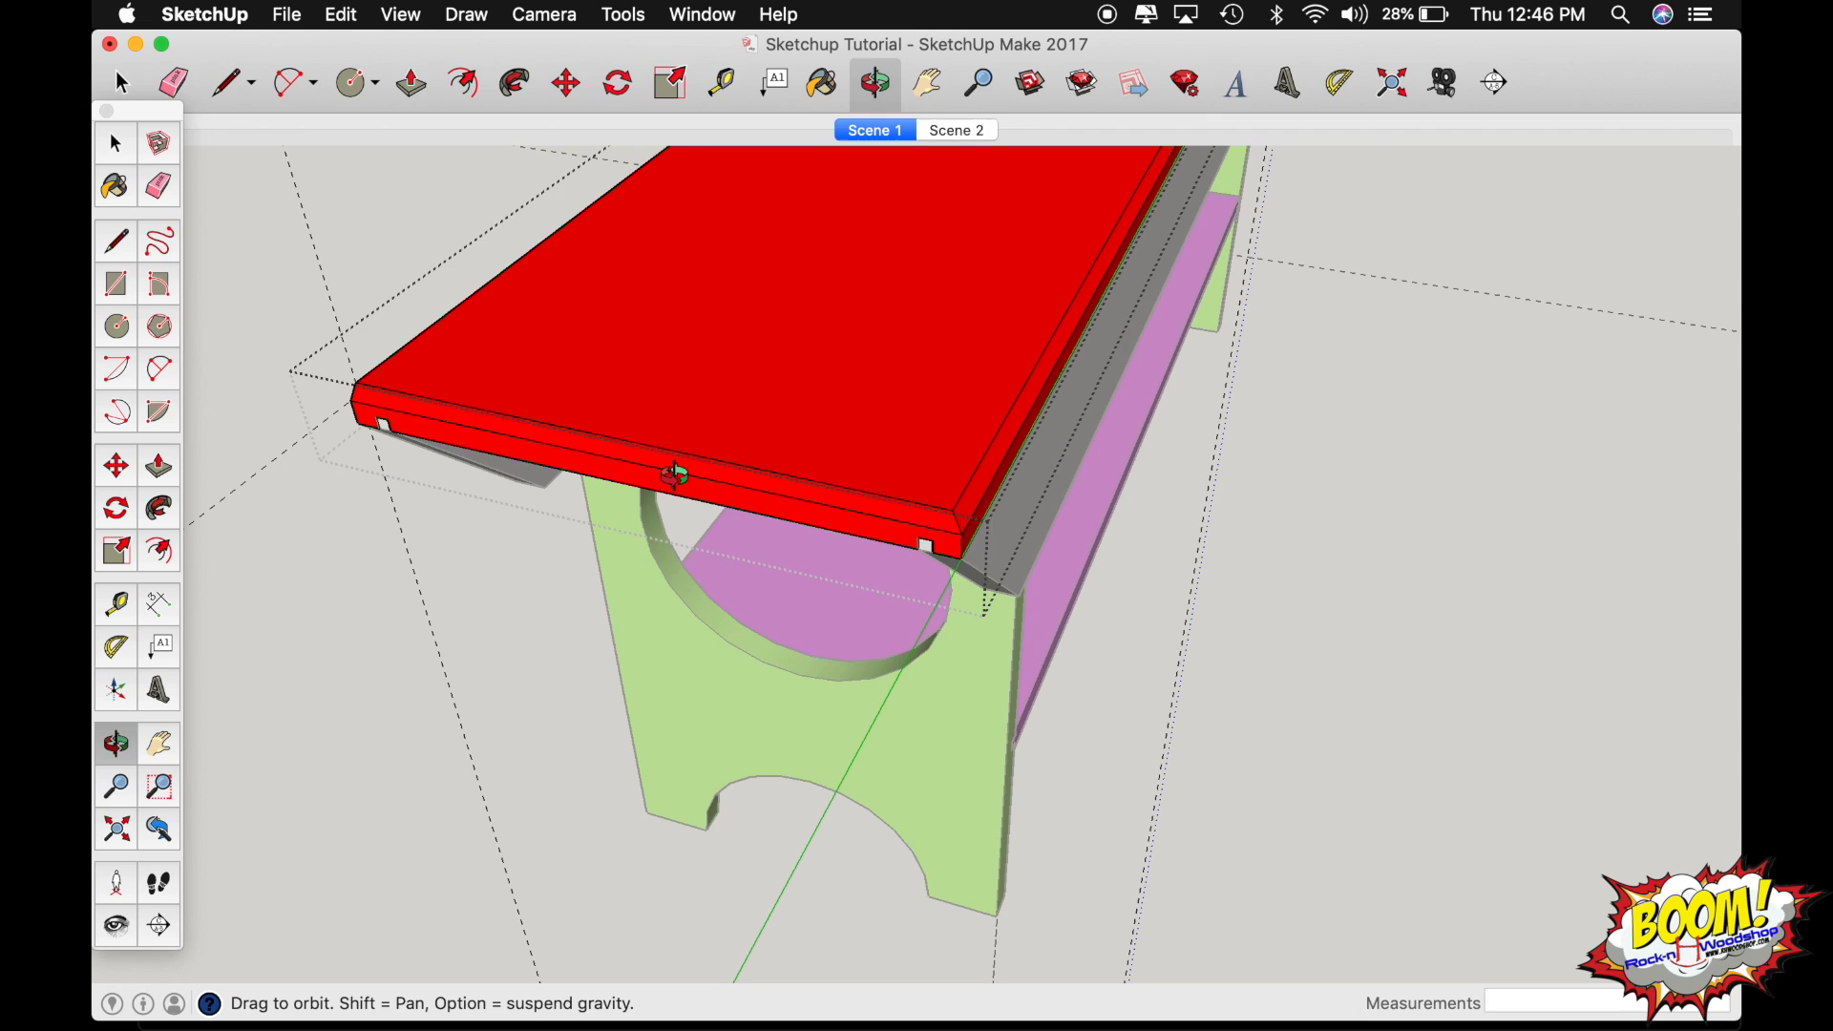
Undo the corner cleanup and the chamfers on the seat board's end and long edges.
key("super+z")
key("super+z")
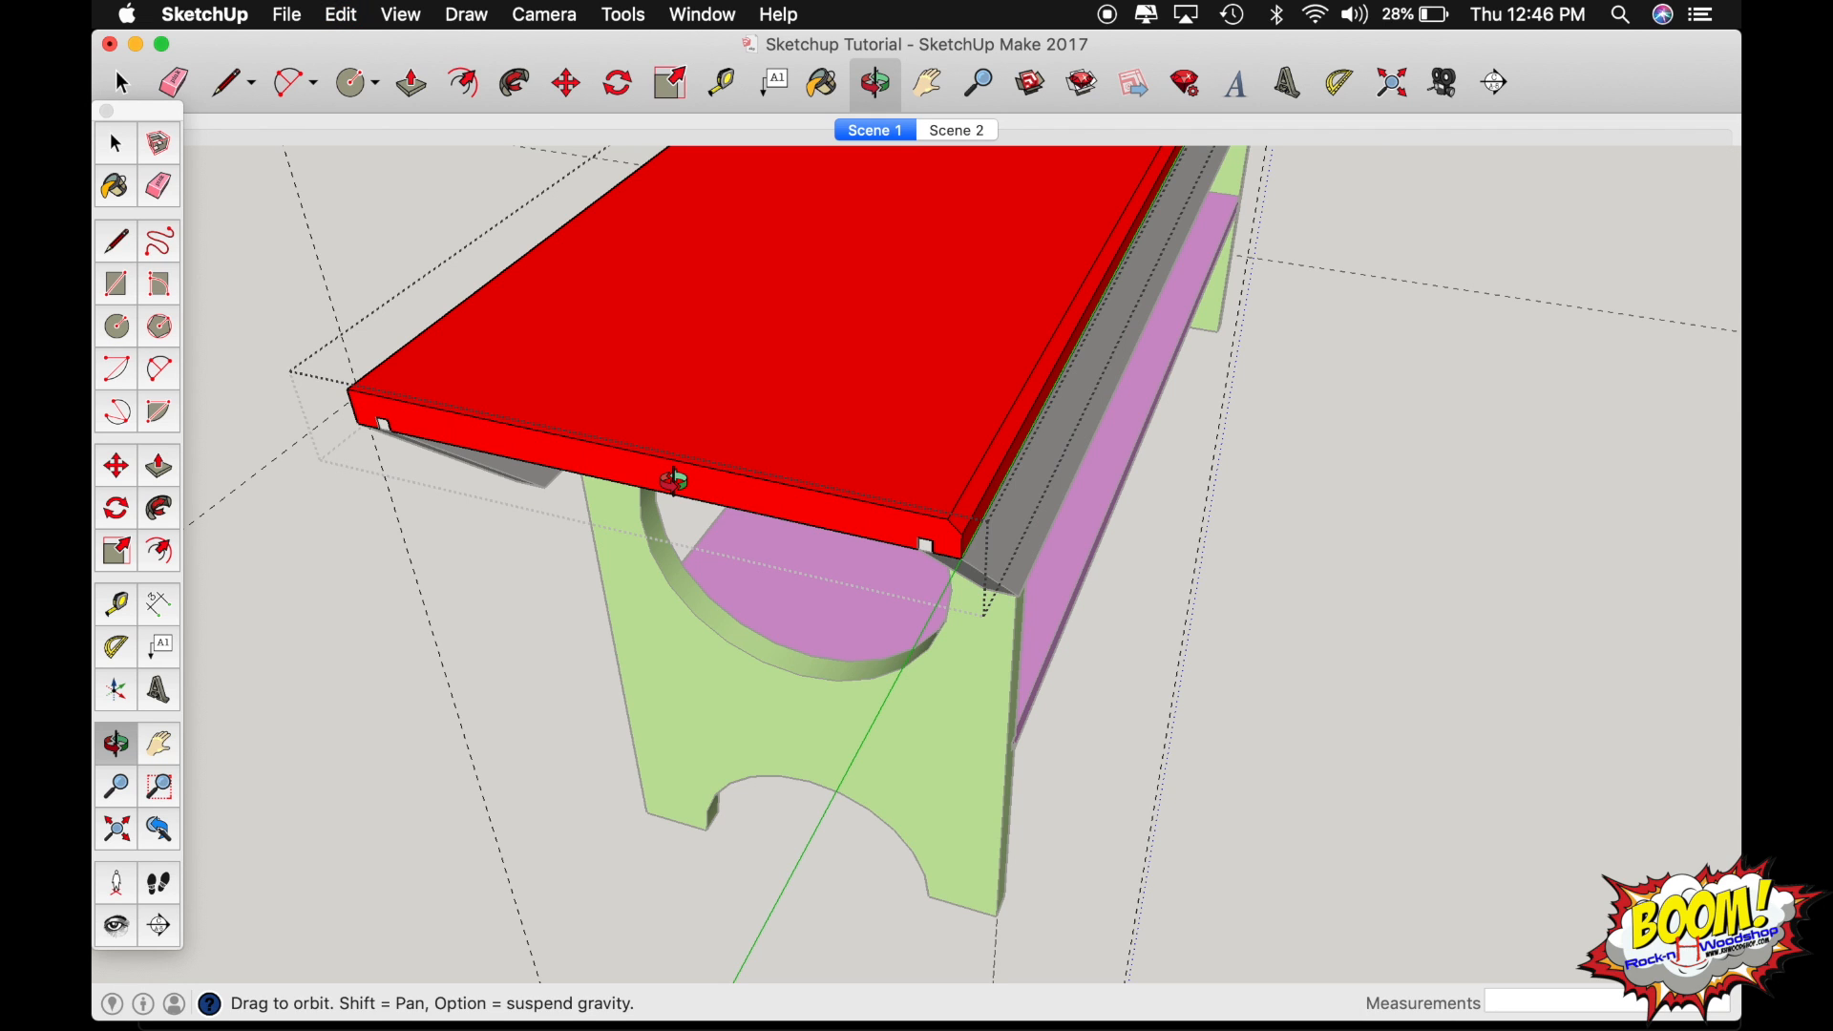
key("super+z")
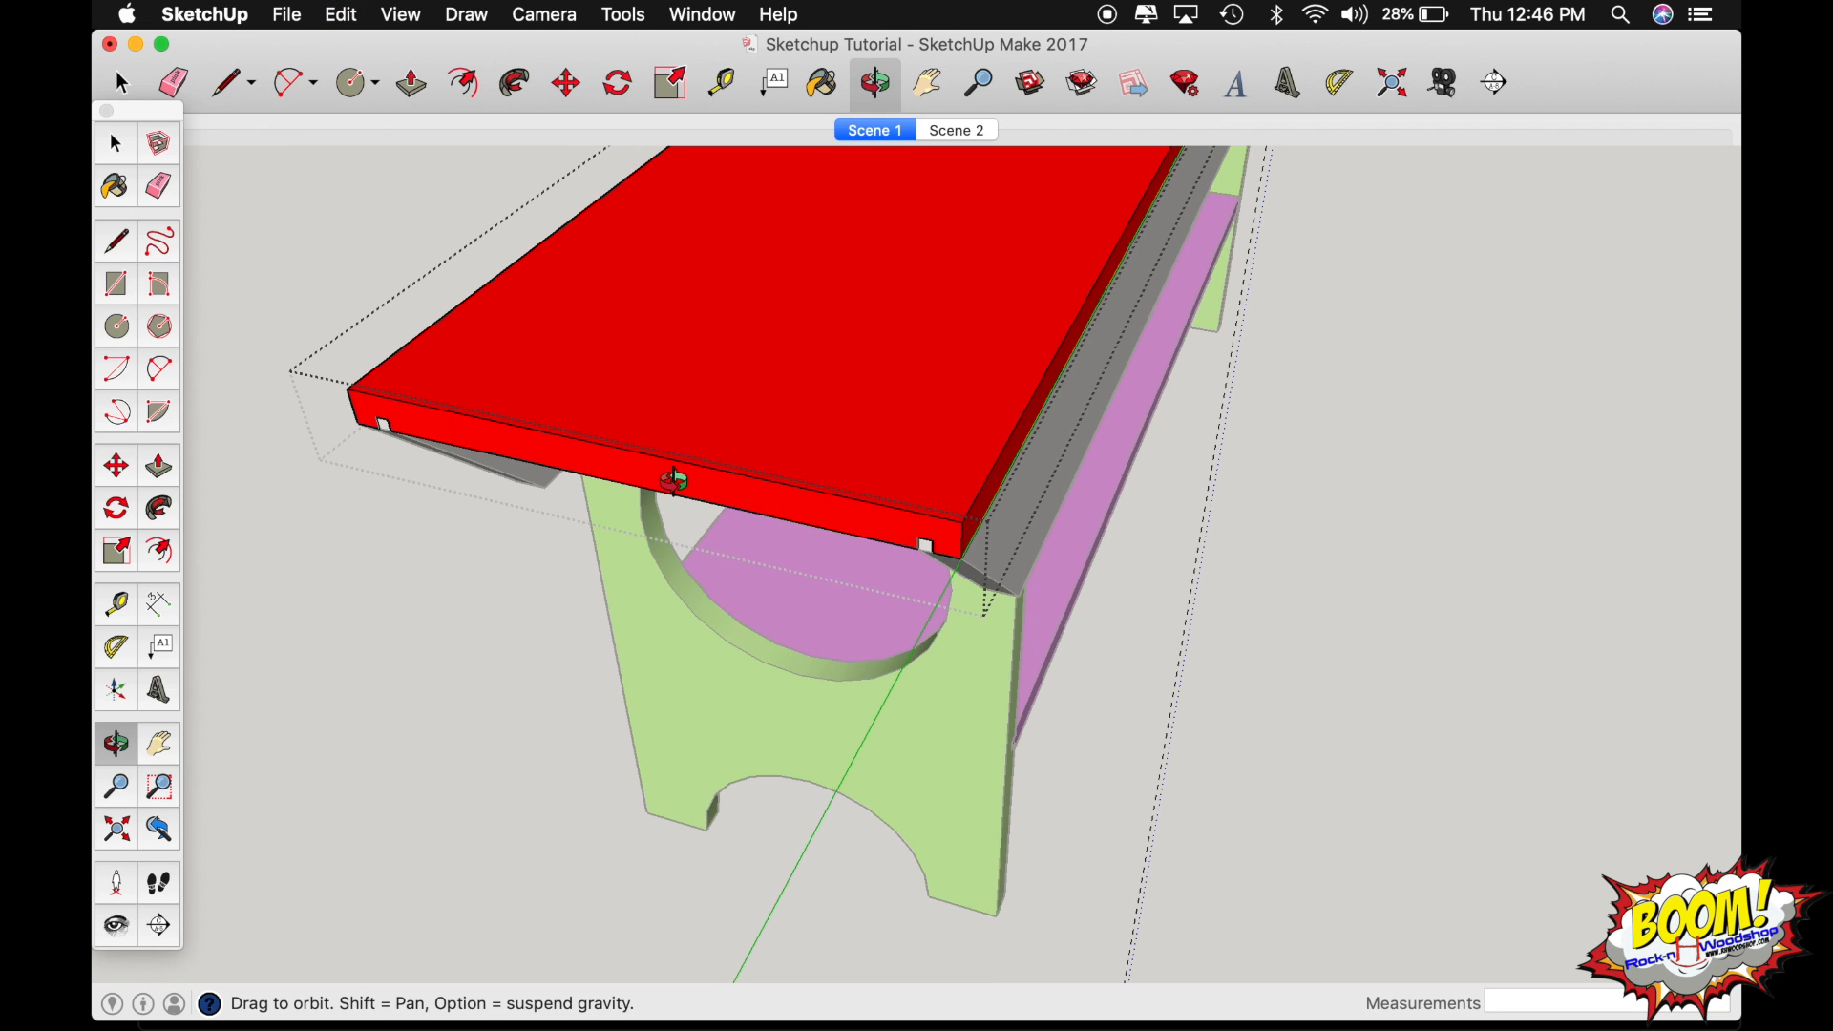
Try sweeping the triangular corner profile by hand around the seat board's top edges with Follow Me, and undo it.
left_click_drag(674, 482, 163, 397)
left_click_drag(1035, 462, 581, 394)
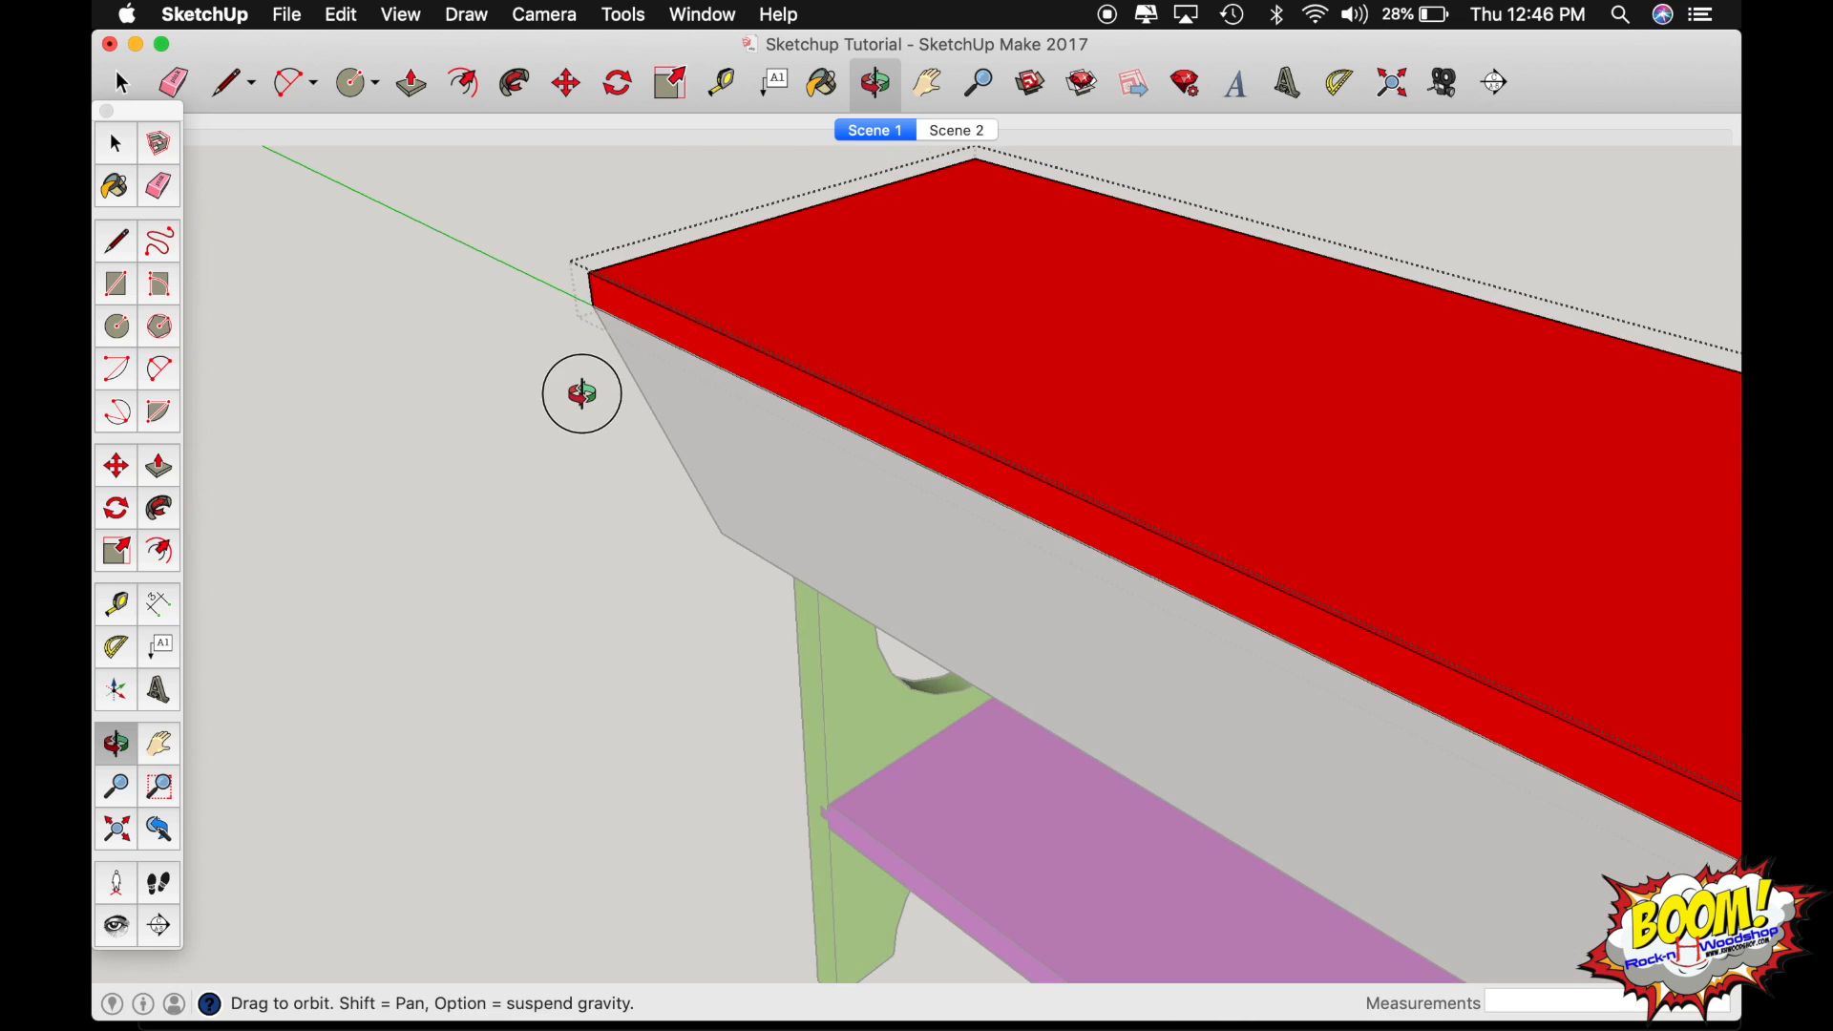
scroll(786, 433, "down", 5)
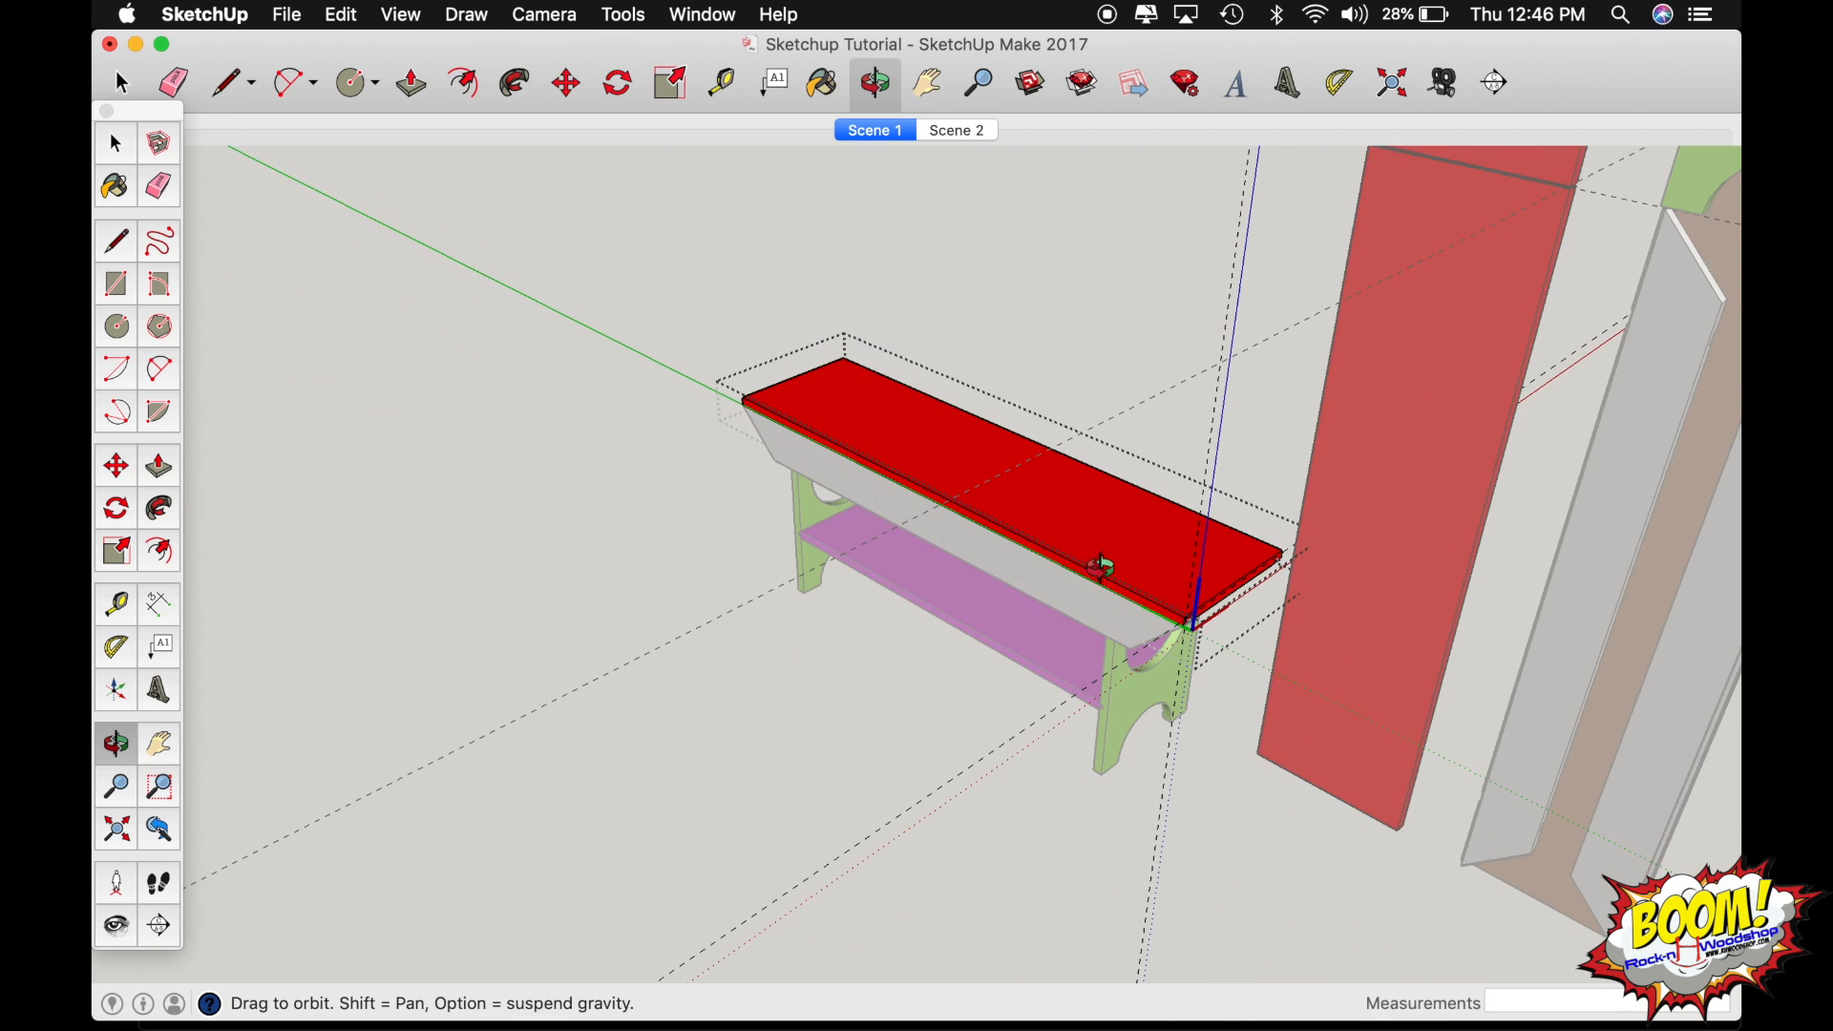
scroll(1197, 610, "up", 3)
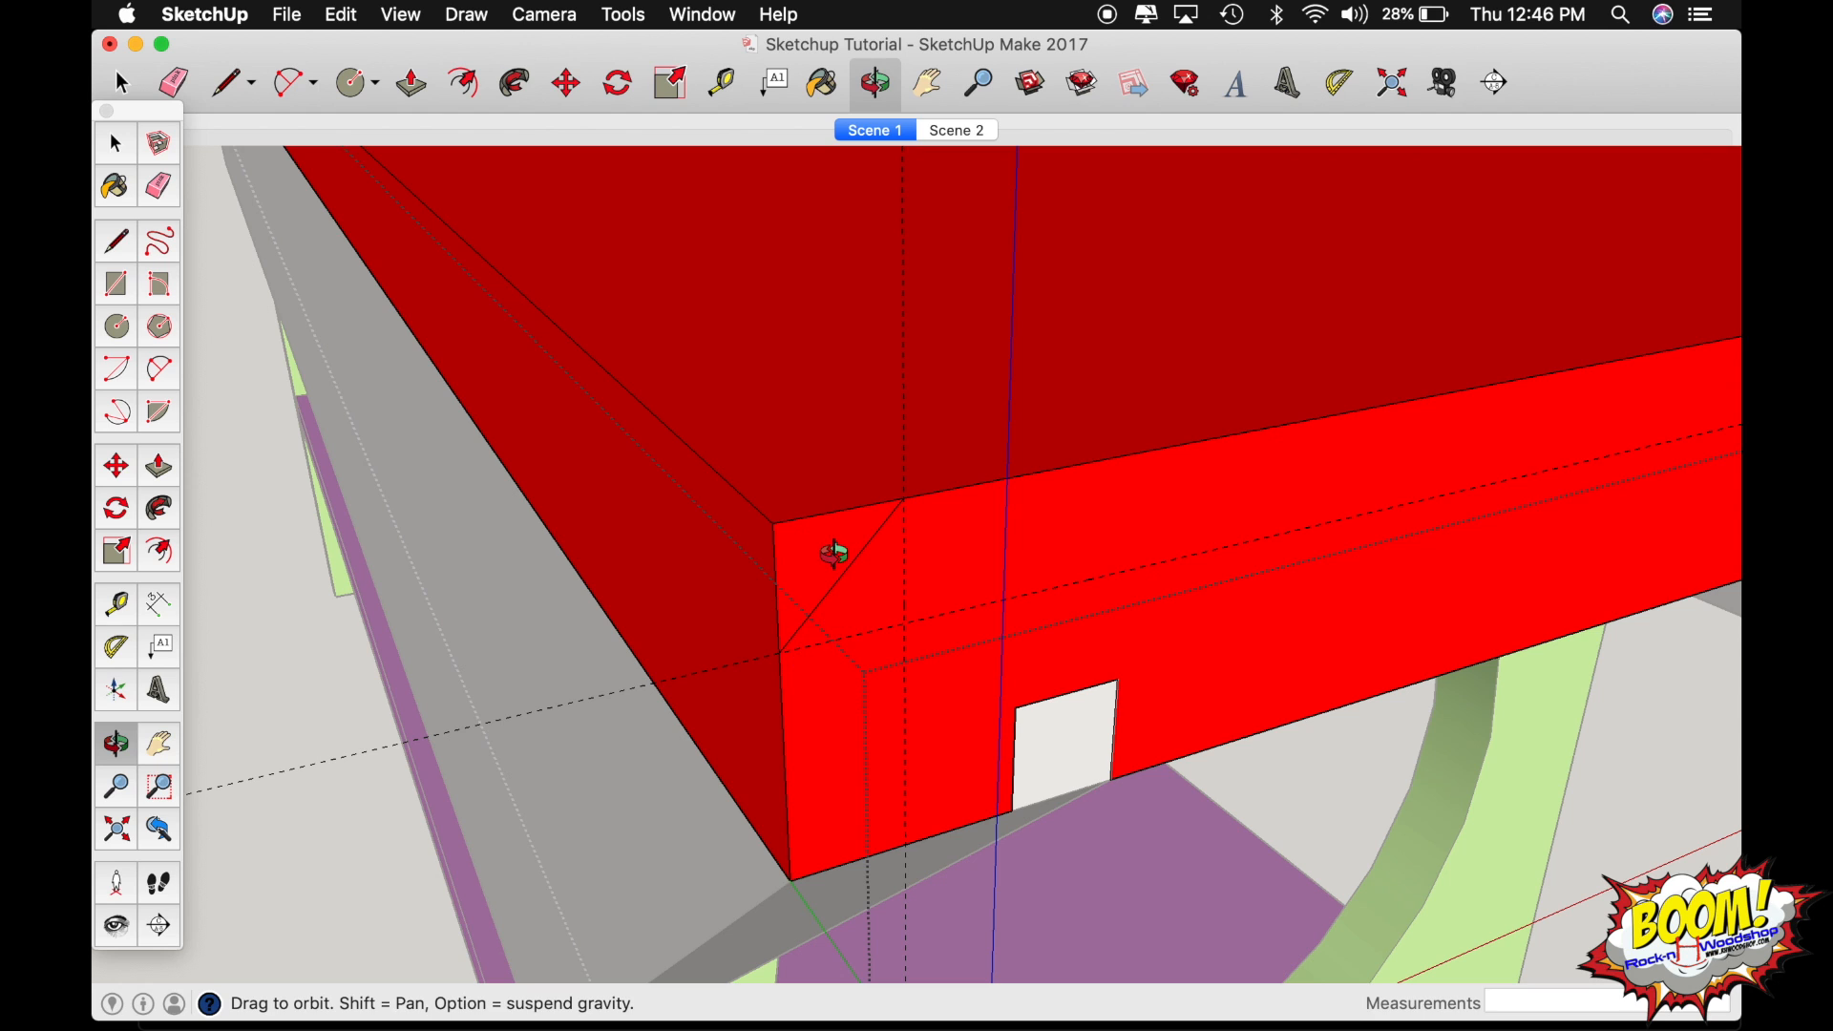
scroll(838, 549, "down", 5)
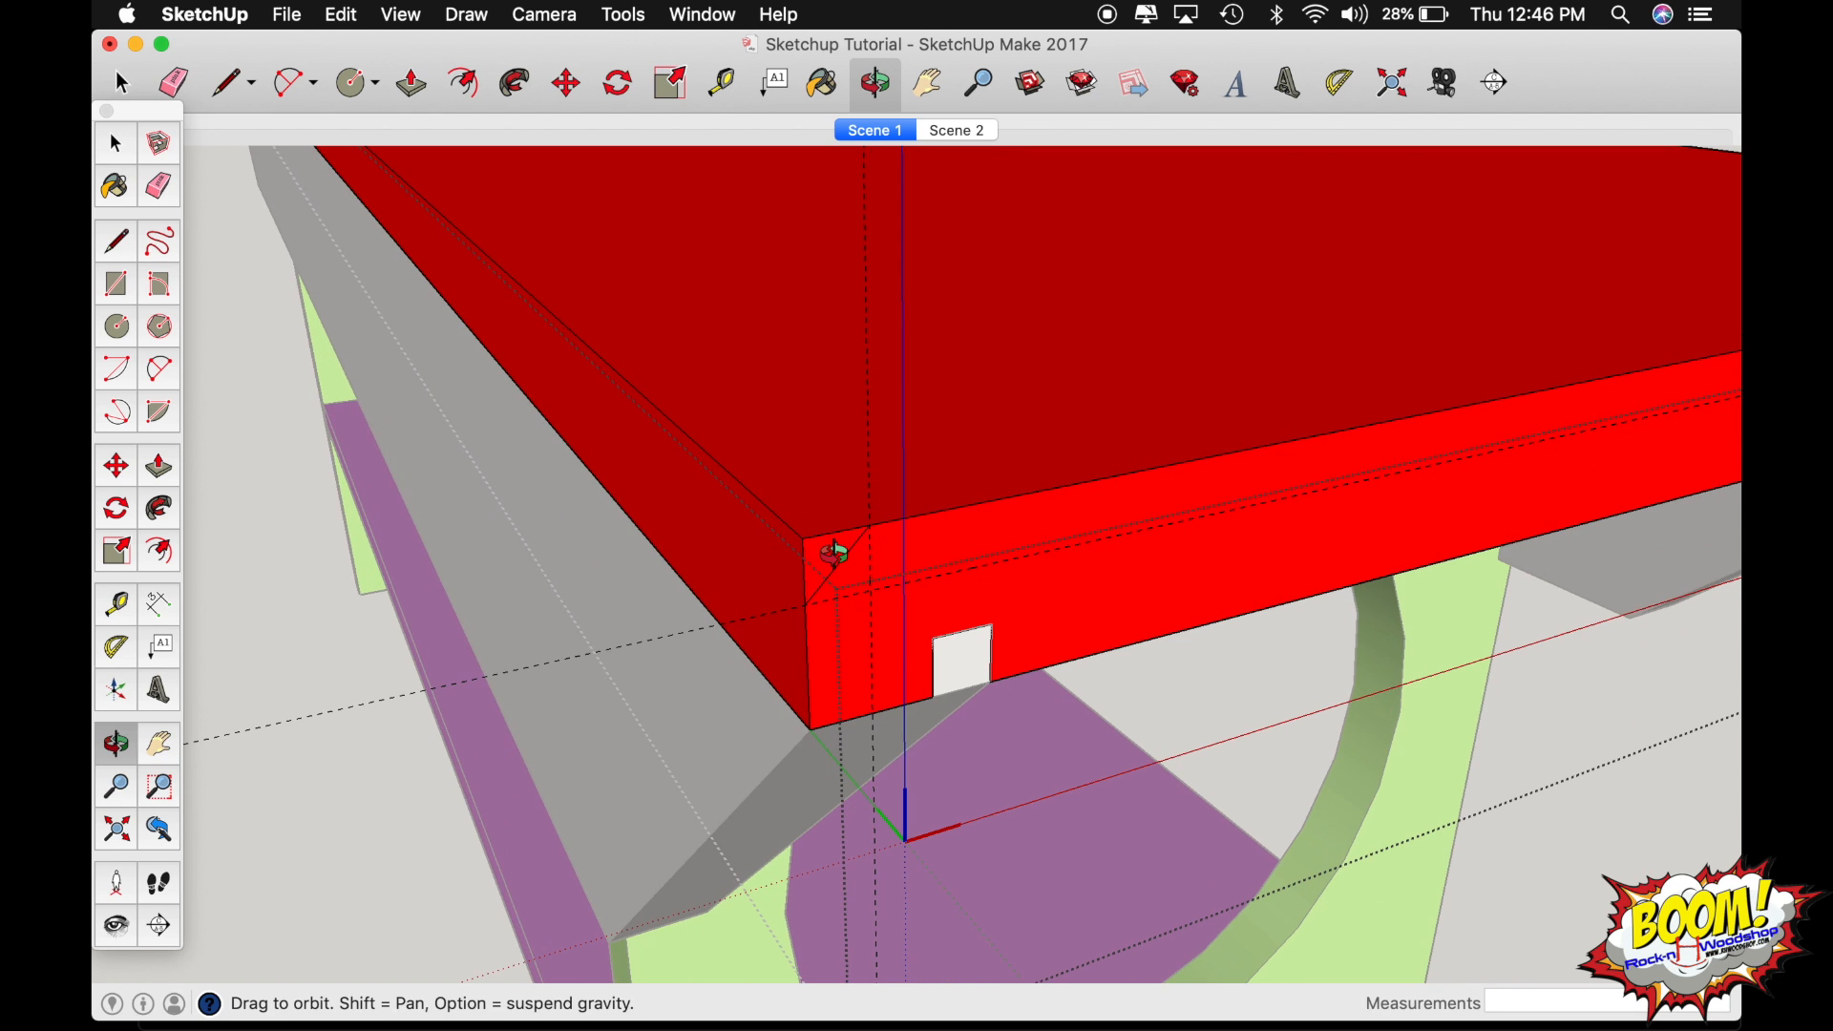
left_click_drag(839, 544, 822, 717, "shift")
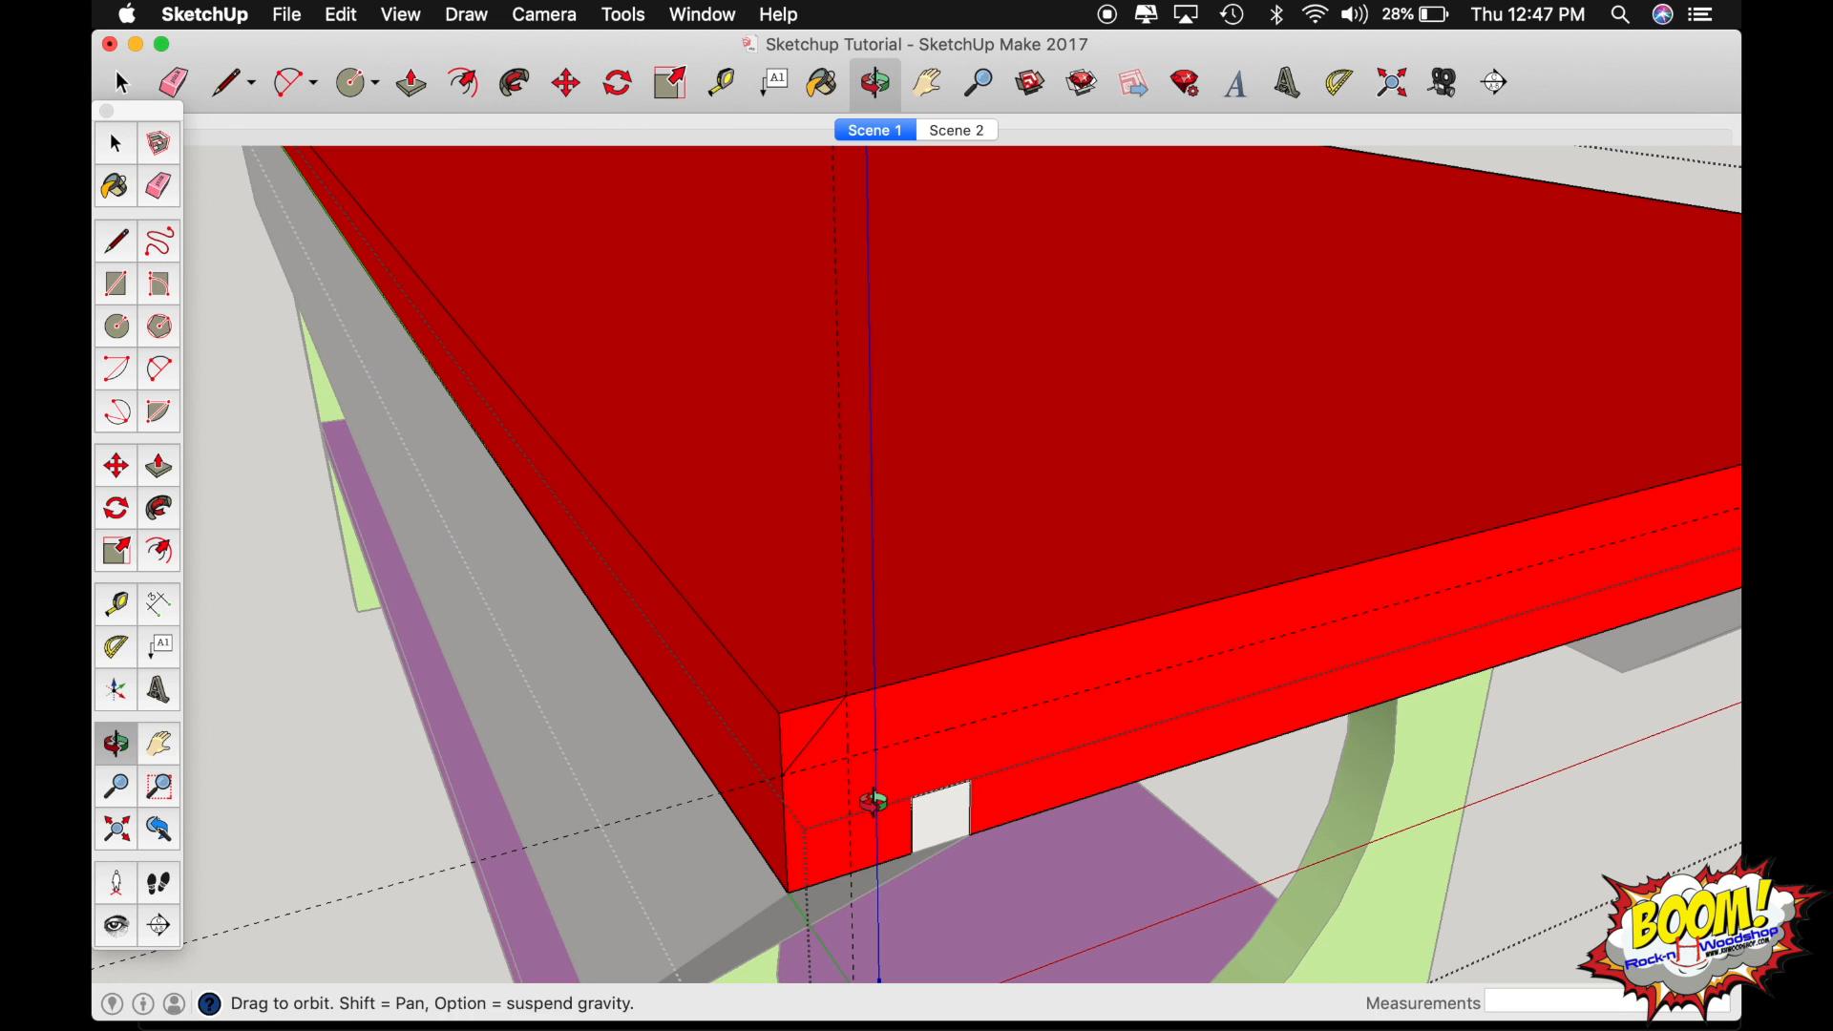
left_click_drag(807, 725, 791, 658)
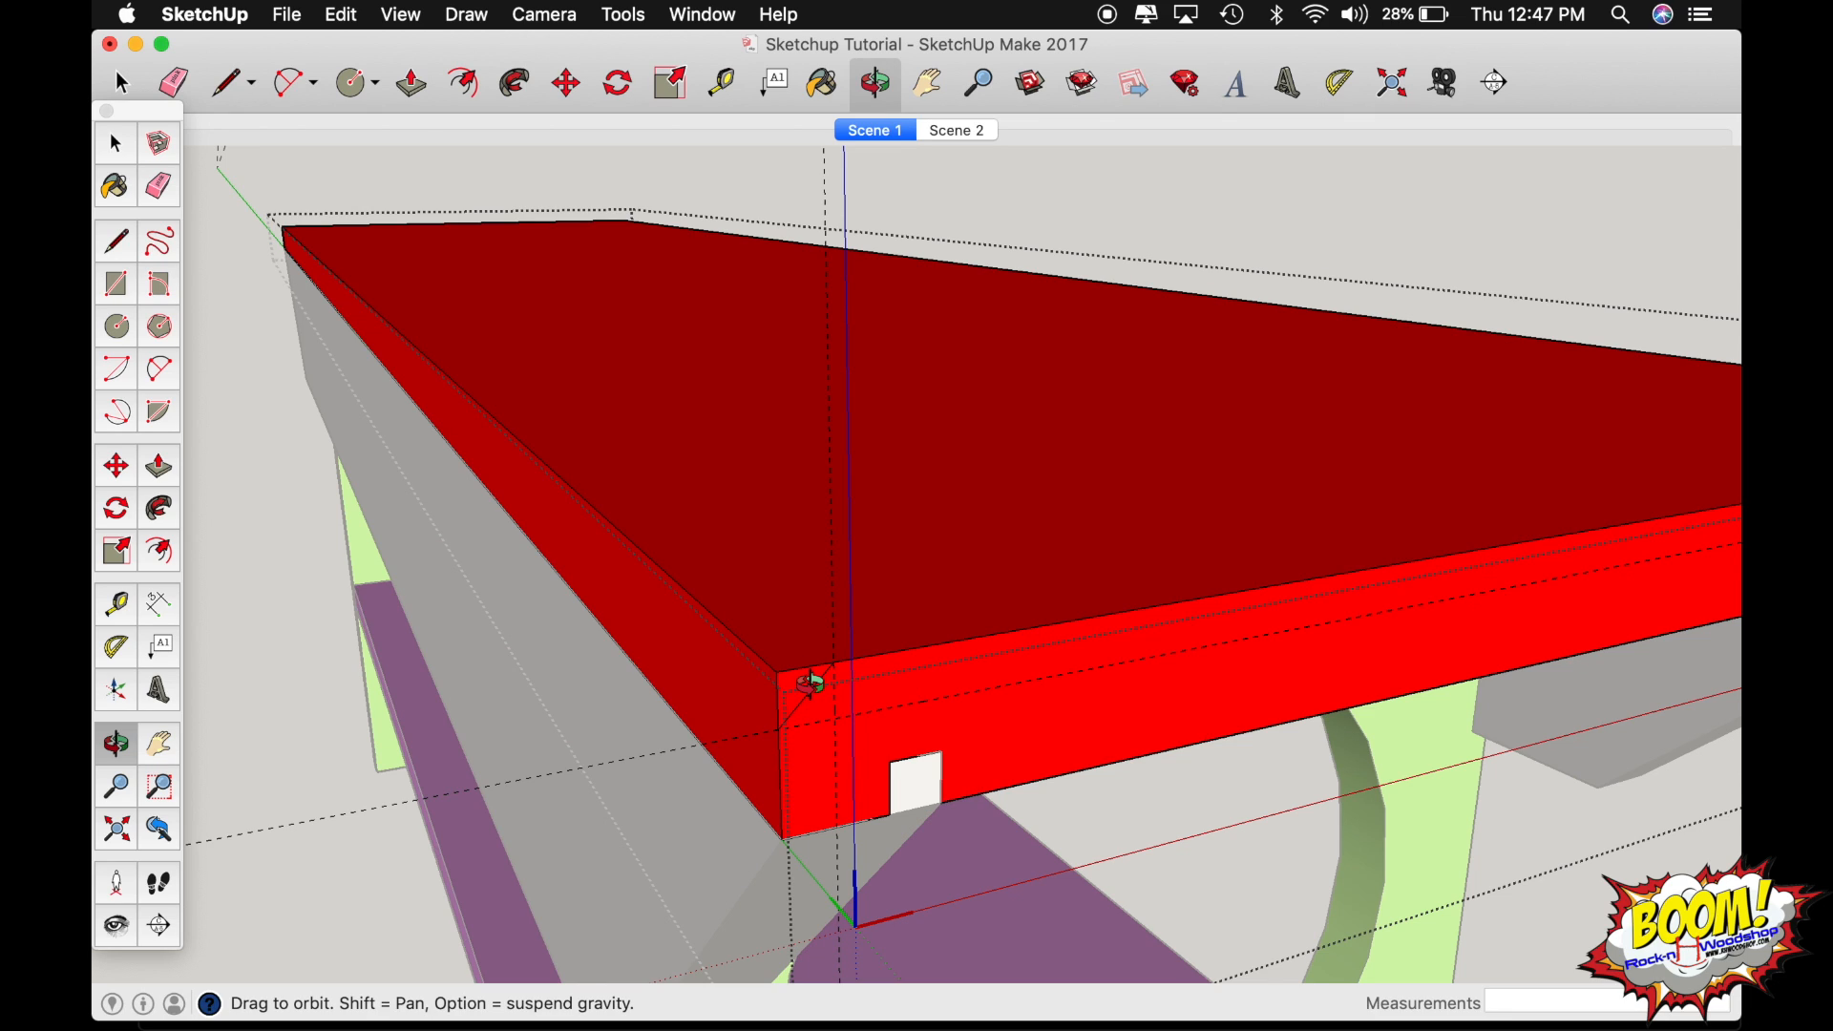
key("p")
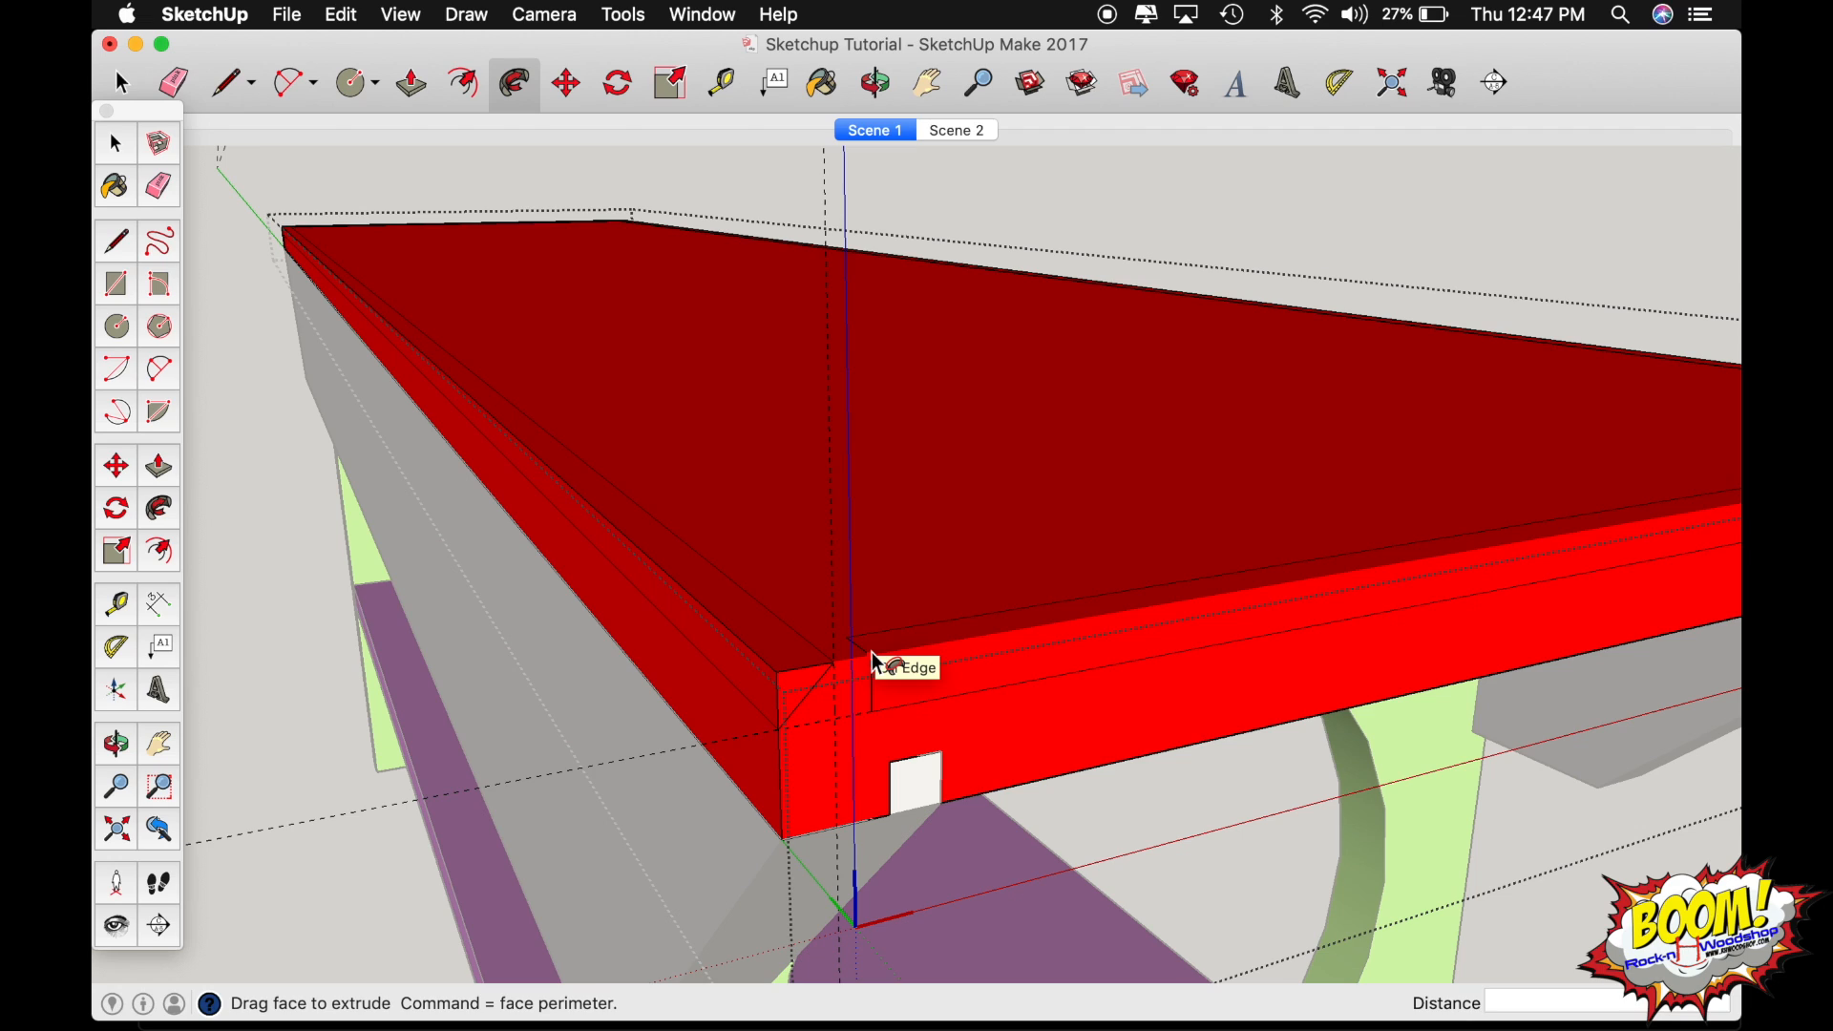
left_click(776, 675)
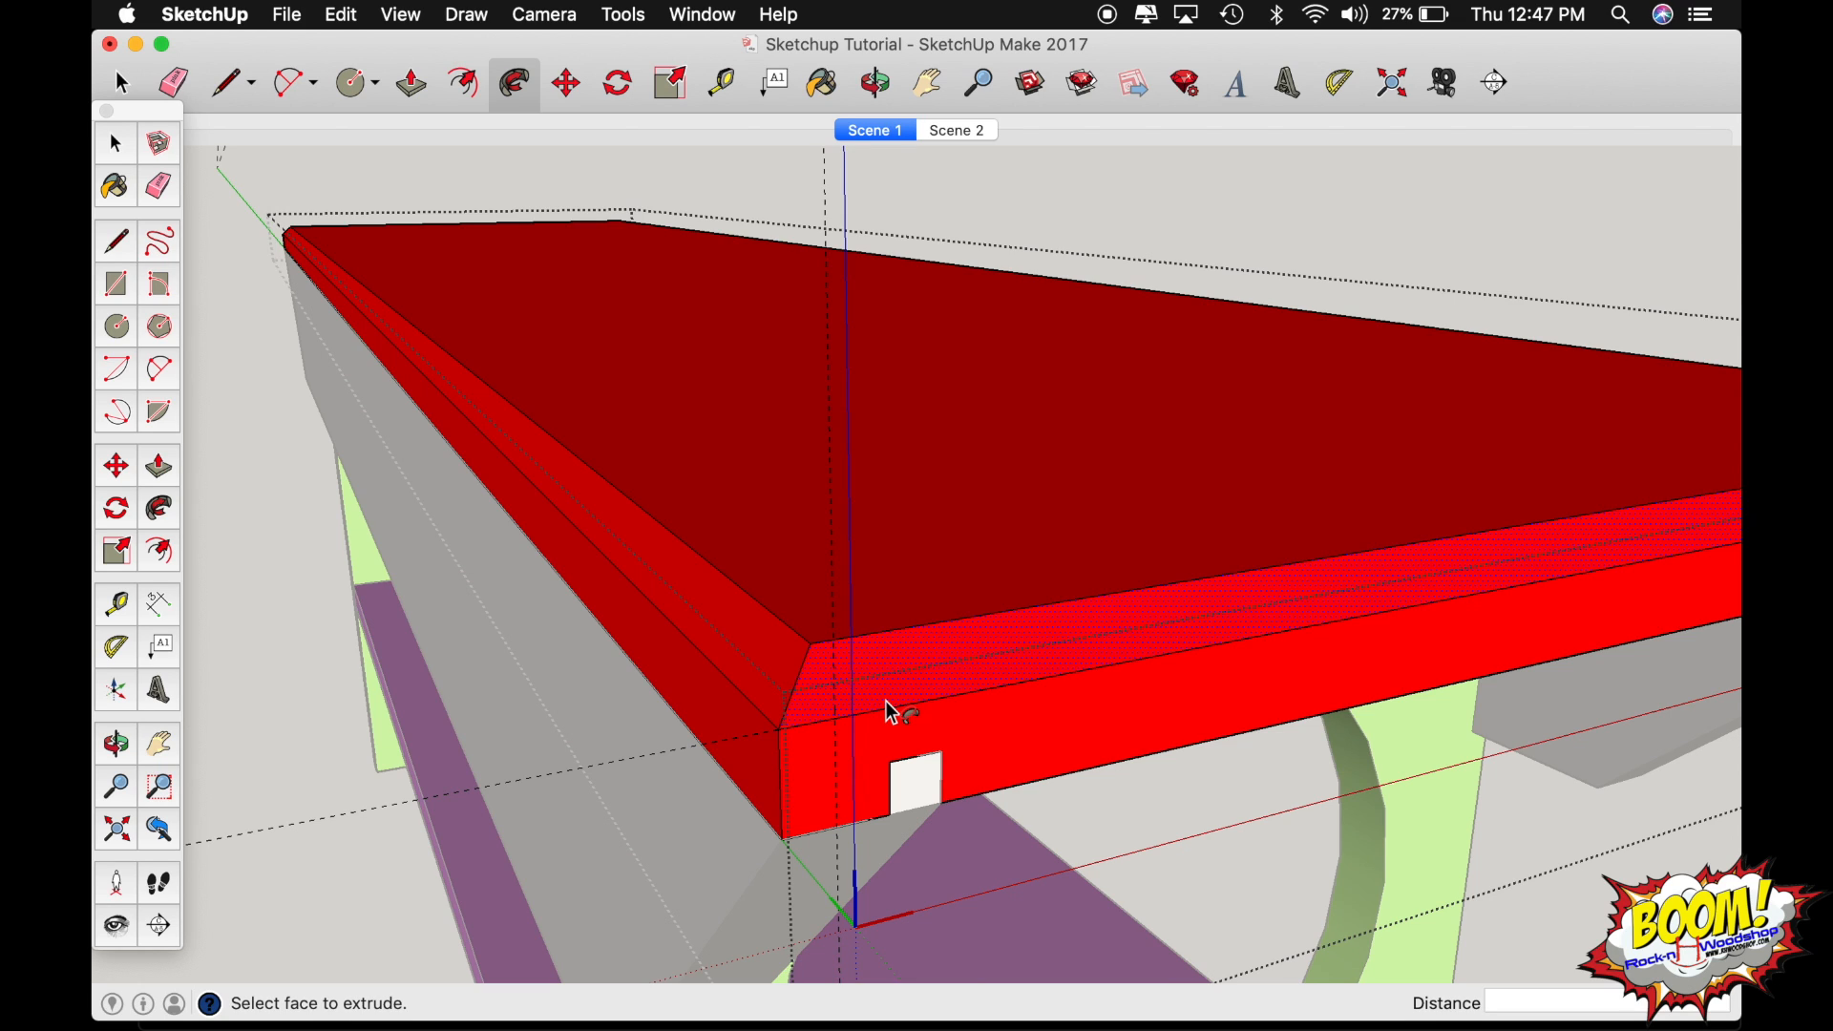
key("super+z")
Select the seat board's top face as the path and run Follow Me on the triangular corner profile to chamfer its perimeter.
key("space")
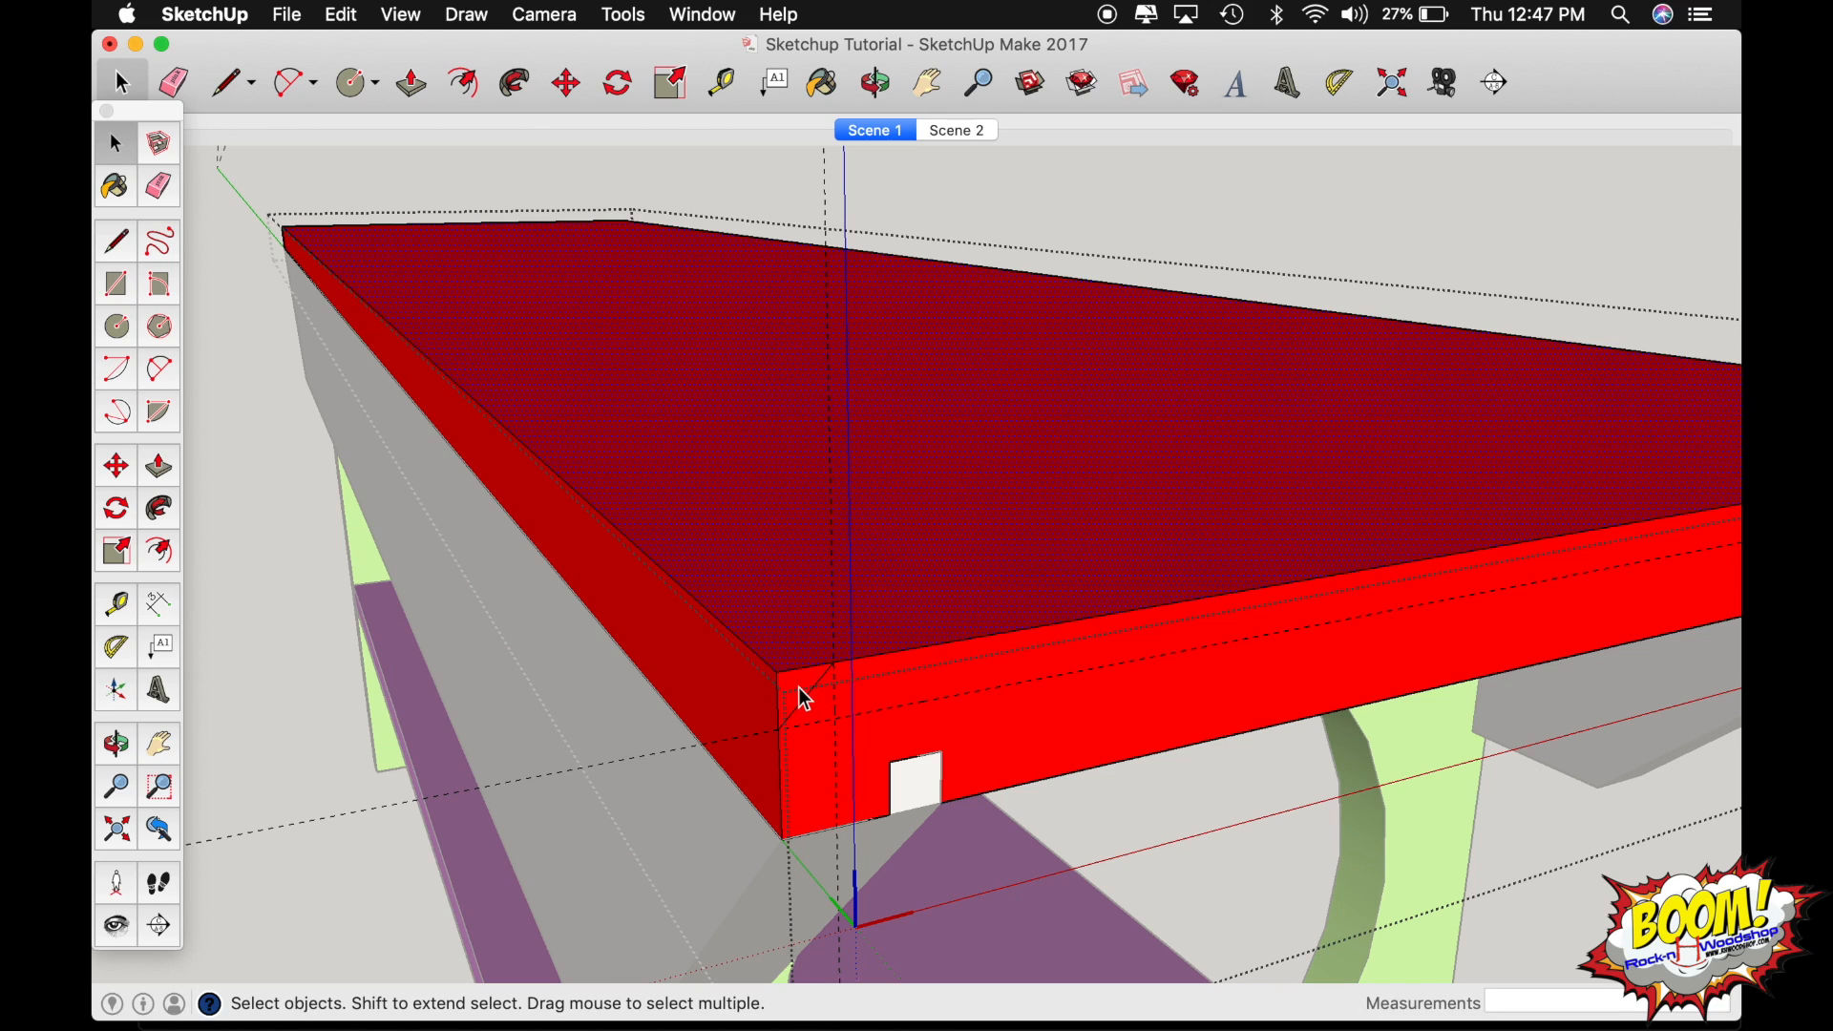
key("shift+f")
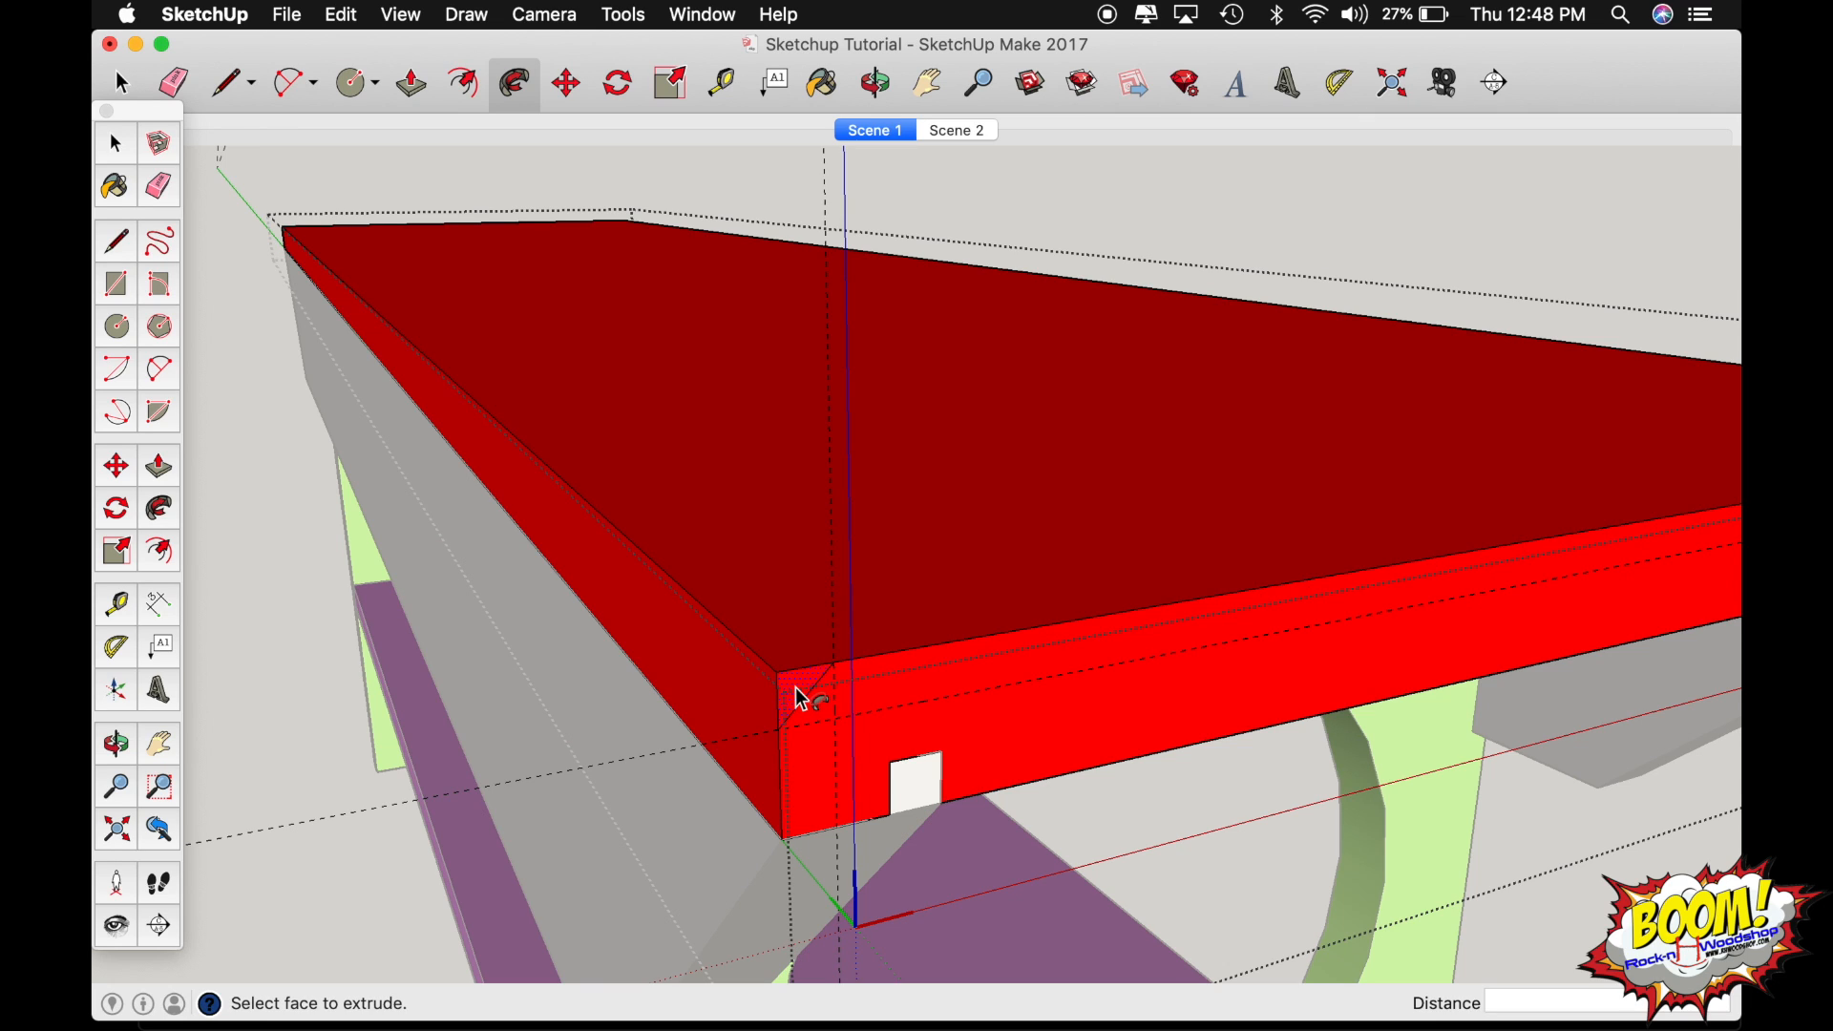
left_click(800, 700)
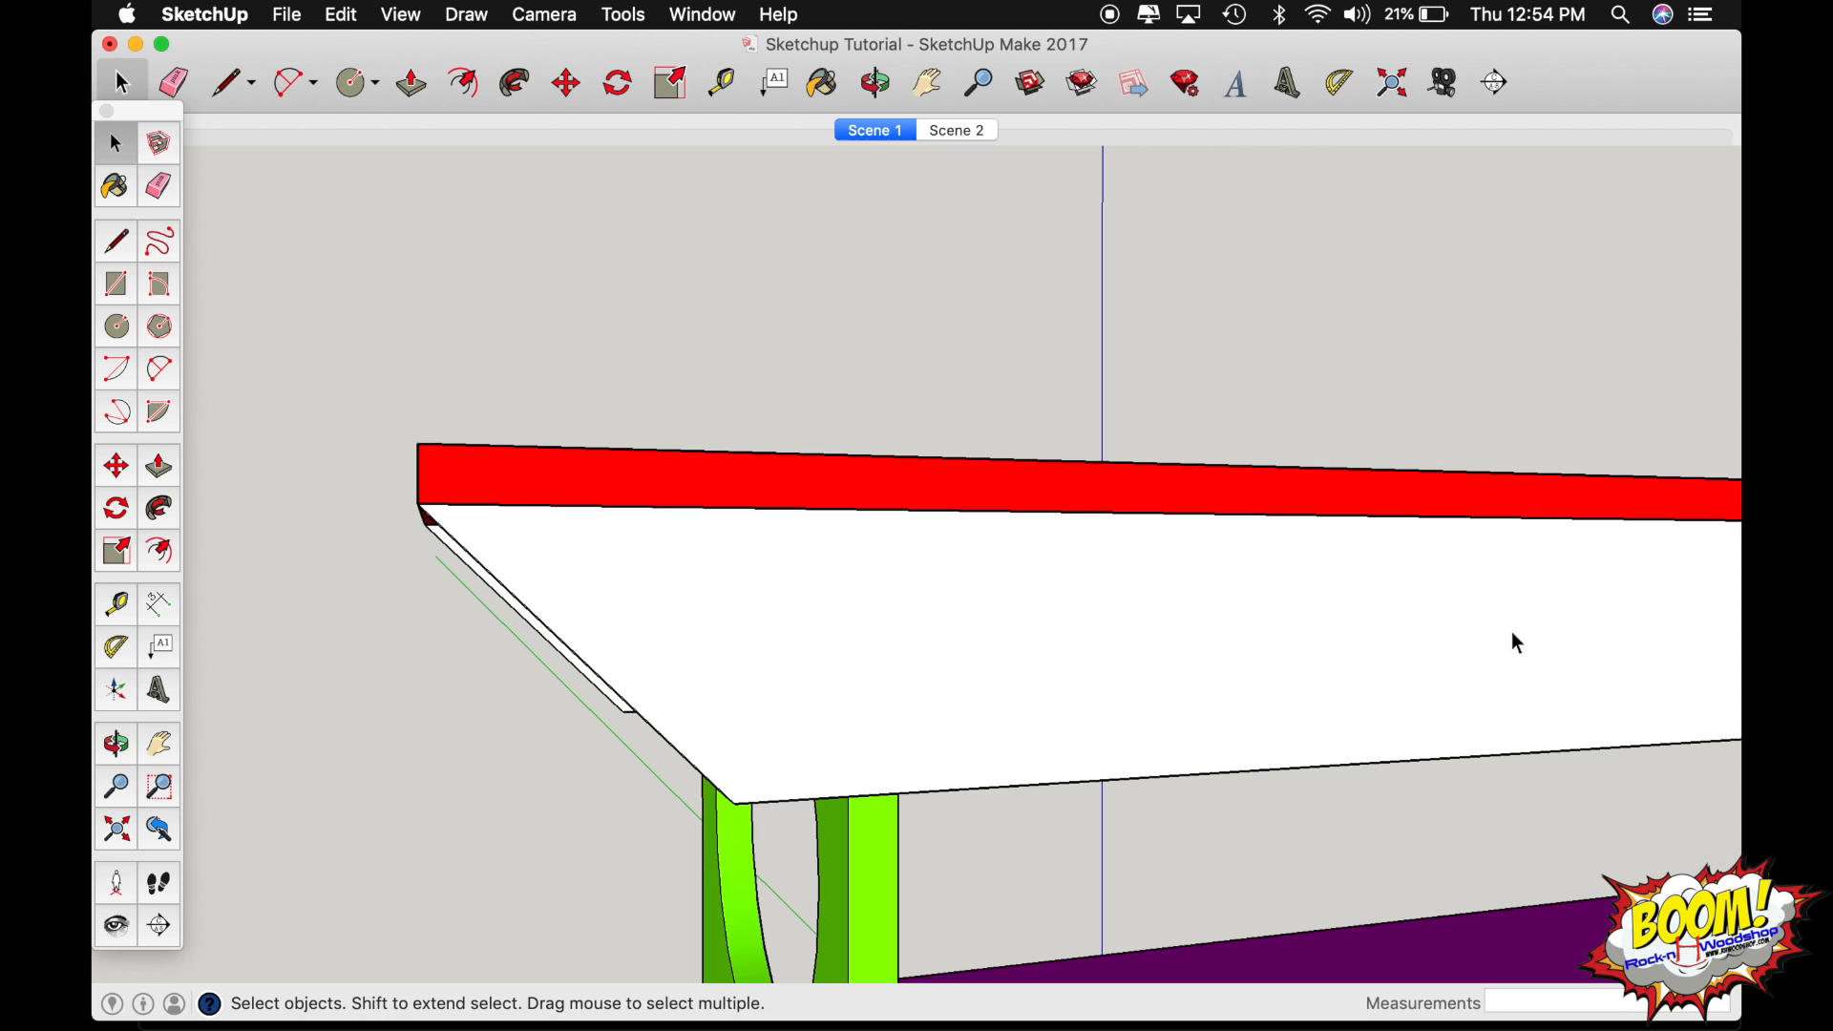
Open the white side rail for editing and place a vertical guide 7" in from the seat board's end edge.
double_click(1028, 663)
double_click(1005, 662)
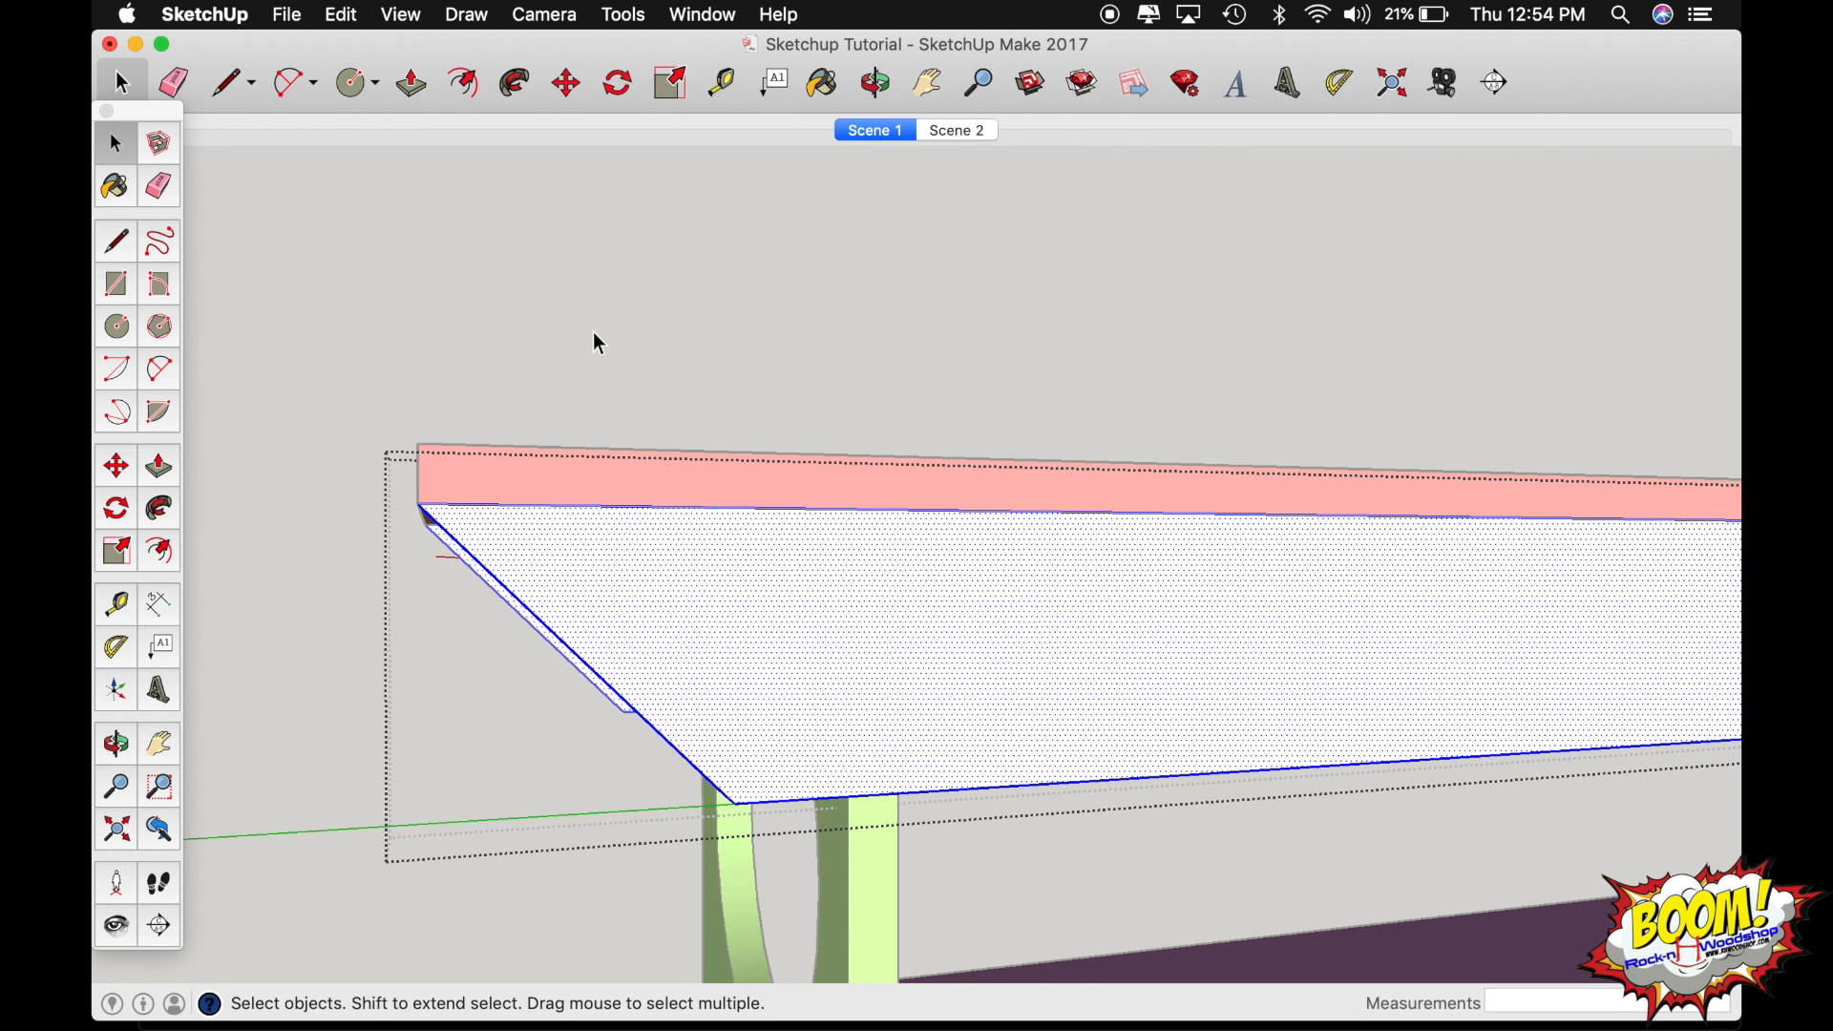
key("t")
left_click(420, 481)
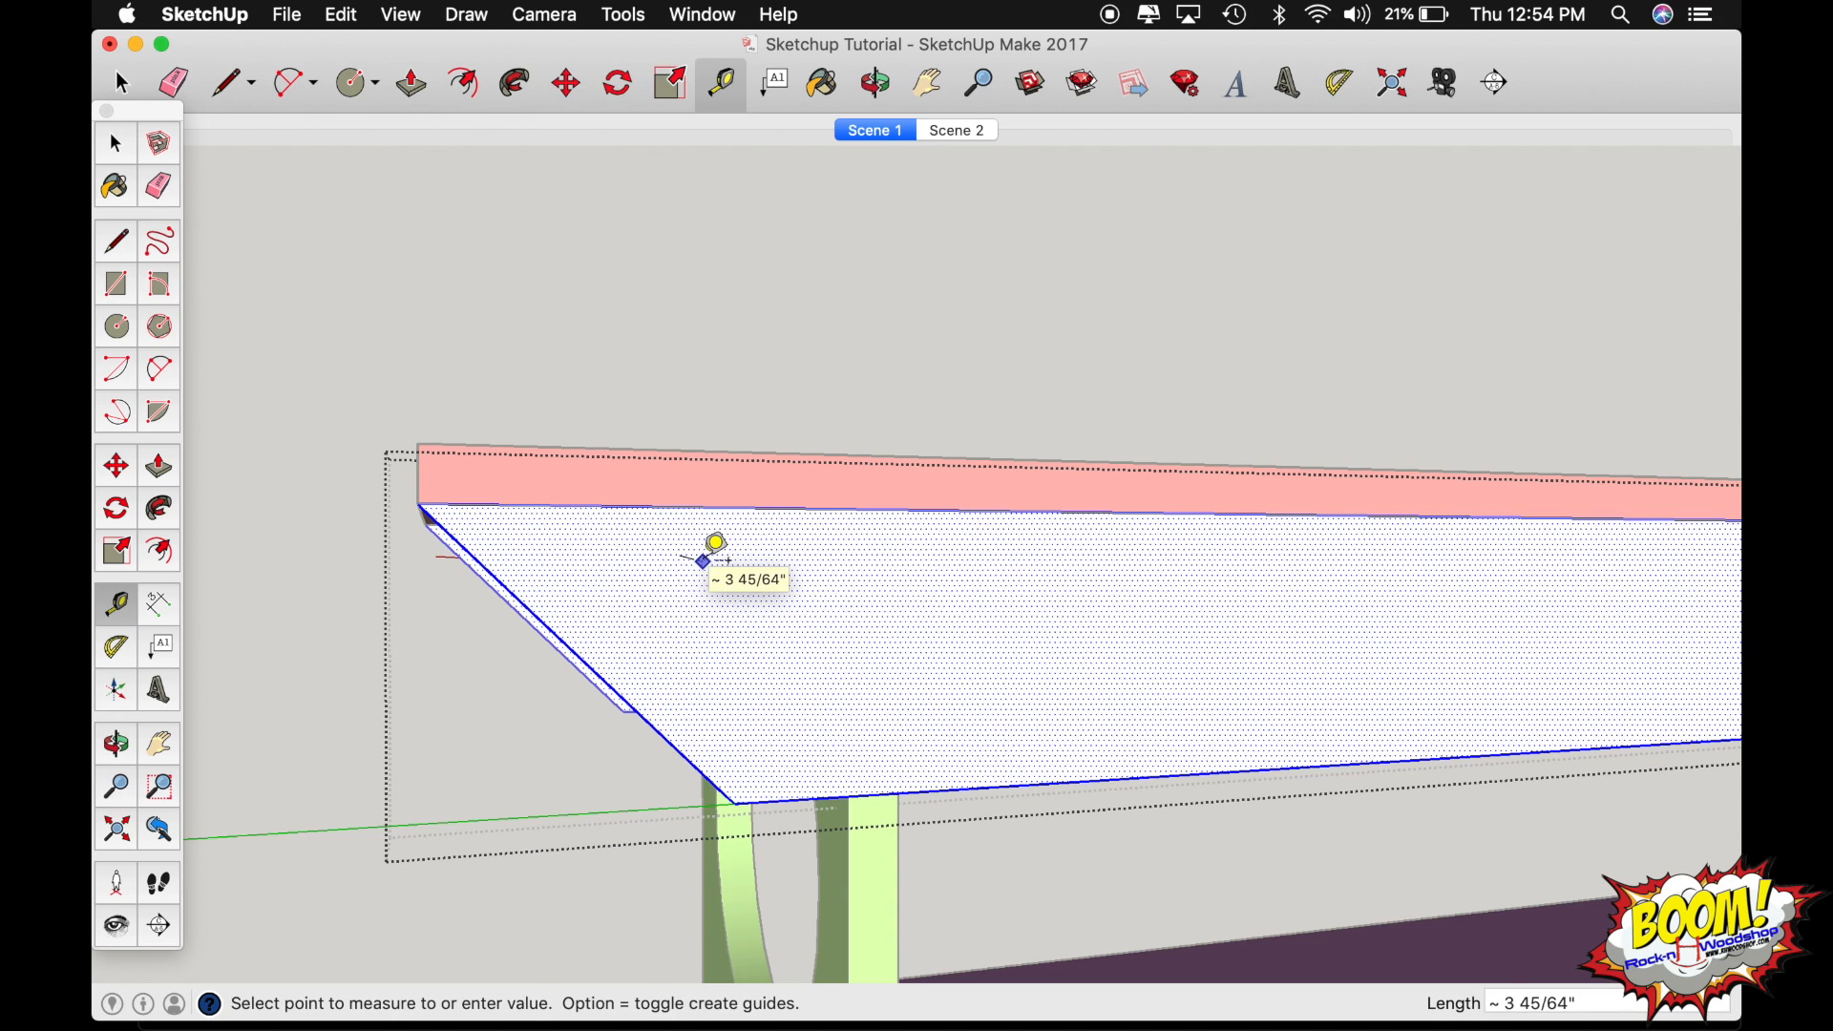
key("Escape")
left_click(418, 474)
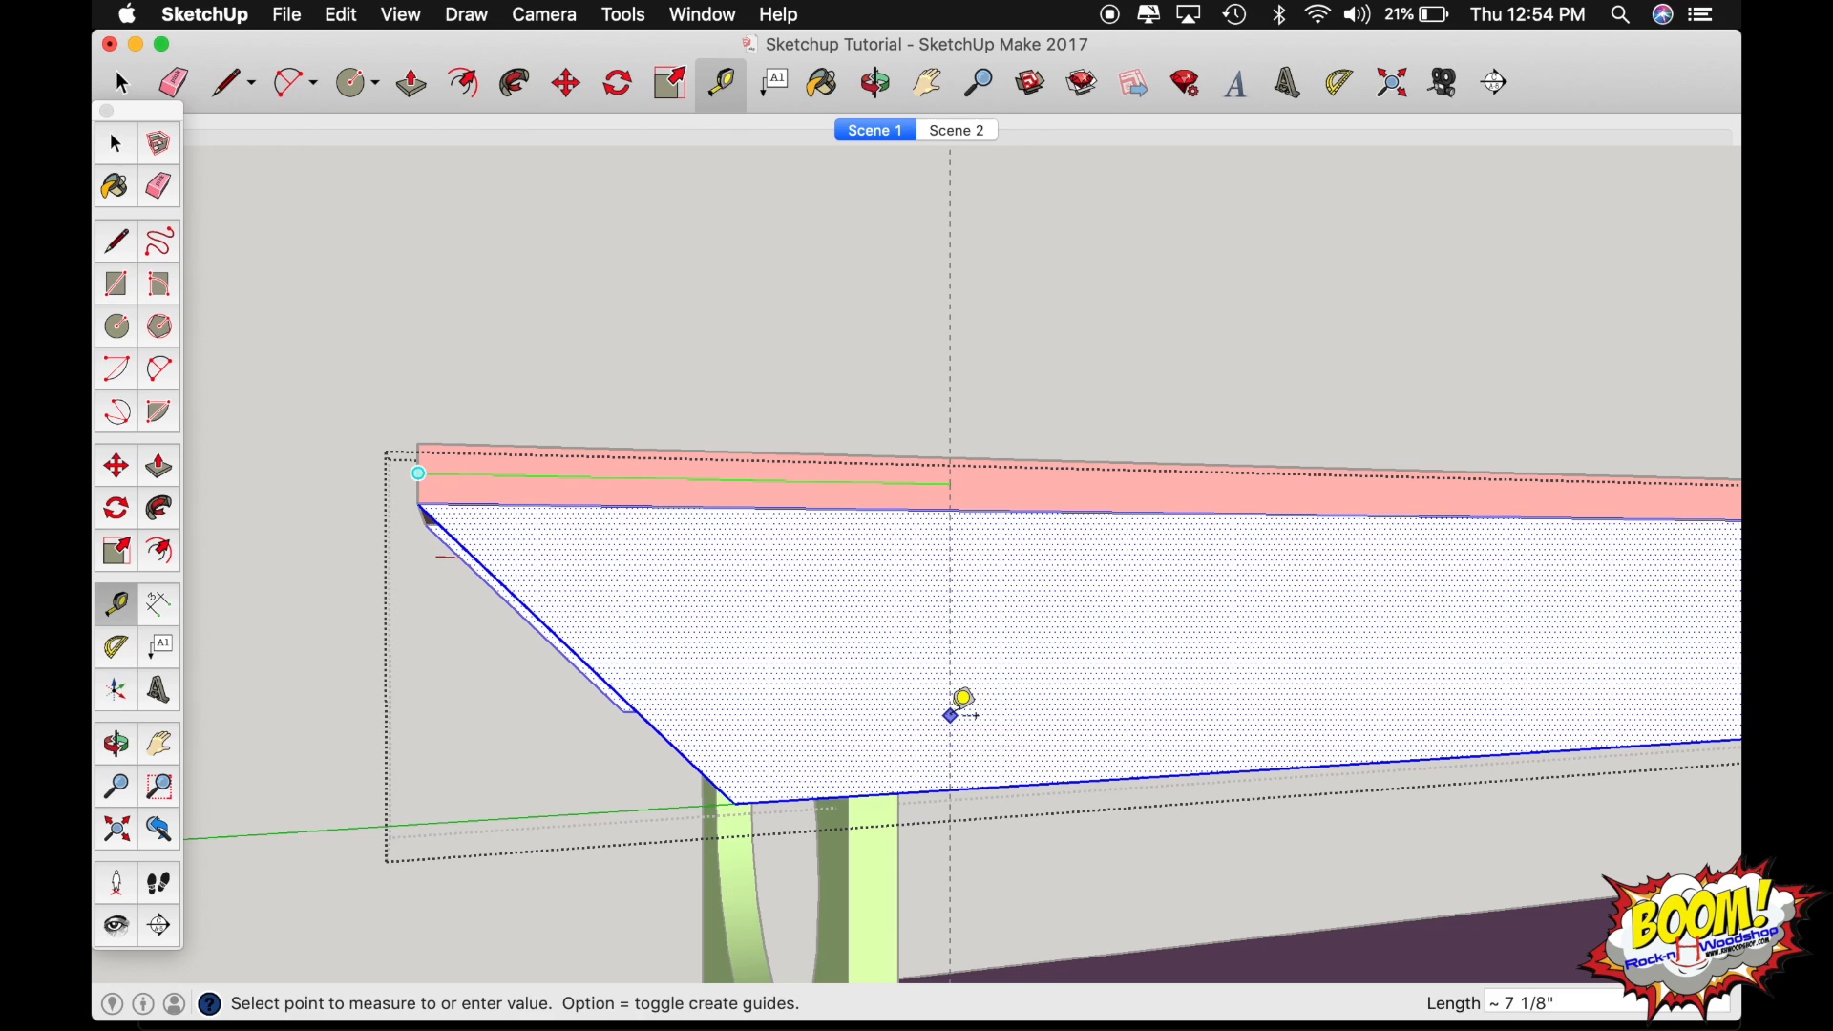
type("7")
key("Return")
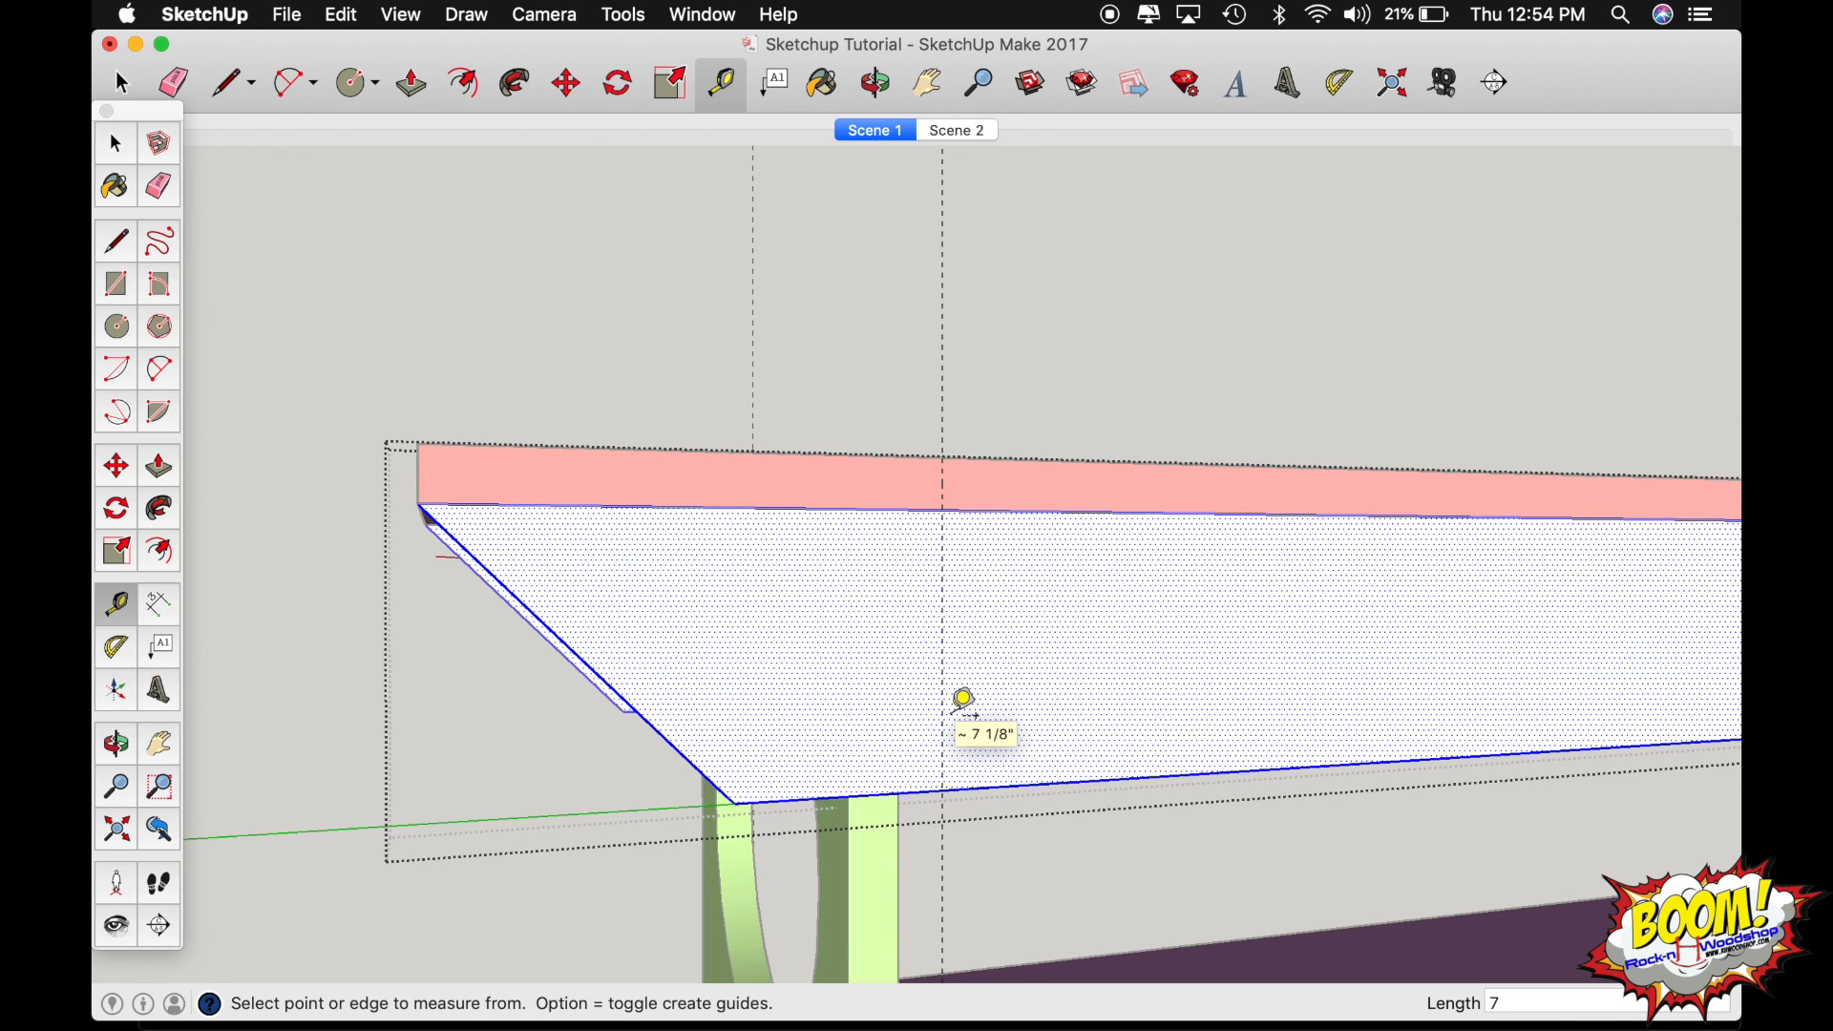
Place a lengthwise guide 2" above the rail's bottom edge and draw a circle of .5" radius where the guides cross.
left_click(988, 788)
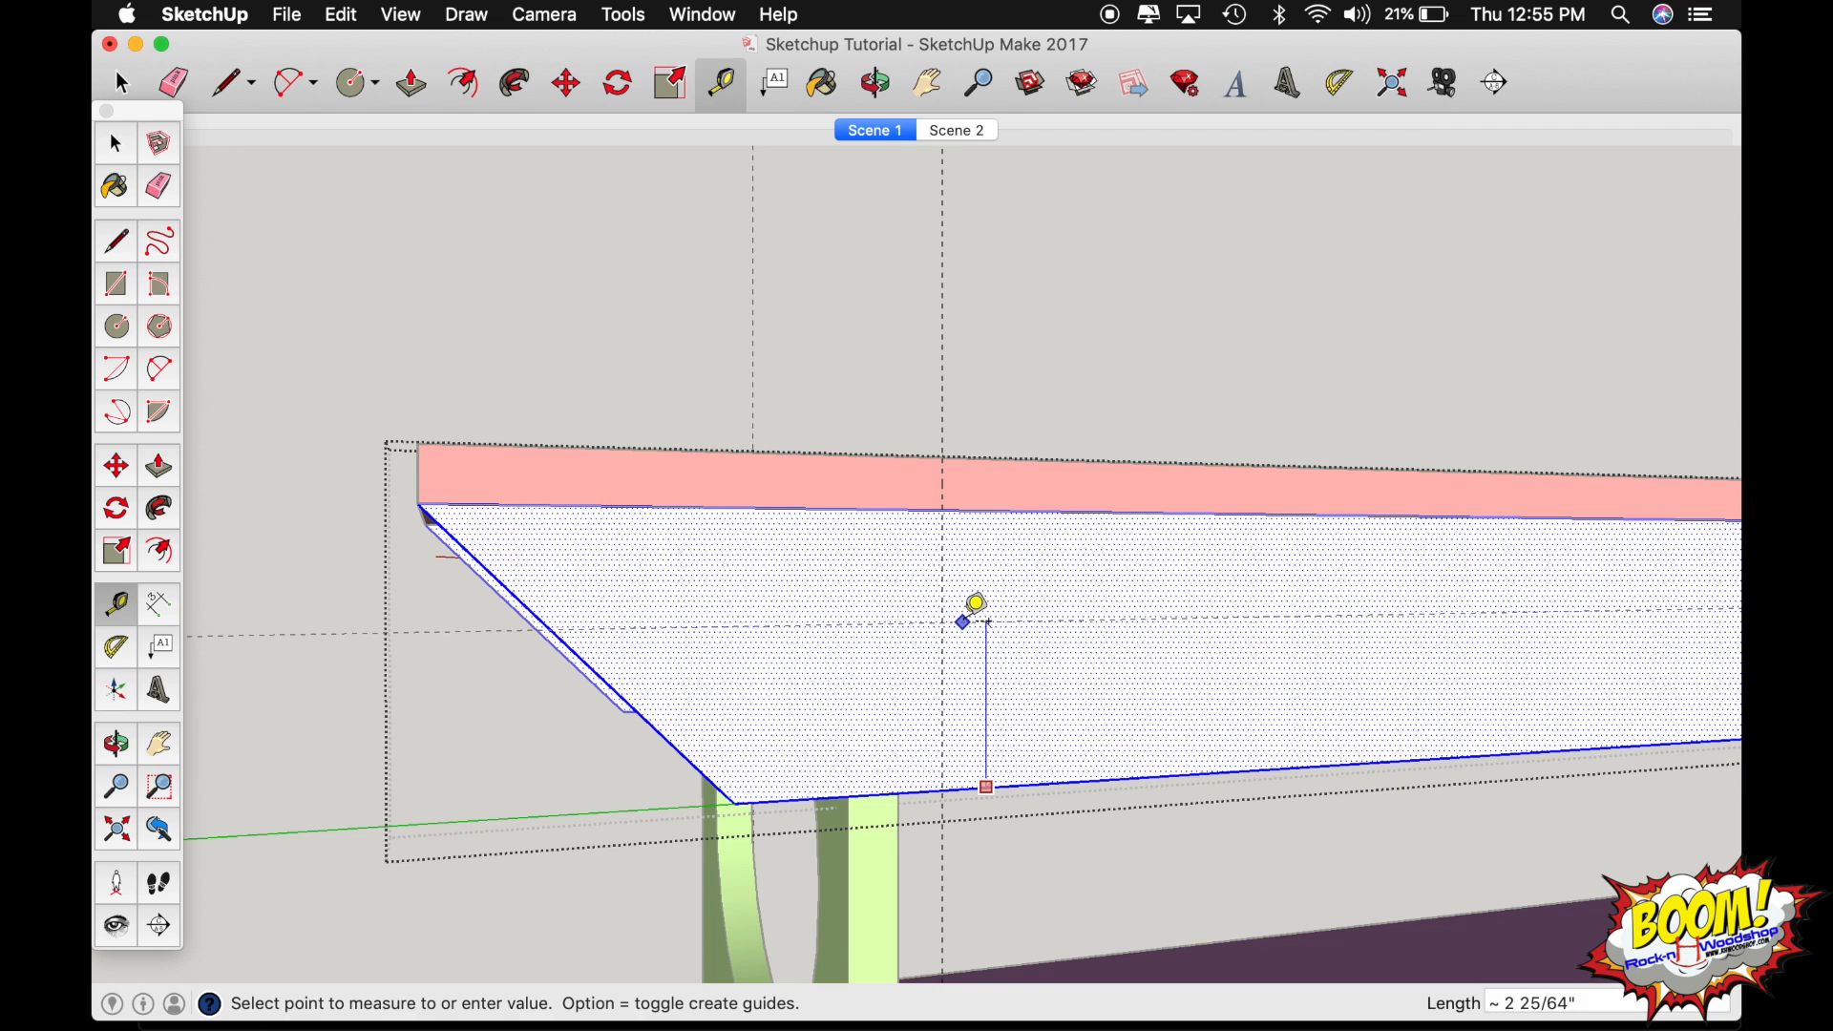
left_click(583, 659)
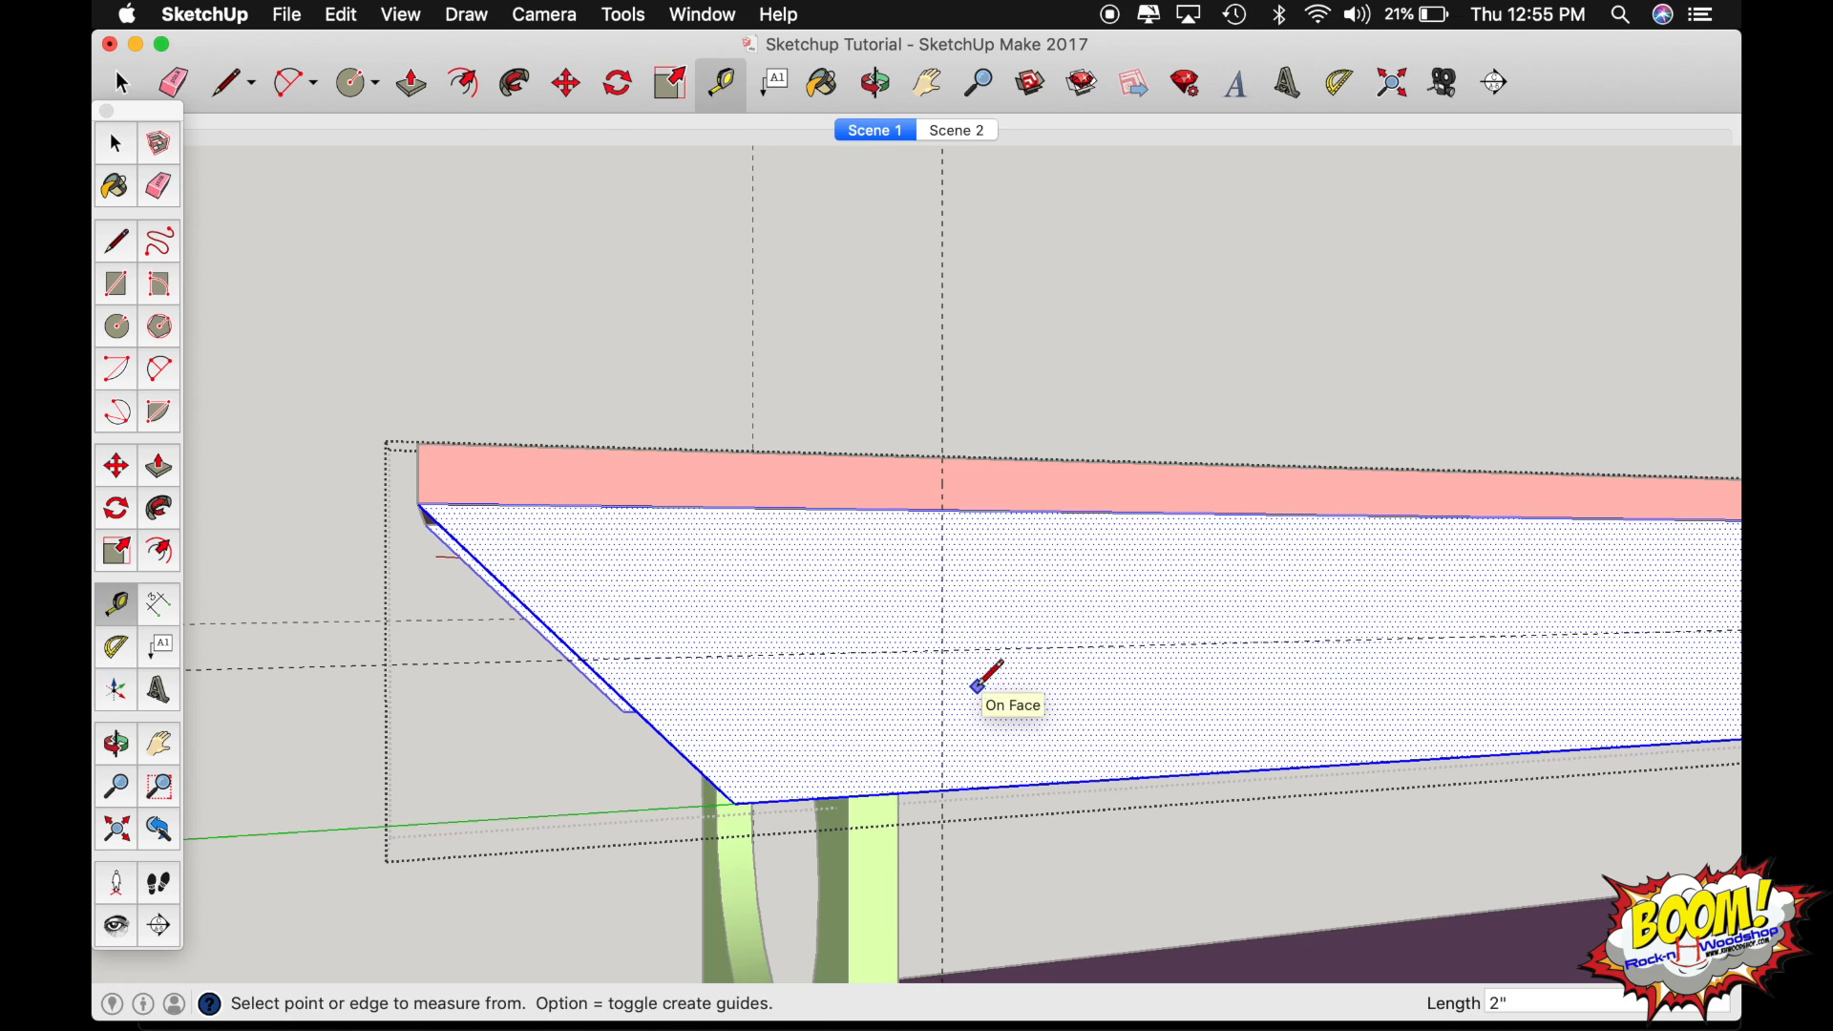
key("c")
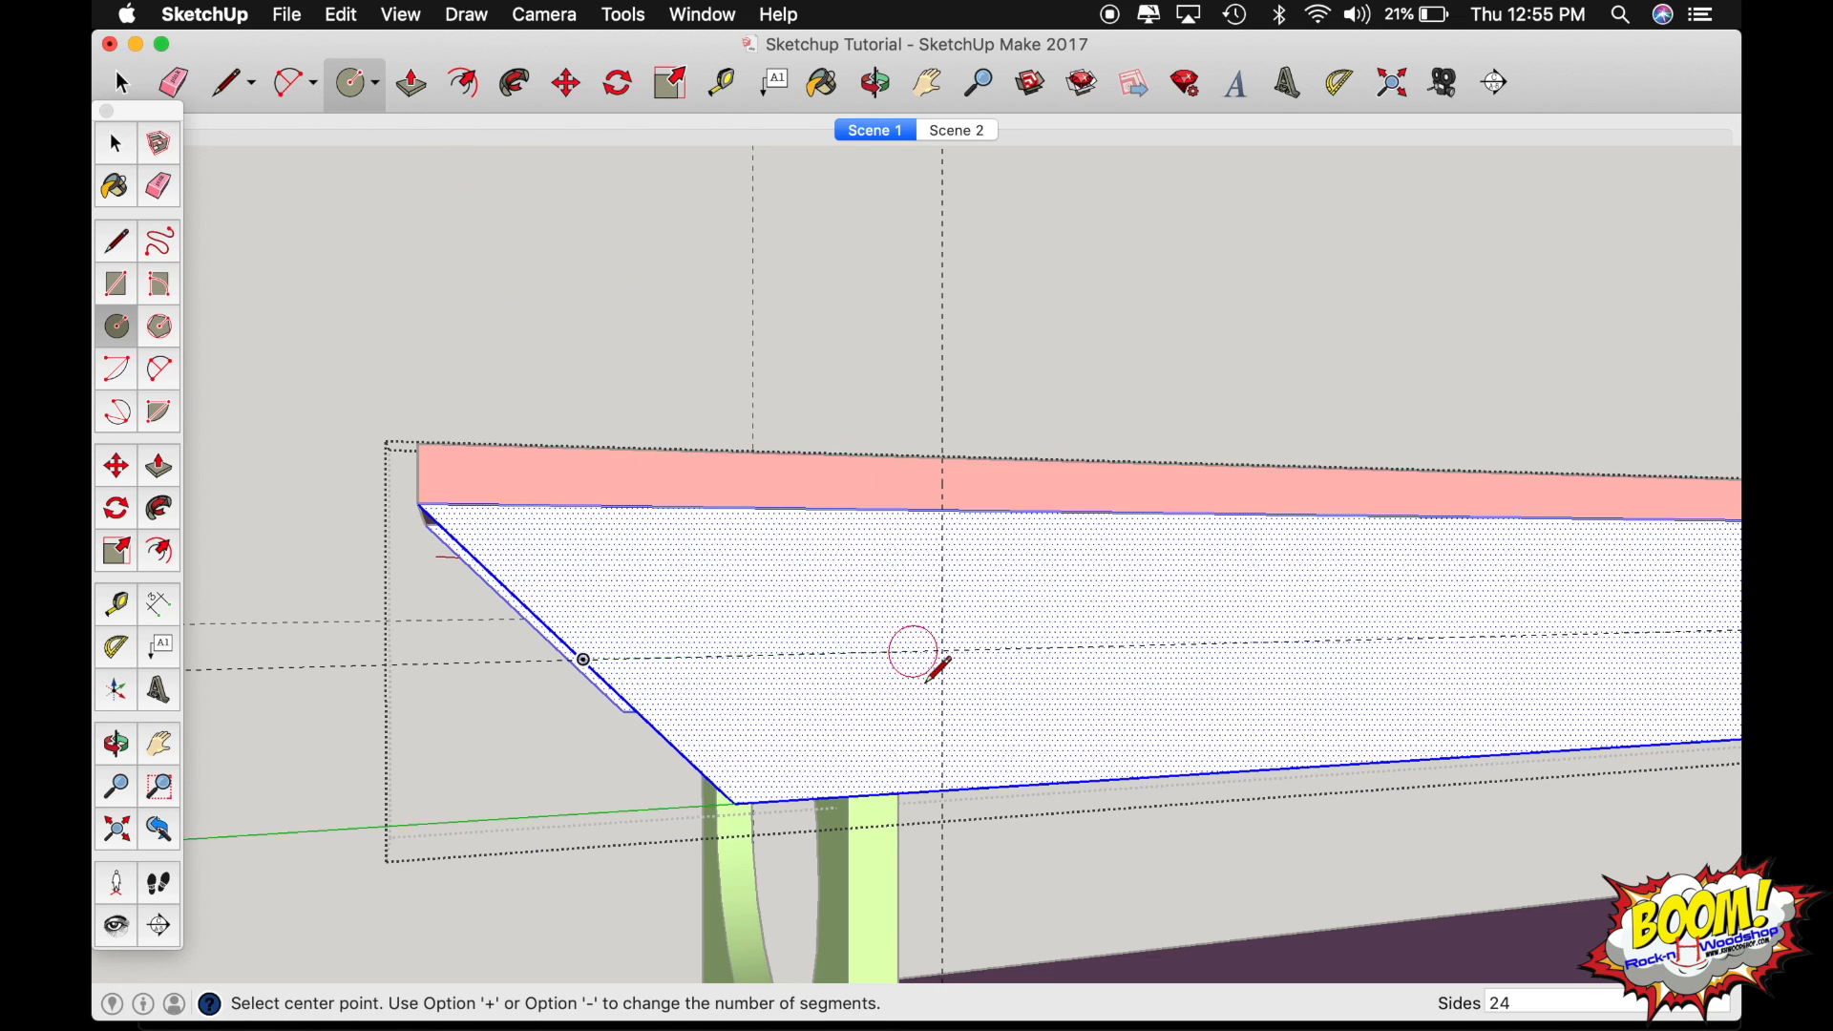
left_click(944, 649)
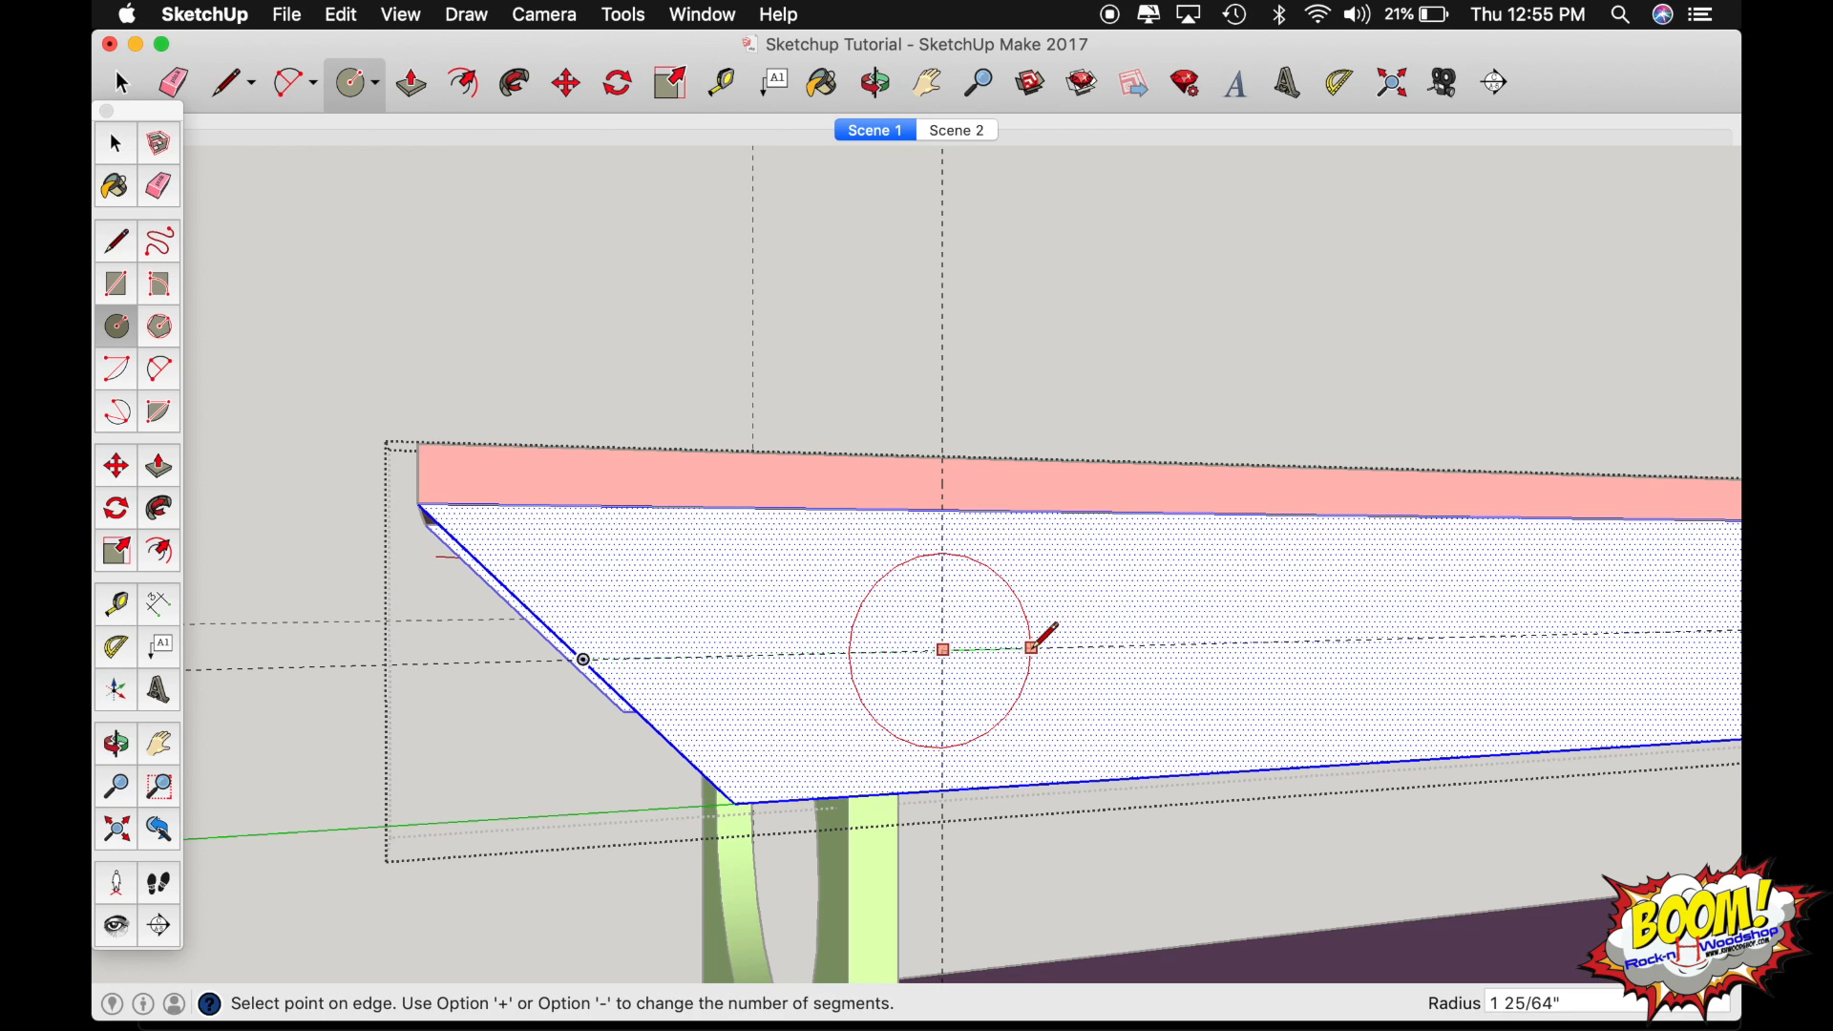
type(".5")
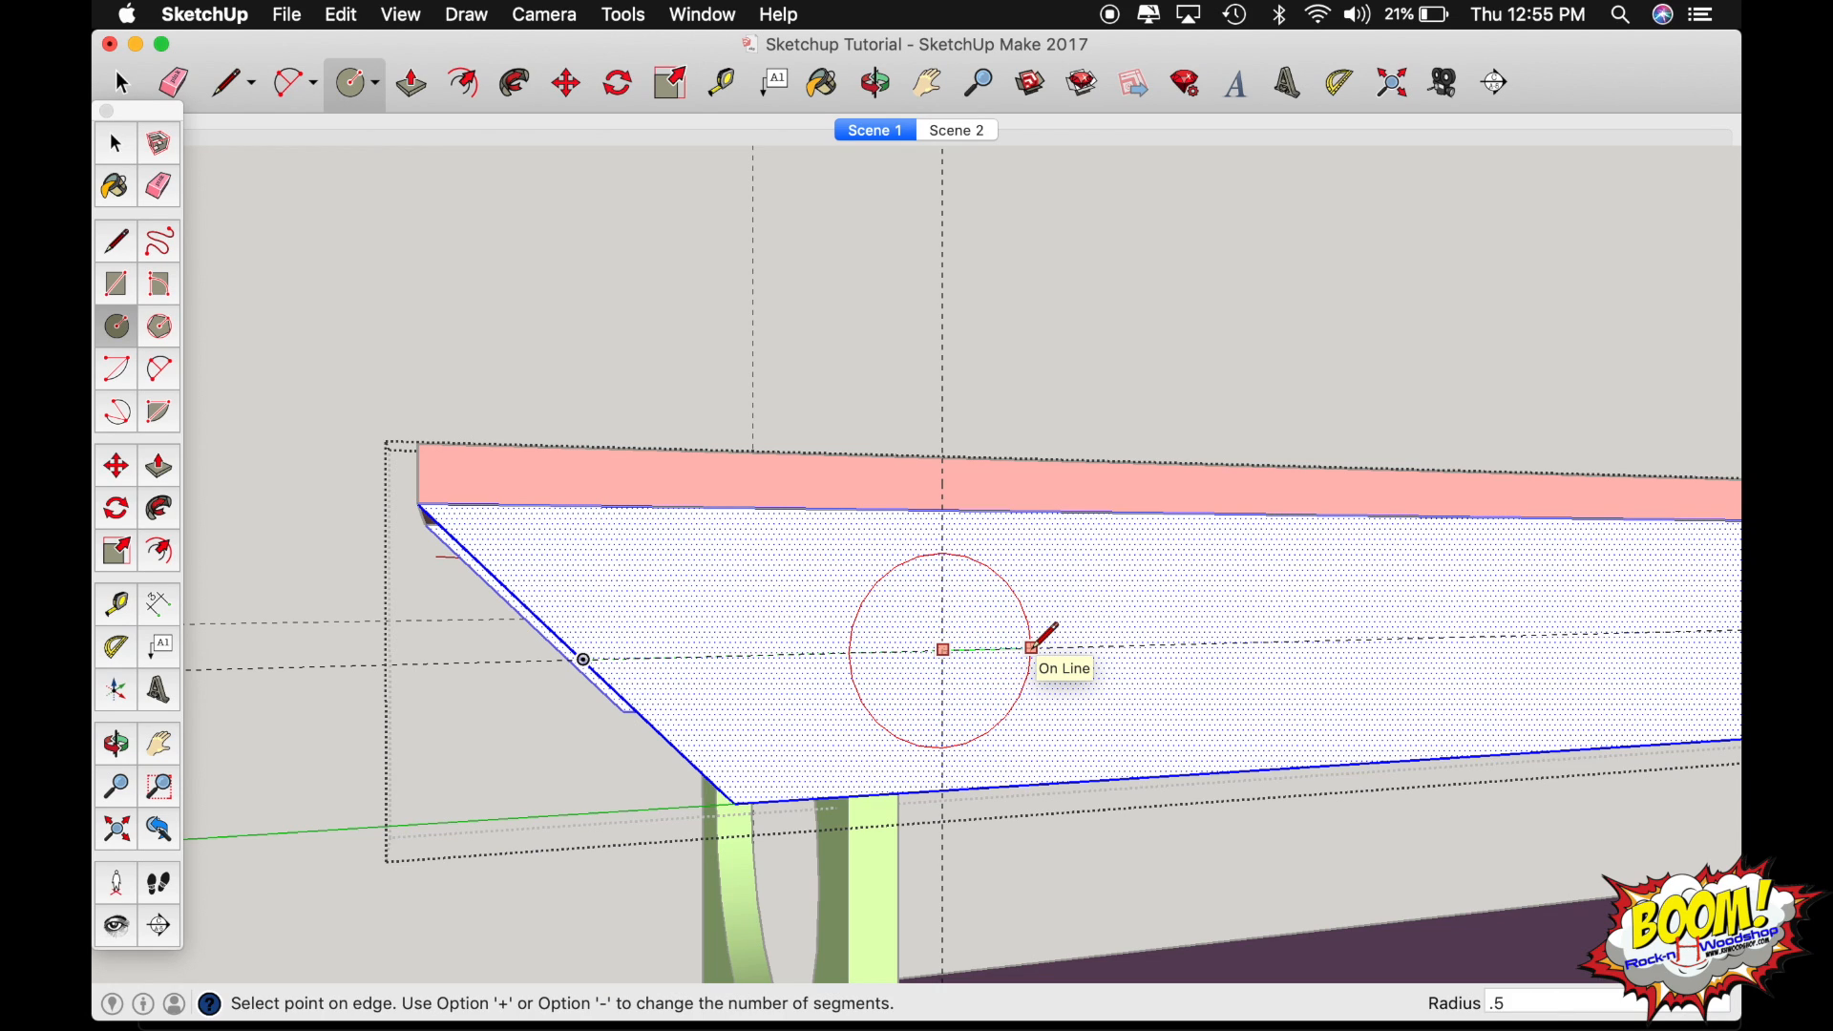
key("Return")
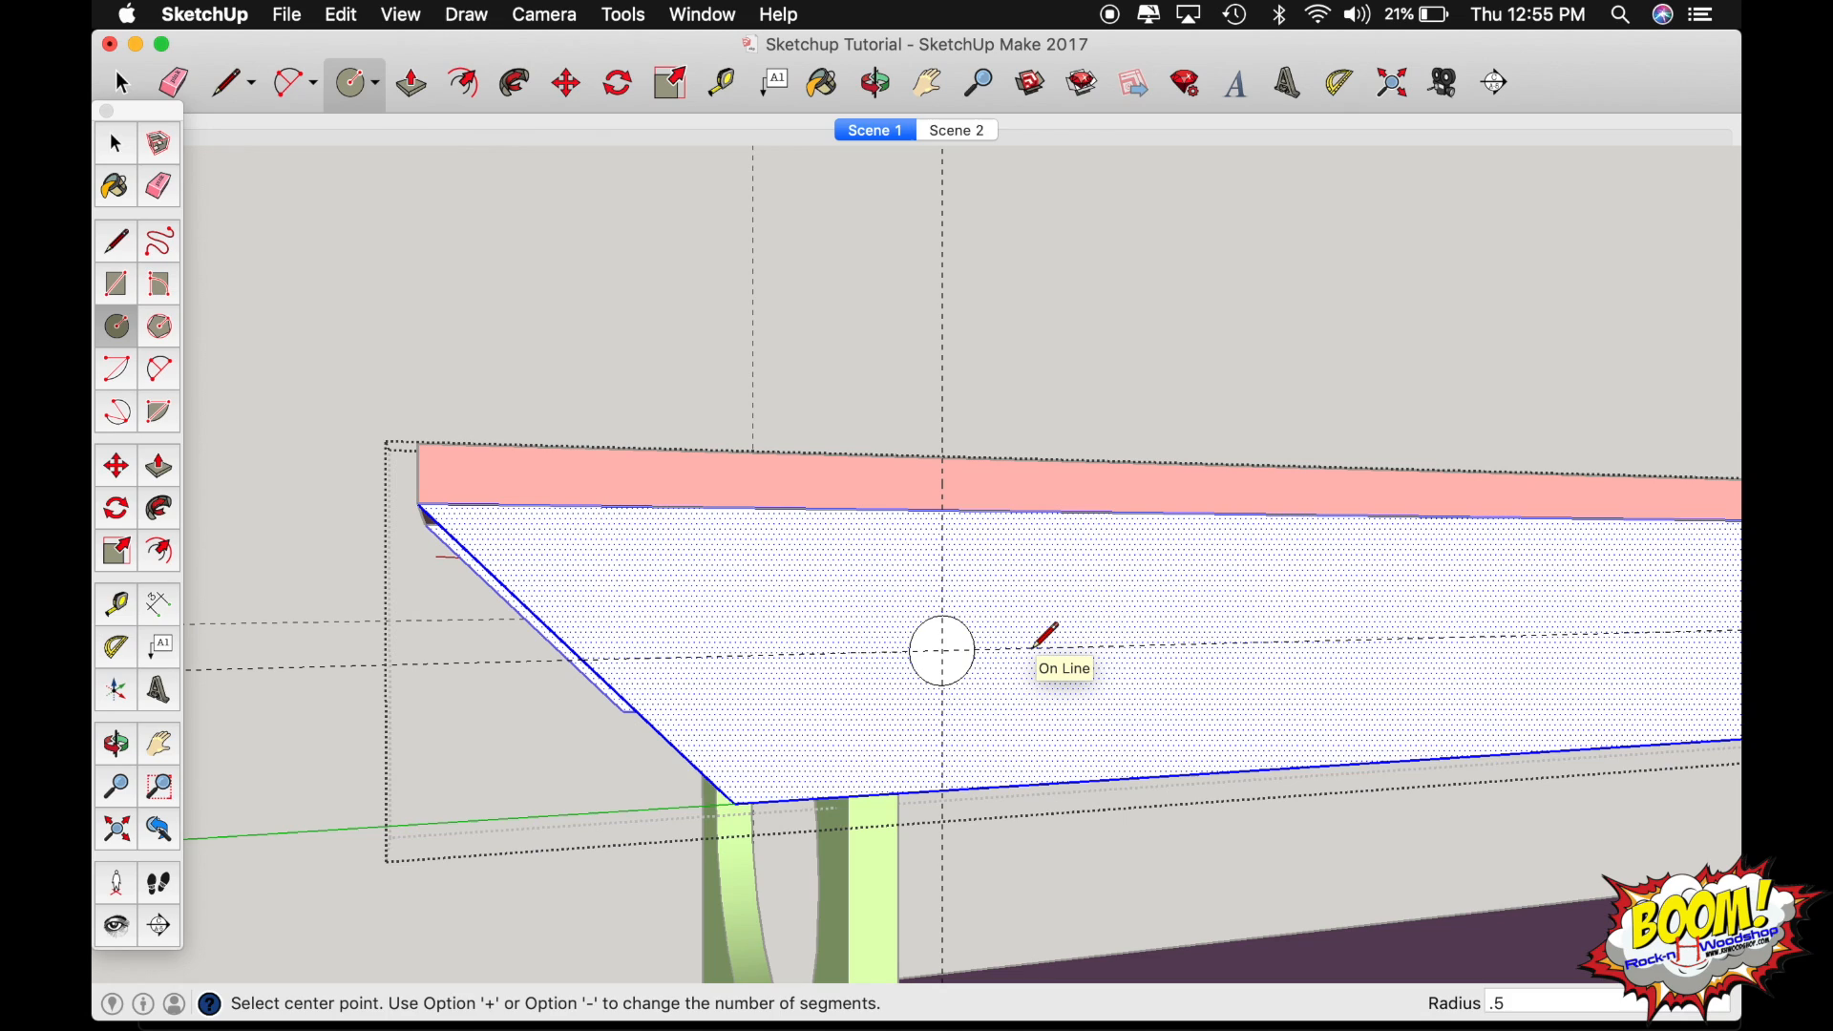
Copy the circle along the rail's lengthwise guide at 2" spacing to make an array of 15 copies.
key("space")
left_click(972, 636)
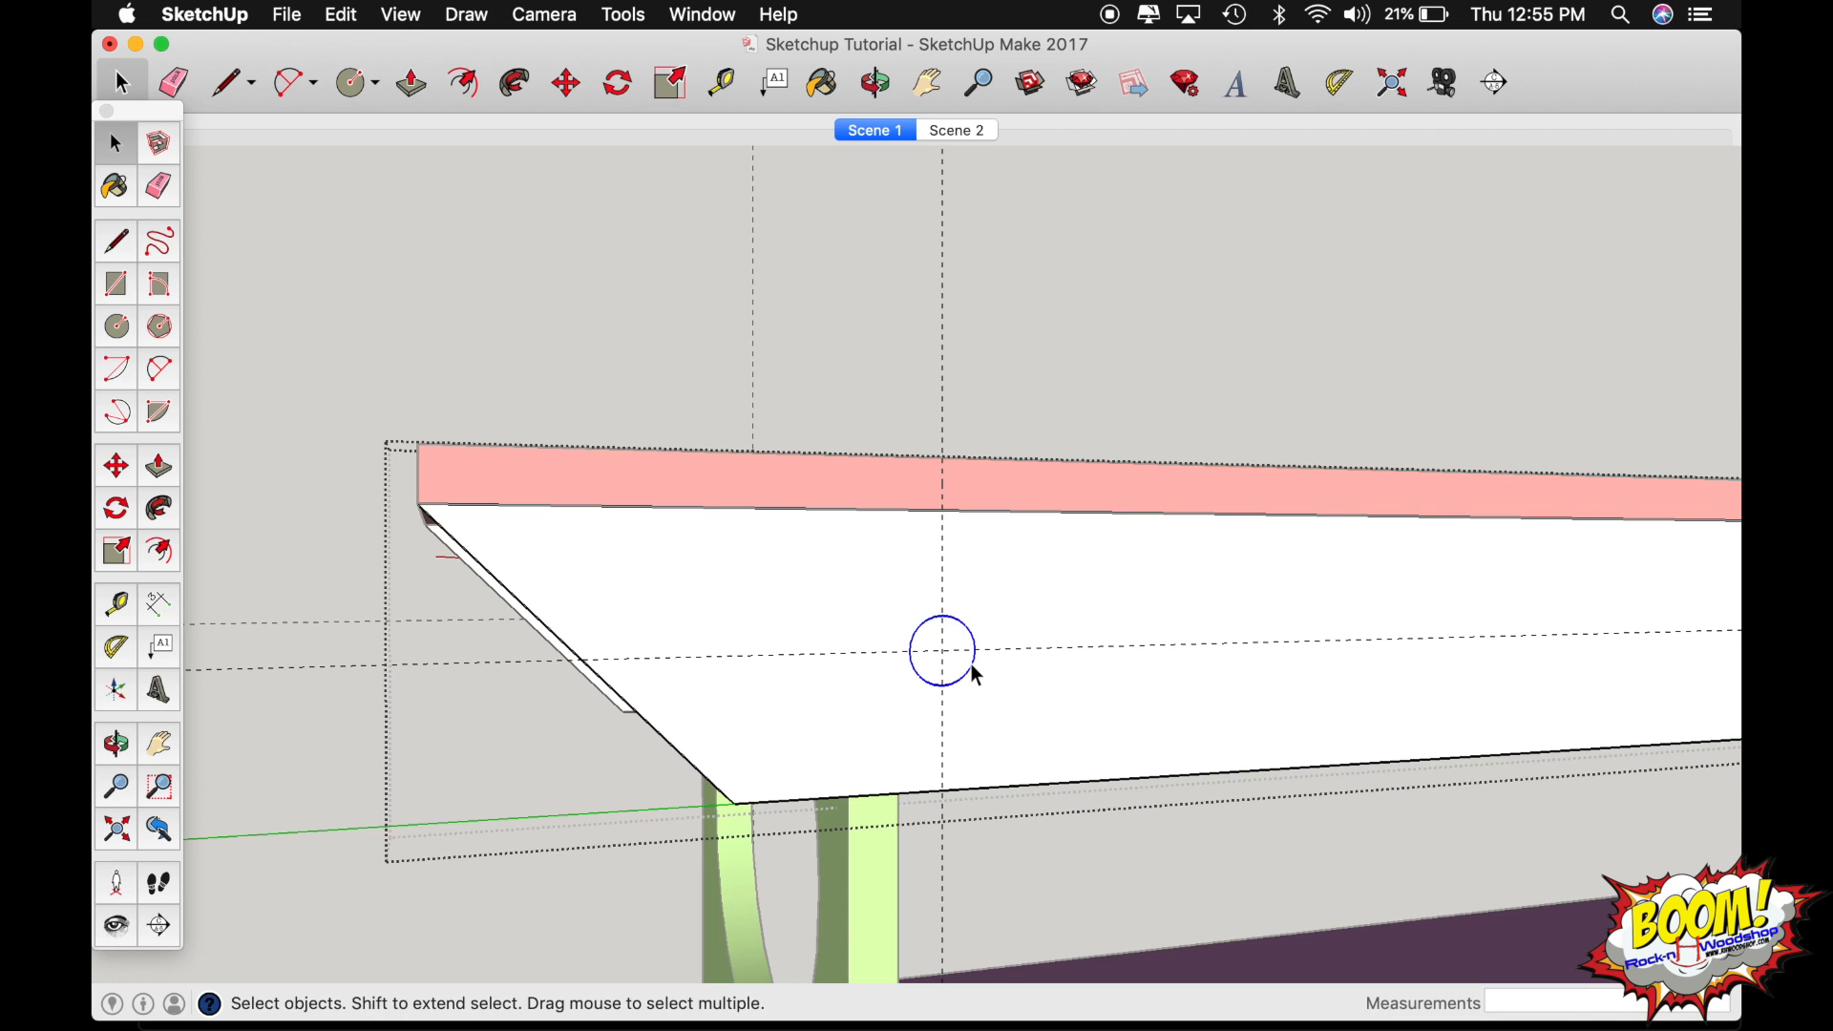
key("m")
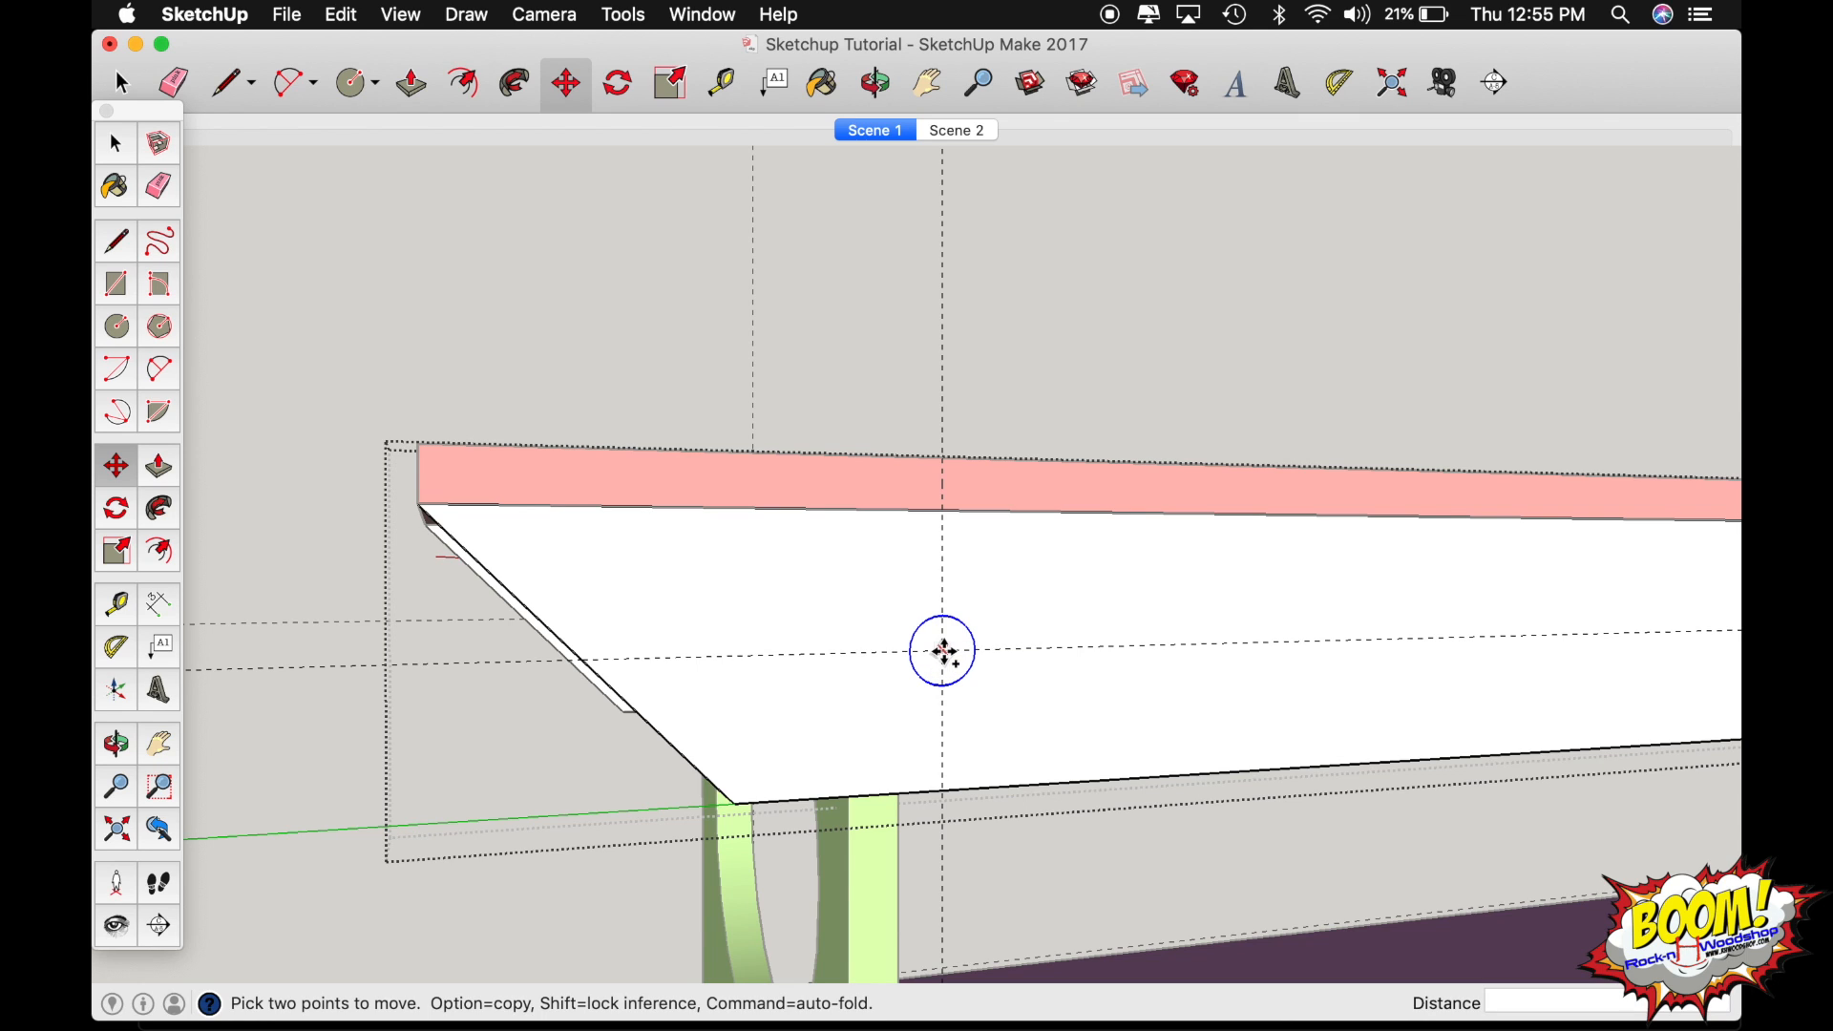
left_click(944, 652, "alt")
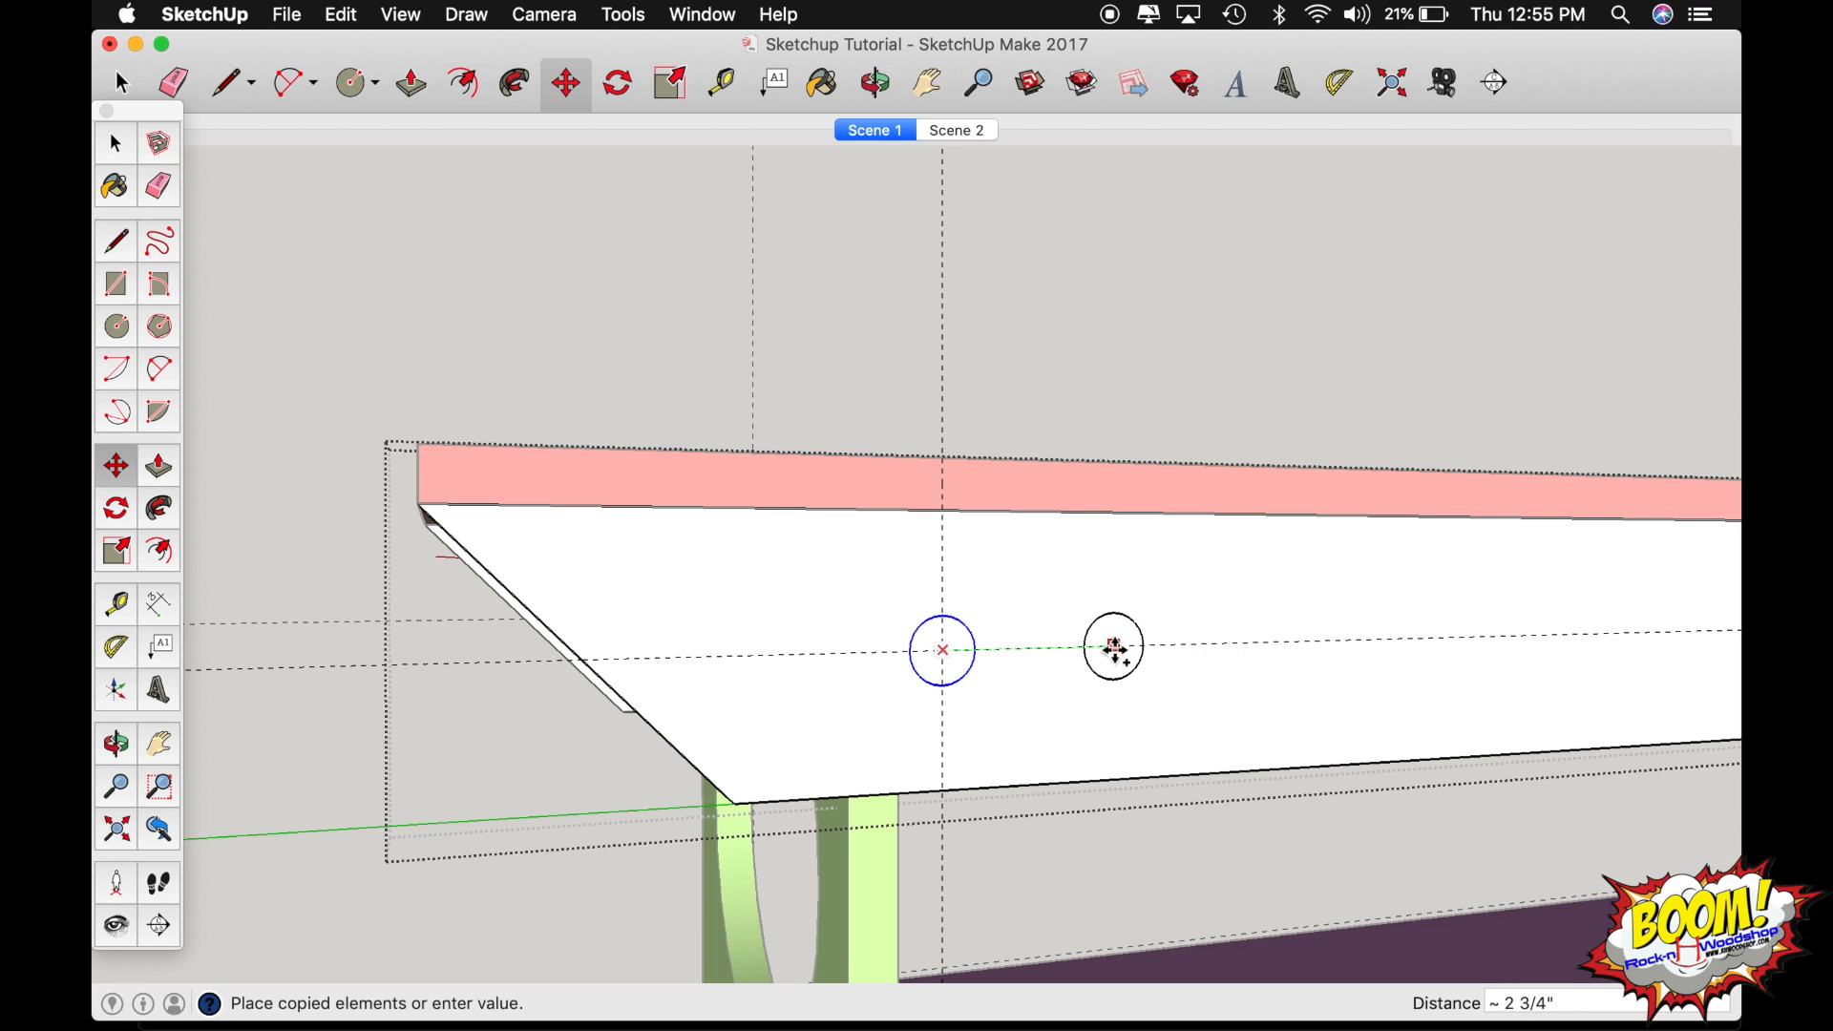
type("2")
key("Return")
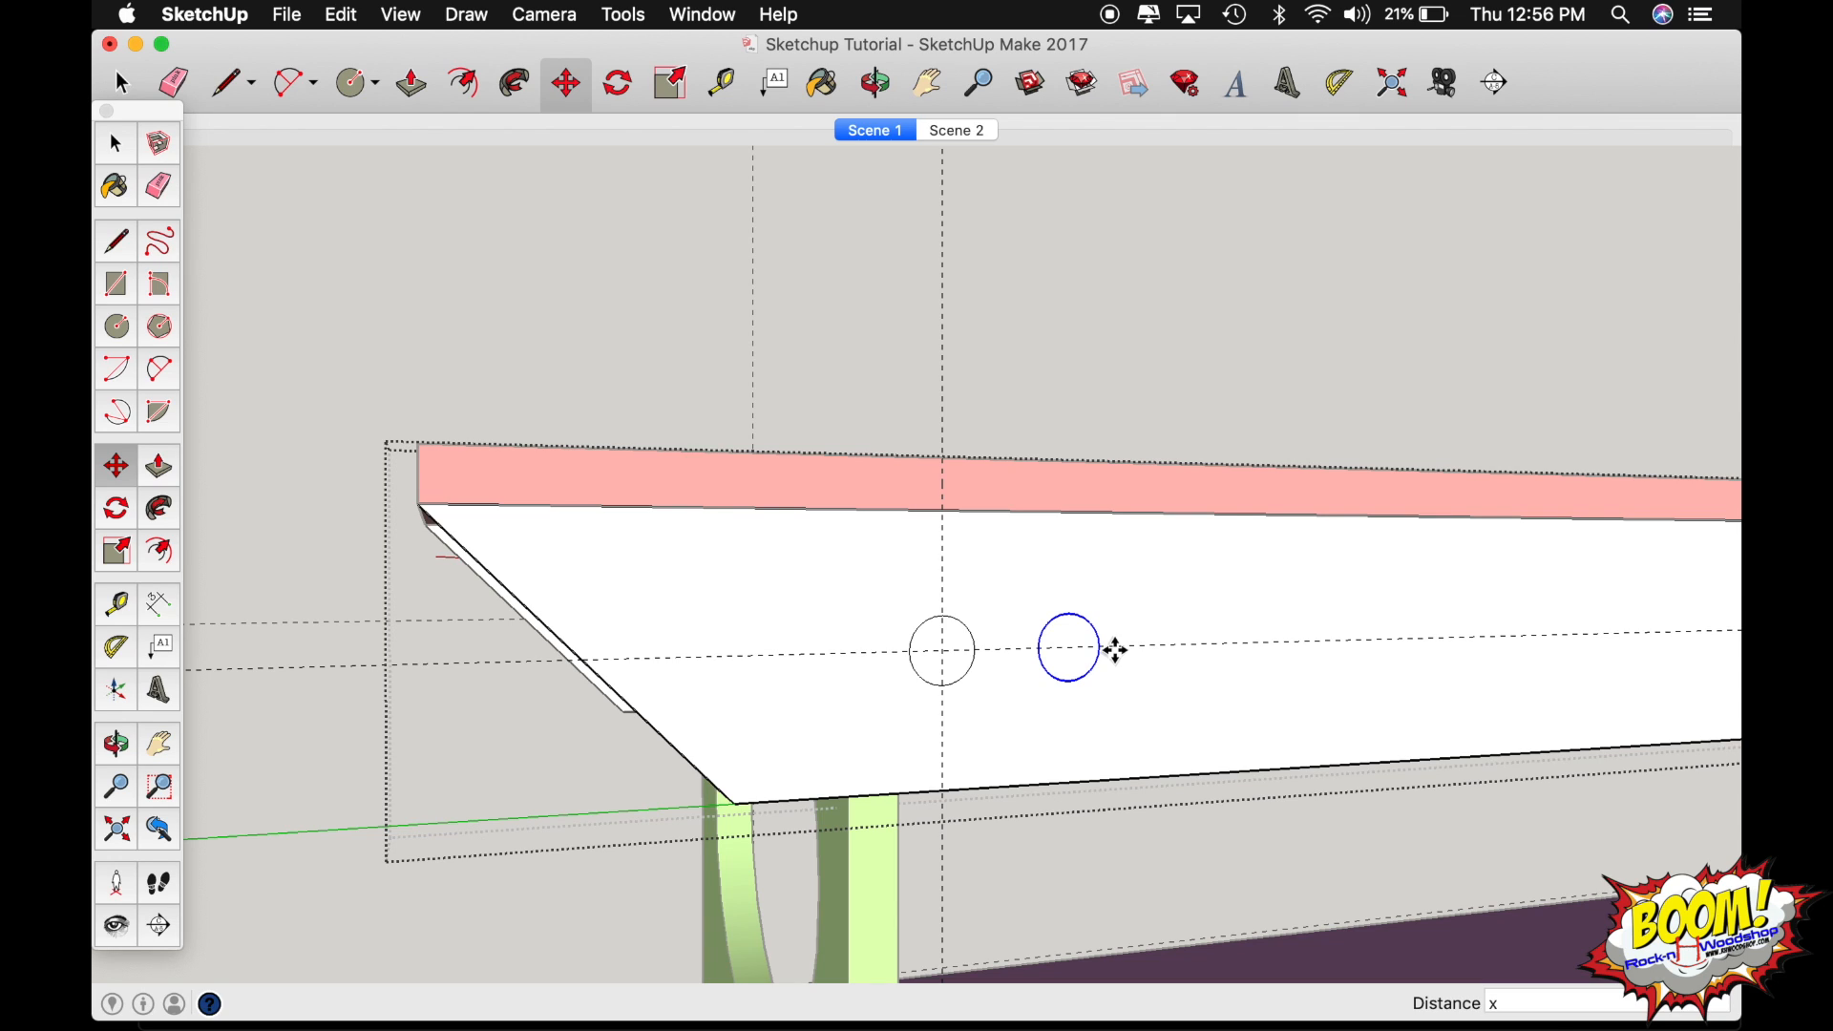
type("5")
key("Return")
Examine the row of circles along the white side rail from several angles and up close at the first circle.
key("o")
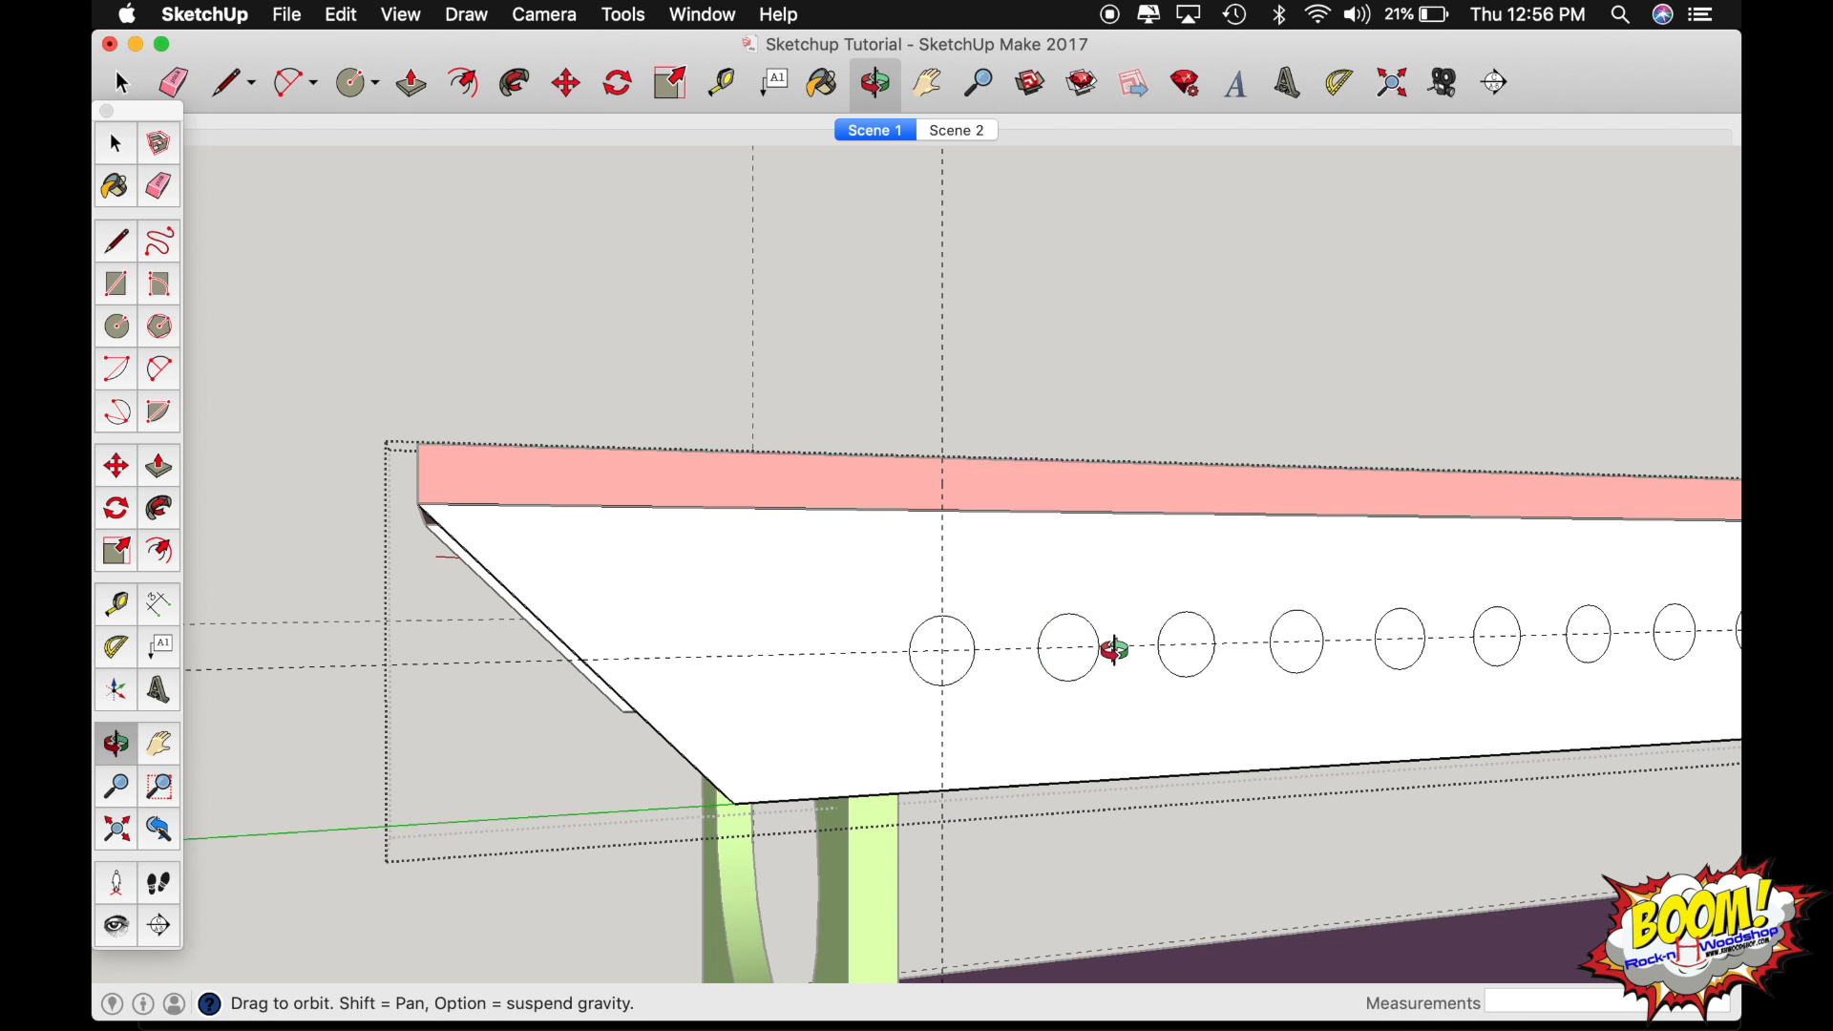
left_click_drag(1231, 659, 1238, 659)
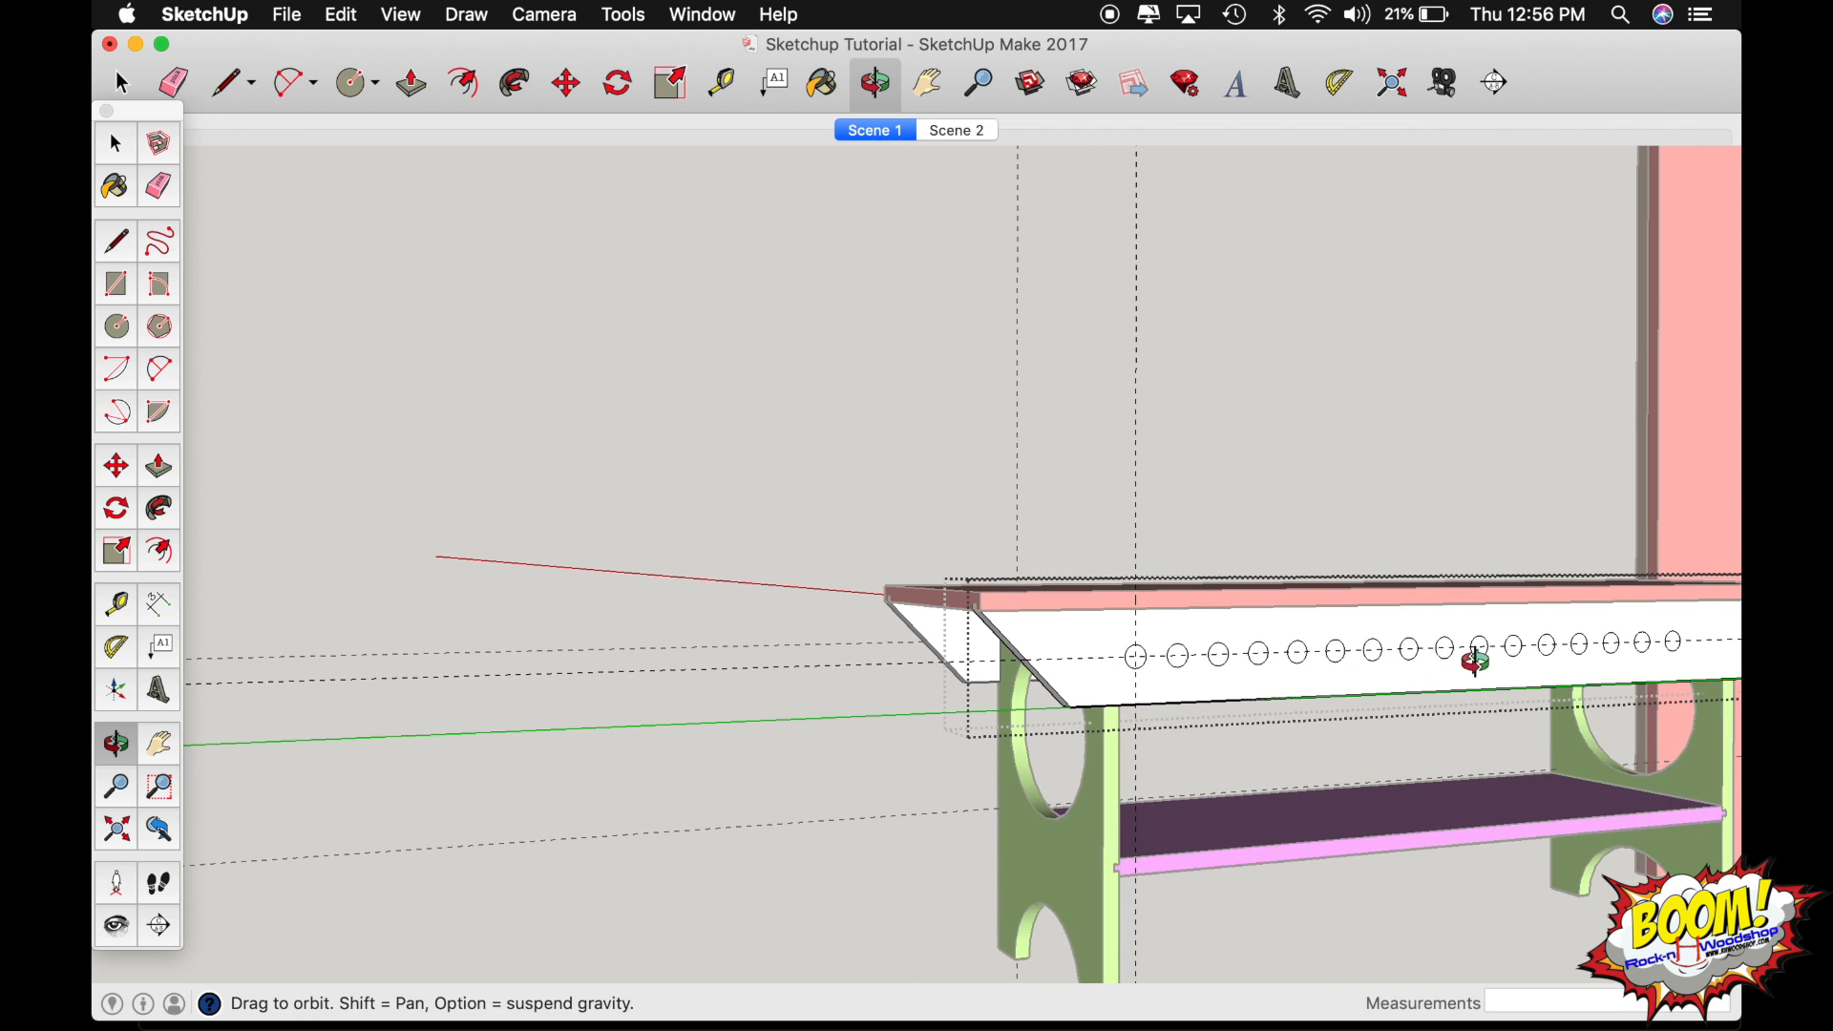
left_click_drag(1473, 655, 970, 661)
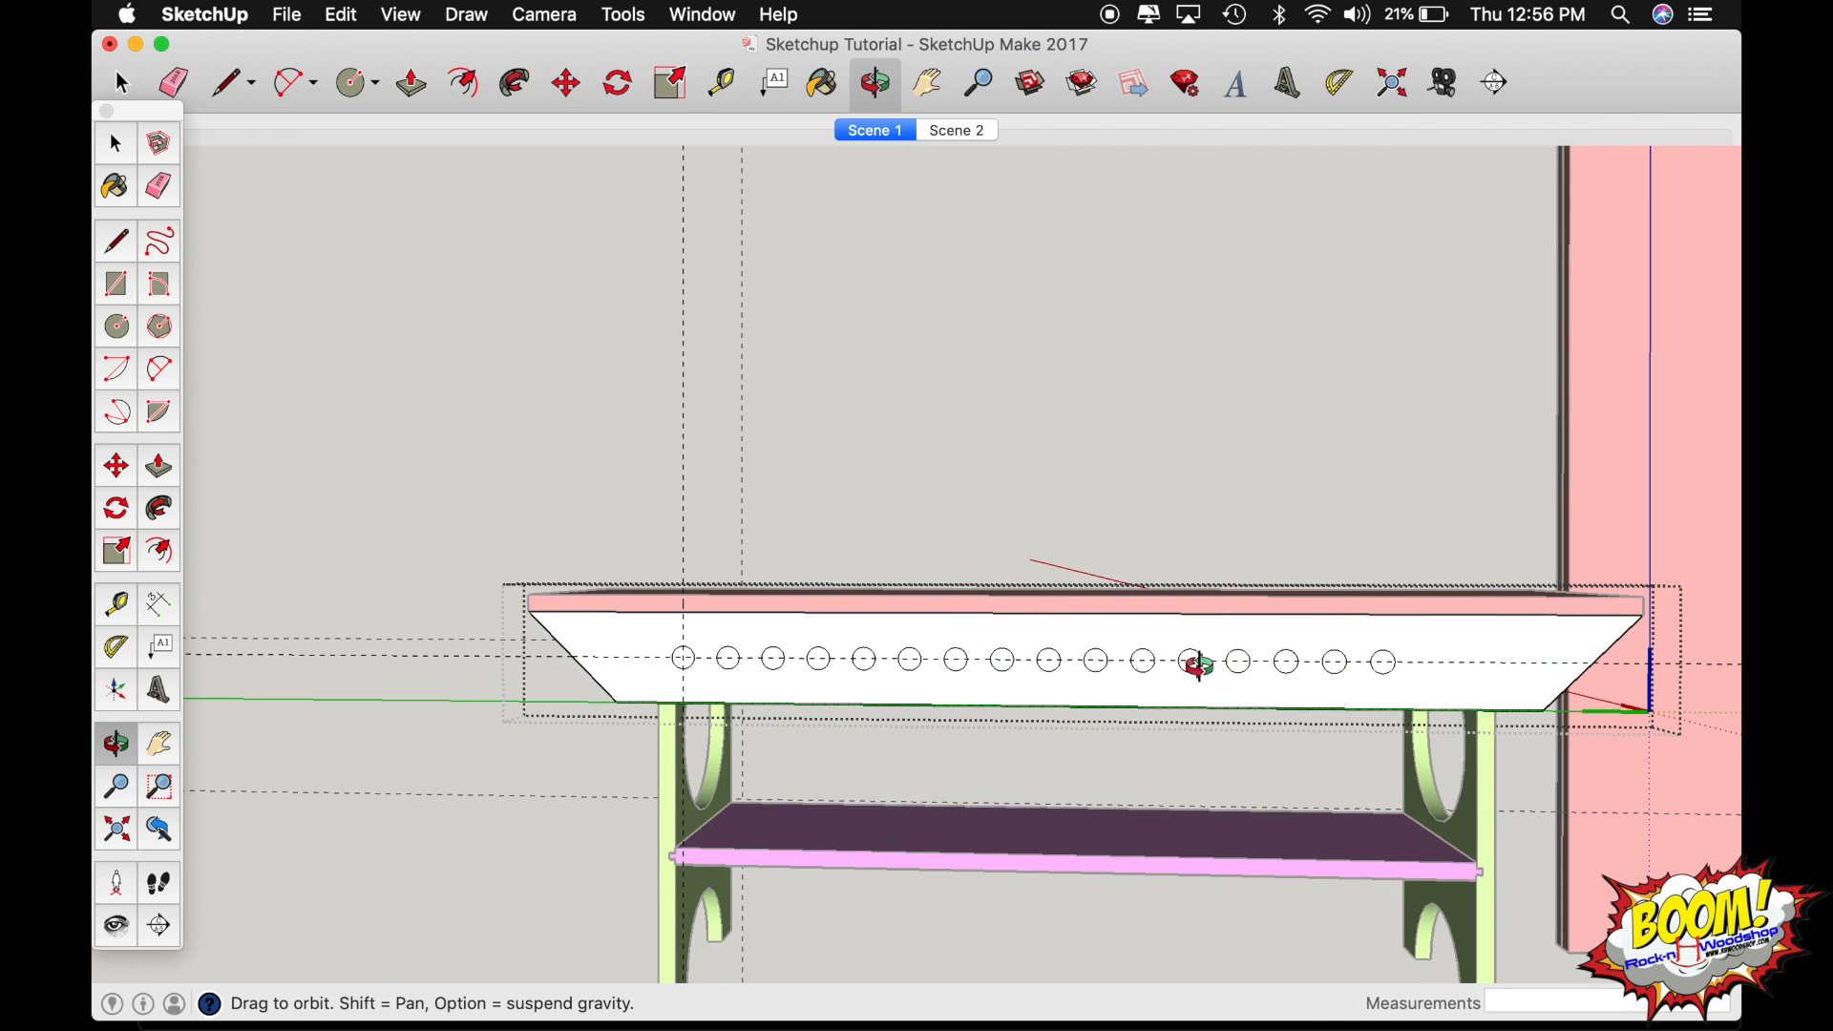
left_click_drag(676, 650, 974, 655)
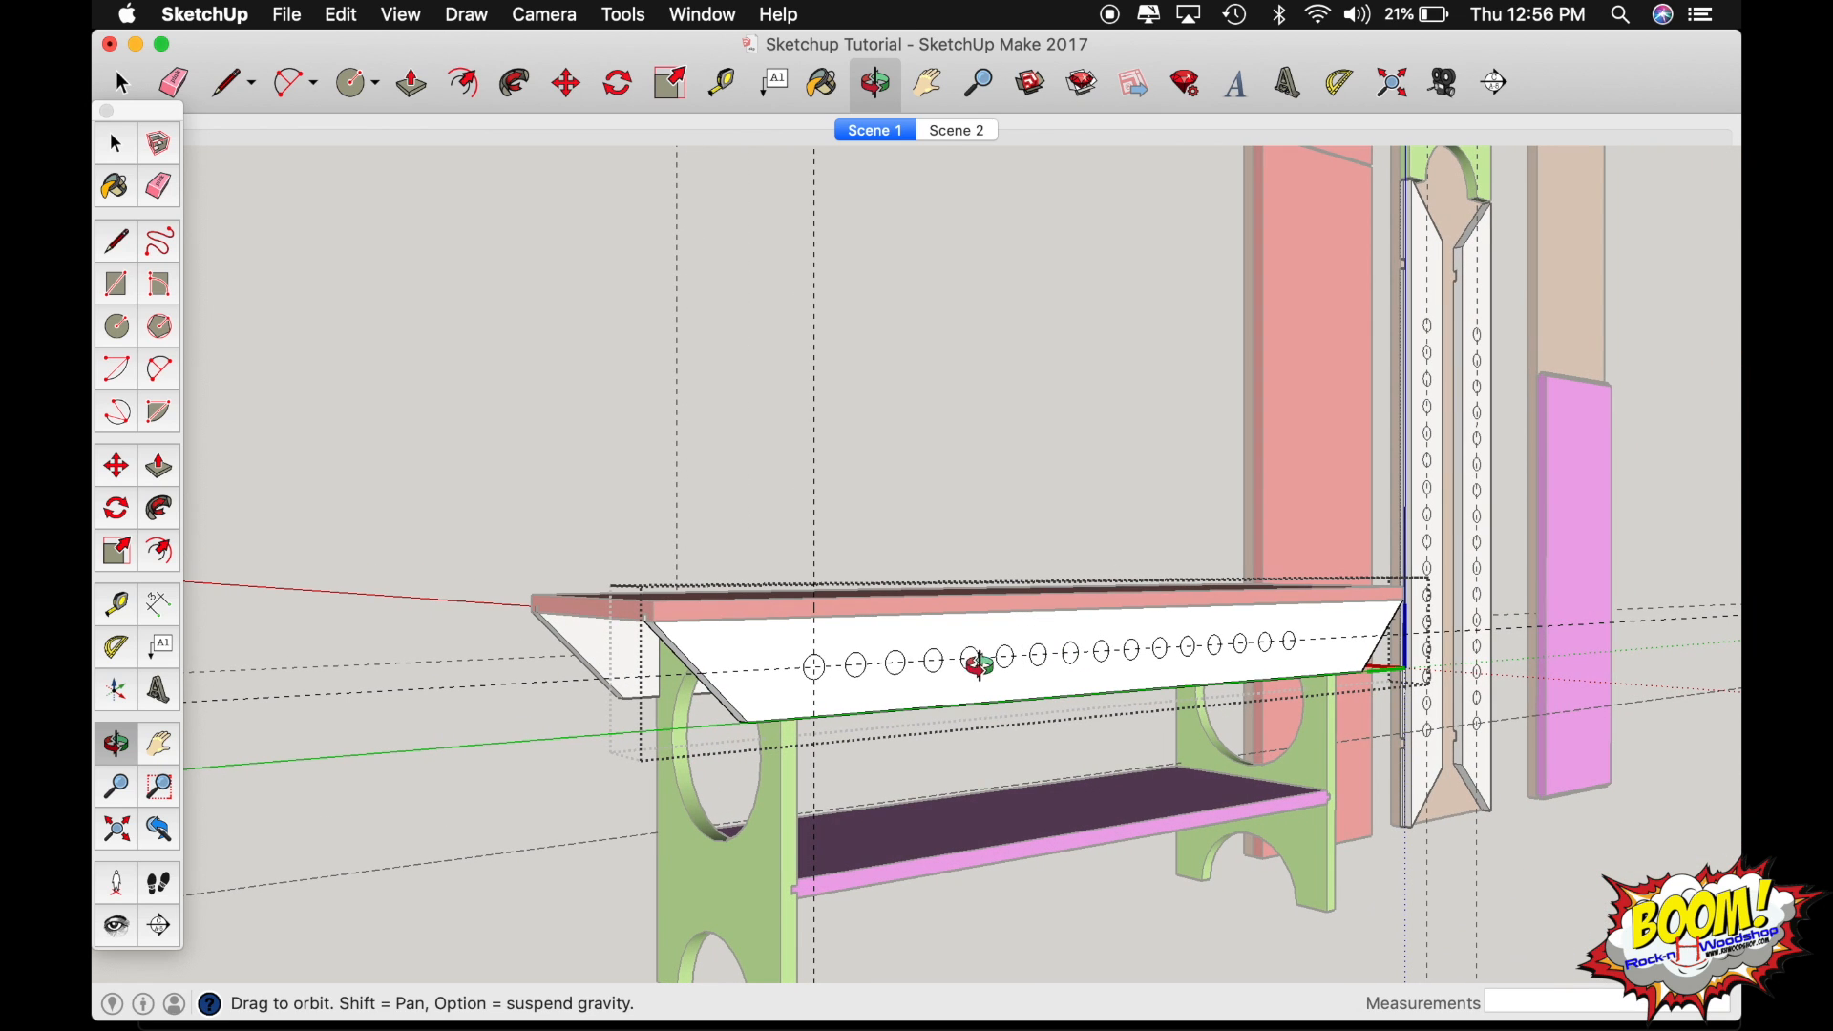
scroll(811, 659, "up", 6)
key("space")
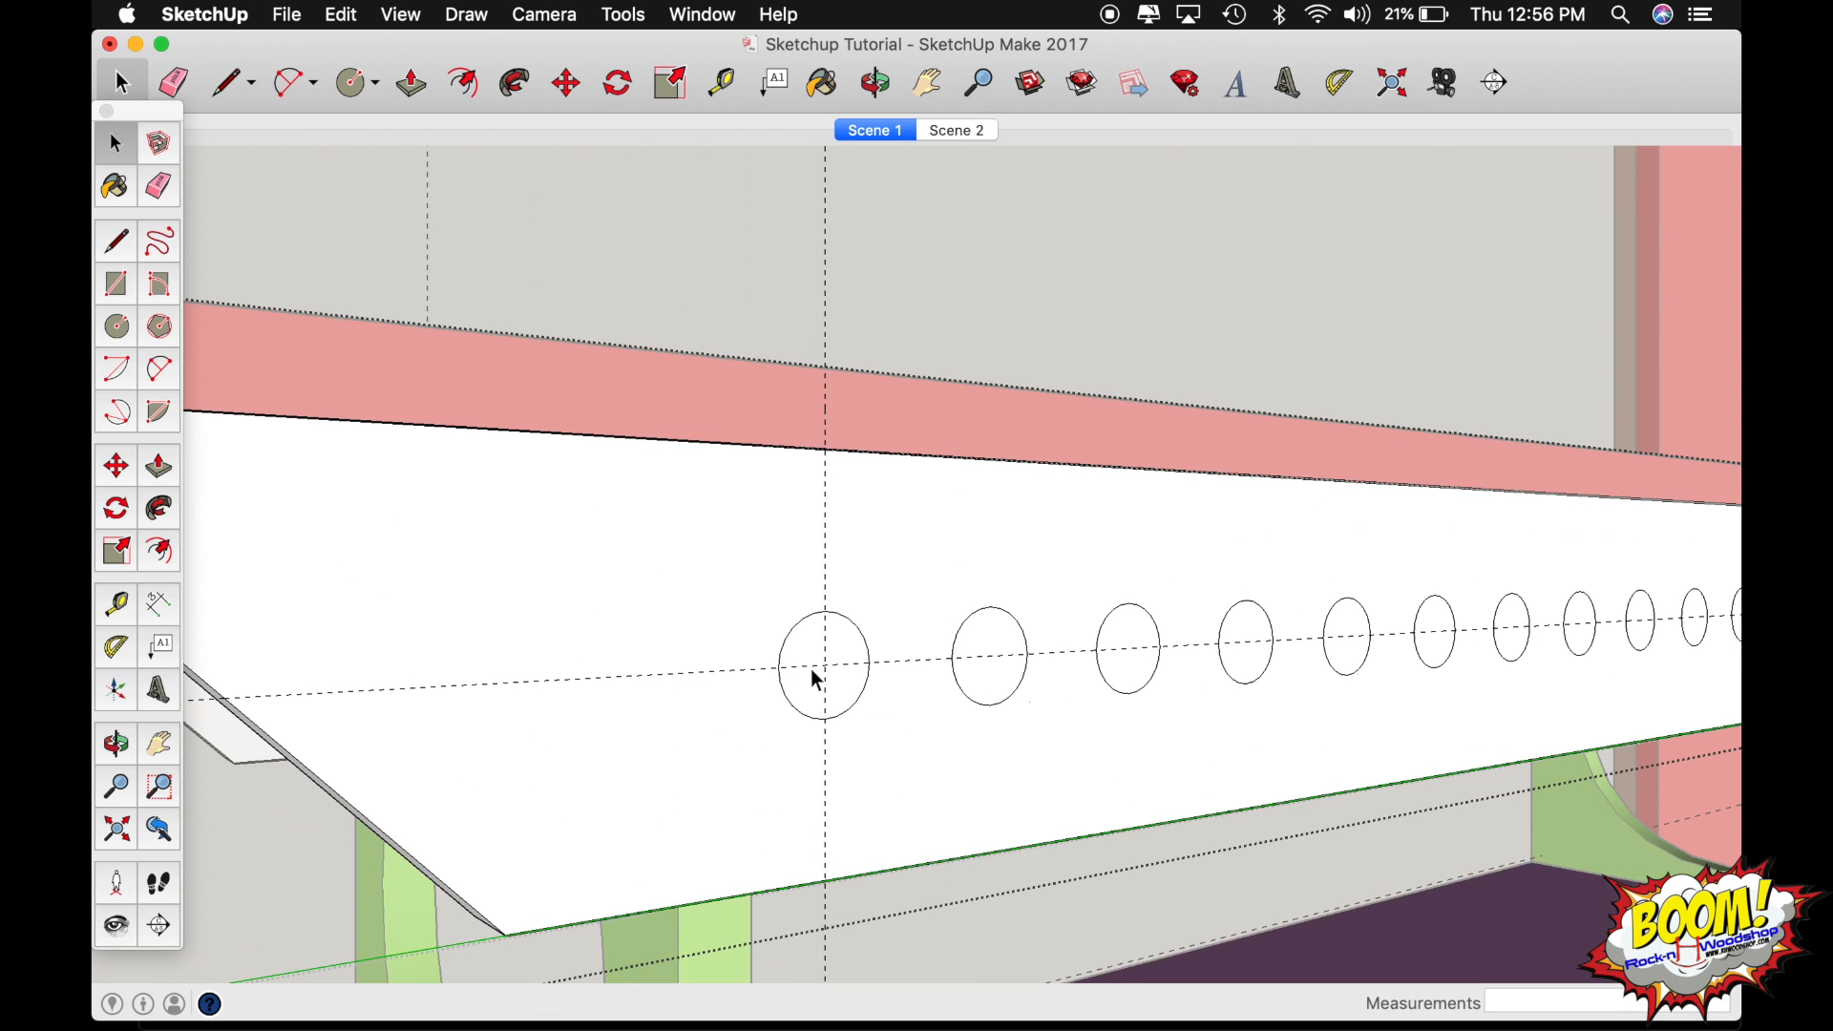
Push the first circle on the white side rail inward by .75" to cut a hole.
double_click(805, 682)
key("p")
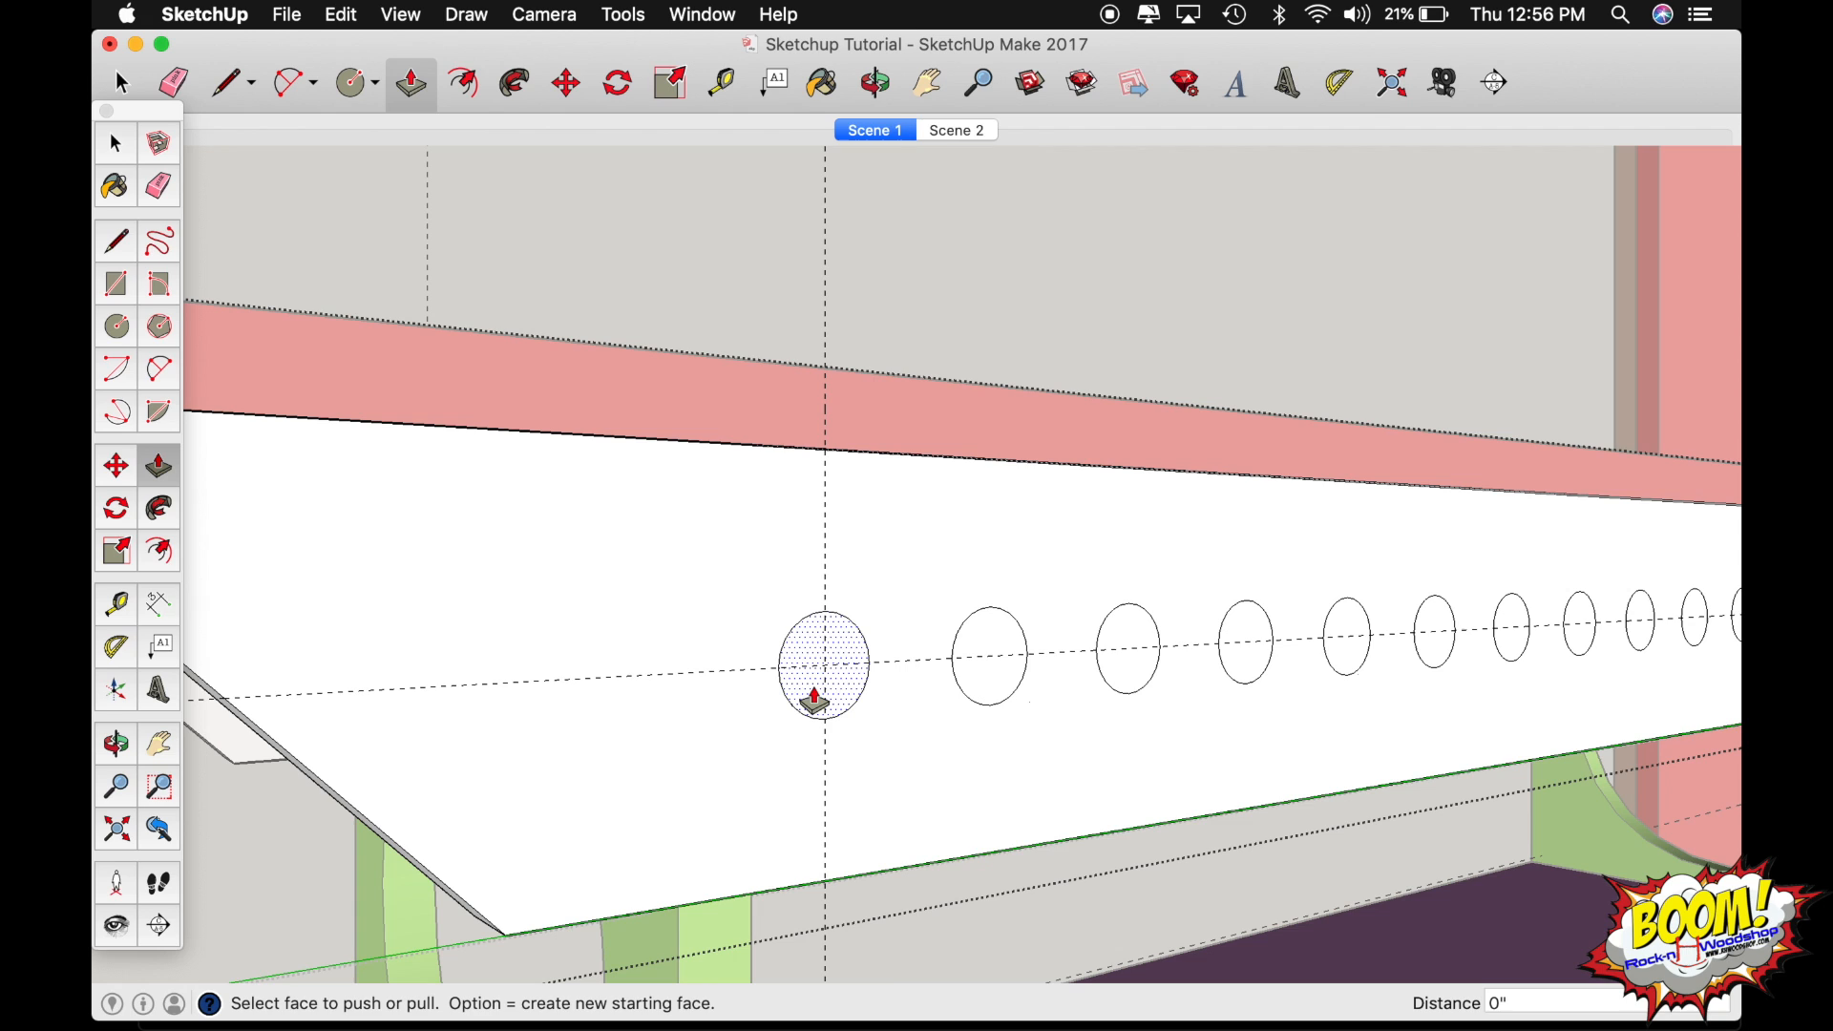
left_click(805, 687)
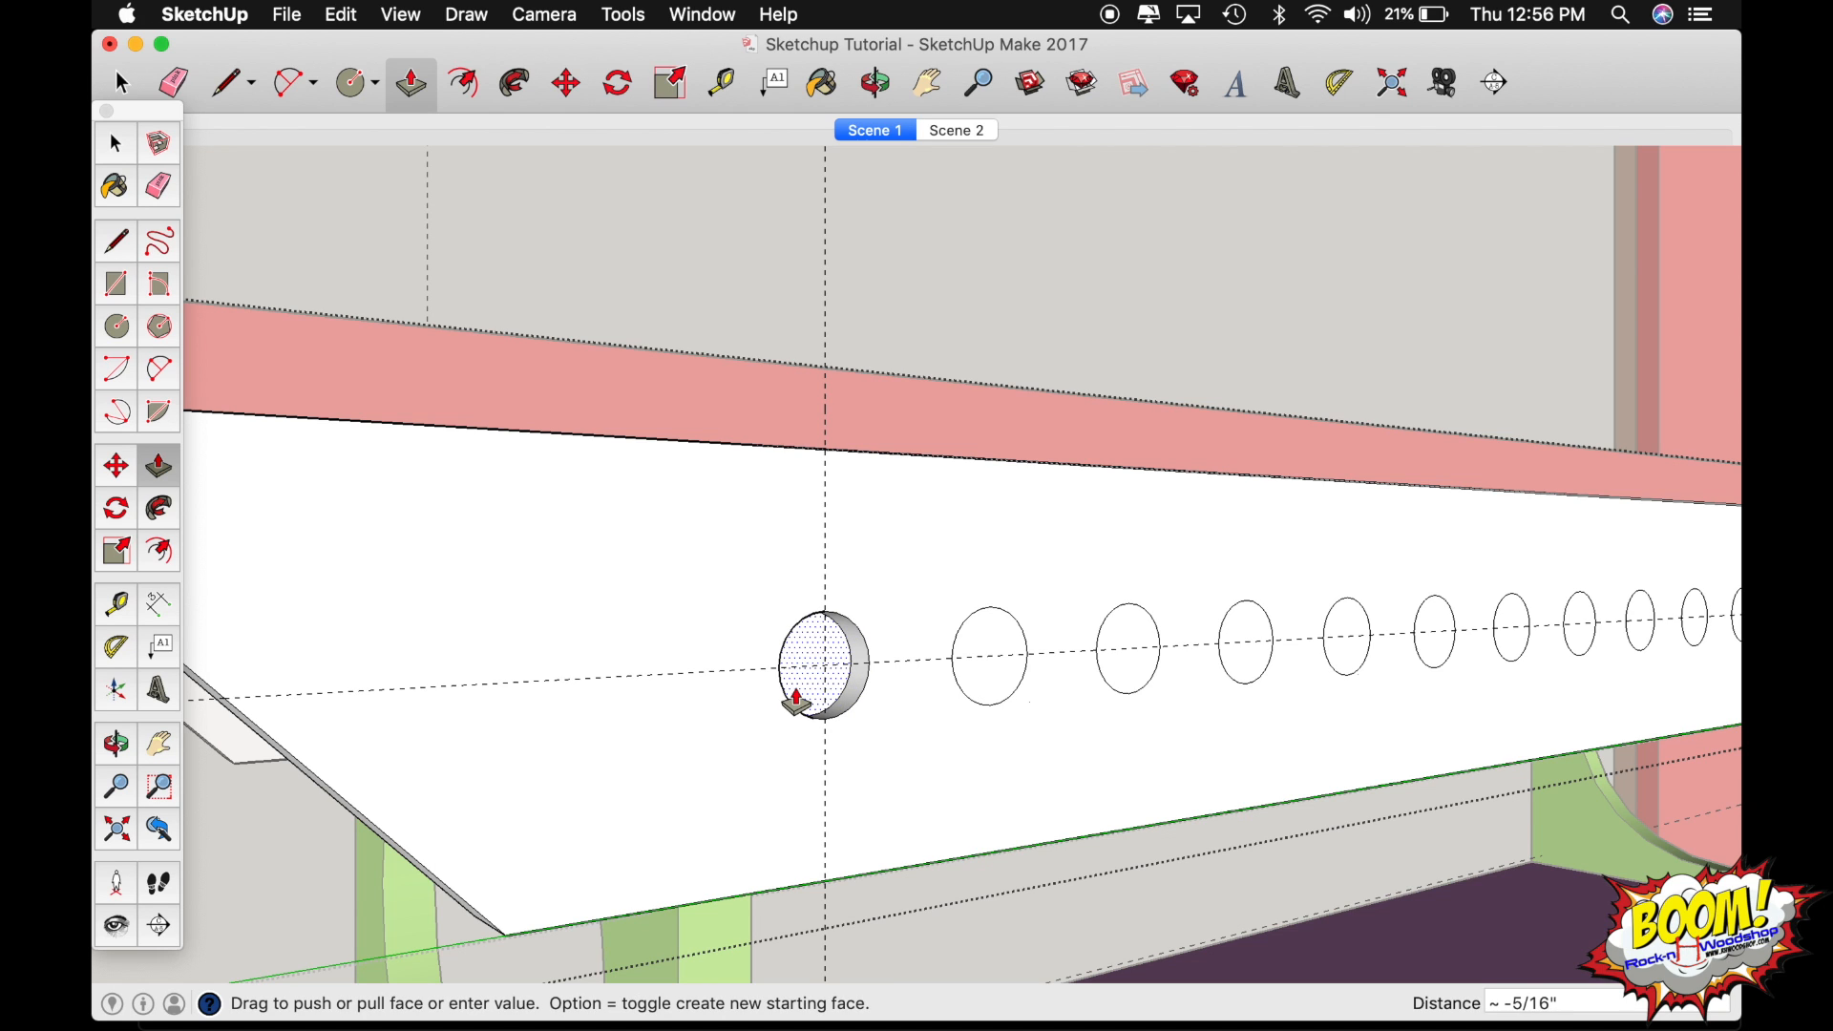
type(".75")
key("Return")
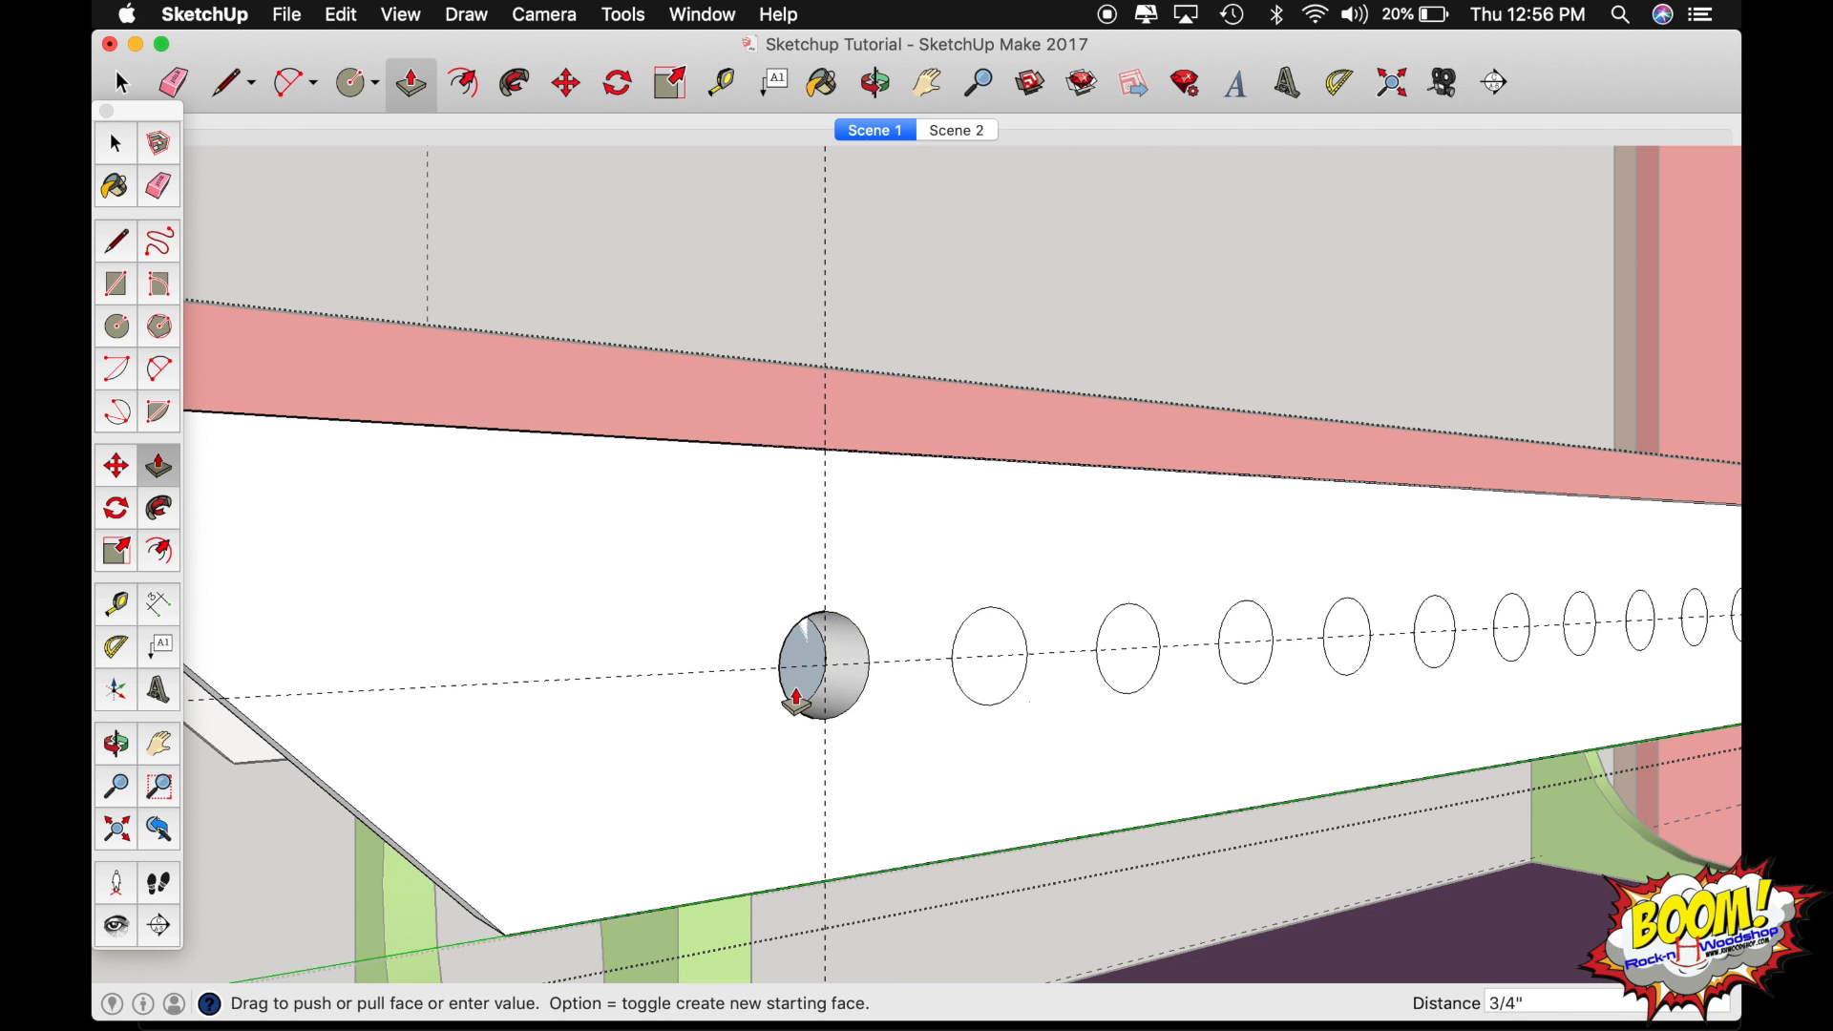
Repeat the same push depth on the second through ninth circles along the side rail to cut matching holes.
double_click(998, 686)
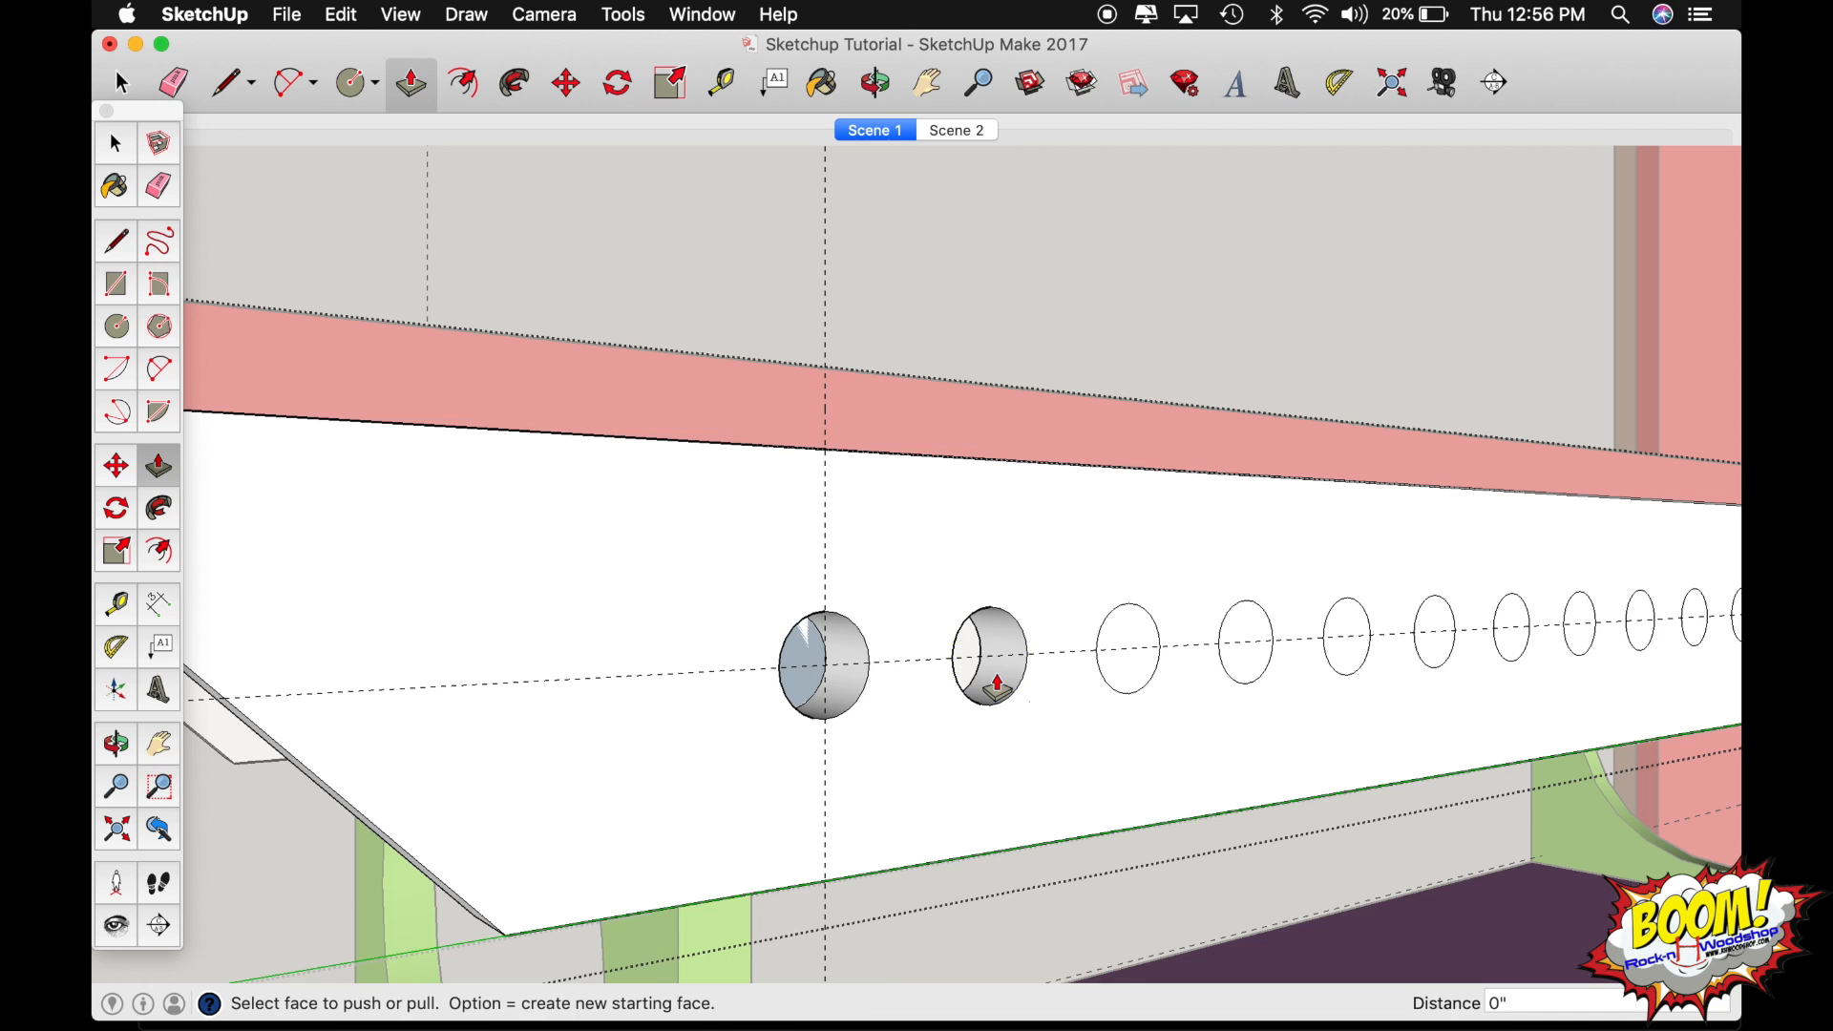
double_click(1144, 688)
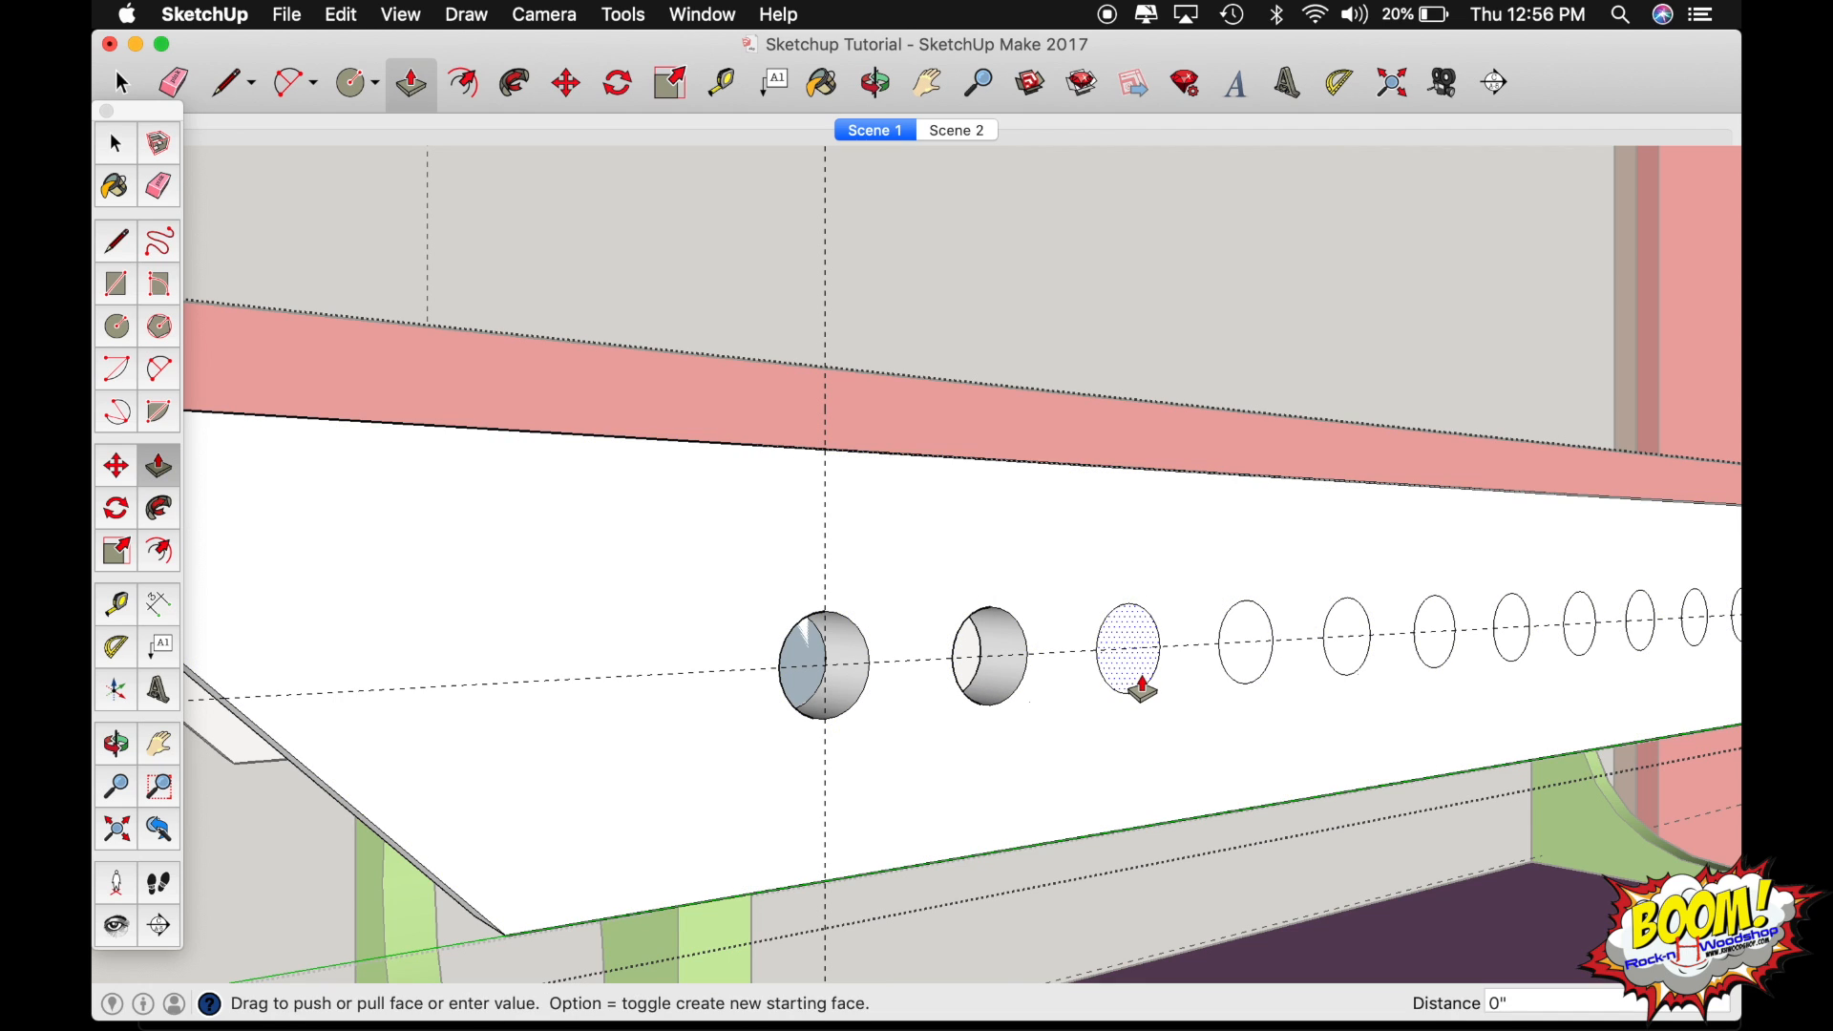
double_click(1244, 680)
left_click(1335, 664)
left_click(1337, 662)
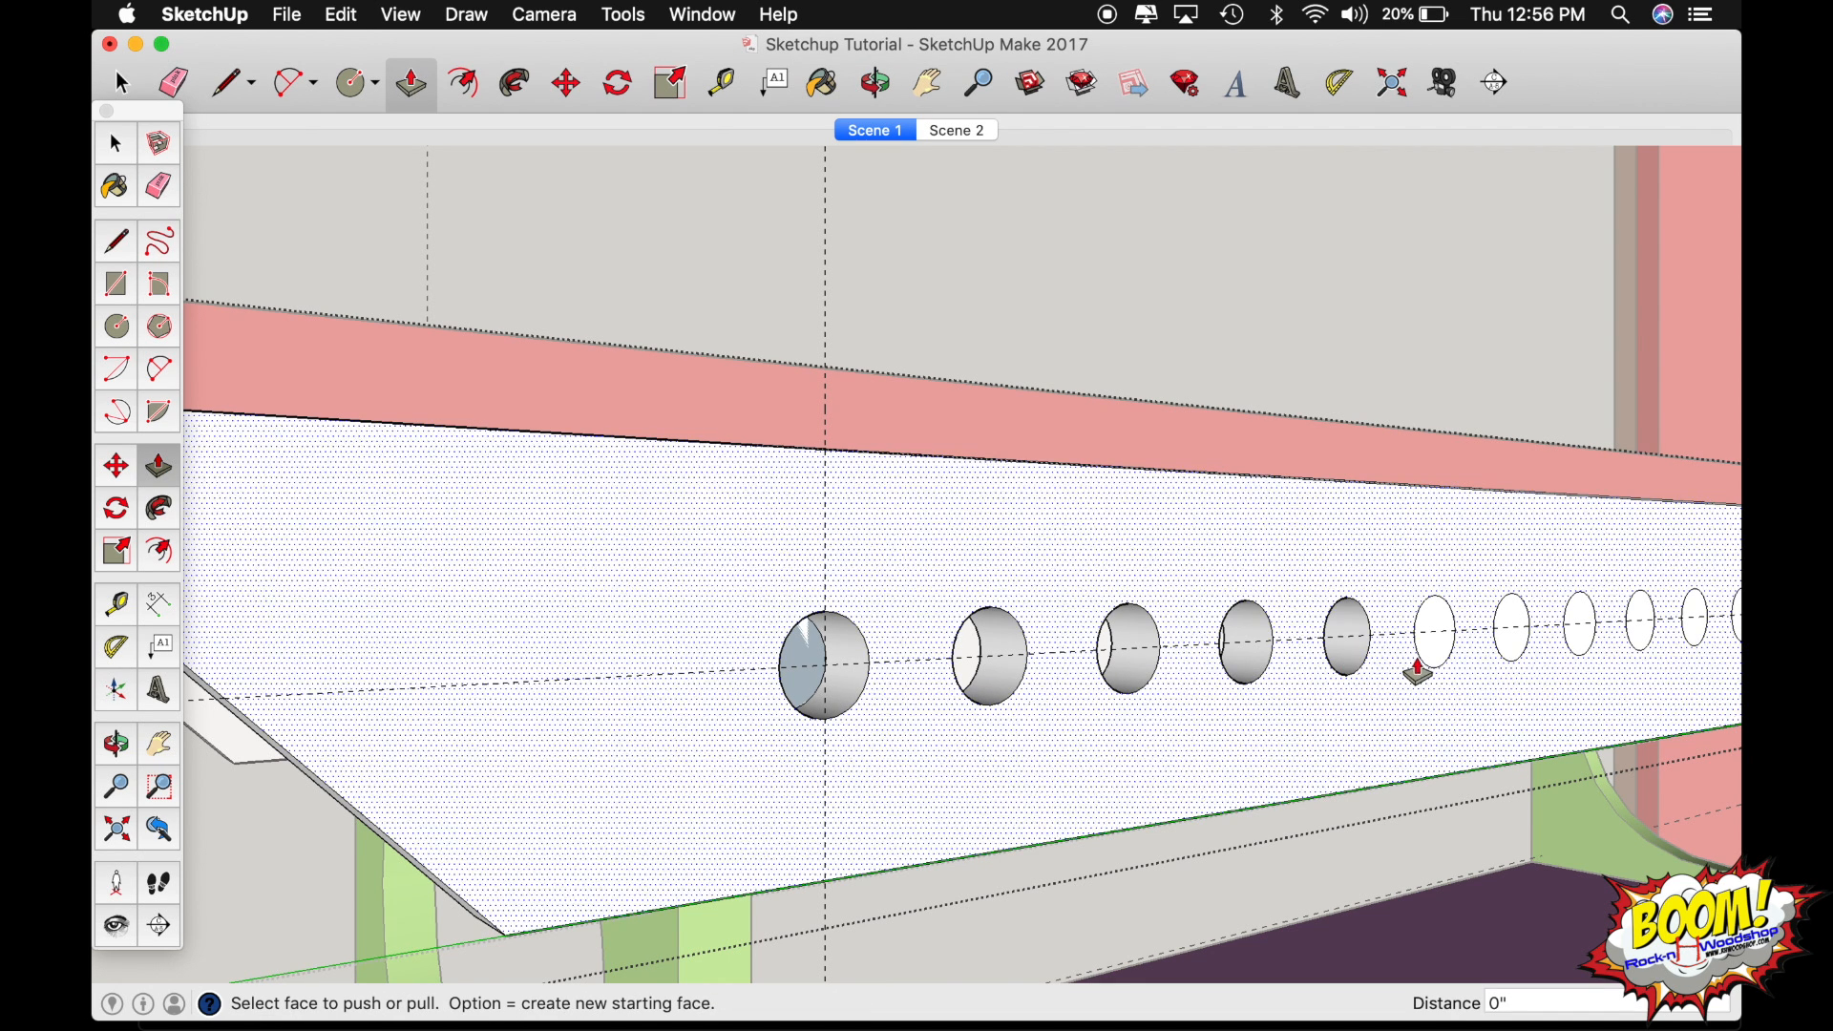
double_click(1434, 648)
double_click(1513, 655)
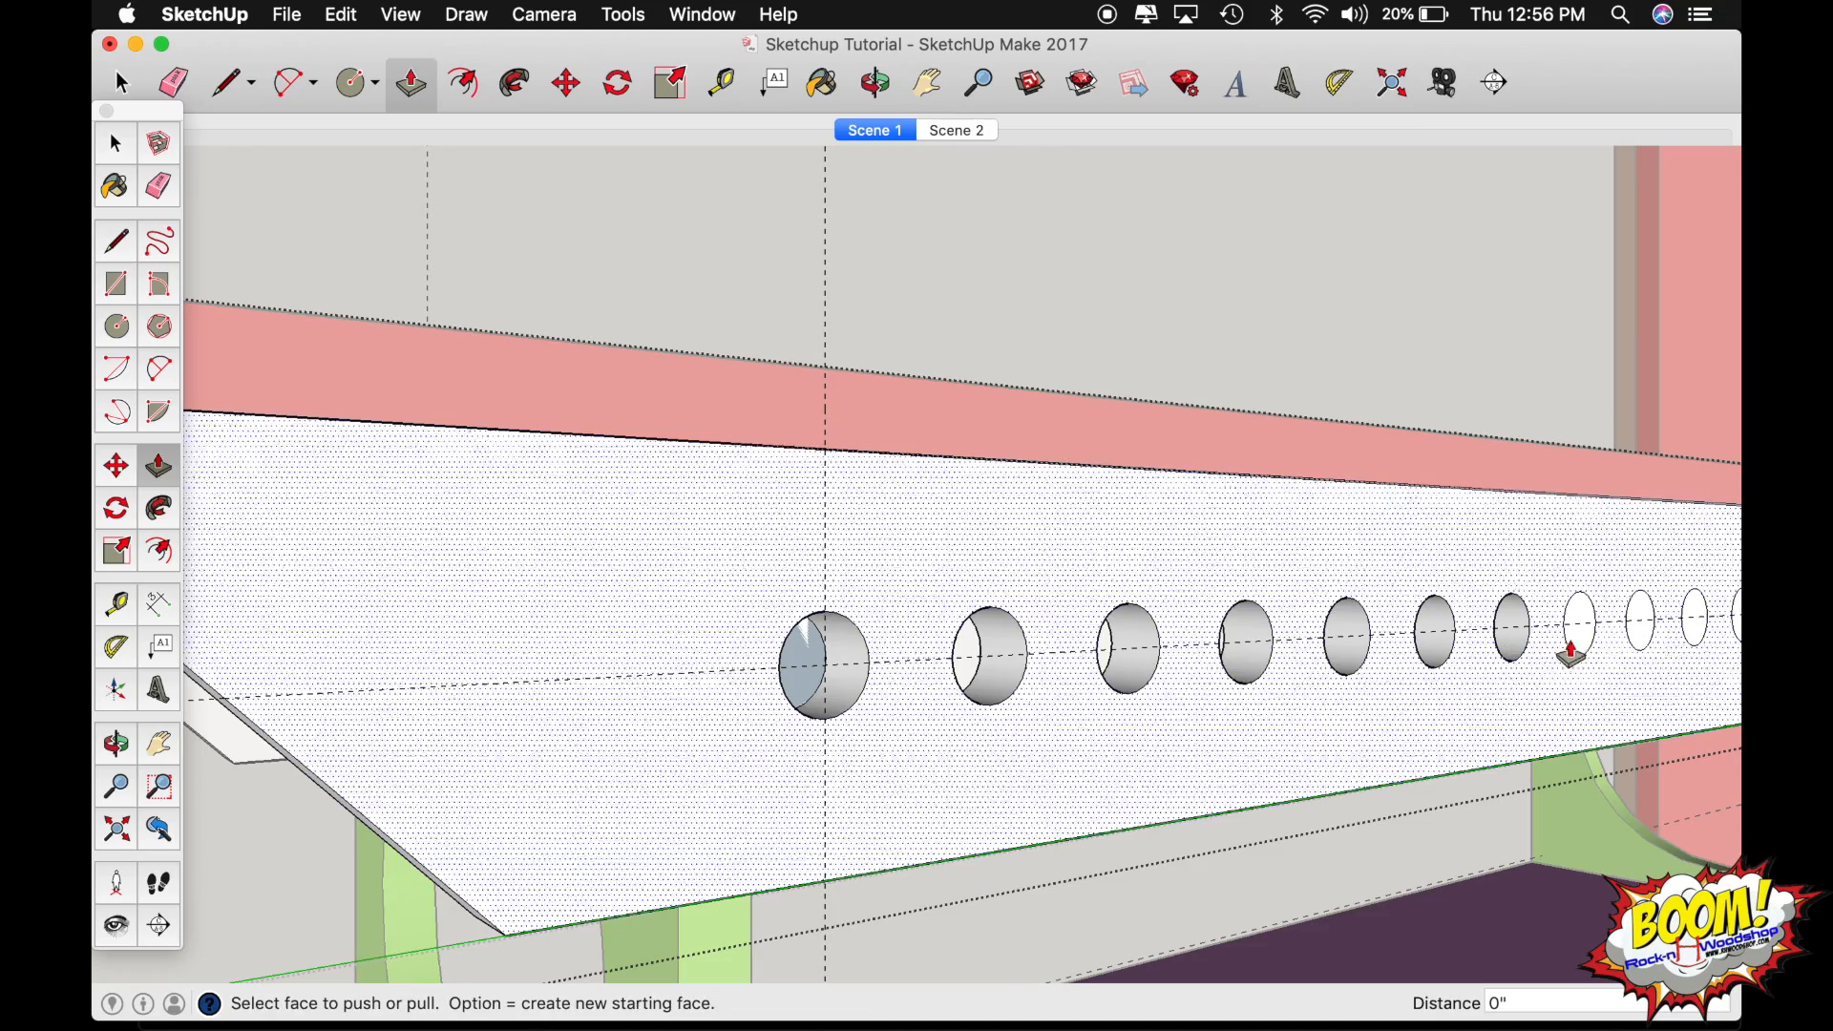
double_click(1576, 649)
double_click(1636, 642)
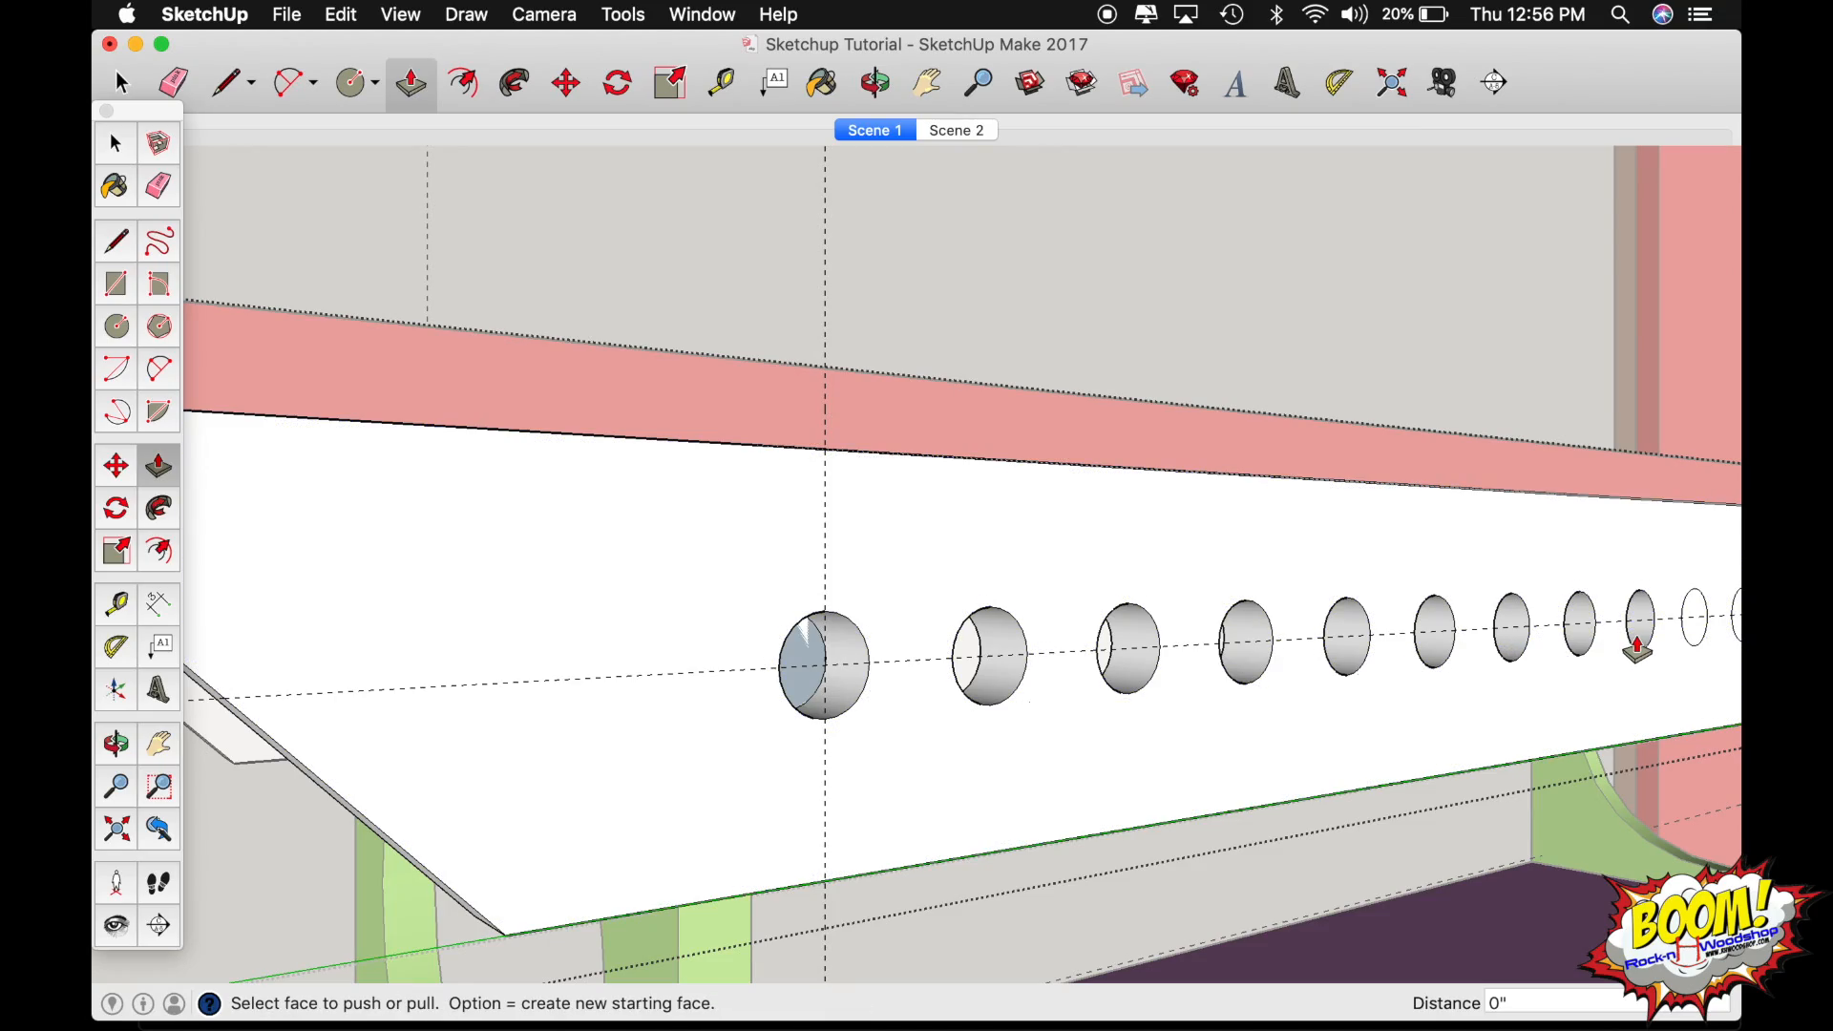
key("o")
left_click_drag(1384, 637, 764, 702)
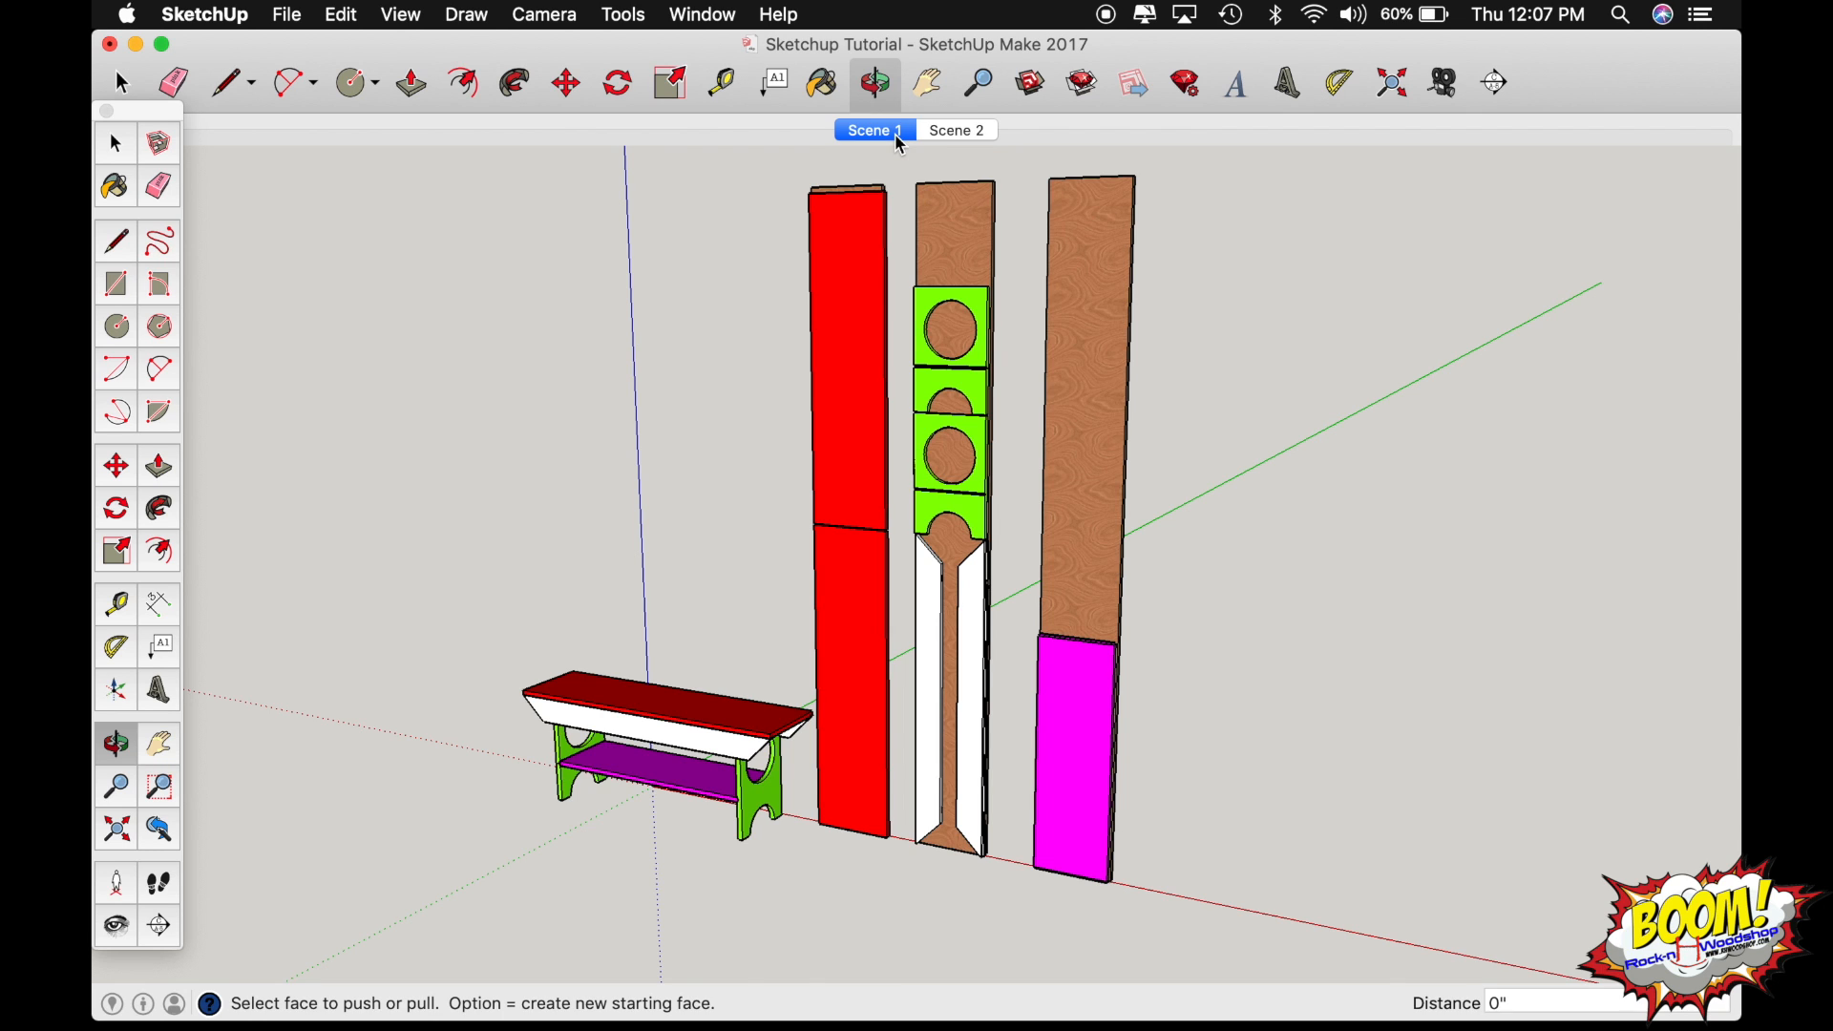
Switch to Scene 2 and measure the horizontal board's width, depth and thickness with the Tape Measure.
left_click(959, 131)
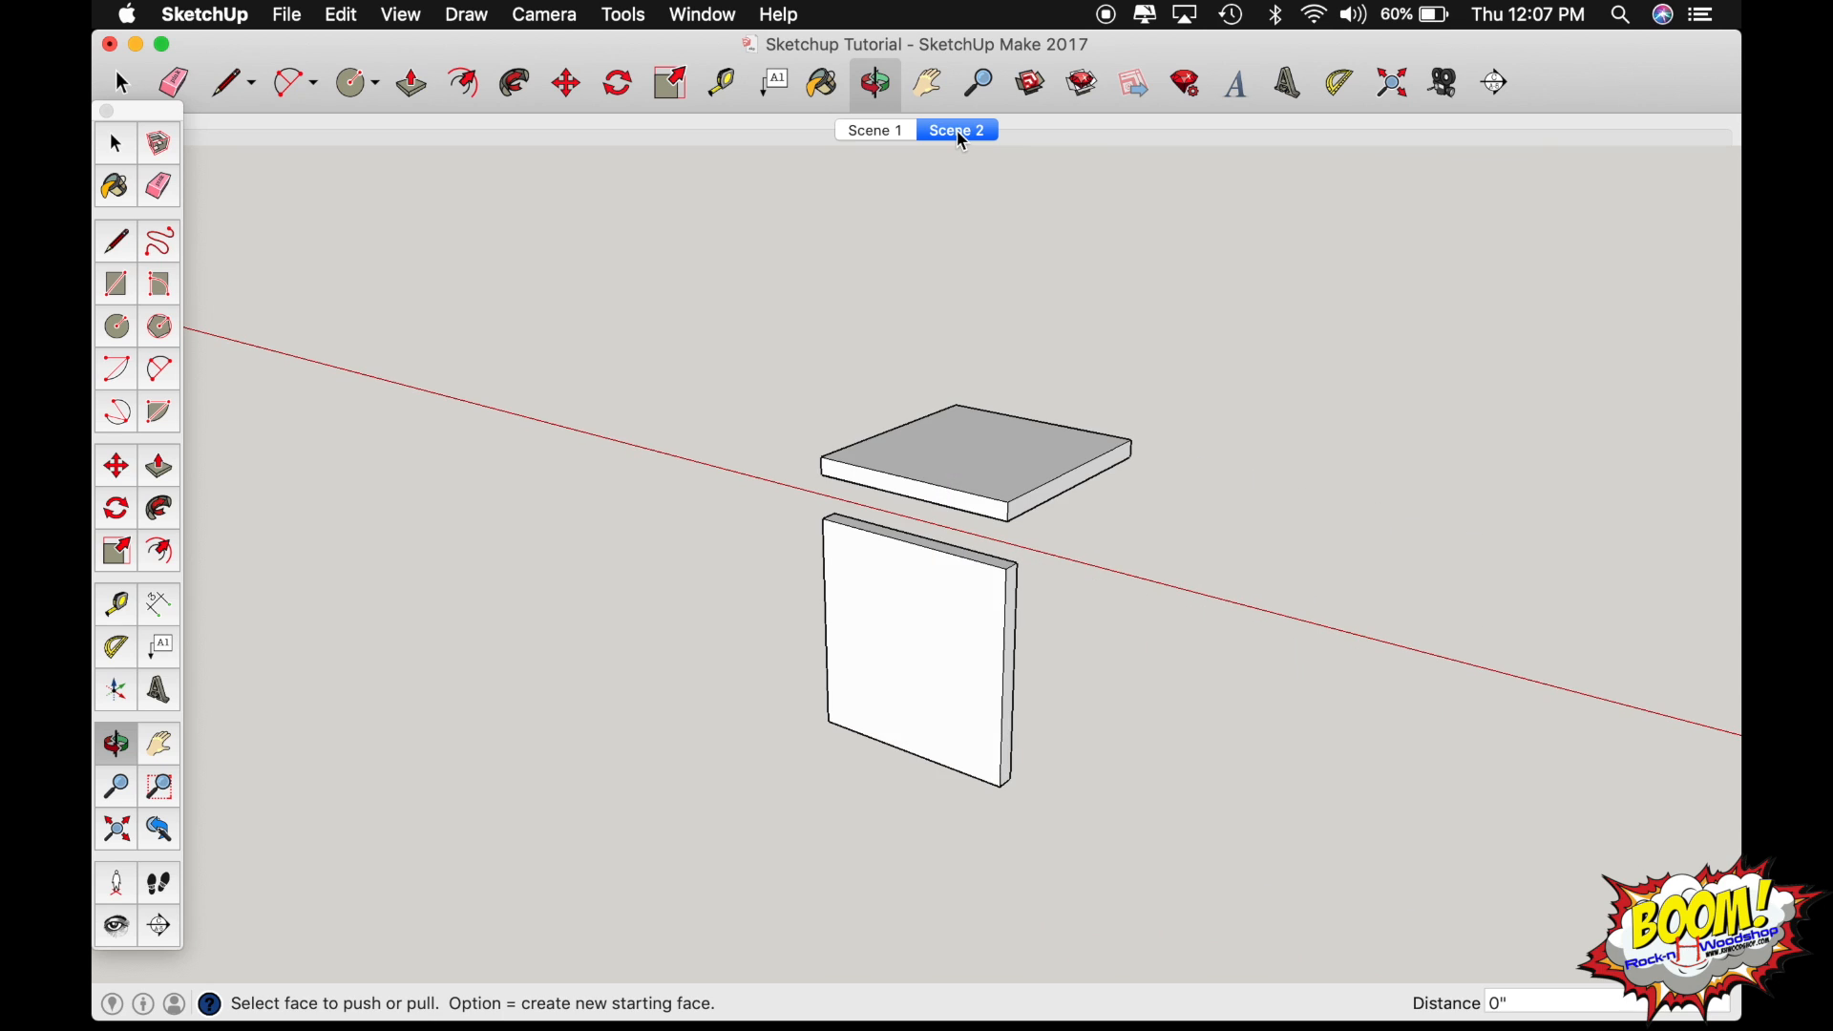
scroll(964, 516, "up", 5)
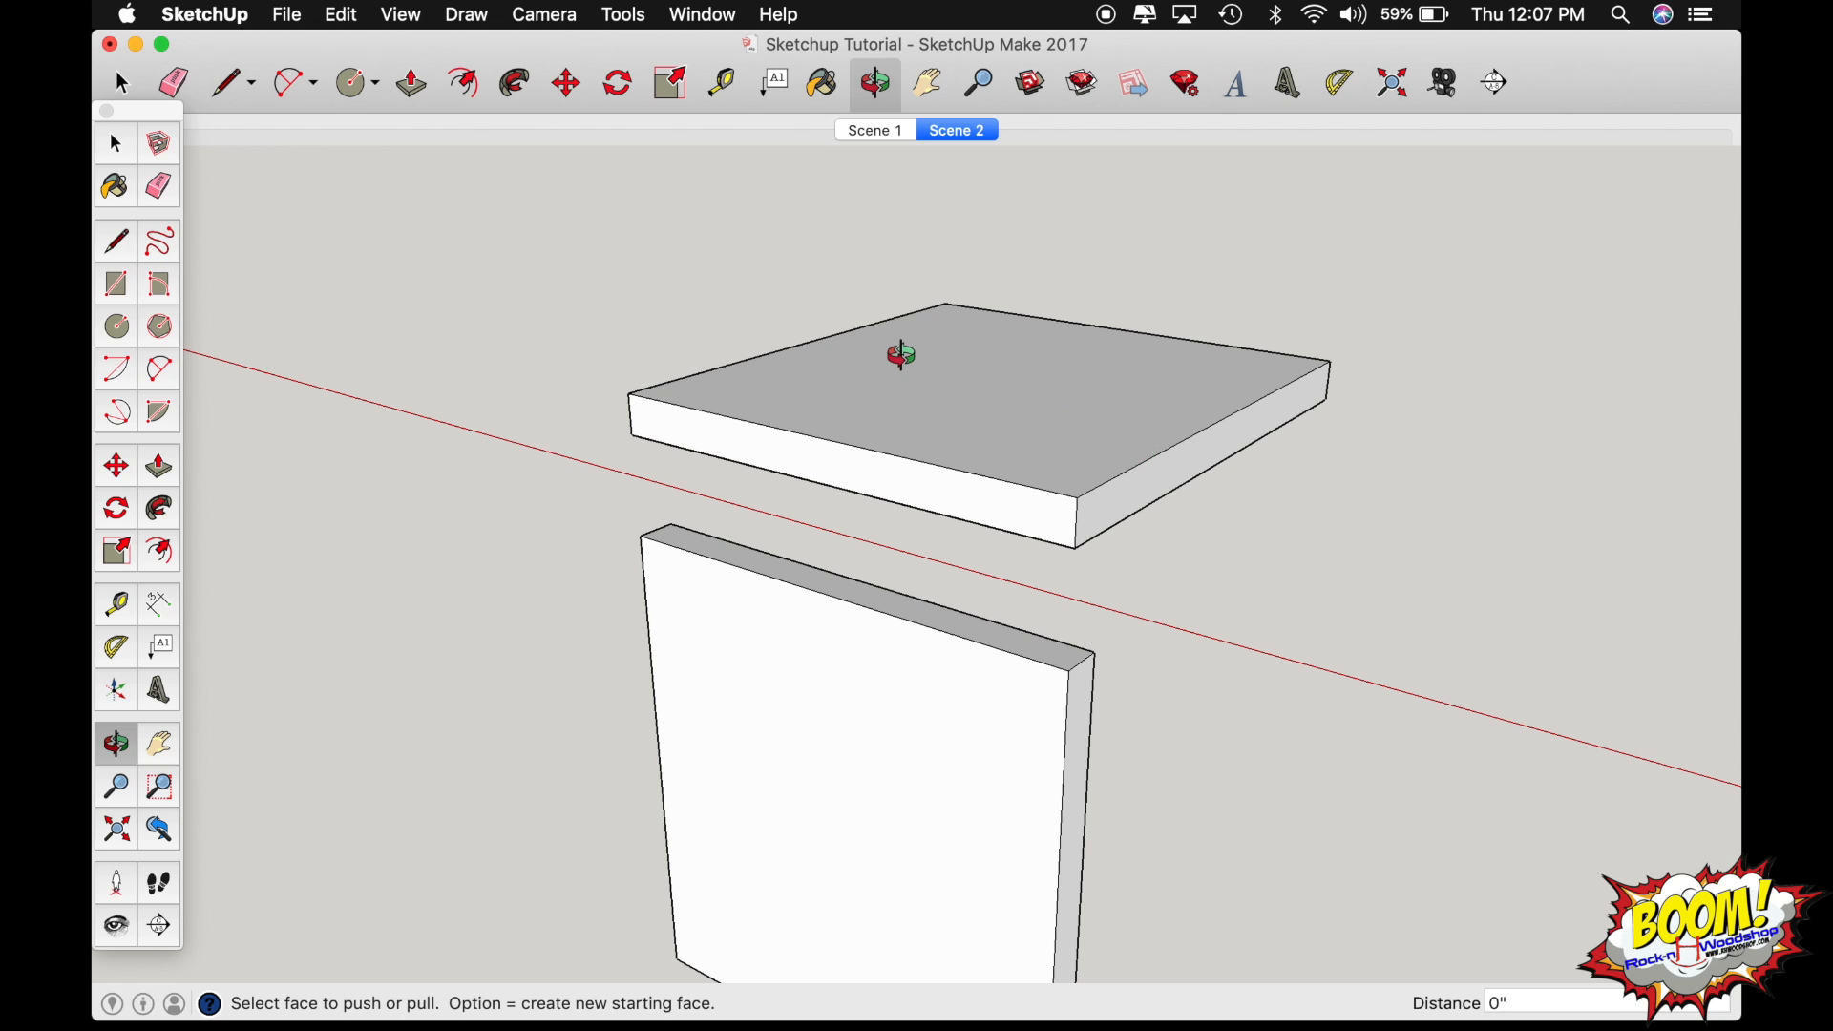
key("t")
left_click(842, 333)
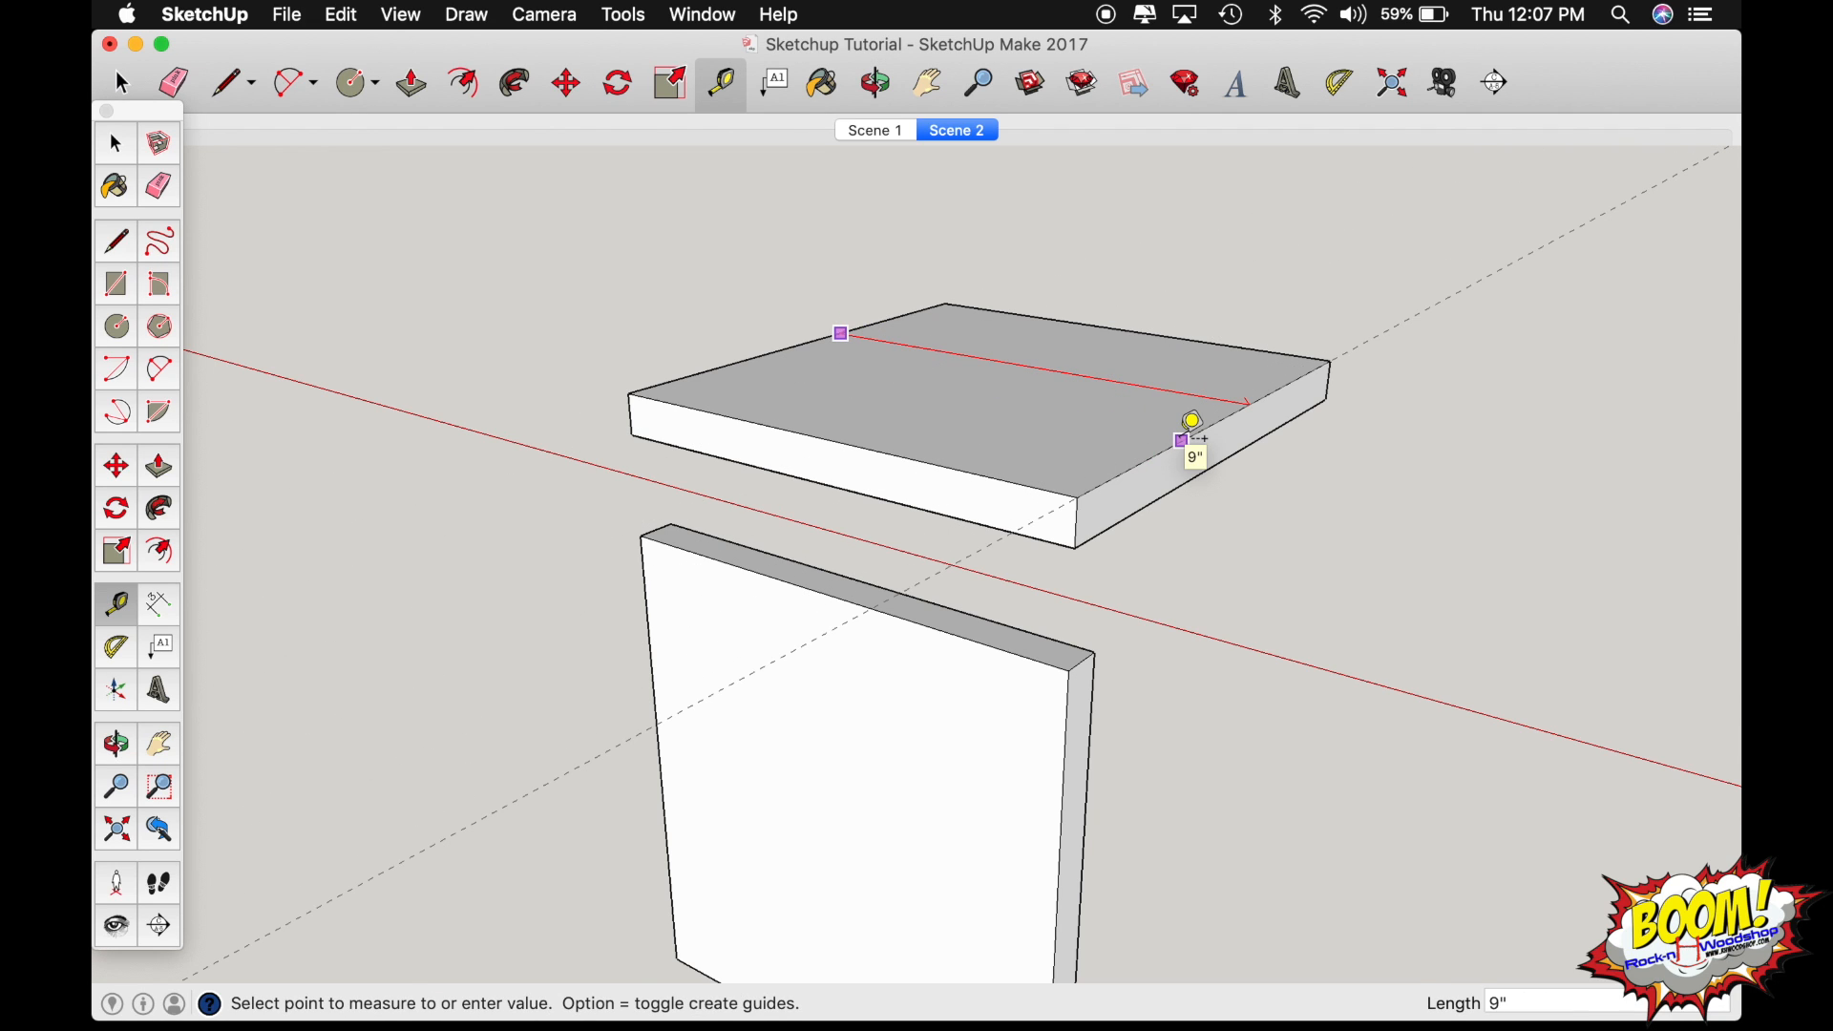
left_click(1184, 439)
left_click(962, 470)
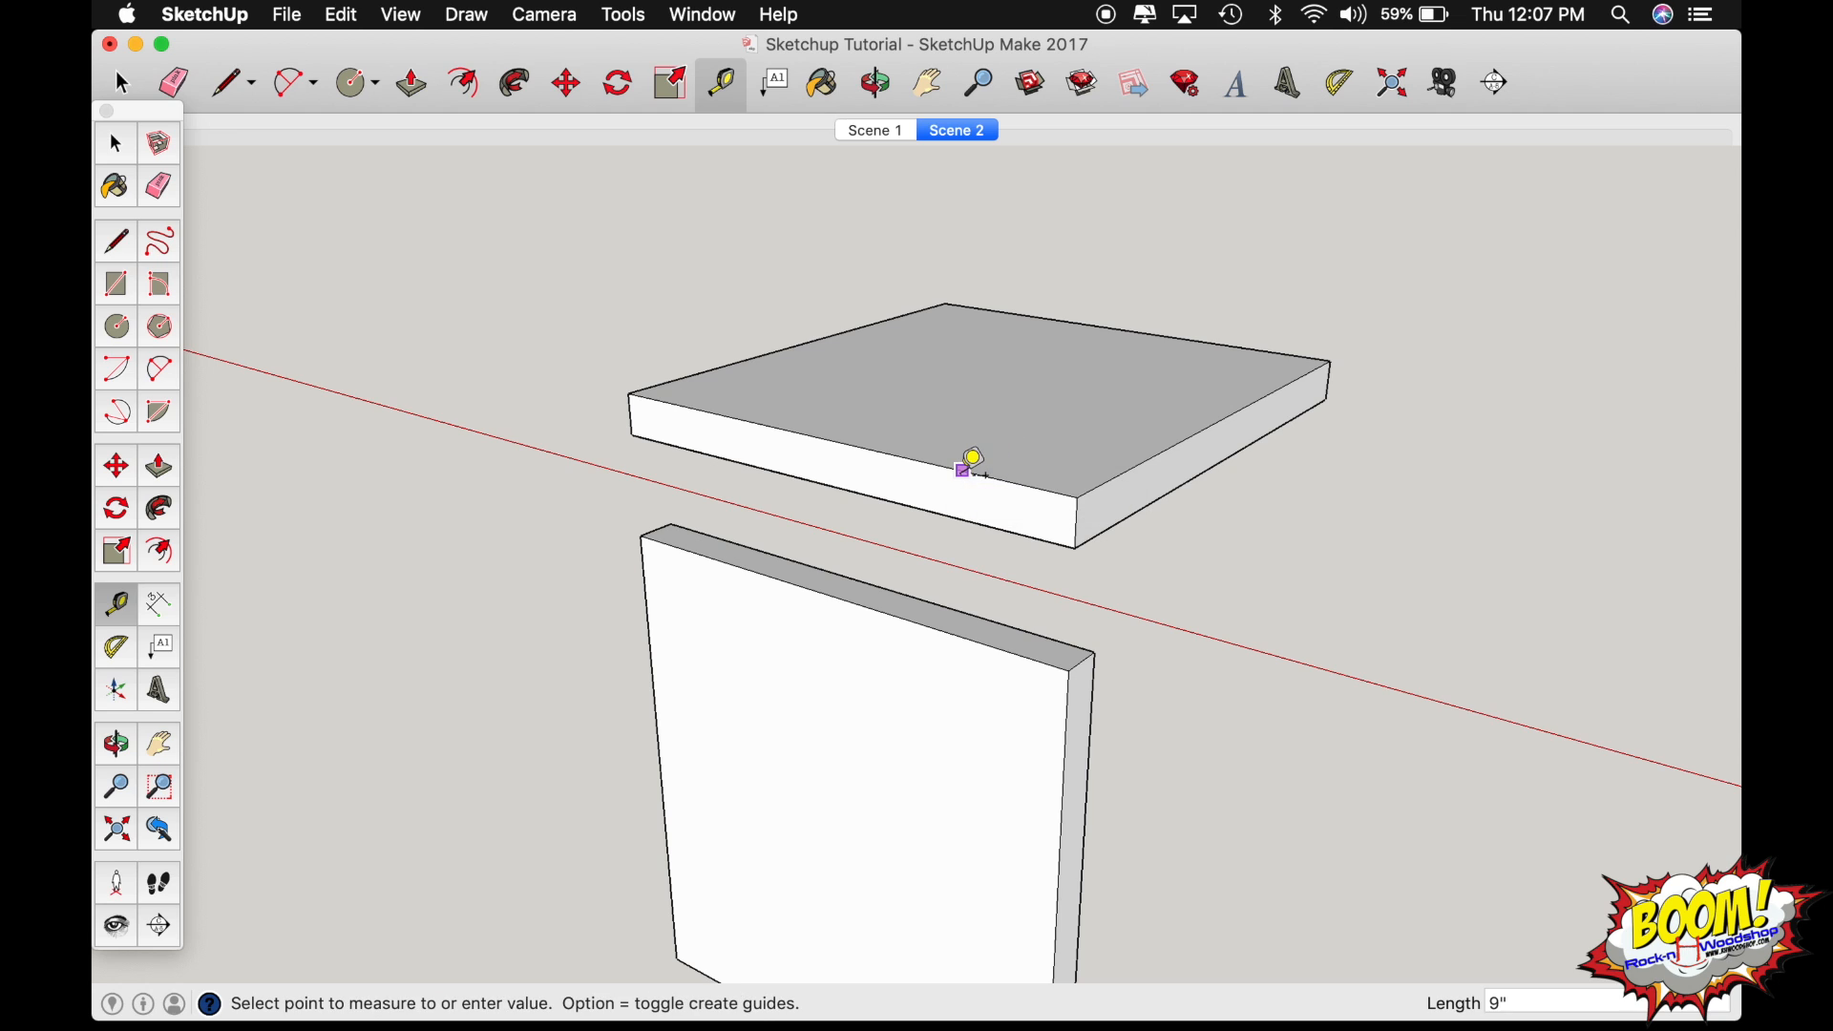
left_click(1148, 307)
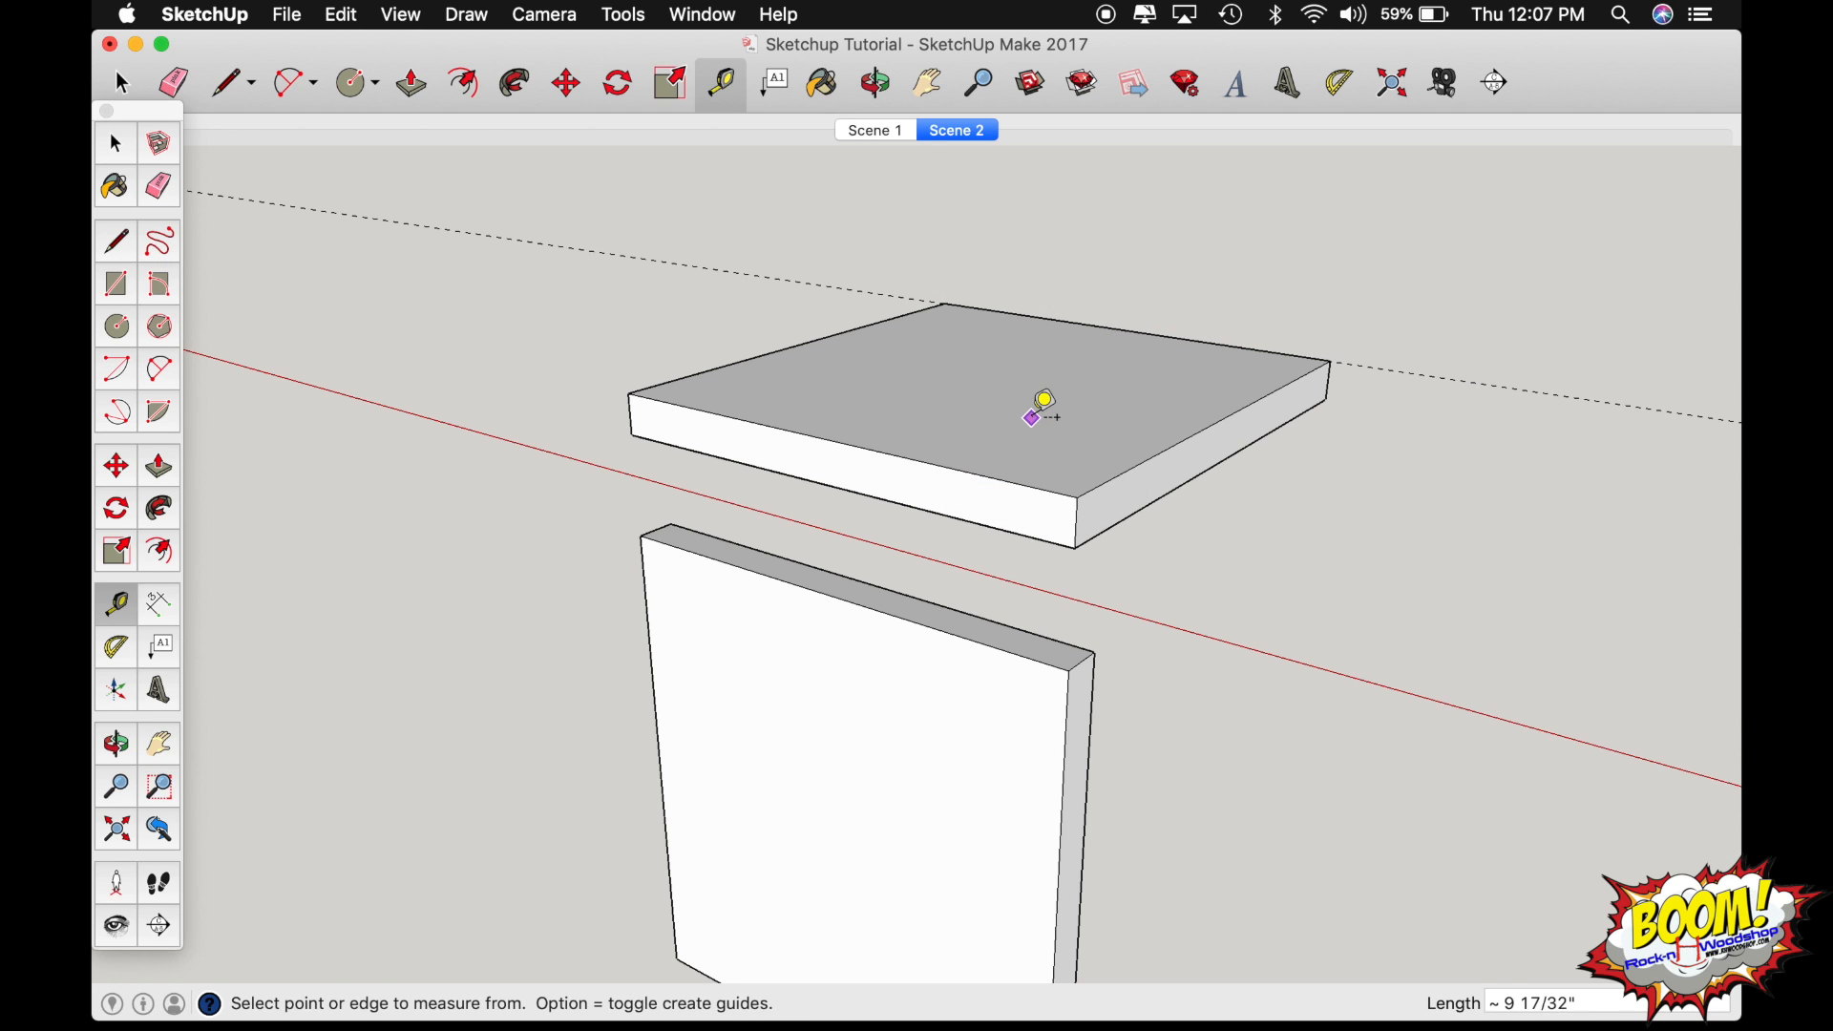
left_click(951, 516)
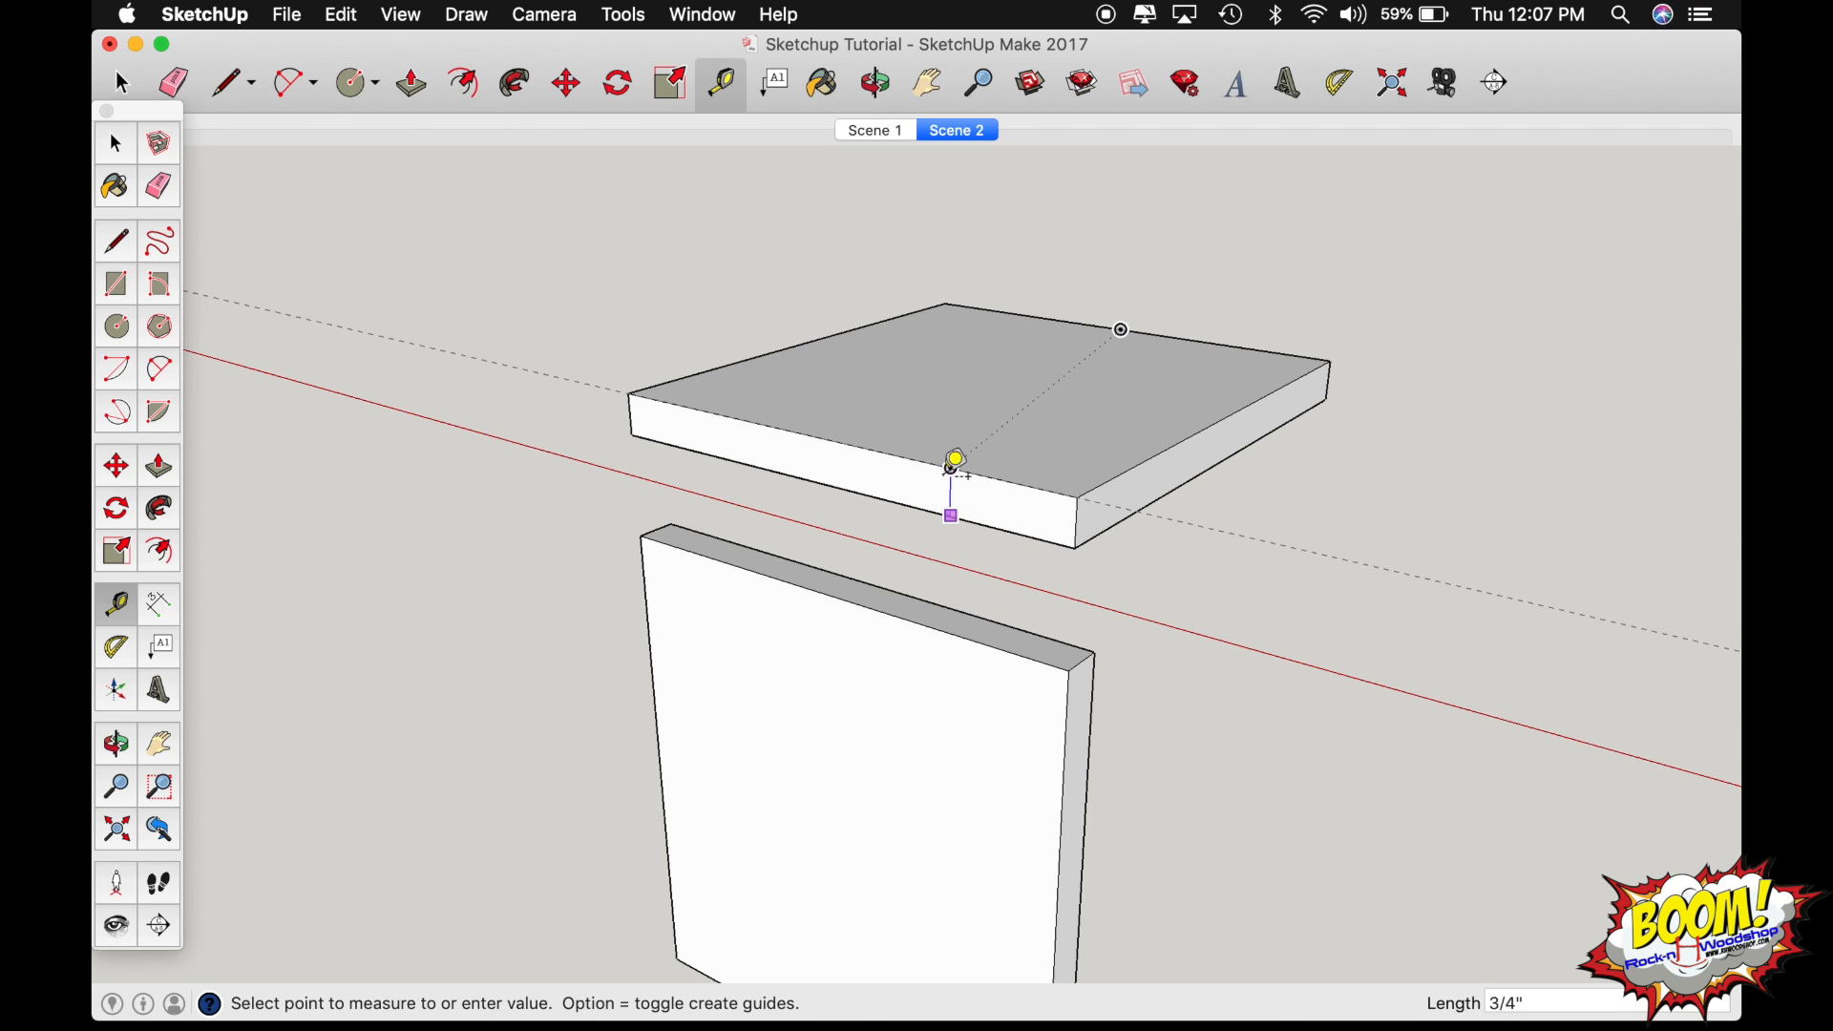
key("Escape")
key("o")
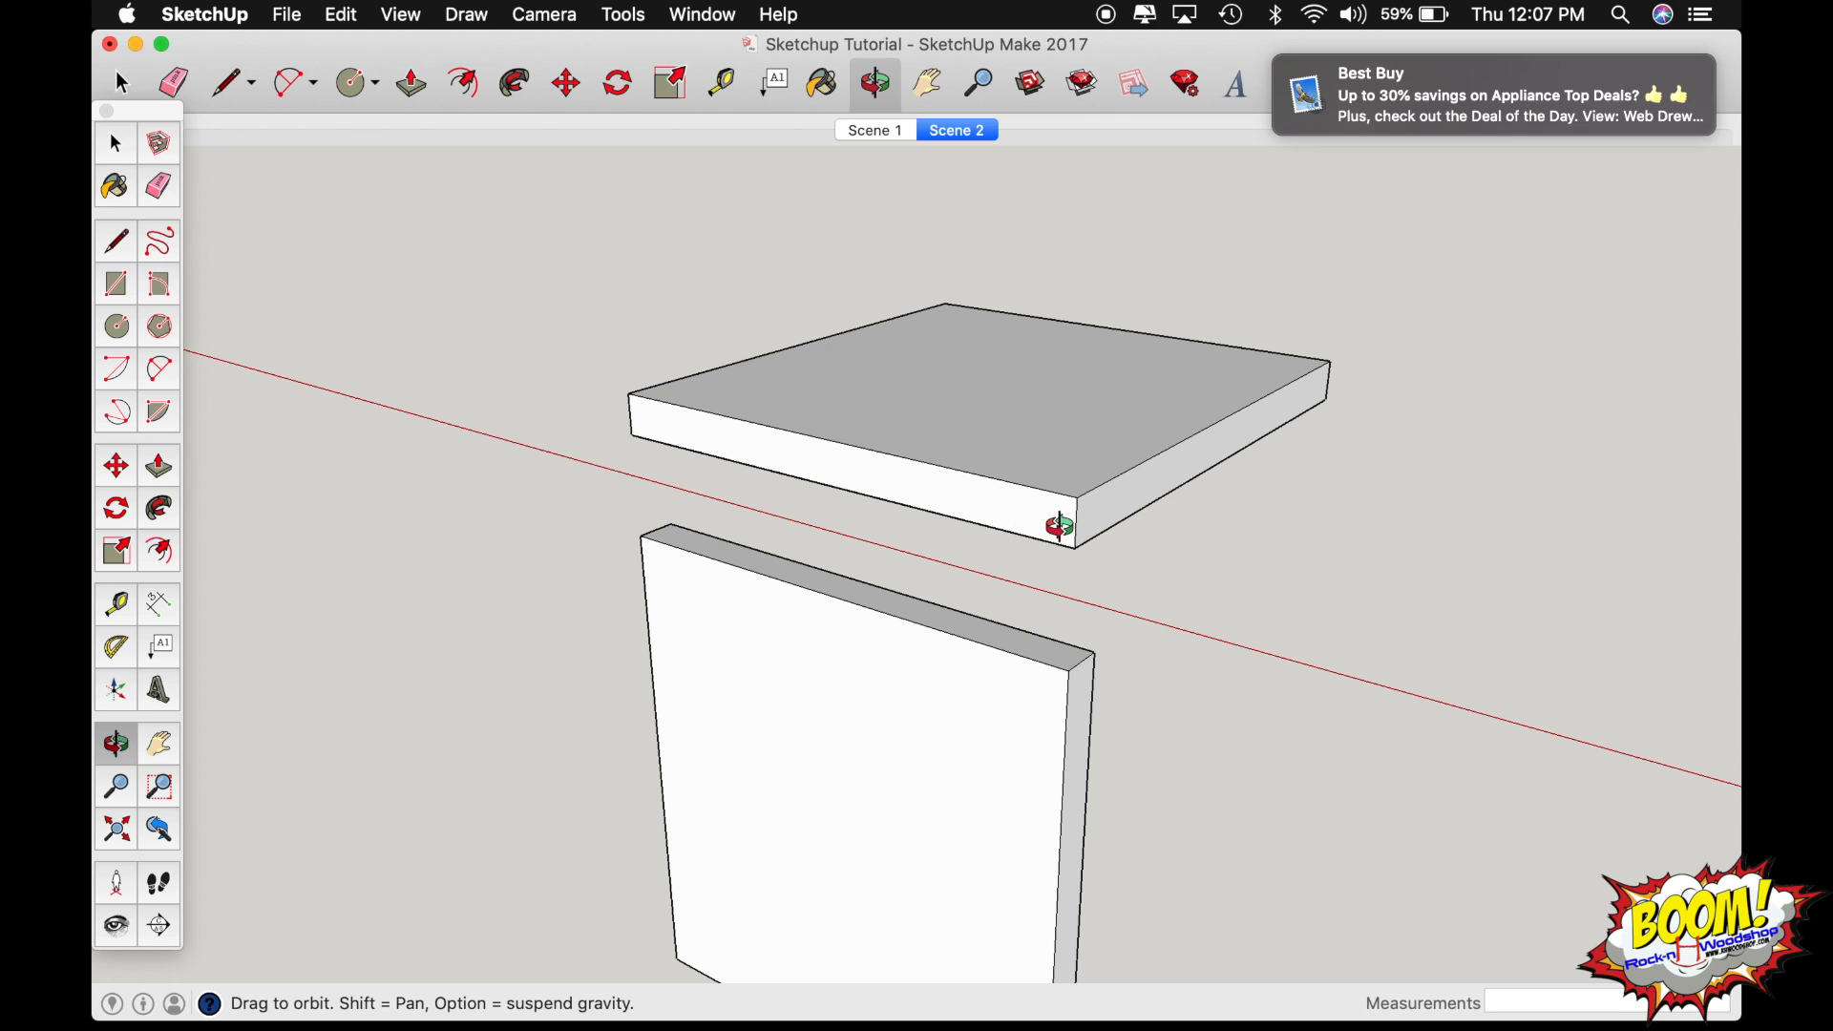
Move the horizontal board down by its upper front corner onto the matching top corner of the upright board.
key("space")
left_click(1078, 524)
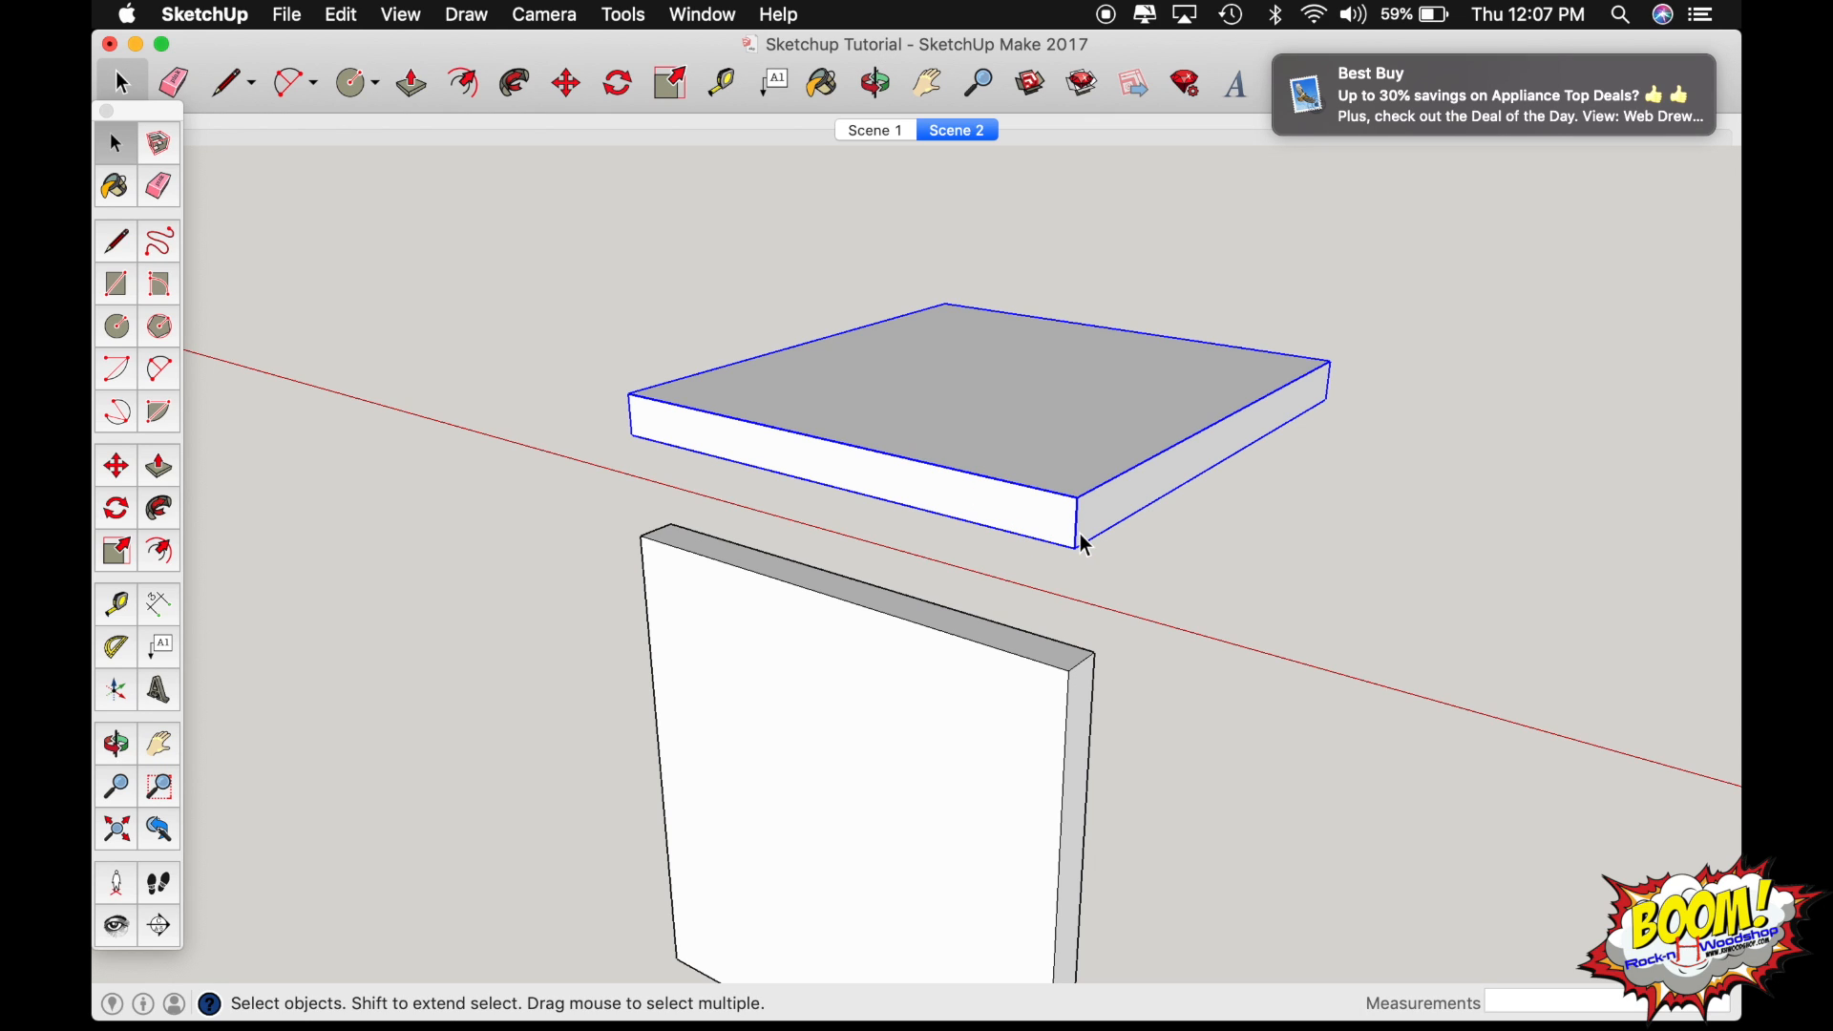
key("m")
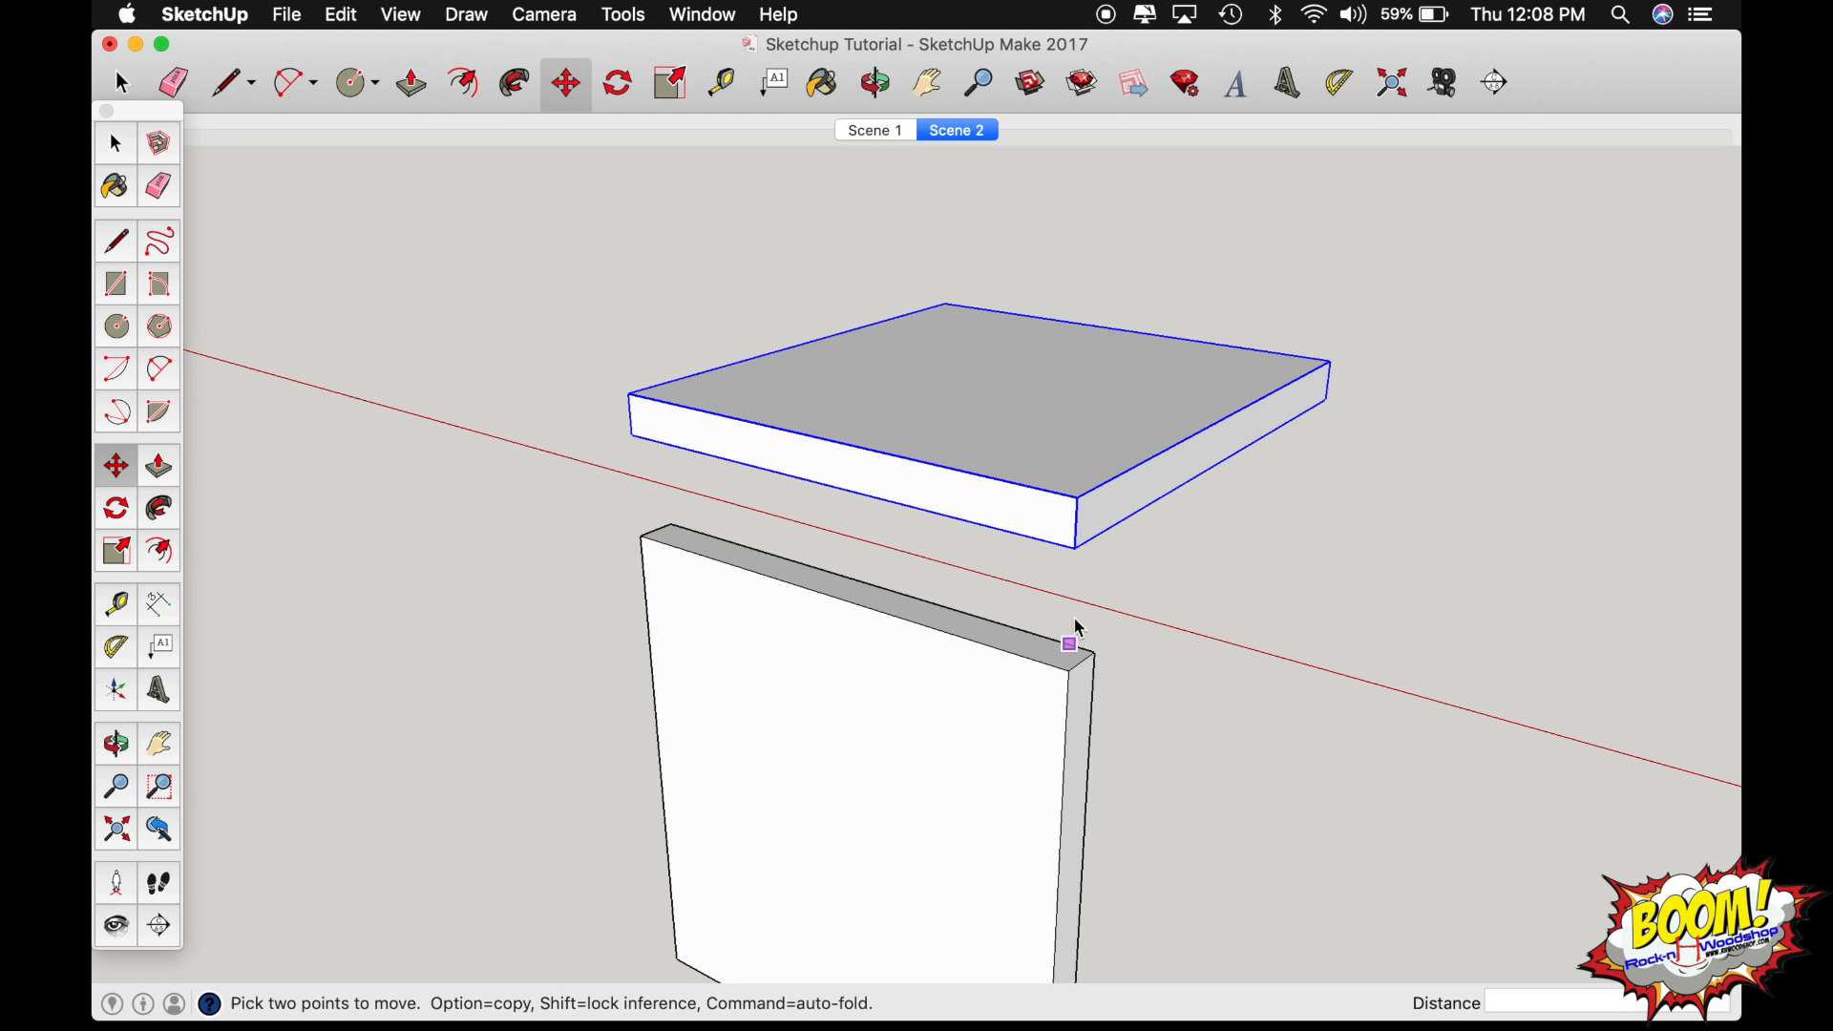
left_click(1079, 498)
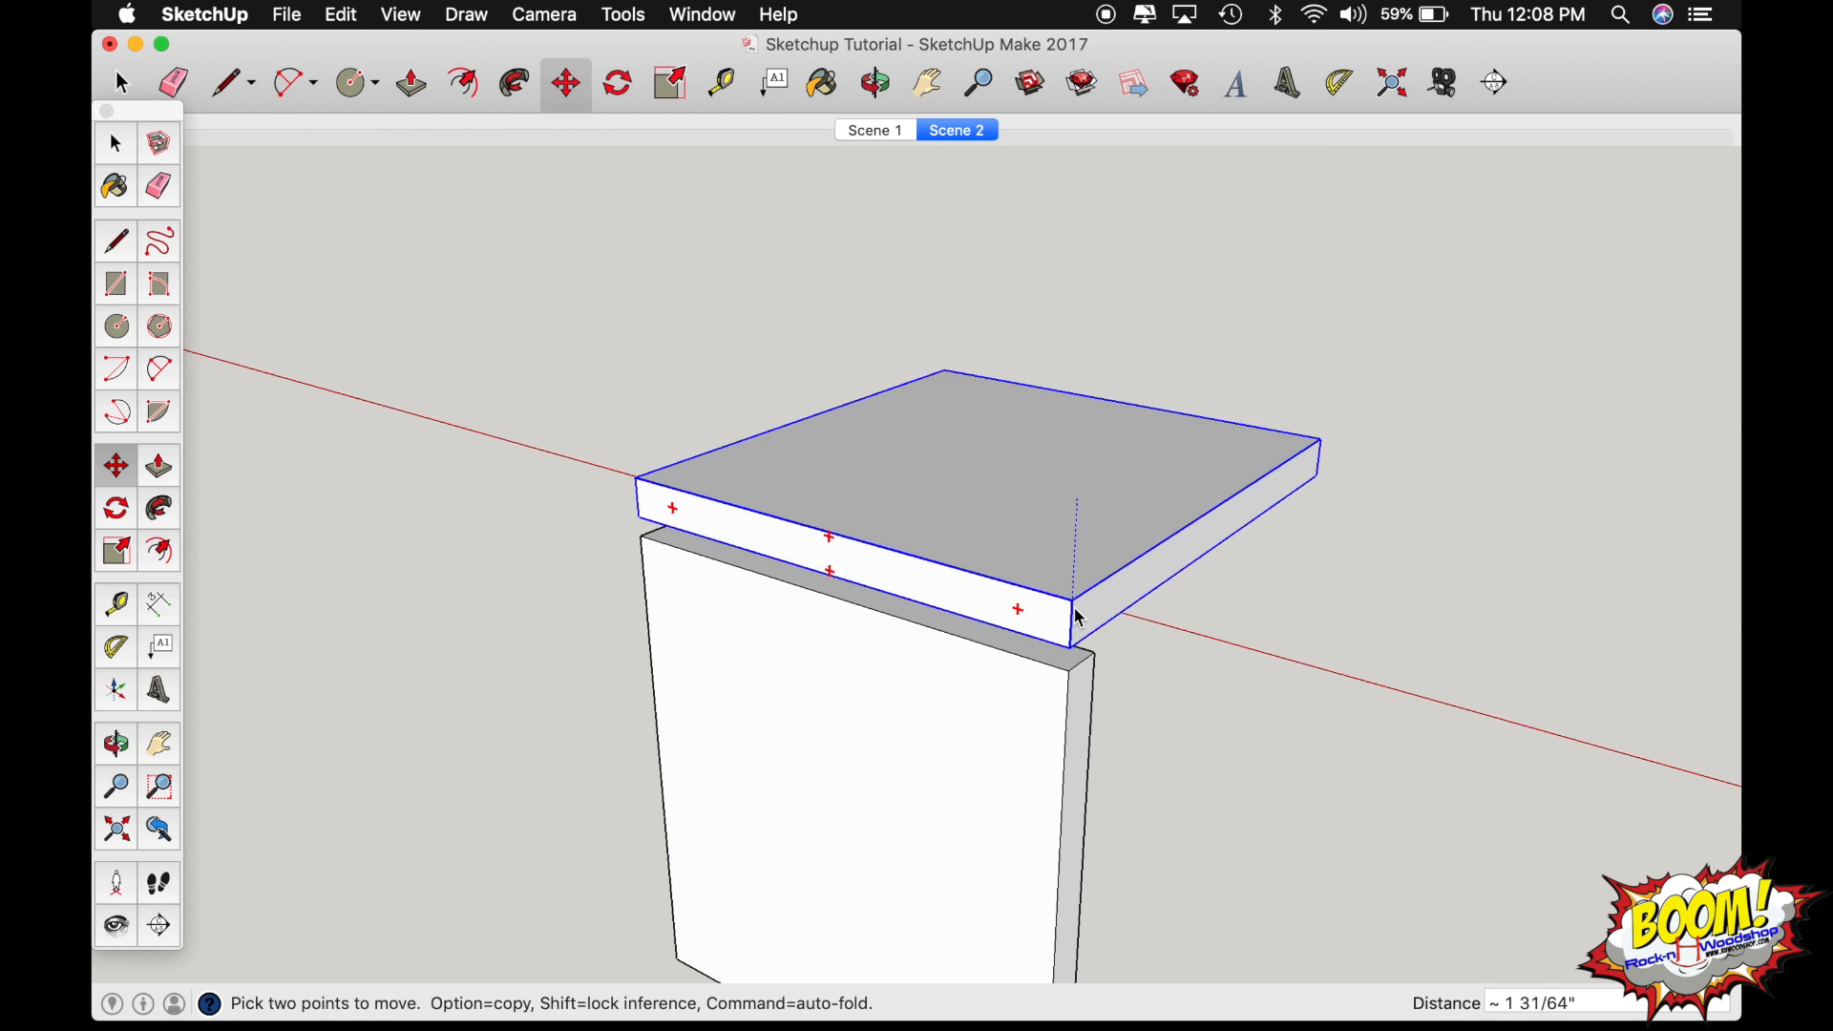
left_click(1075, 674)
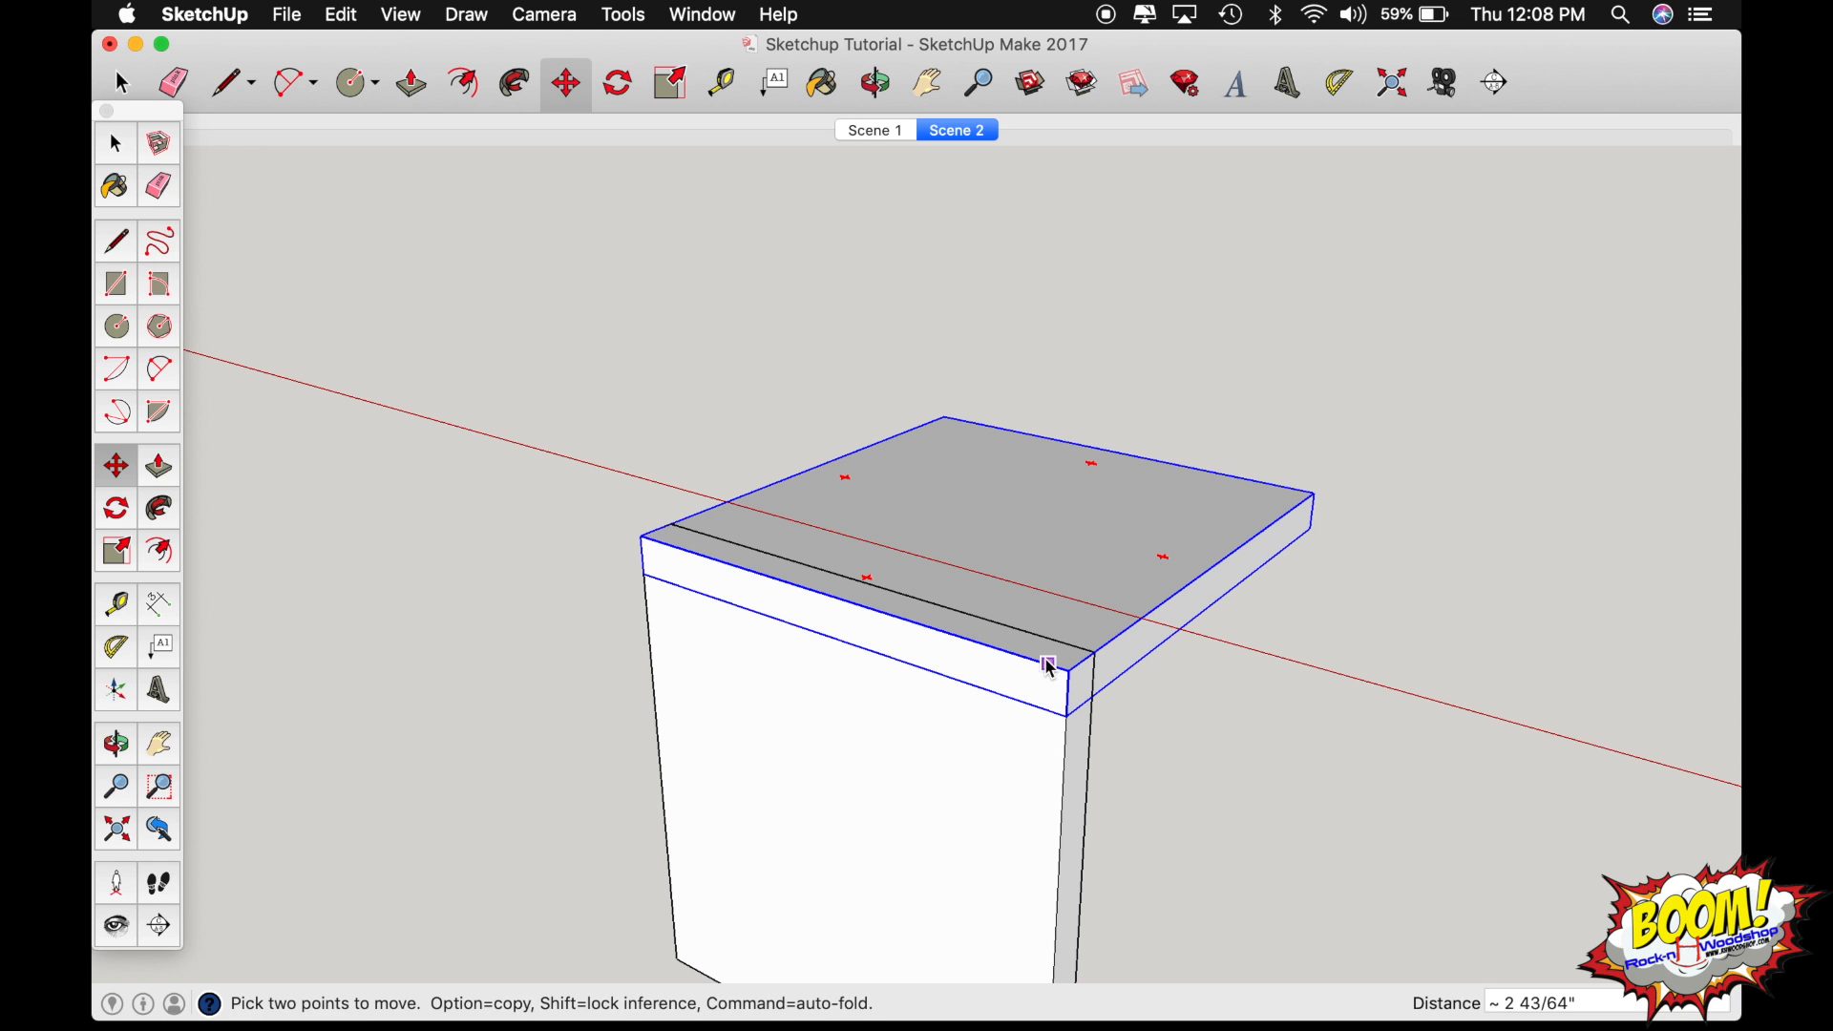
Examine the overlapping boards from the front and side, opening the upright board for editing and closing it again.
key("o")
left_click_drag(840, 613, 1105, 647)
left_click_drag(736, 614, 777, 806)
key("space")
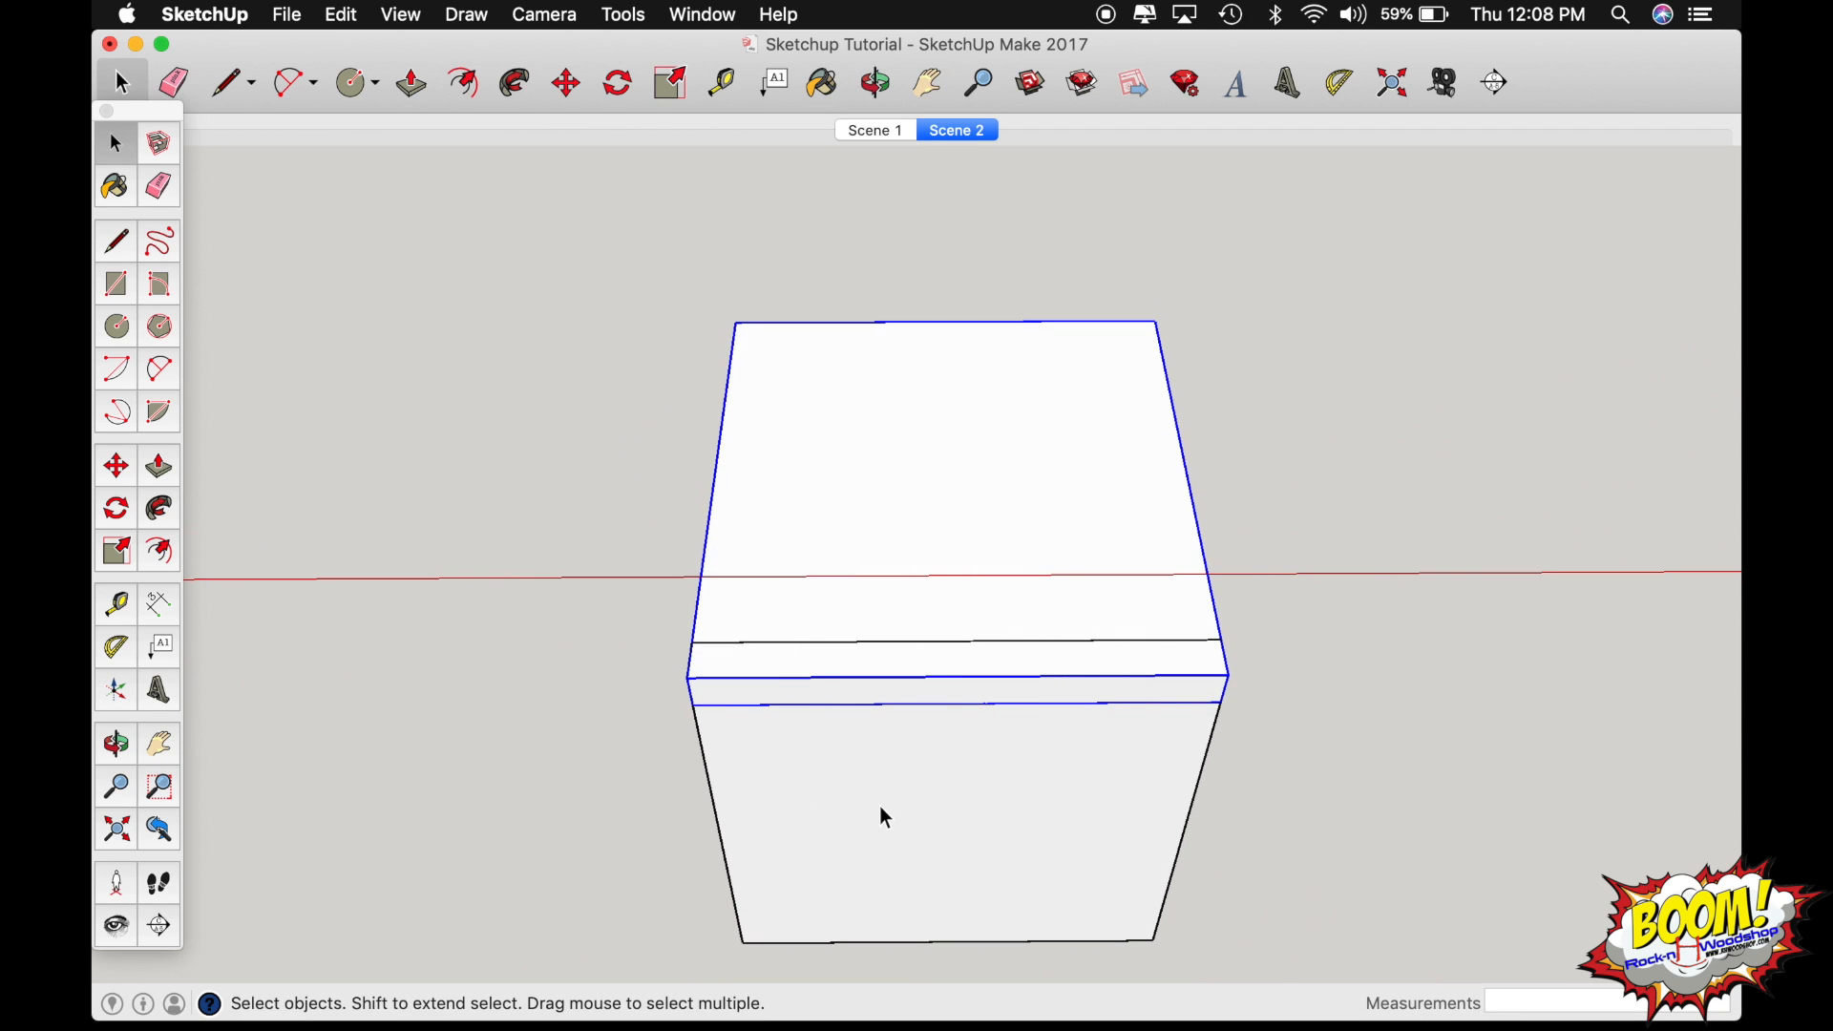
double_click(882, 810)
double_click(880, 810)
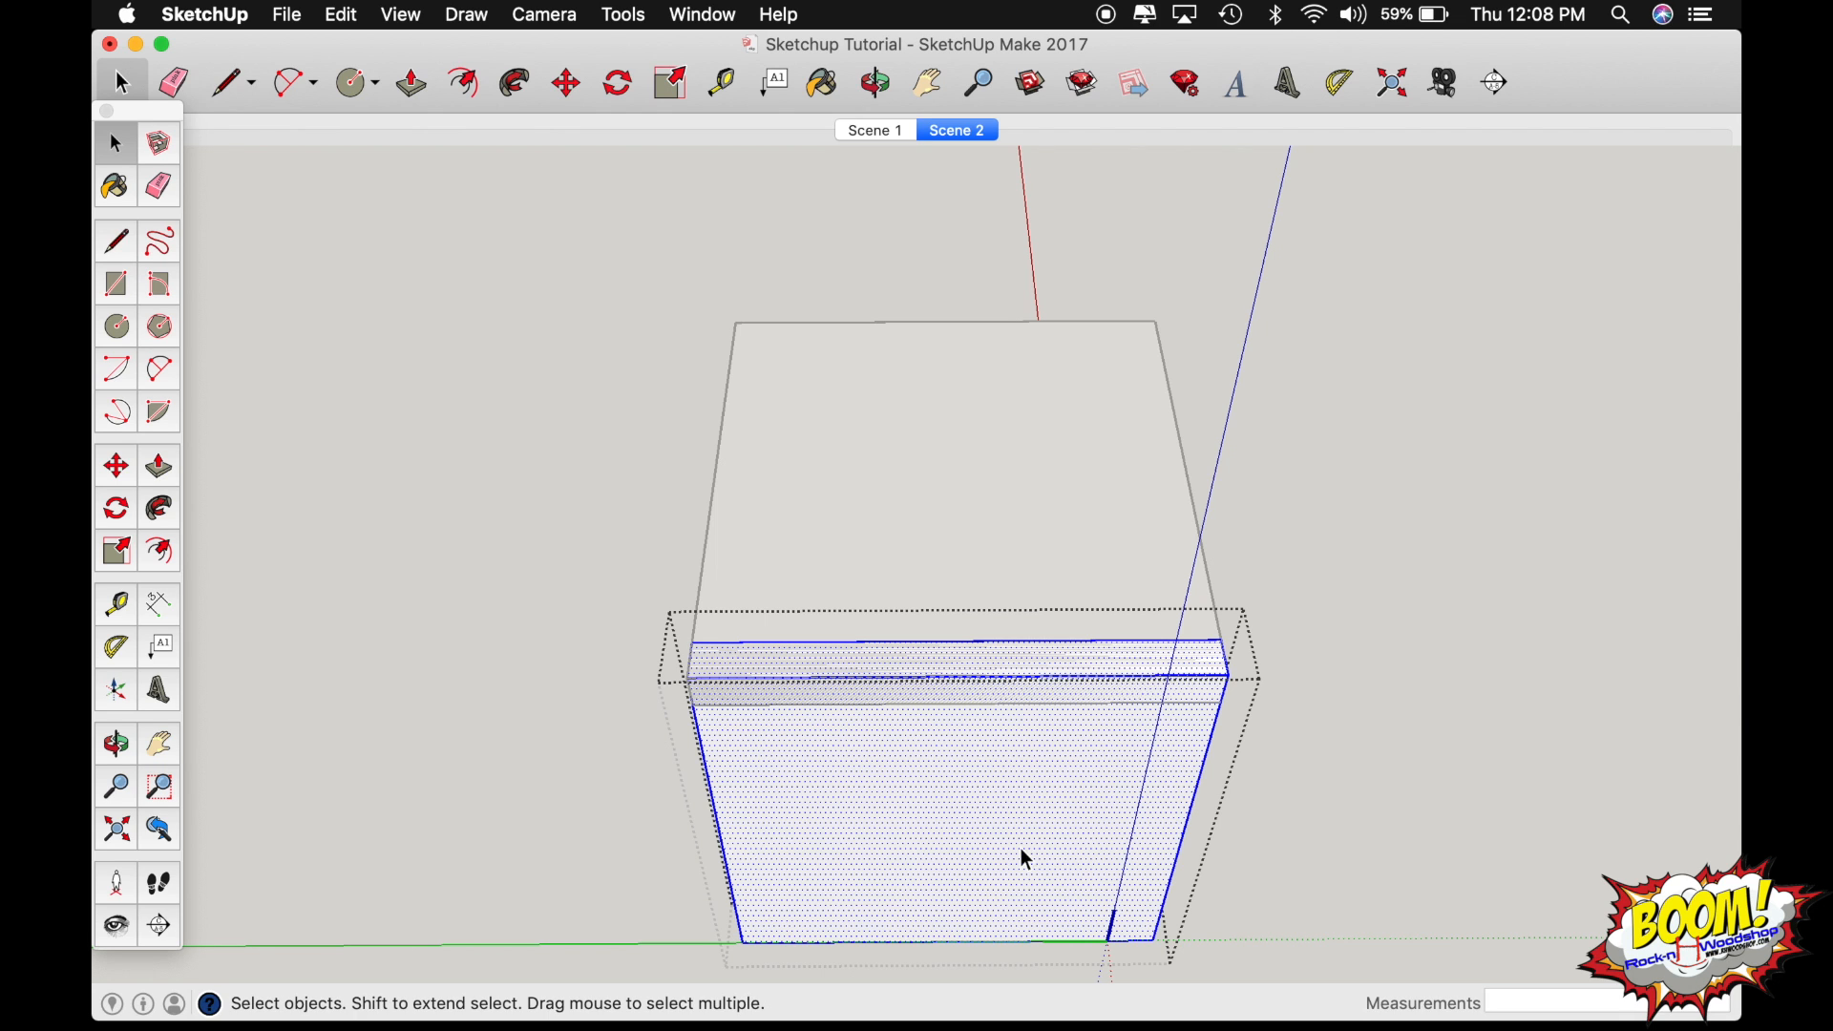
key("o")
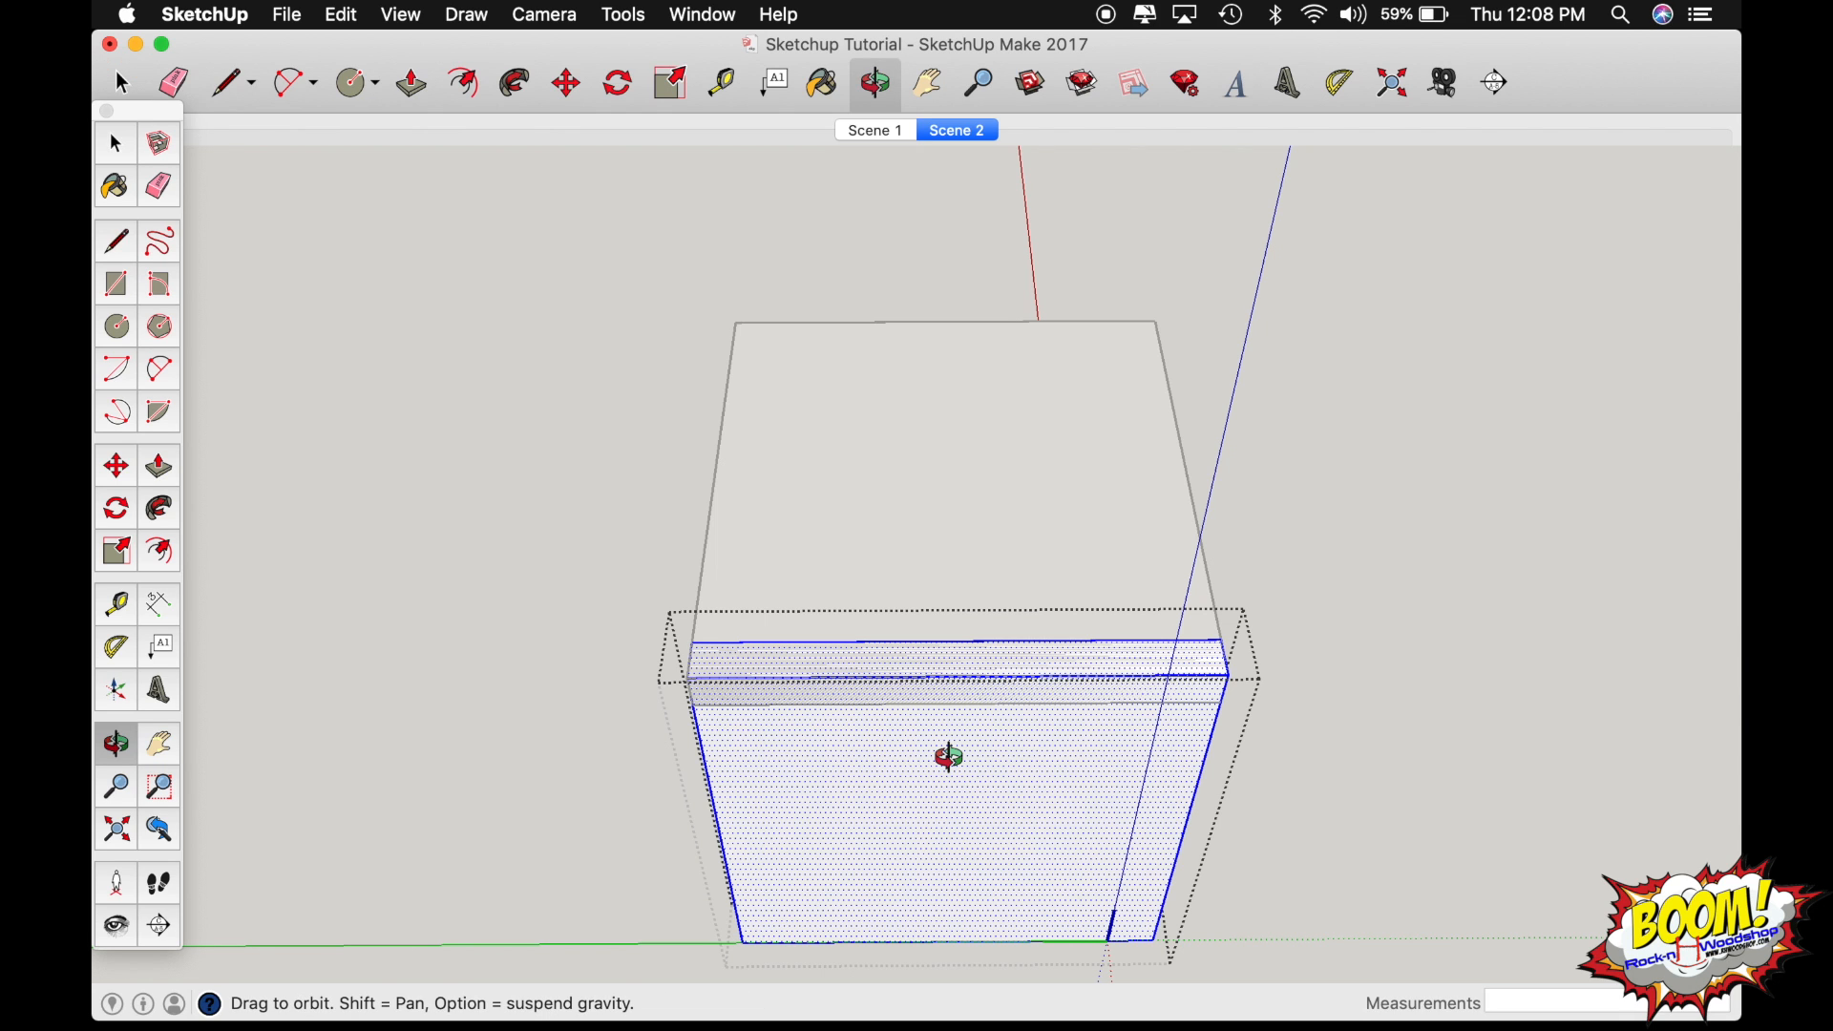
left_click_drag(949, 757, 859, 630)
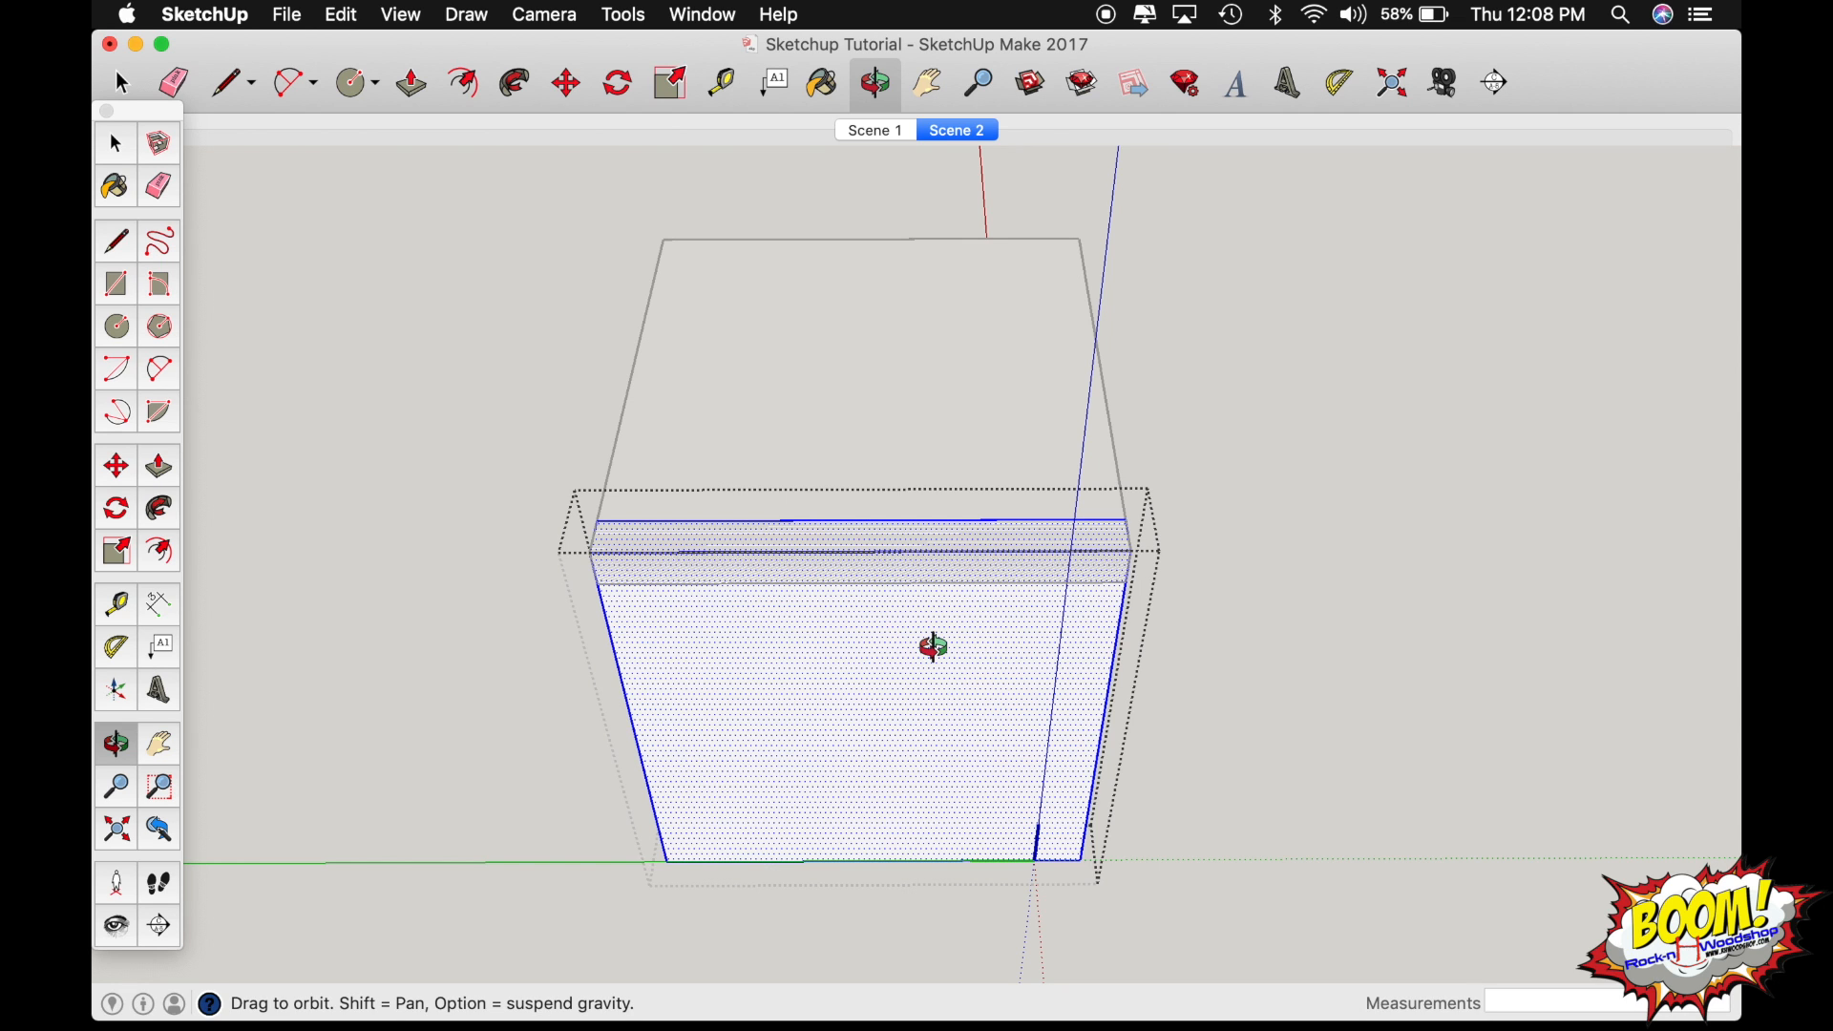
left_click_drag(865, 468, 1280, 404)
key("space")
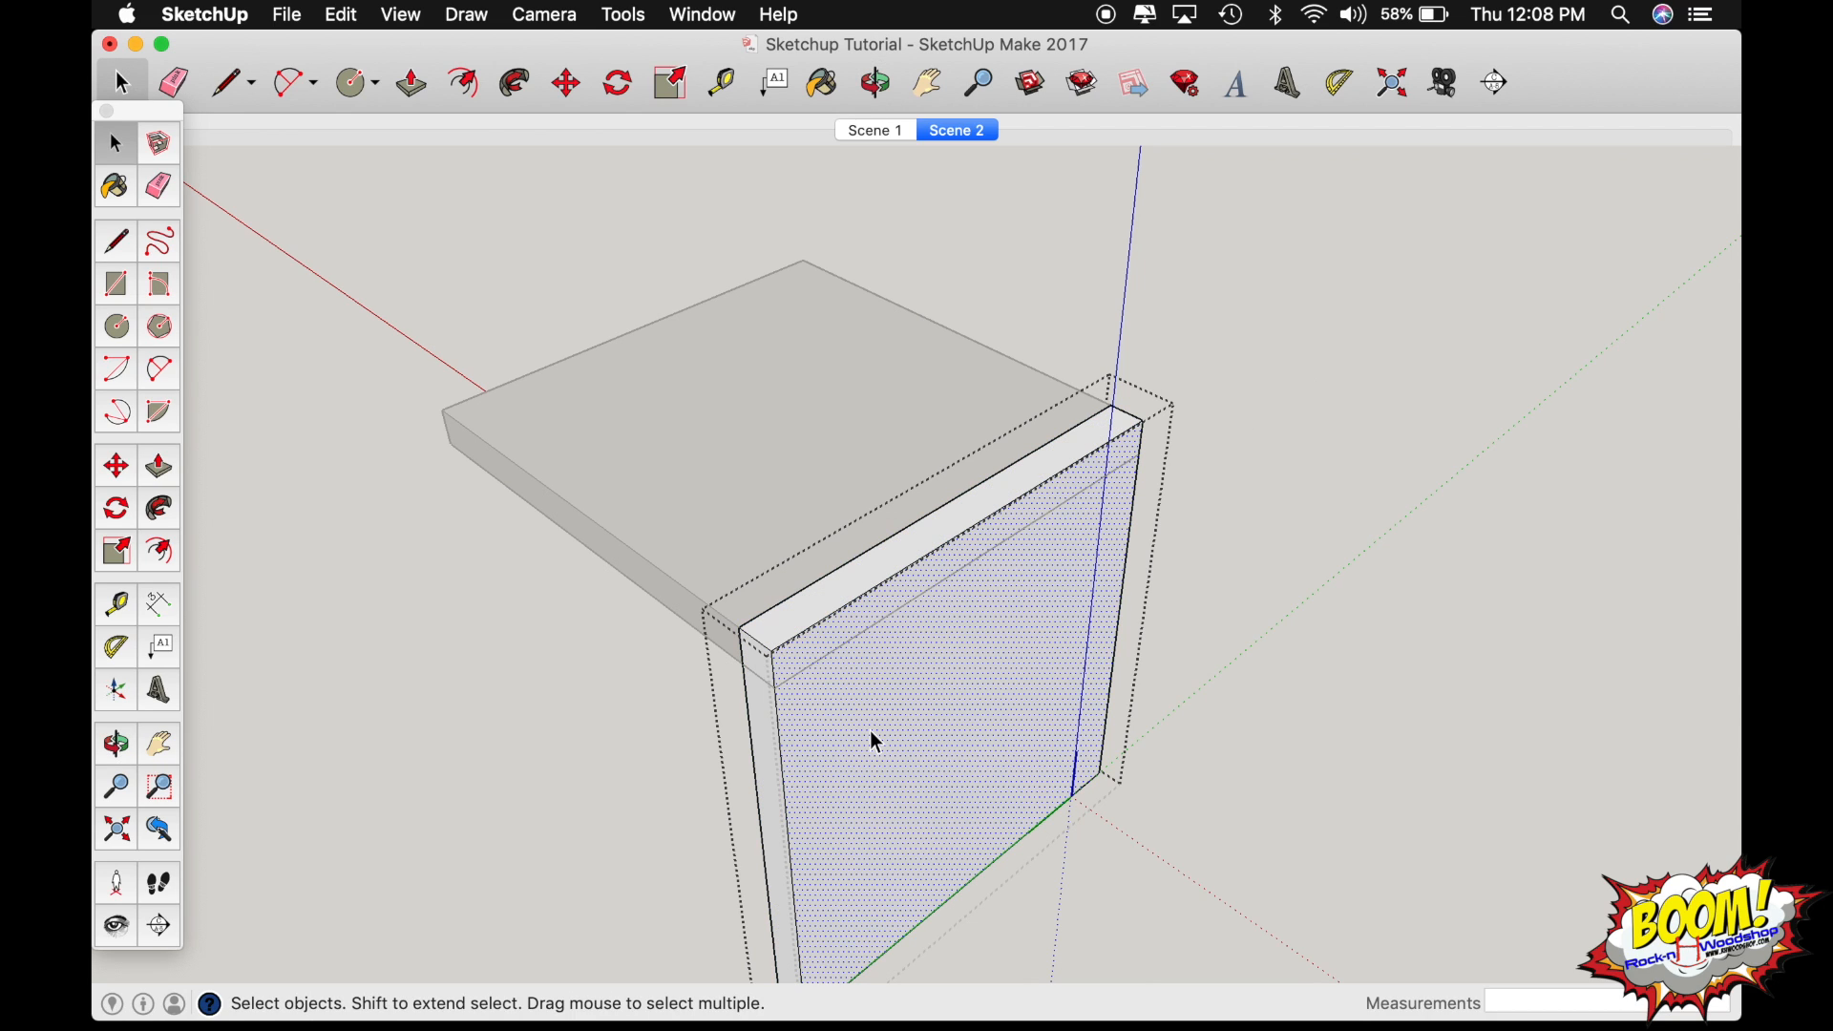
left_click(1374, 624)
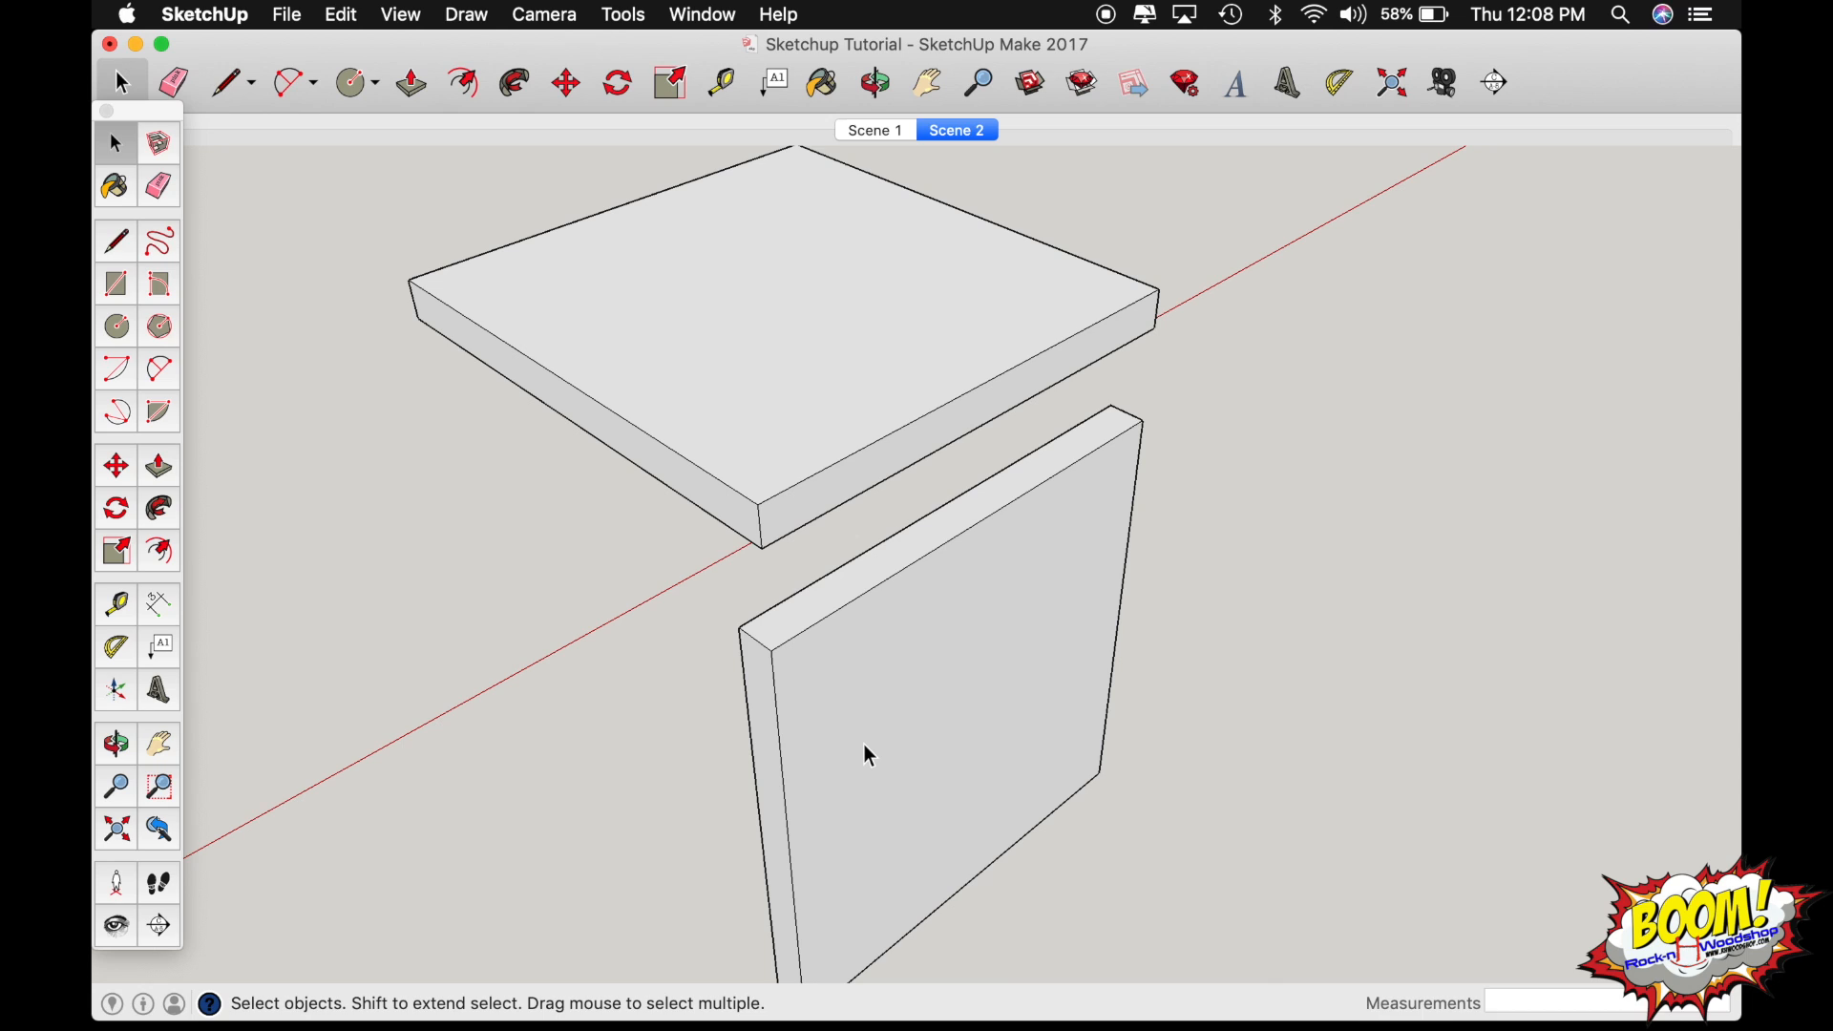
Copy the upright board by its top corner to a spot about 2 19/32" out from its outer face.
left_click(869, 756)
key("m")
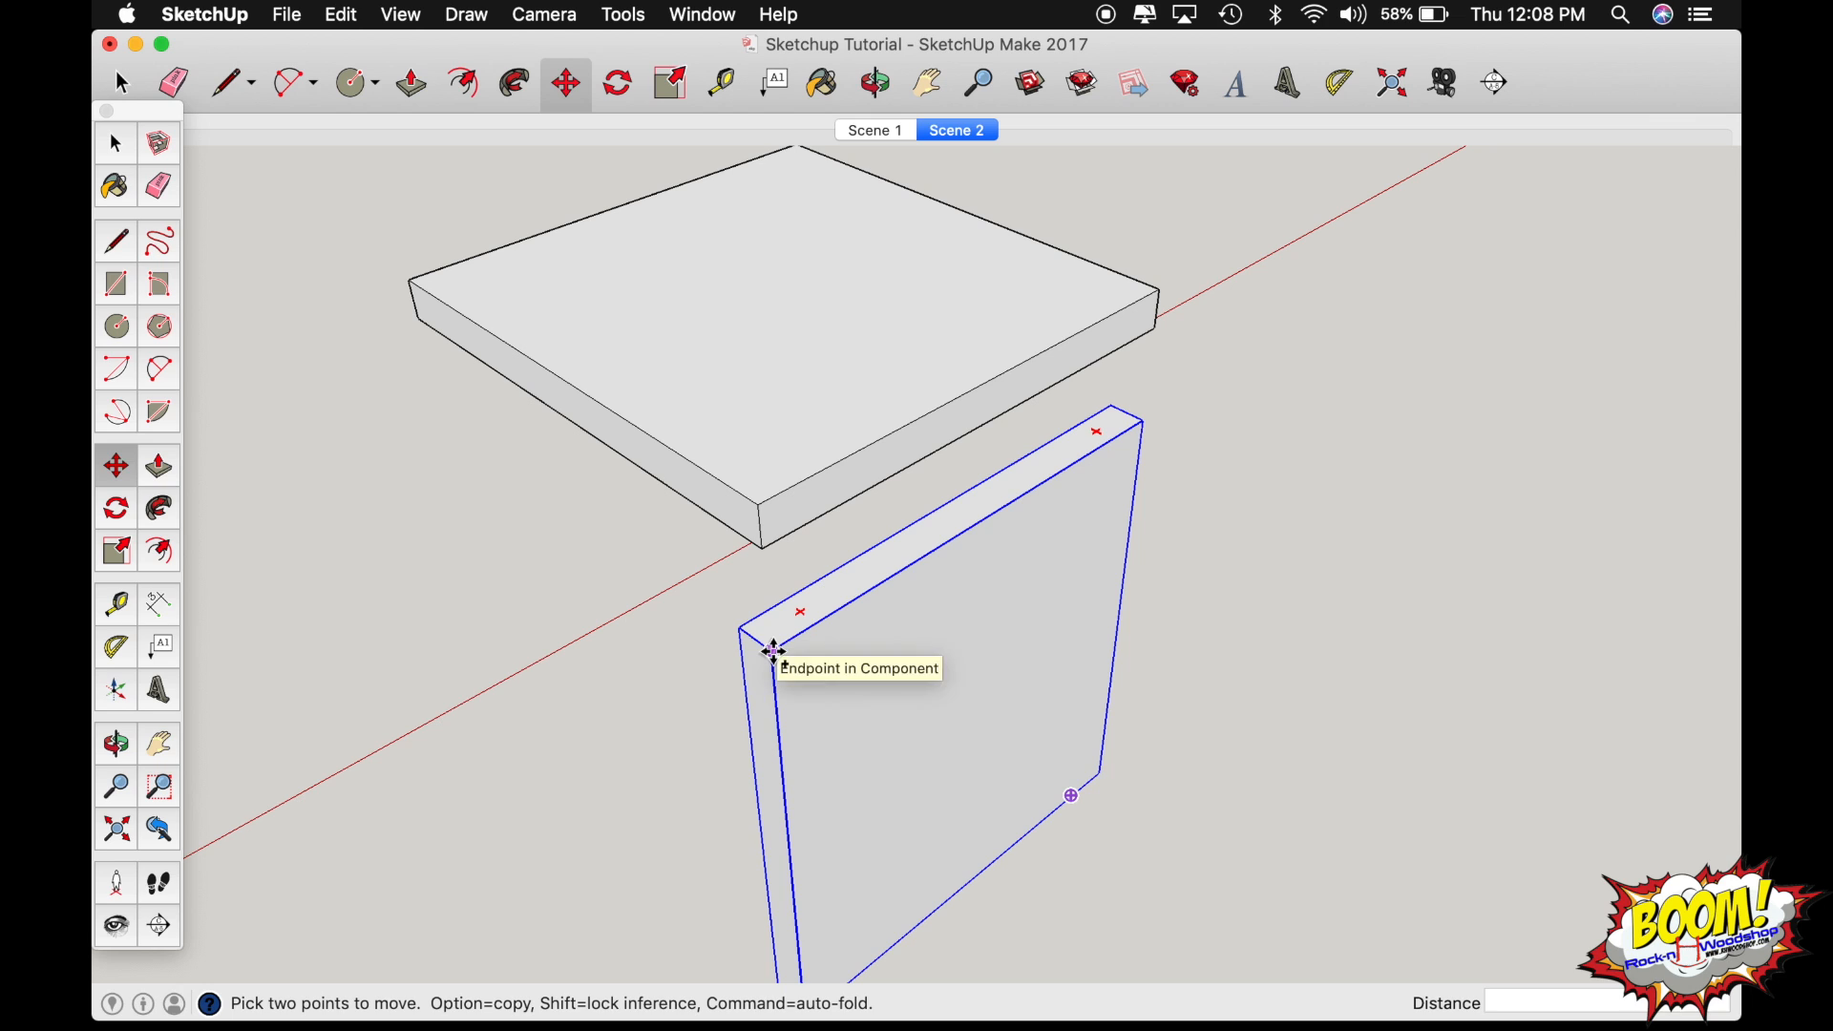
left_click(774, 652)
key("alt")
left_click(900, 736)
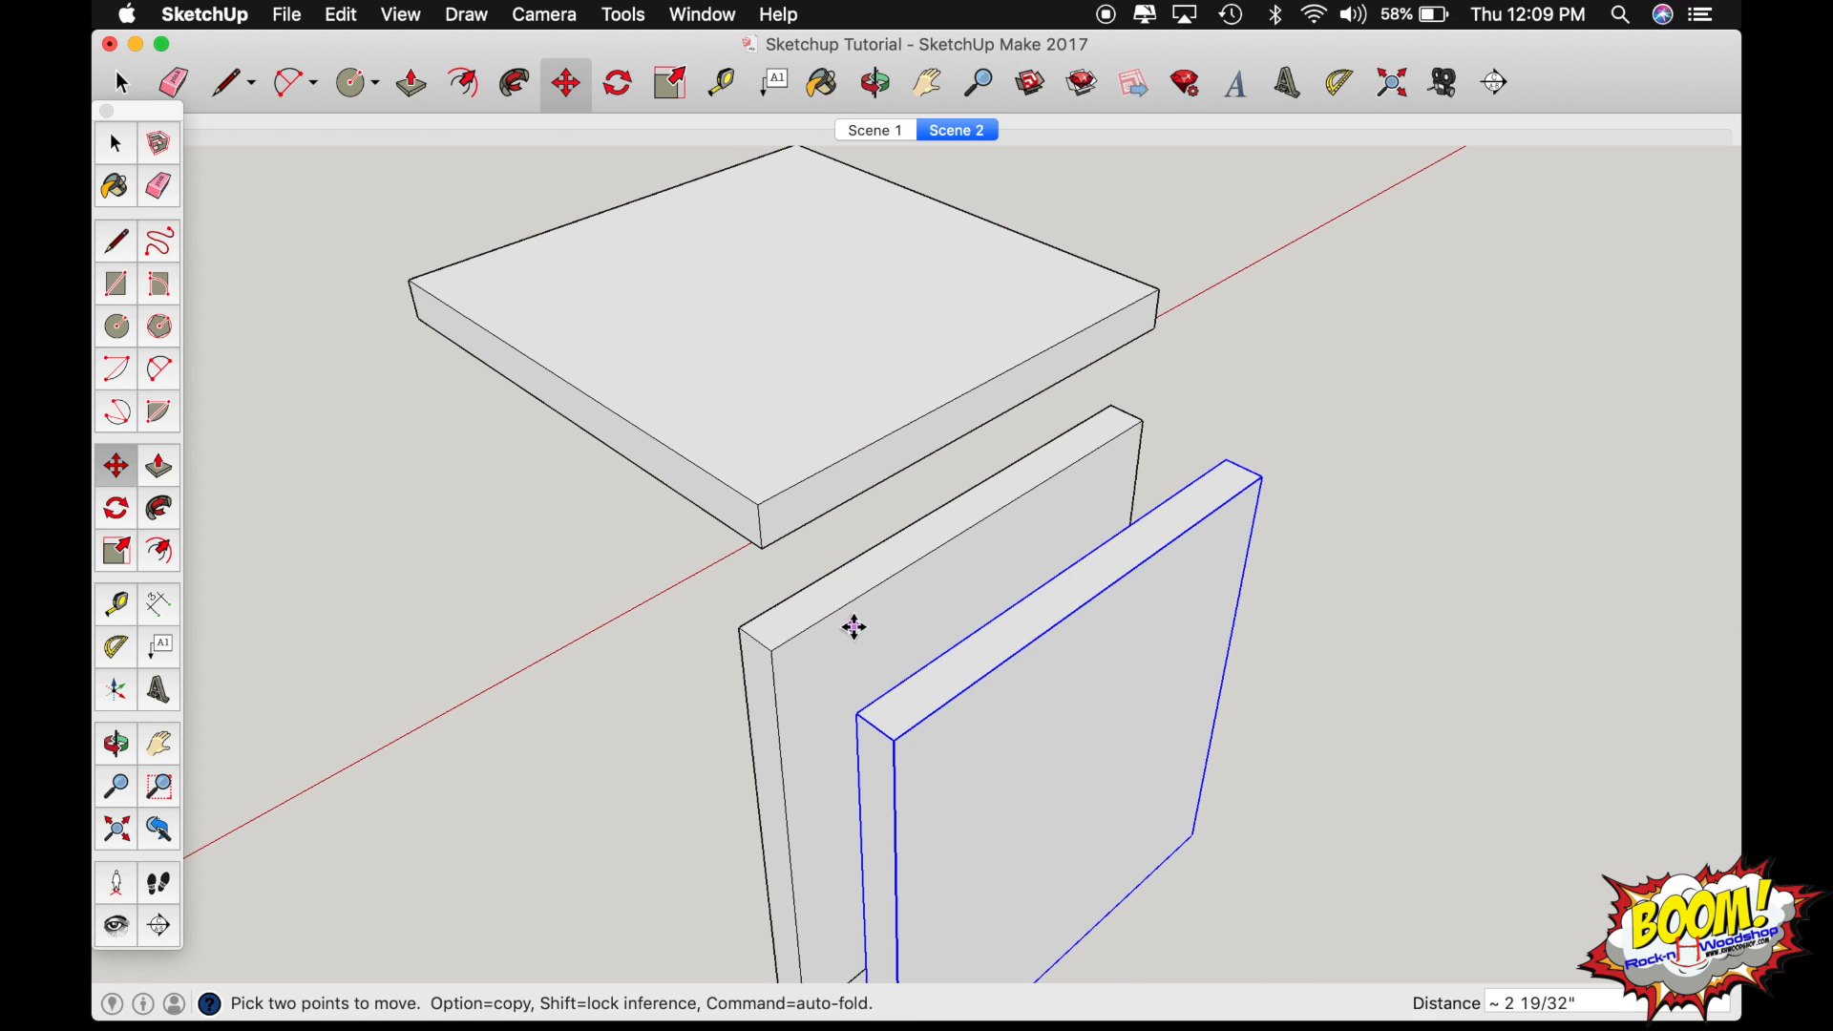
Make the copied upright board a unique component and delete that copy.
right_click(992, 700)
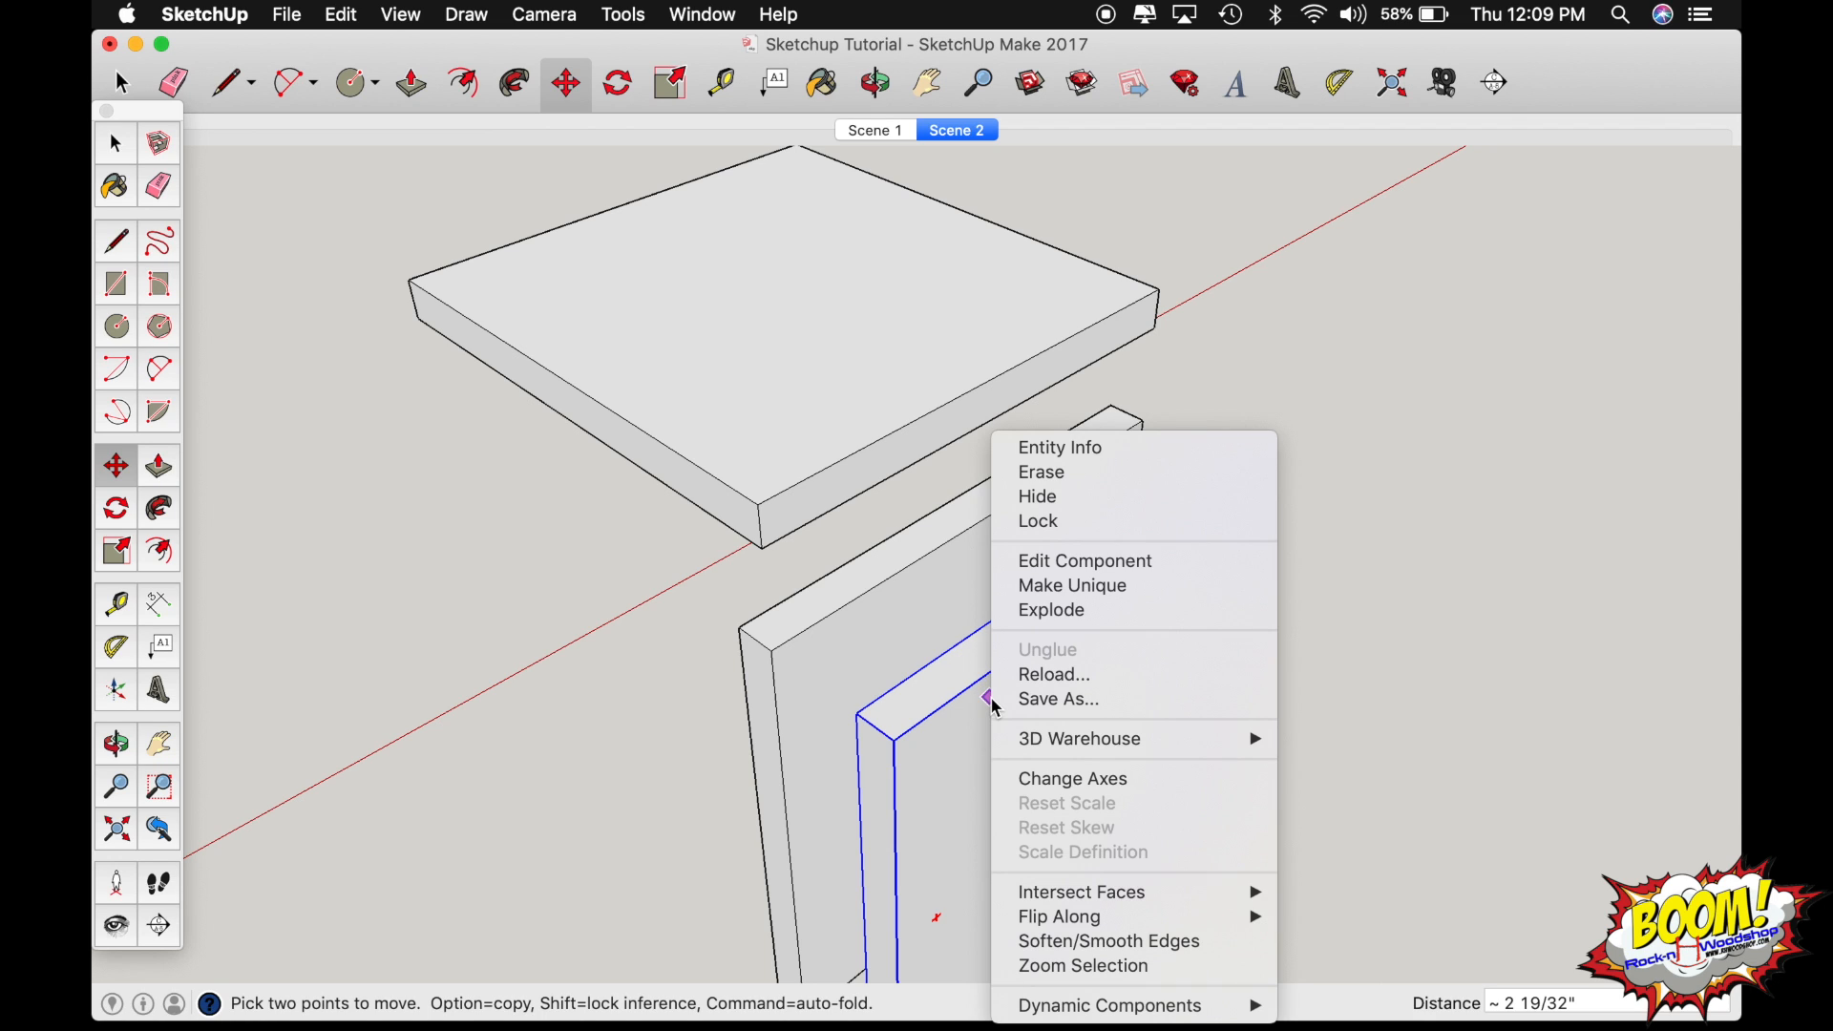
left_click(1072, 588)
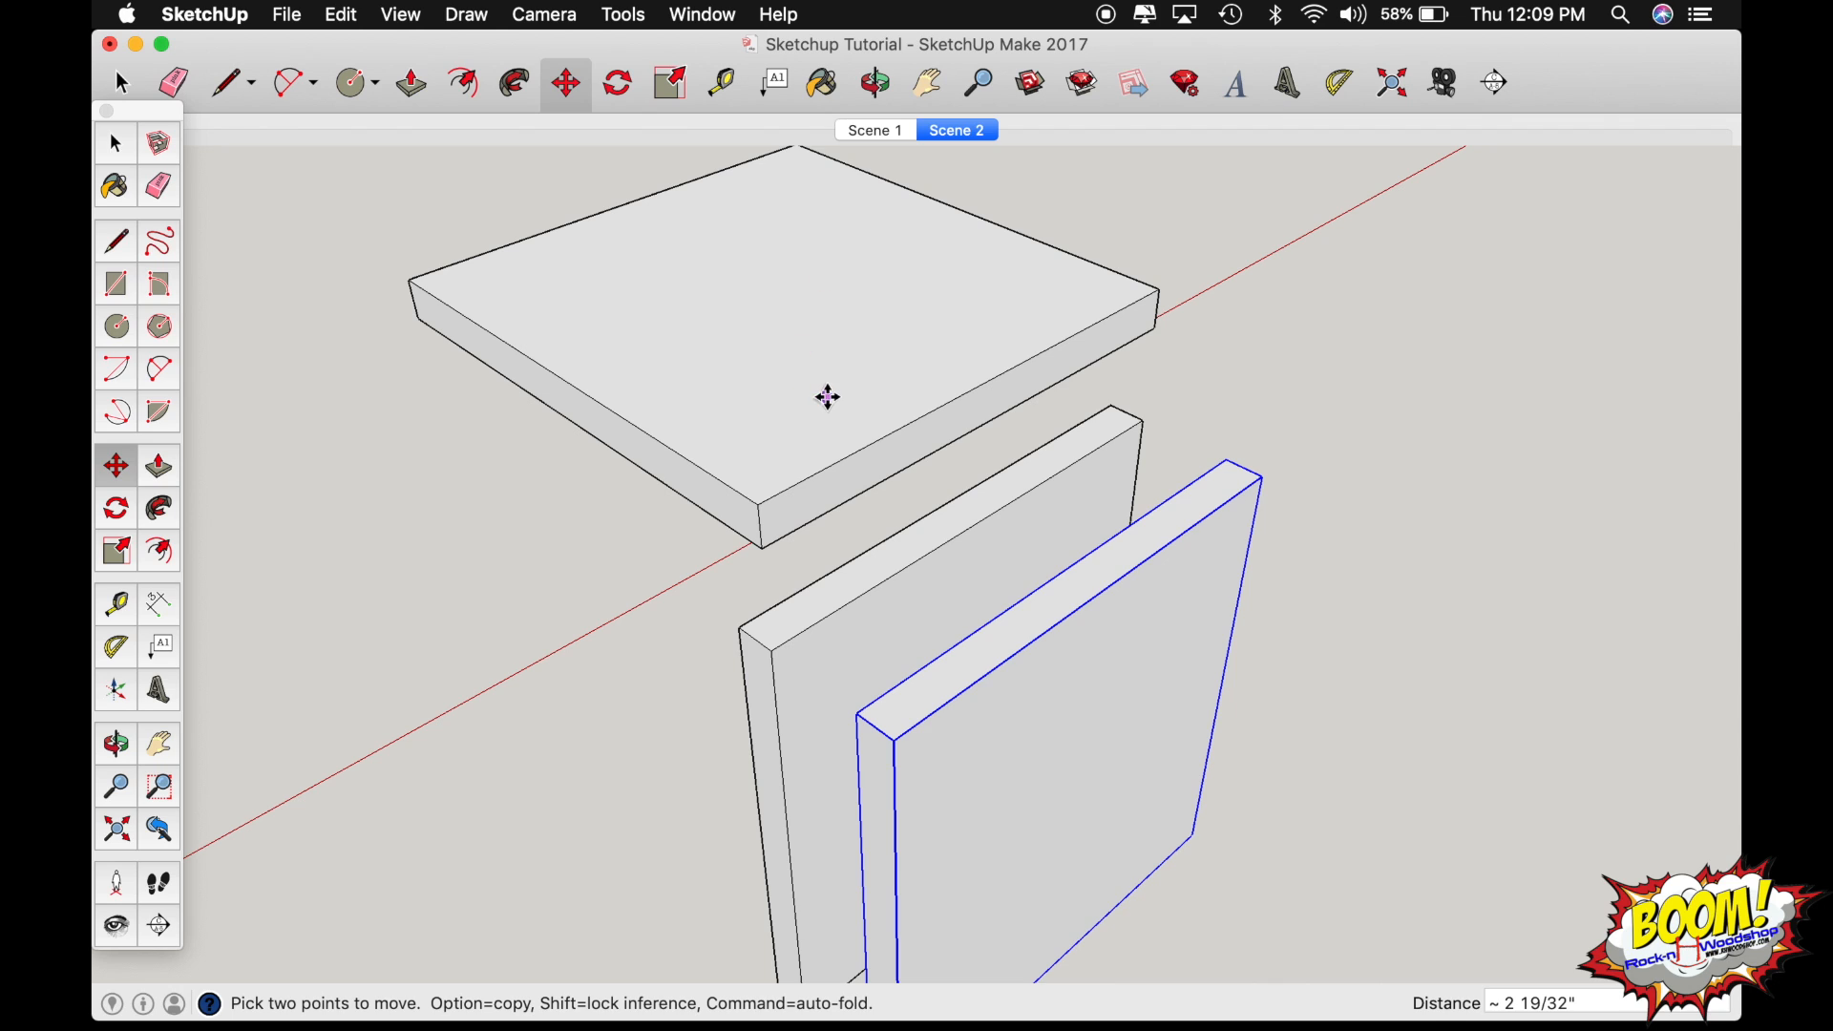
key("Delete")
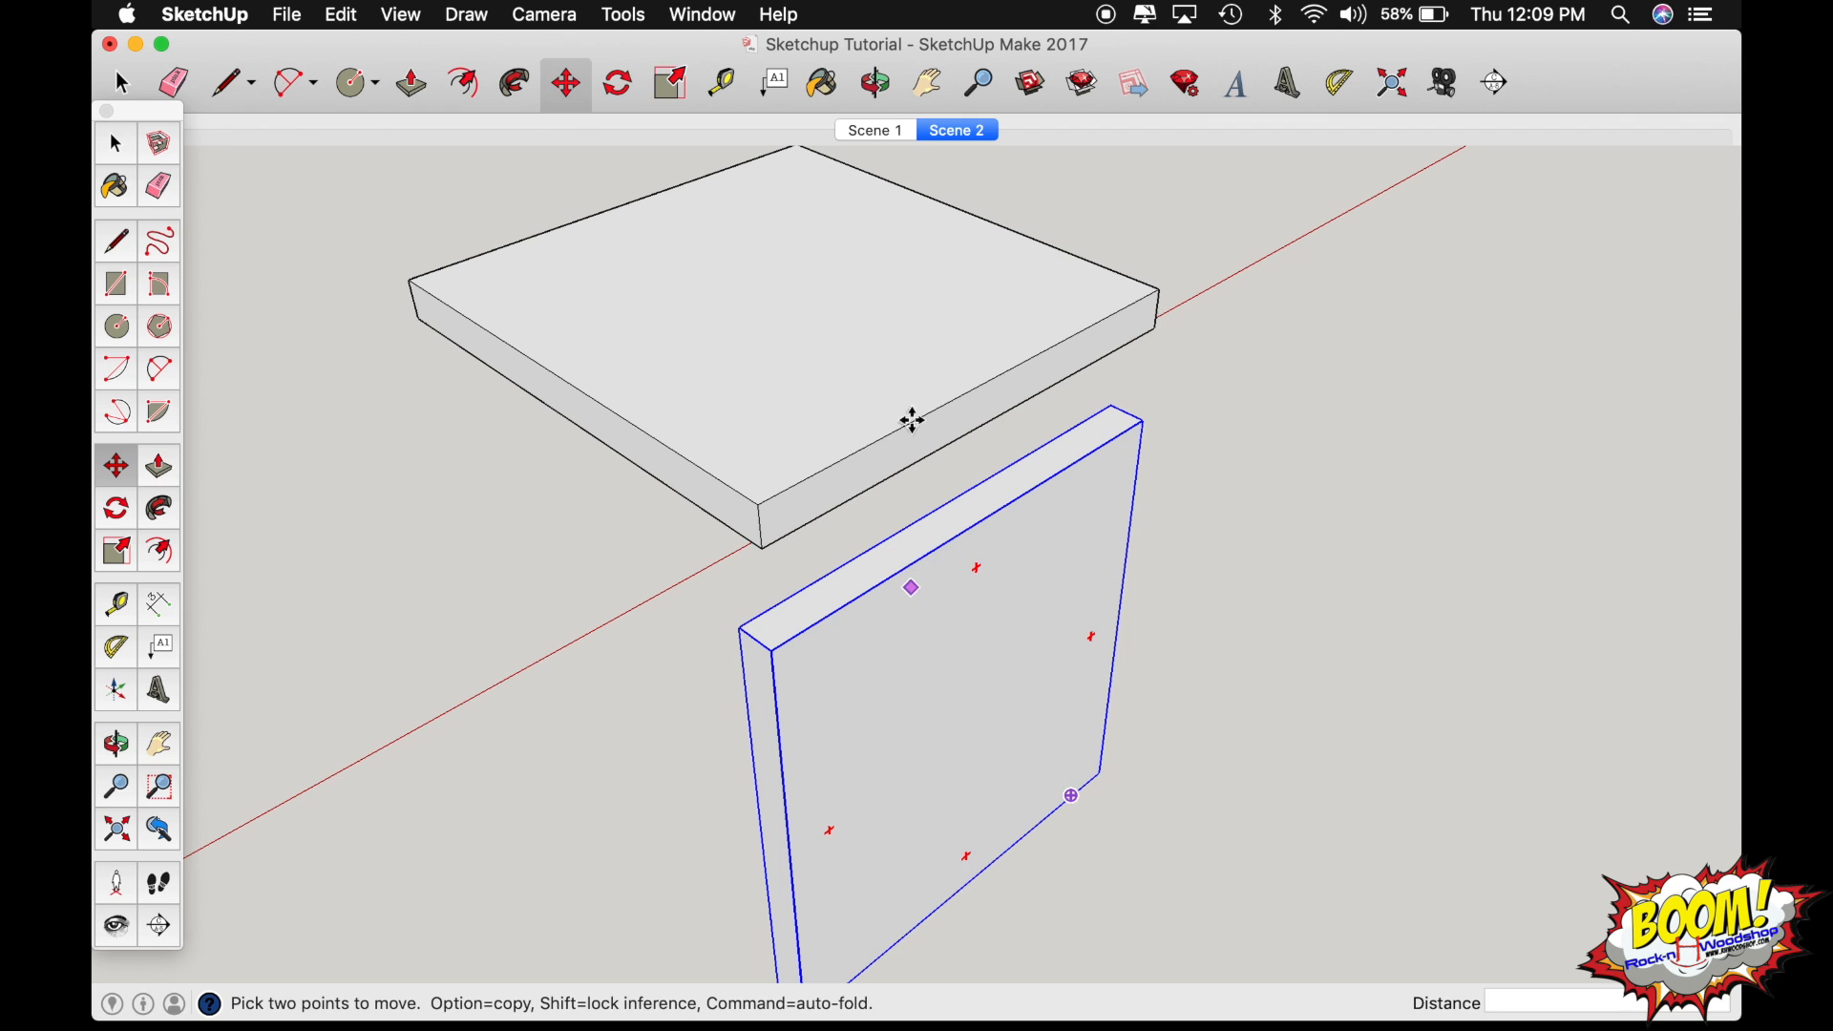
Move the horizontal board down by its near upper corner onto the matching outer top corner of the upright board.
key("o")
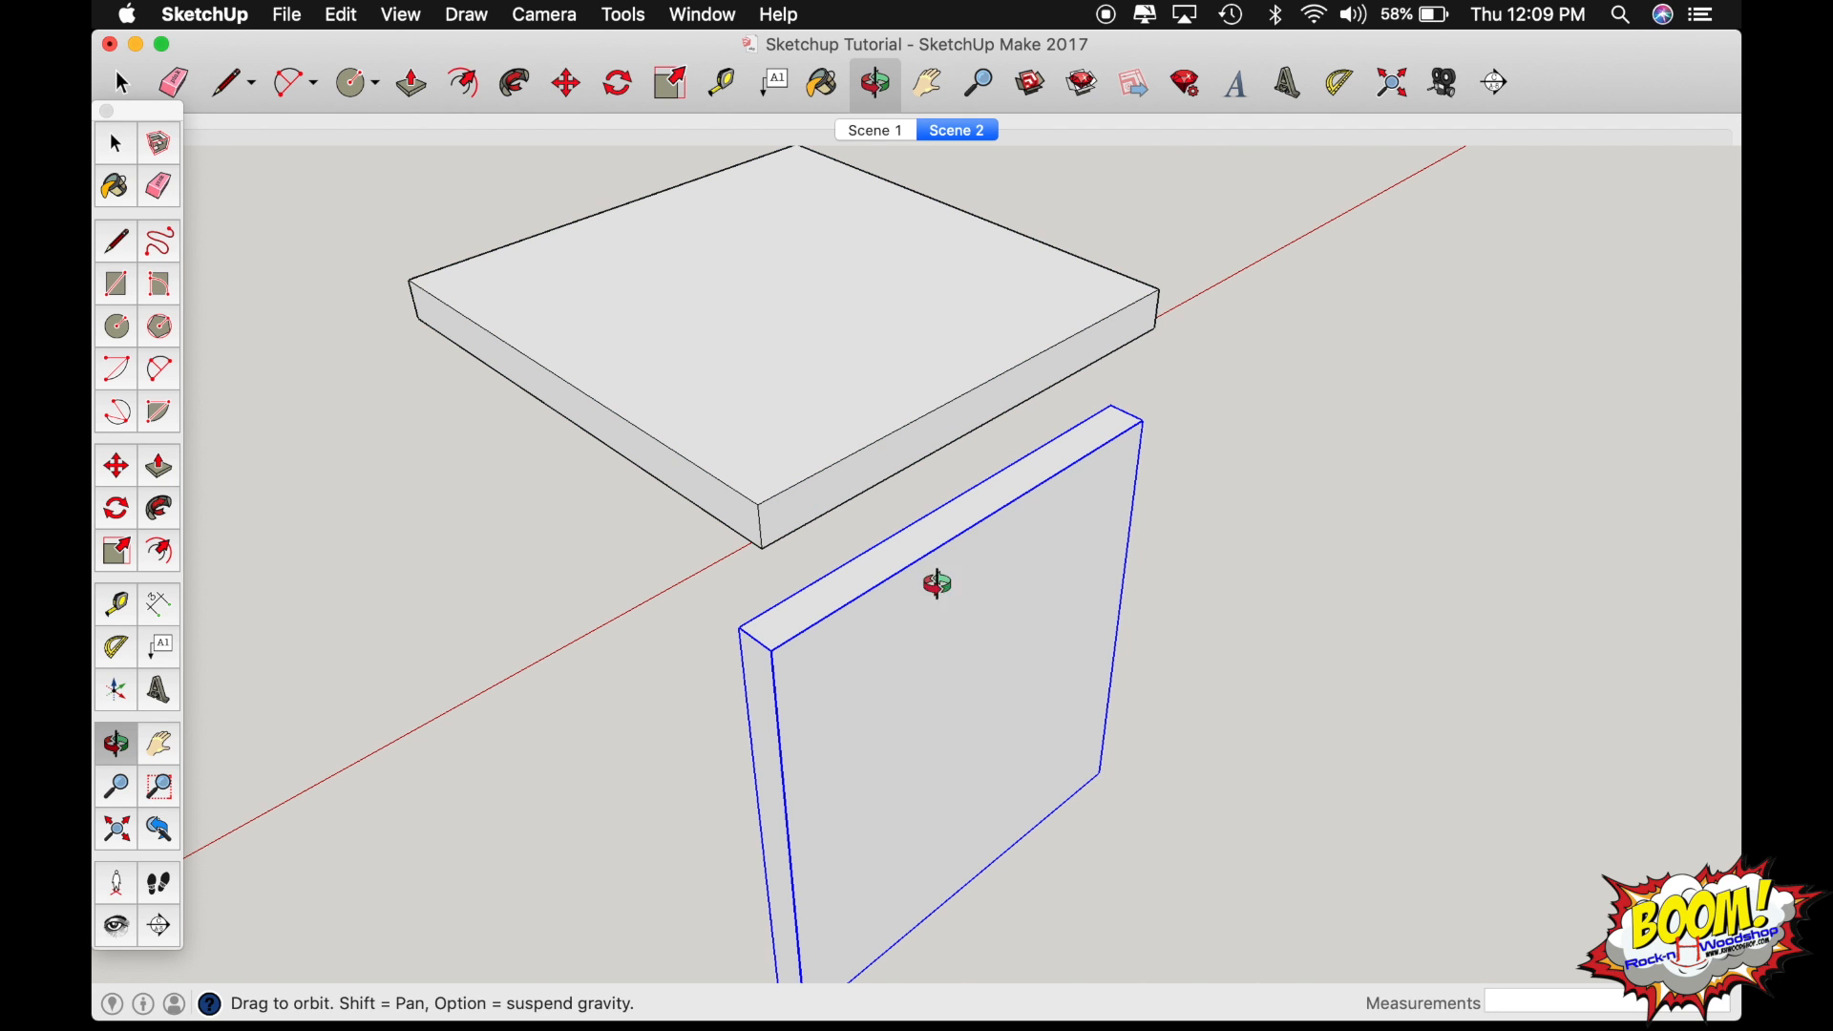
left_click_drag(1010, 651, 351, 628)
left_click_drag(876, 643, 815, 634)
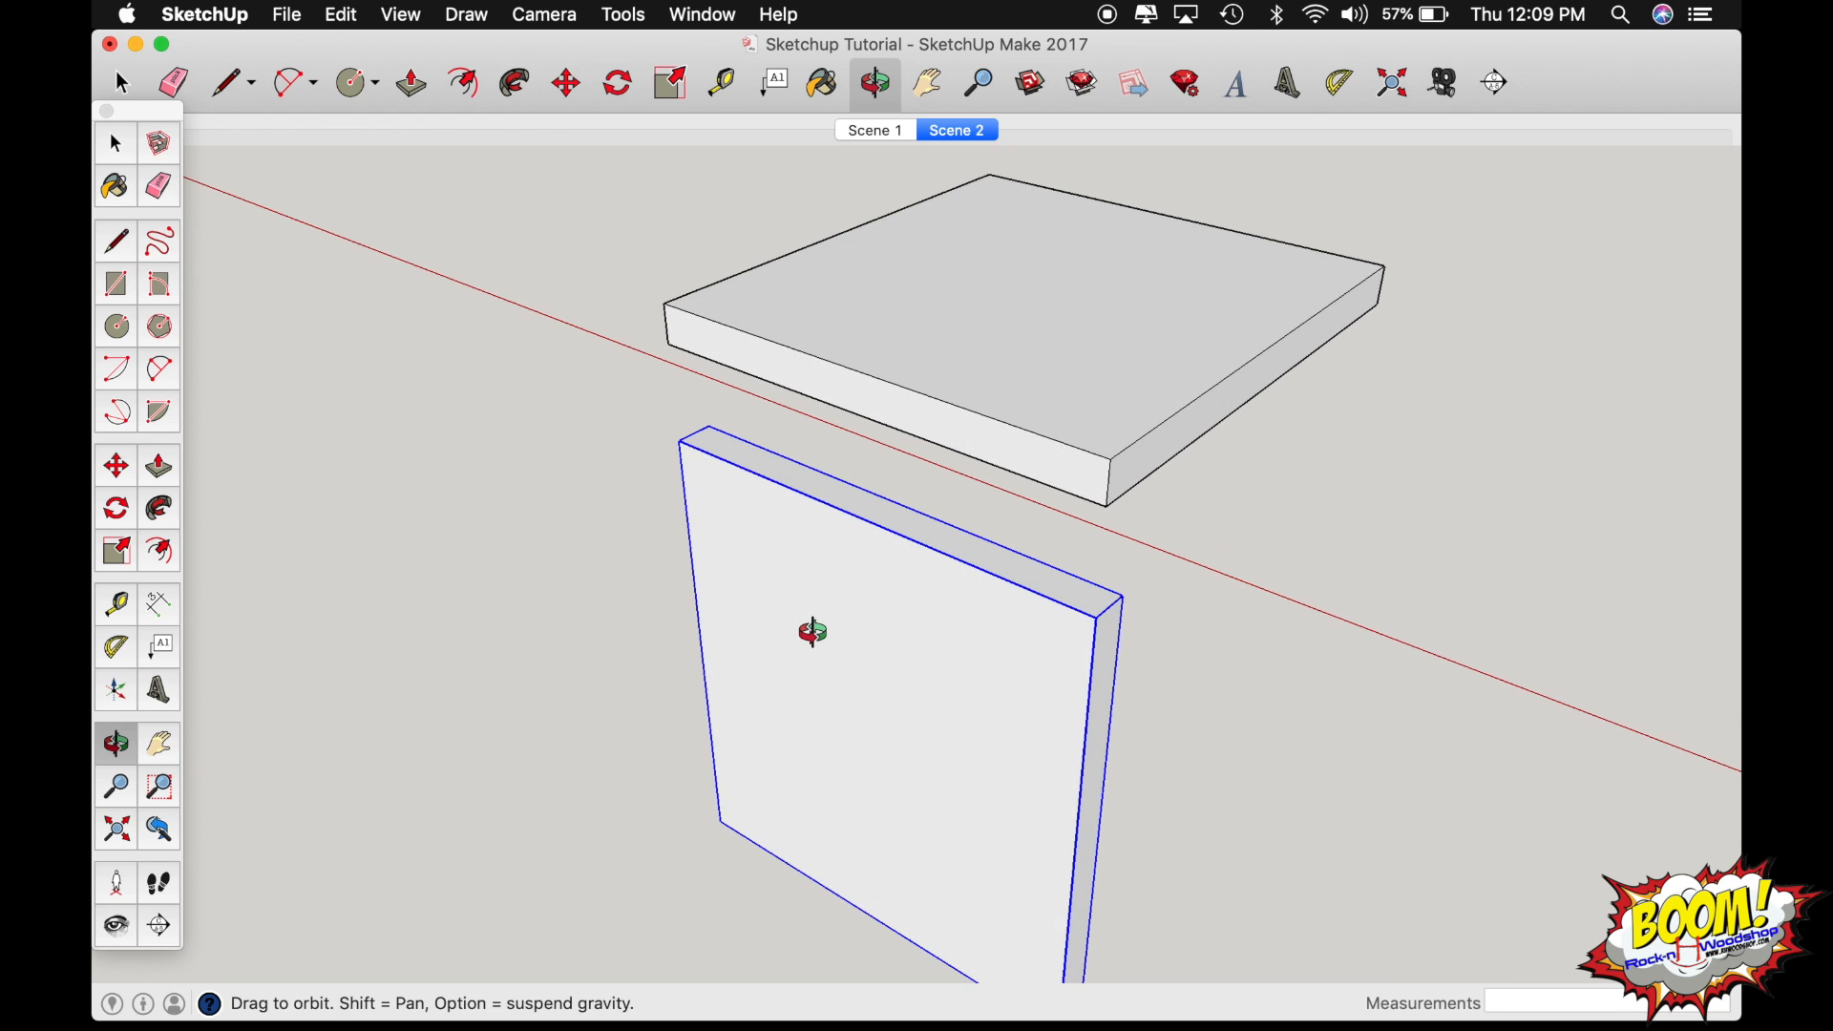
key("space")
left_click(1096, 401)
key("m")
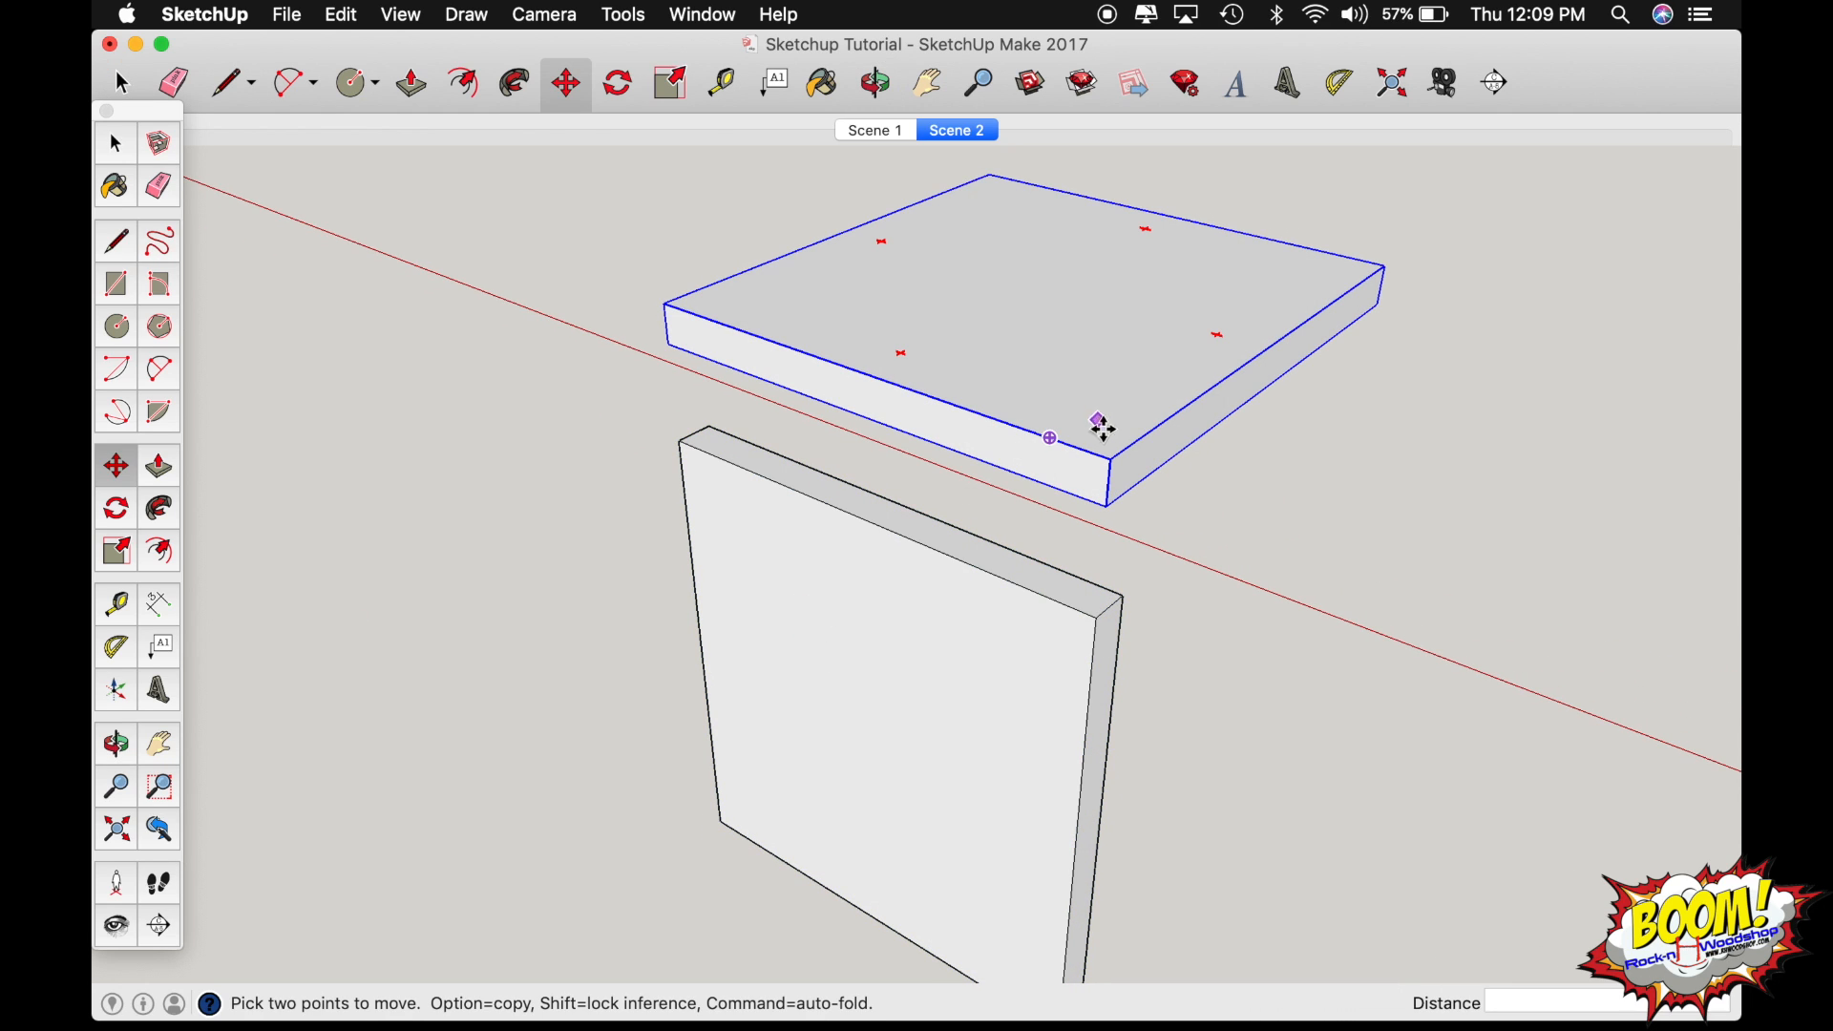
left_click(1112, 458)
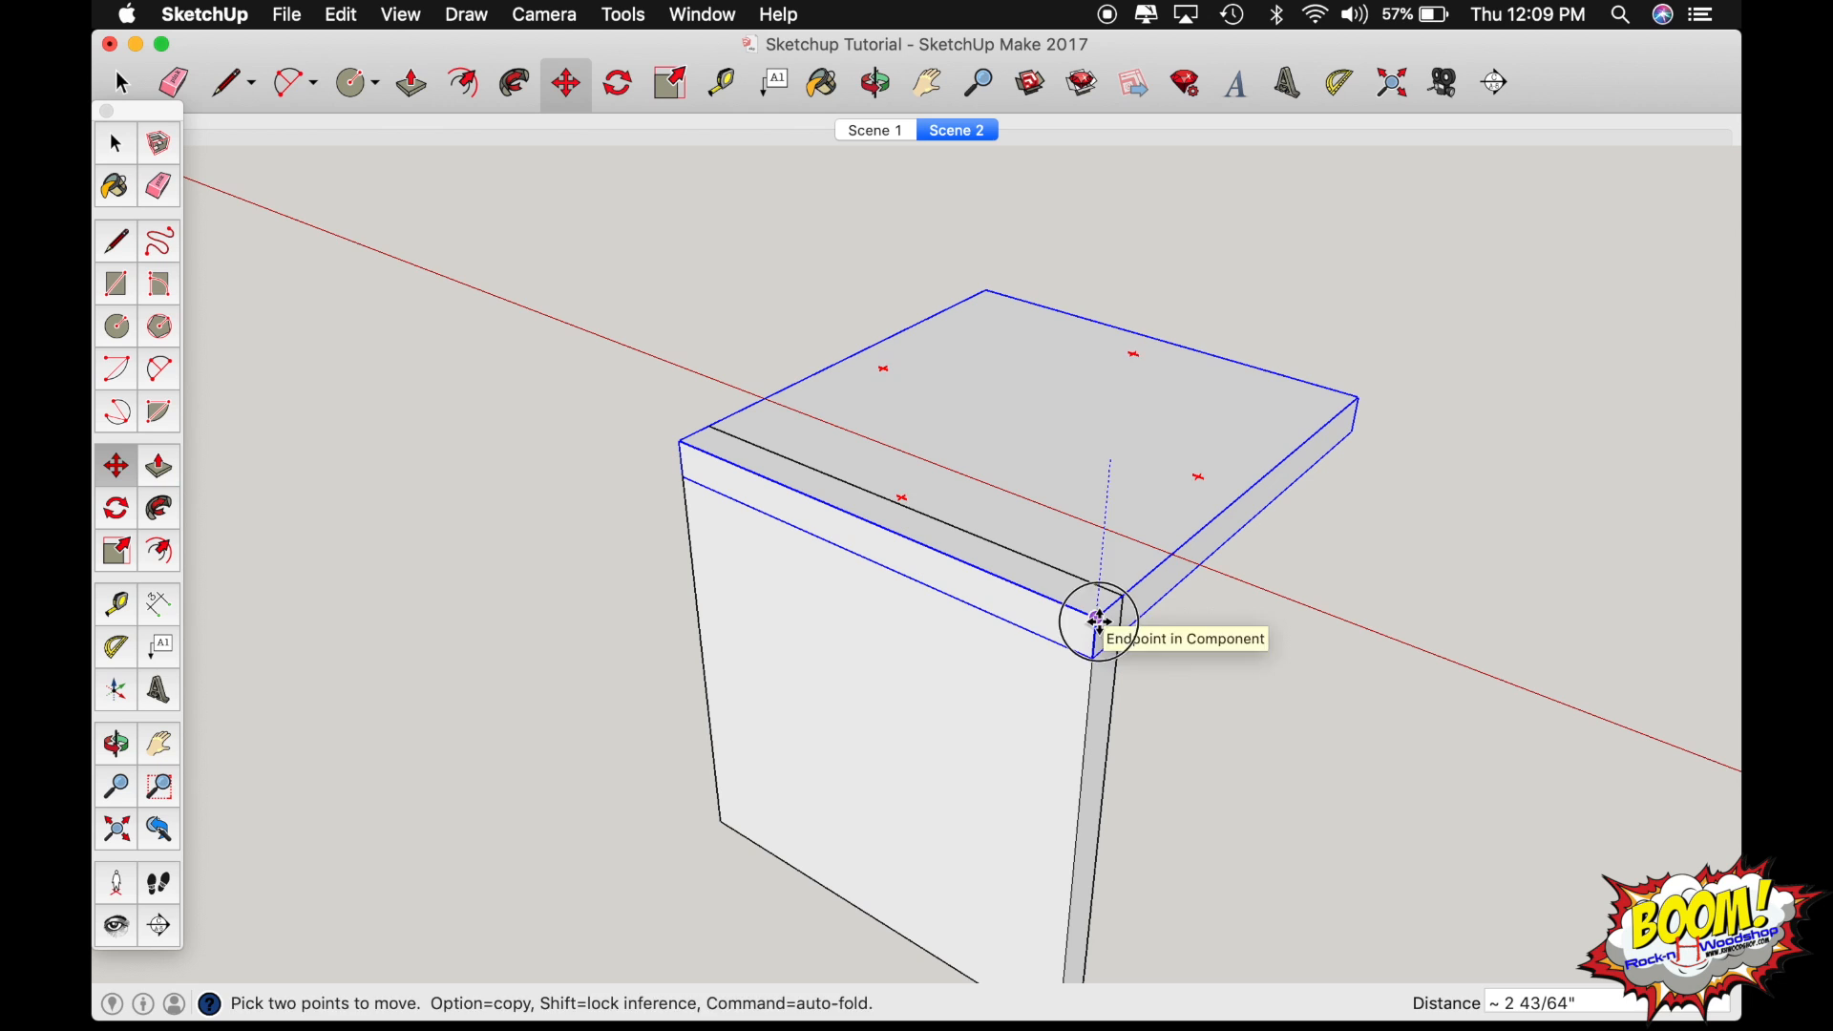
left_click(1097, 614)
Open the upright board for editing and select all of its geometry.
key("space")
triple_click(888, 659)
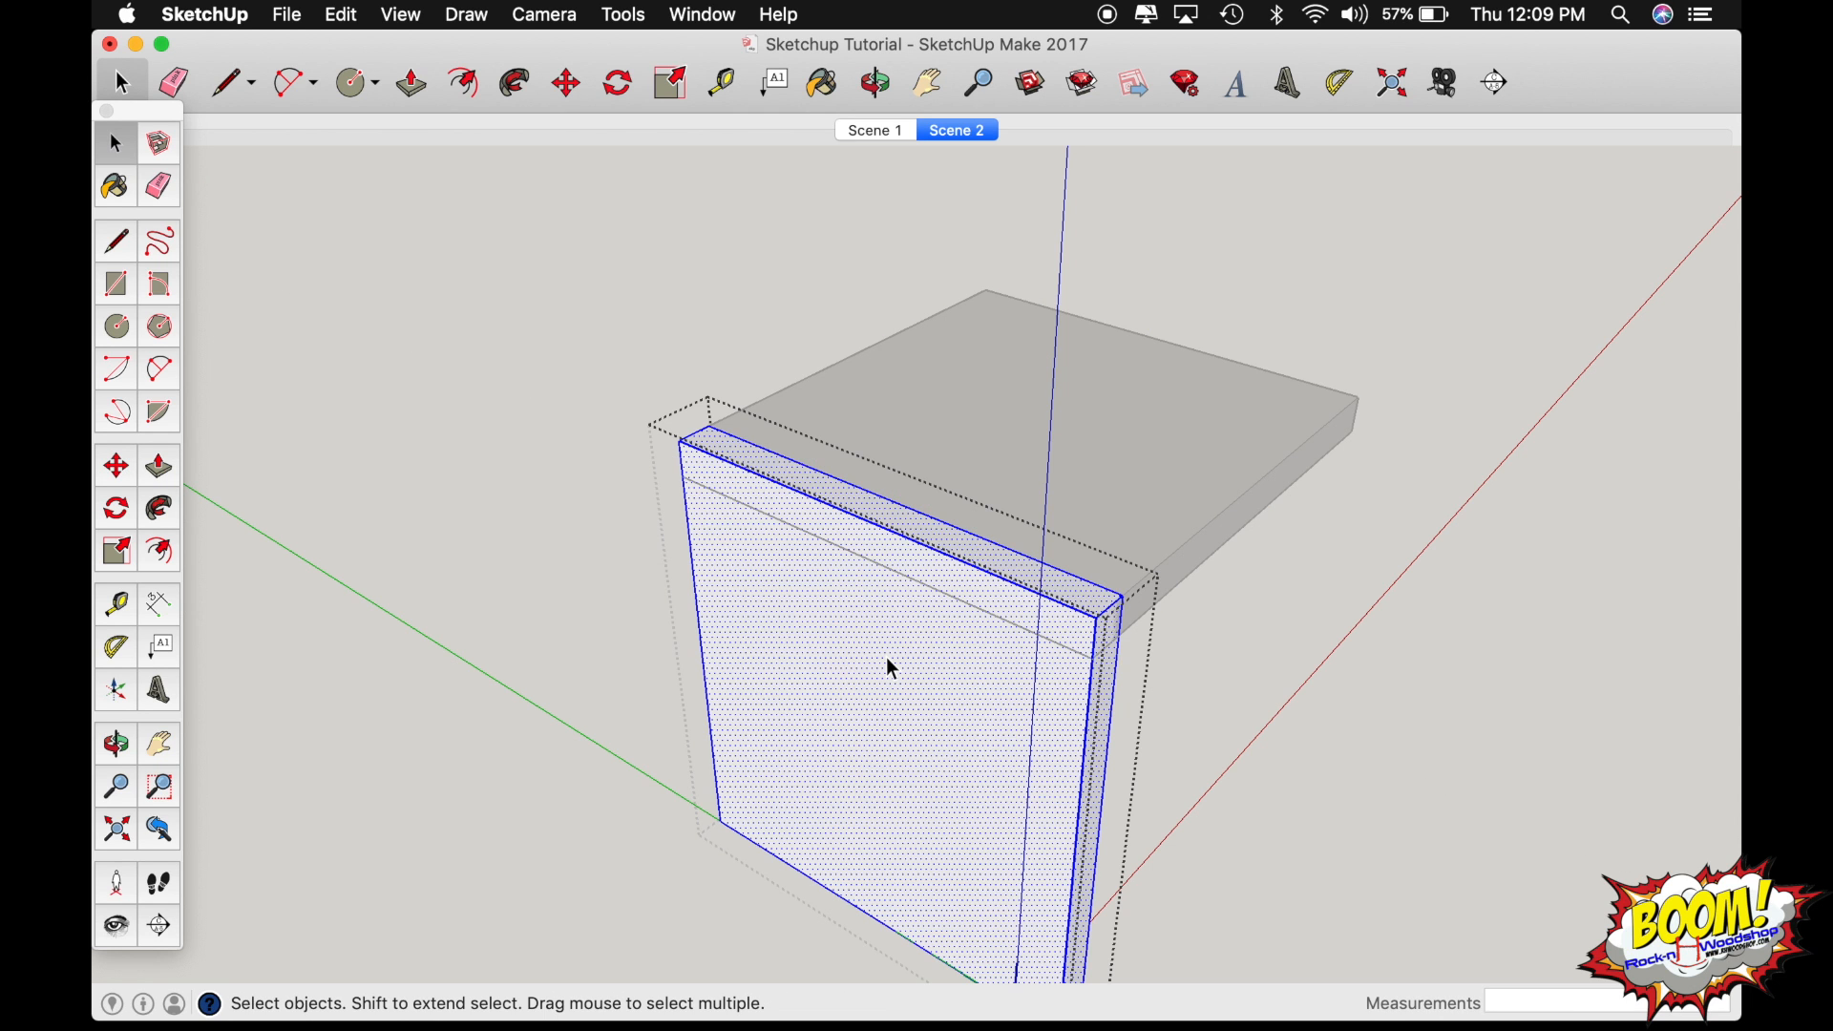
key("o")
left_click_drag(765, 618, 1162, 777)
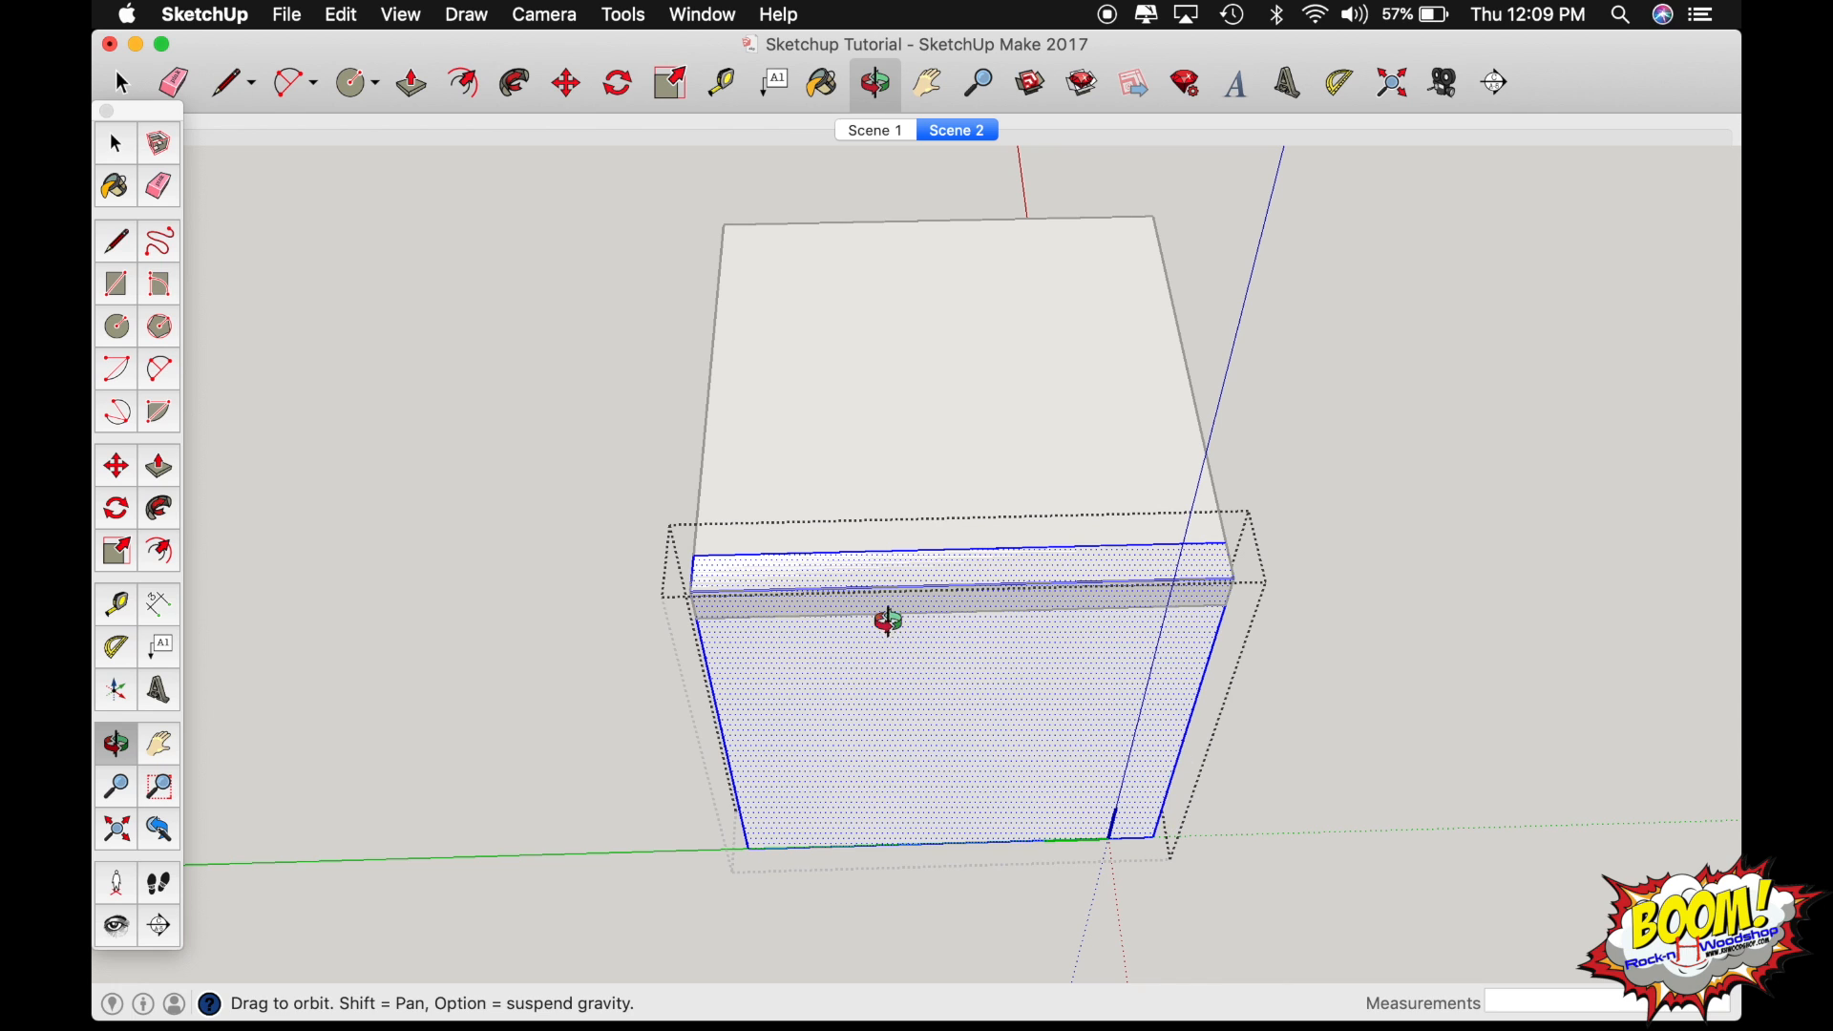
scroll(926, 582, "up", 3)
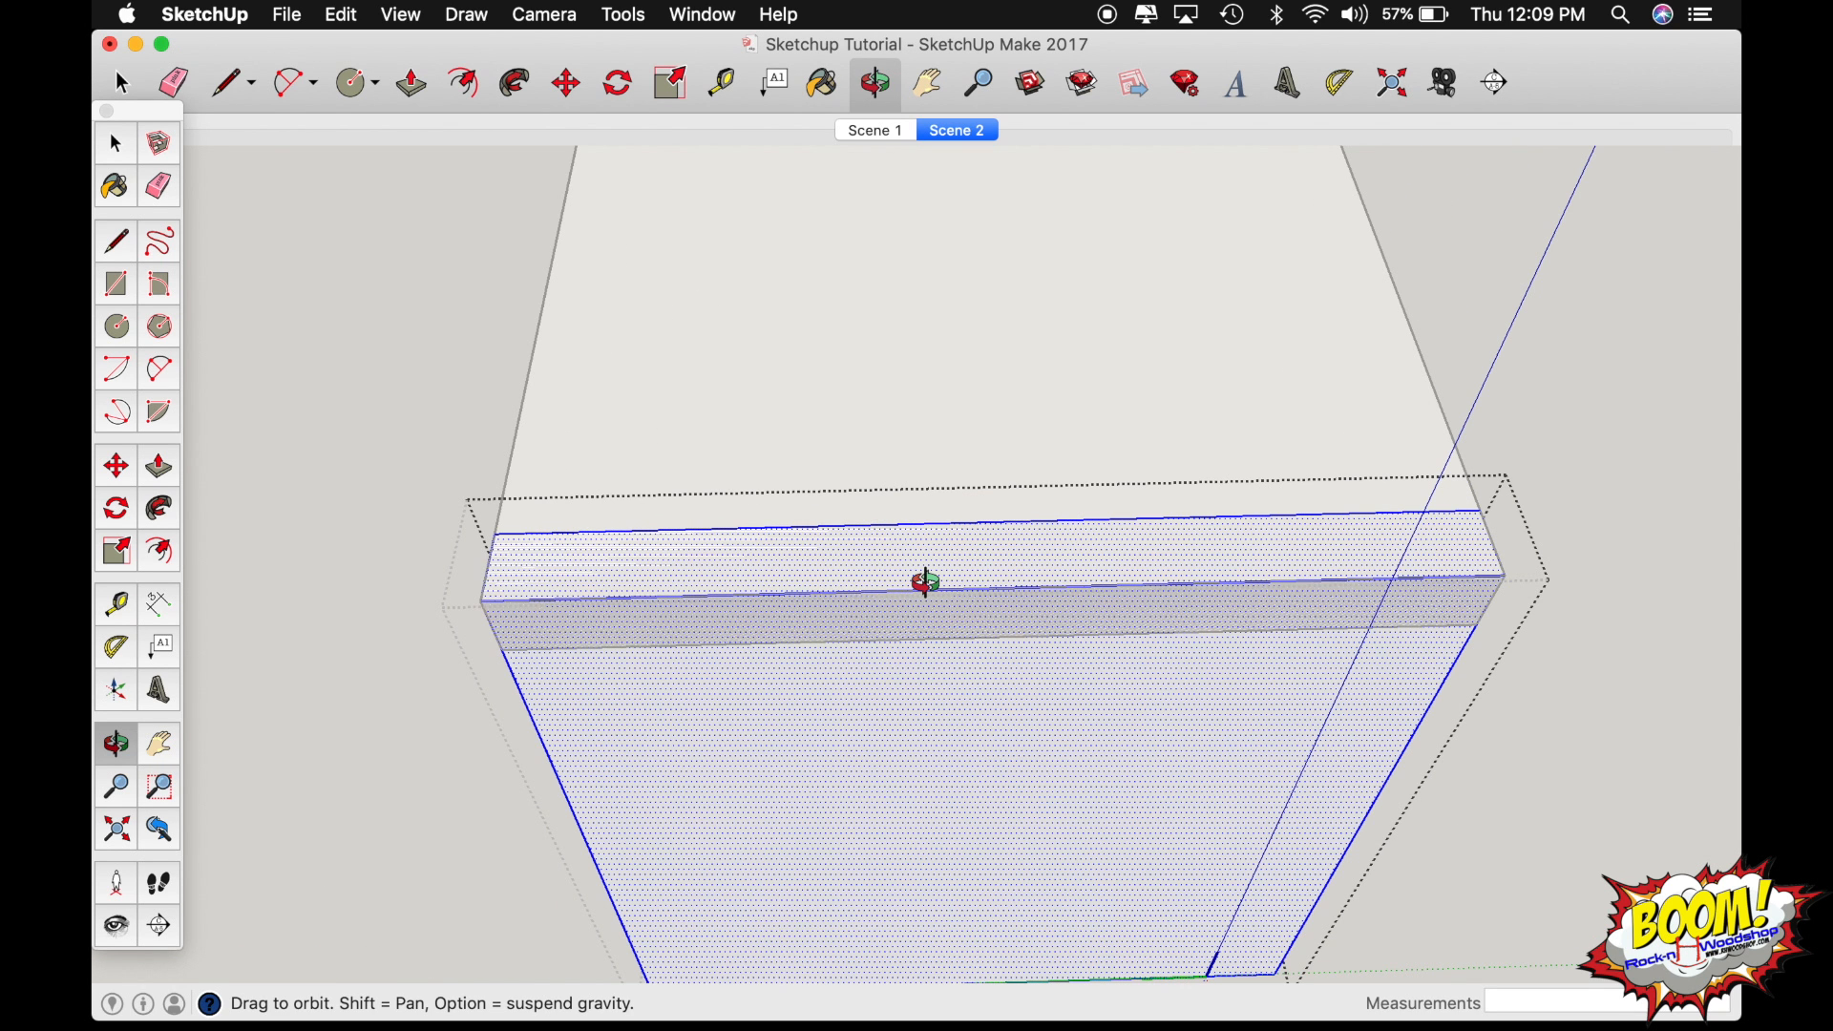
left_click_drag(925, 582, 857, 578)
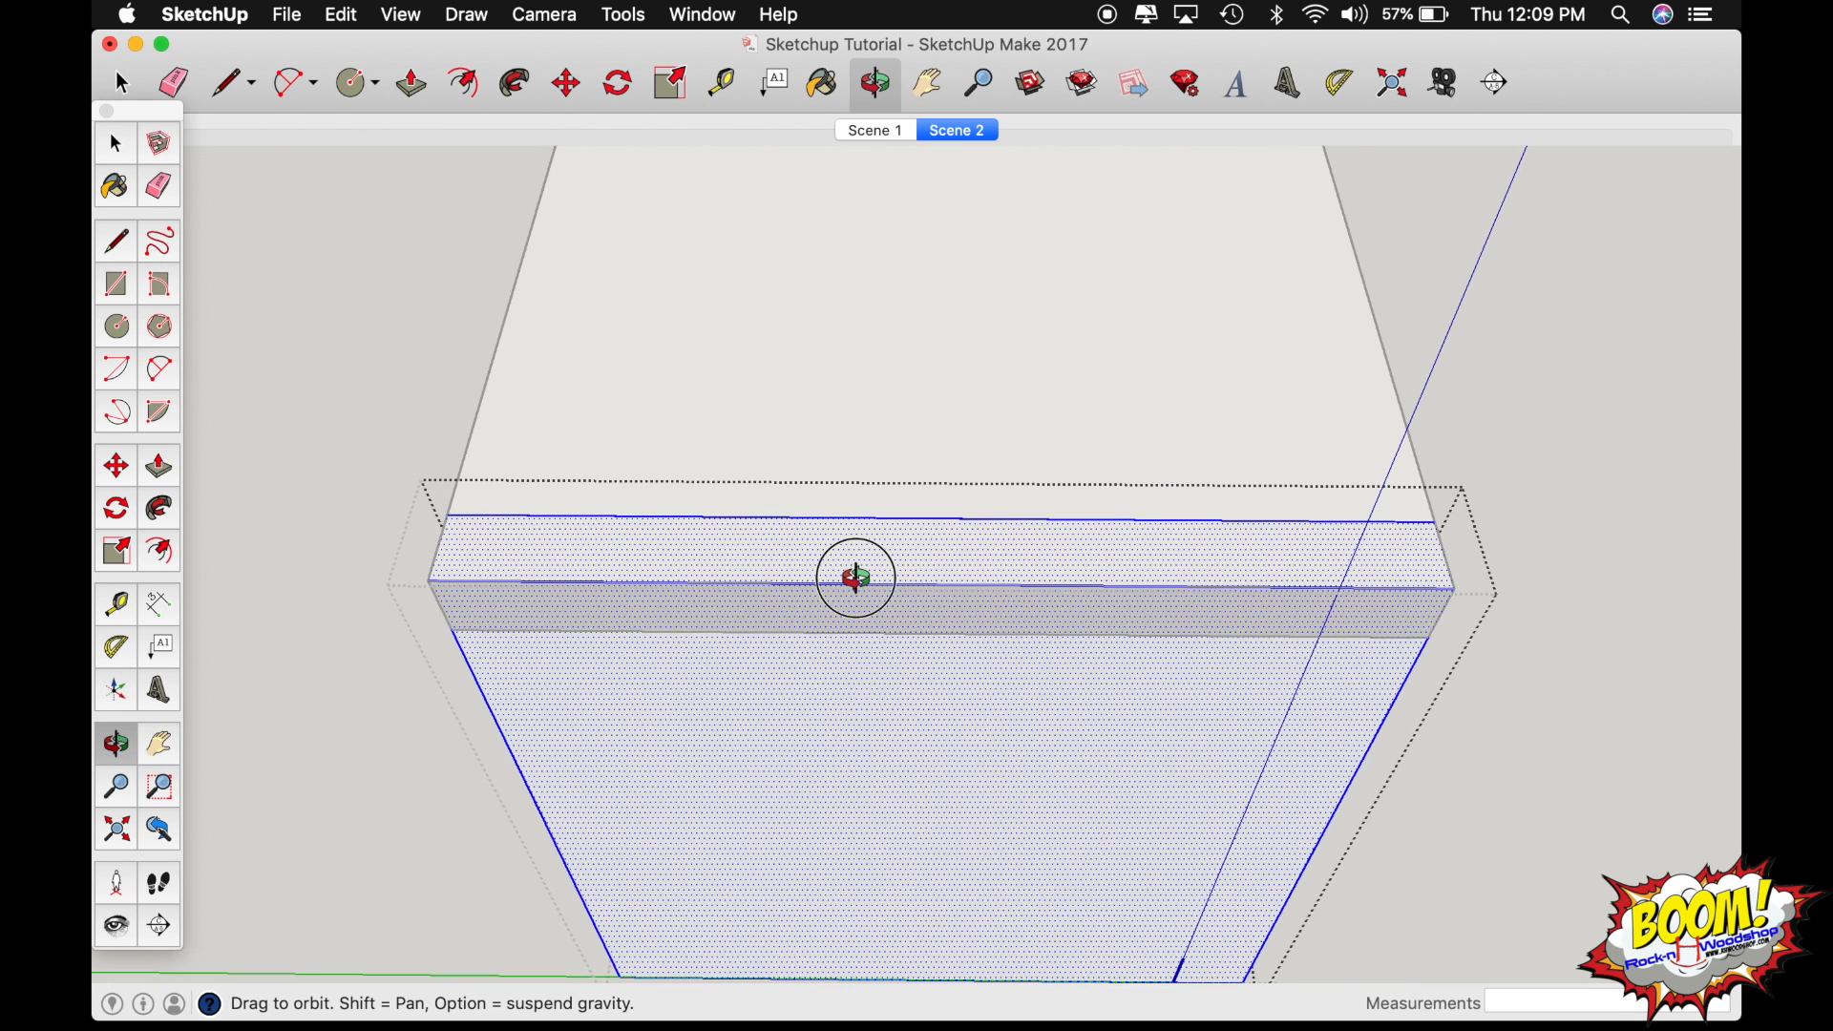
scroll(859, 577, "up", 4)
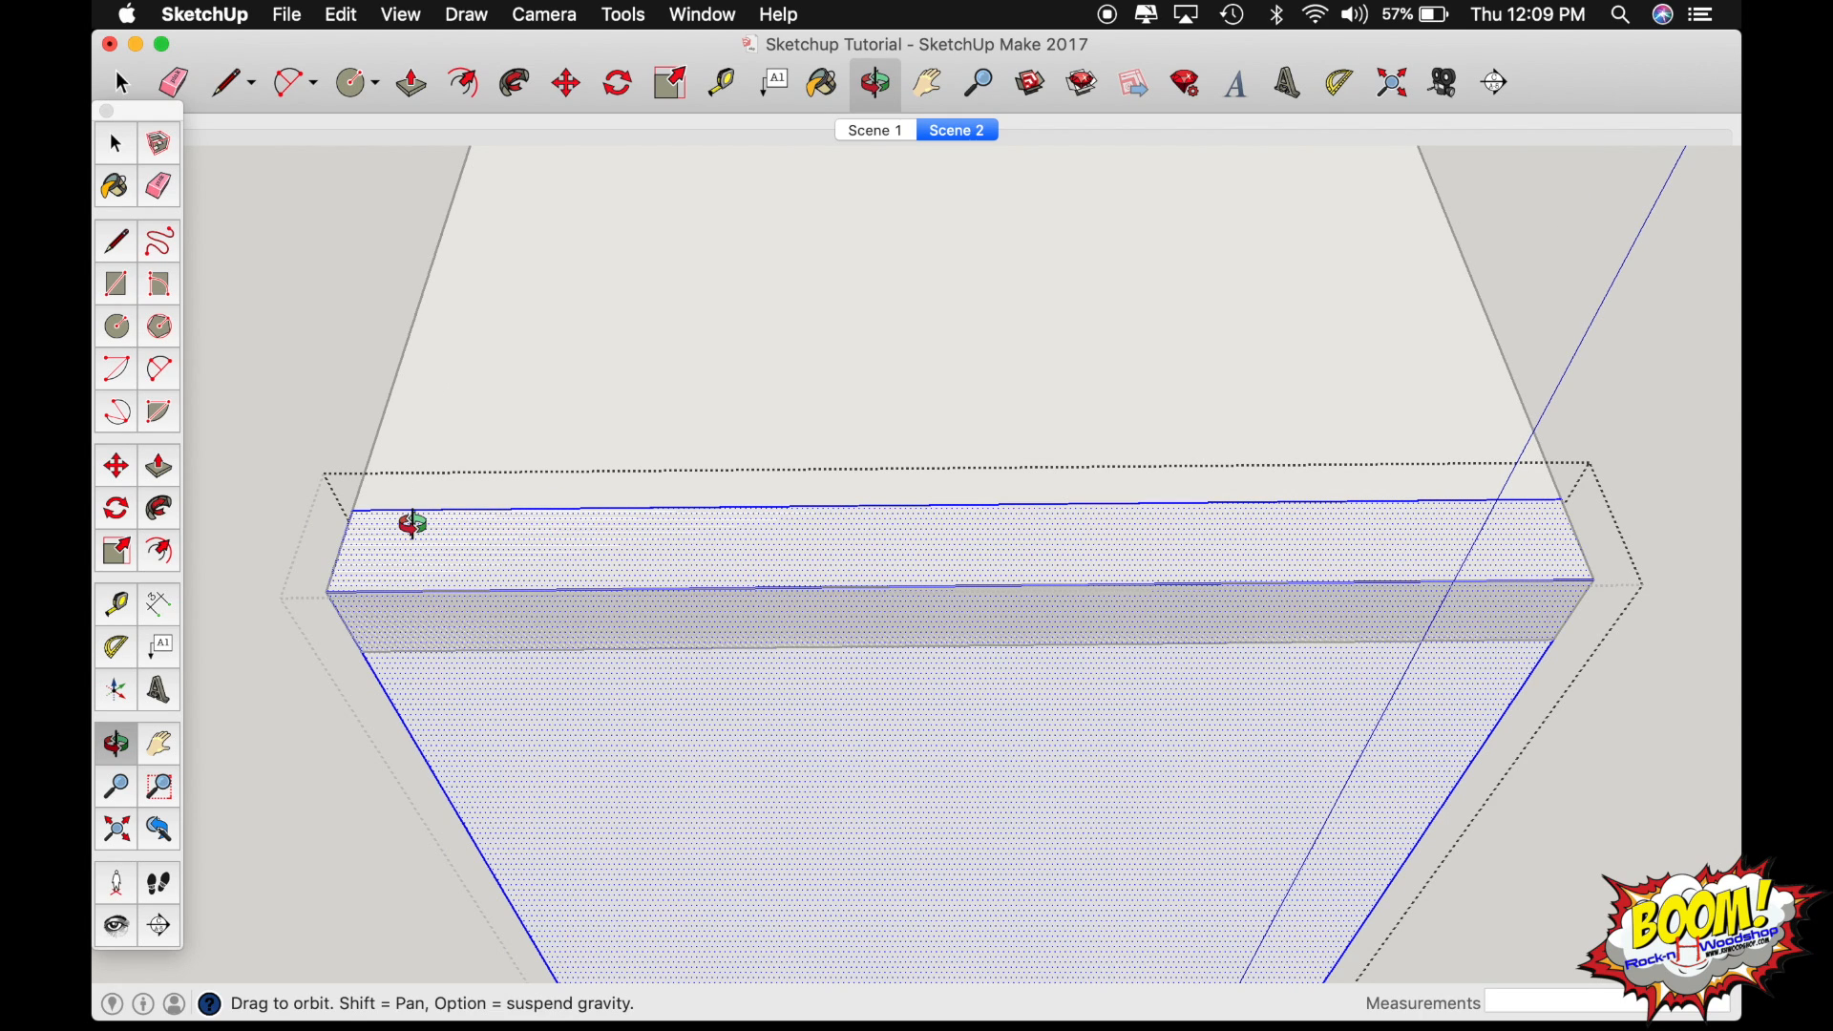
Place two guide lines with the Tape Measure, one 1" in from the boards' left side edge and another 1" past it.
key("t")
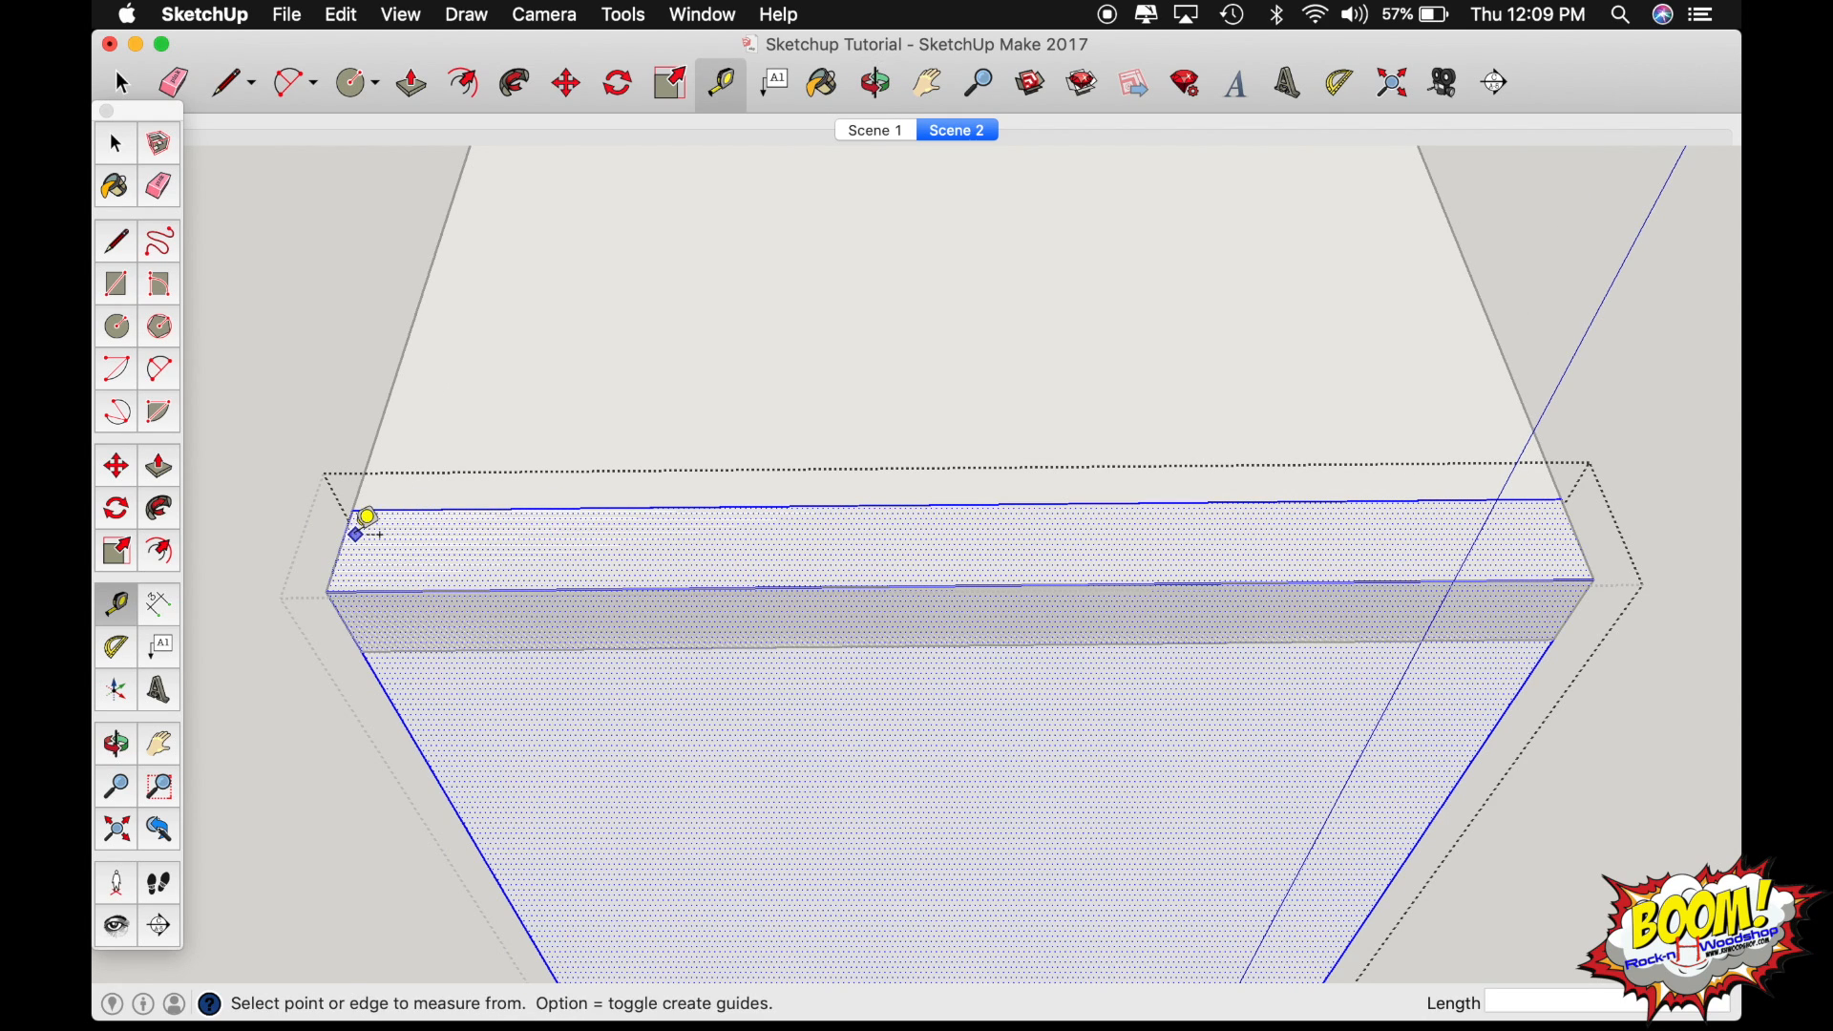
left_click(369, 458)
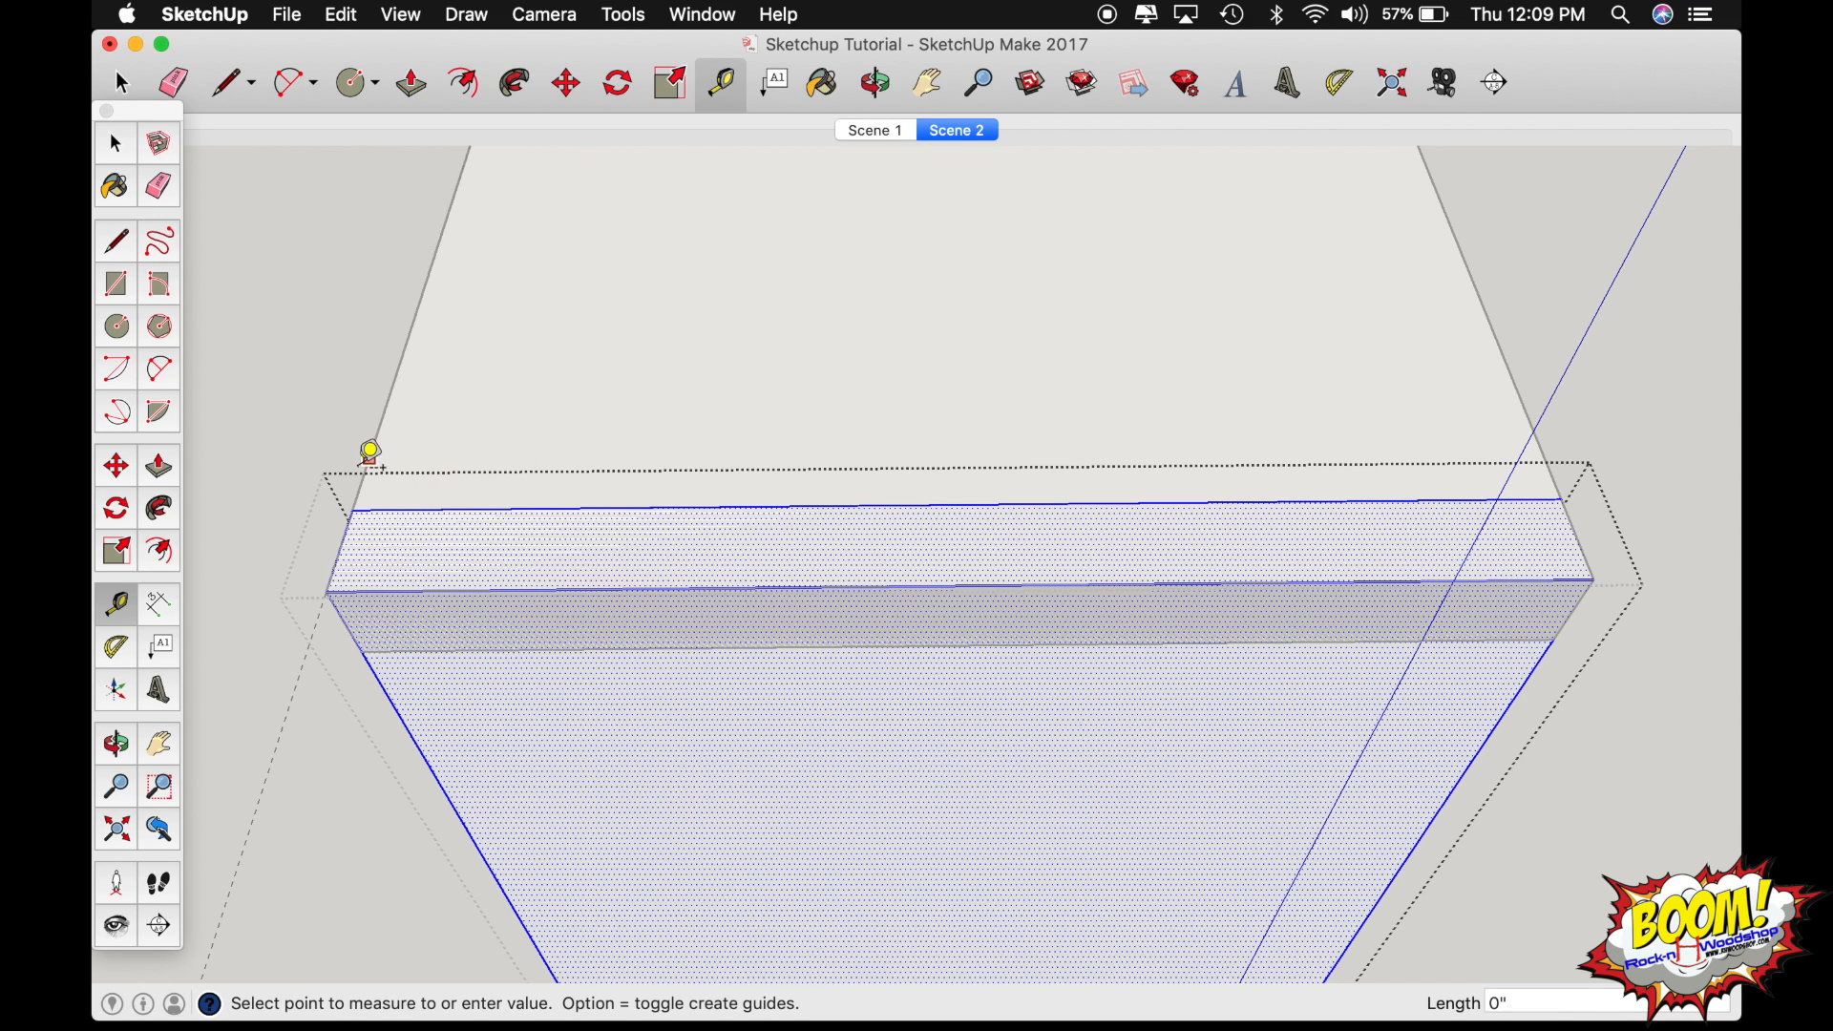
type("1")
key("Return")
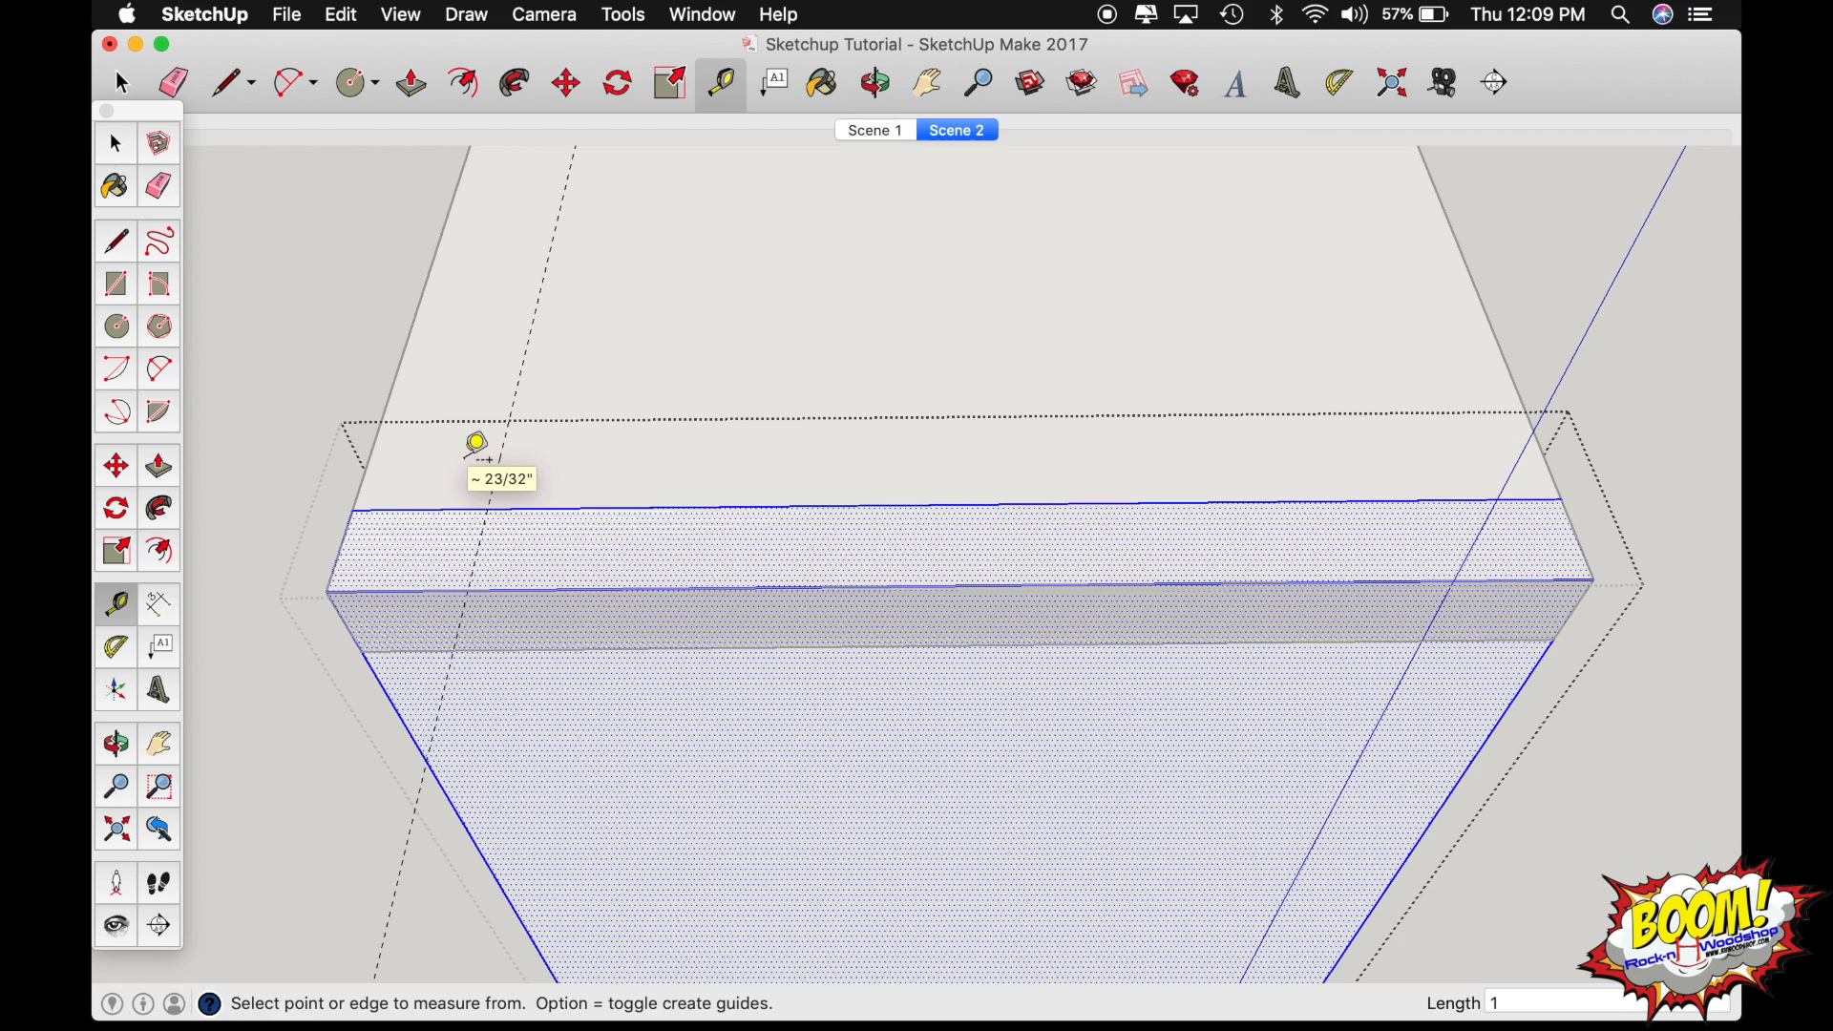
left_click(500, 458)
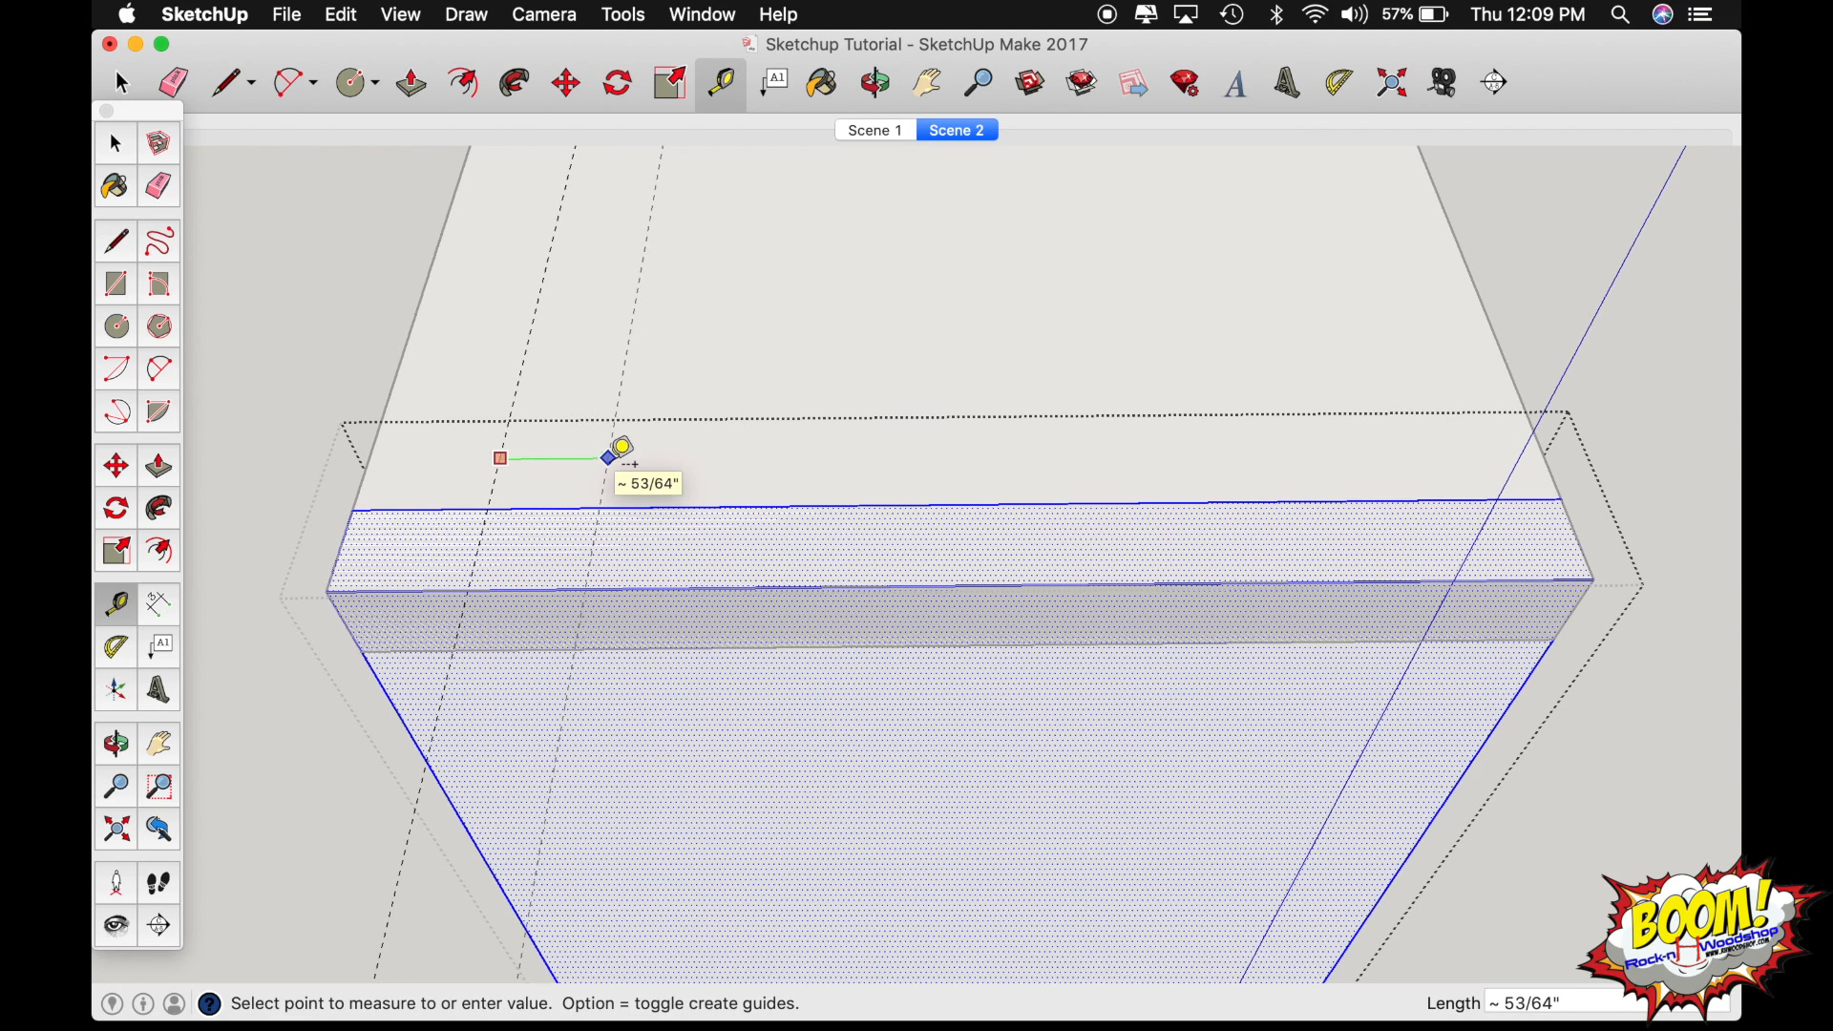
type("1")
key("Return")
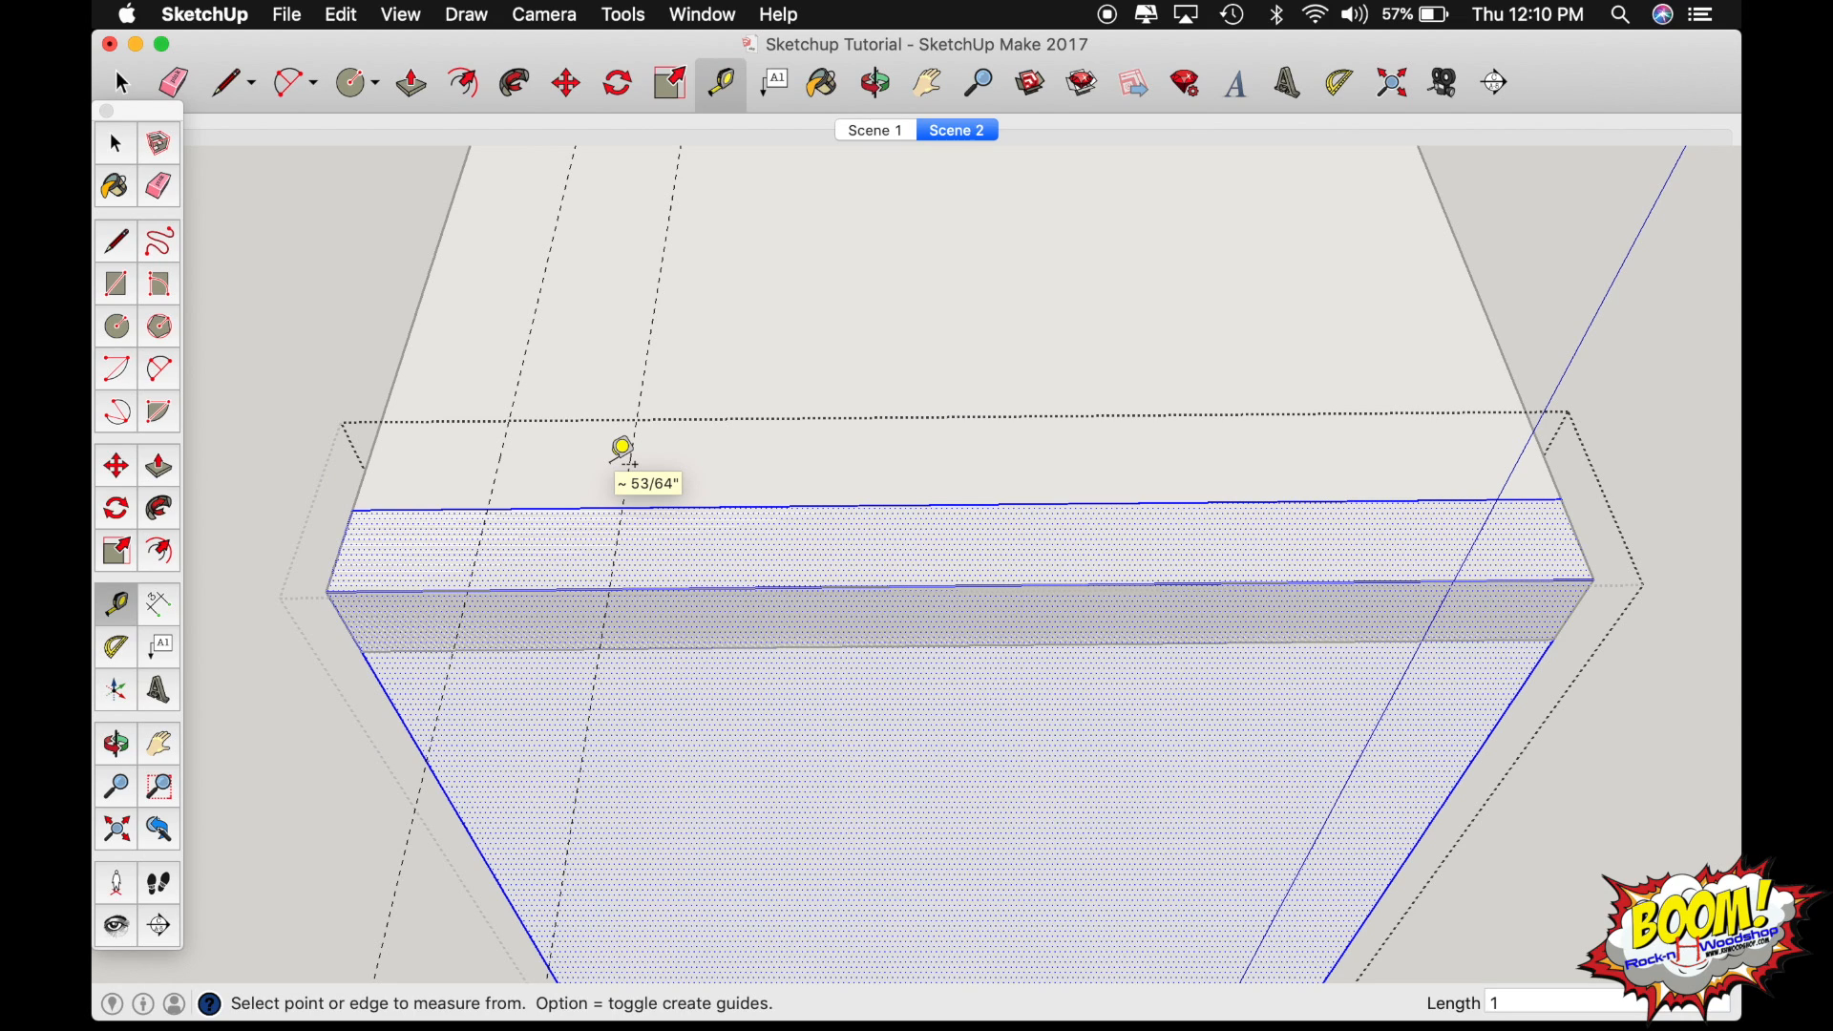
Copy the second guide 1" along the board's inner top edge and repeat that copy as an x5 array.
key("space")
left_click(634, 470)
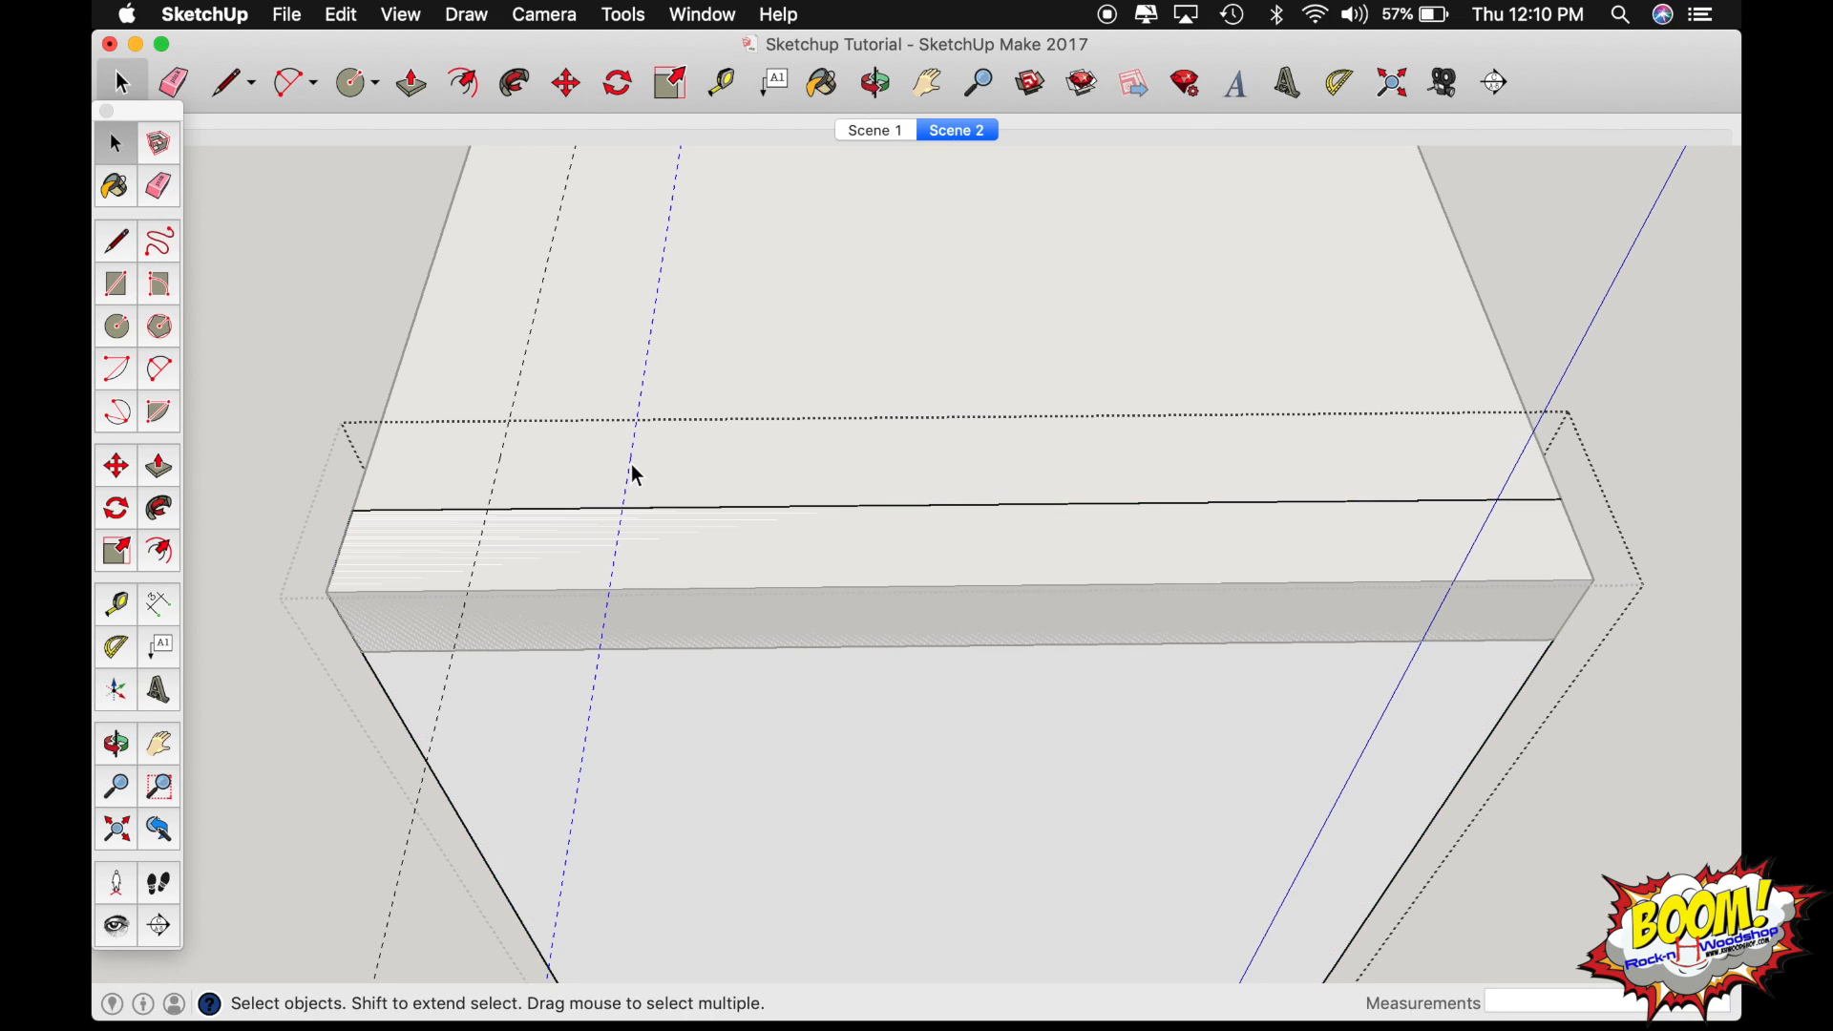
key("m")
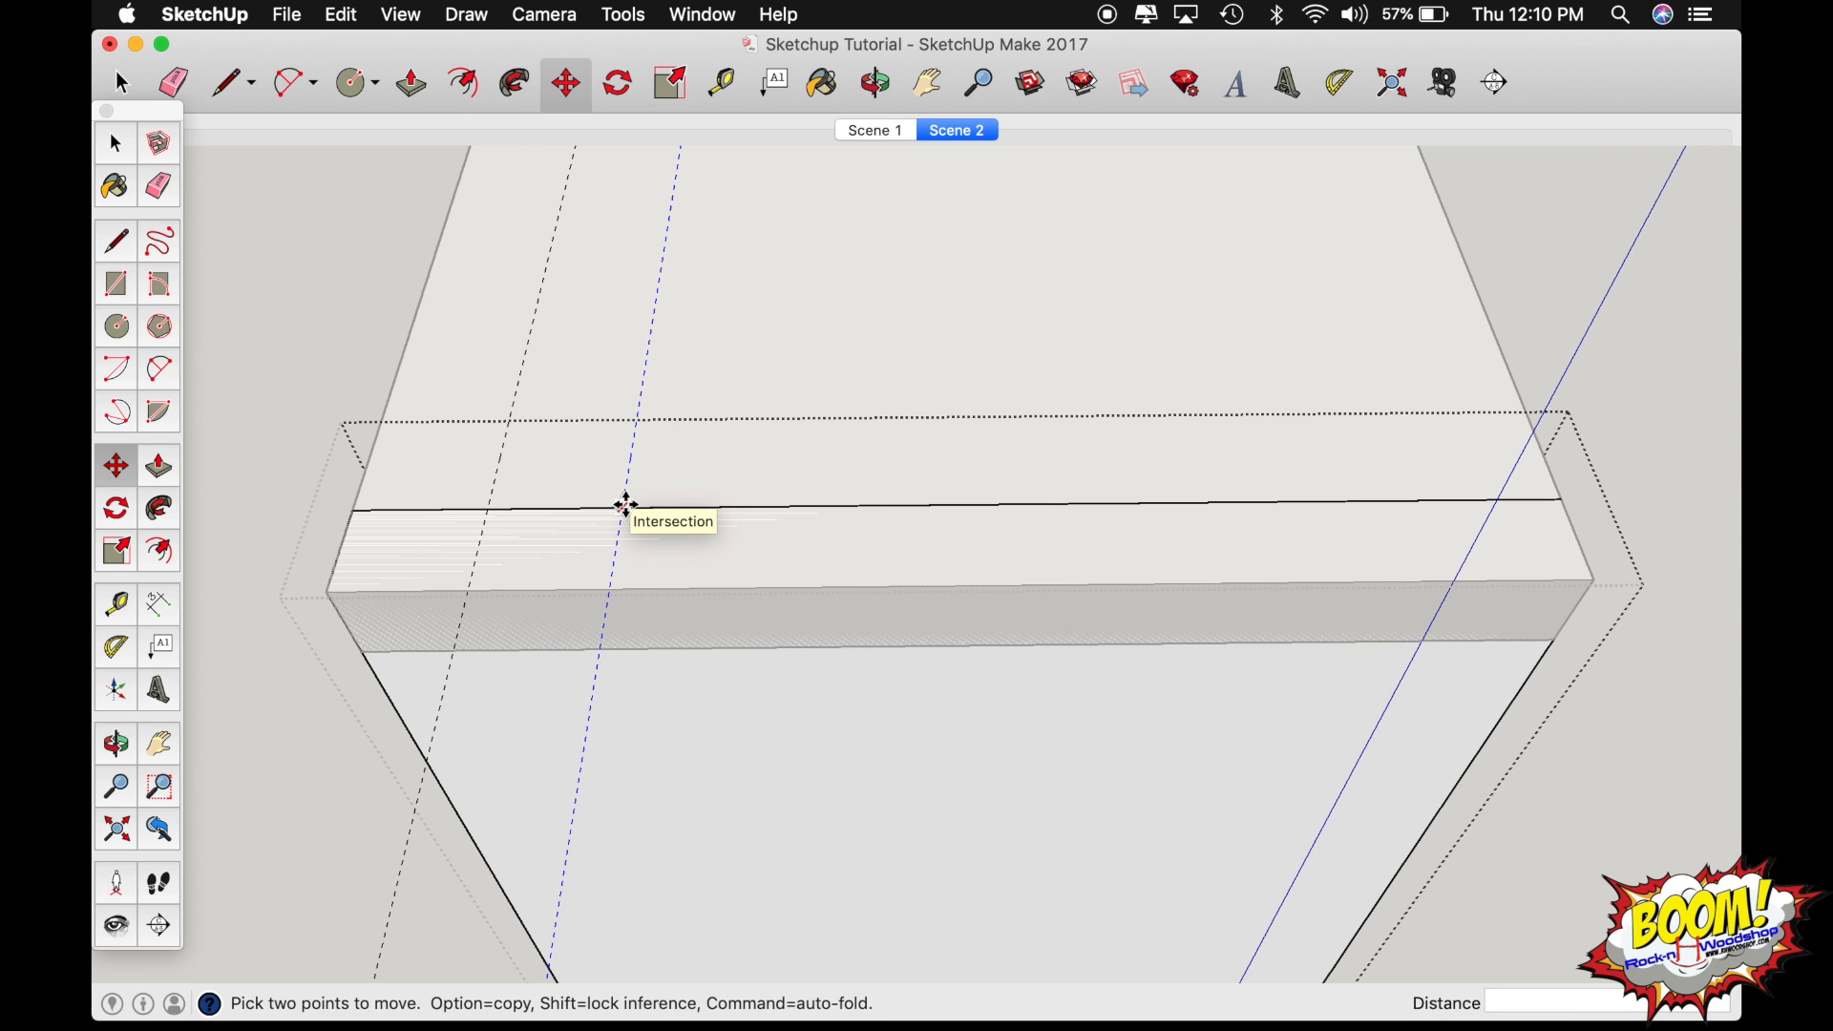
left_click(626, 504)
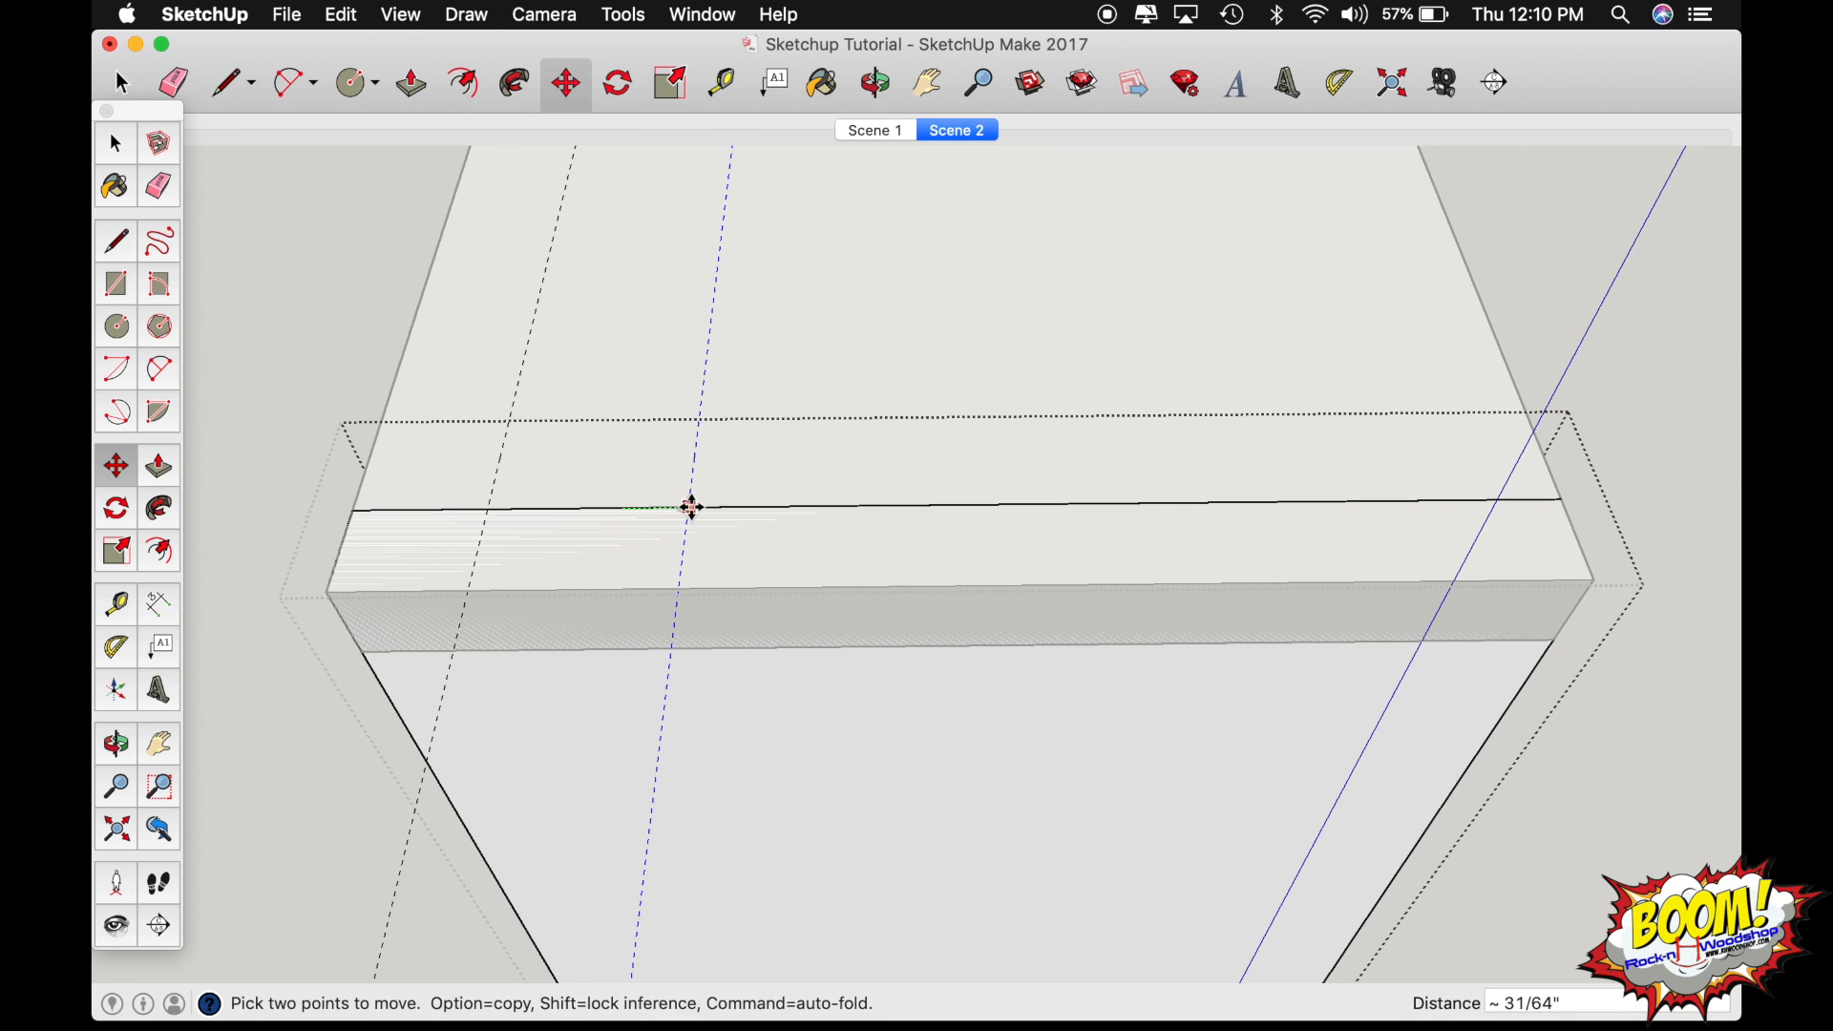
key("alt")
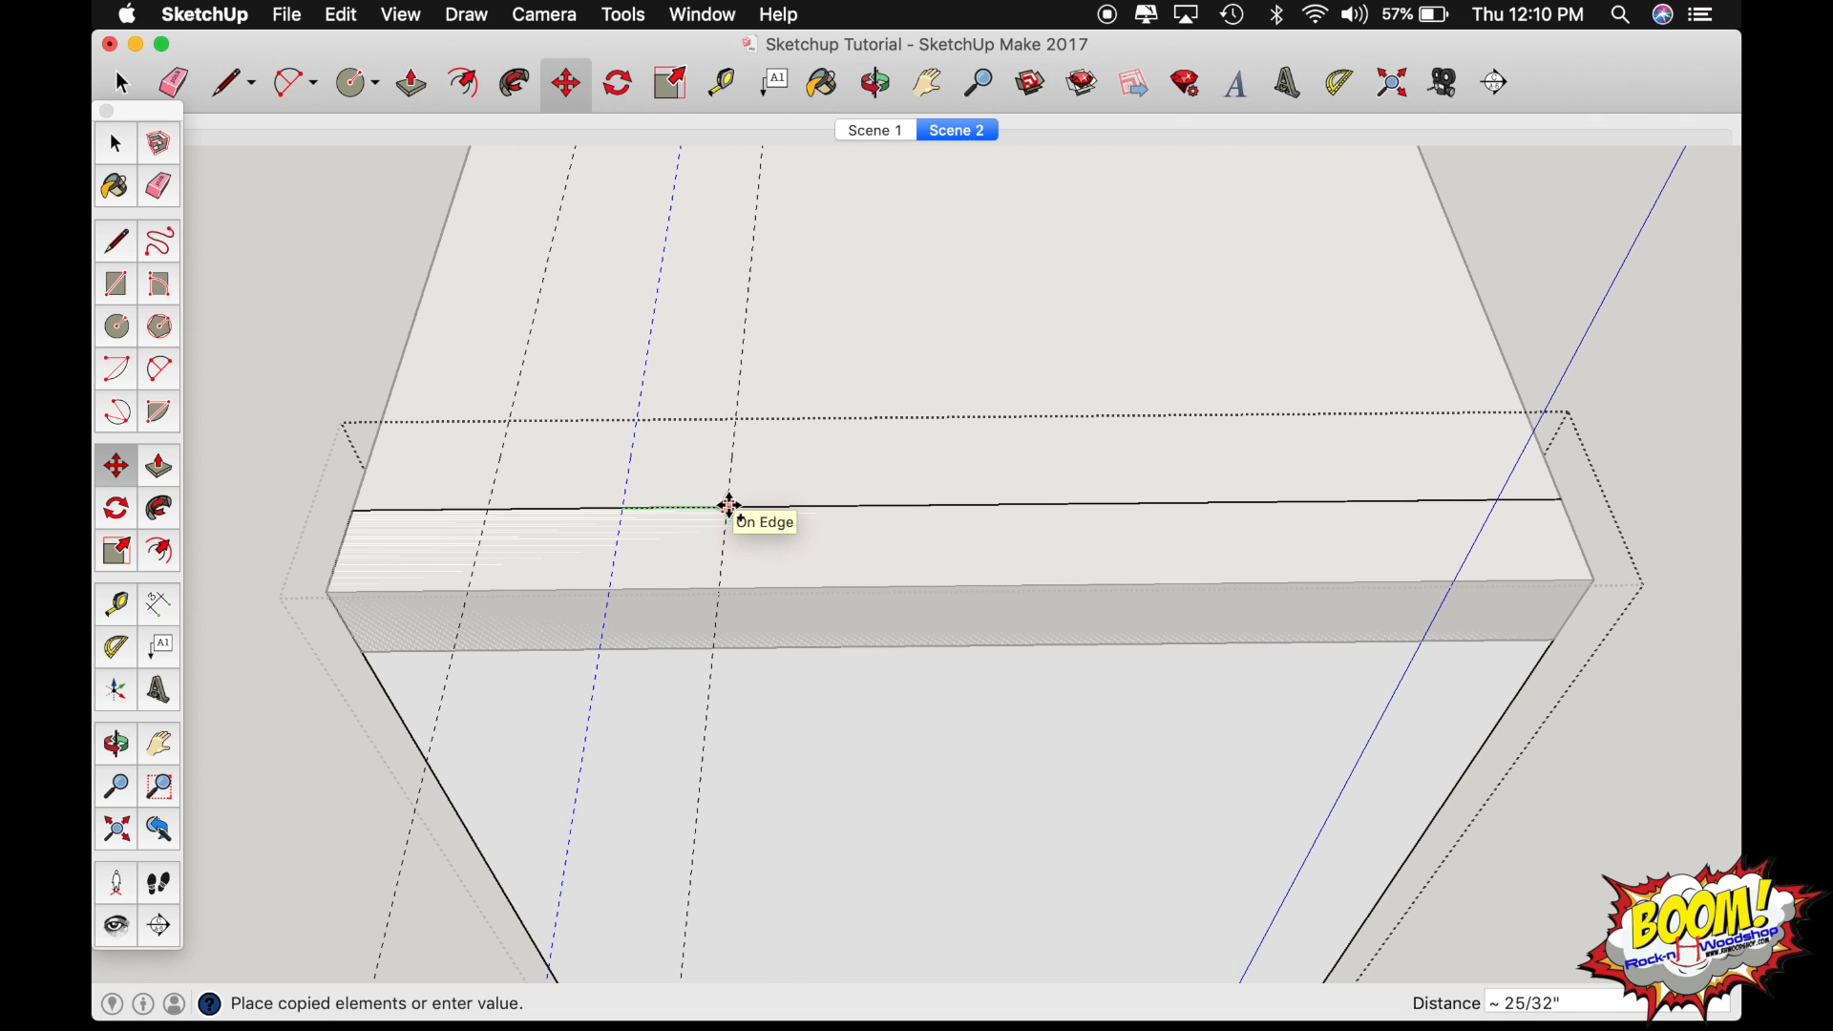
type("1")
key("Return")
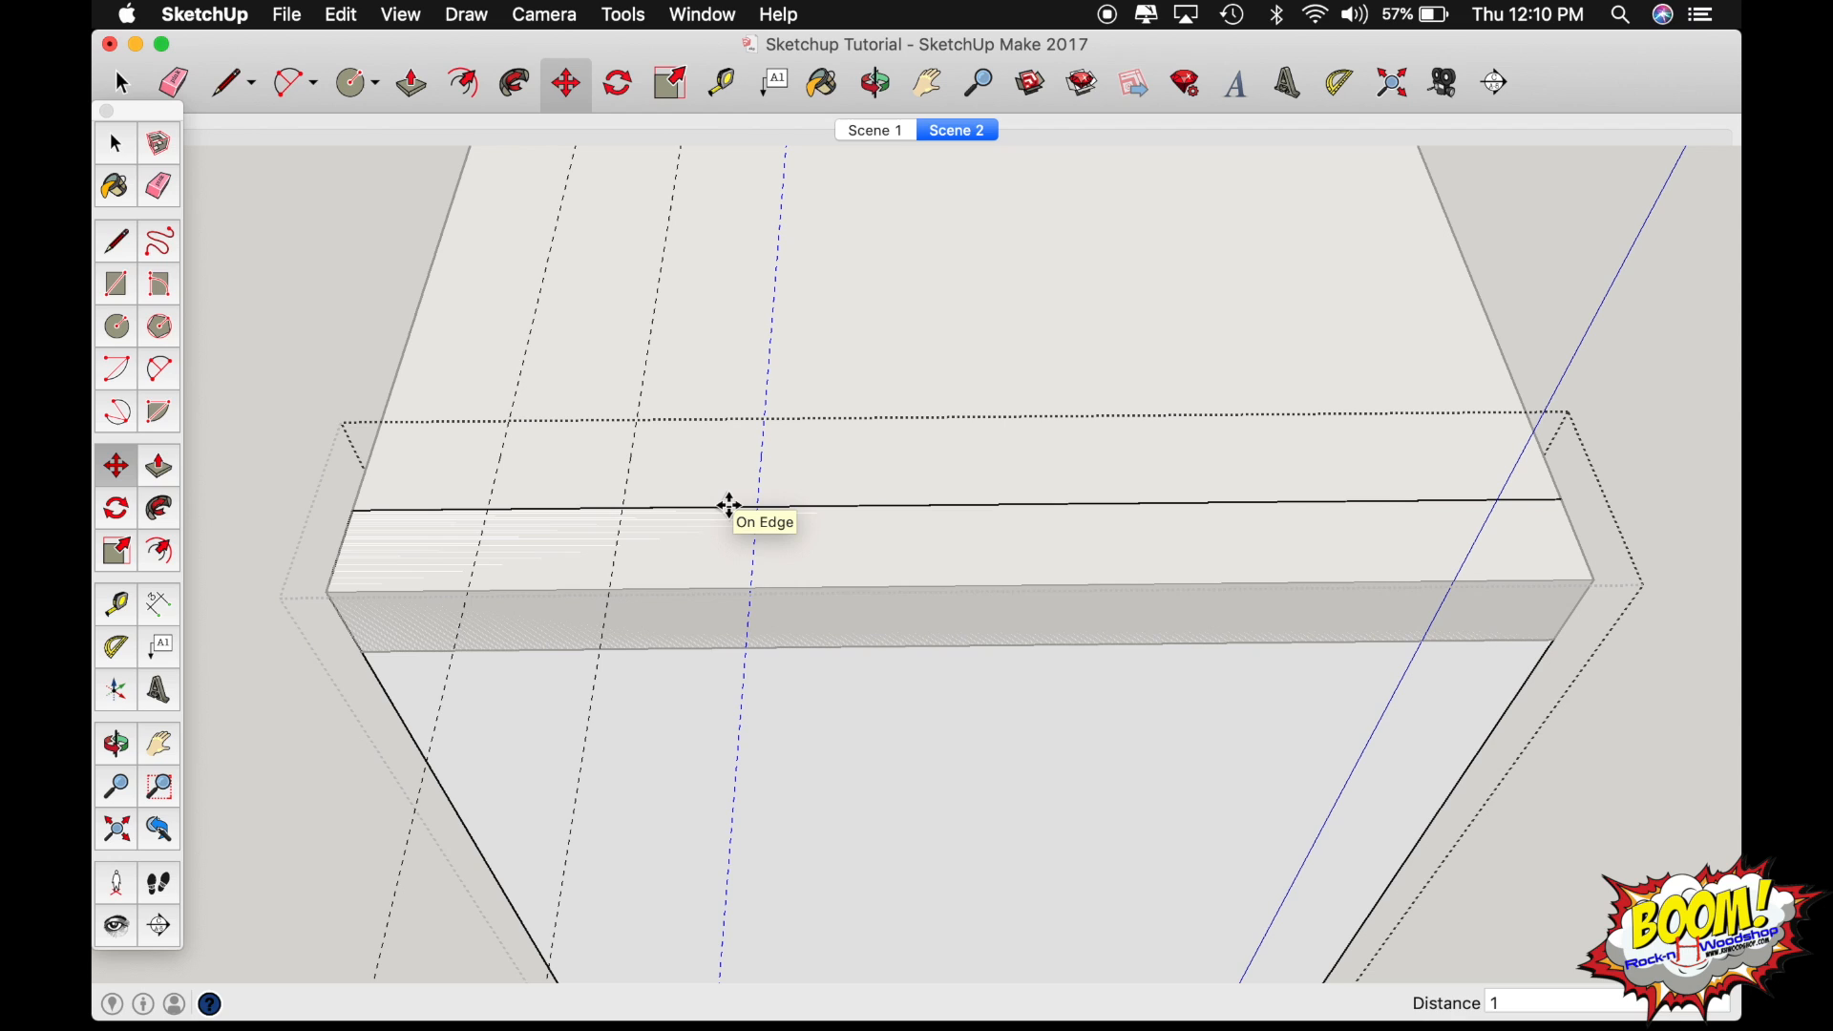
type("x")
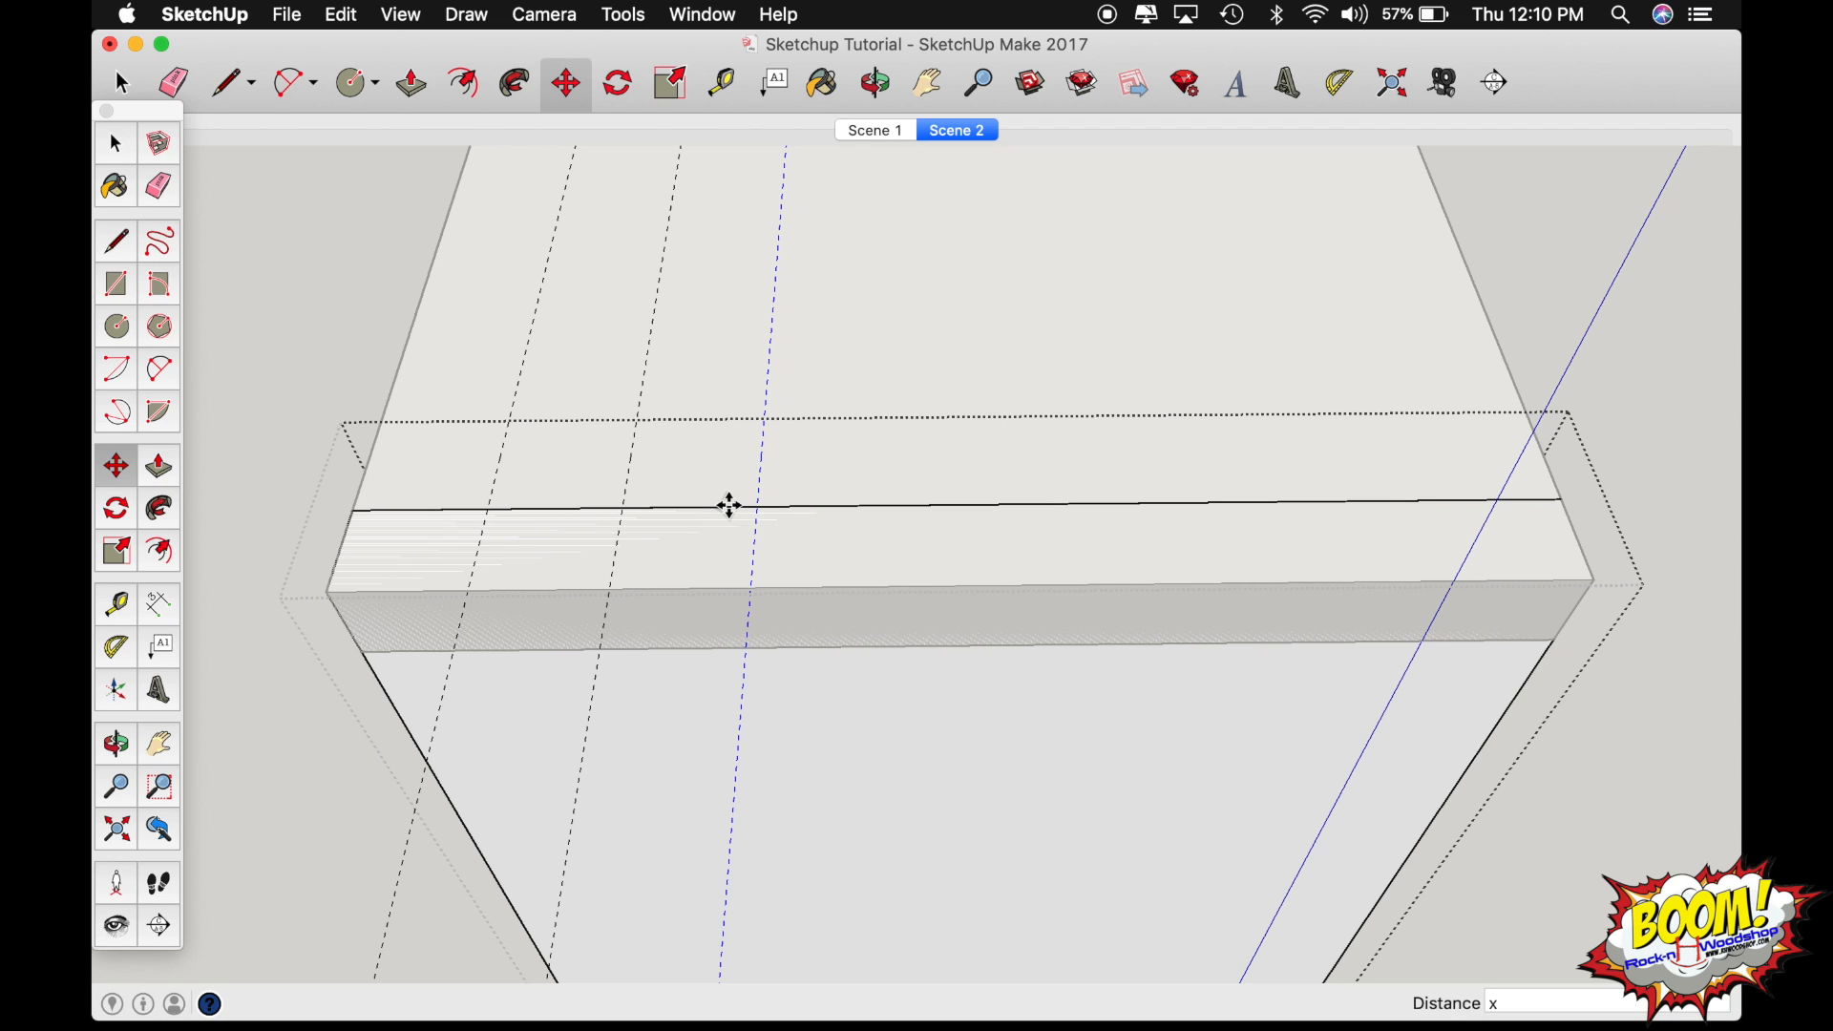
type("5")
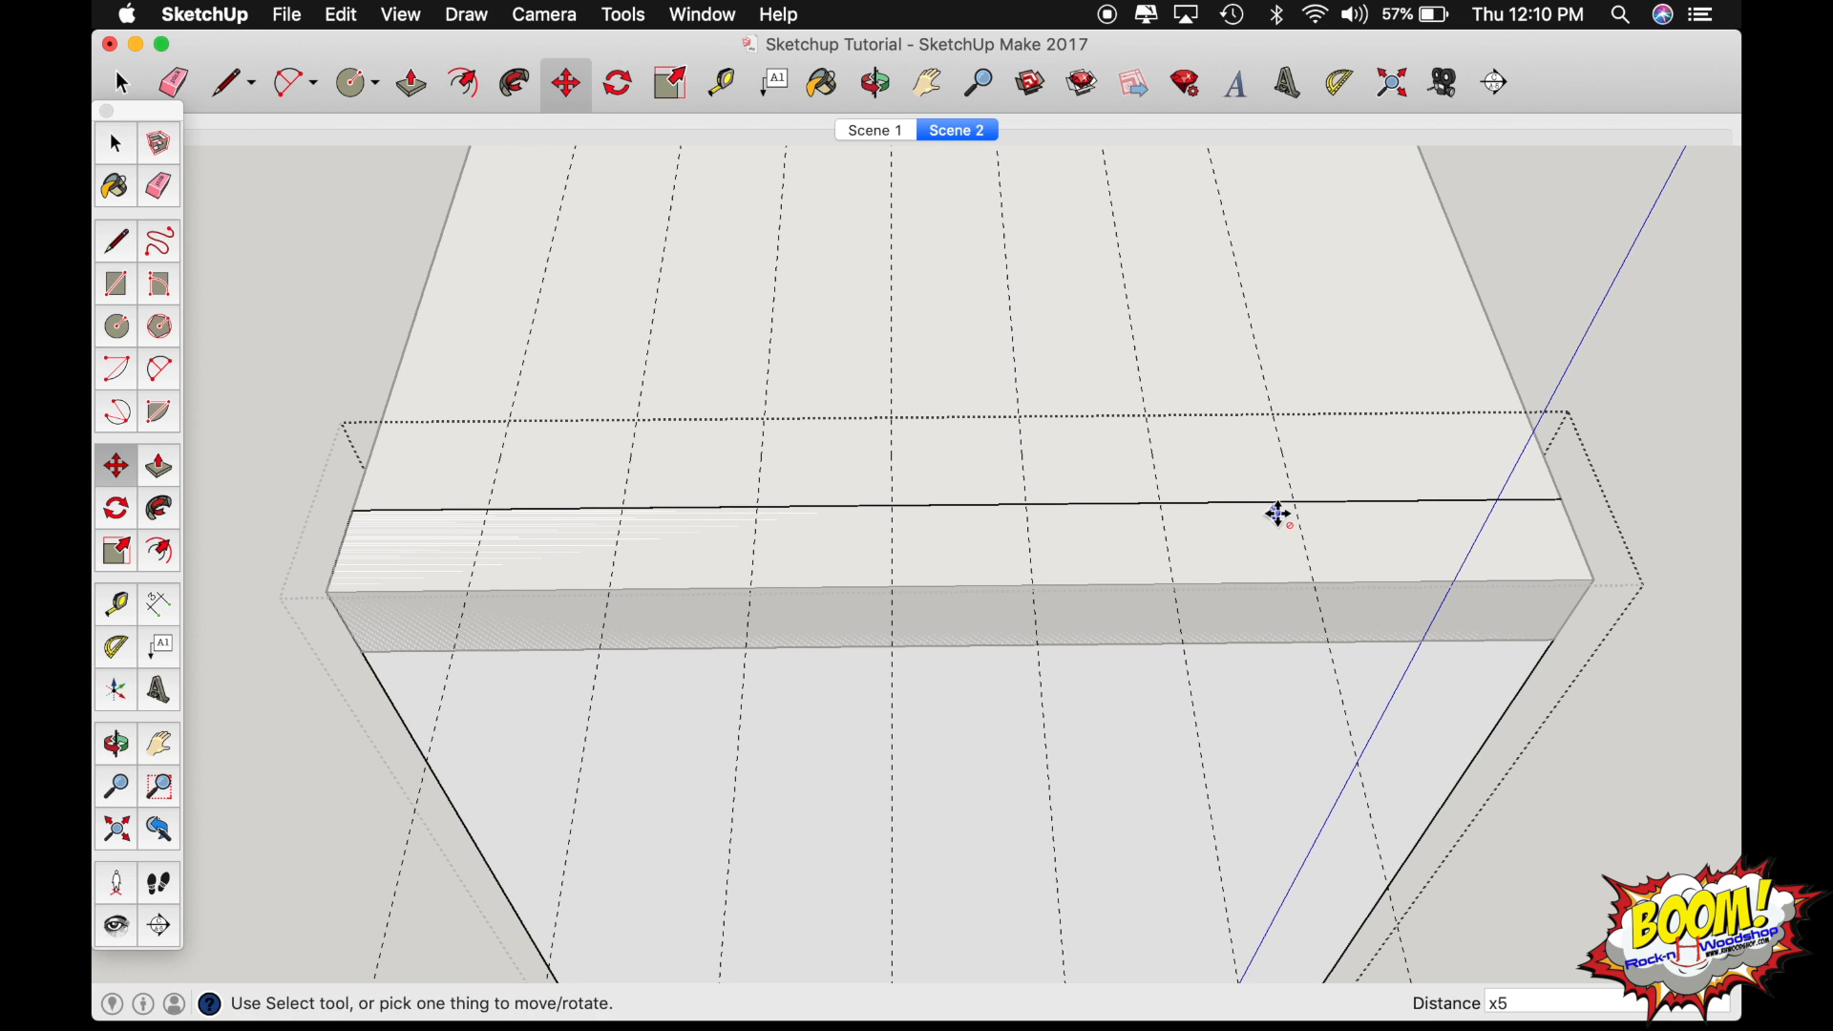
Copy the last guide of the array another 1" toward the board's right side.
key("space")
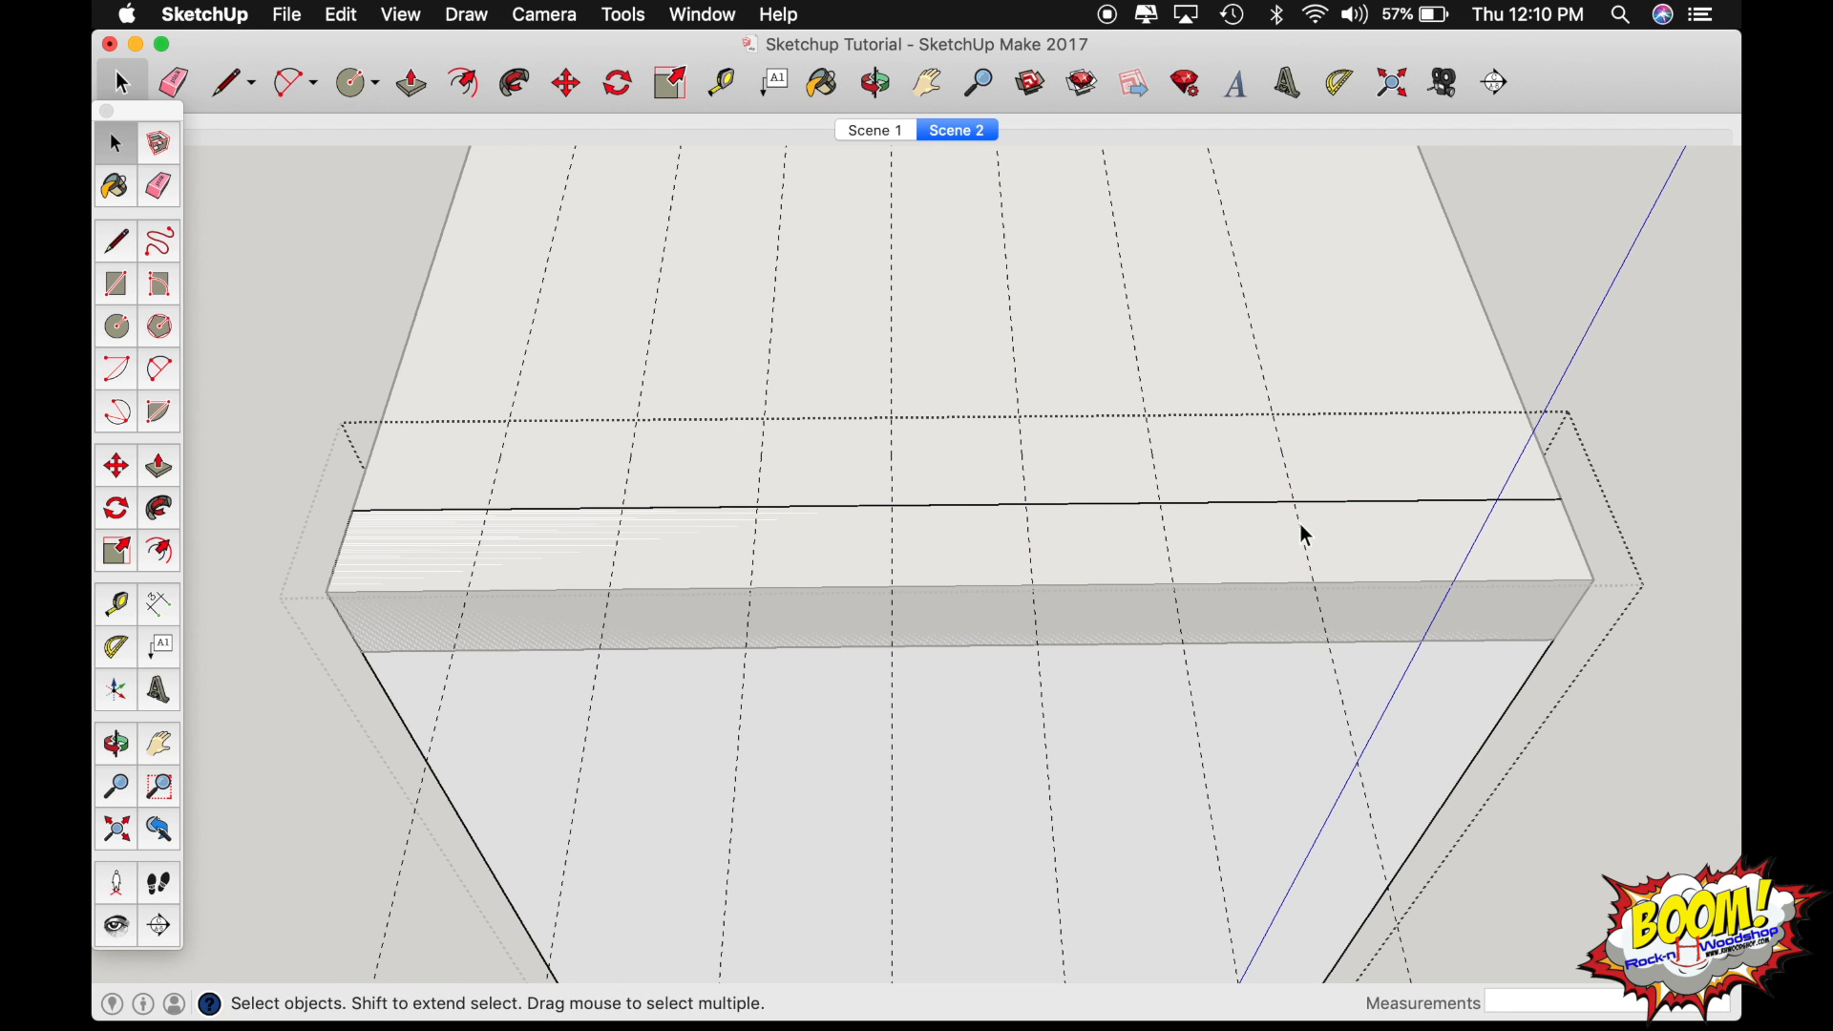
key("m")
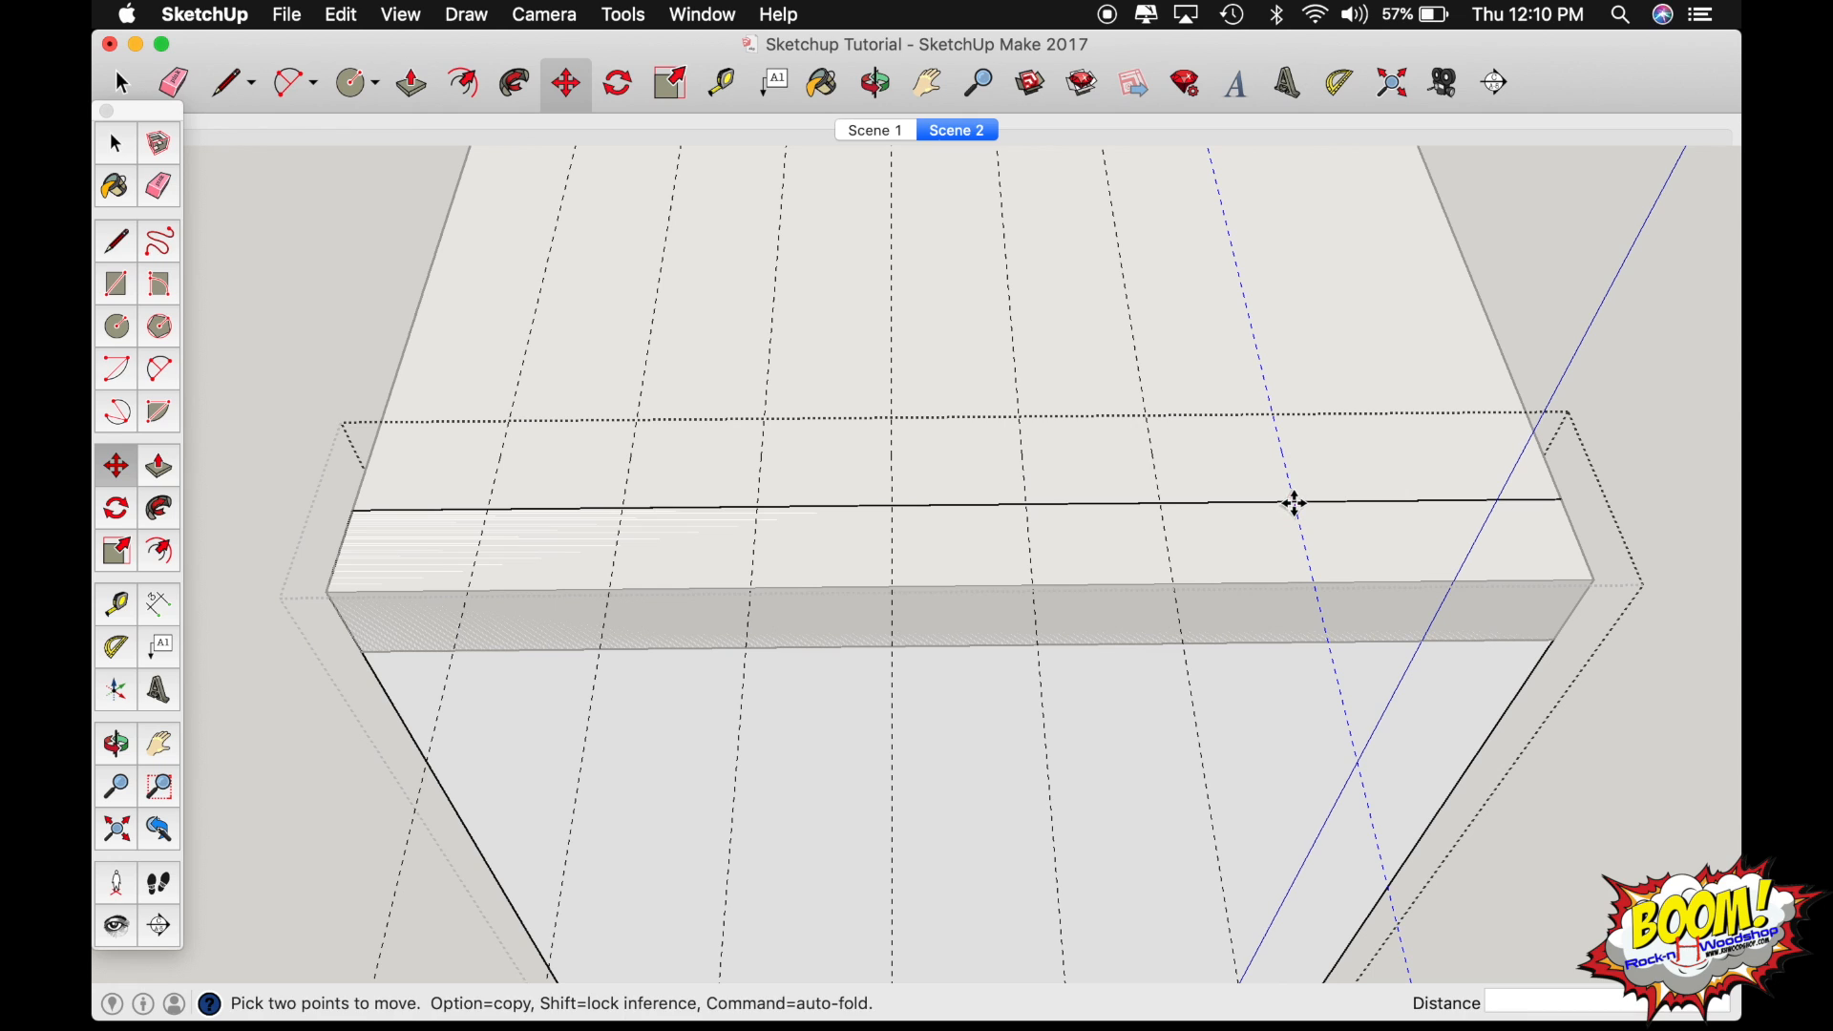
left_click(1293, 503)
key("alt")
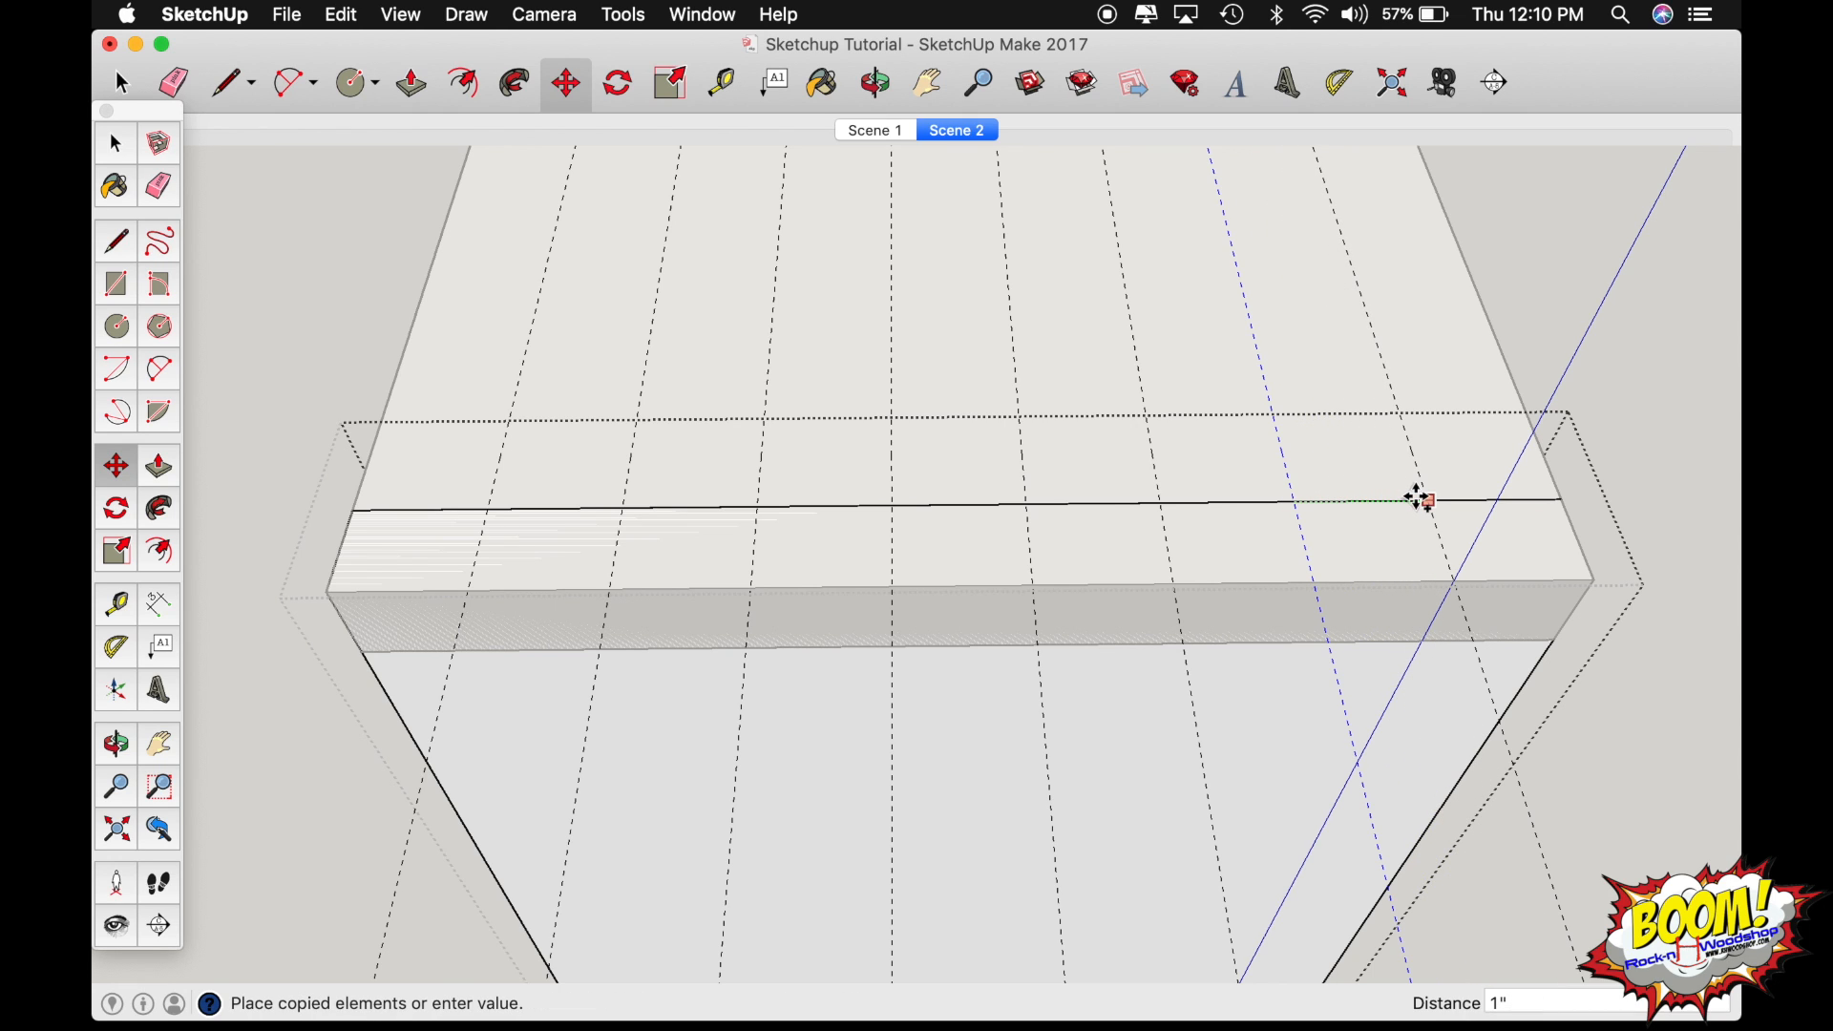
type("1")
key("Return")
Add a 7-degree Protractor guide where the first guide crosses the inner top edge, slanting toward the second guide at the outer edge.
key("o")
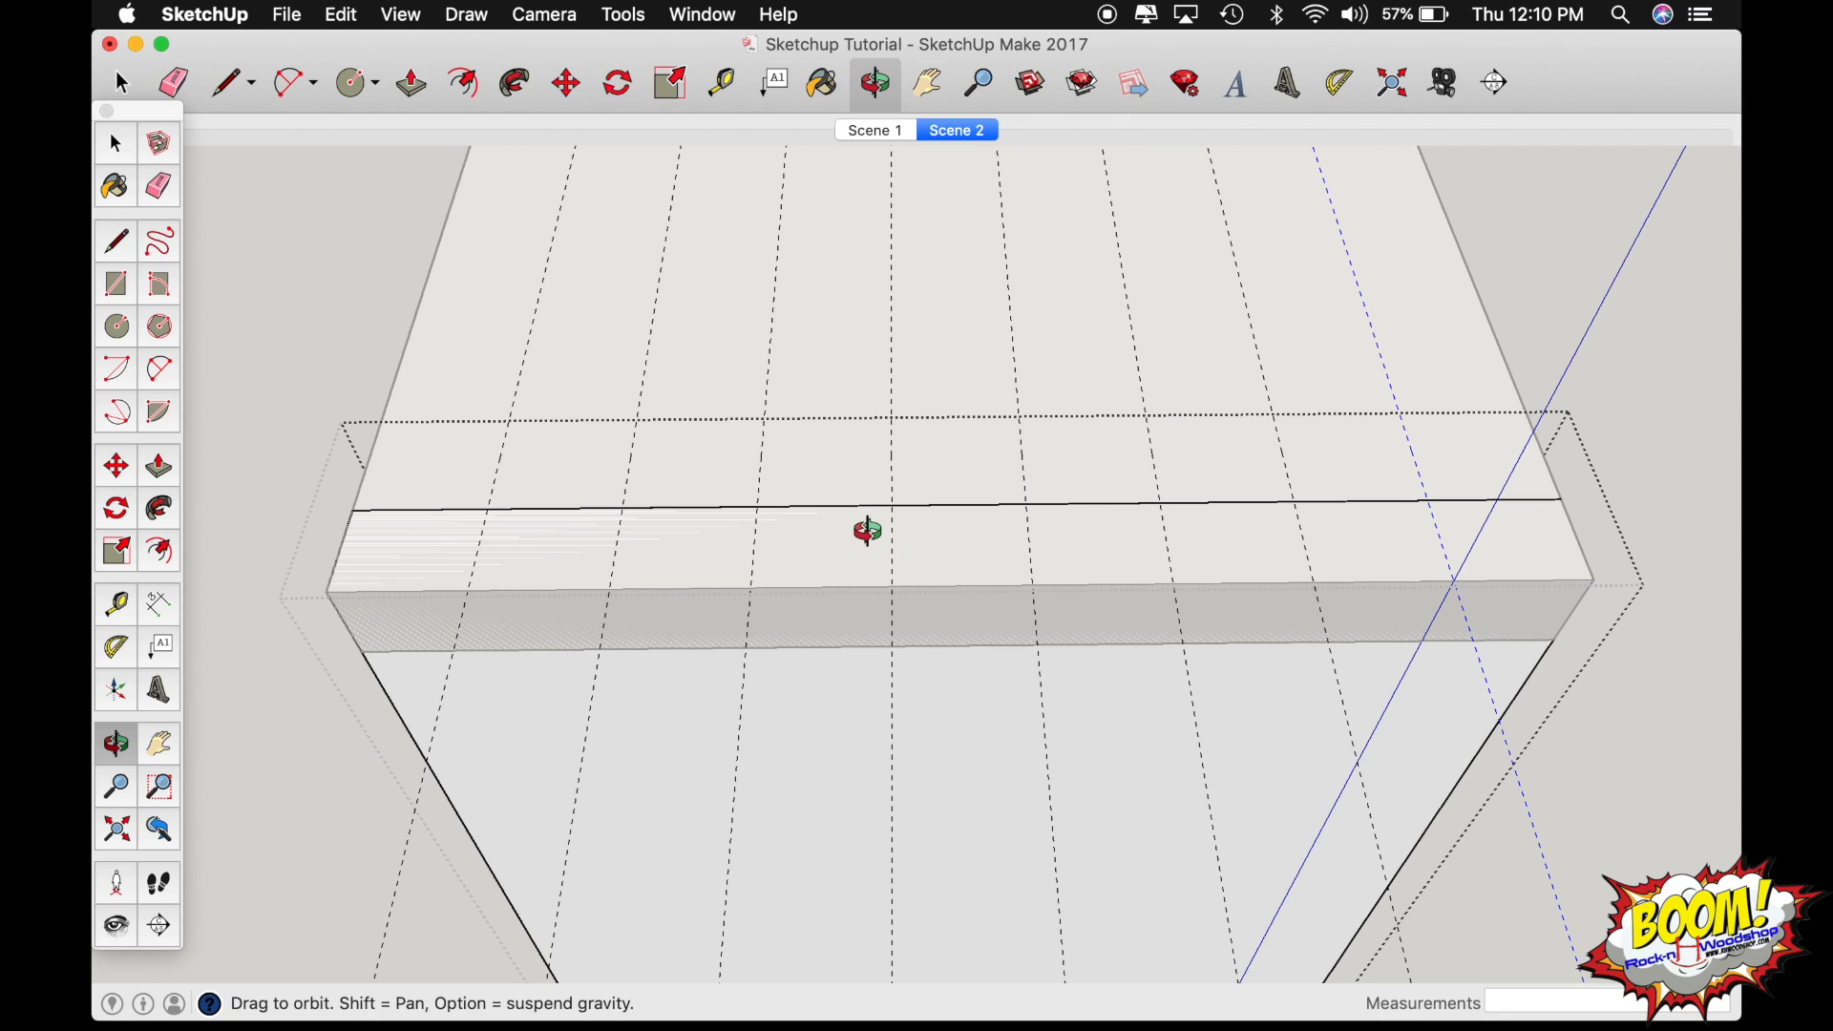
scroll(805, 542, "down", 2)
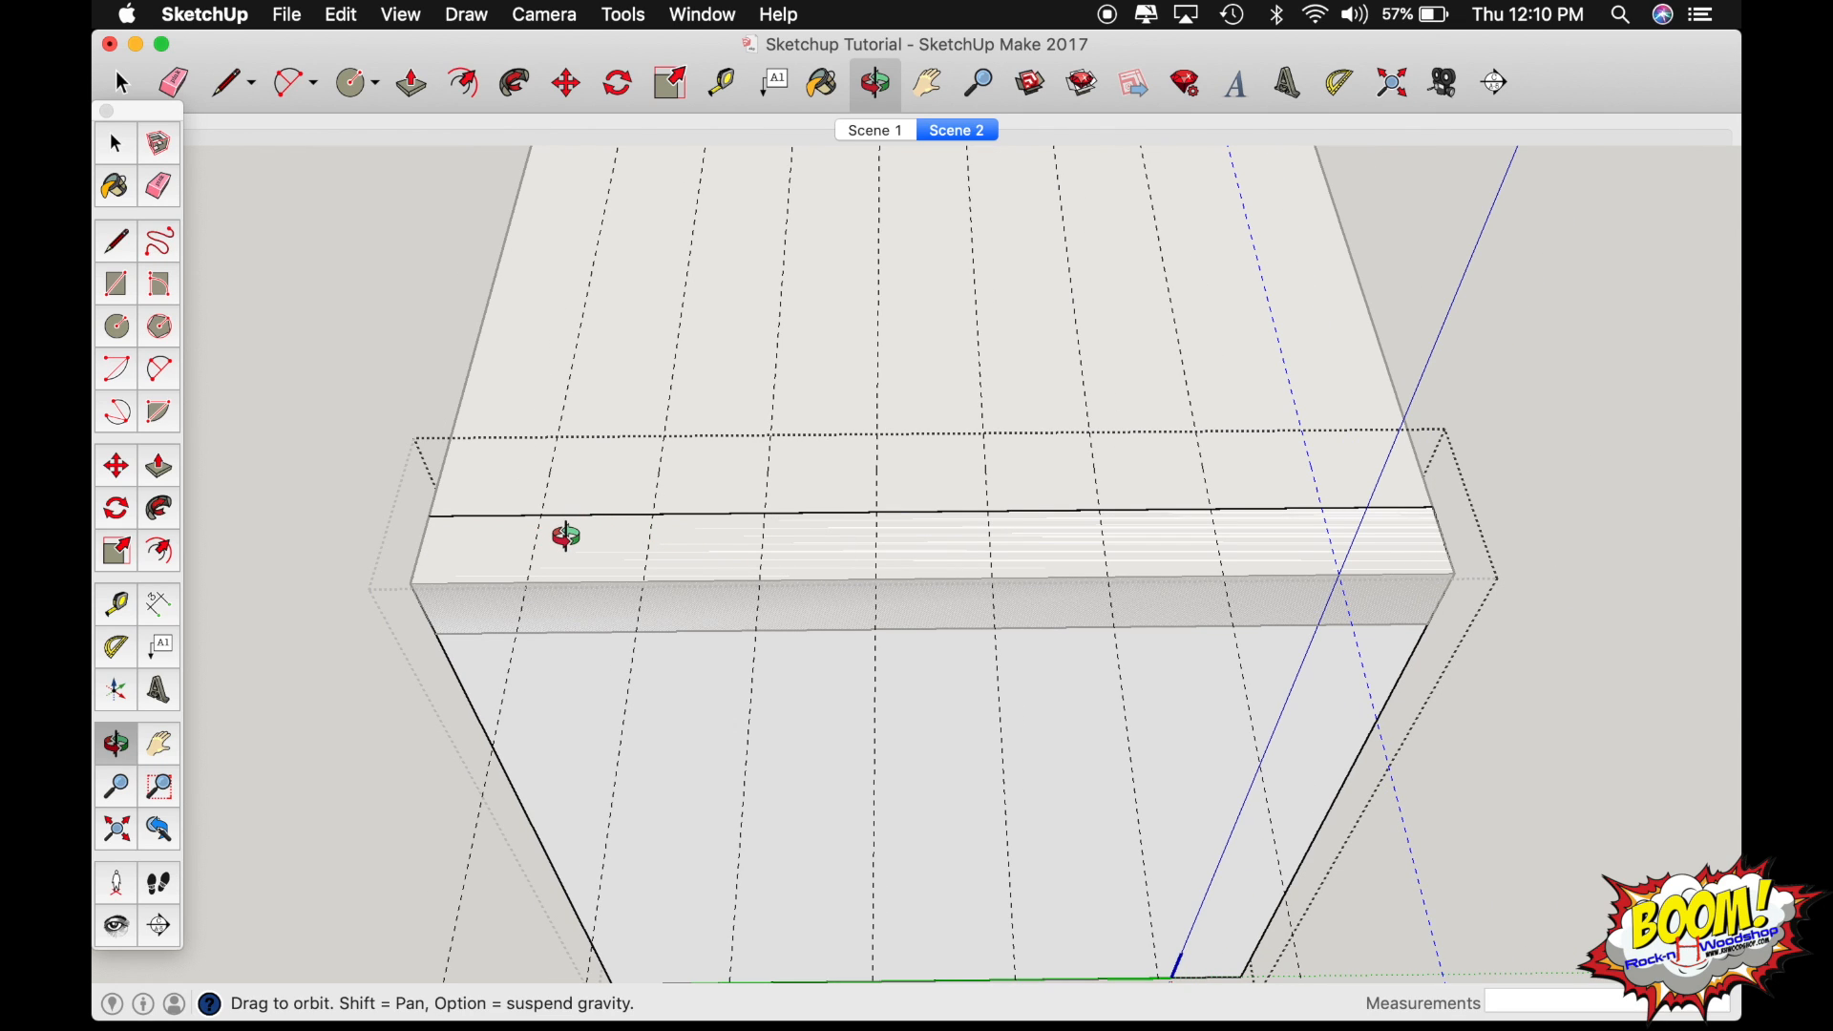
key("space")
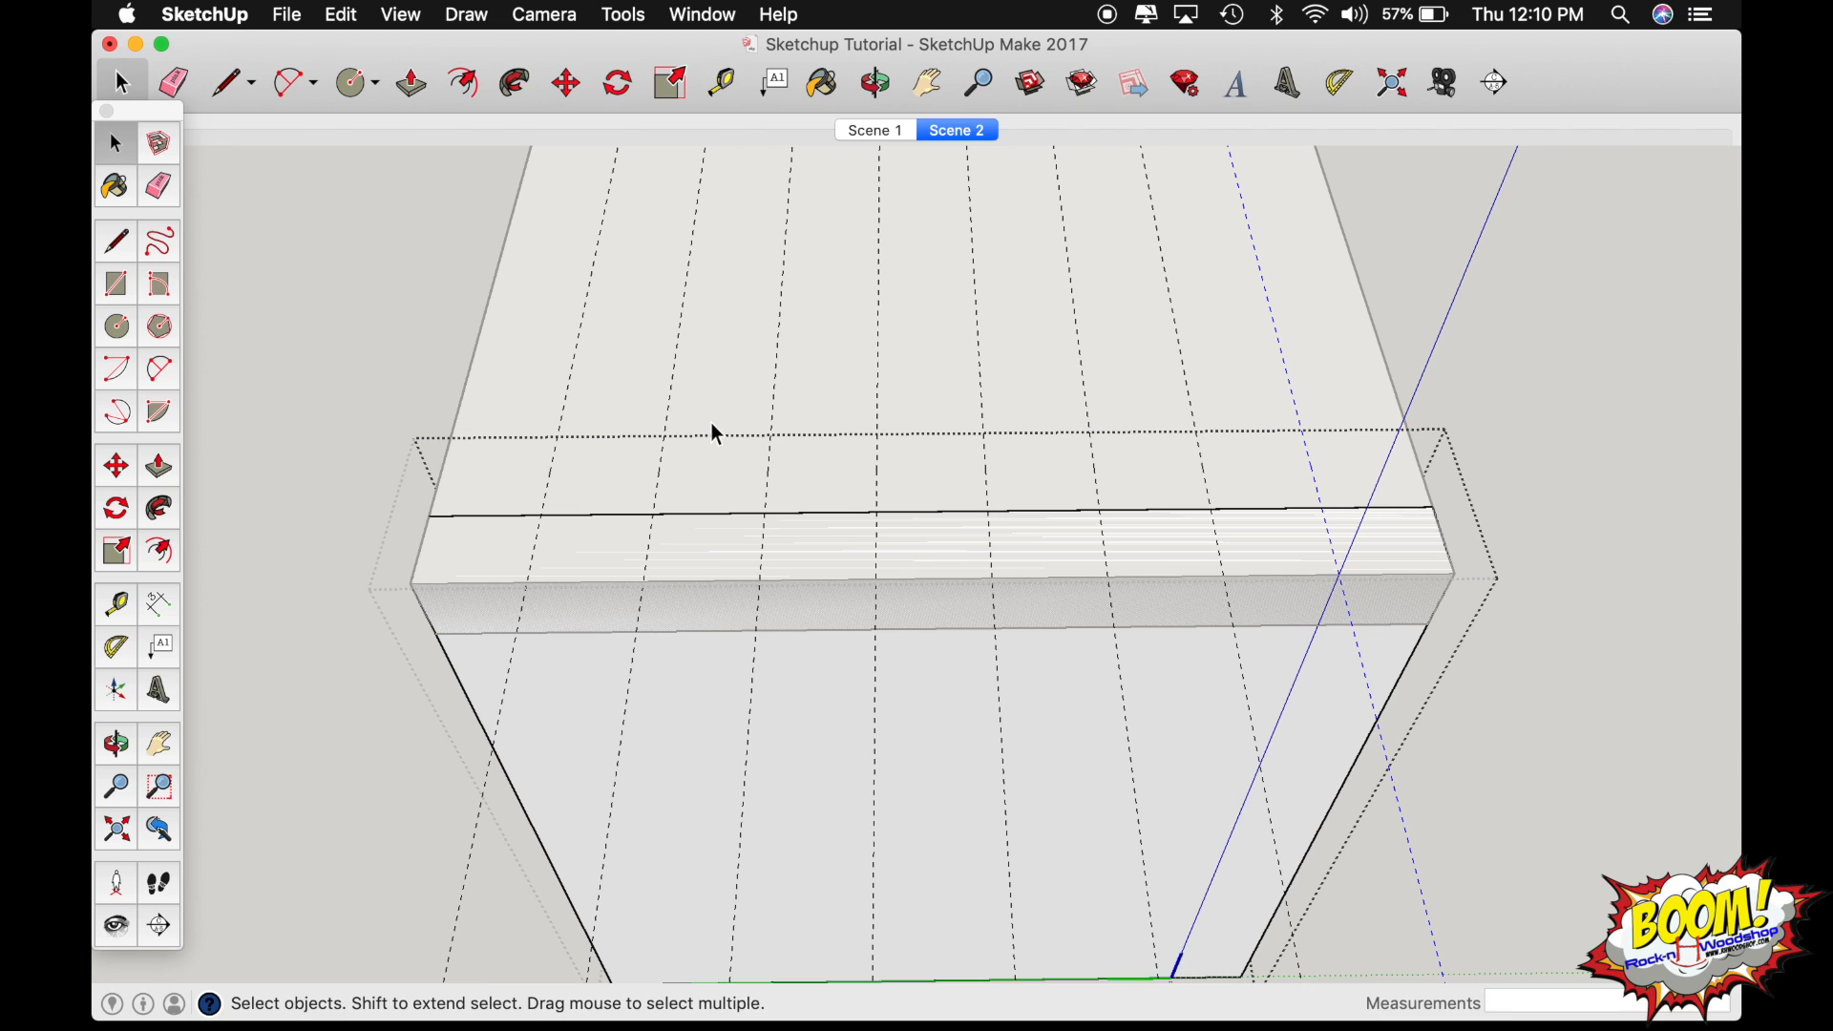
key("shift+t")
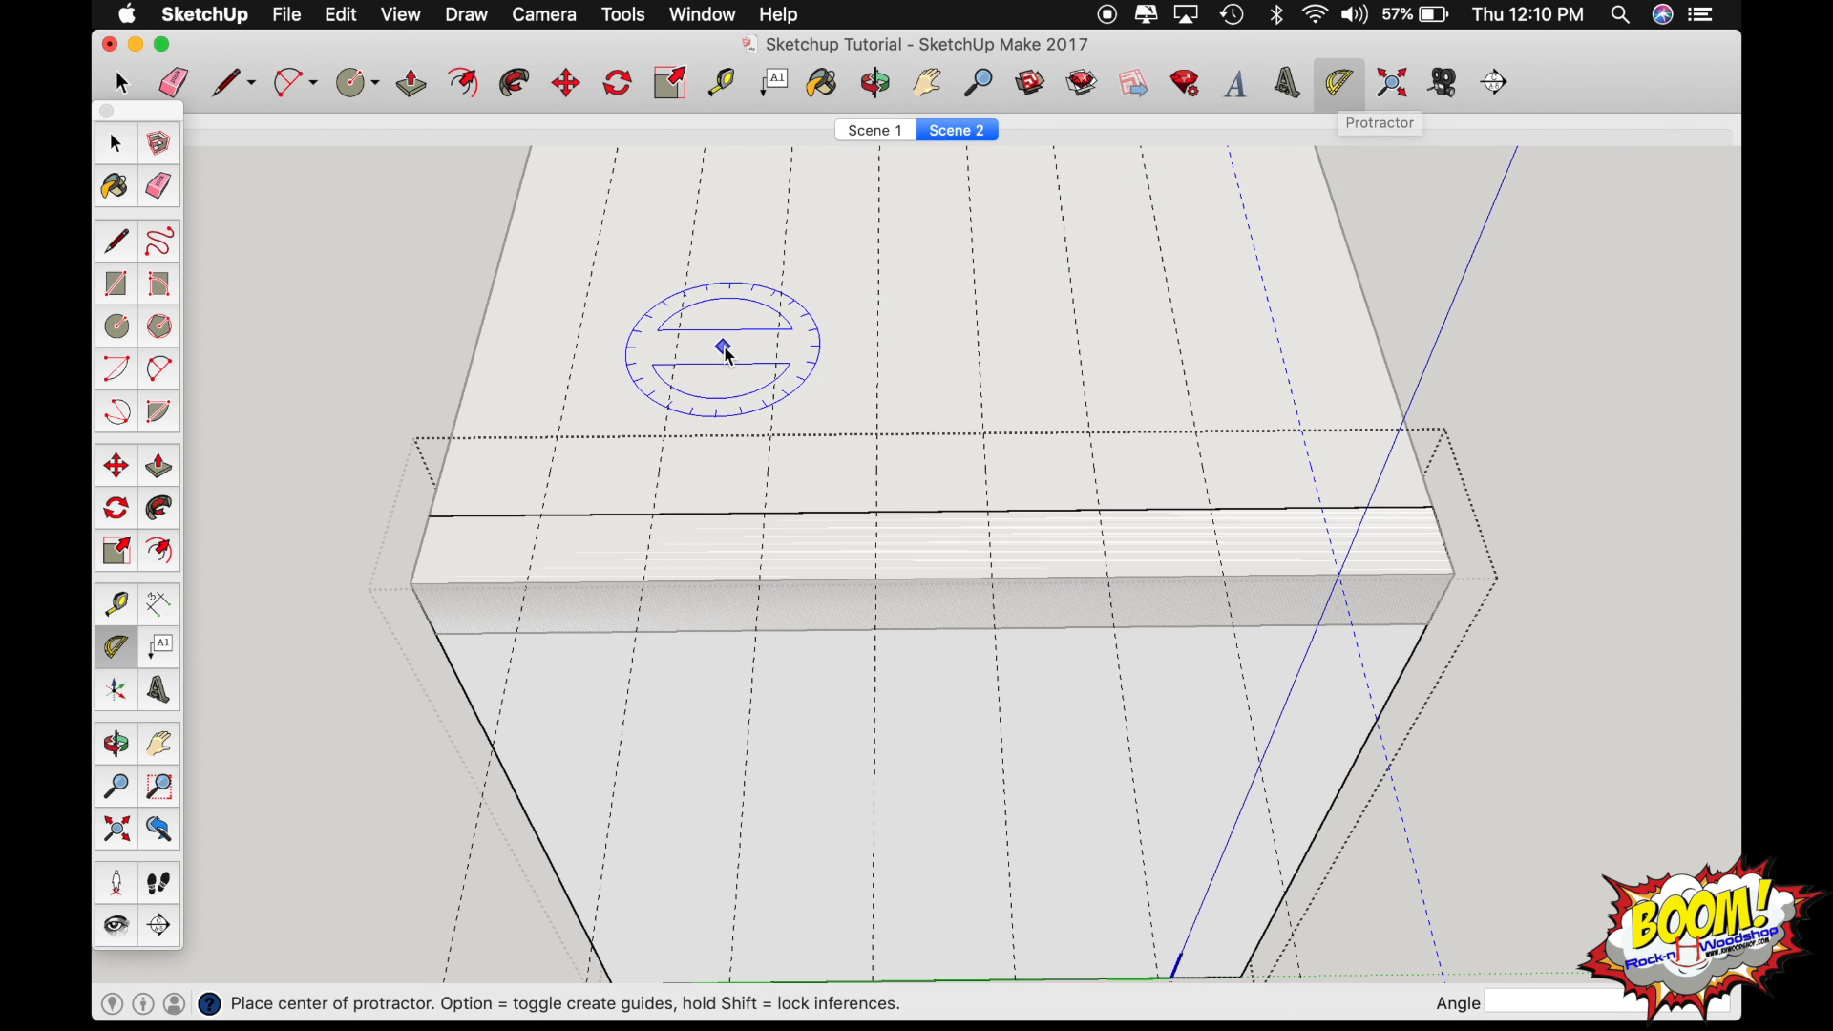
scroll(544, 520, "up", 5)
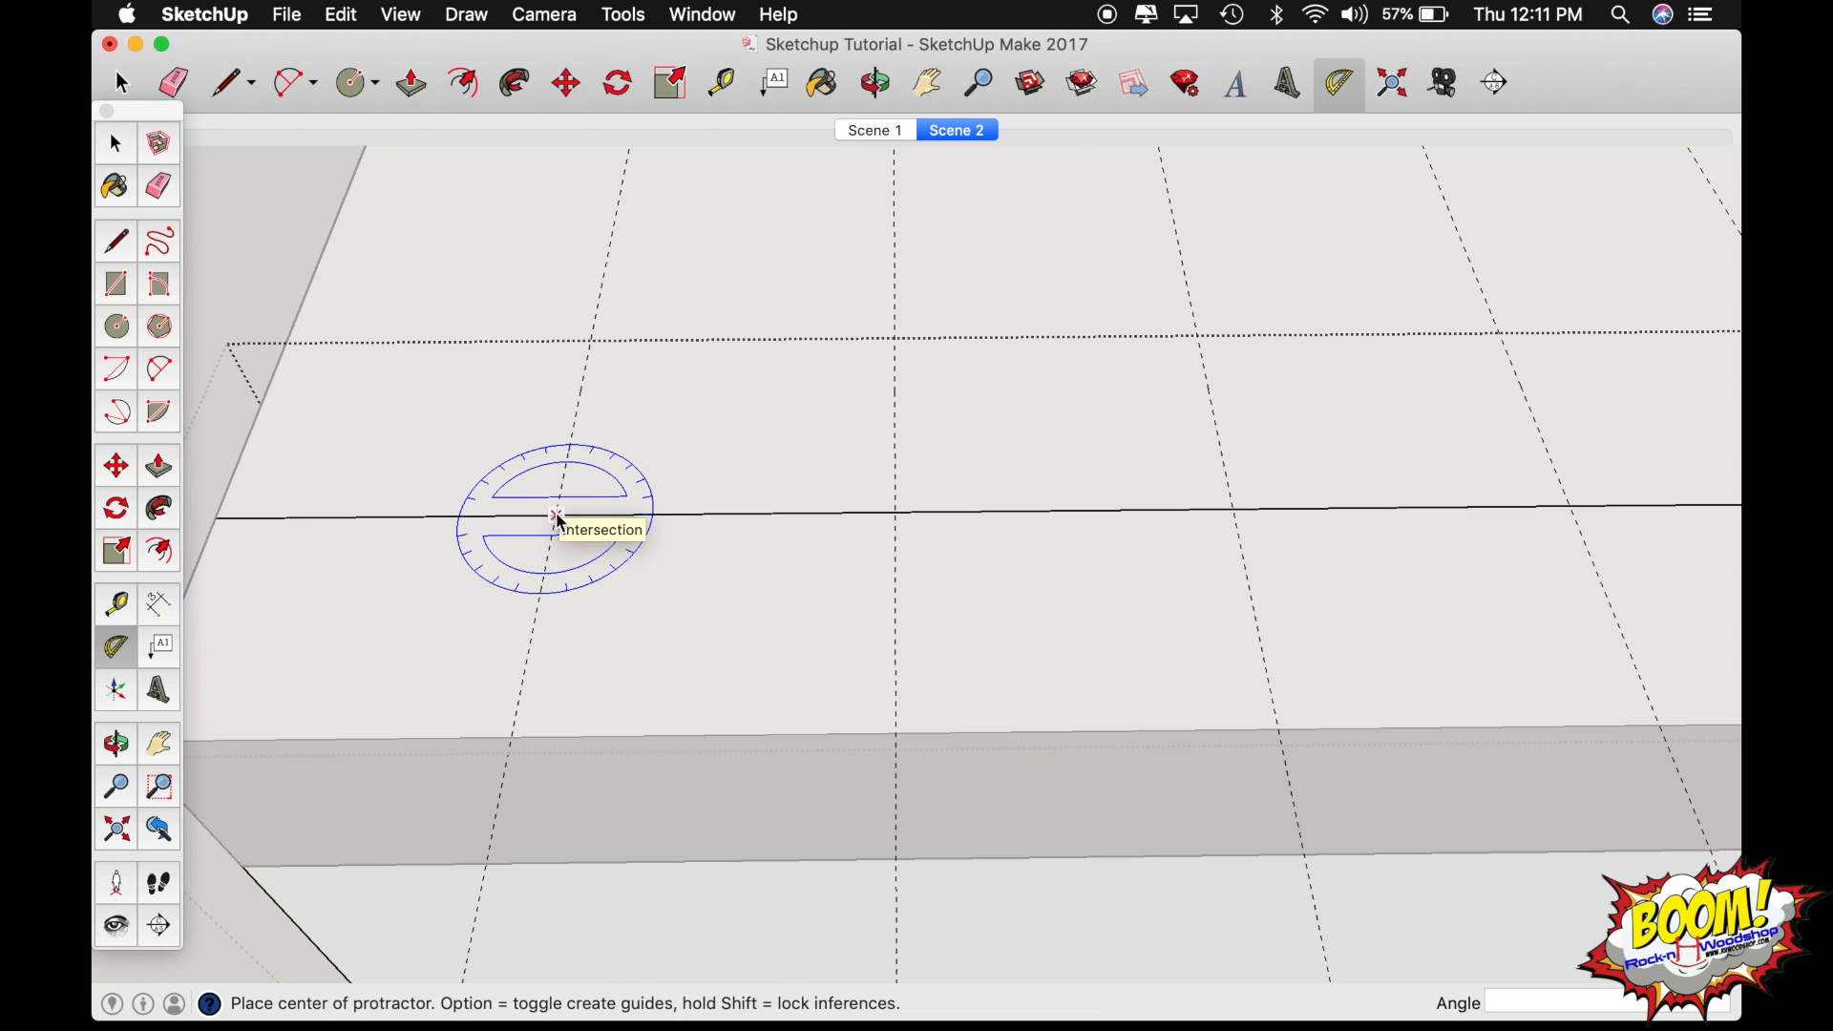
left_click(558, 516)
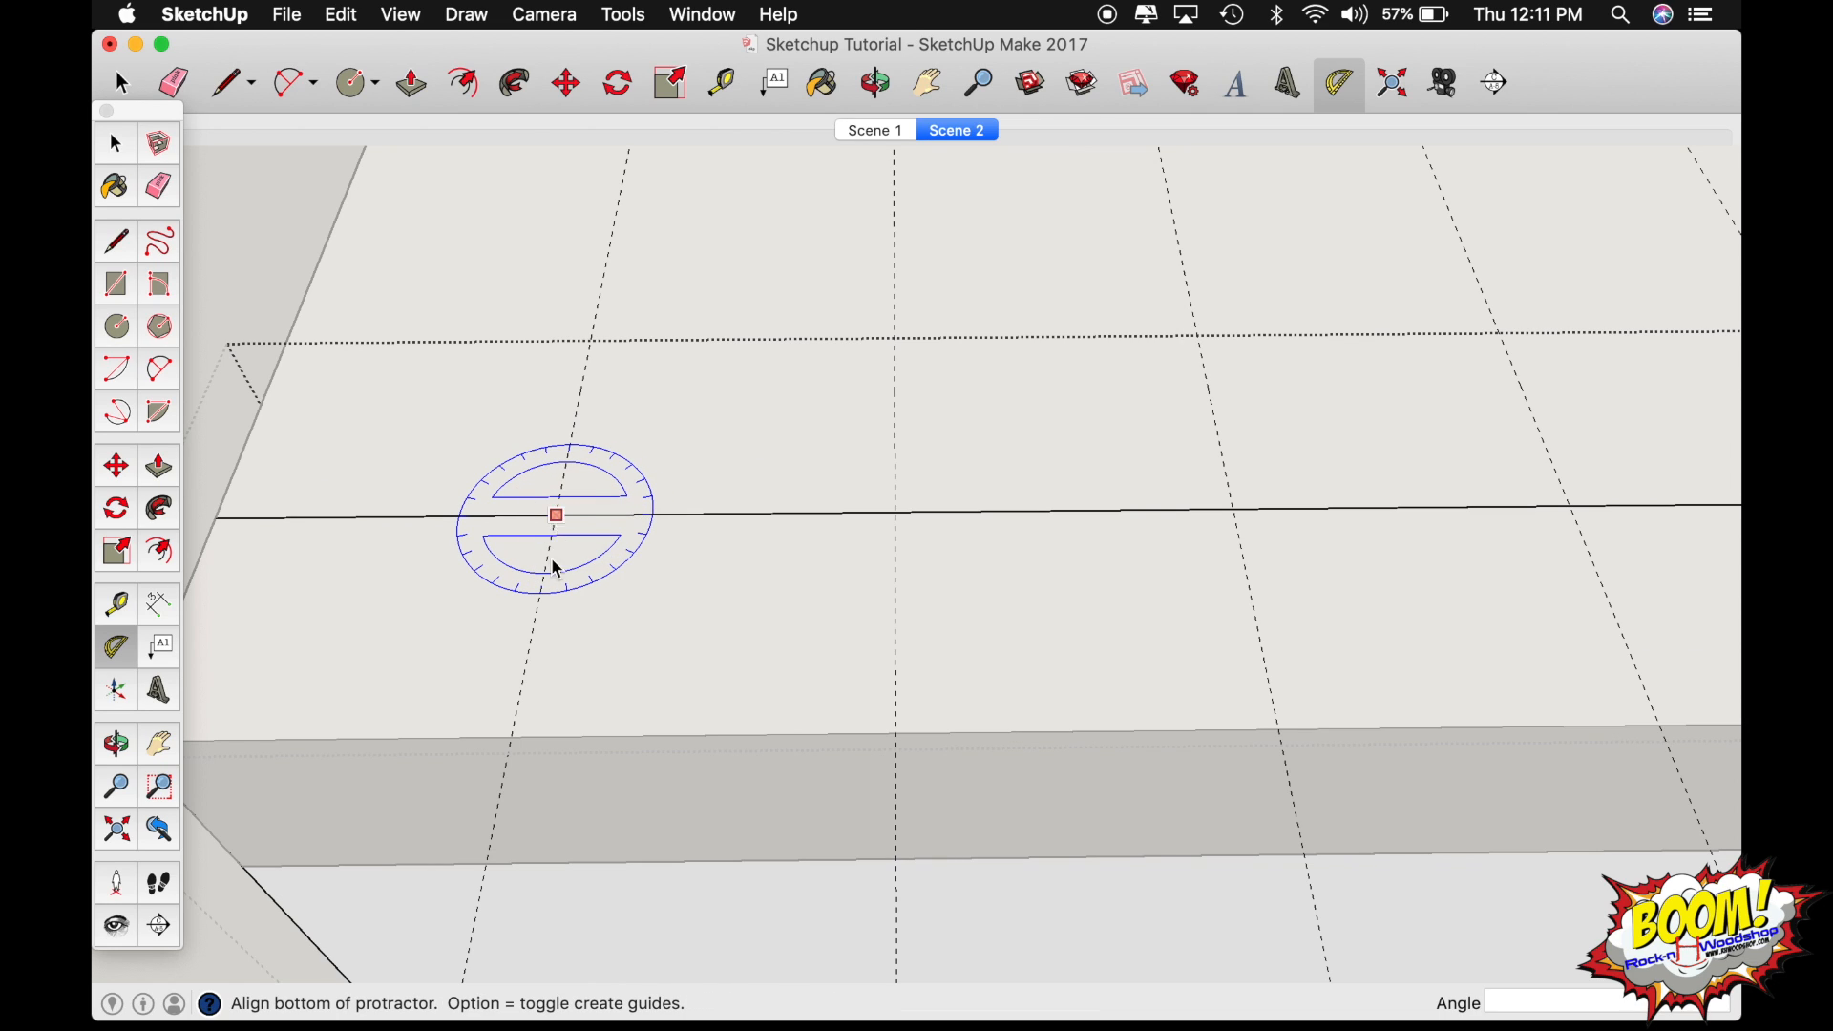
left_click(512, 737)
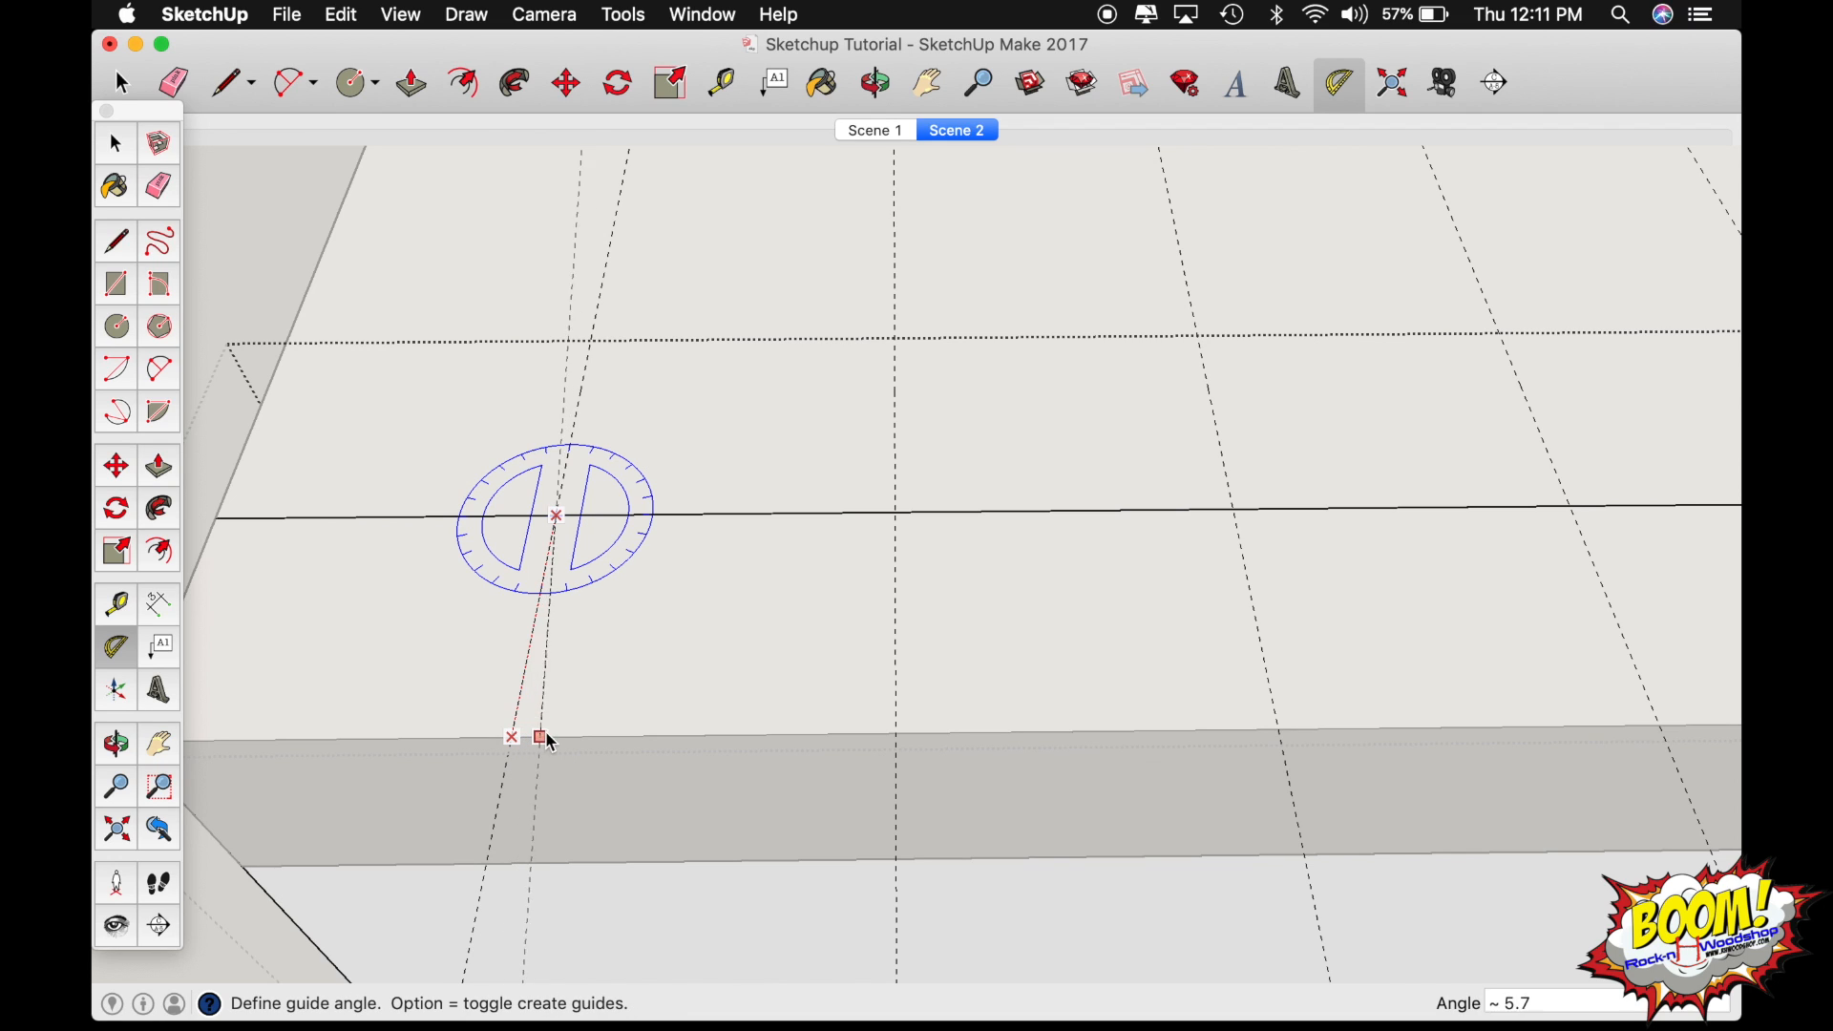
type("7")
key("Return")
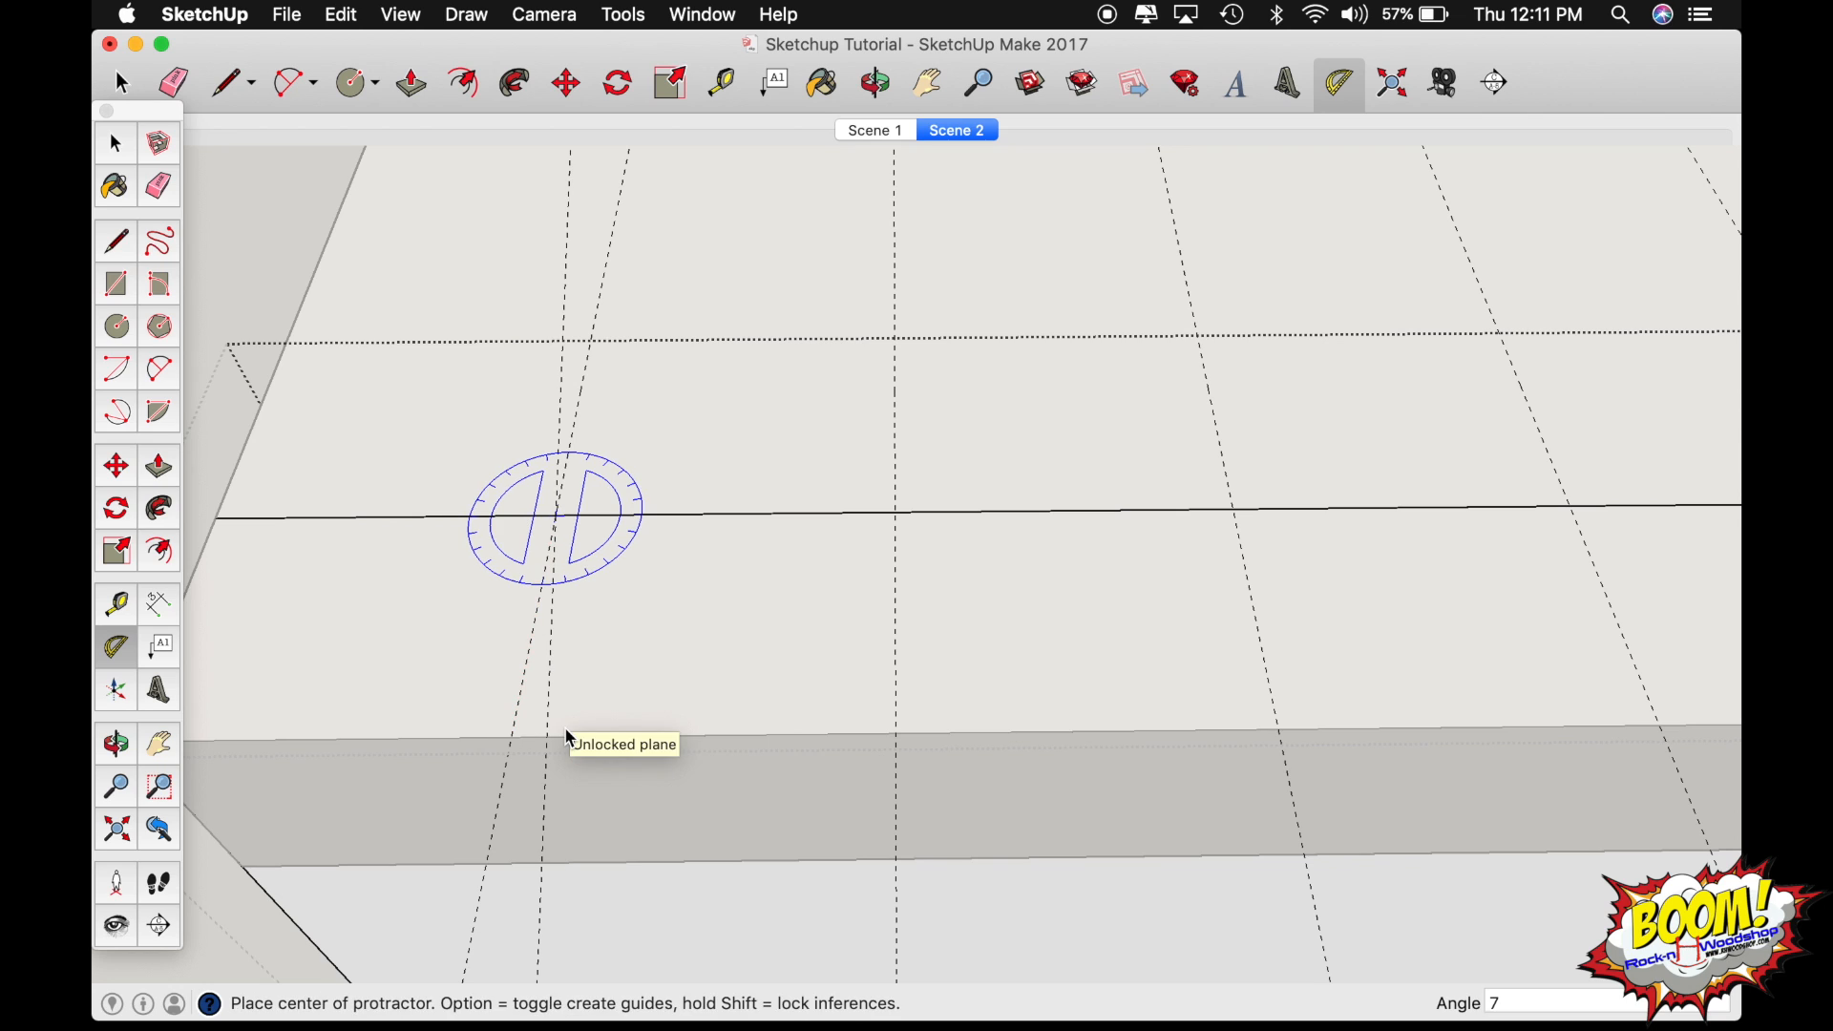
Add a 7-degree Protractor guide where the second guide crosses the inner top edge, slanting toward the first guide at the outer edge.
left_click(898, 516)
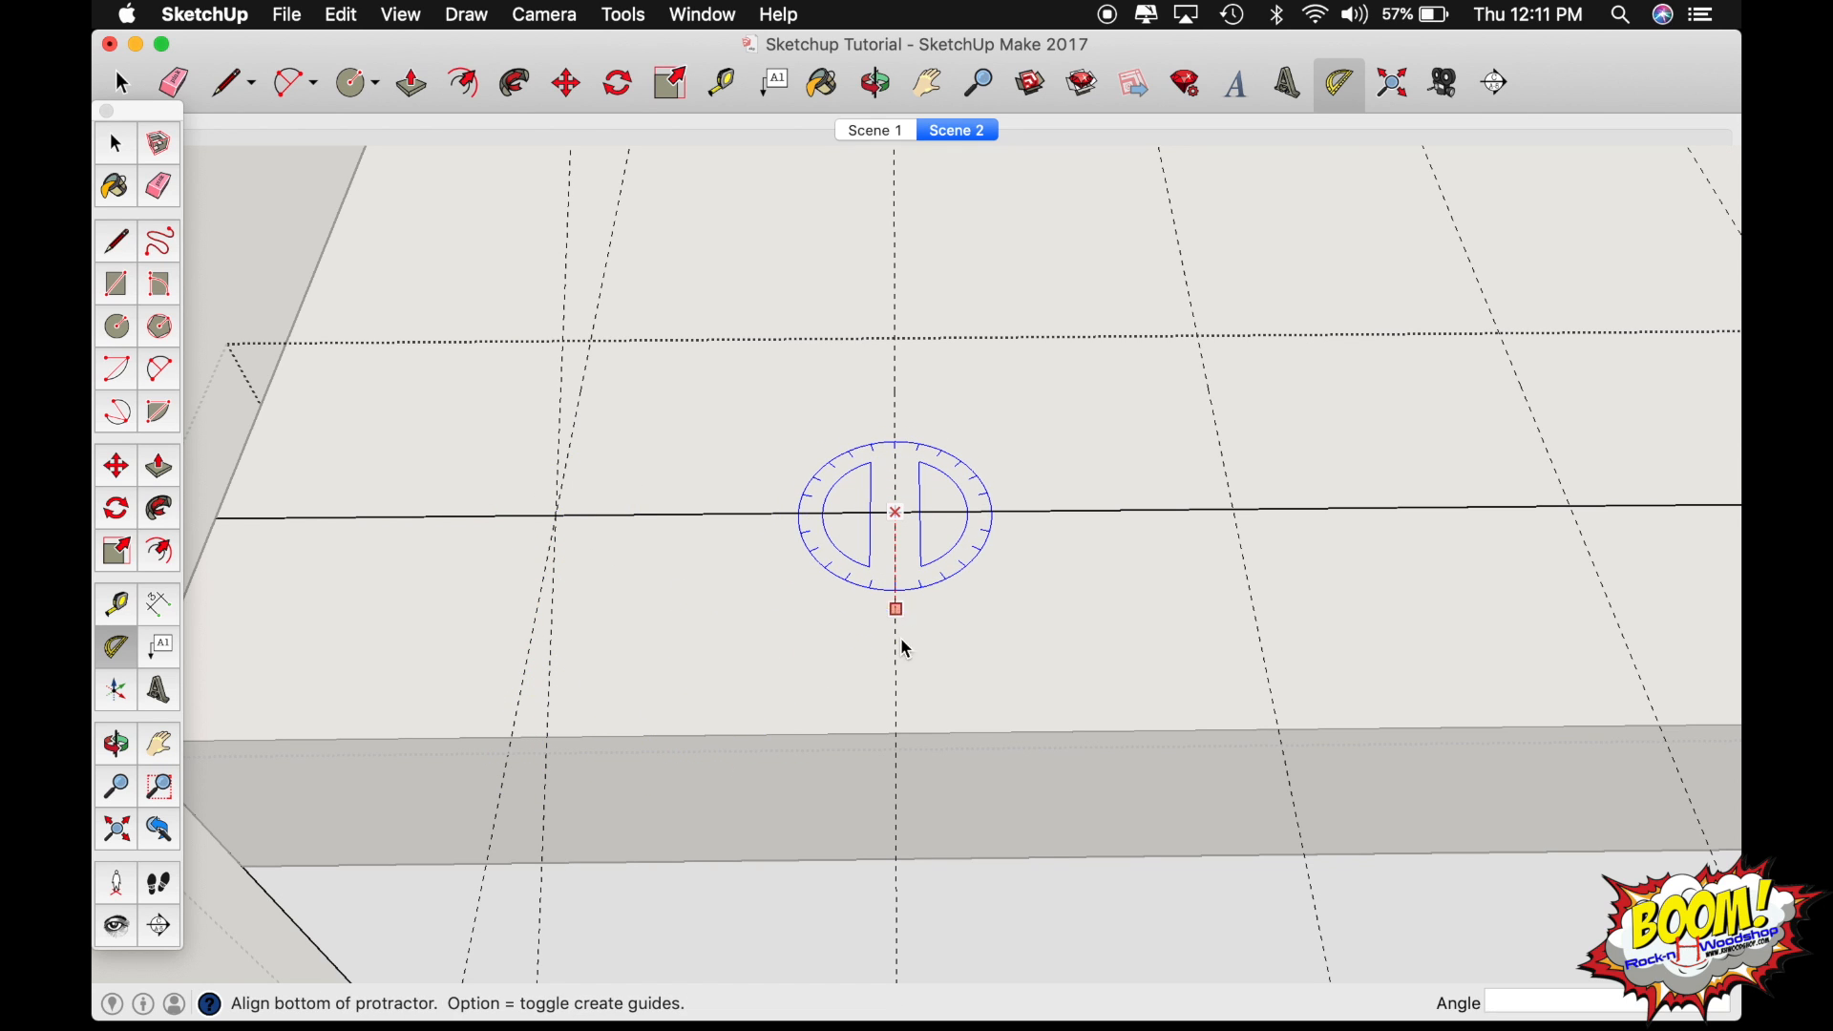
left_click(898, 736)
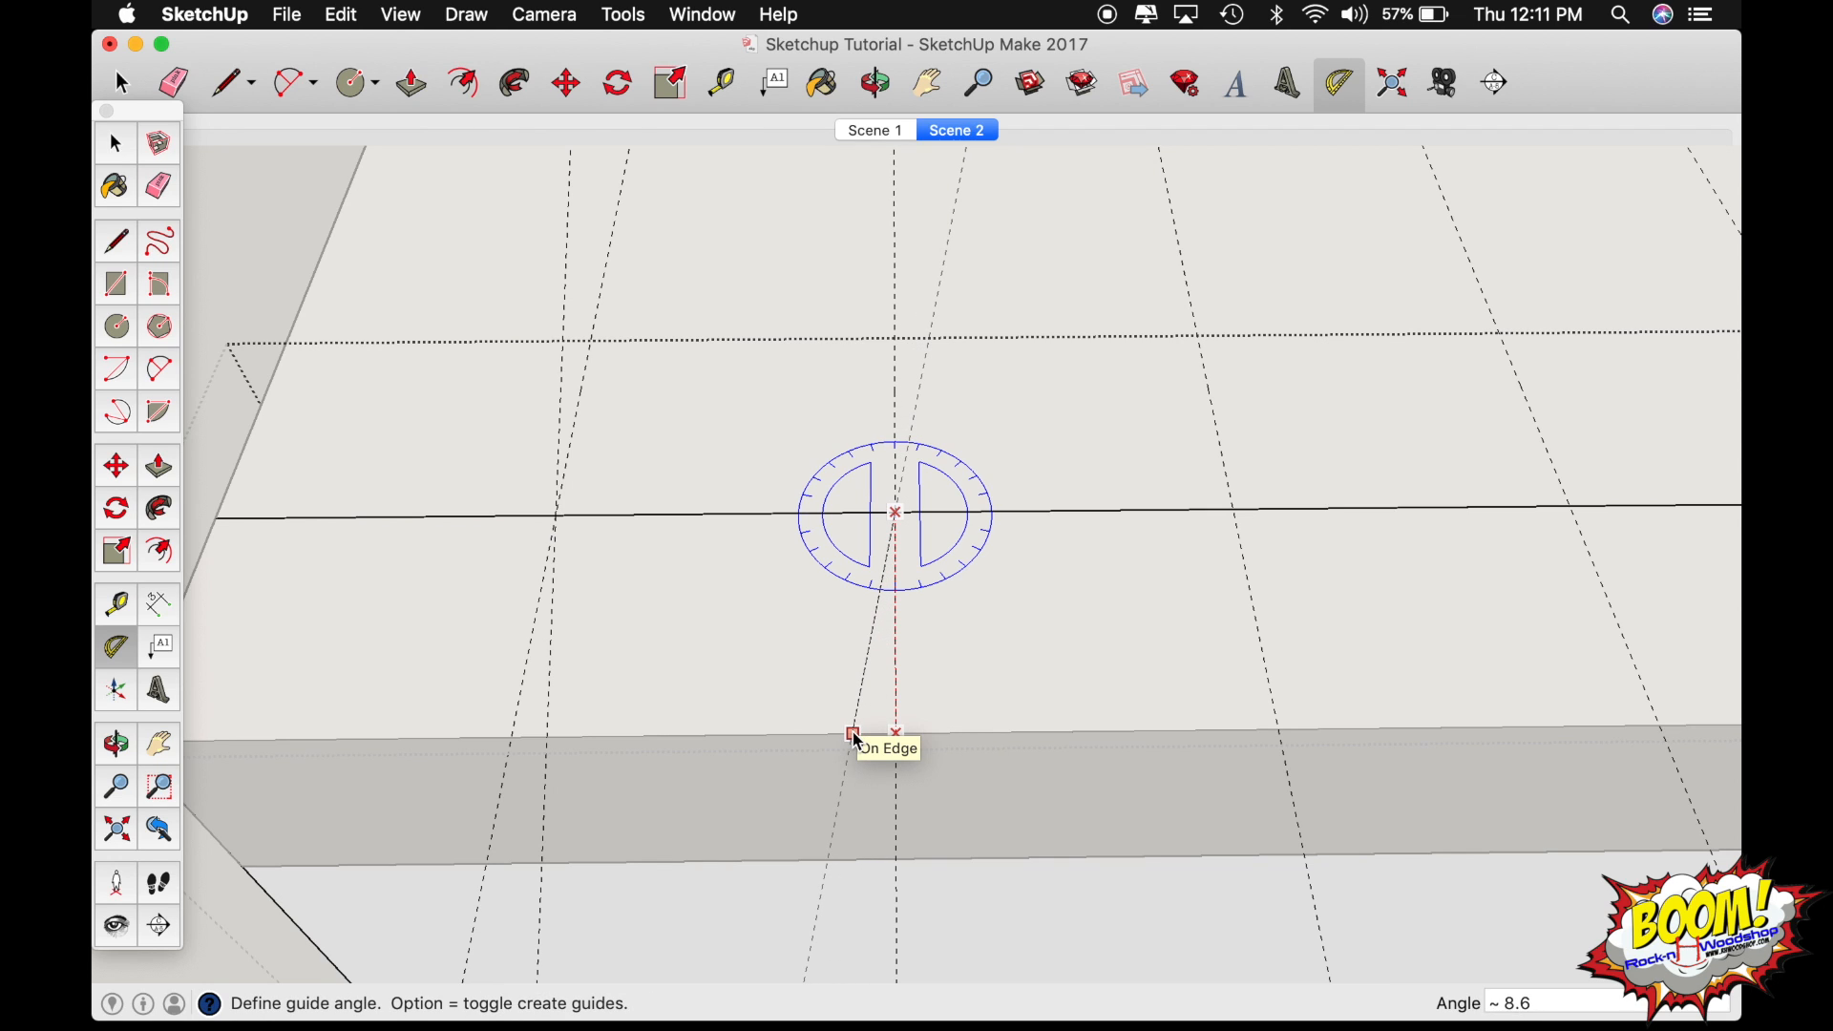
type("7")
key("Return")
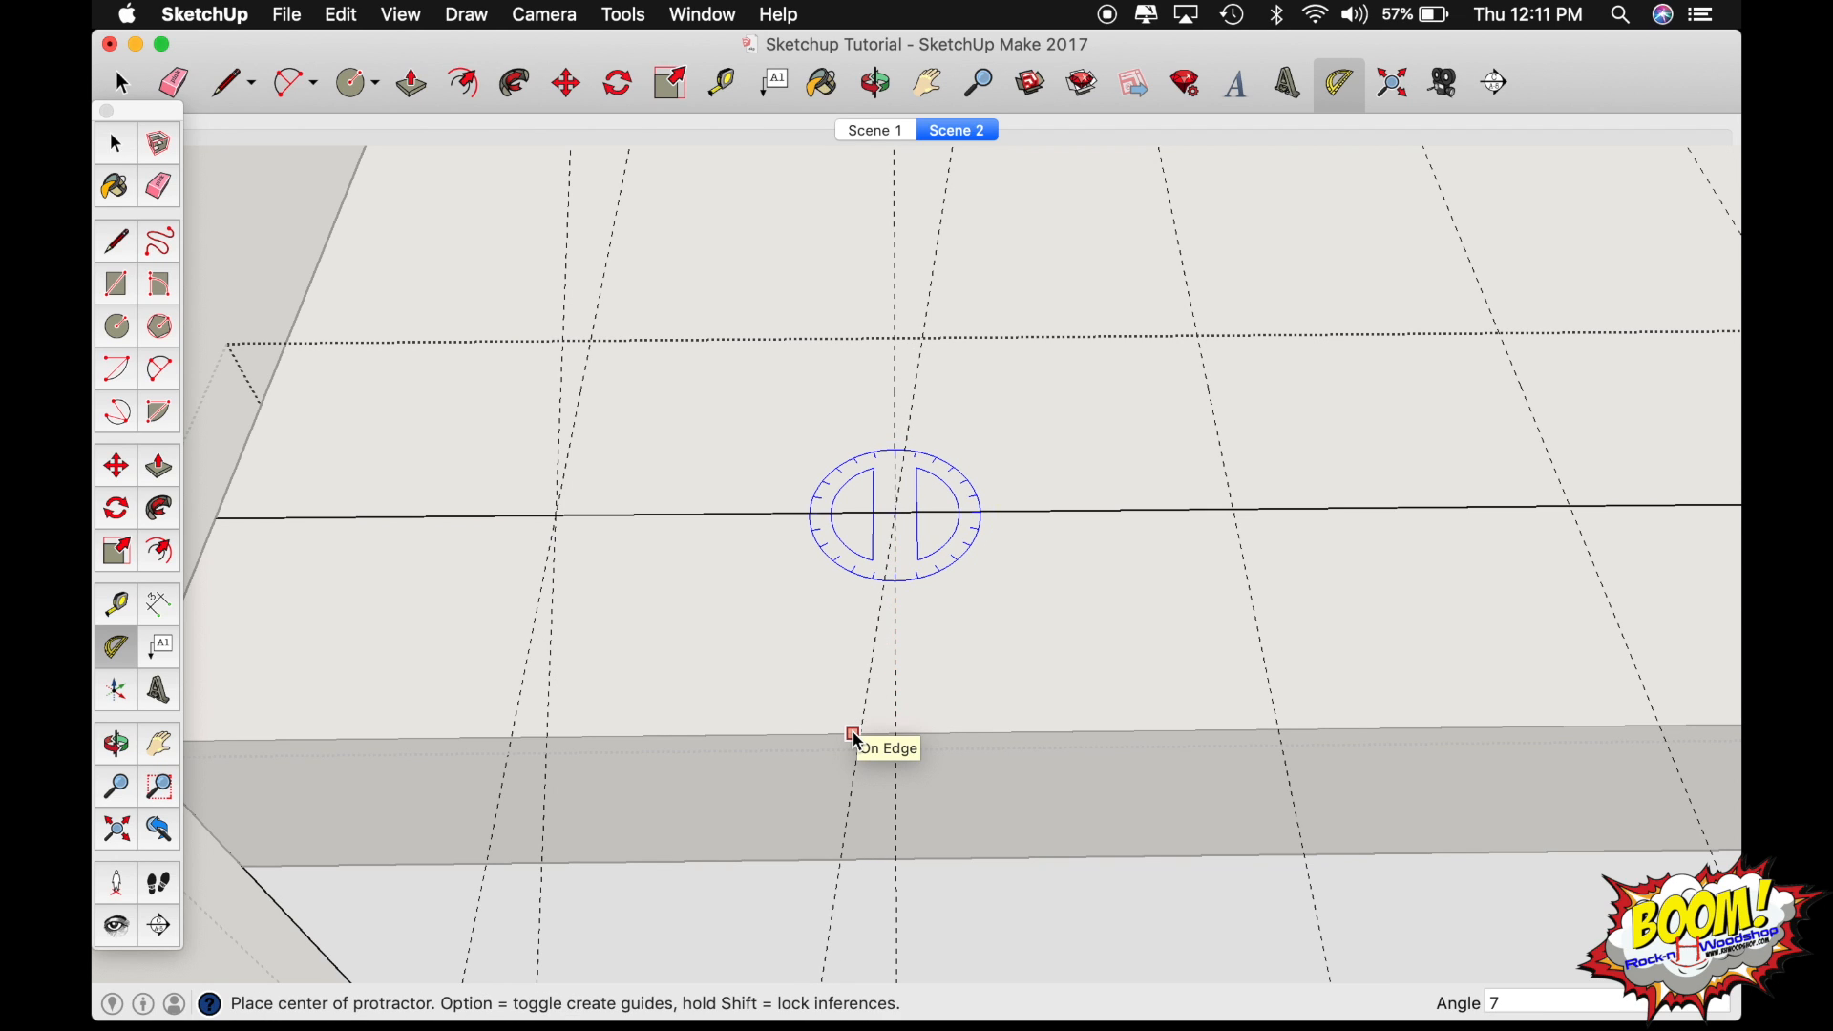
Copy the two 7-degree angled guides 2" along the board's inner top edge and repeat the copy as an x3 array.
key("space")
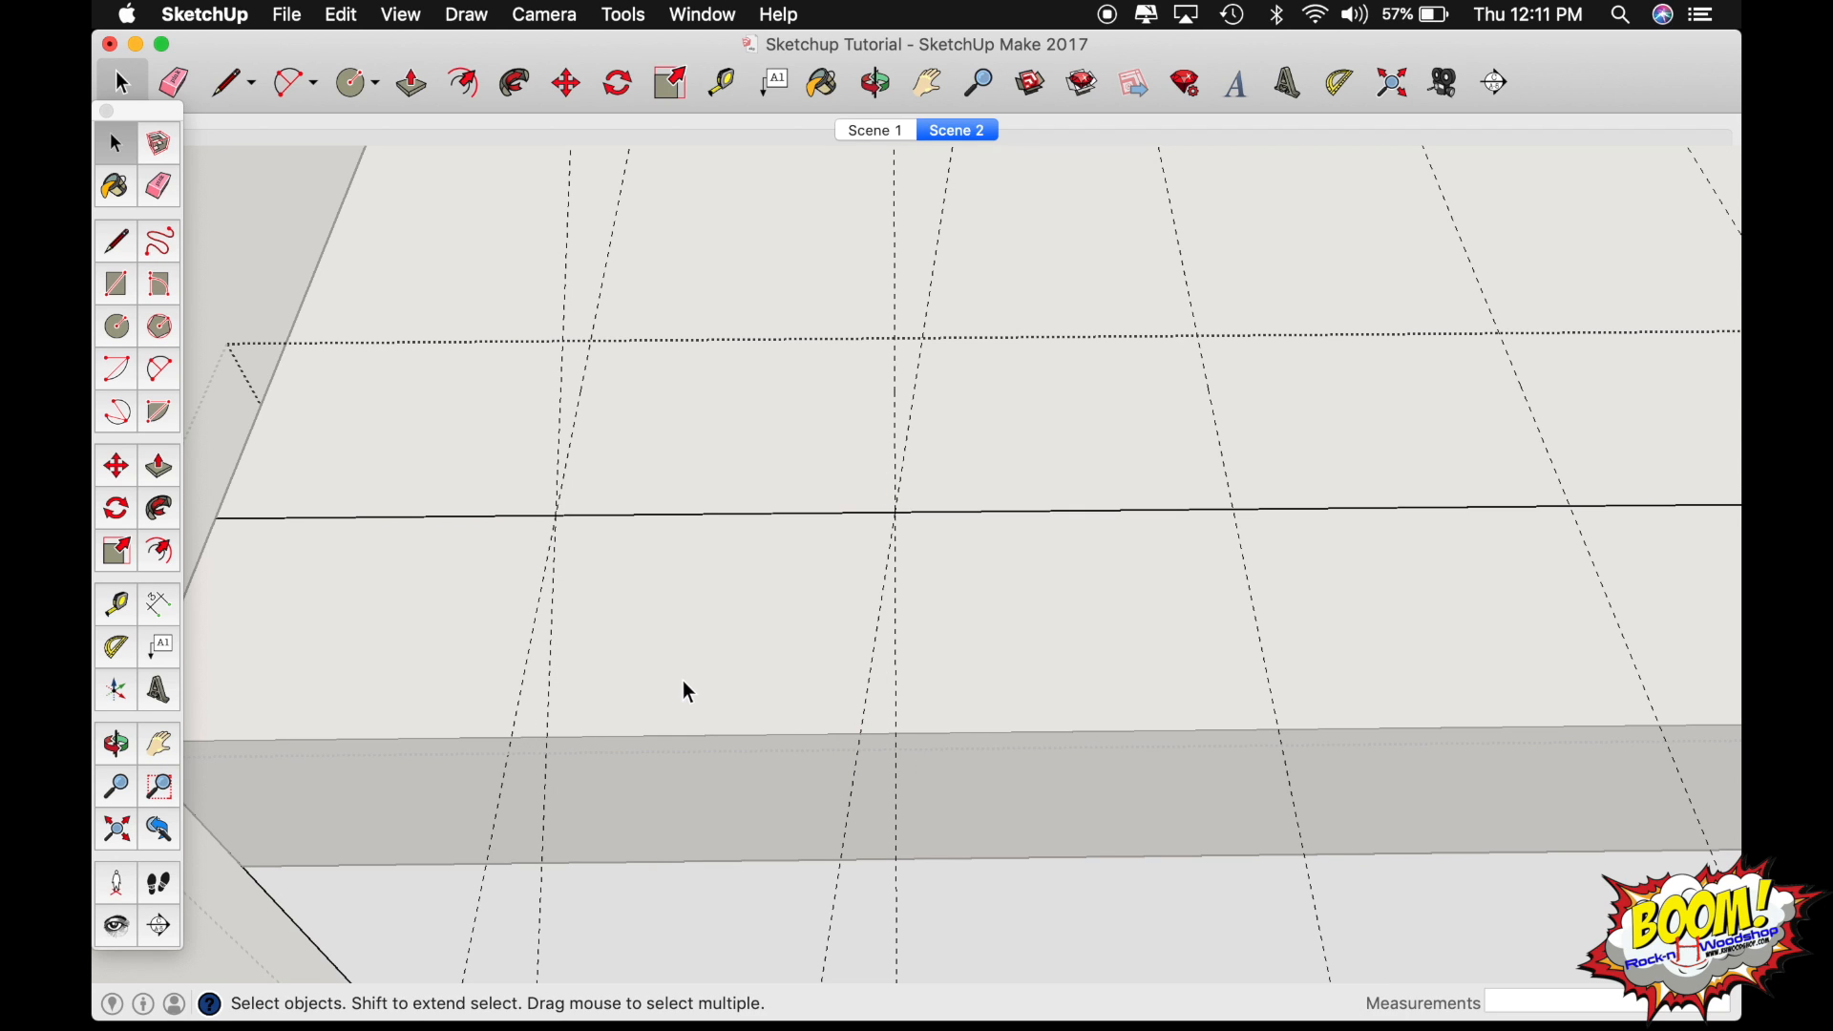
key("o")
scroll(682, 679, "down", 3)
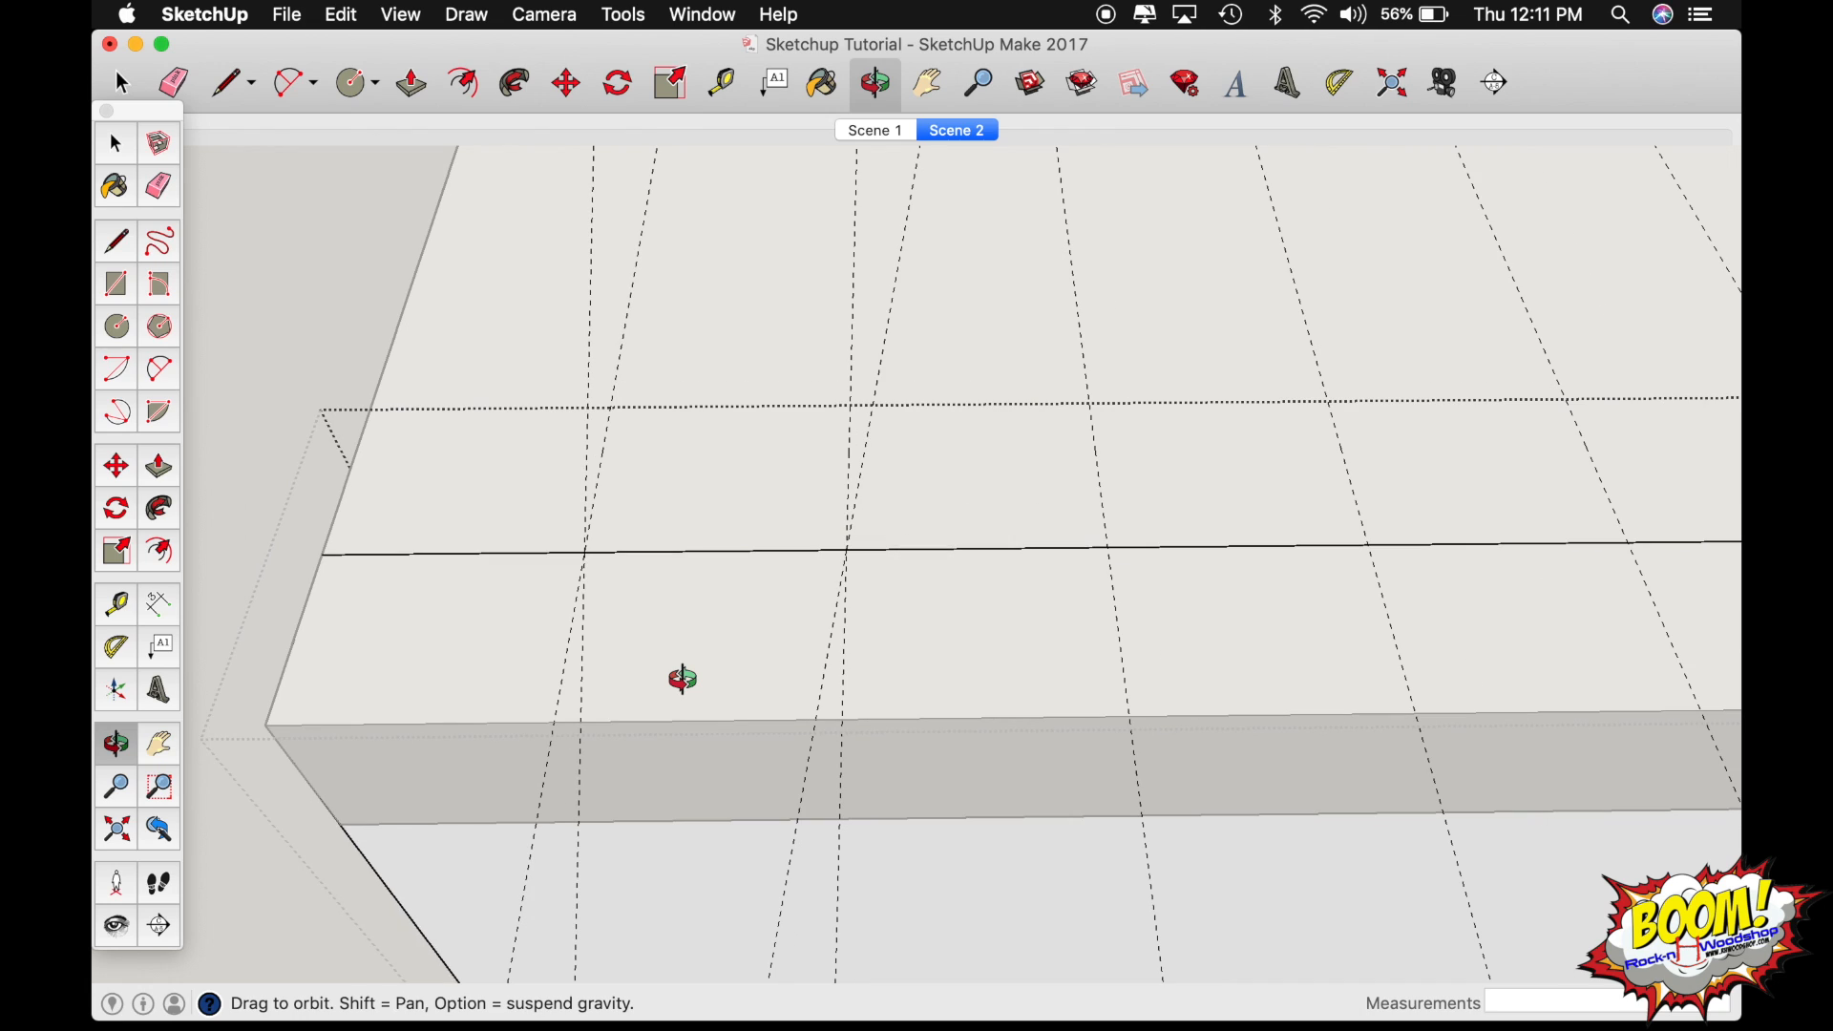
key("space")
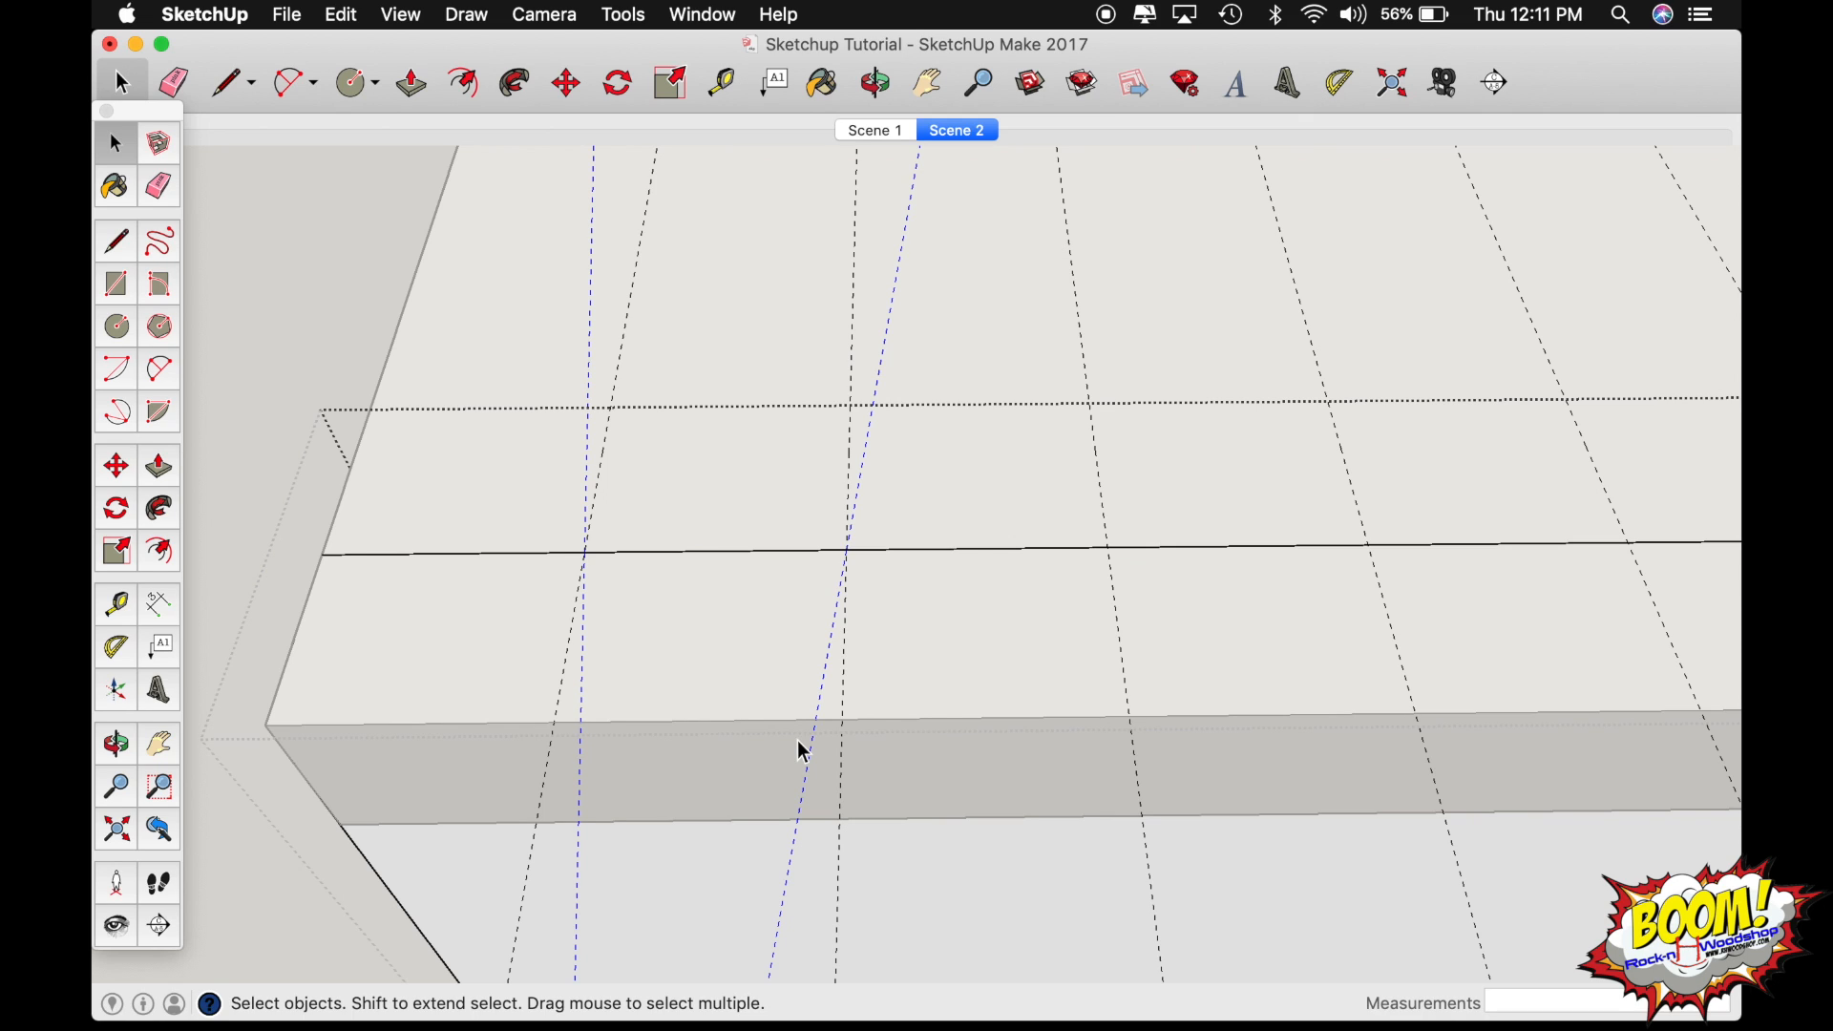
key("m")
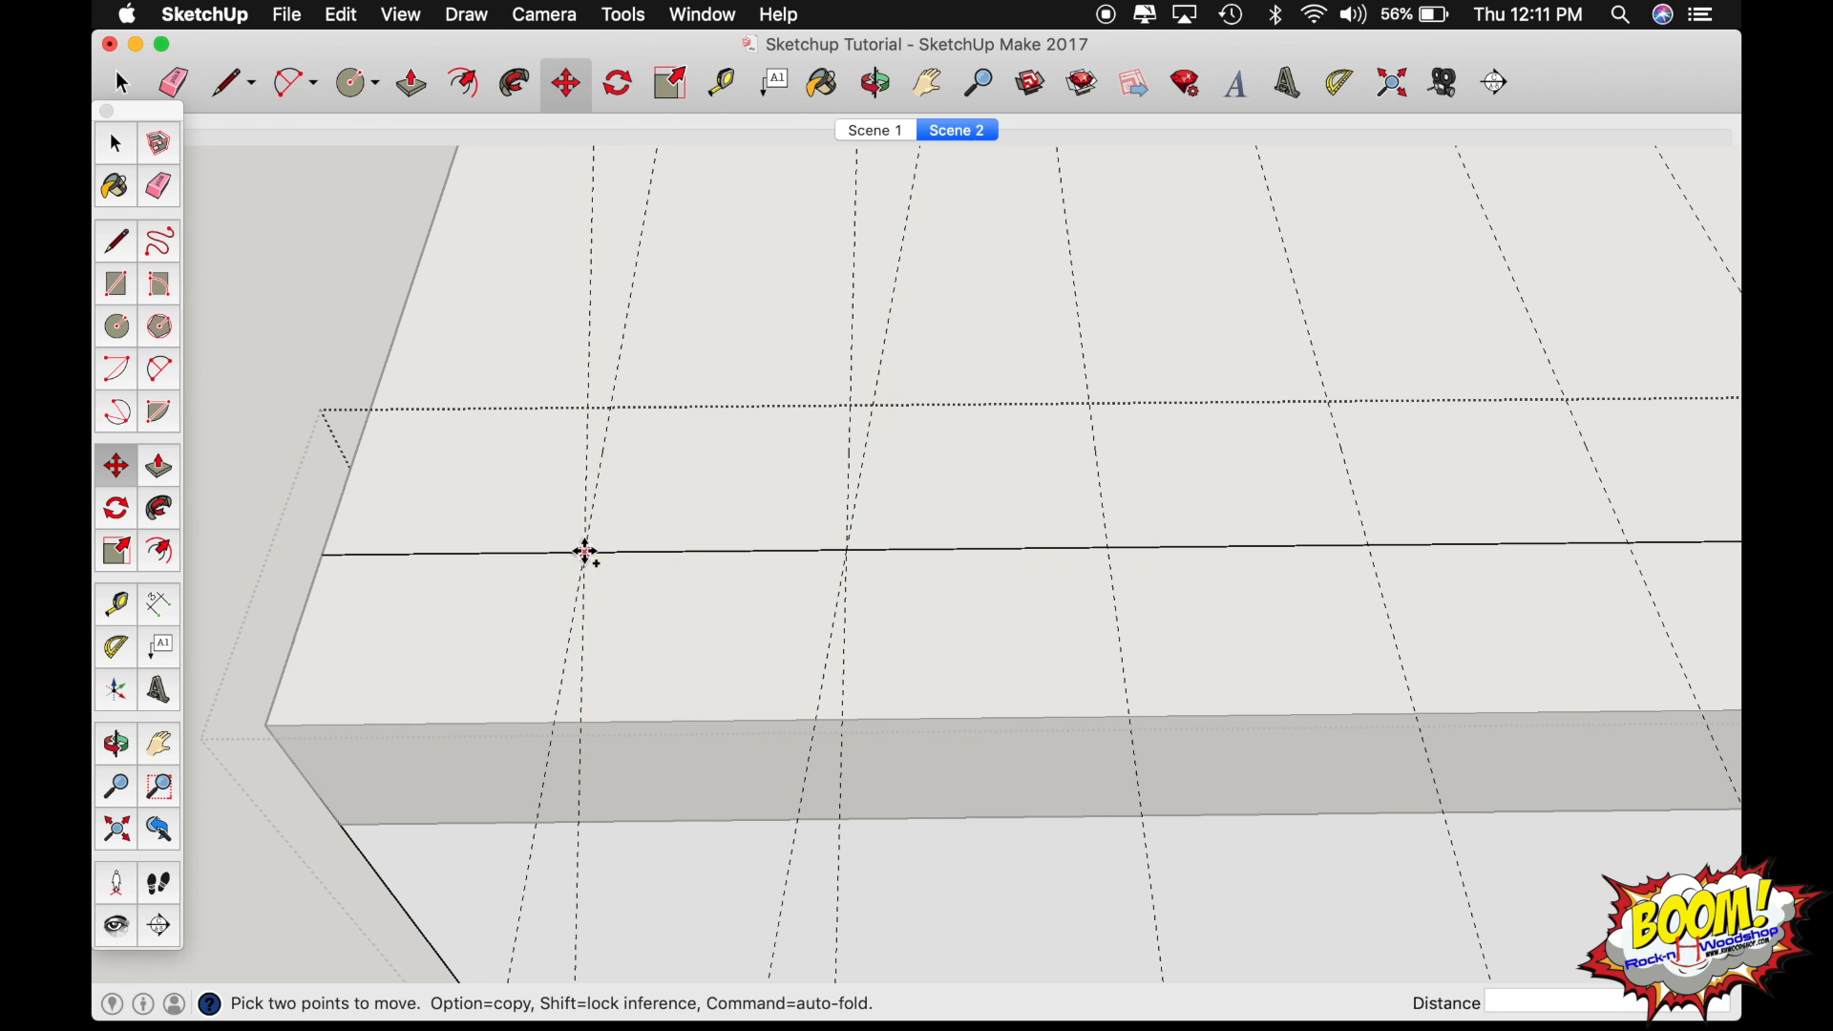
left_click(585, 552, "alt")
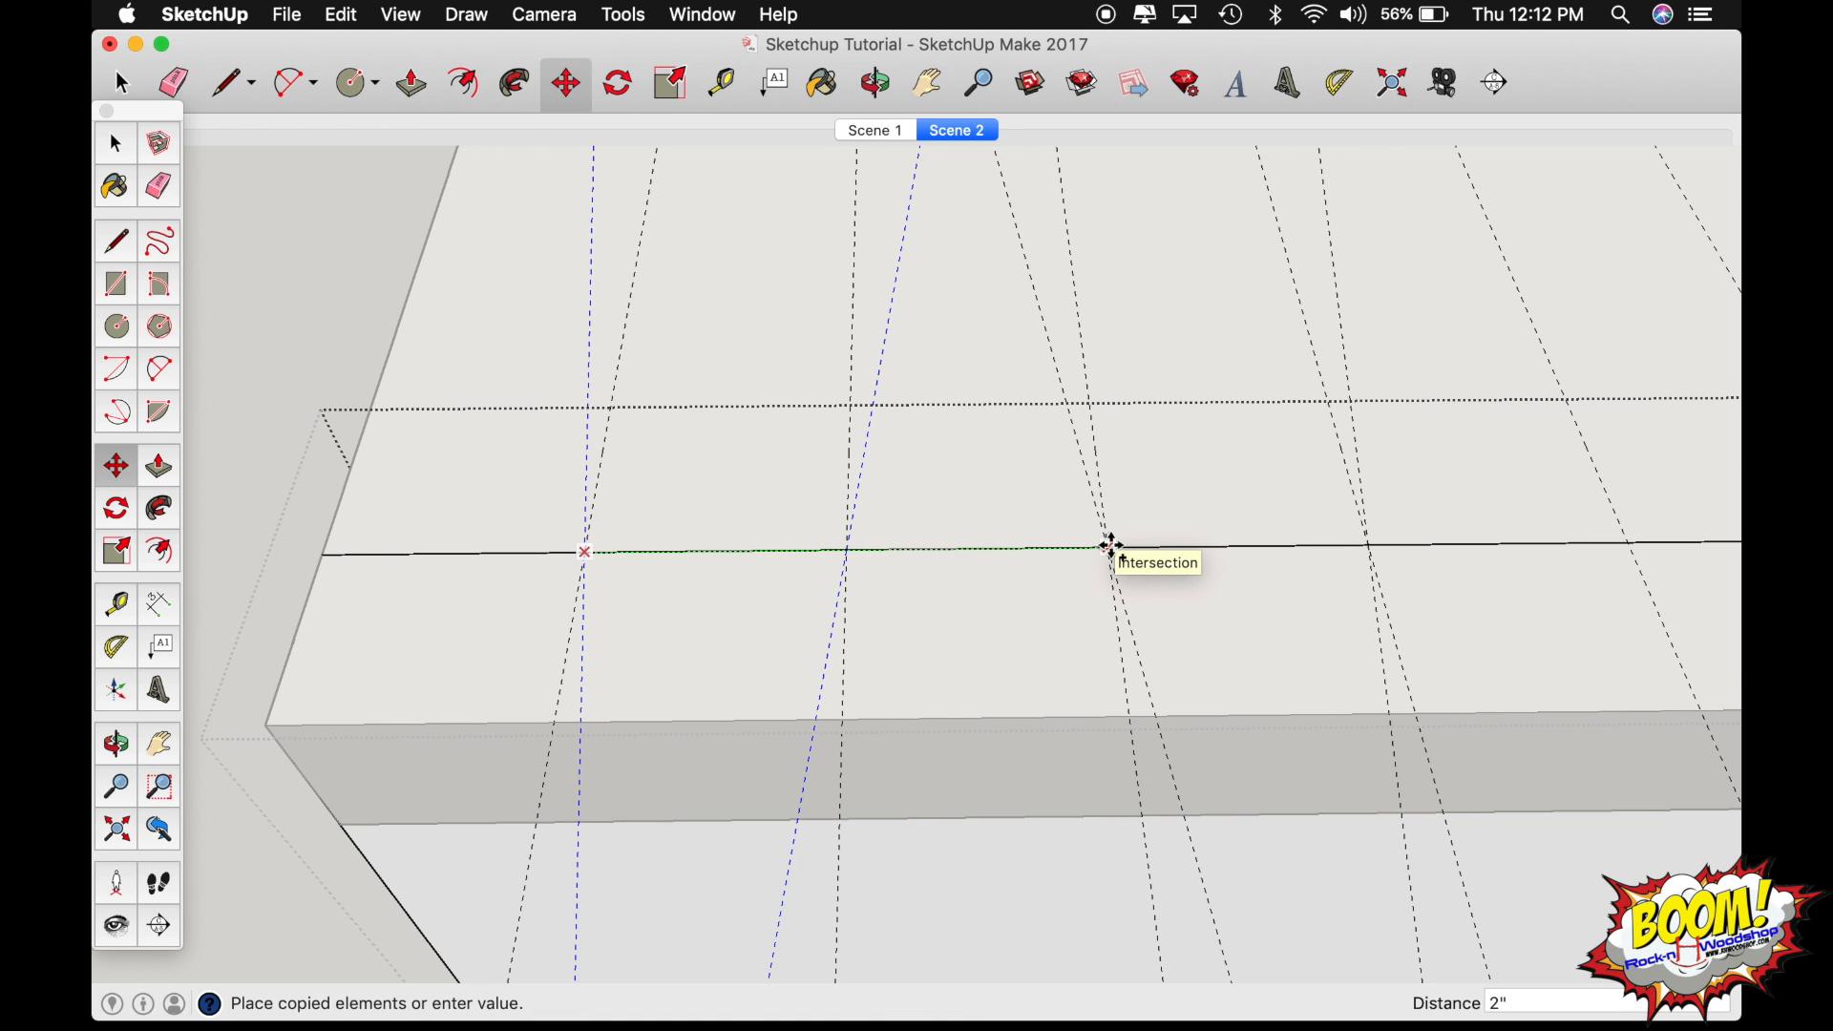
scroll(1113, 548, "down", 6)
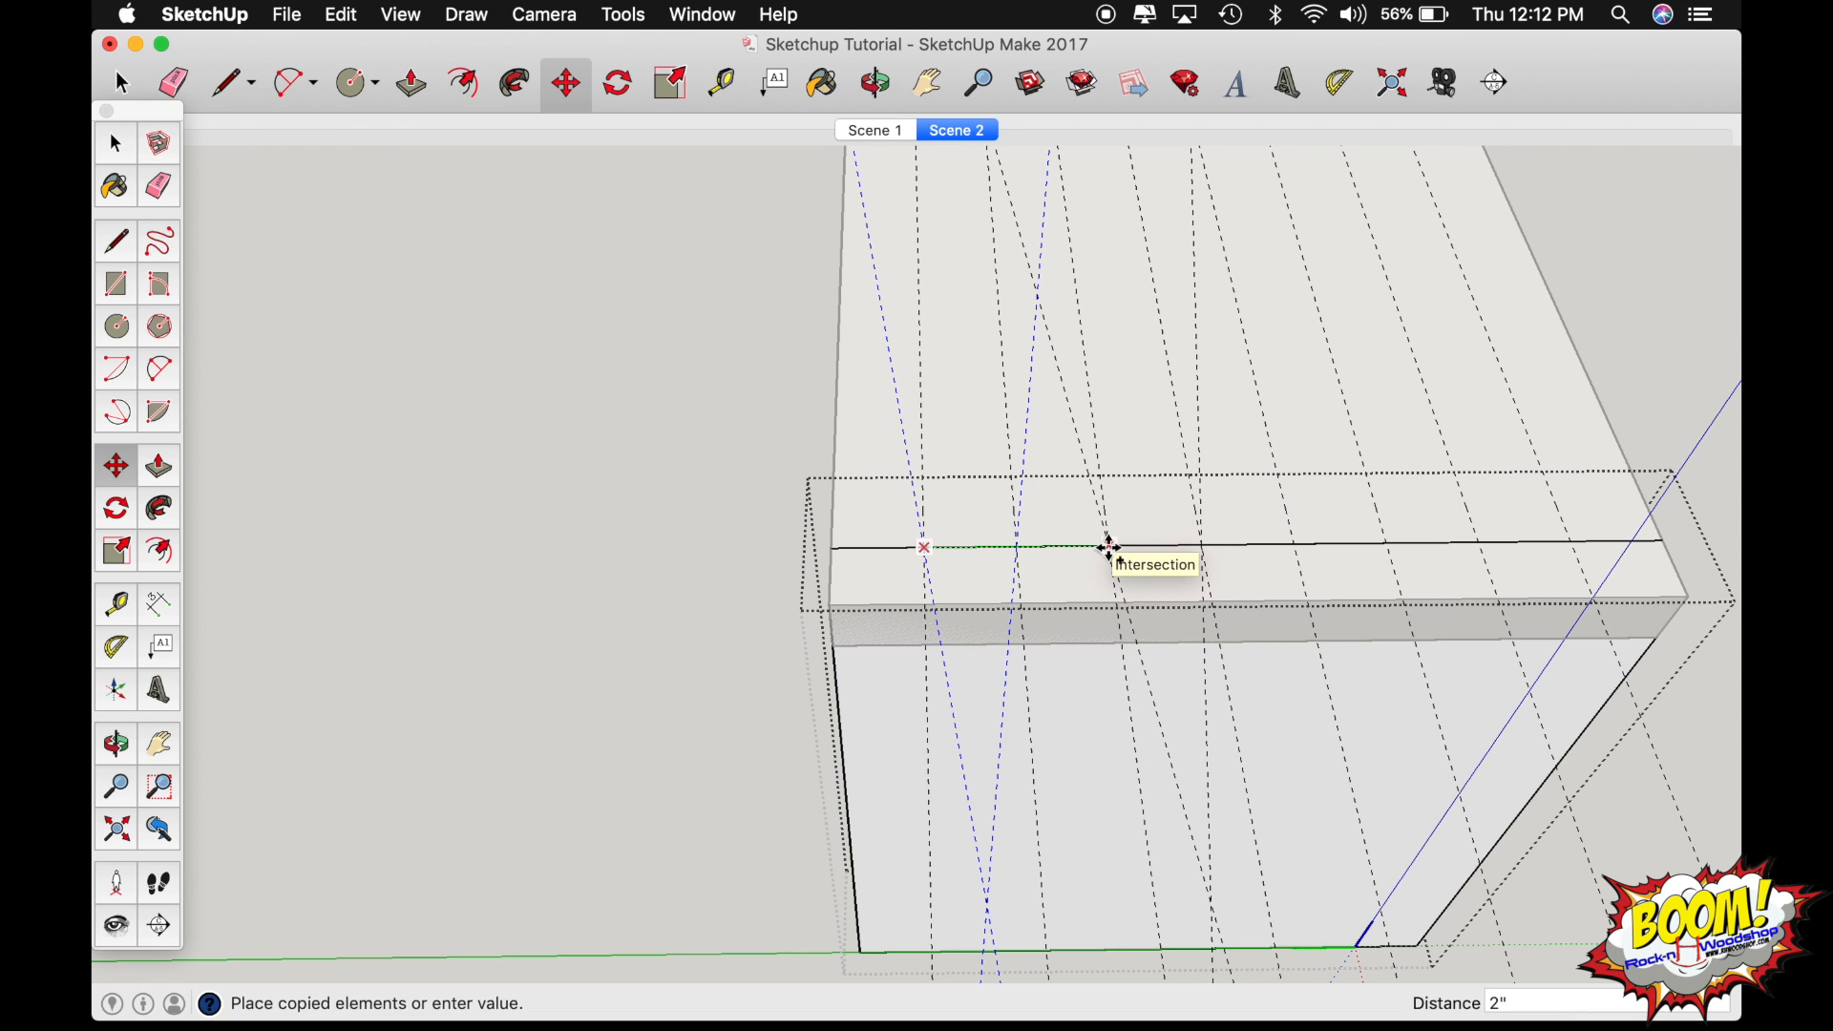
left_click(1109, 548)
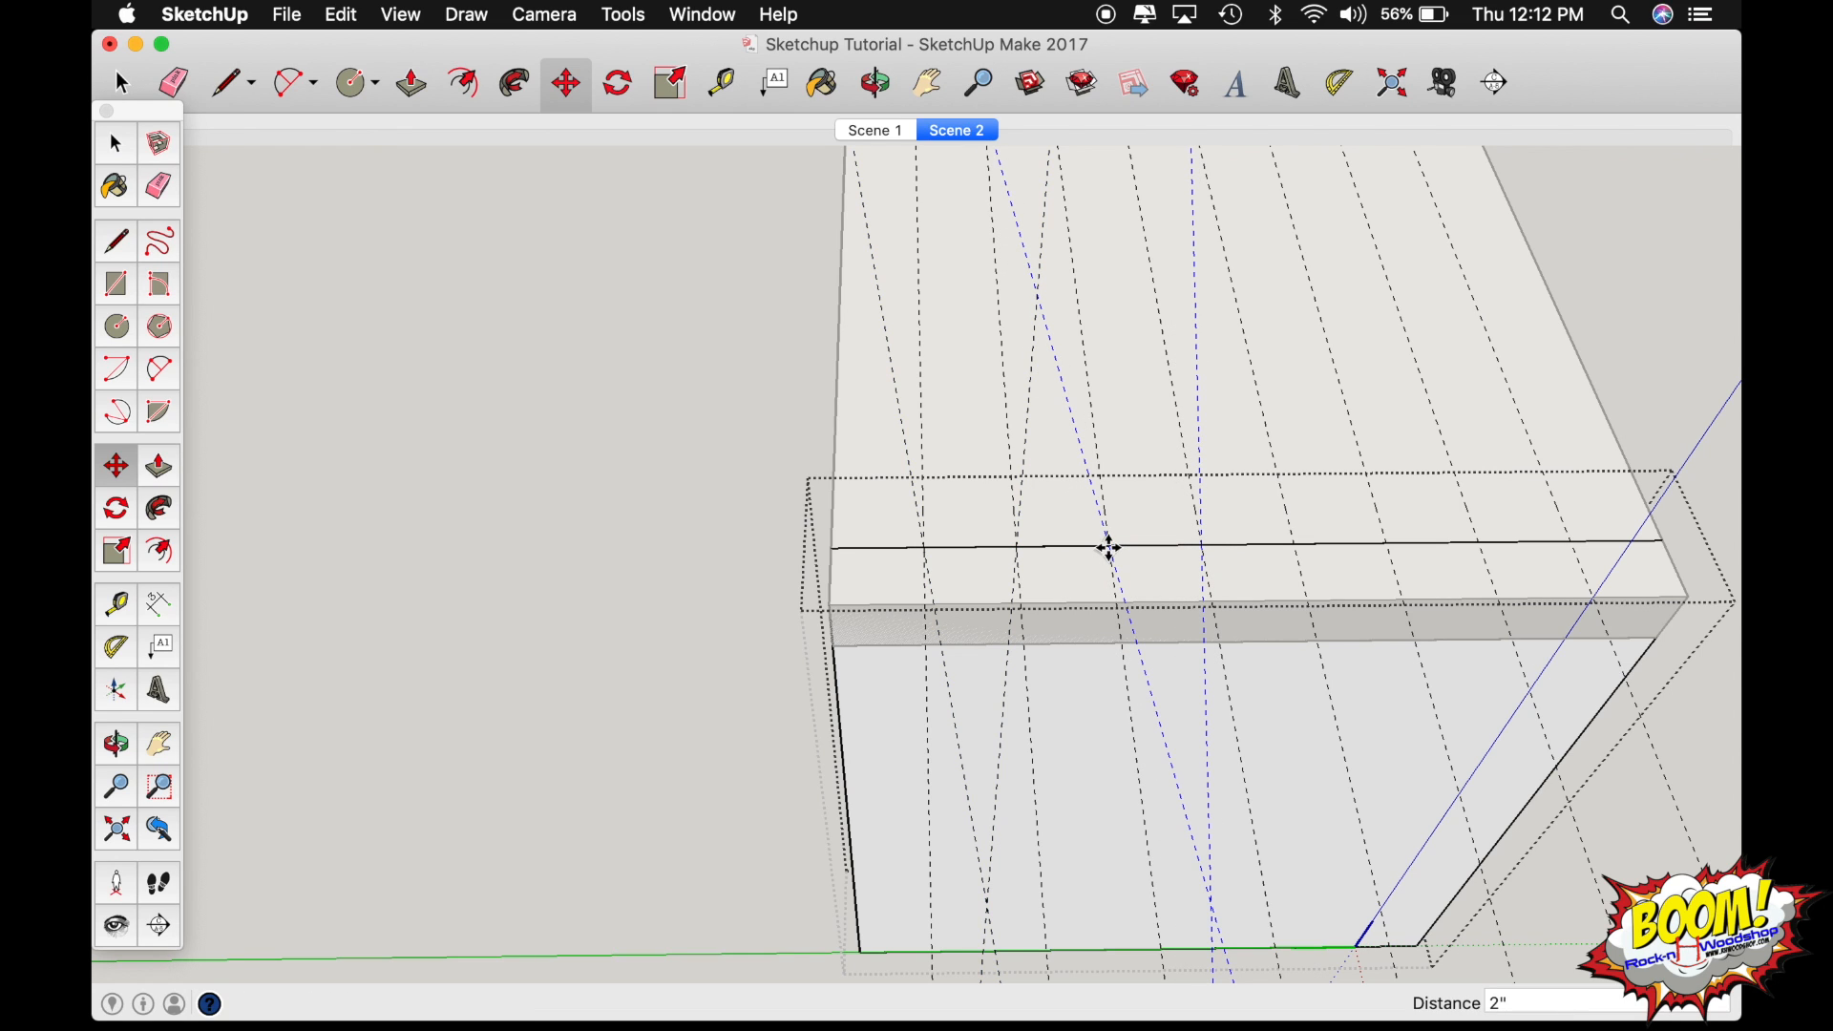
type("x3")
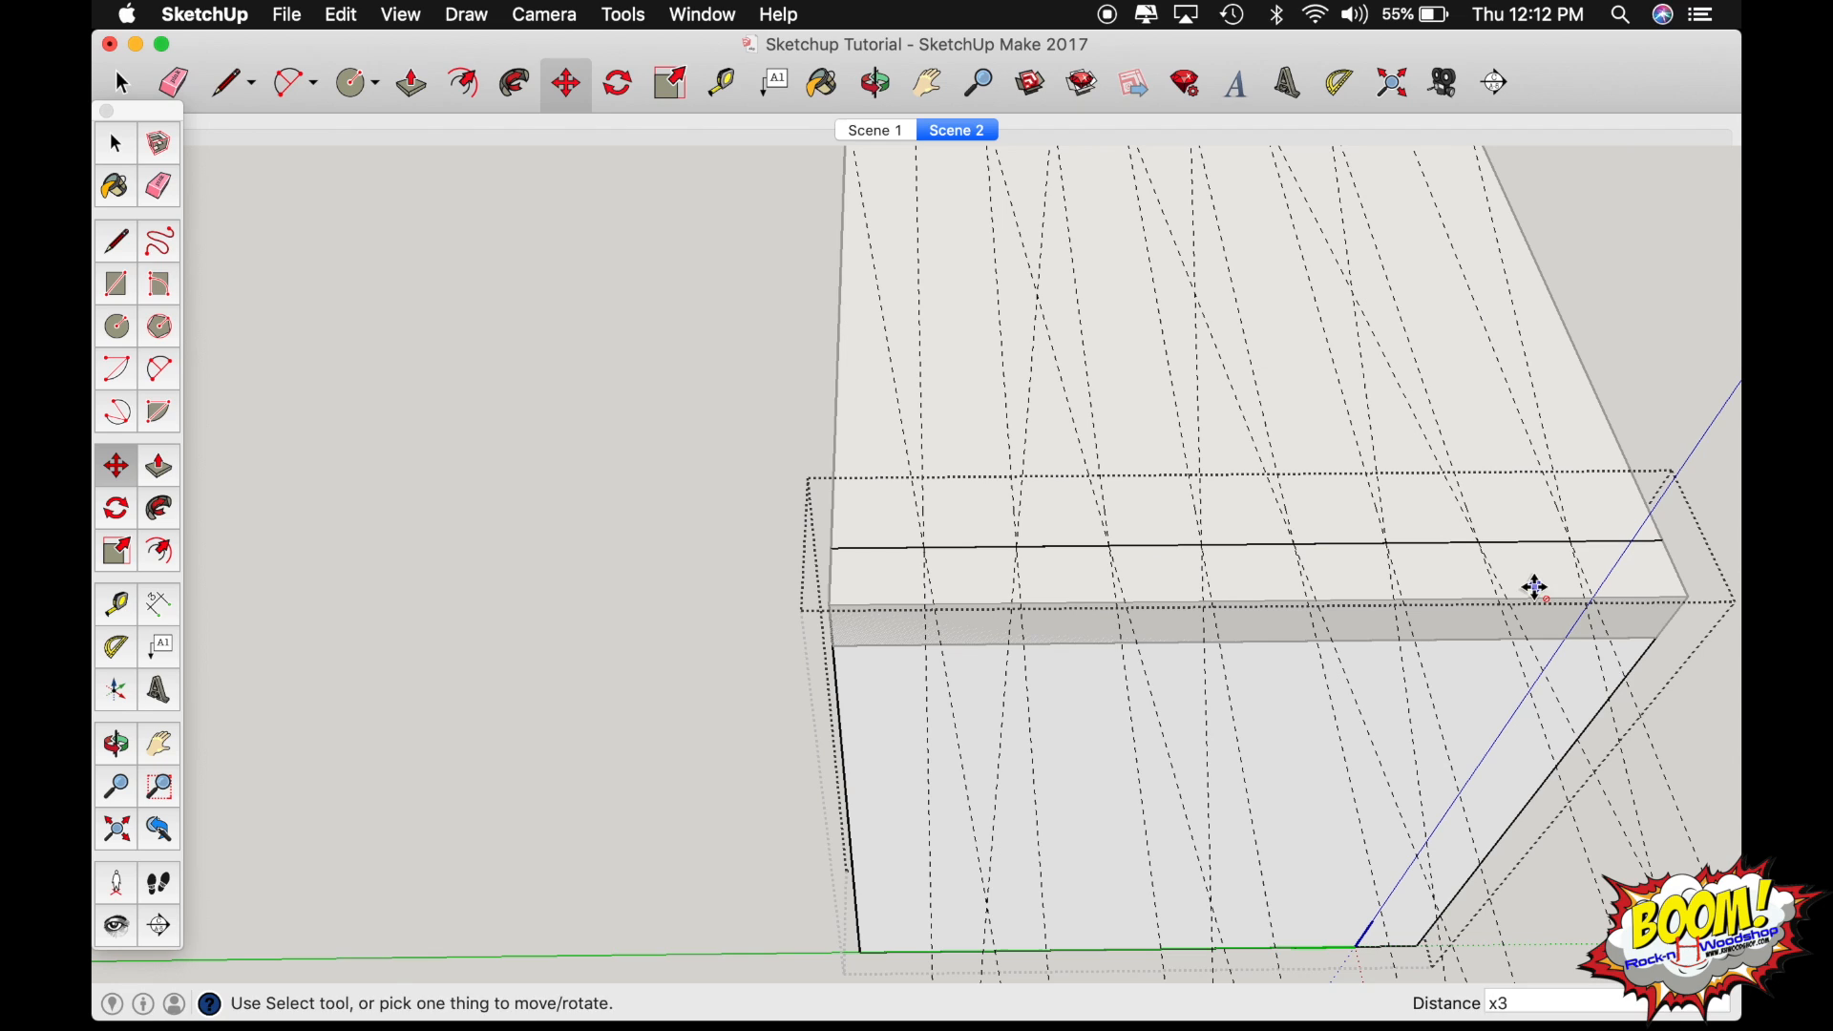
type("o")
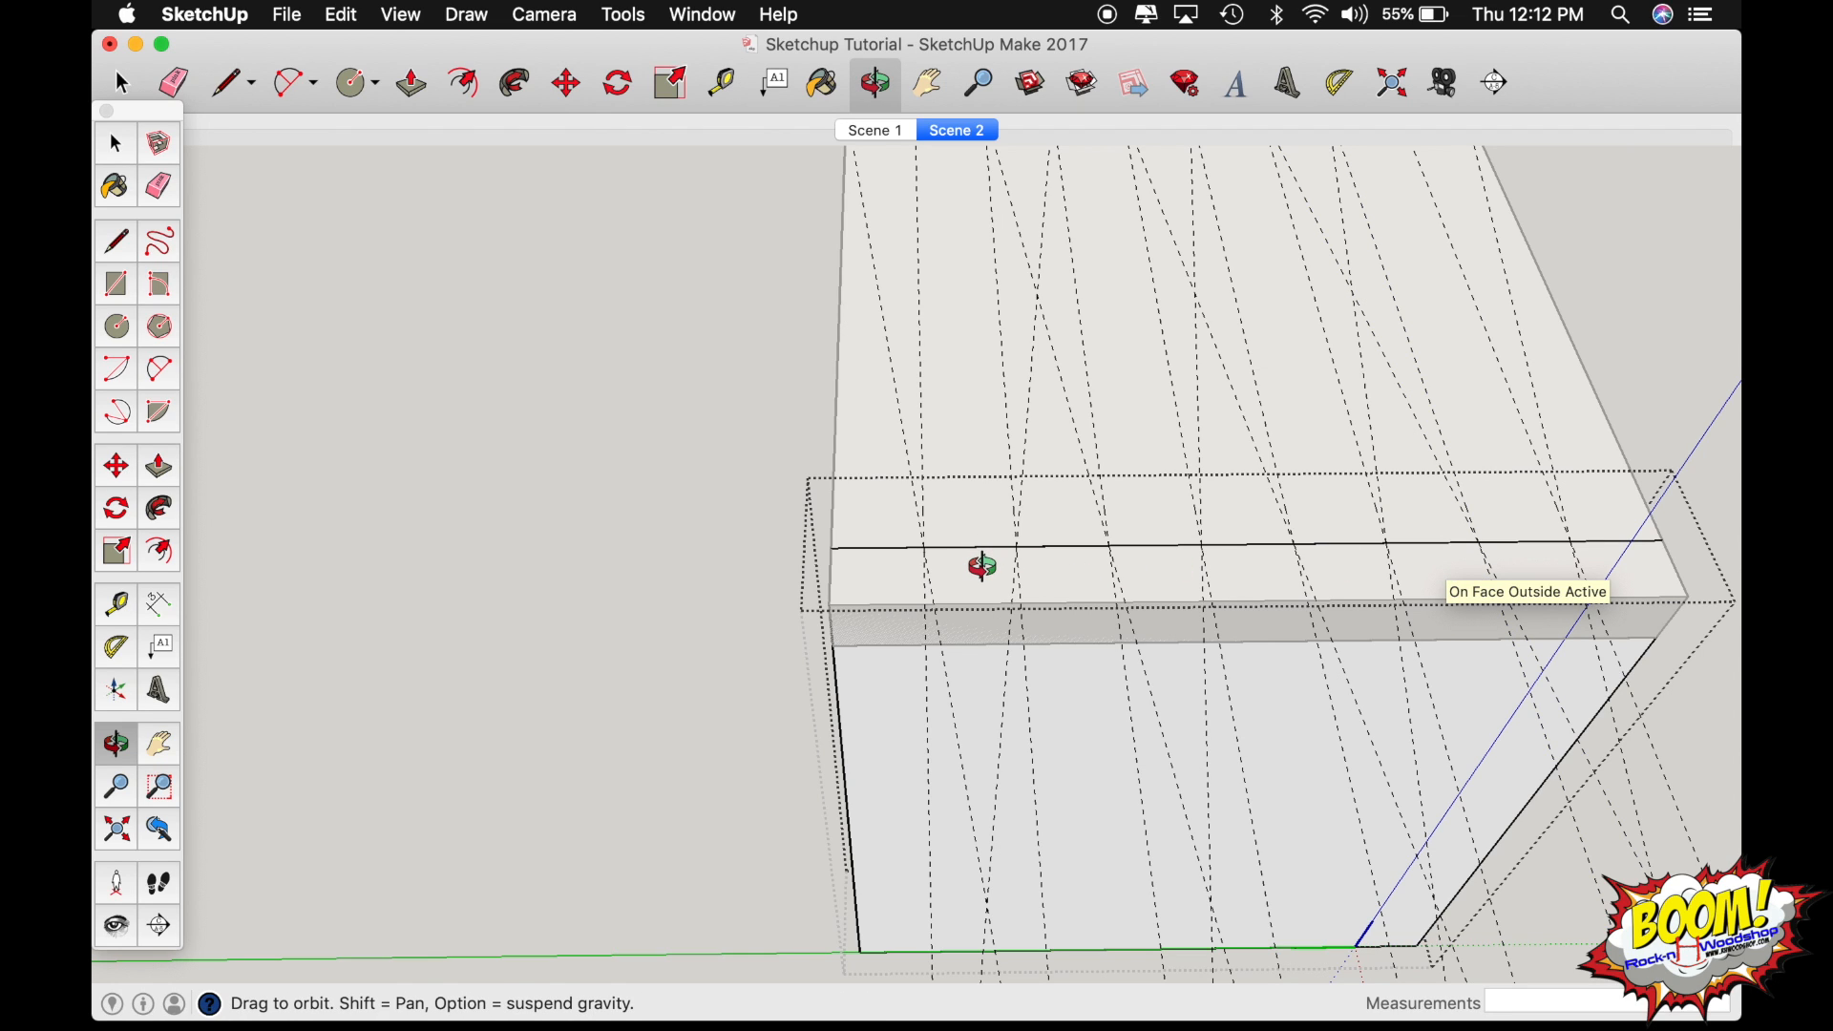
Draw a line about 3/4" long along the first 7-degree guide, from the board's outer top edge to the inner edge.
scroll(983, 566, "up", 5)
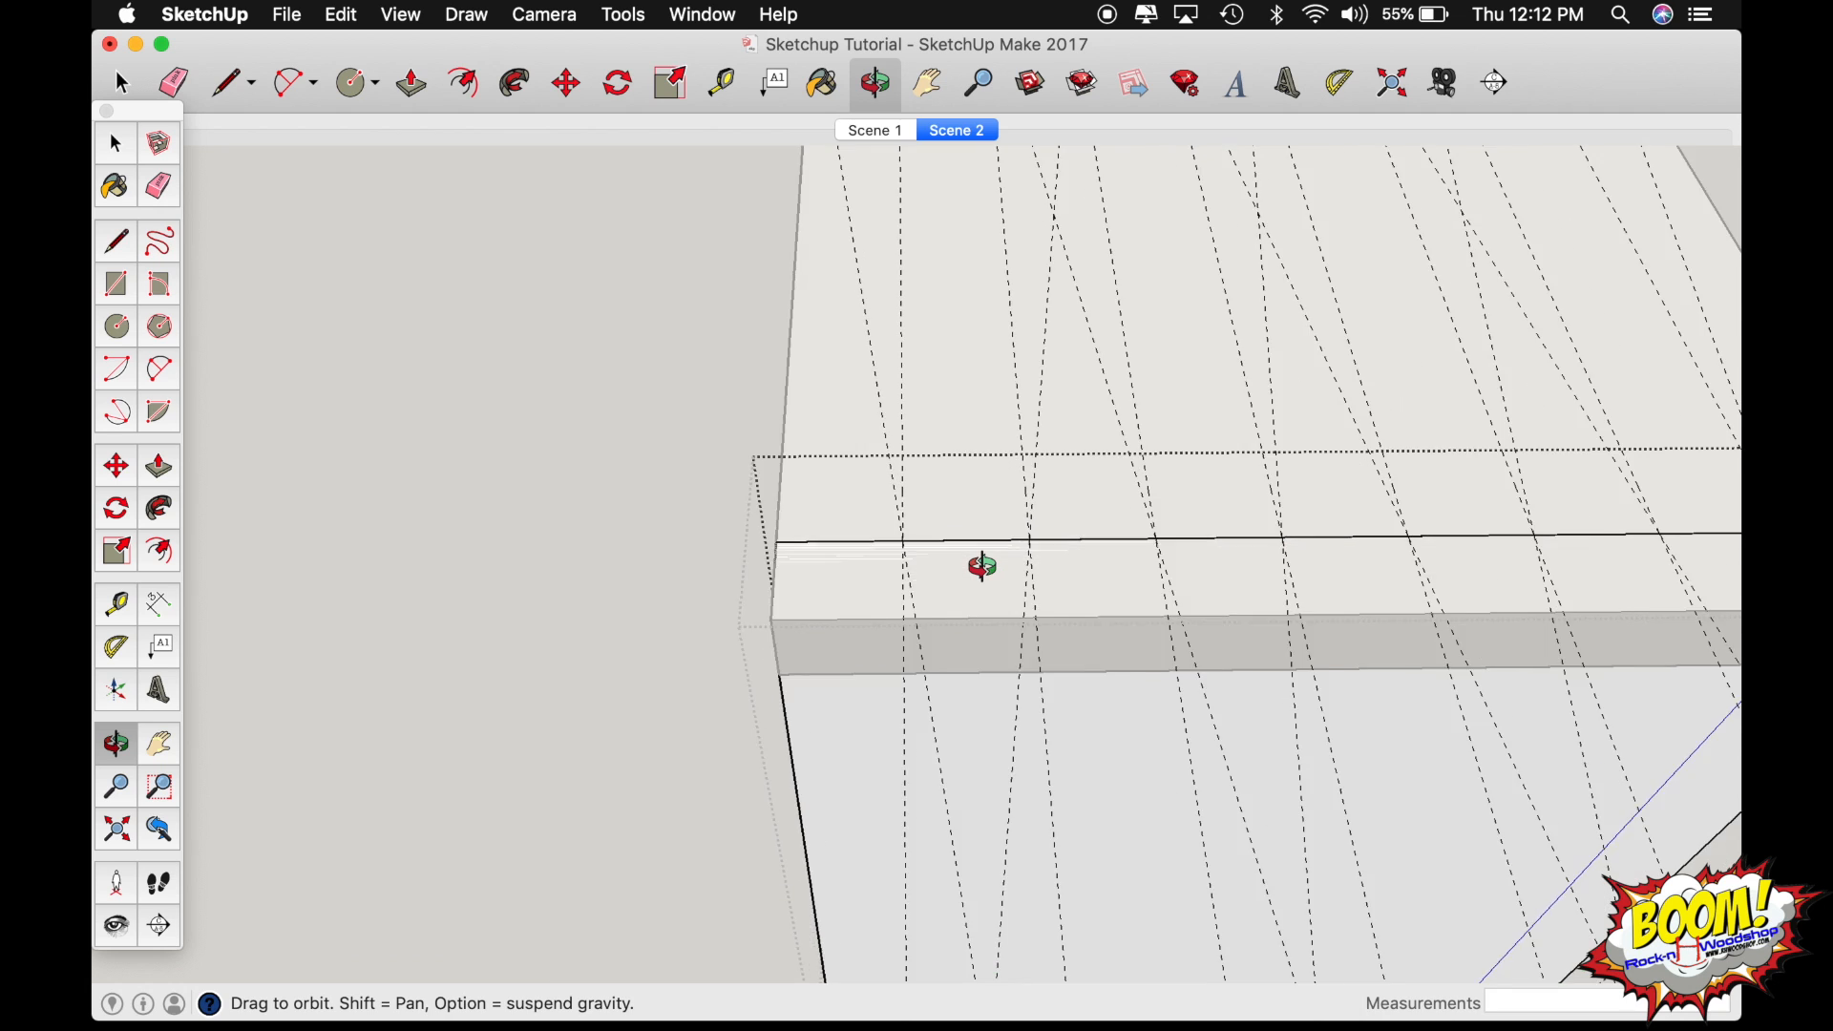
scroll(982, 566, "up", 5)
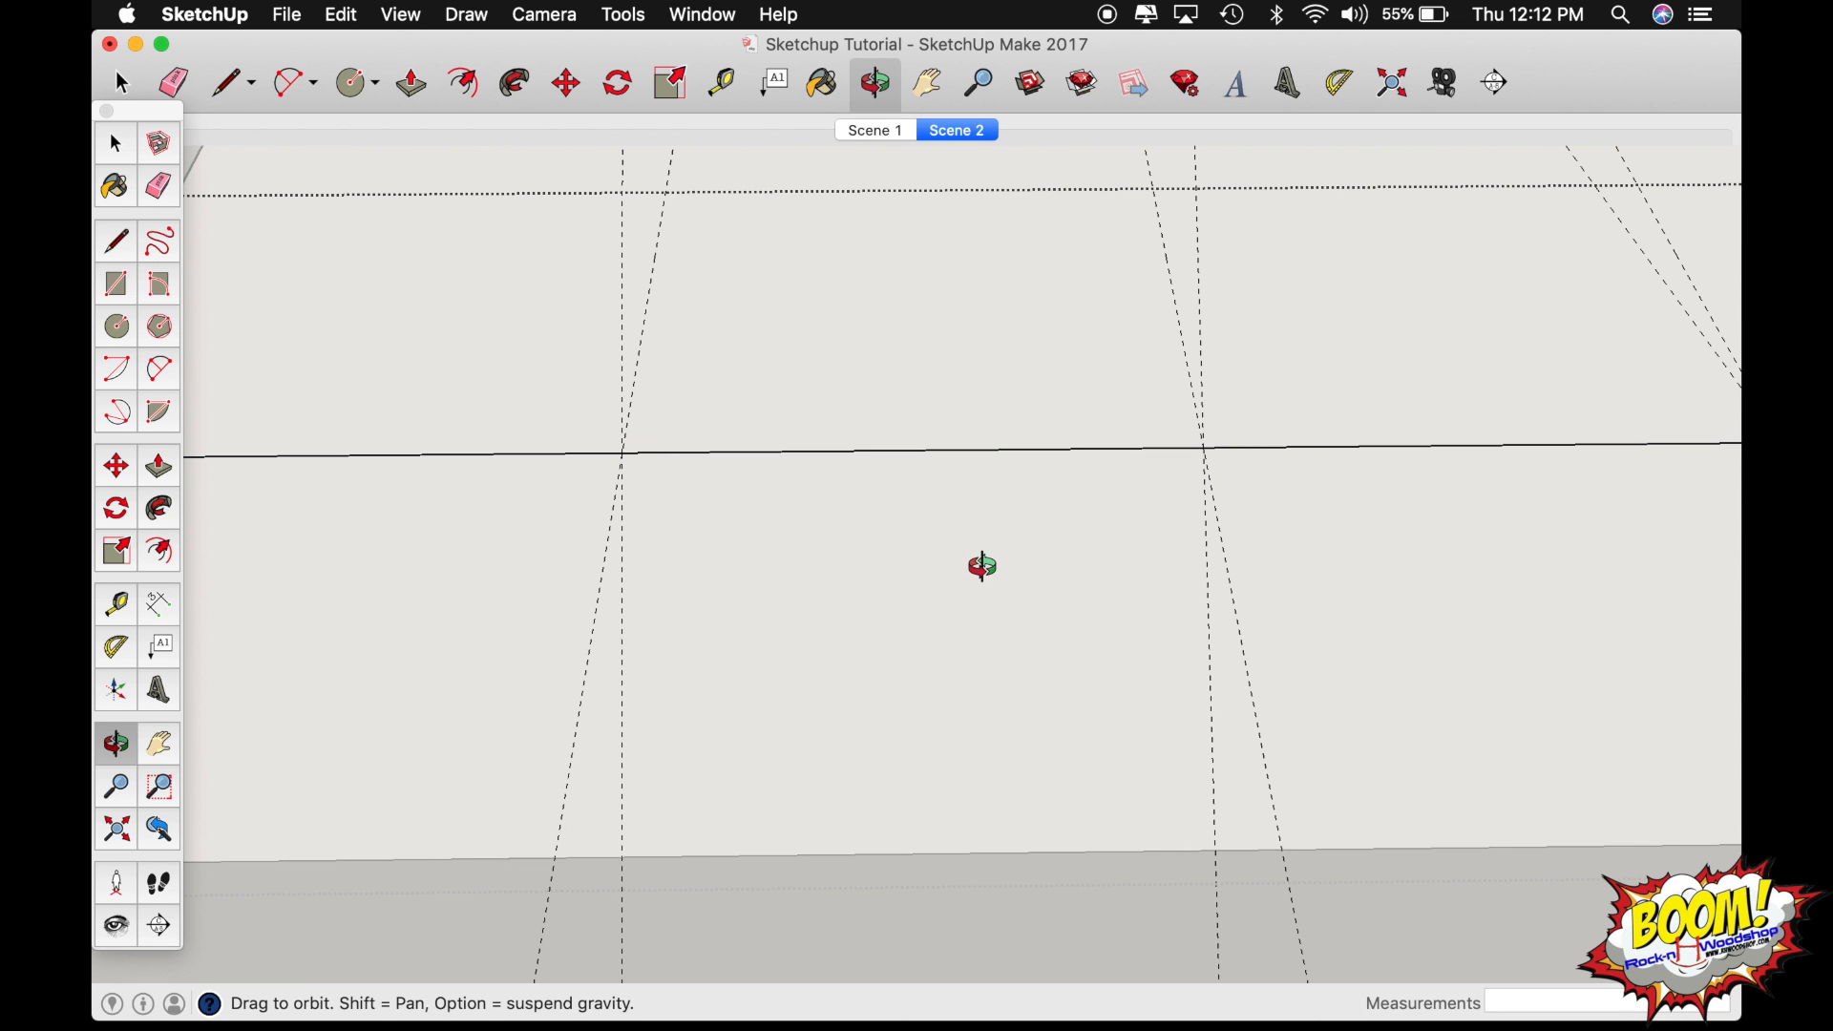
left_click_drag(983, 566, 1058, 521)
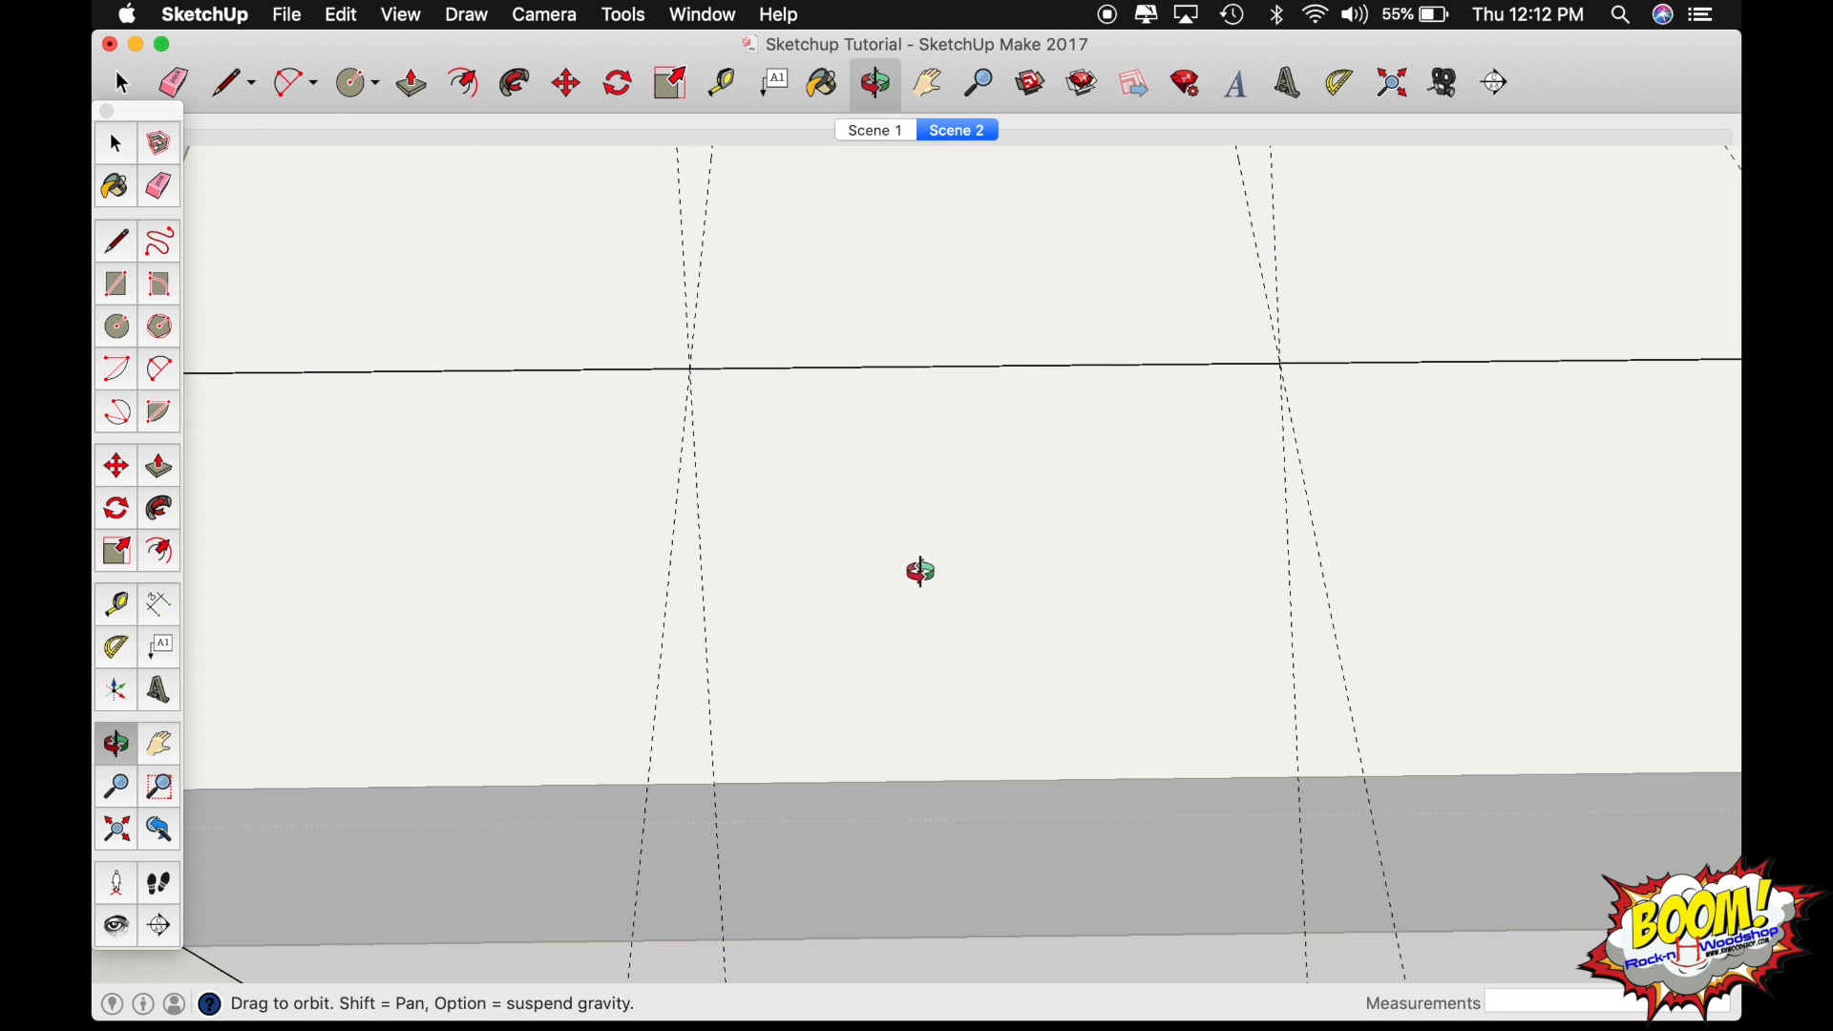
left_click_drag(921, 569, 931, 587)
scroll(931, 587, "down", 9)
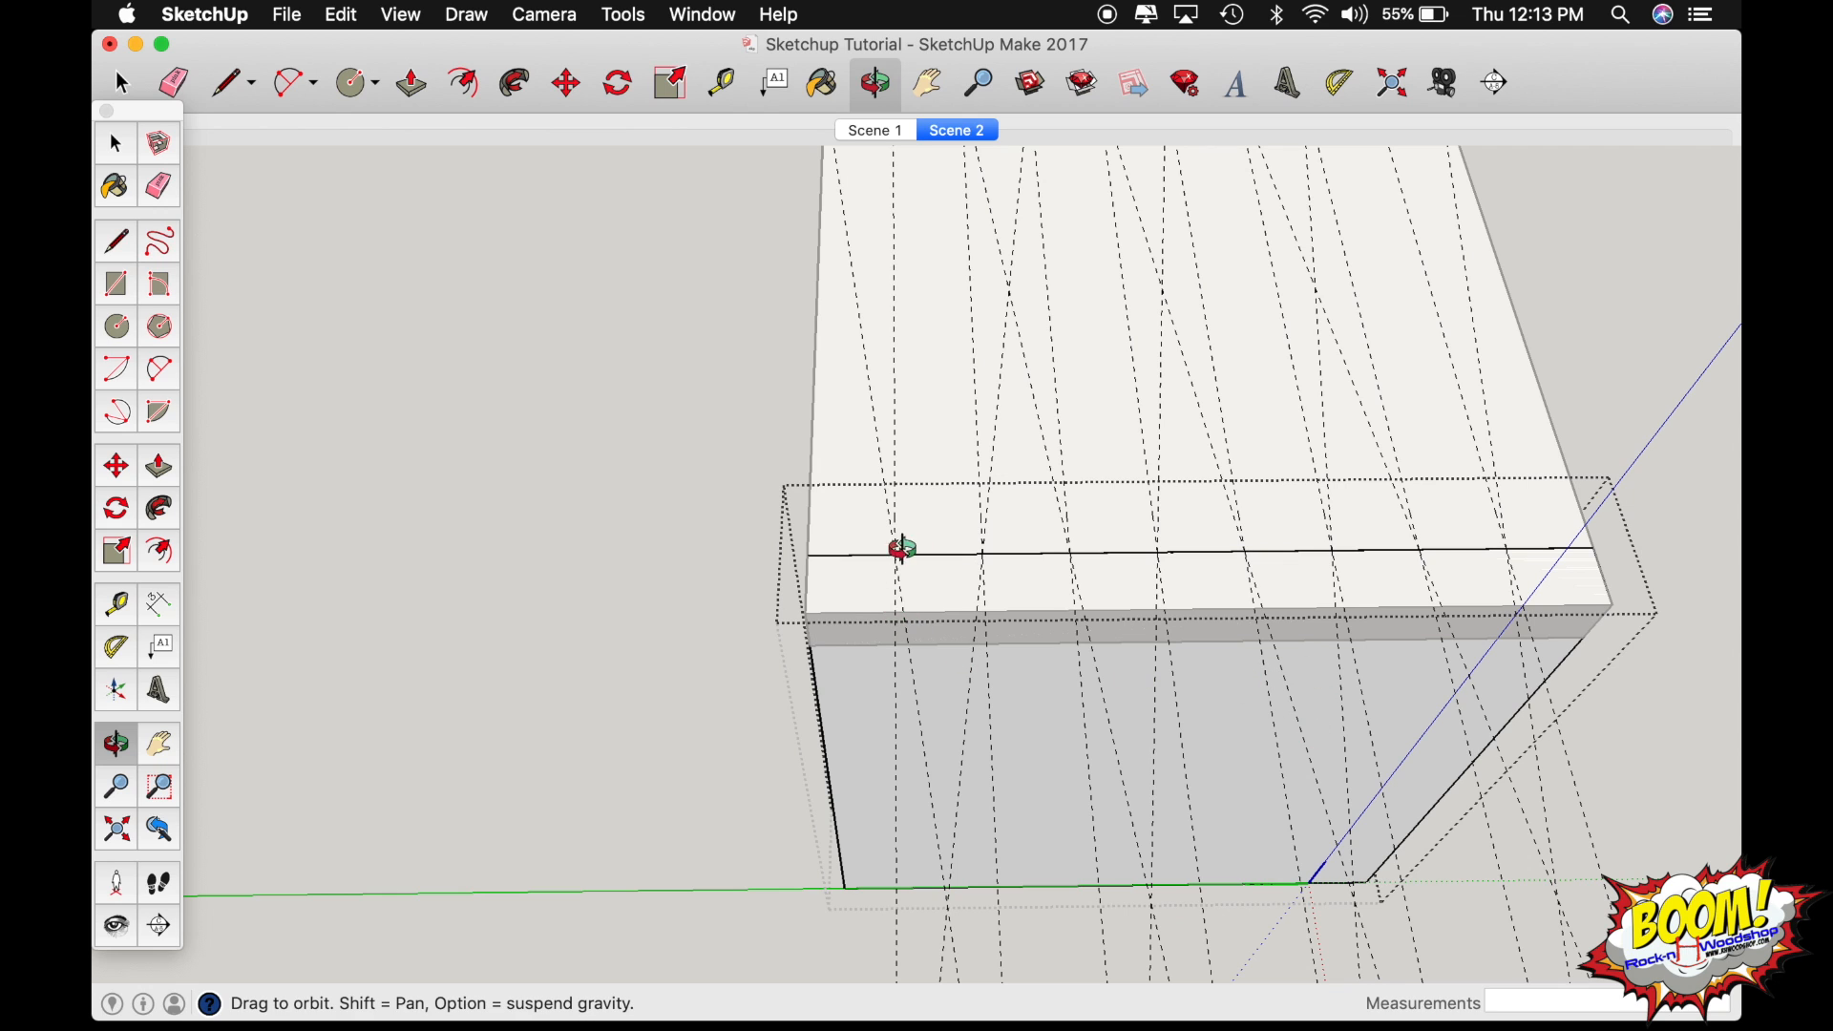
scroll(946, 574, "up", 10)
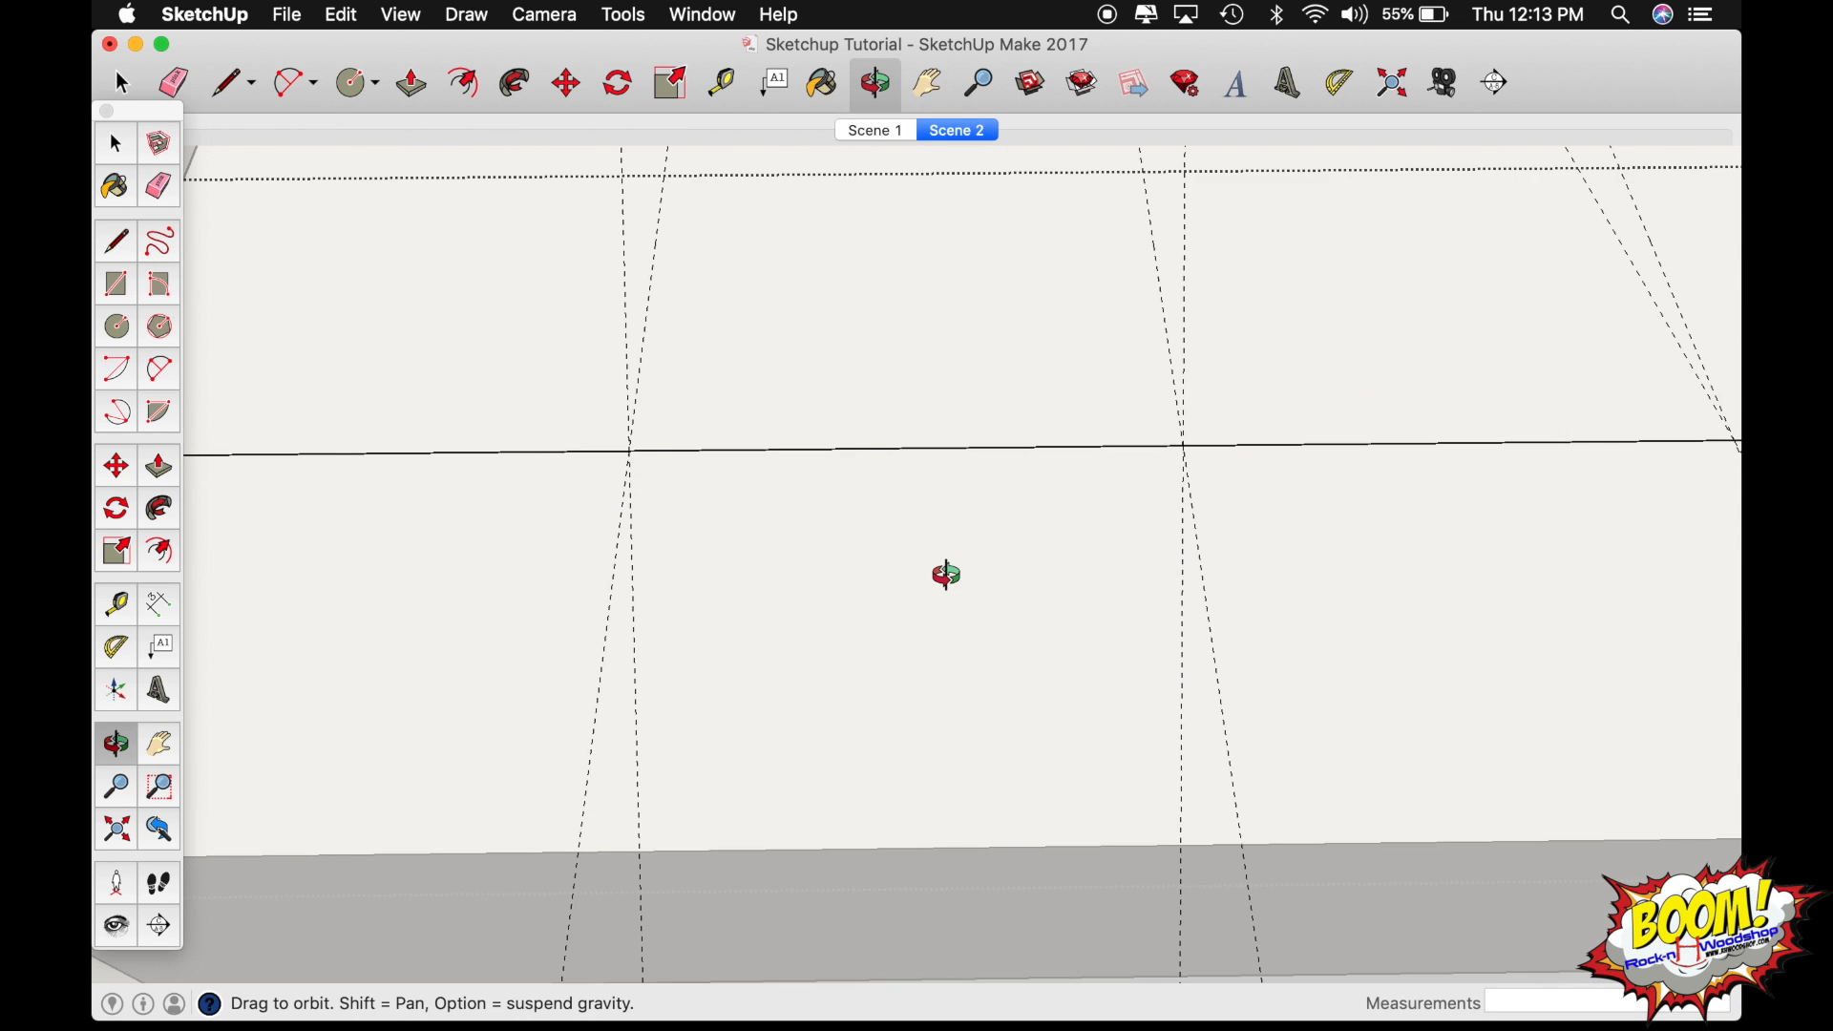
scroll(946, 574, "down", 2)
mouse_move(948, 574)
left_mouse_down()
mouse_move(958, 462)
mouse_move(960, 516)
left_mouse_up()
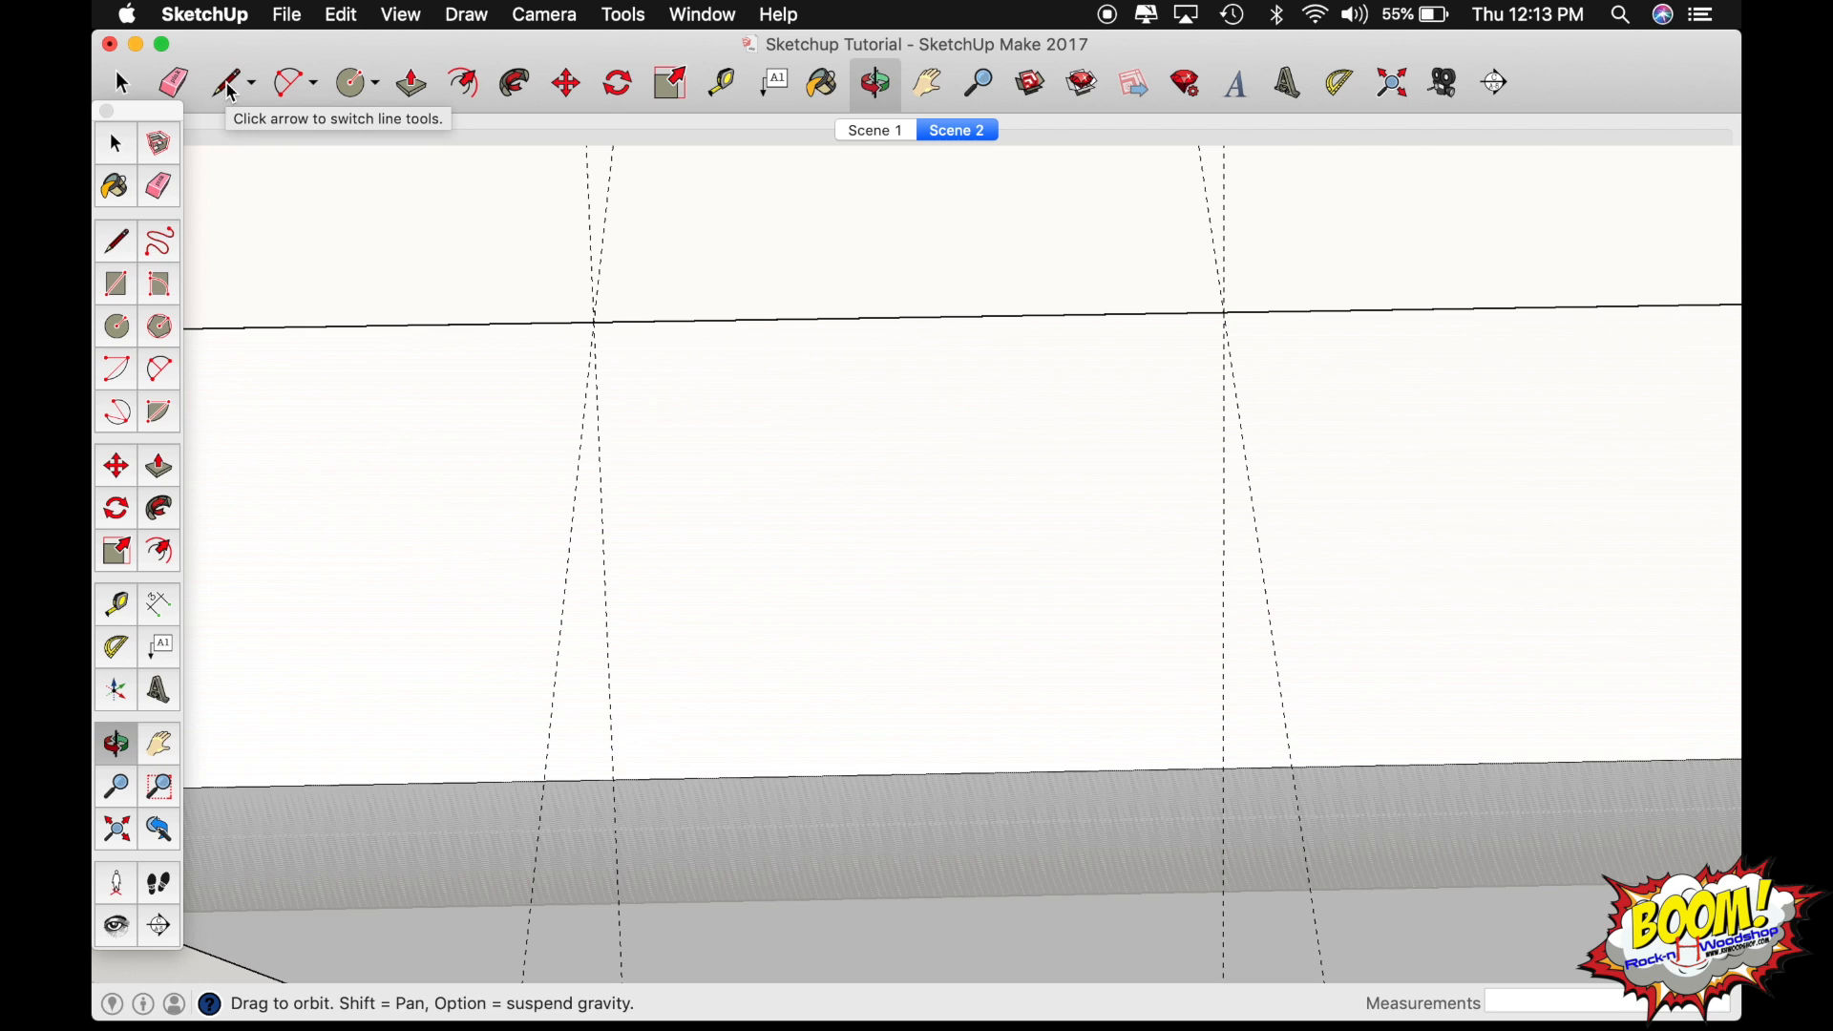
key("l")
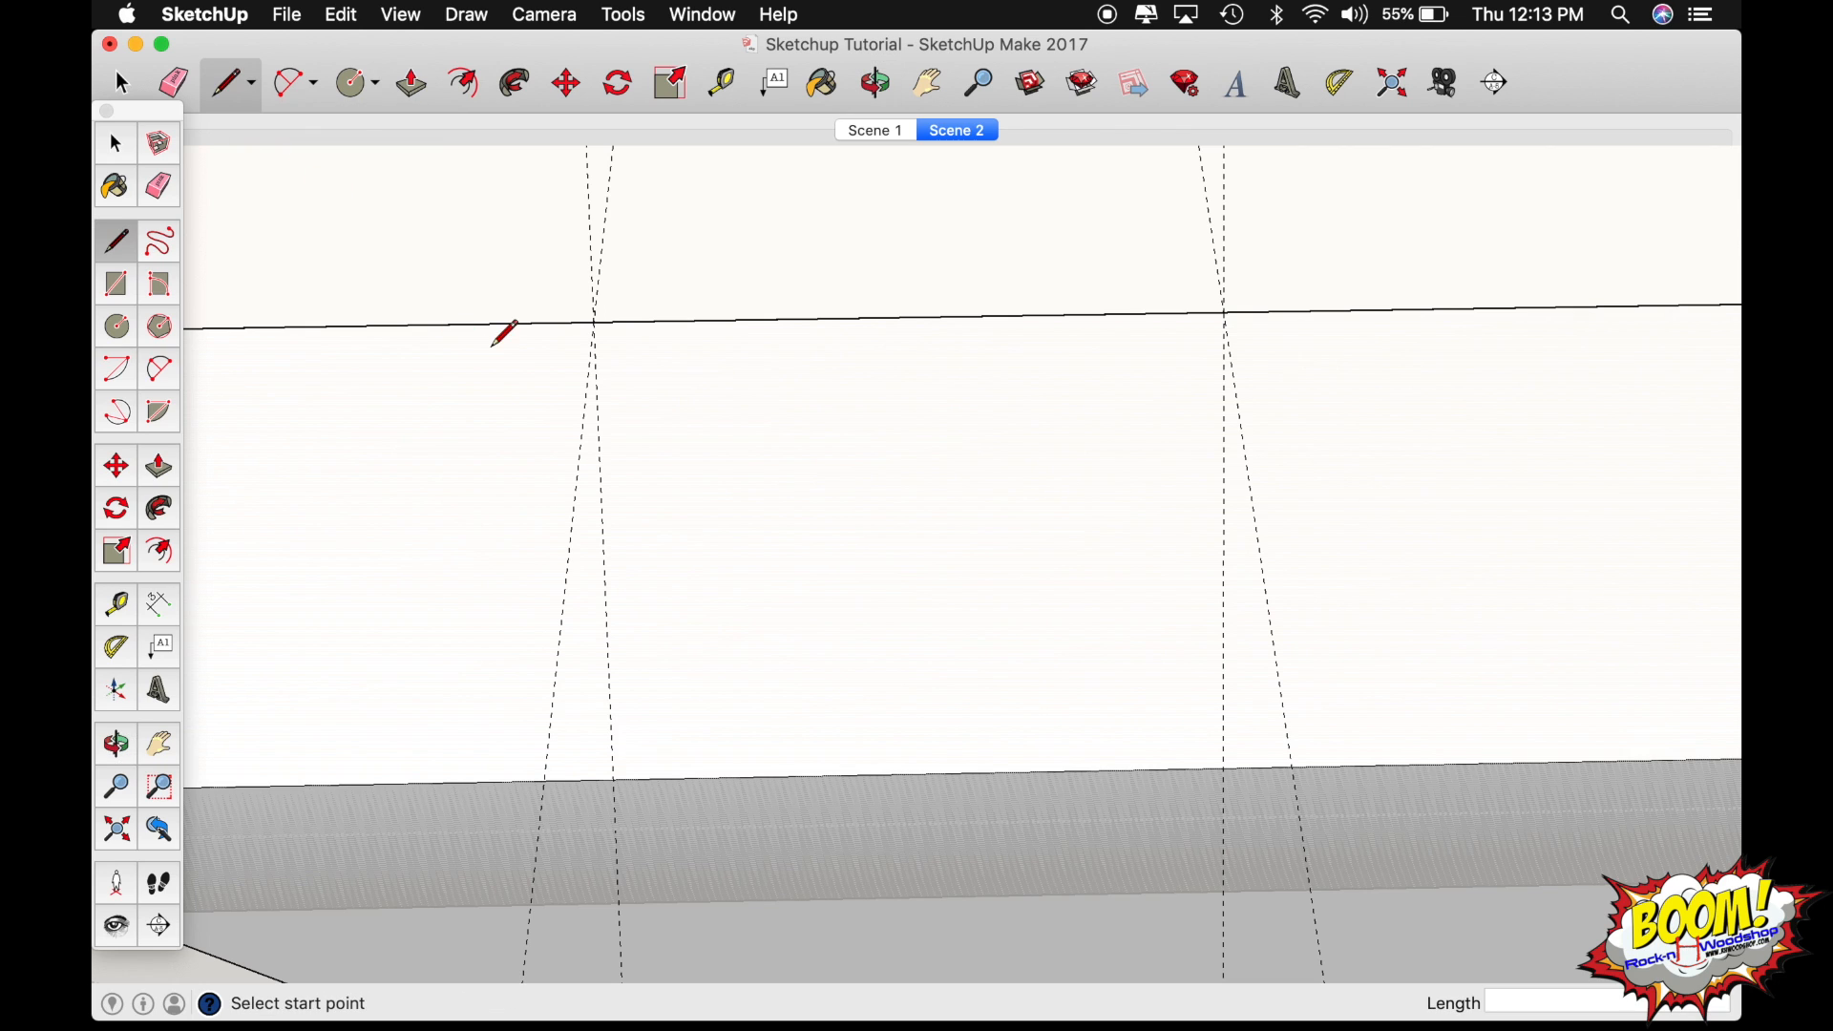
left_click(614, 780)
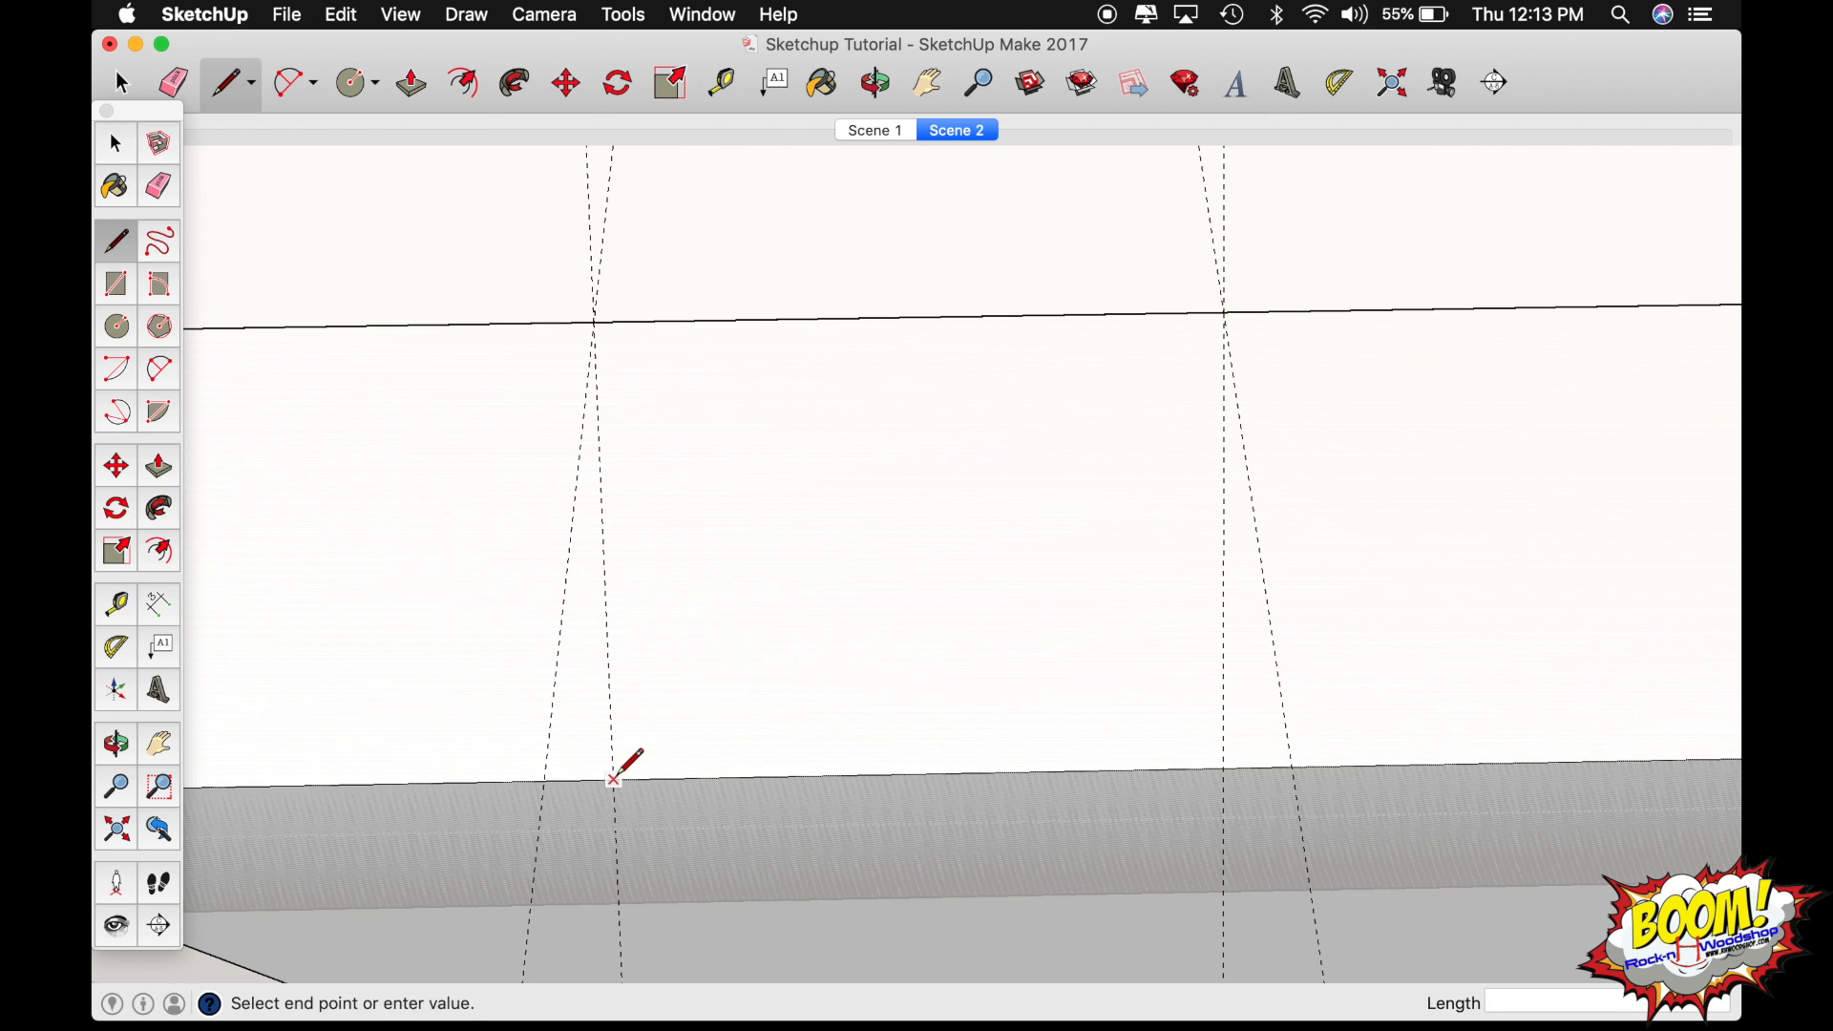
left_click(595, 321)
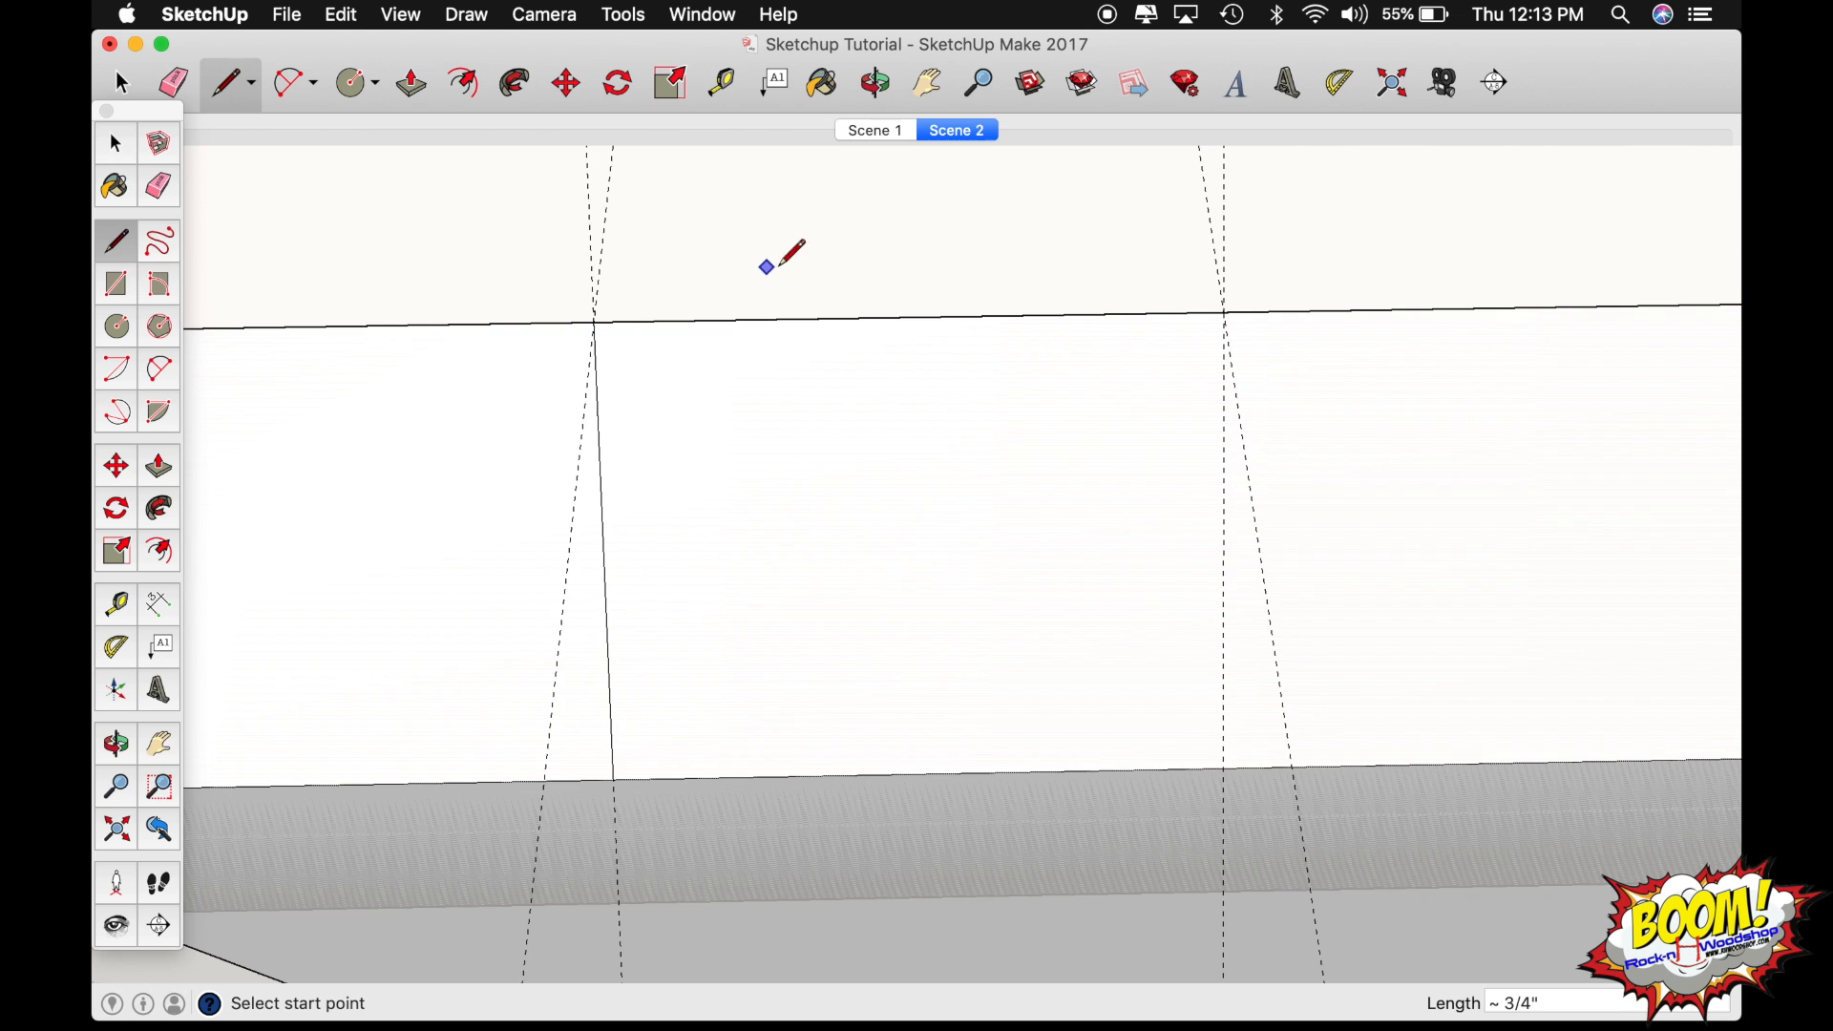
Draw a 1" line along the inner edge to the second guide crossing, plus one following the second 7-degree guide to the outer edge.
left_click(595, 321)
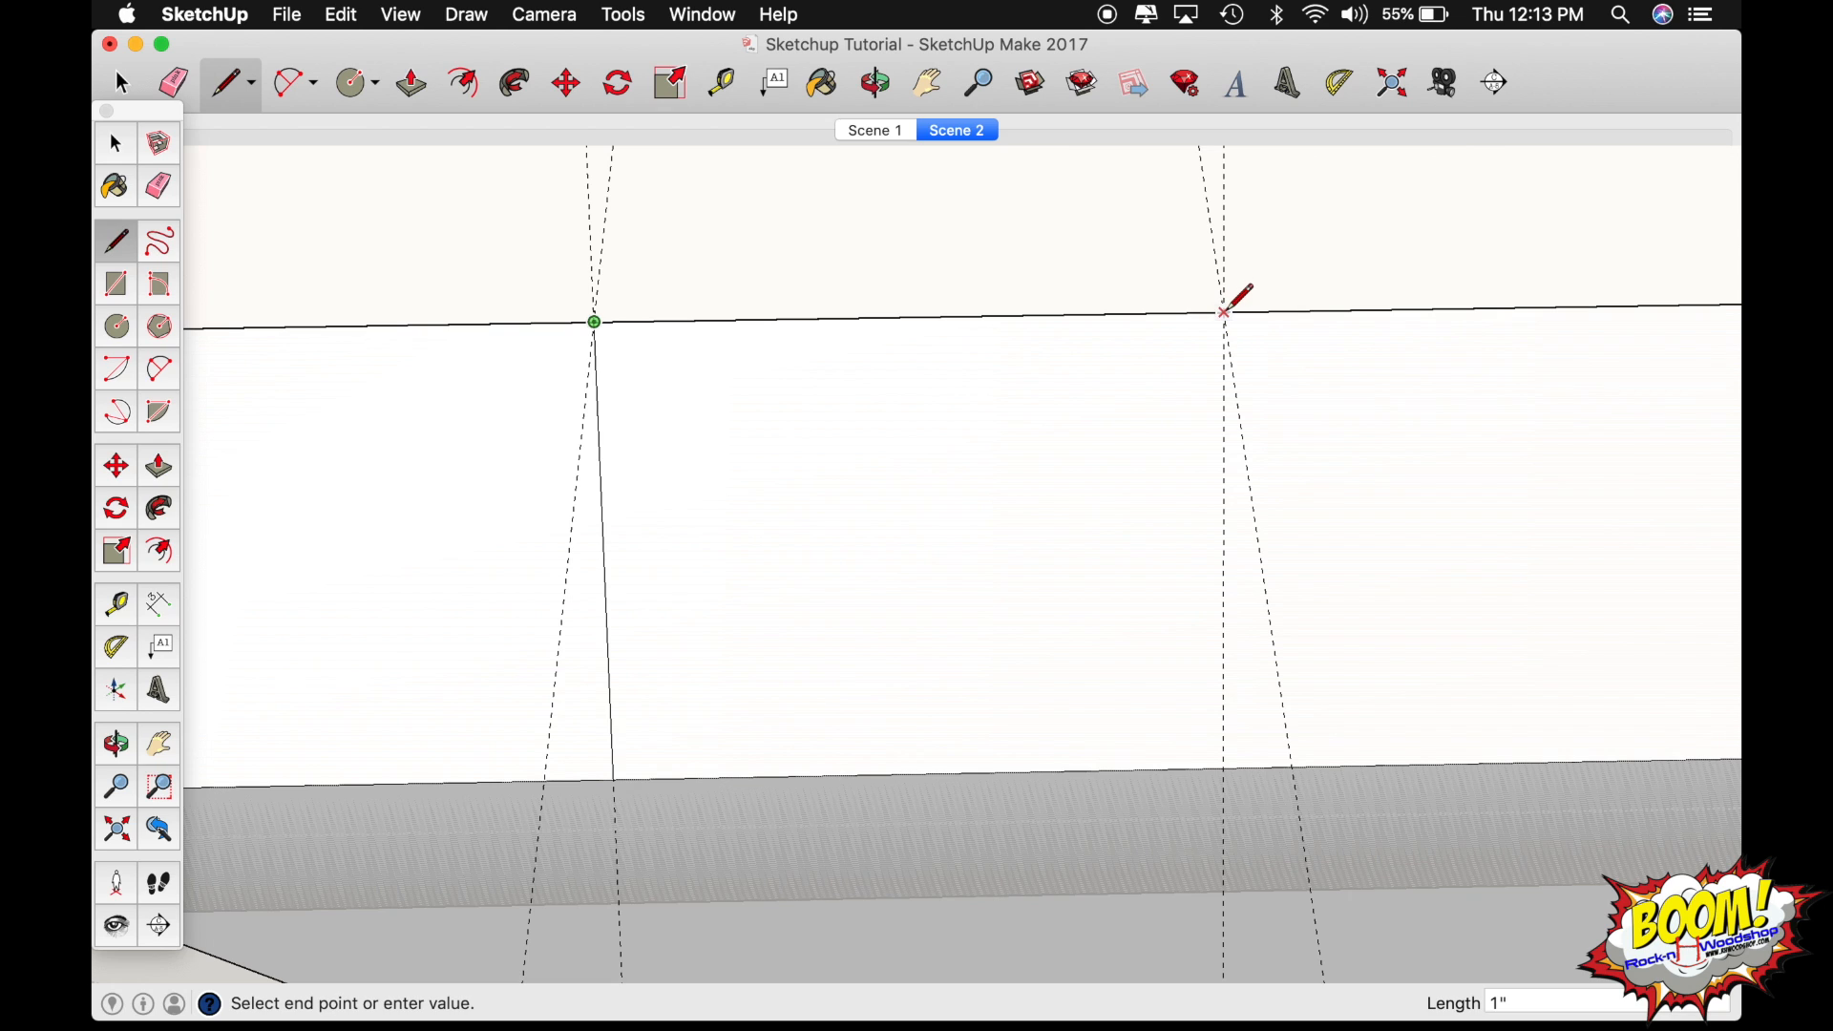
left_click(1225, 312)
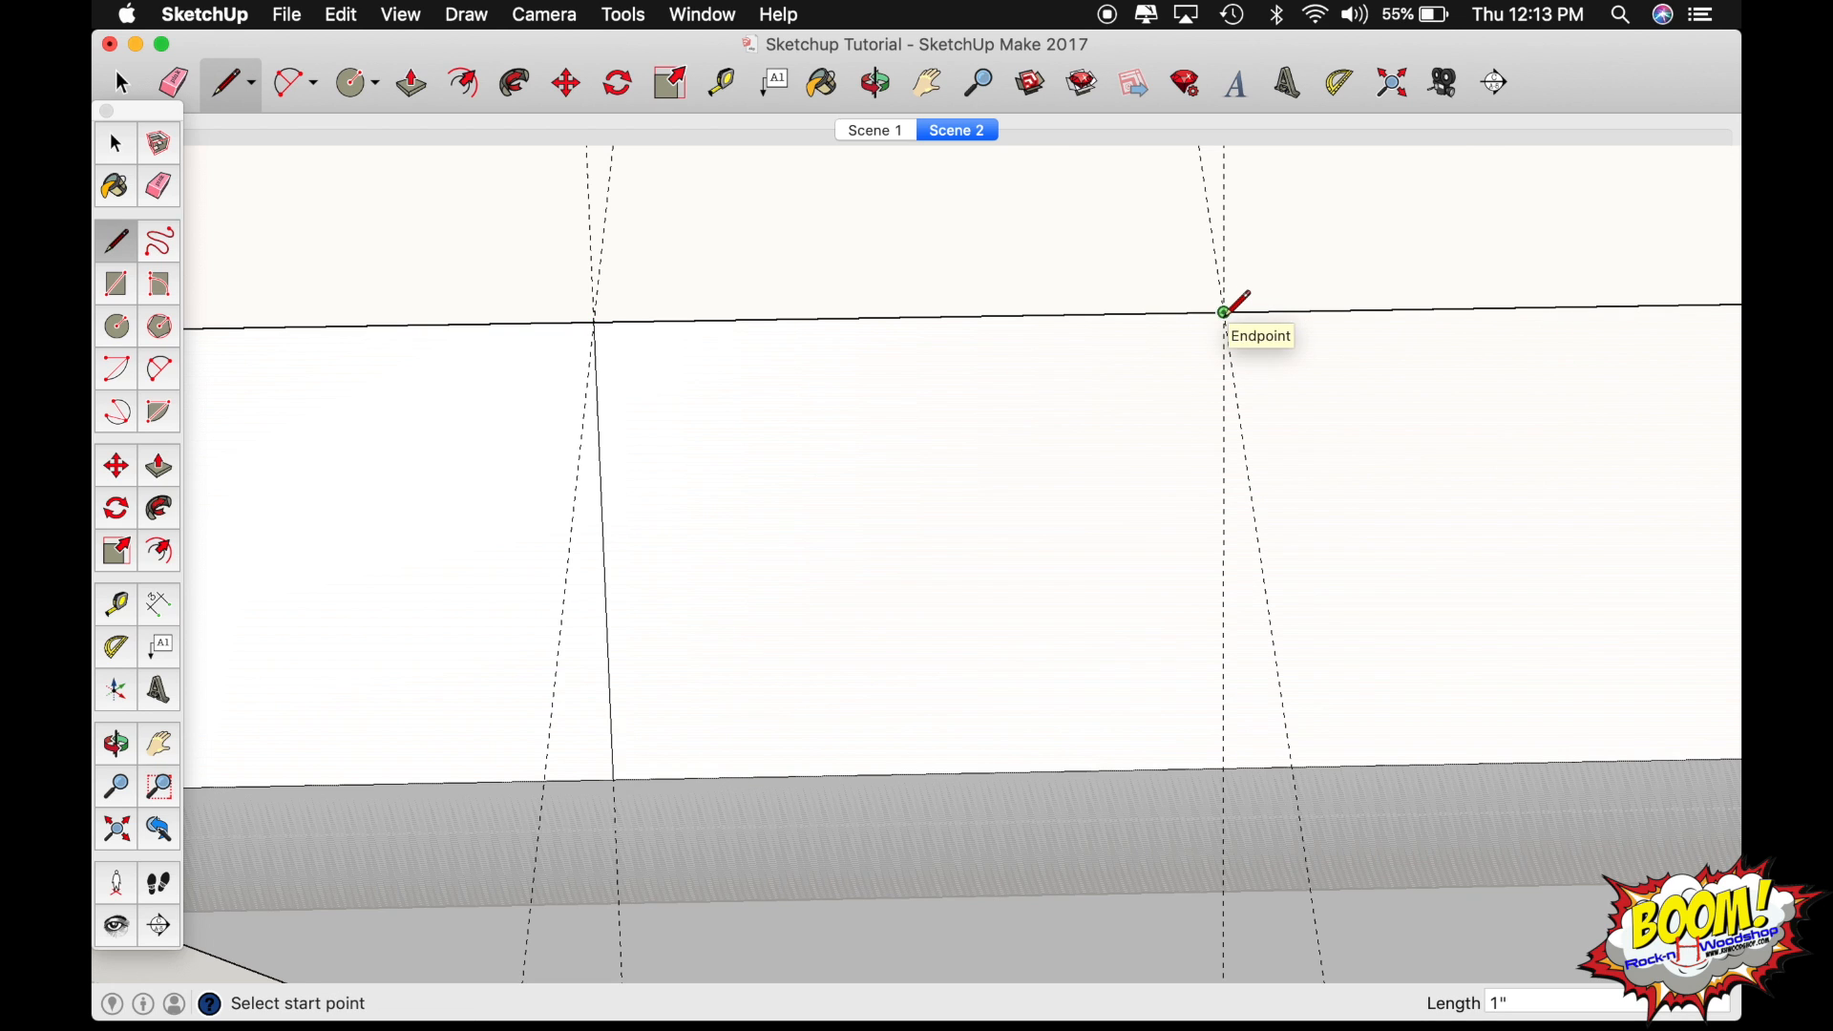
left_click(1225, 313)
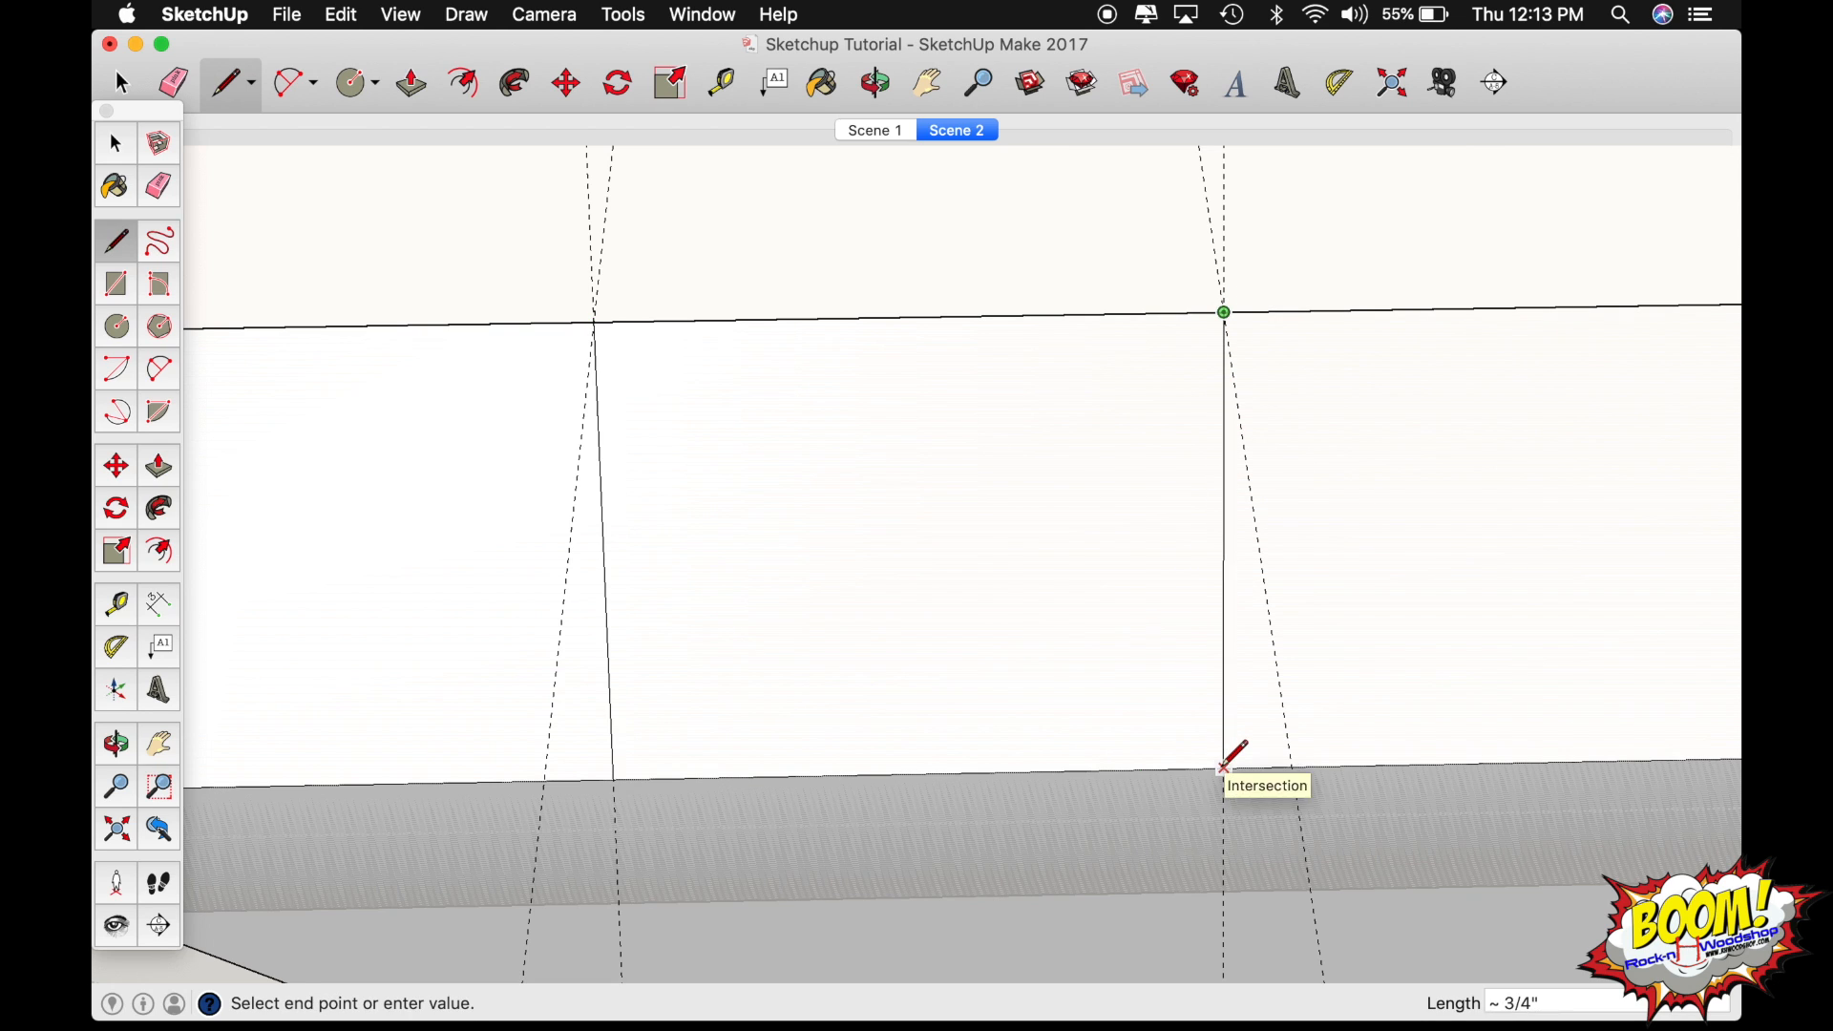
left_click(1224, 769)
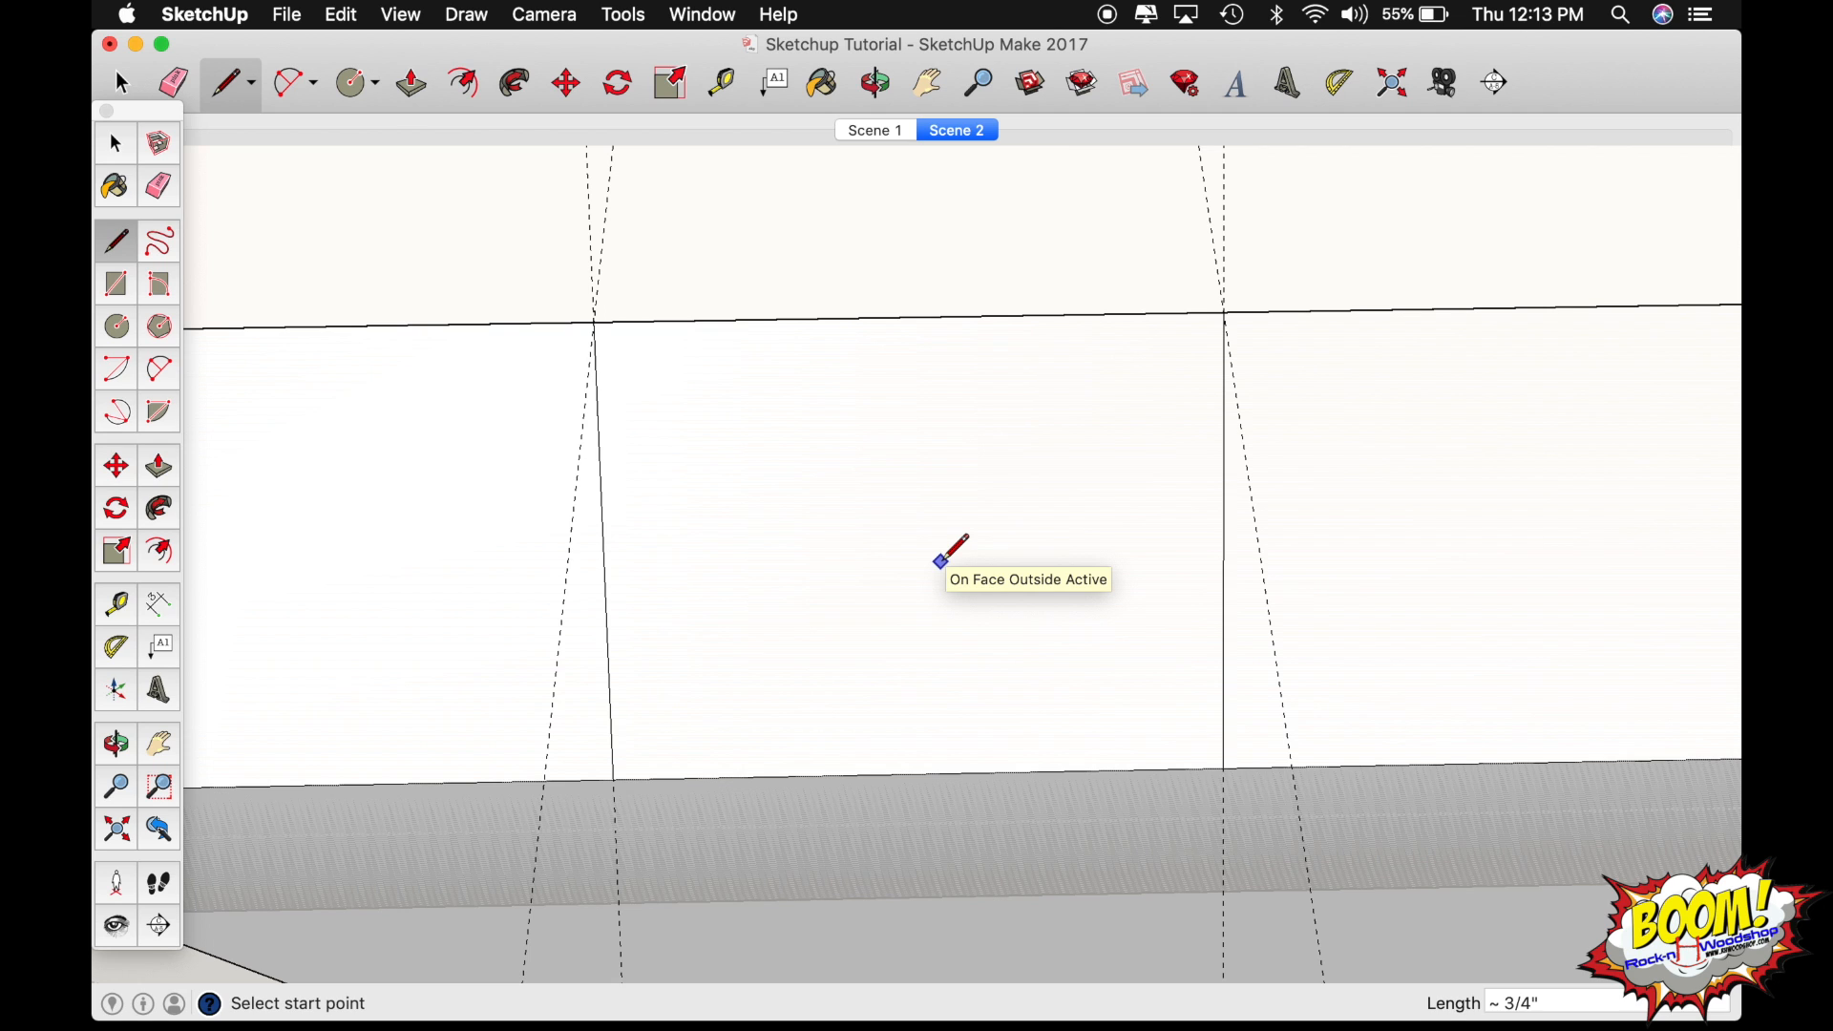
Select the three drawn lines that outline the first tail: both slanted sides and the segment on the inner edge.
key("o")
scroll(940, 562, "down", 4)
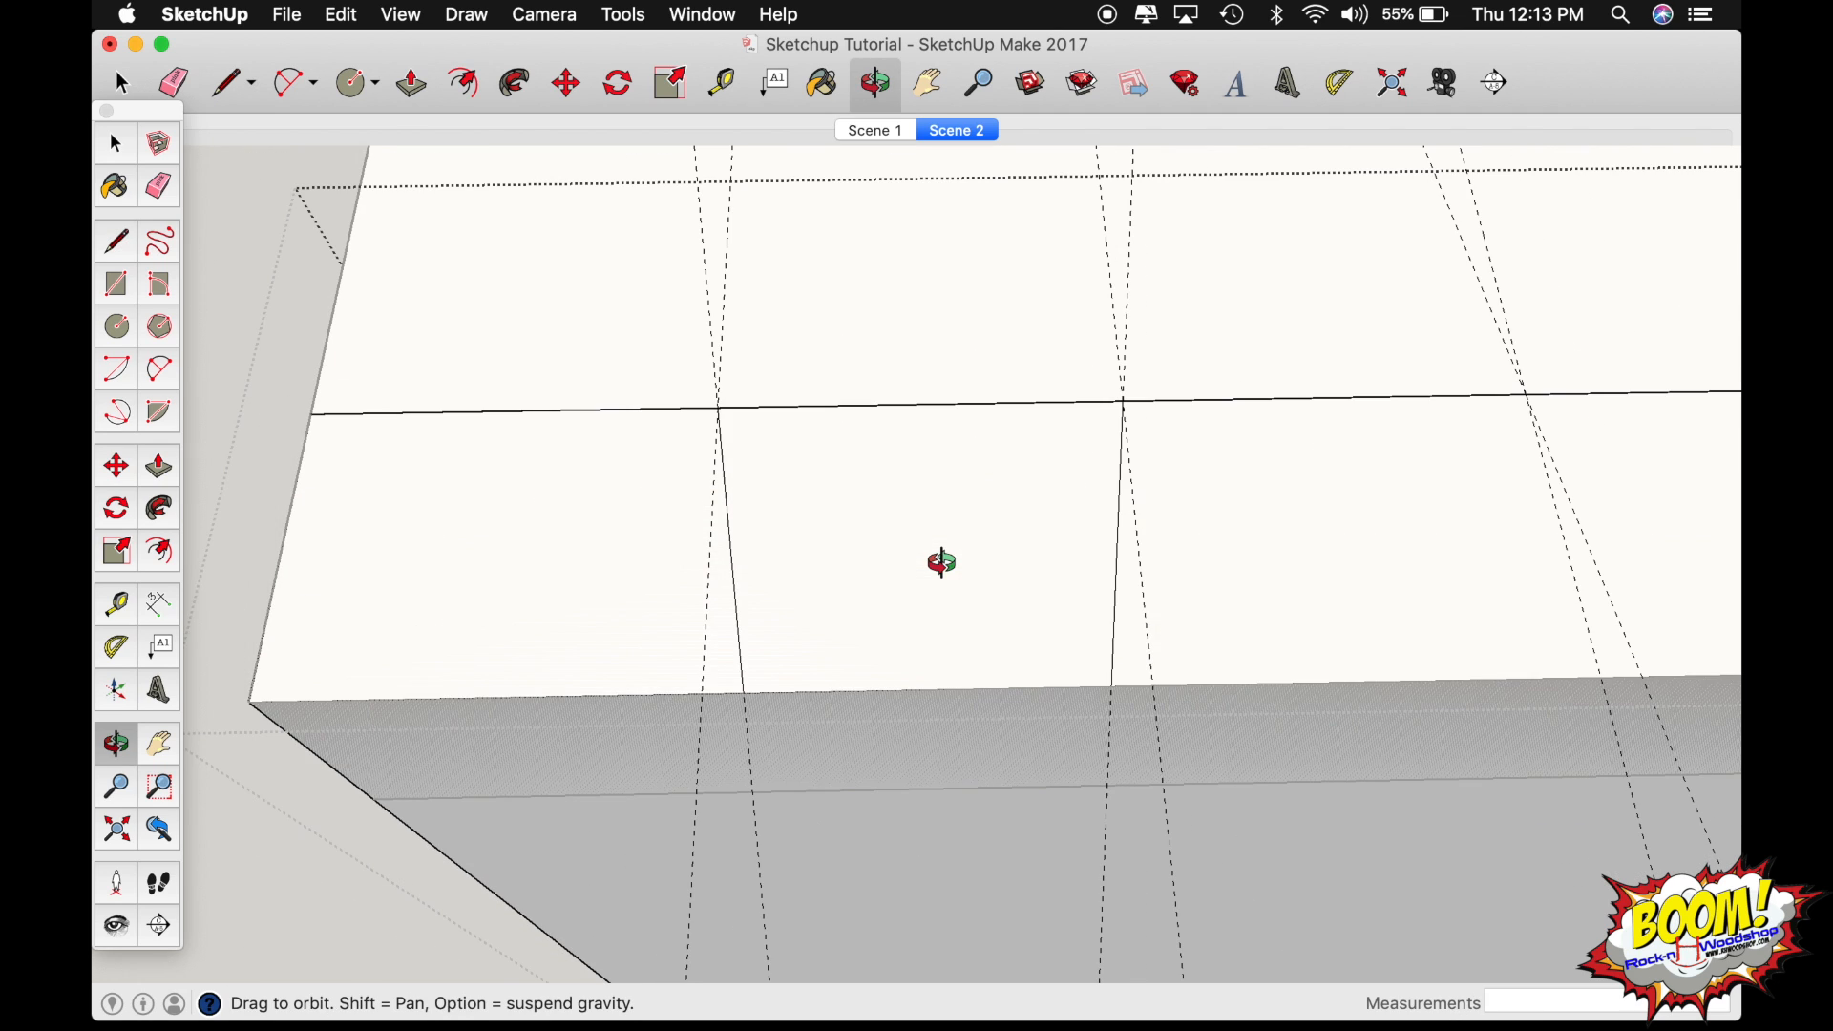
left_click_drag(943, 562, 879, 549, "shift")
key("space")
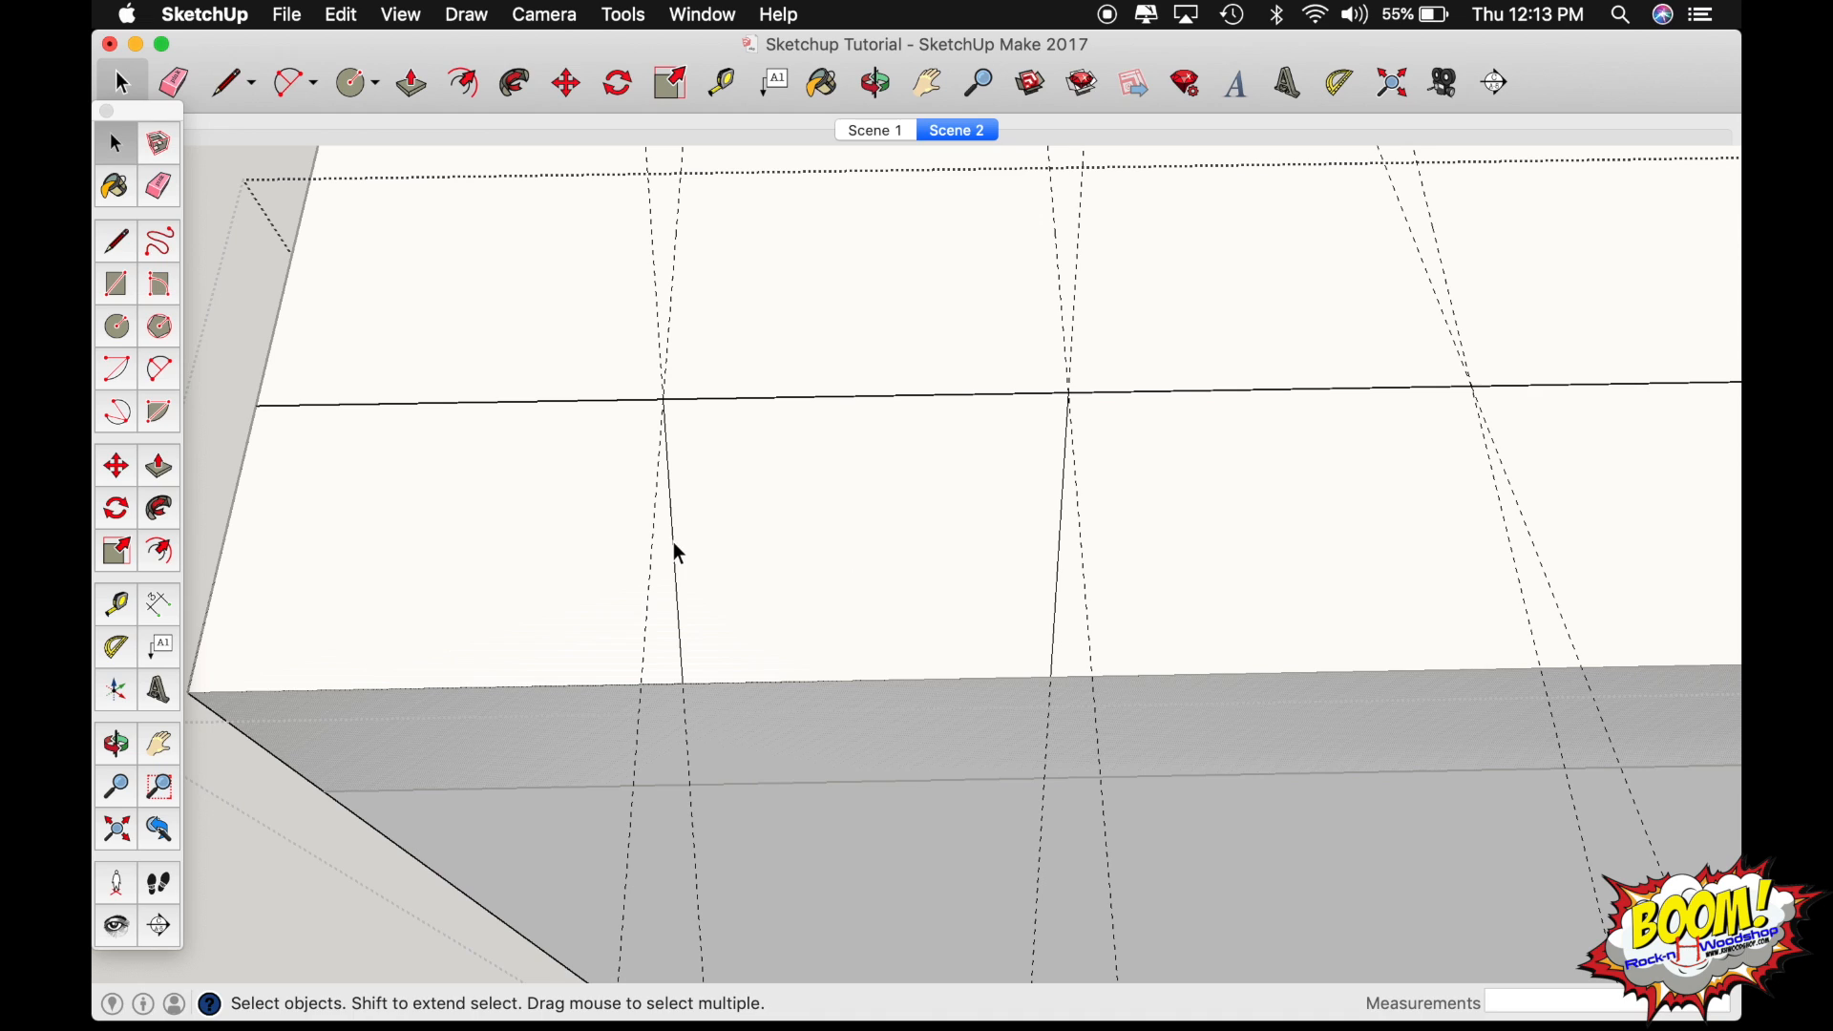
left_click(675, 545)
left_click(1060, 516, "shift")
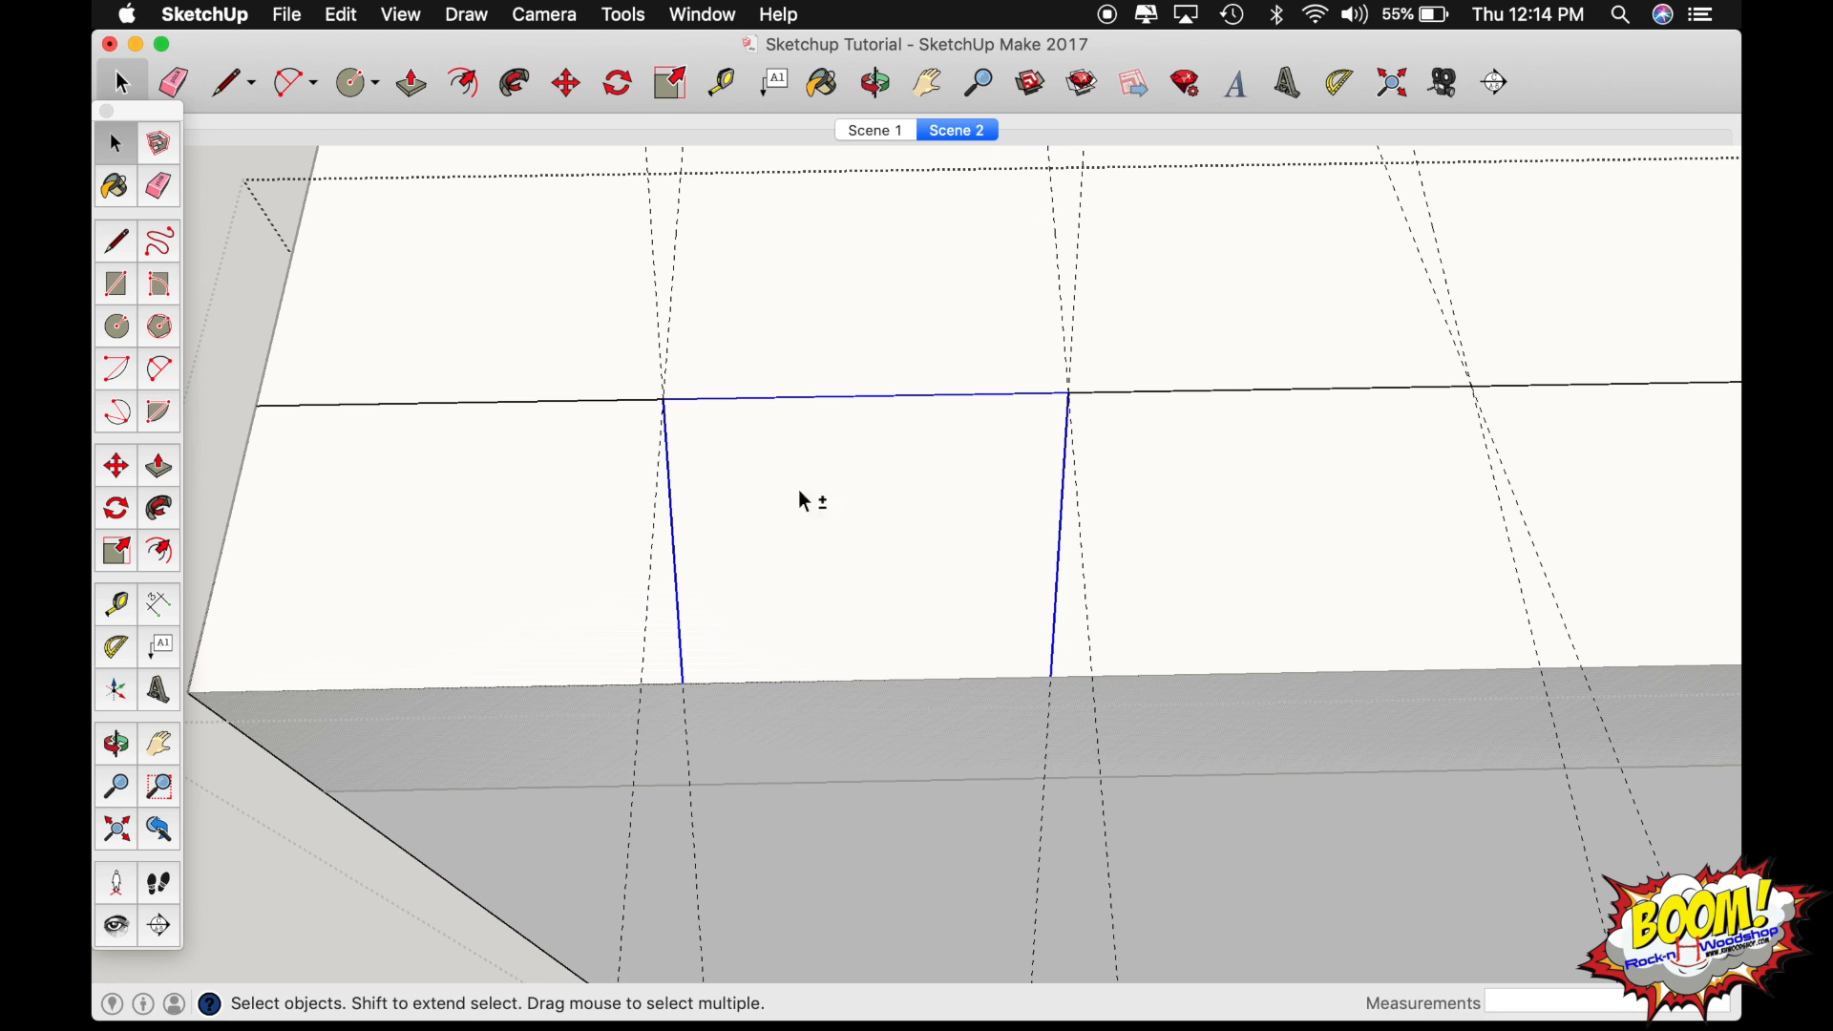
left_click(675, 546)
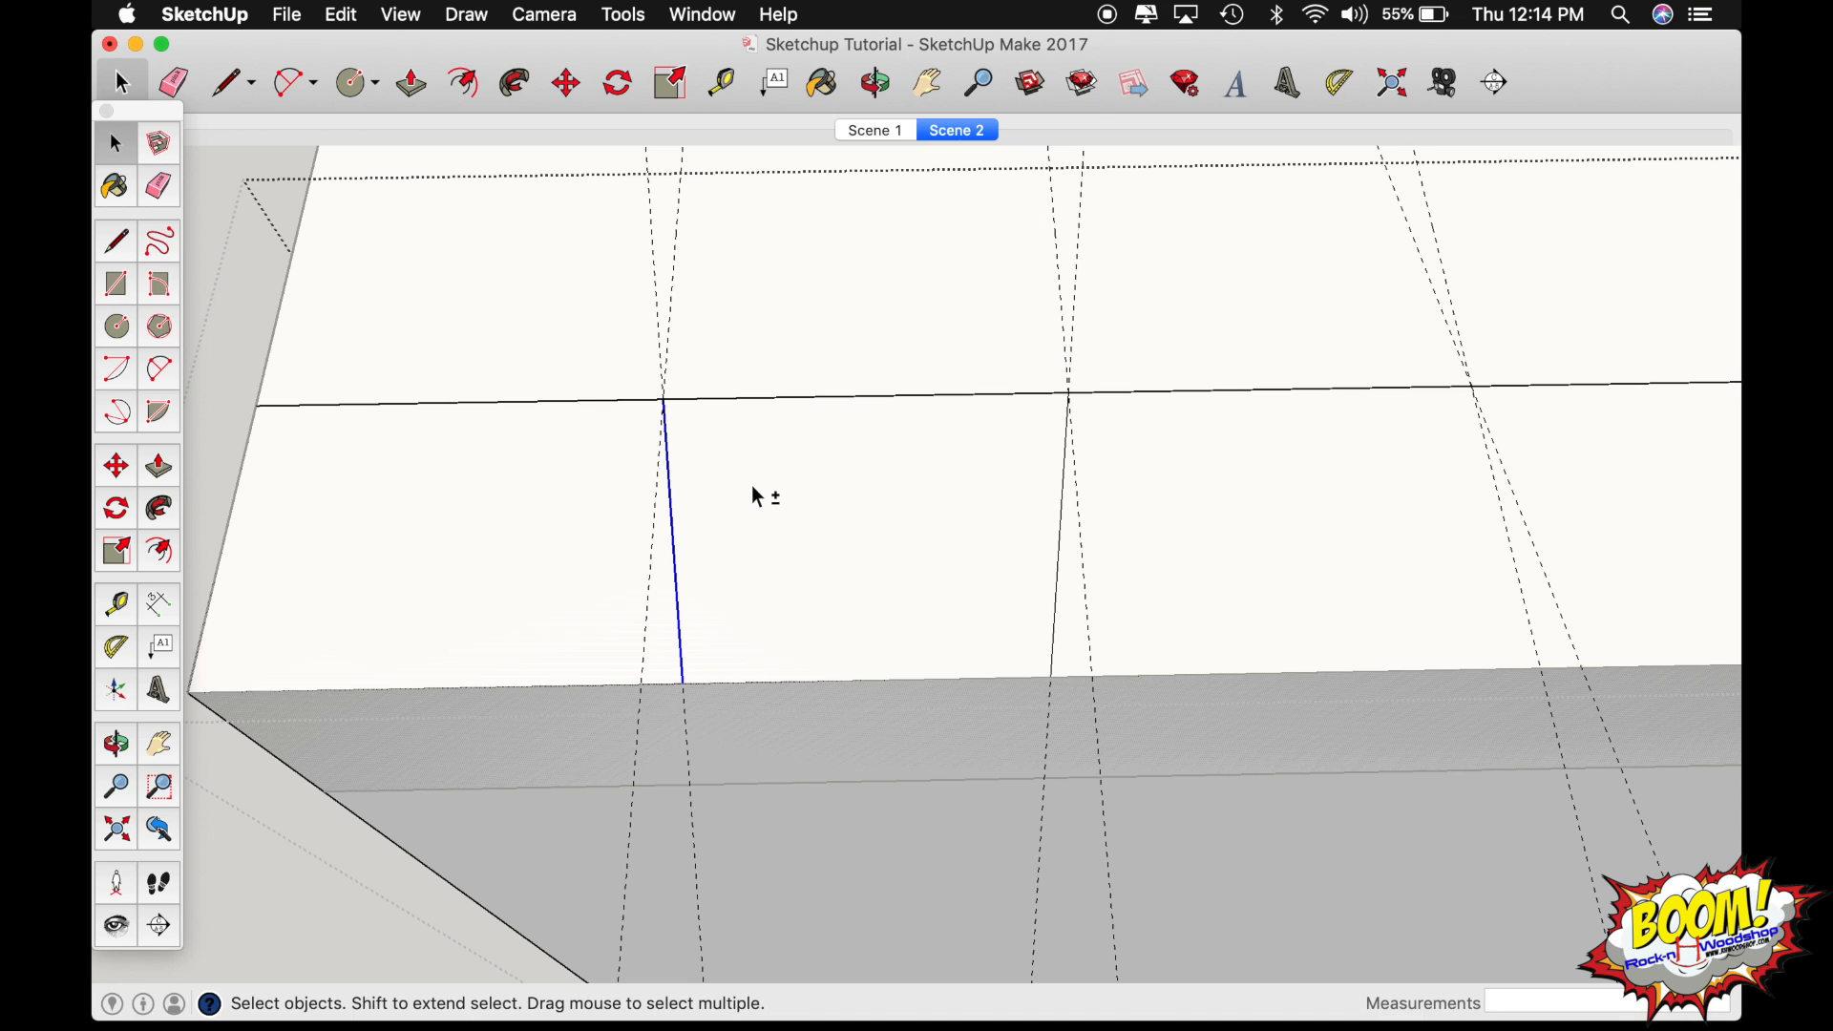
left_click(766, 399, "shift")
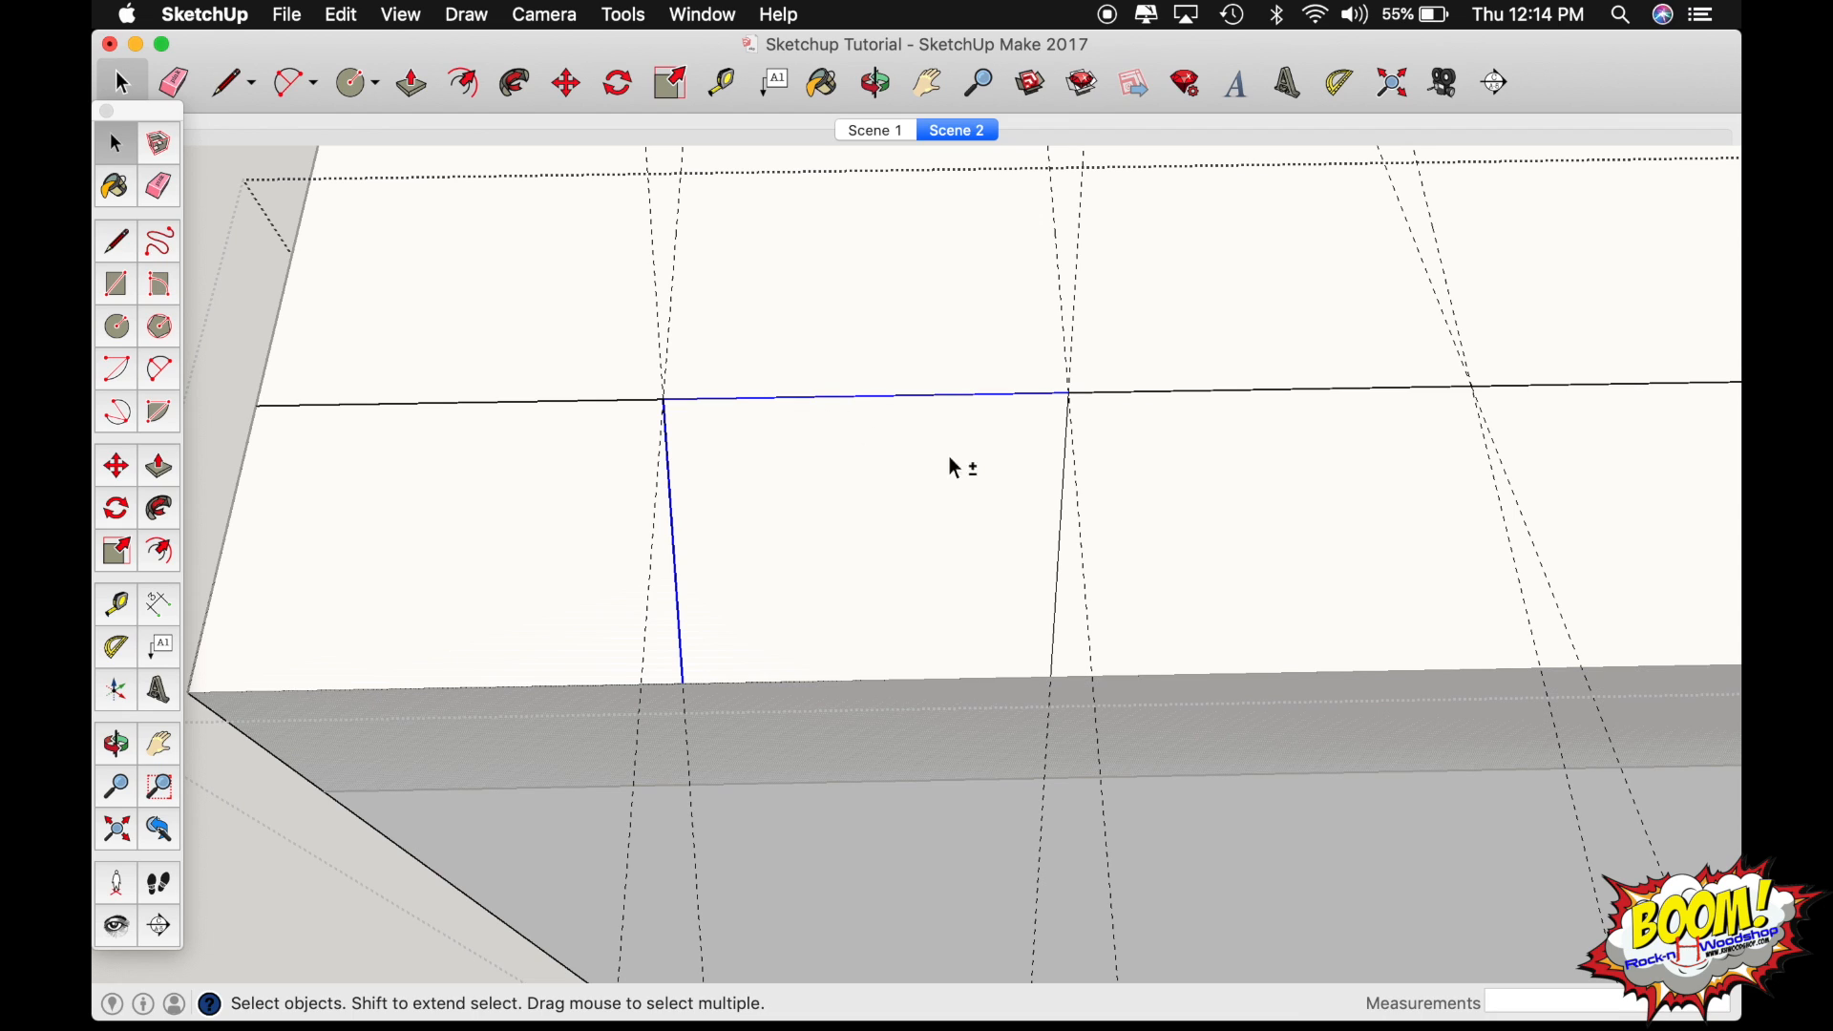
left_click(1060, 532, "shift")
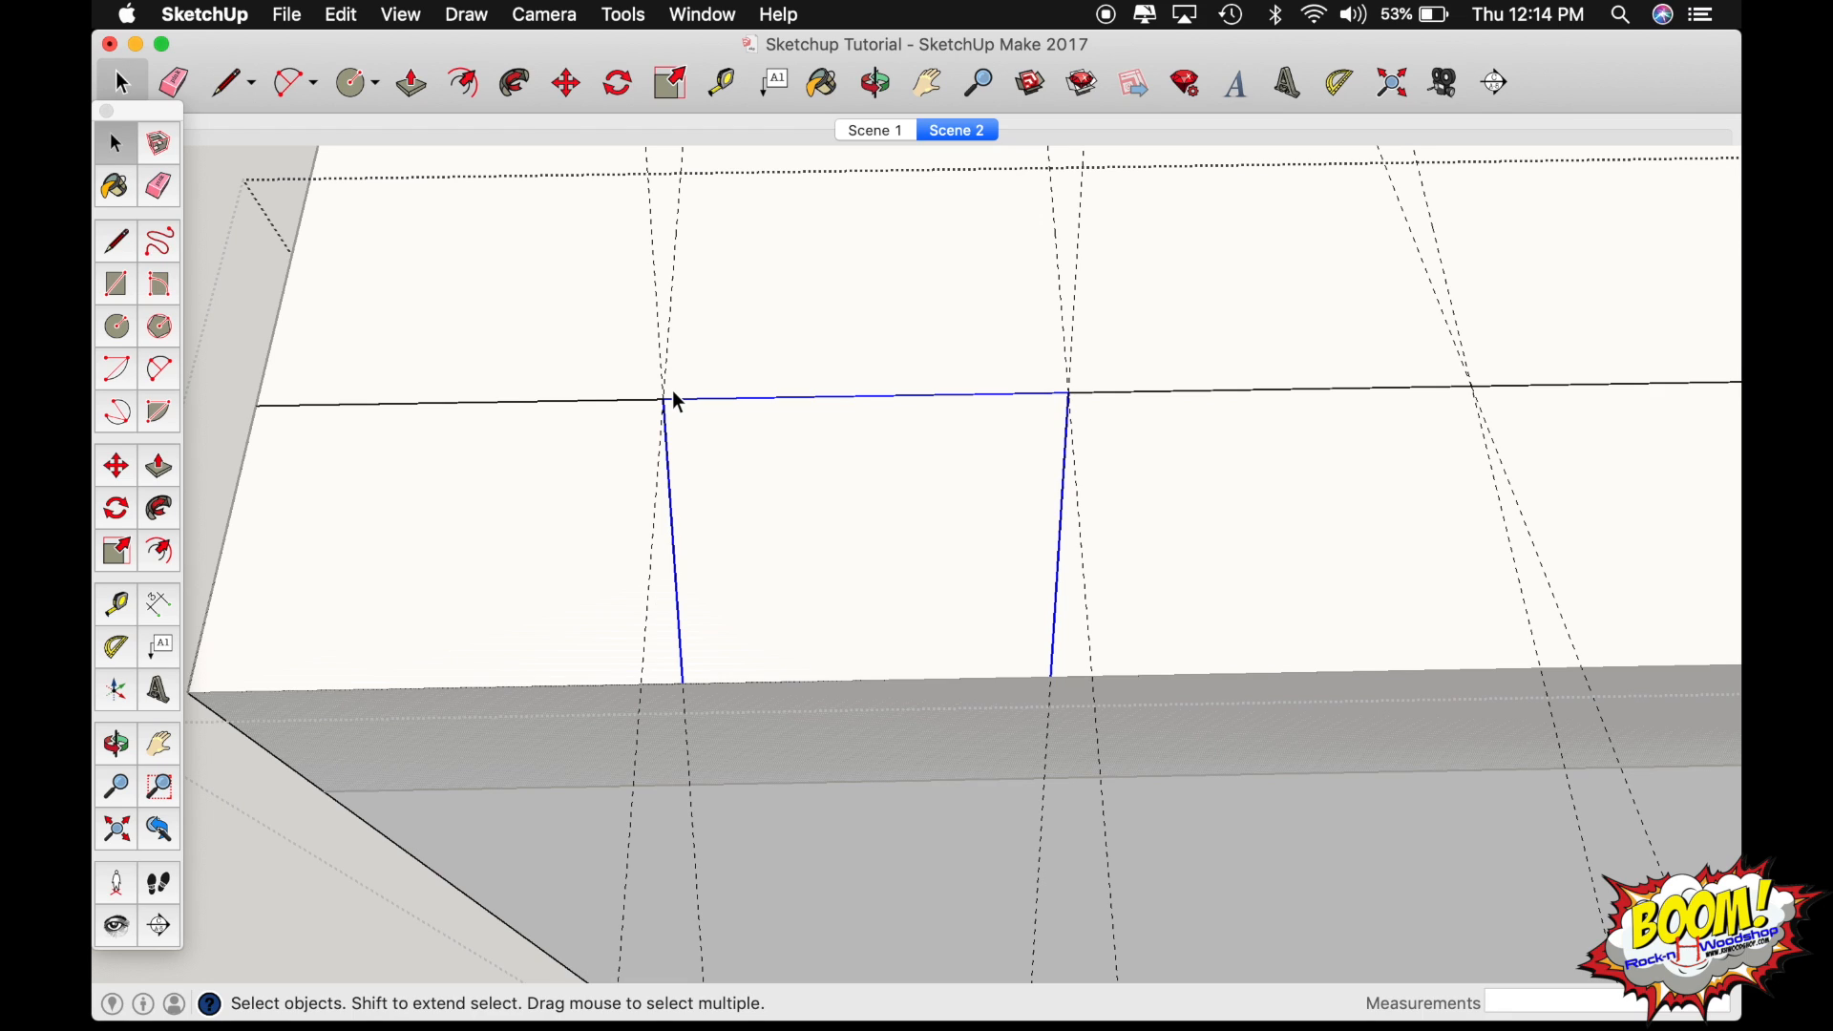
Copy the selected tail outline 2" along the inner edge to the third guide crossing and repeat it as an x3 array.
key("m")
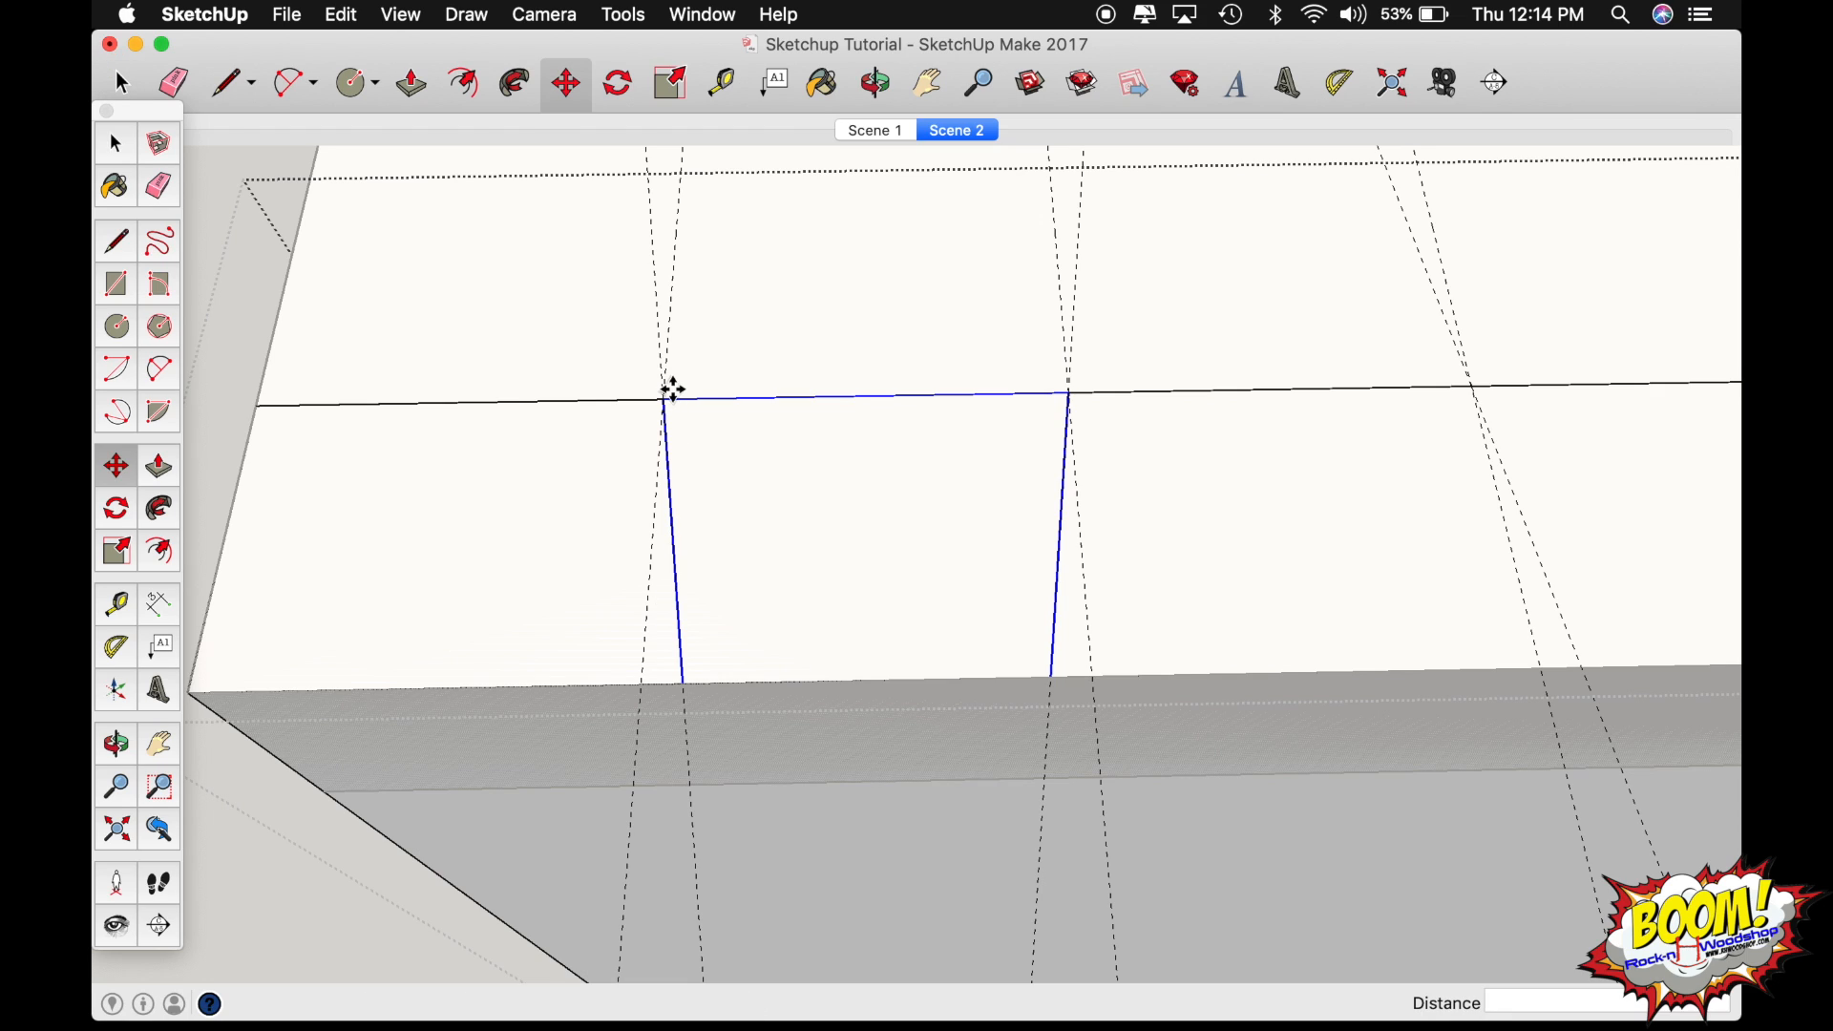
key("o")
scroll(663, 399, "down", 10)
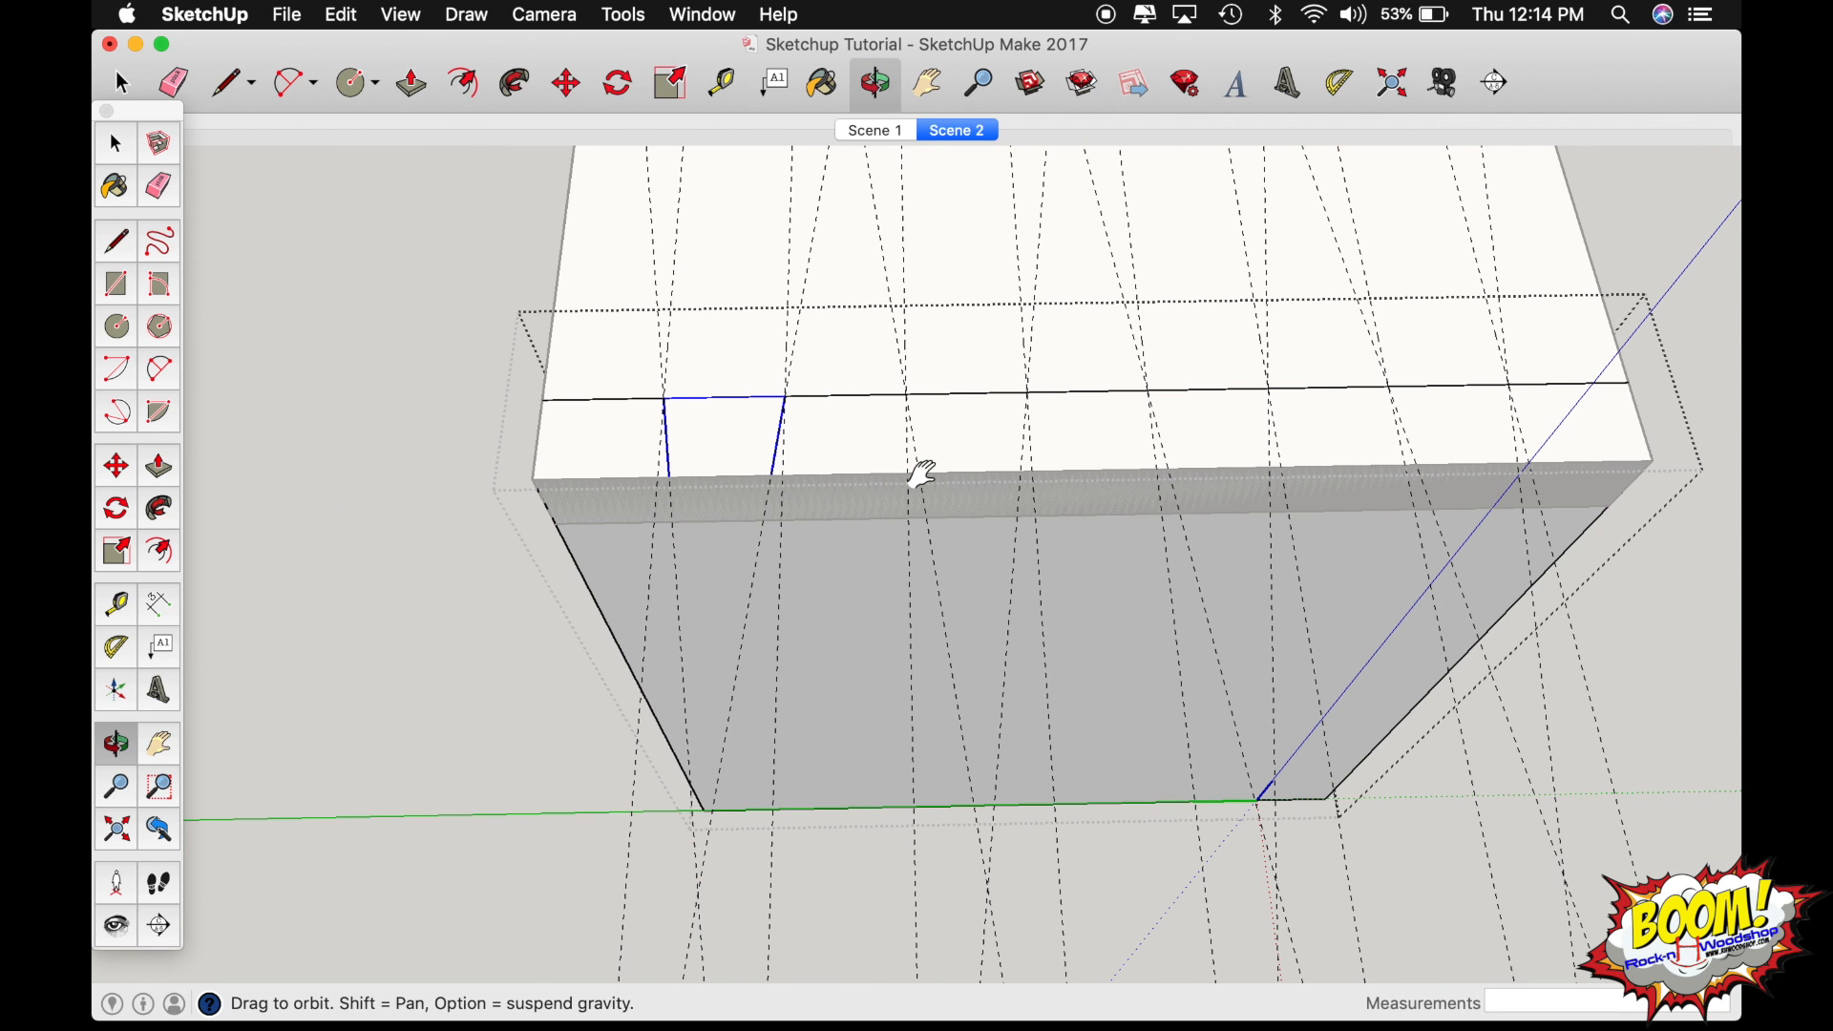
left_click_drag(920, 479, 688, 438)
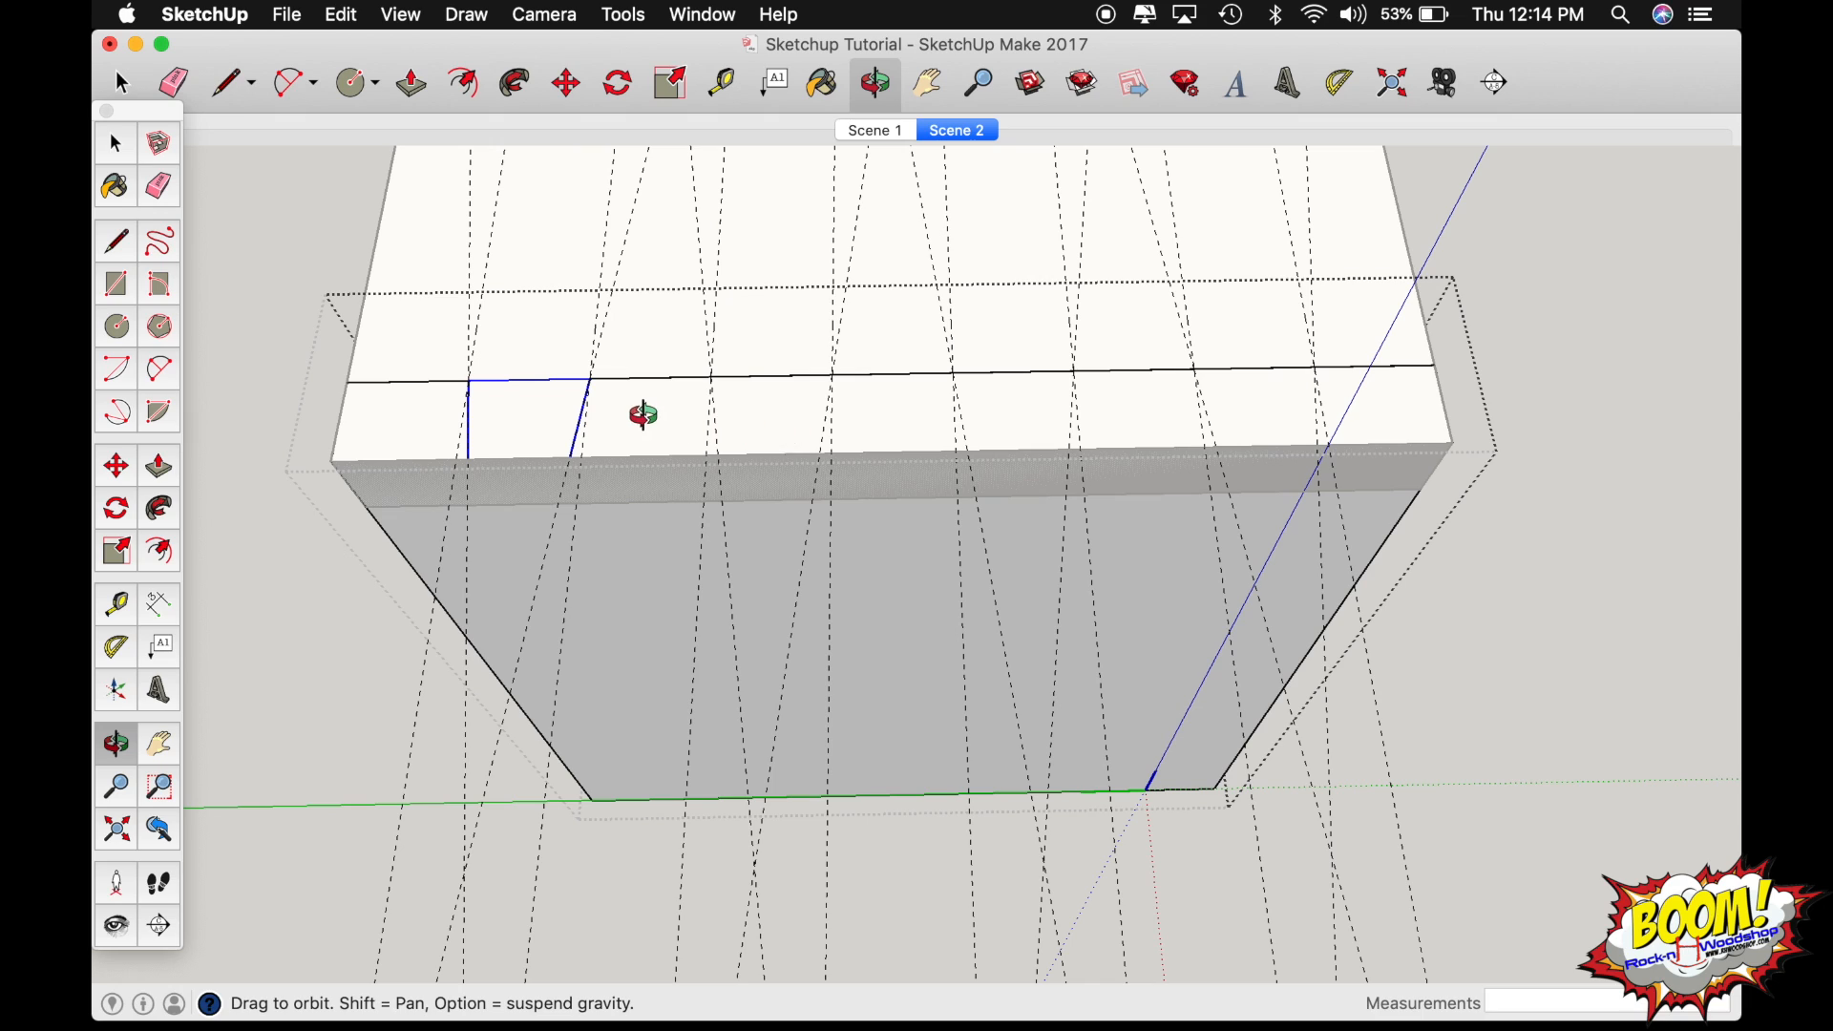
key("m")
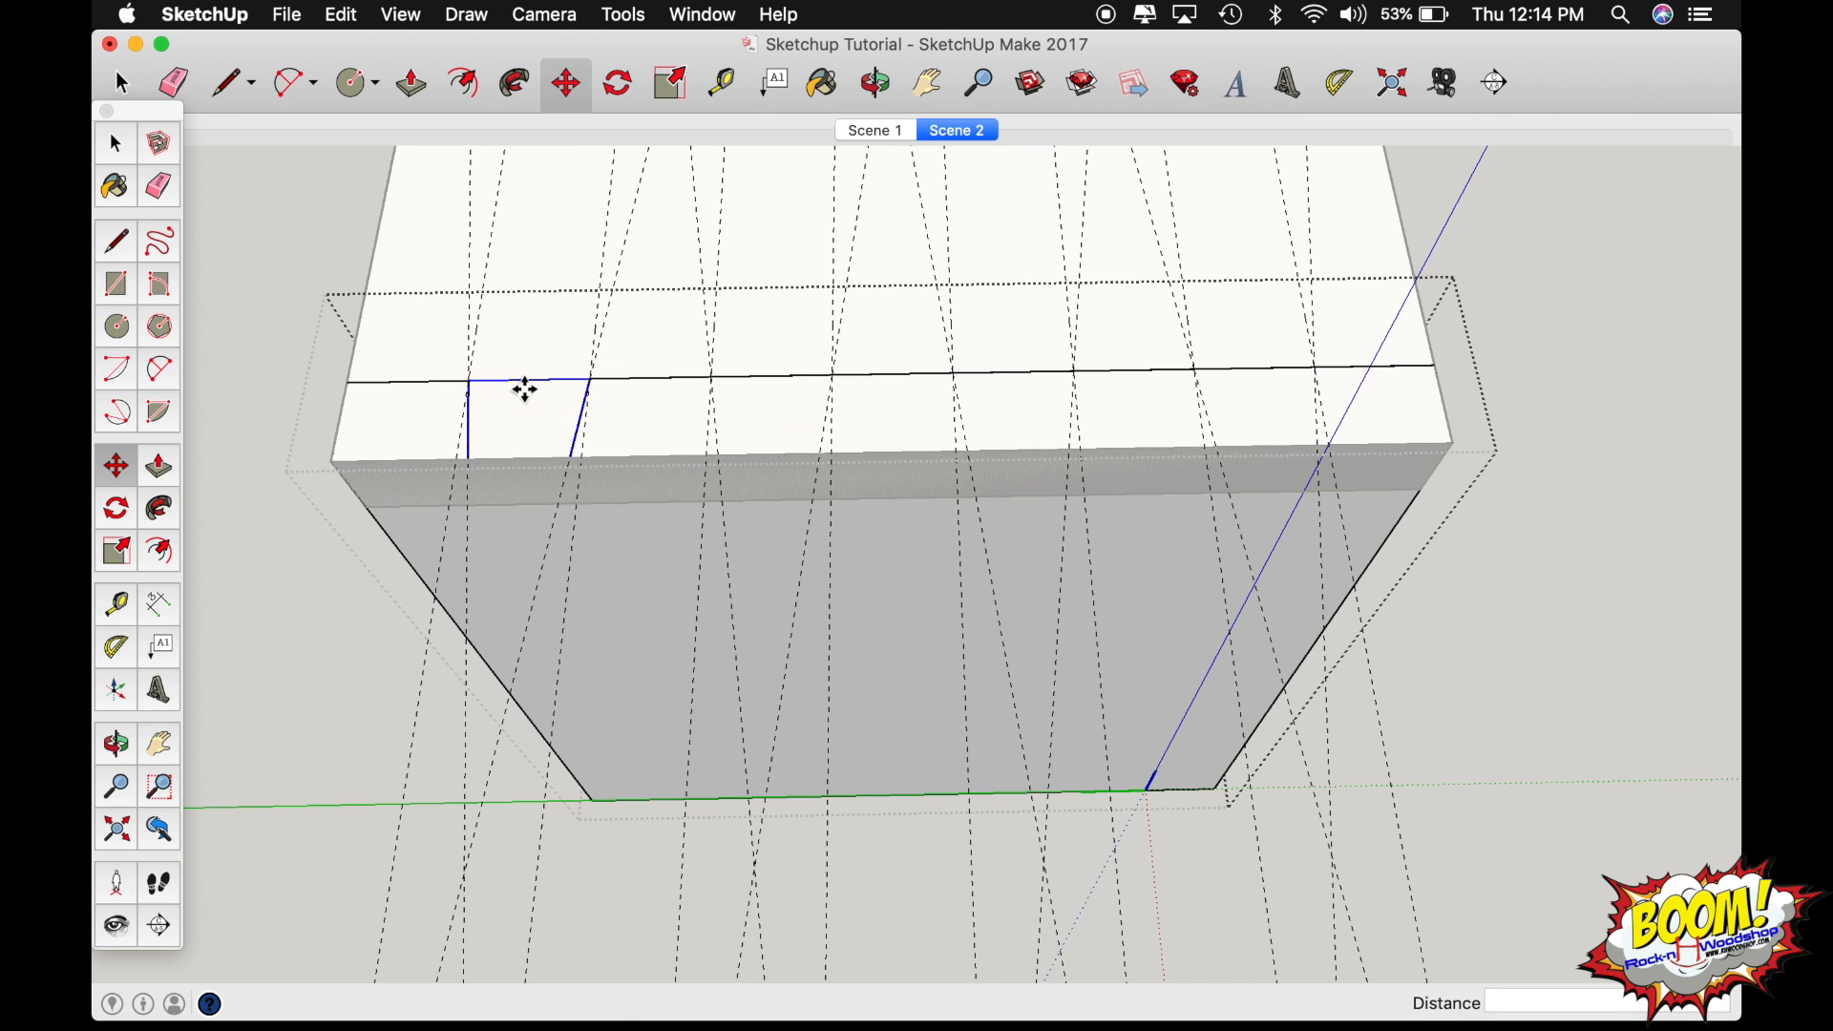
left_click(470, 382)
key("alt")
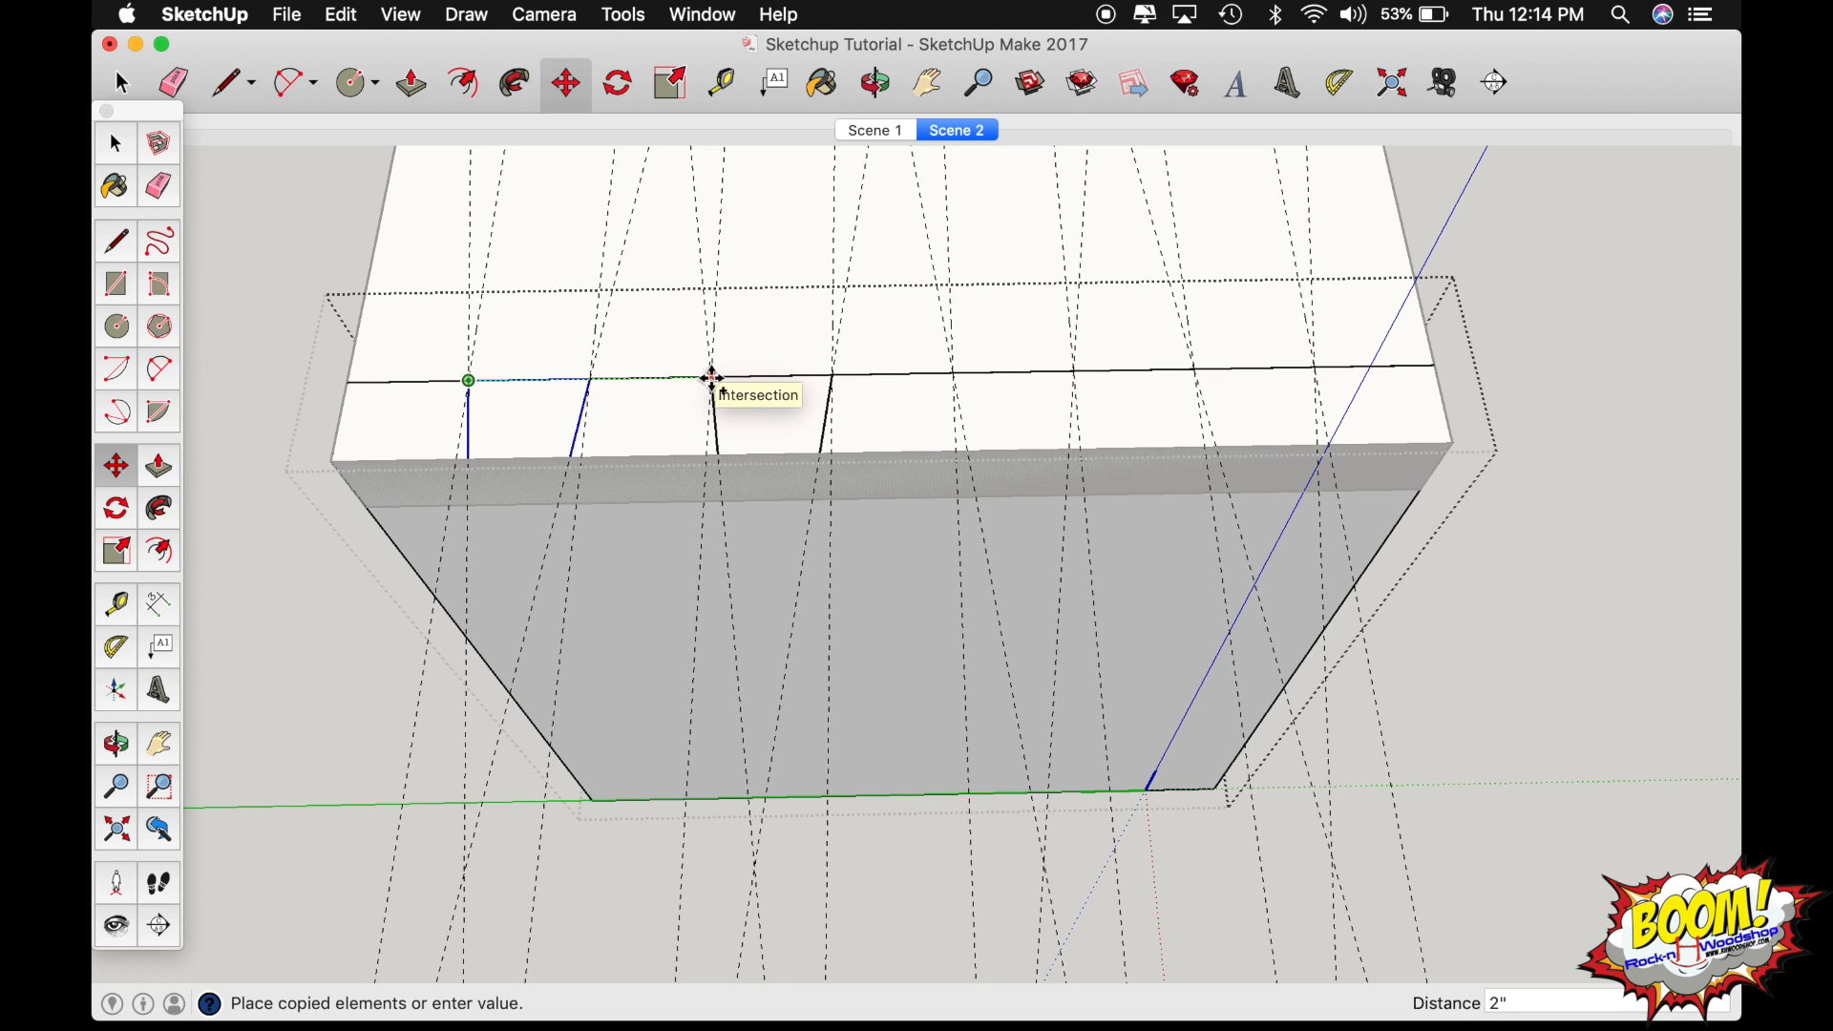
left_click(713, 379)
type("x3")
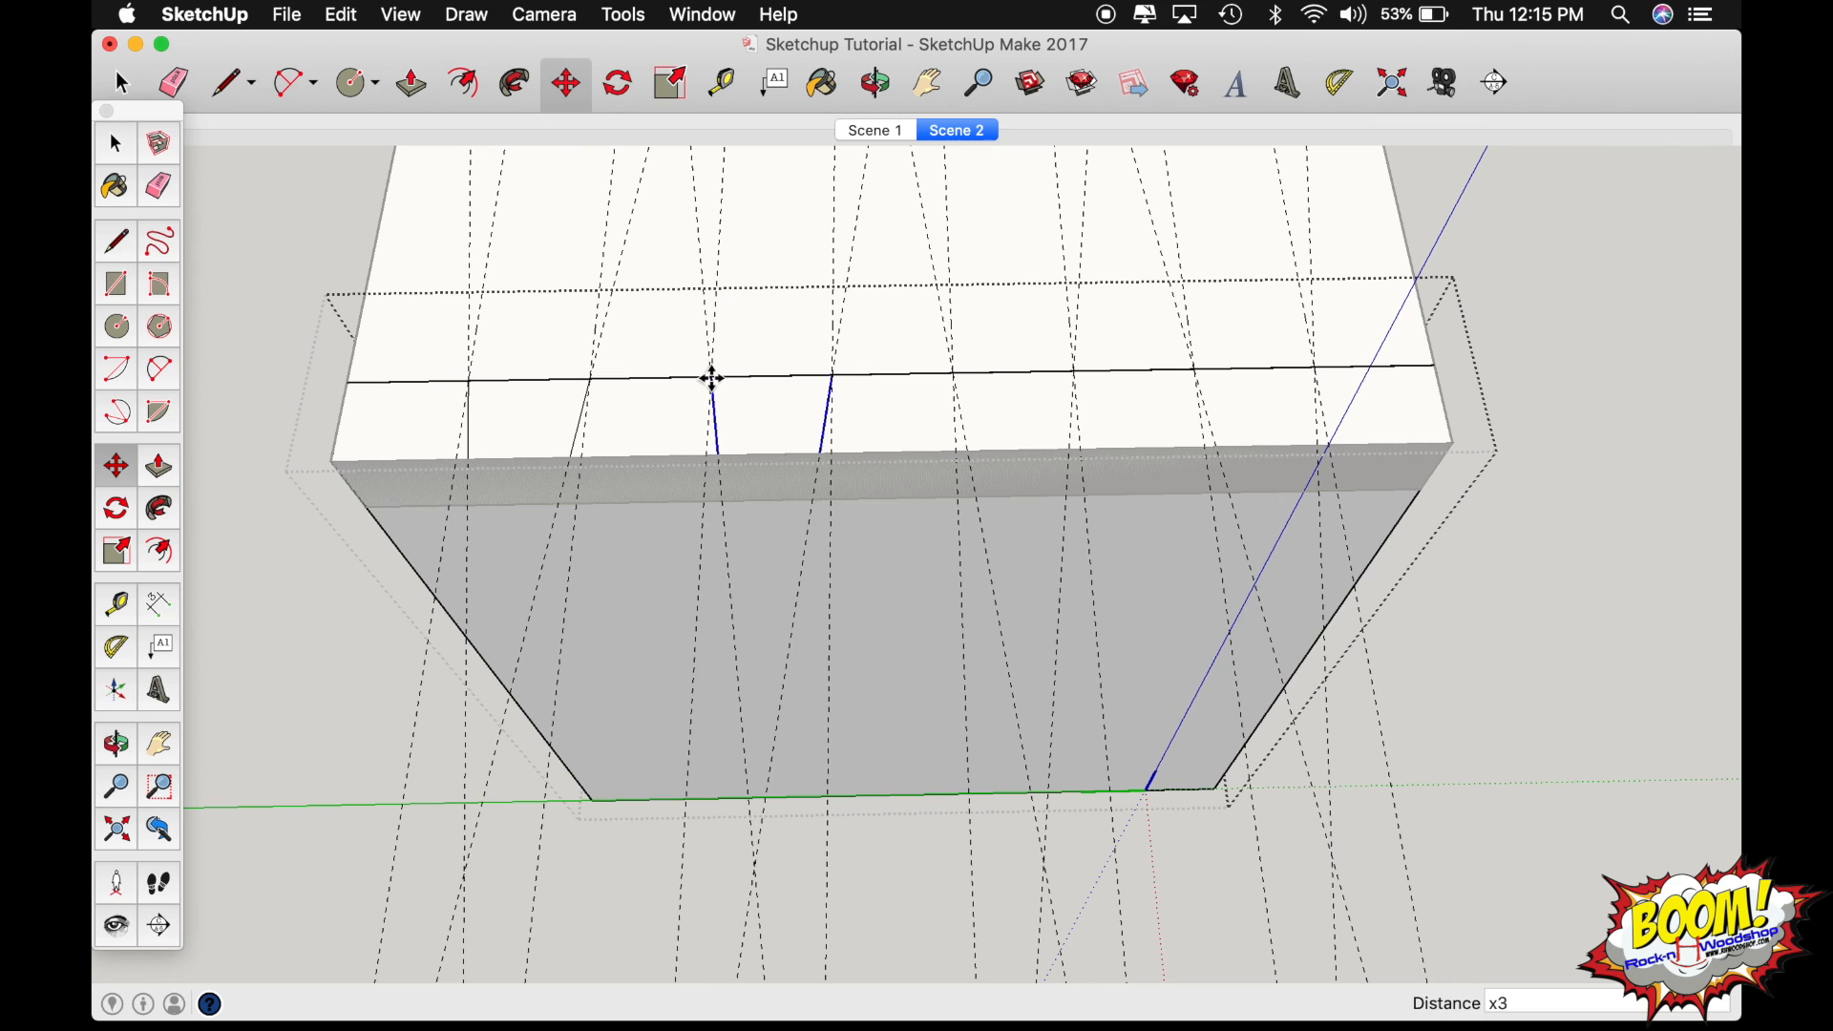
key("Return")
key("space")
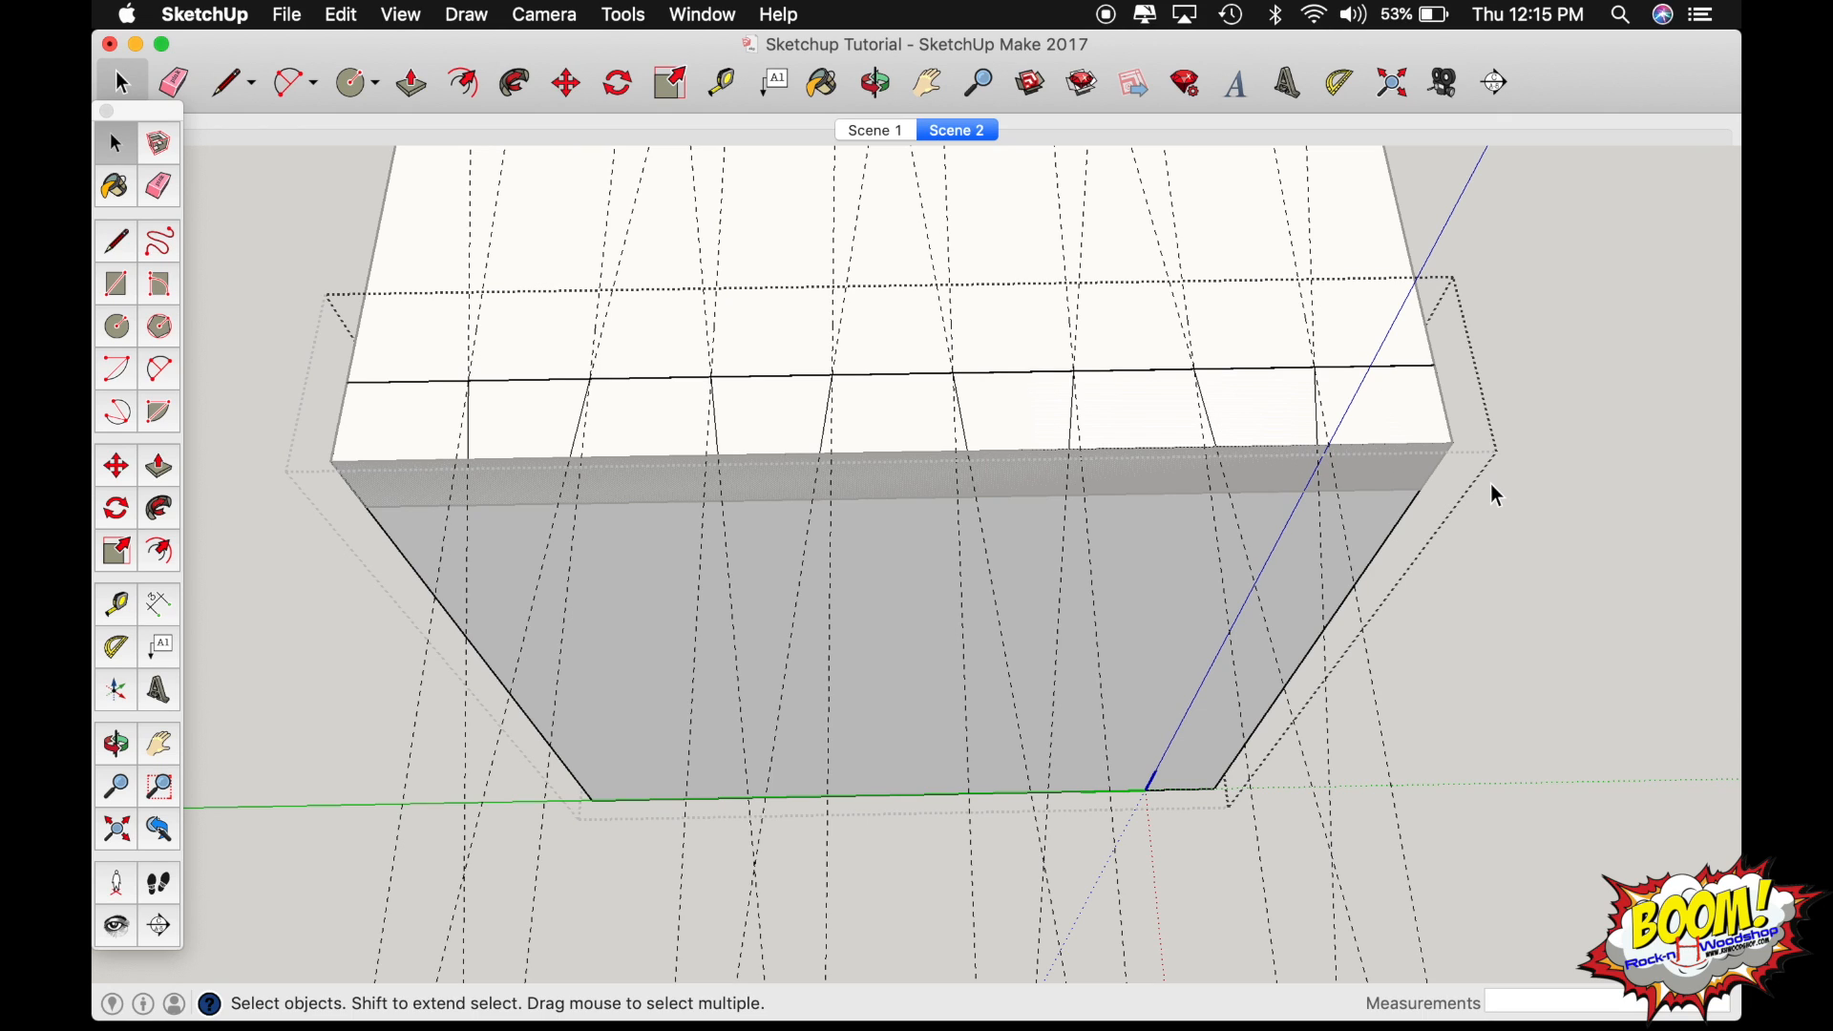
Delete all the guide lines, leaving only the drawn tail outlines on the board's end.
key("shift+d")
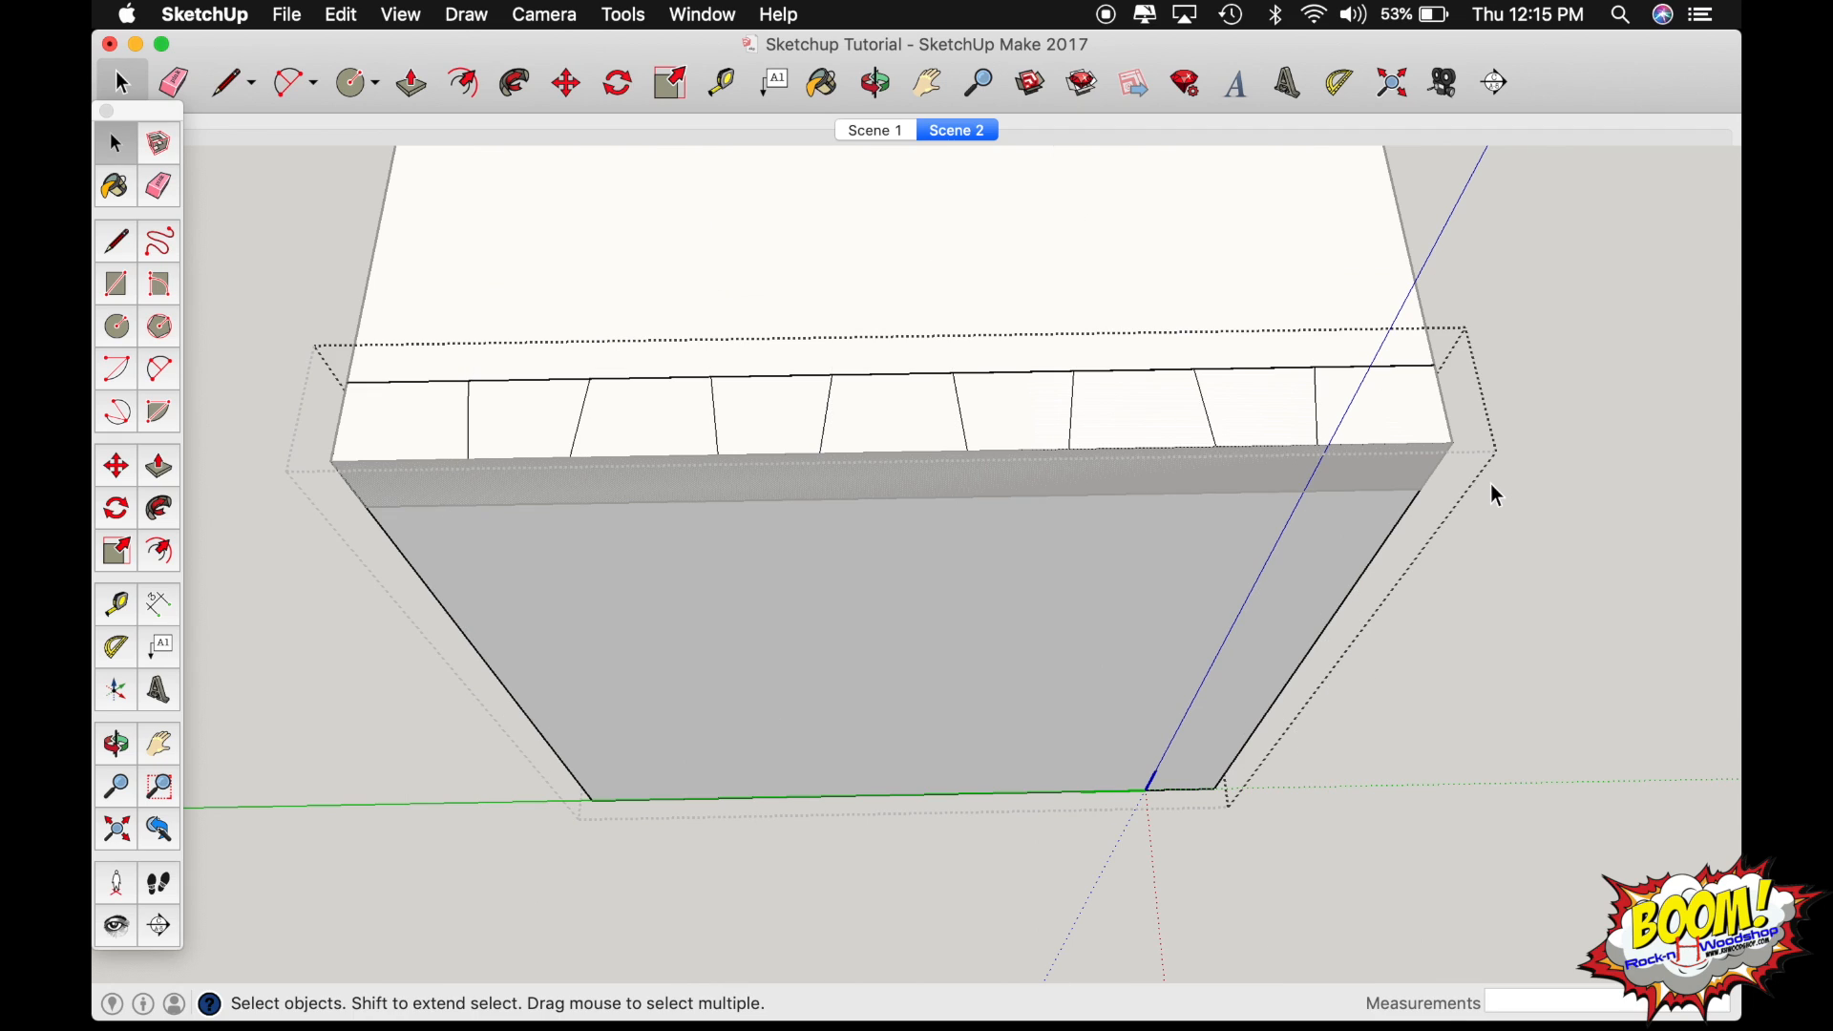
left_click(345, 17)
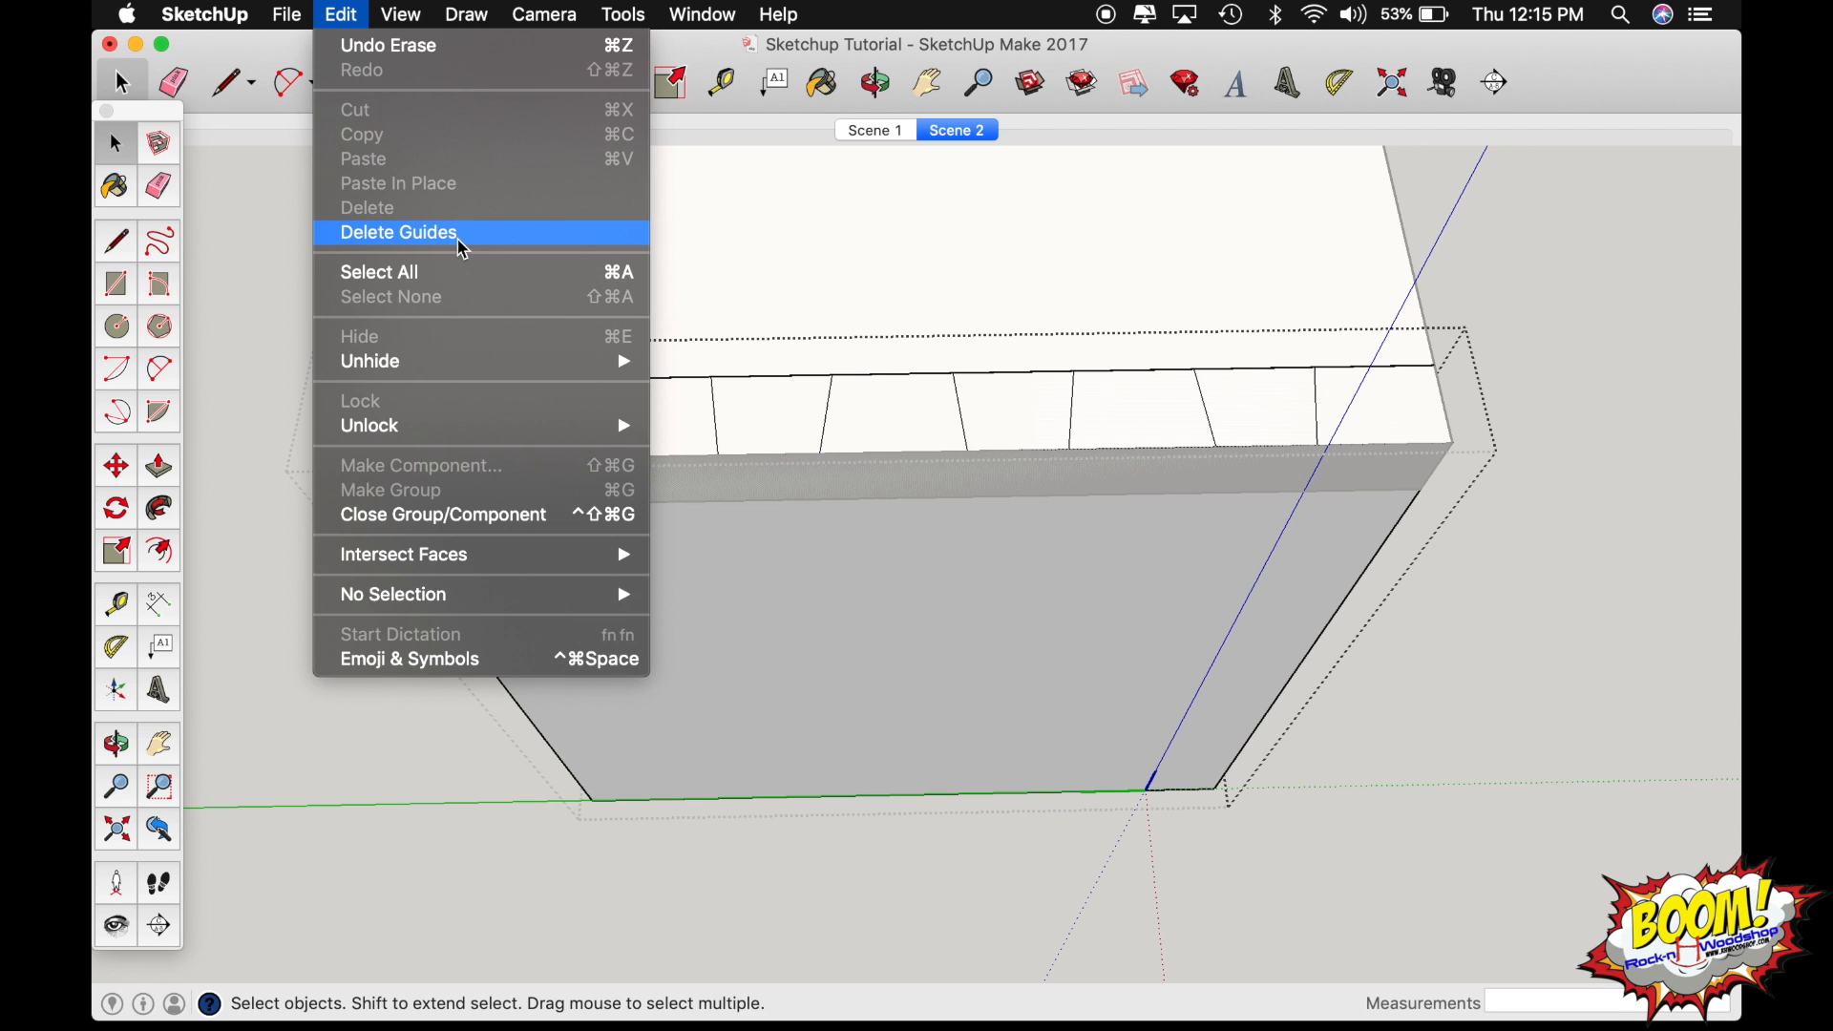
left_click(761, 280)
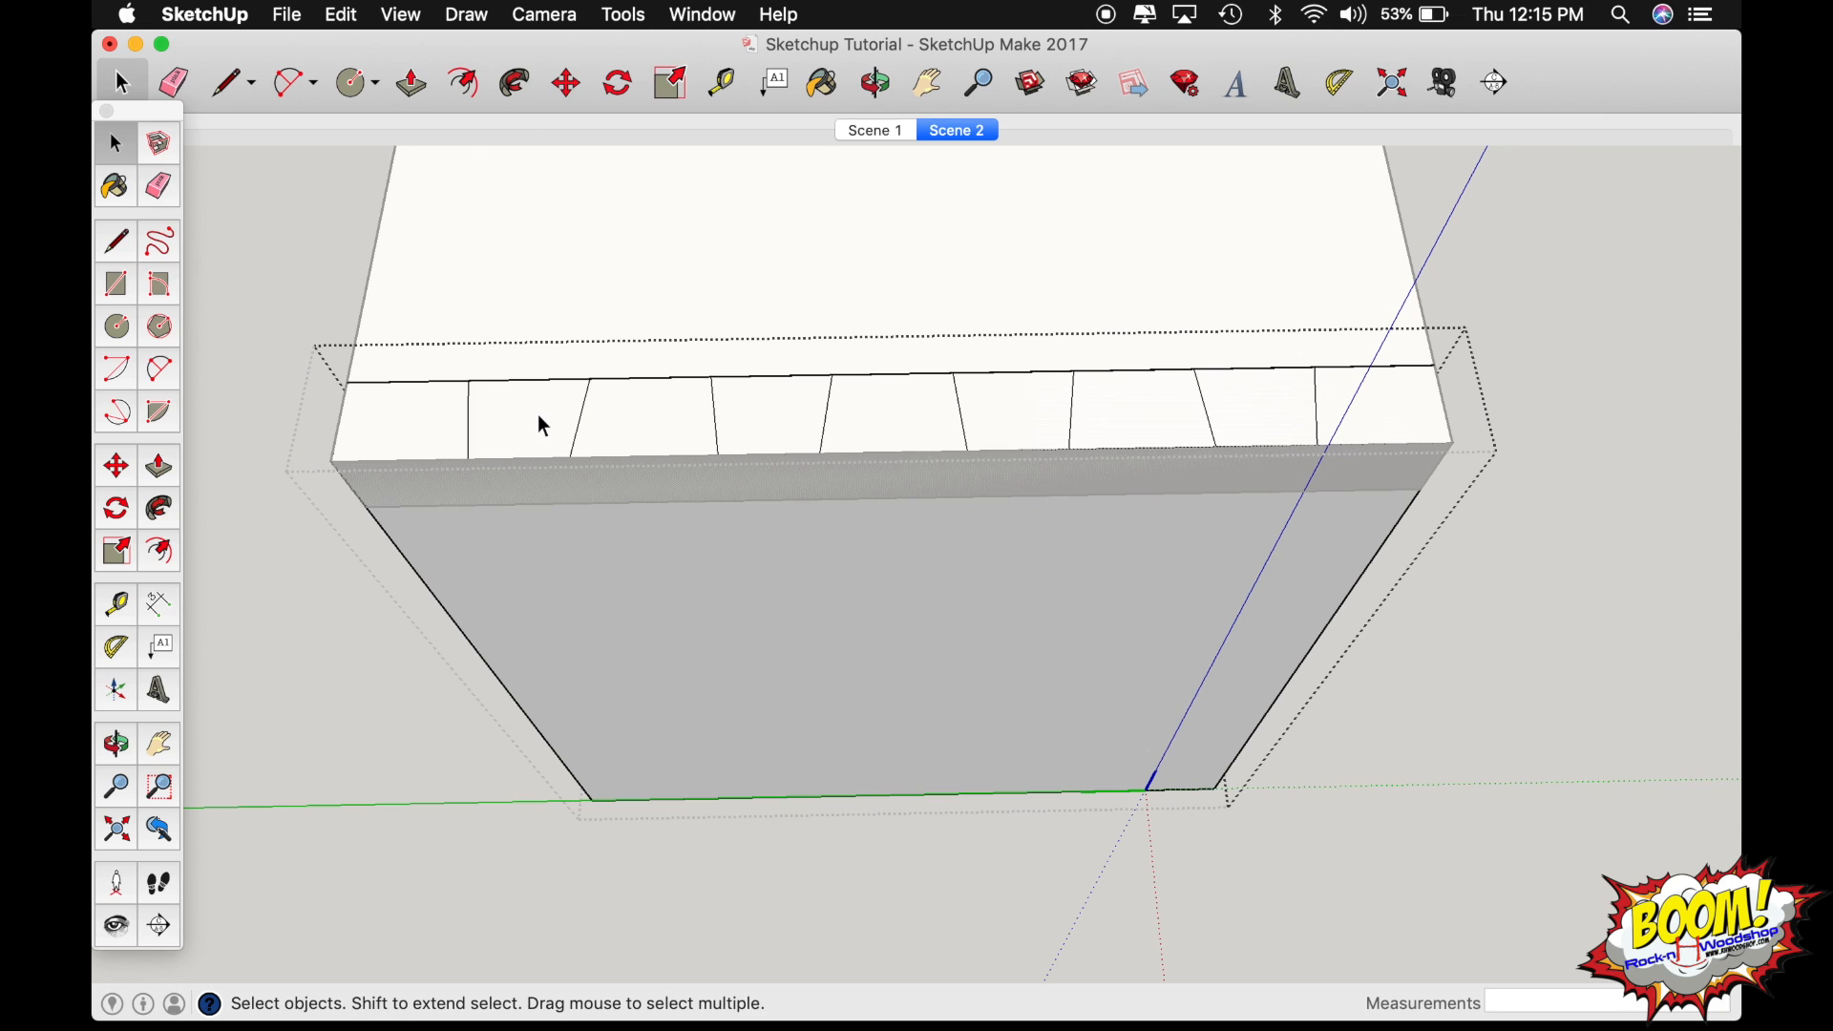
Push the five waste faces between and outside the tails 3/4" down into the vertical board with Push/Pull.
middle_click_drag(525, 416, 527, 416)
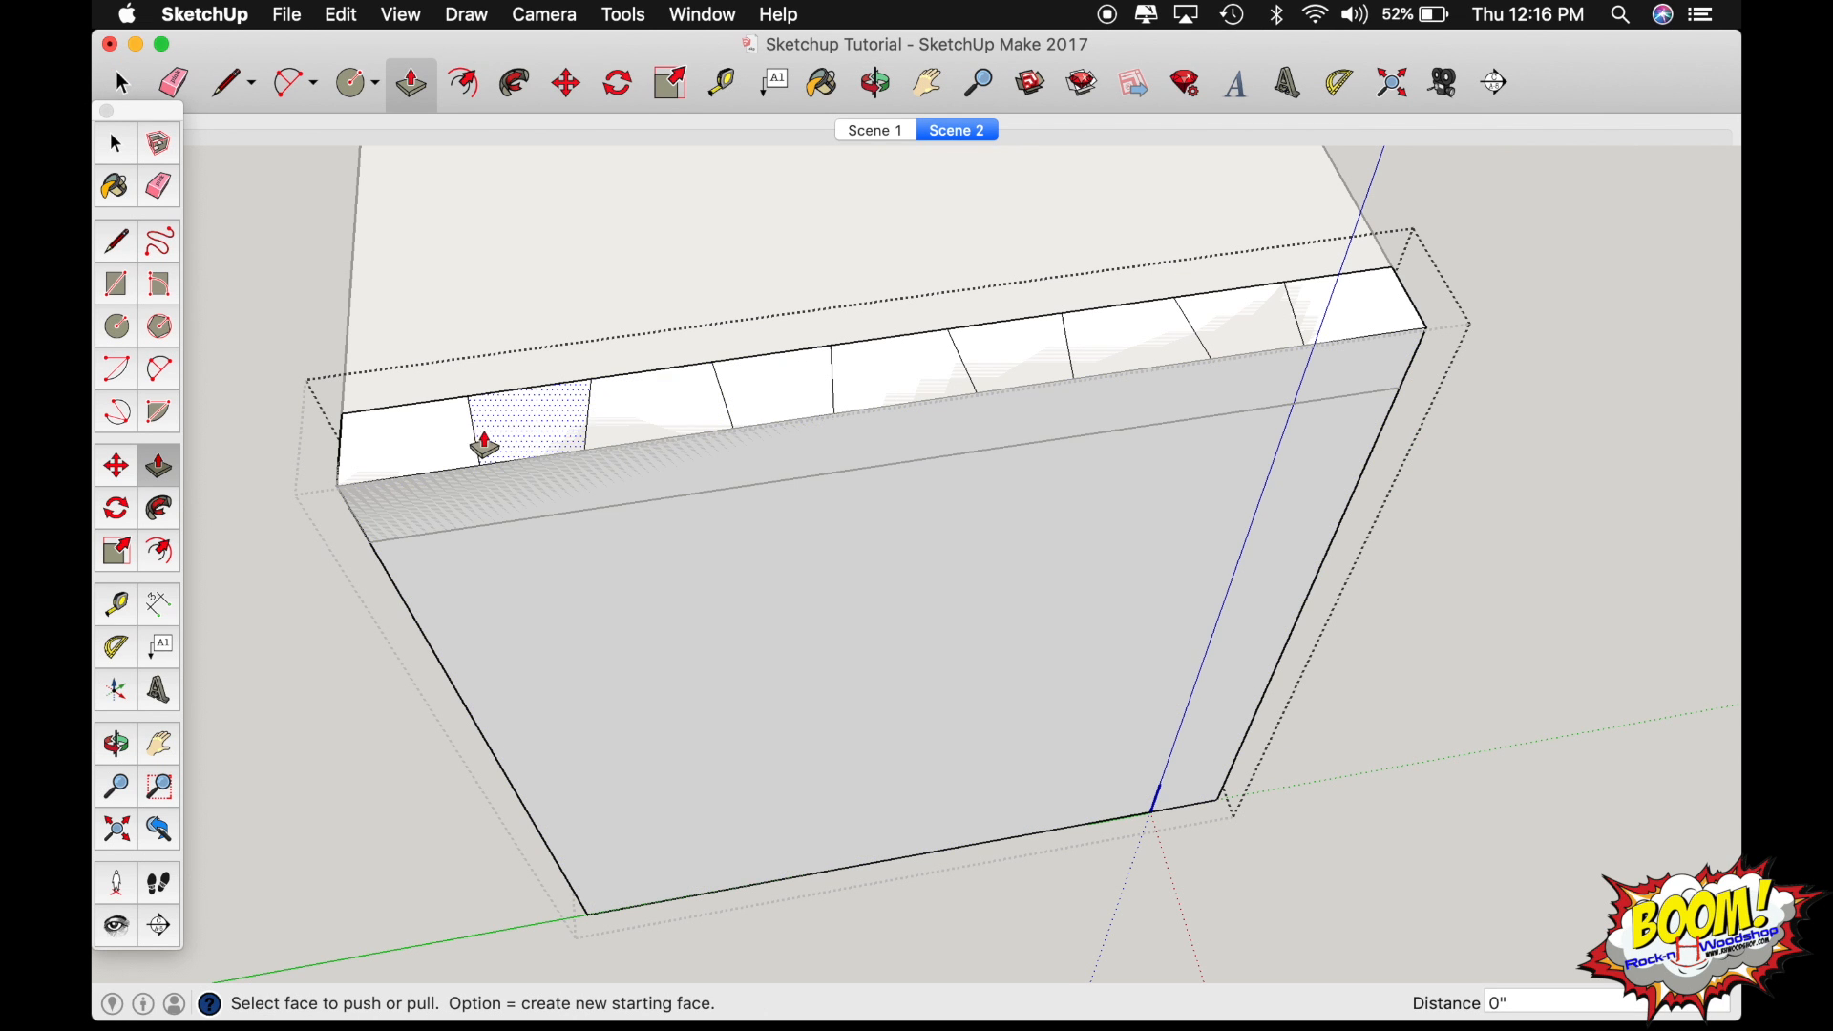
left_click(392, 452)
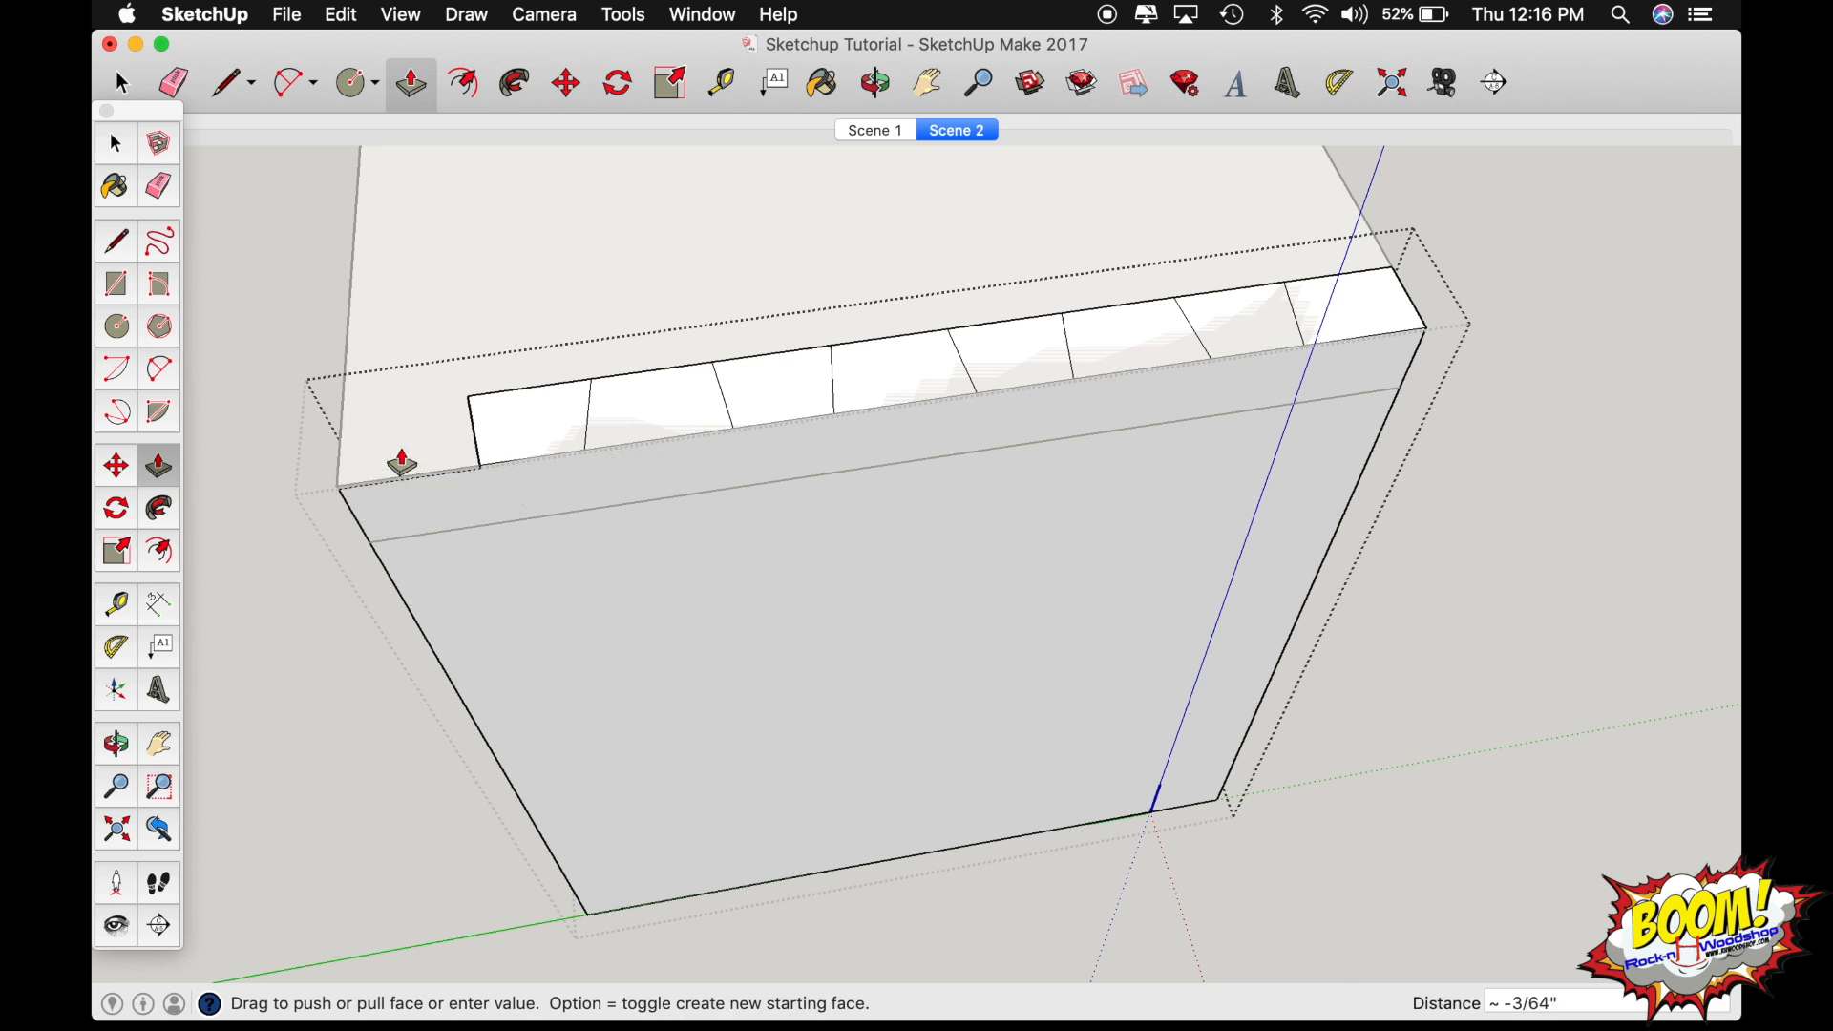
left_click(573, 520)
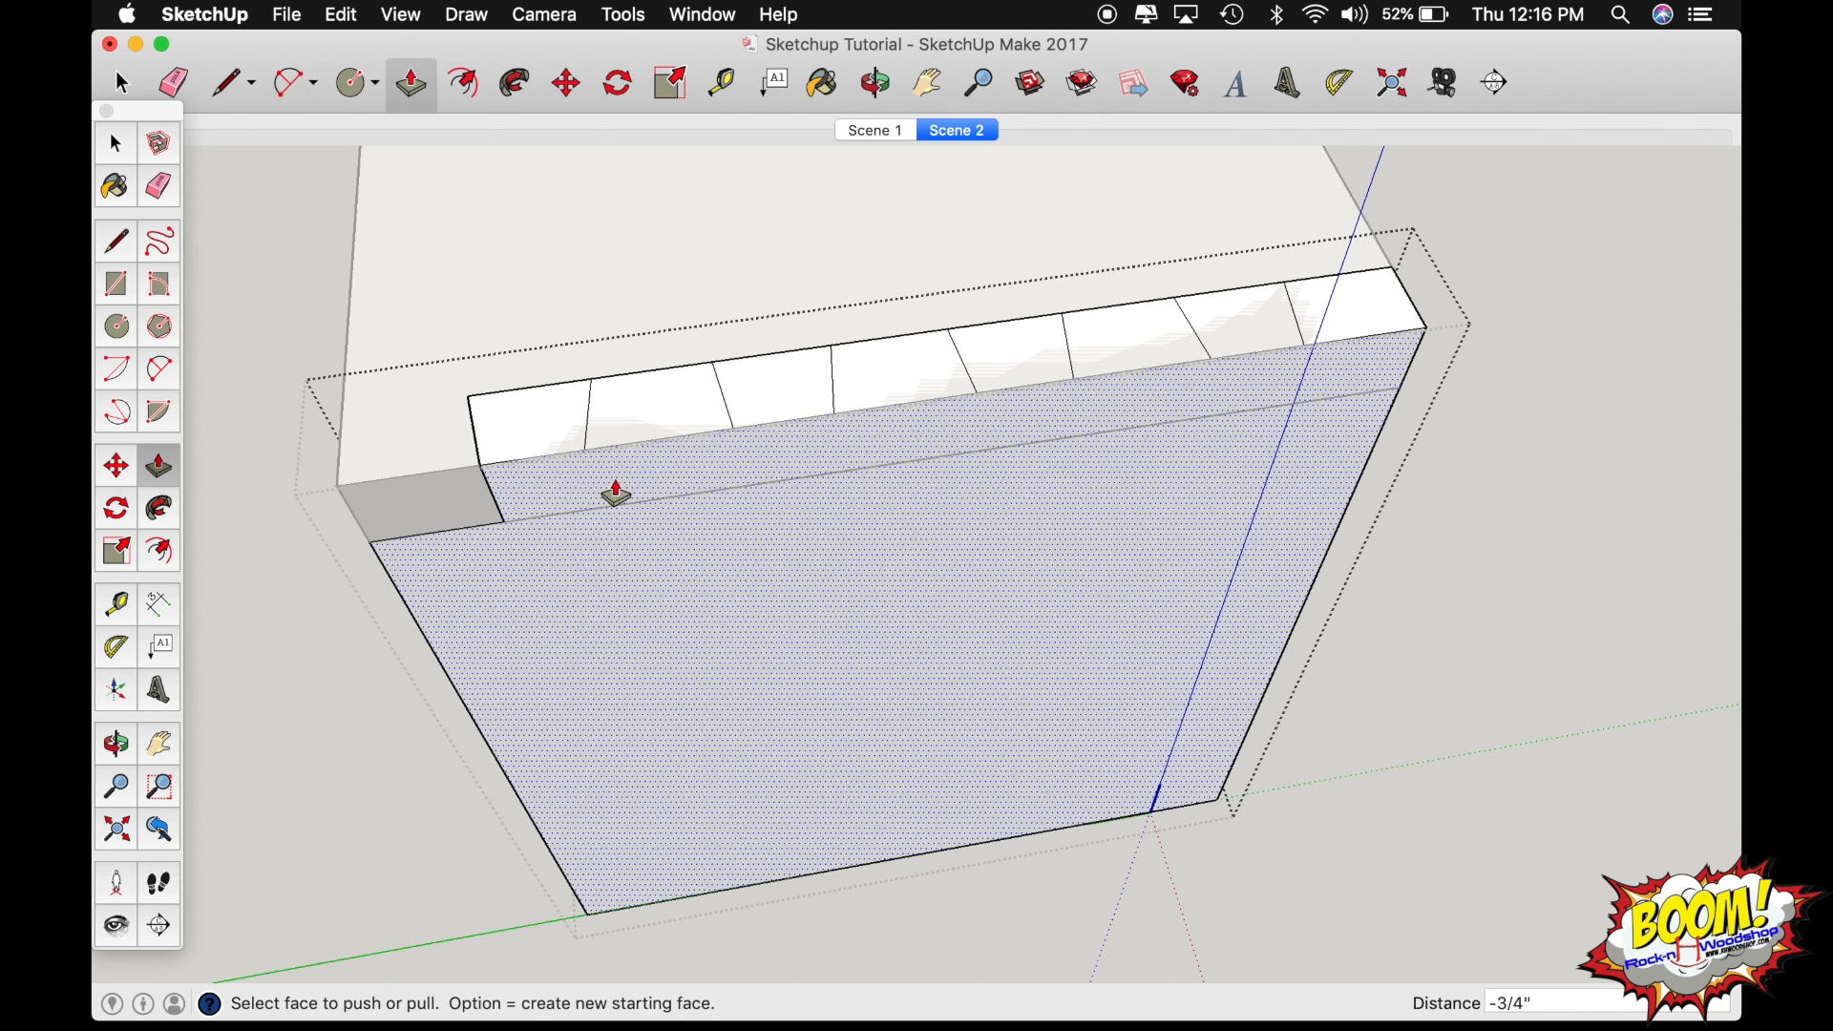
left_click(691, 451)
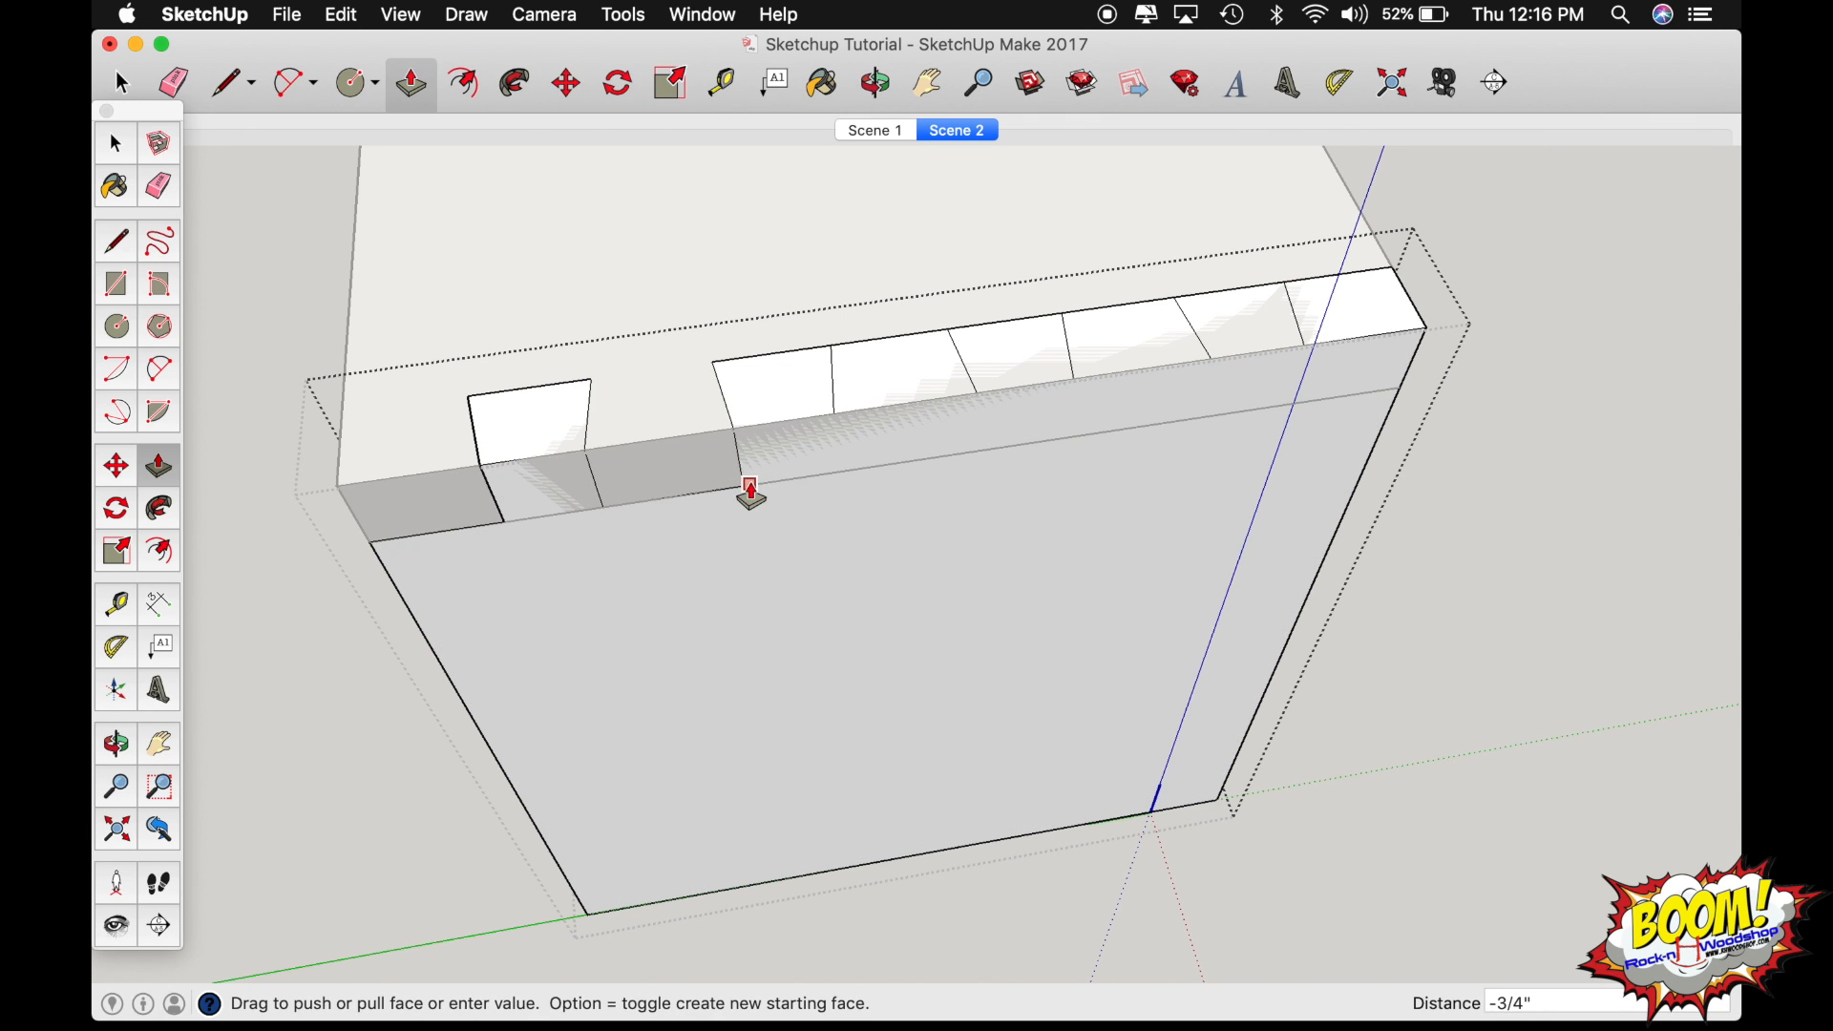
left_click(749, 493)
left_click(895, 438)
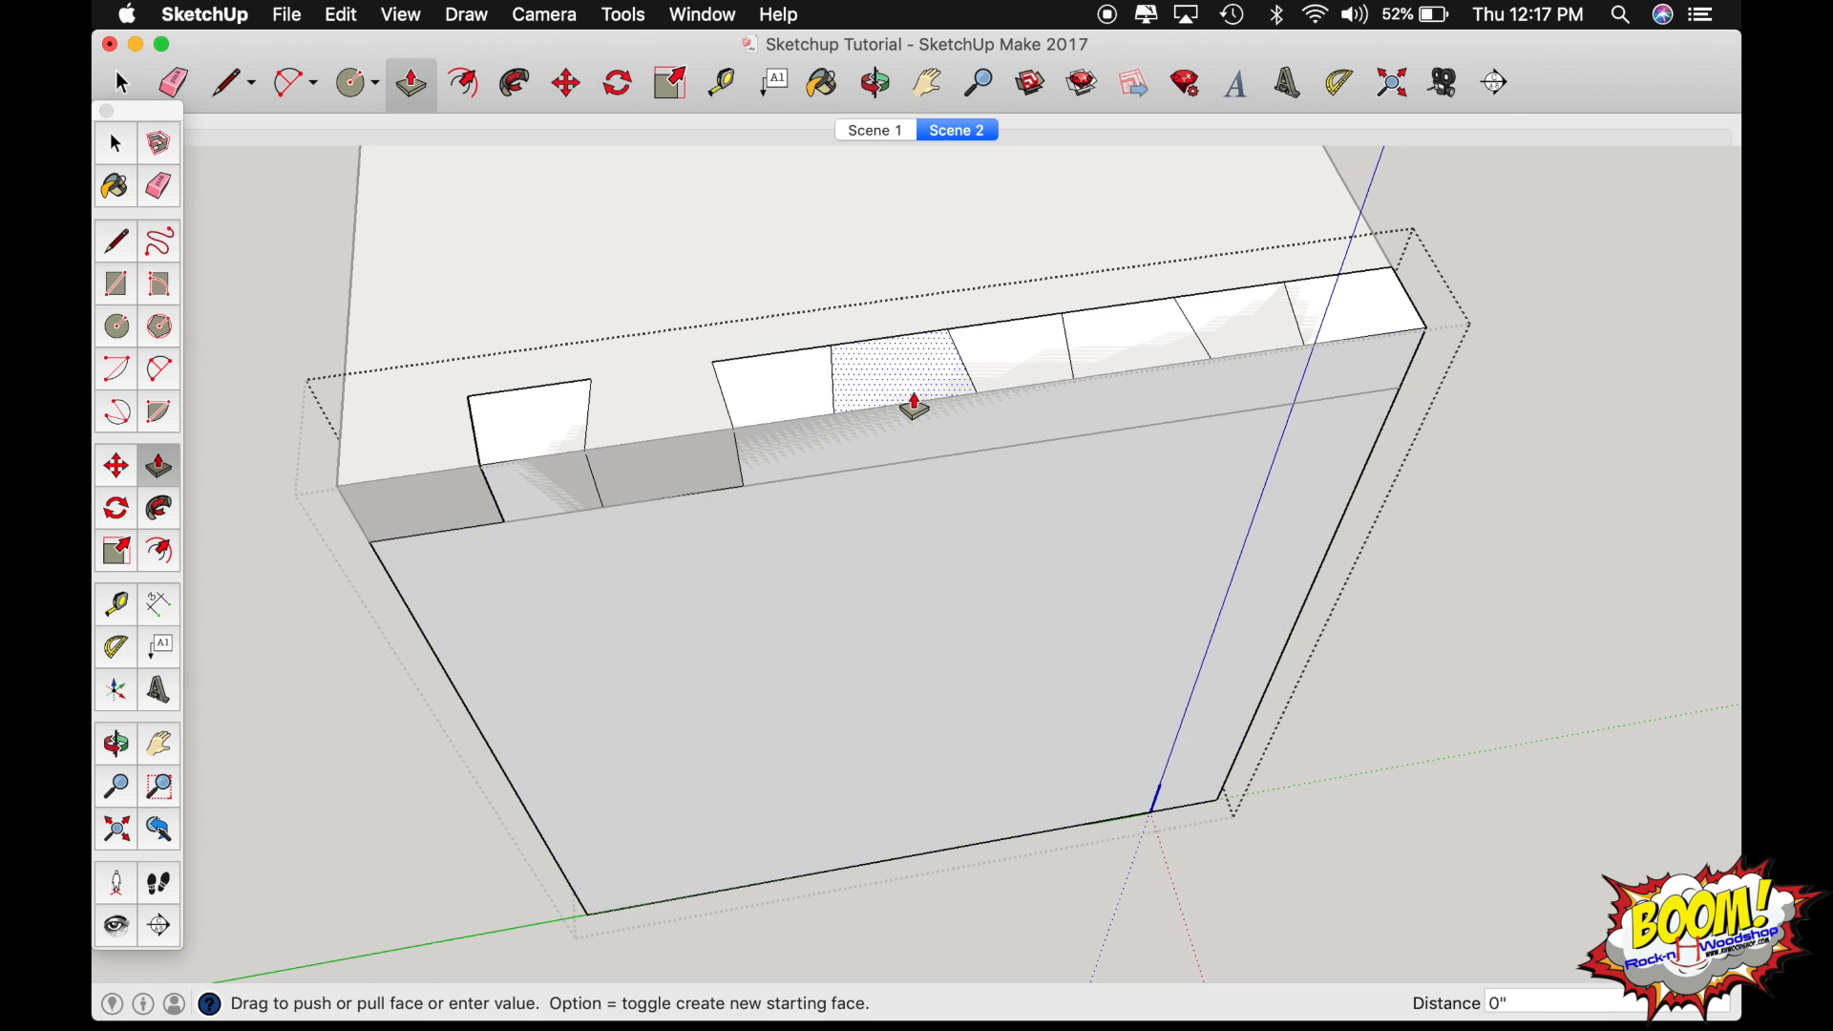
left_click(957, 462)
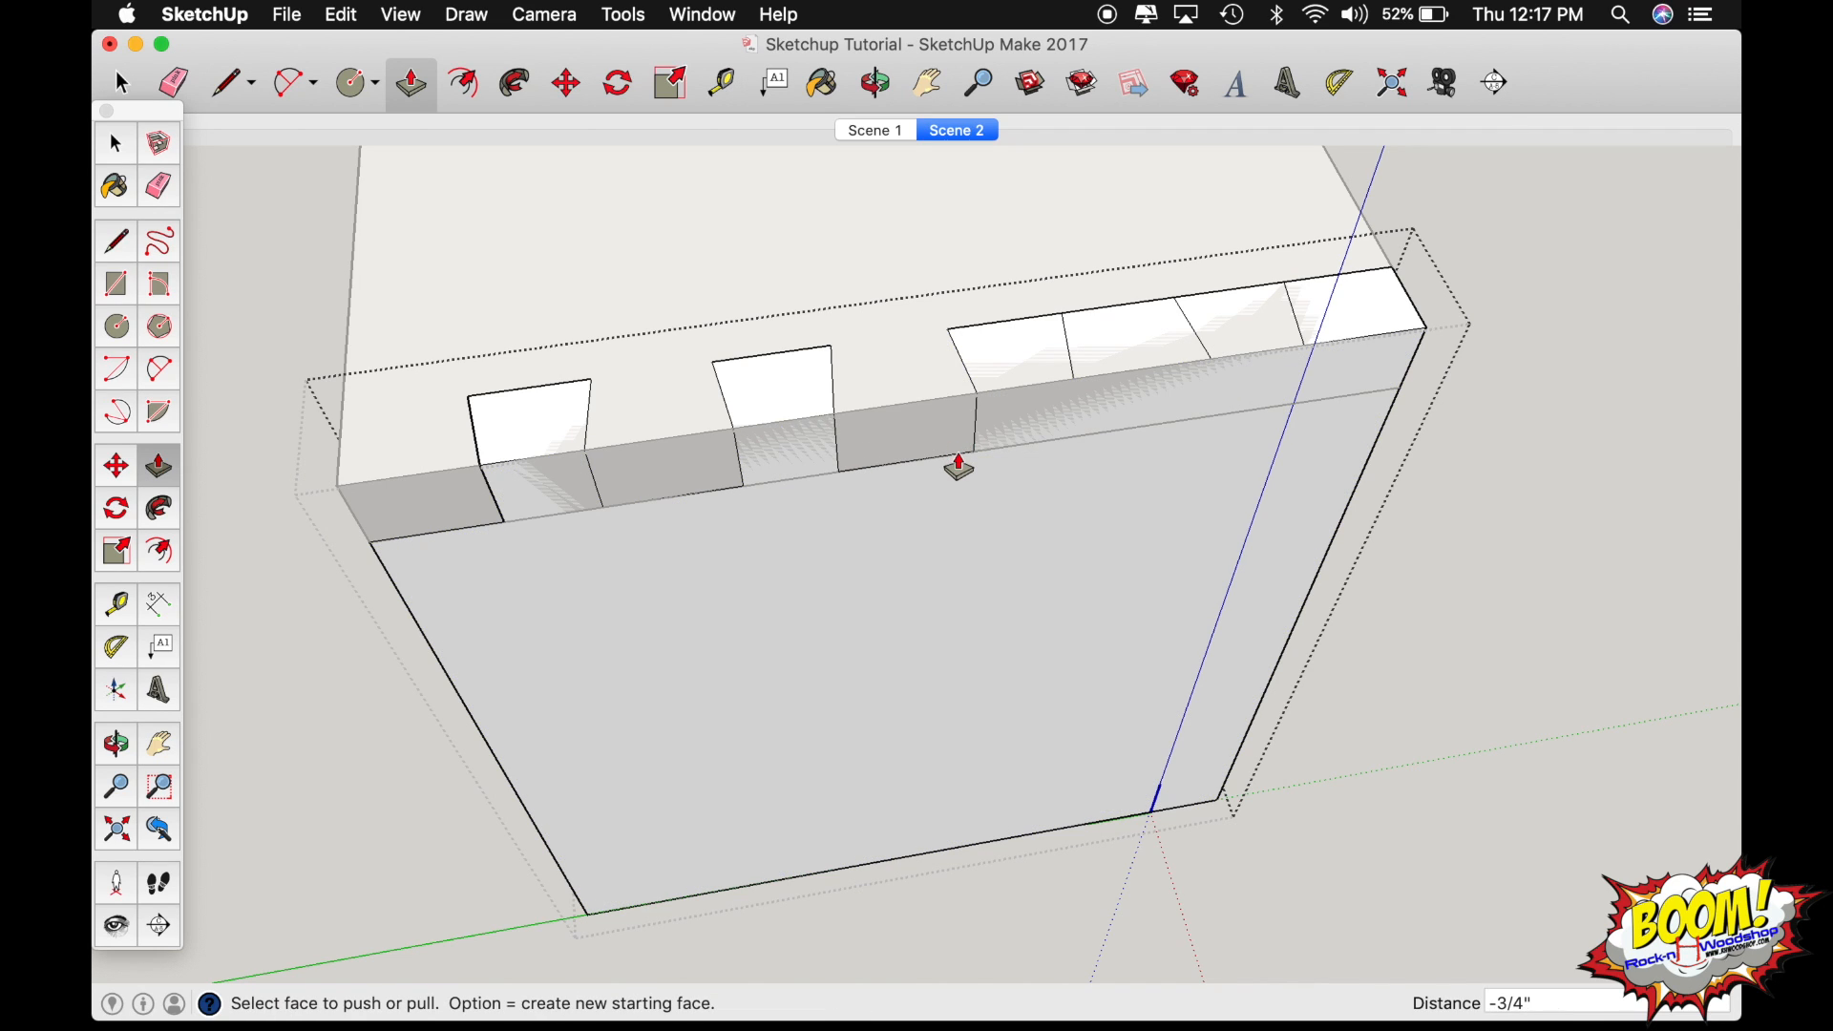
left_click(1129, 364)
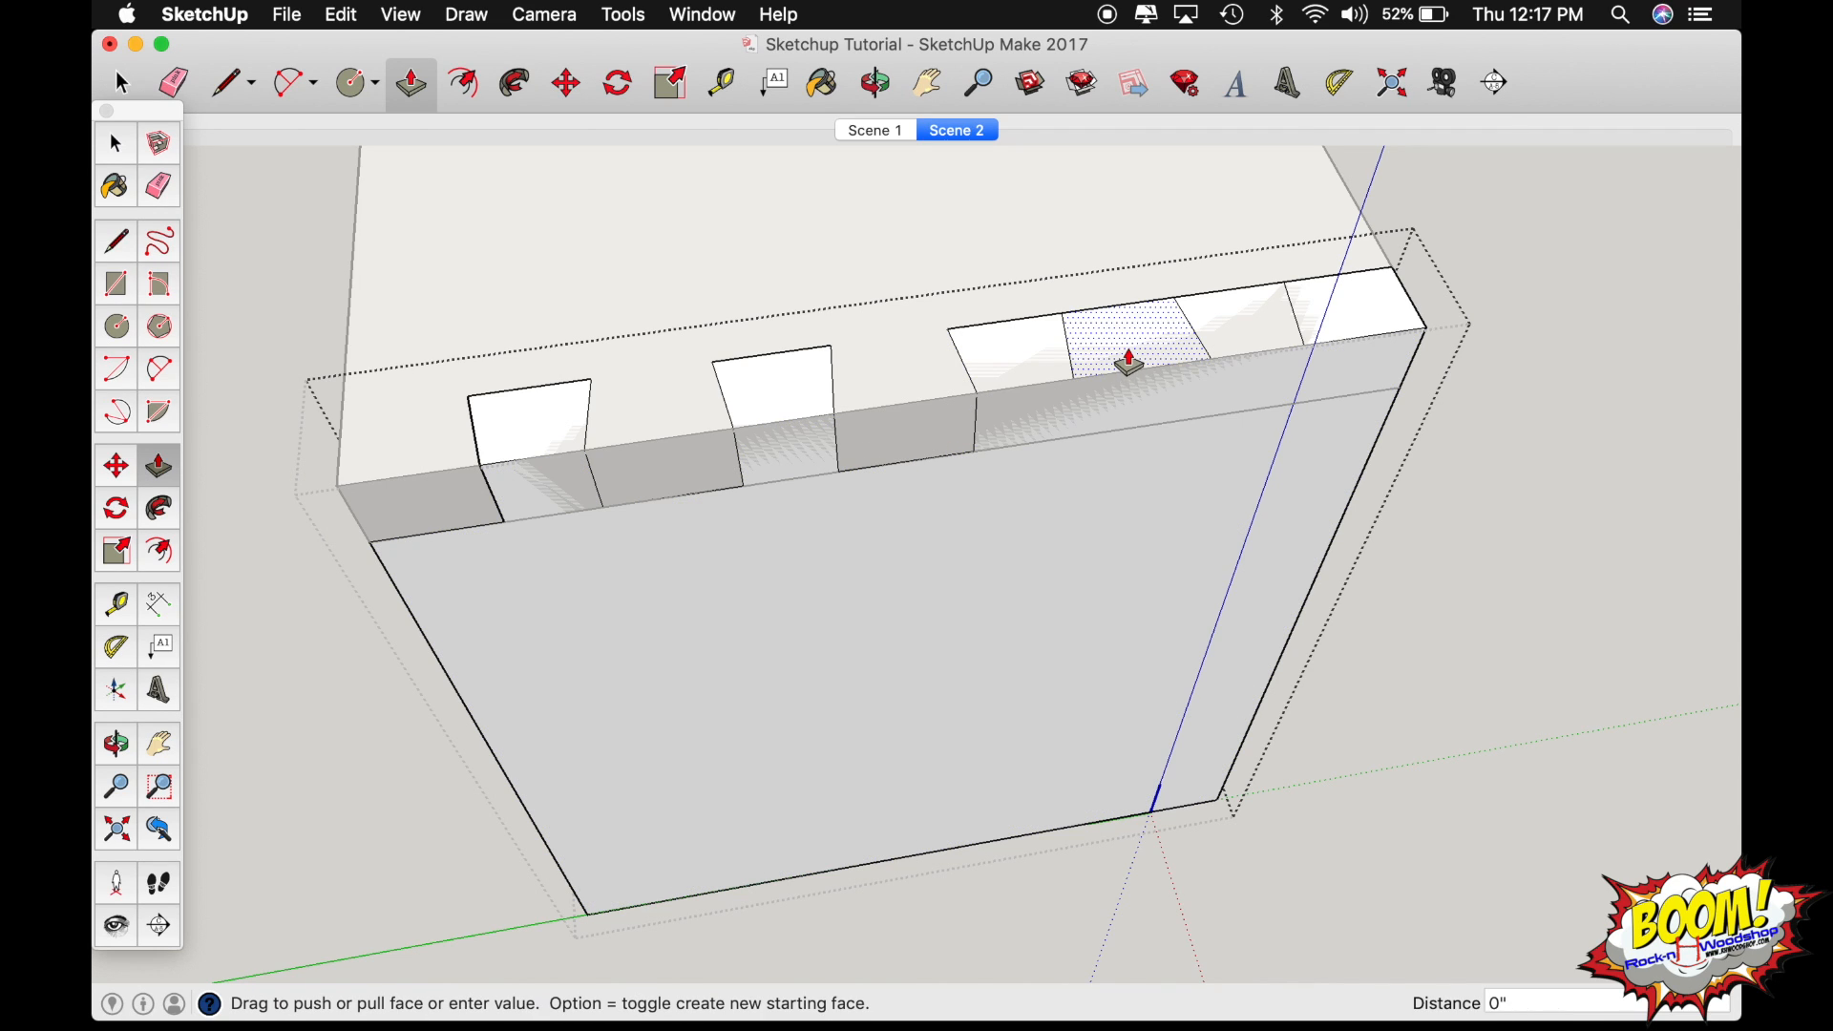
left_click(1177, 430)
left_click(1326, 344)
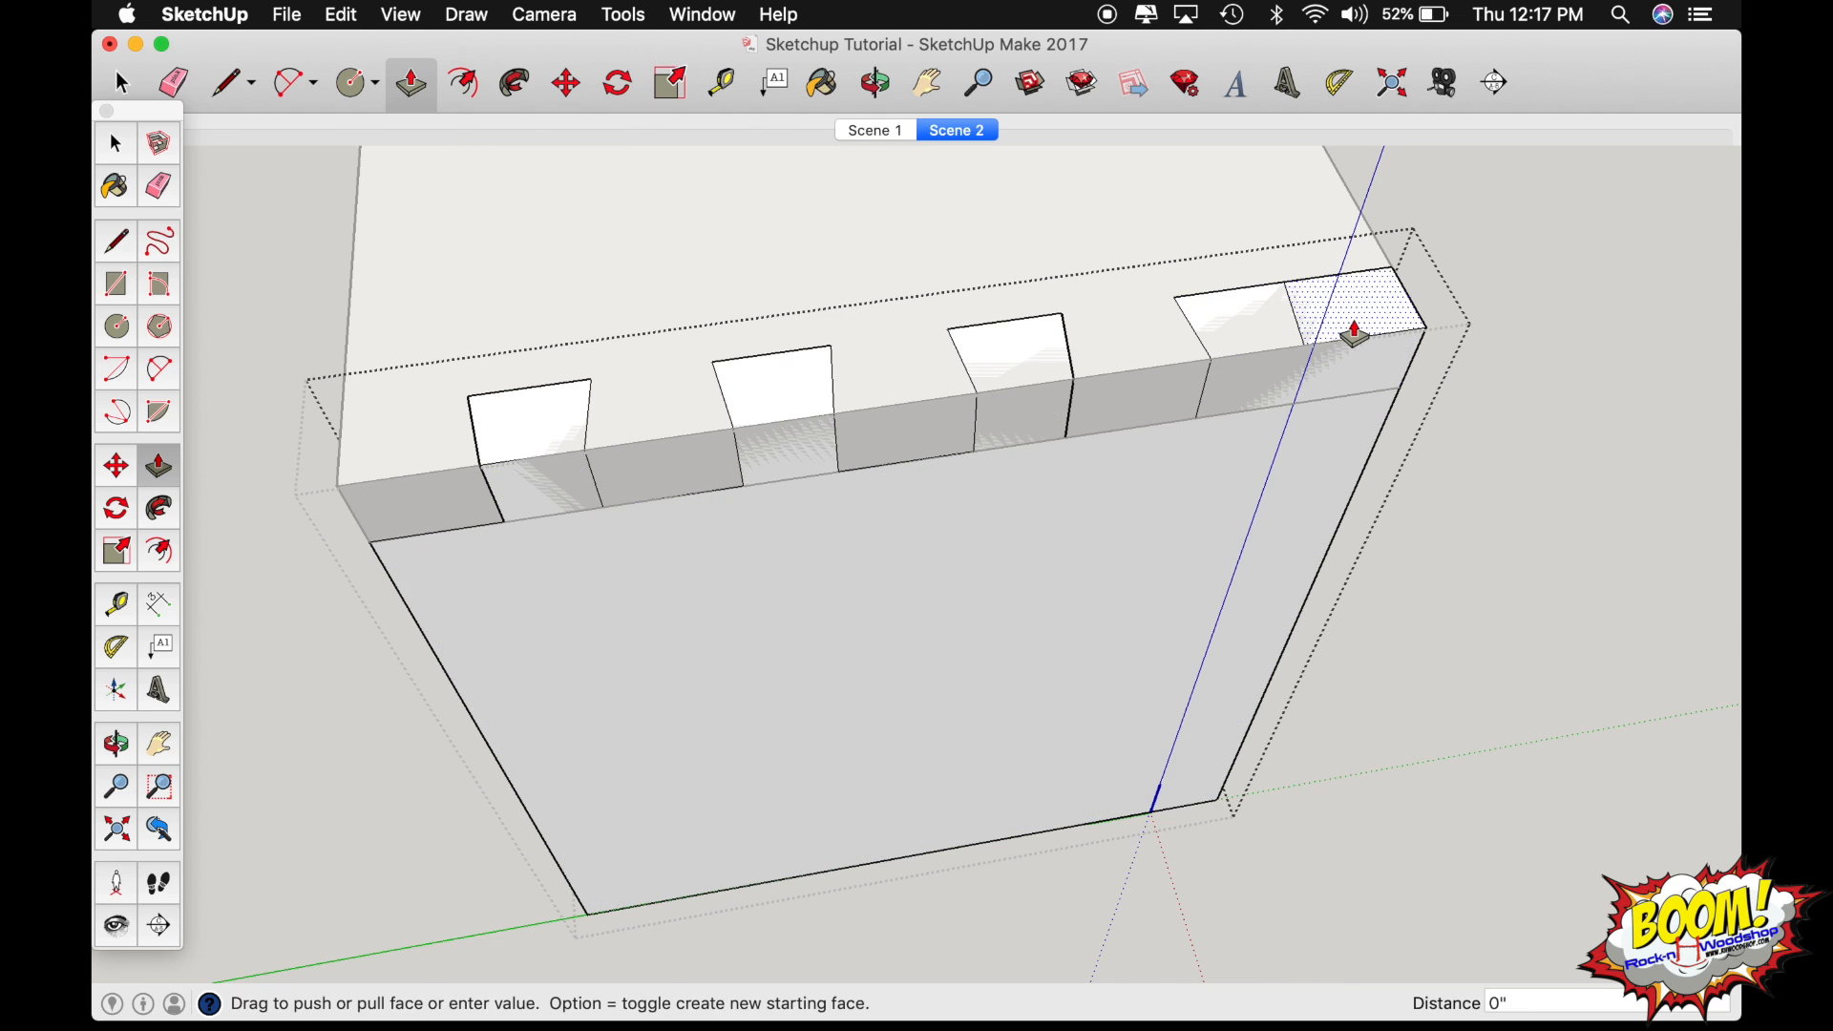
left_click(1356, 399)
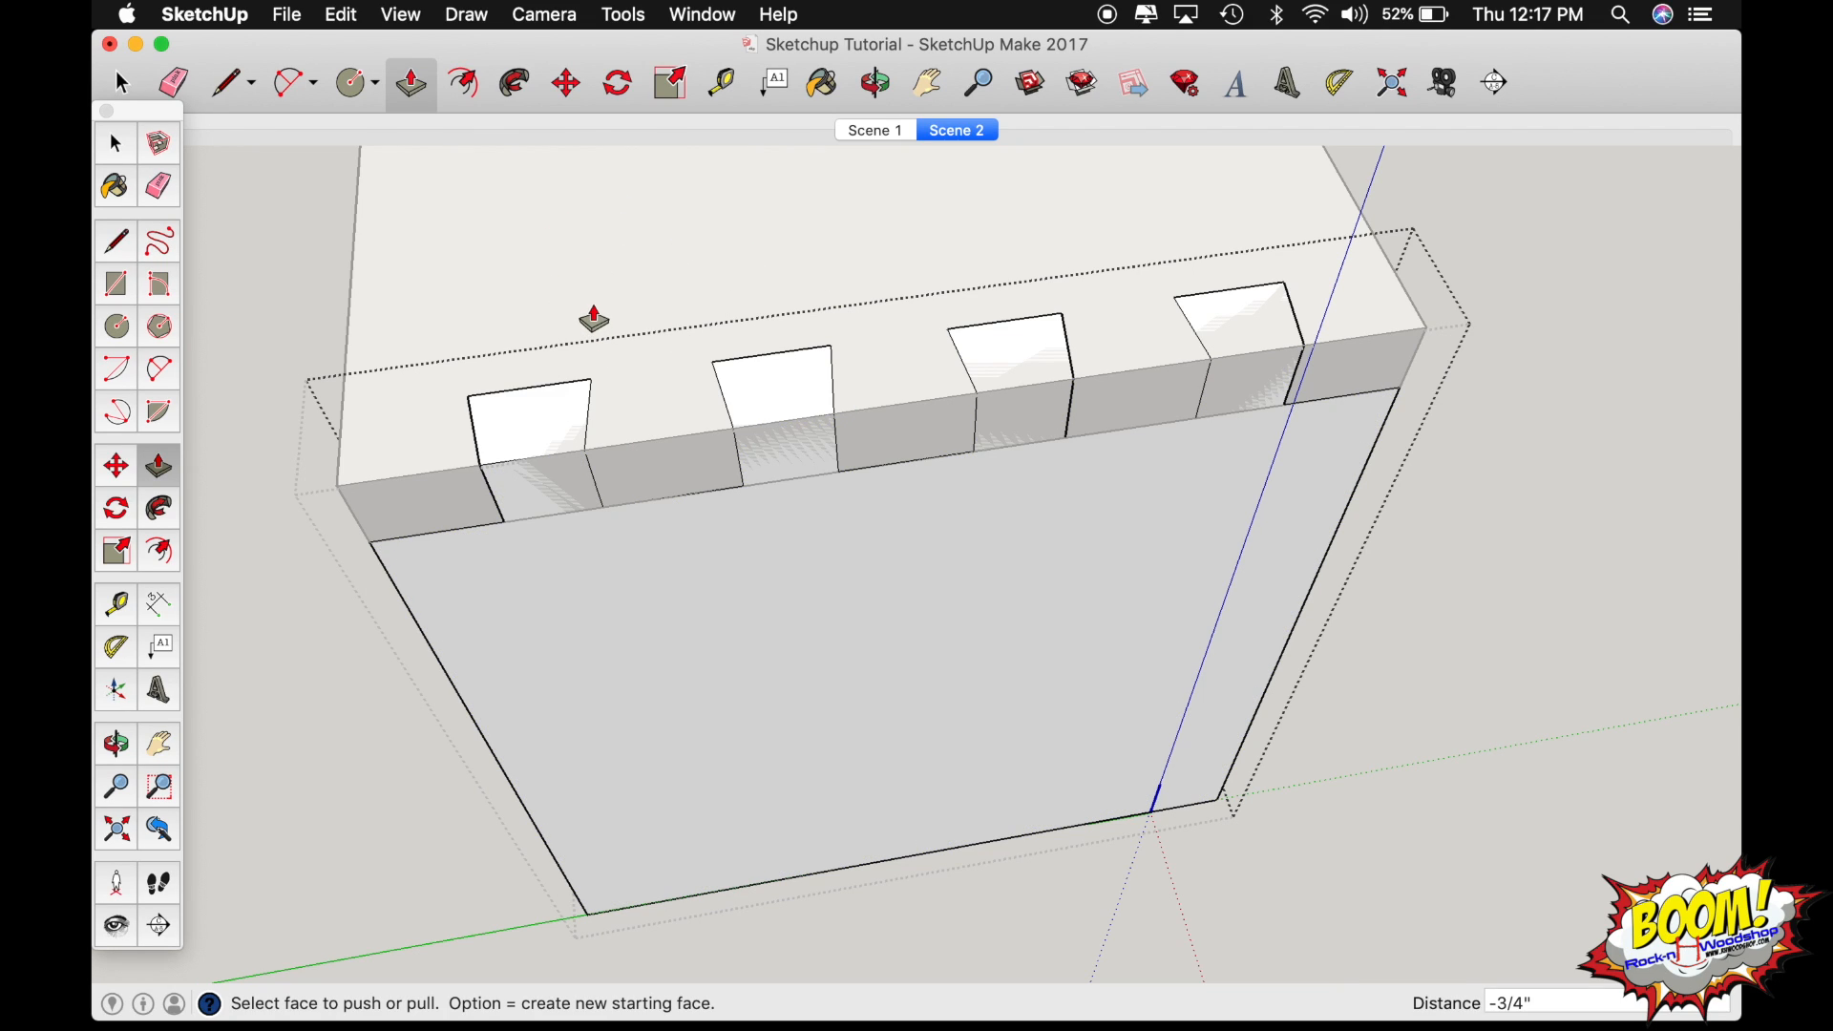
Open the horizontal board for editing and trace the first tail's outline onto its upper face with three lines.
key("space")
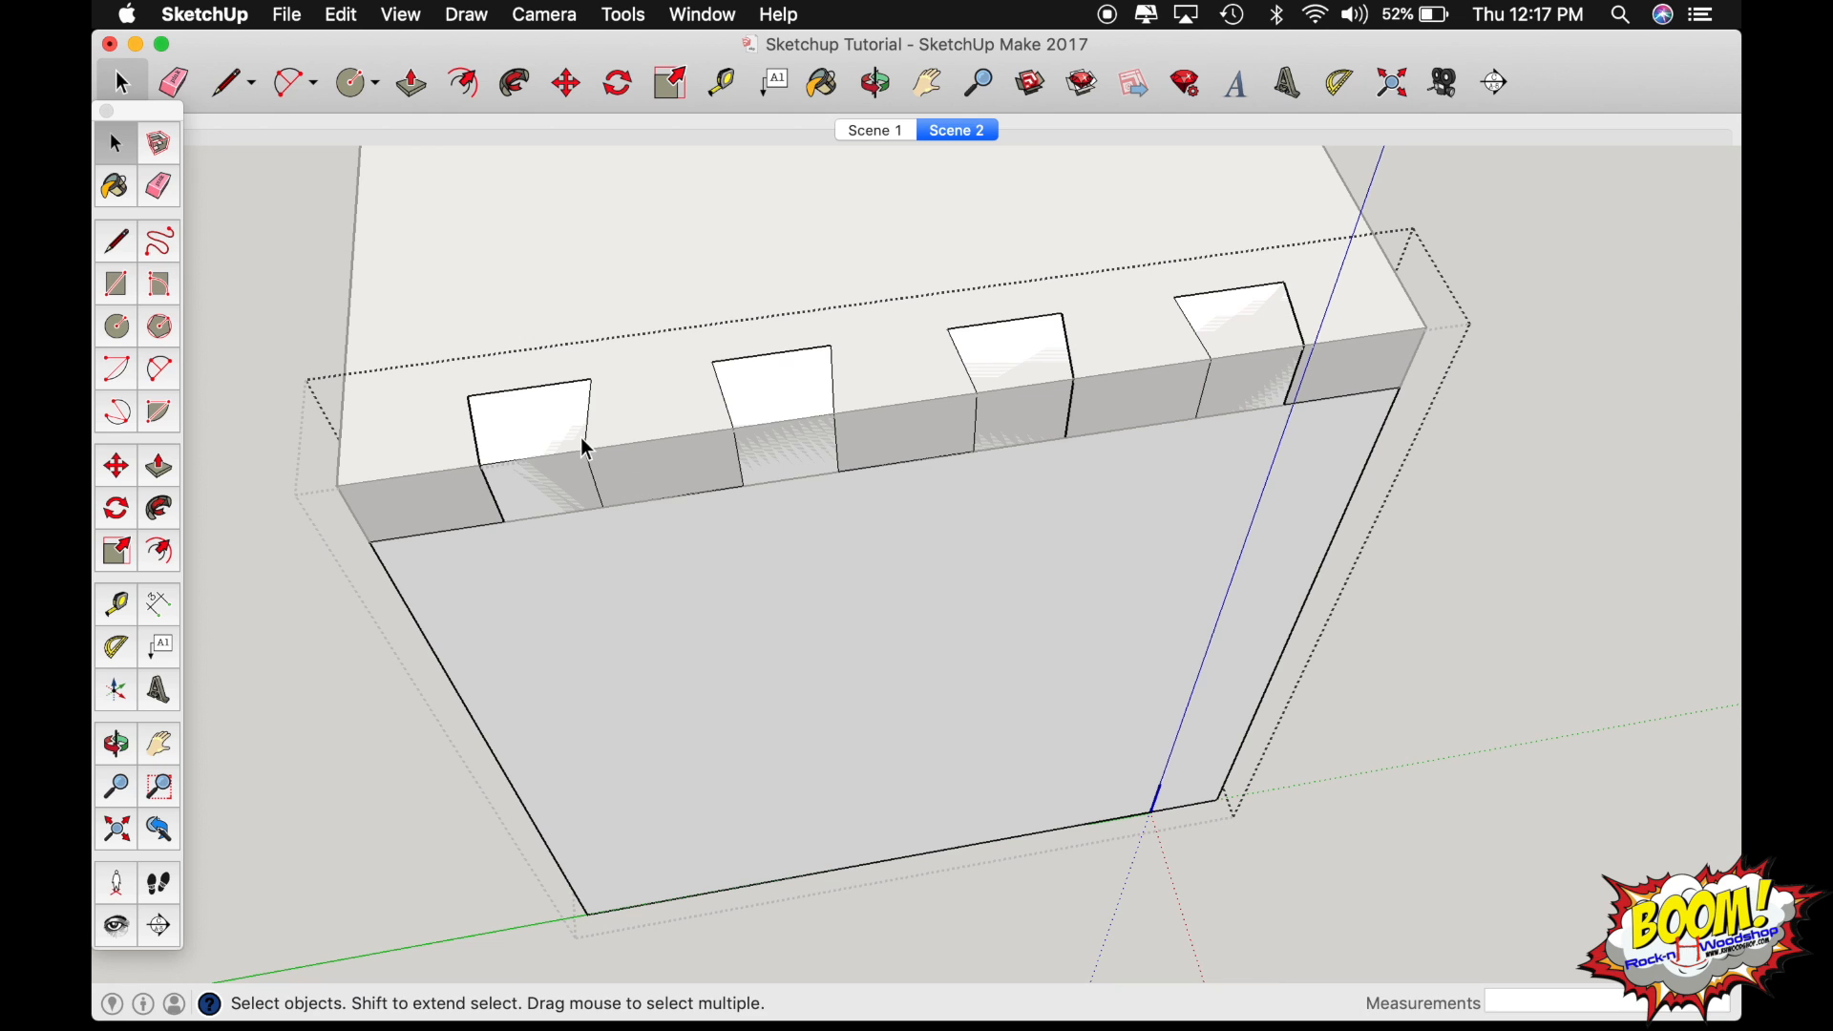
triple_click(503, 304)
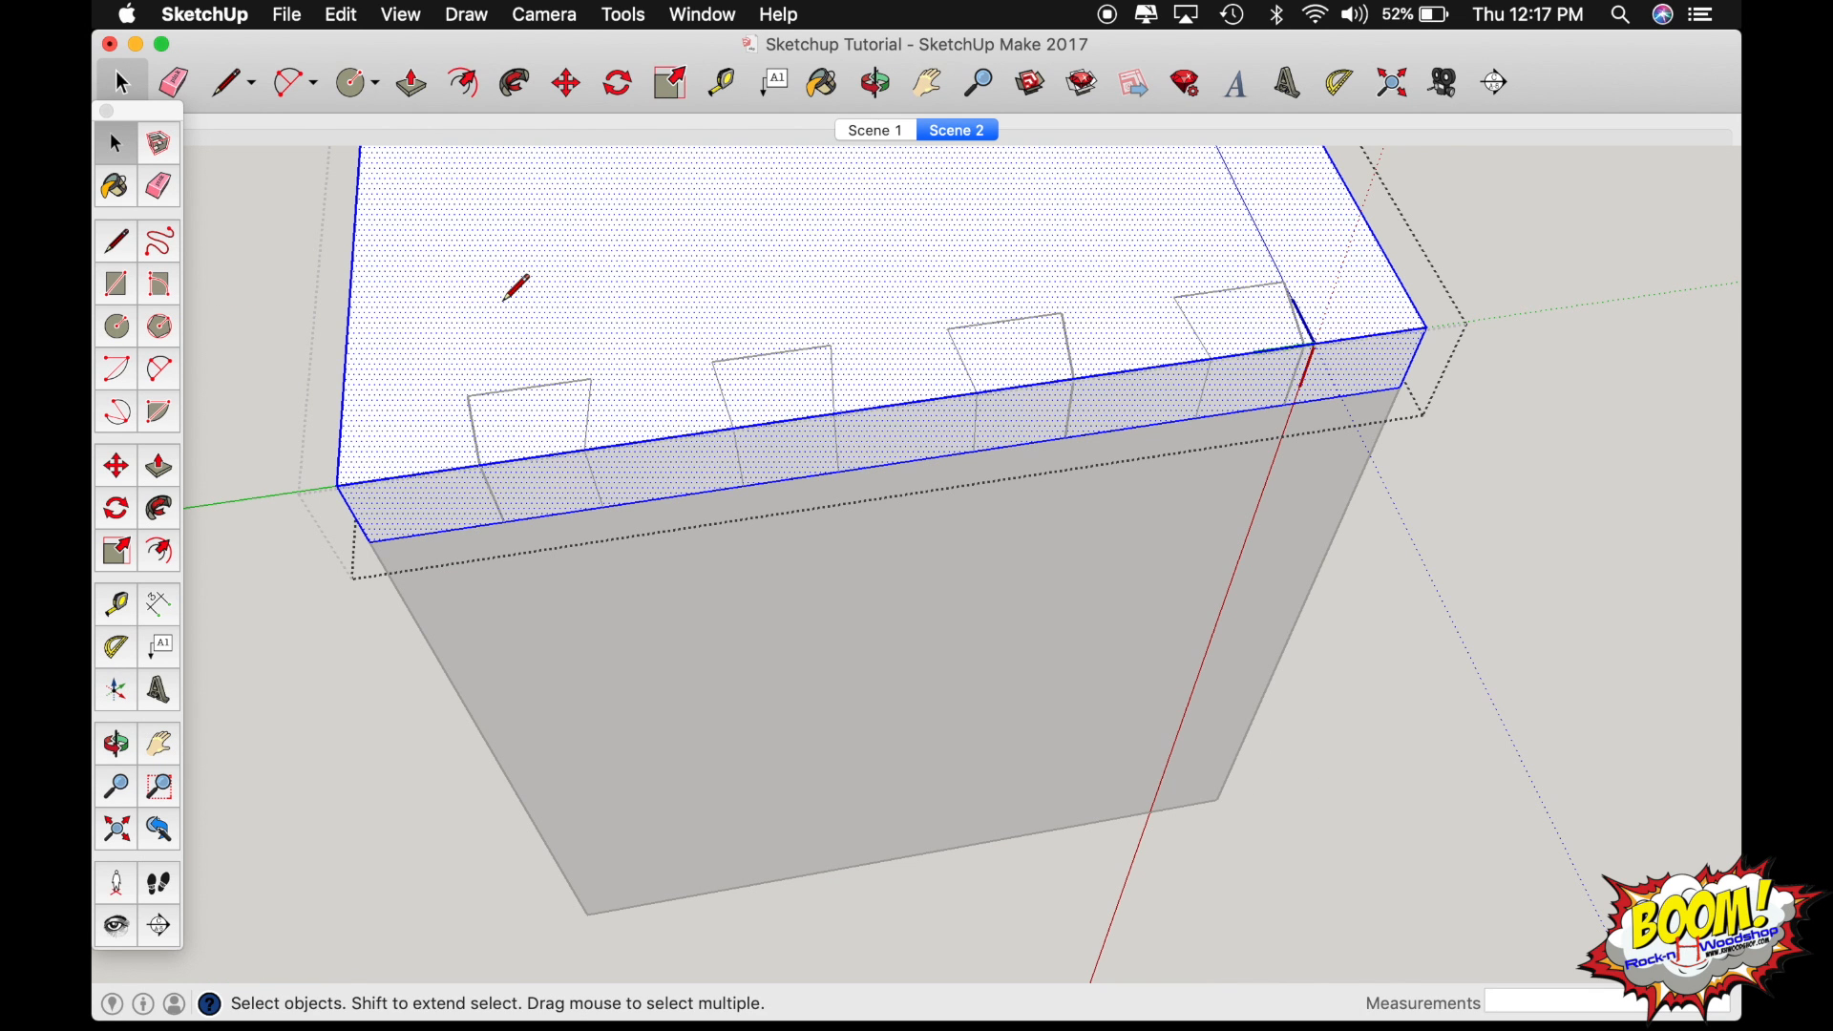
key("l")
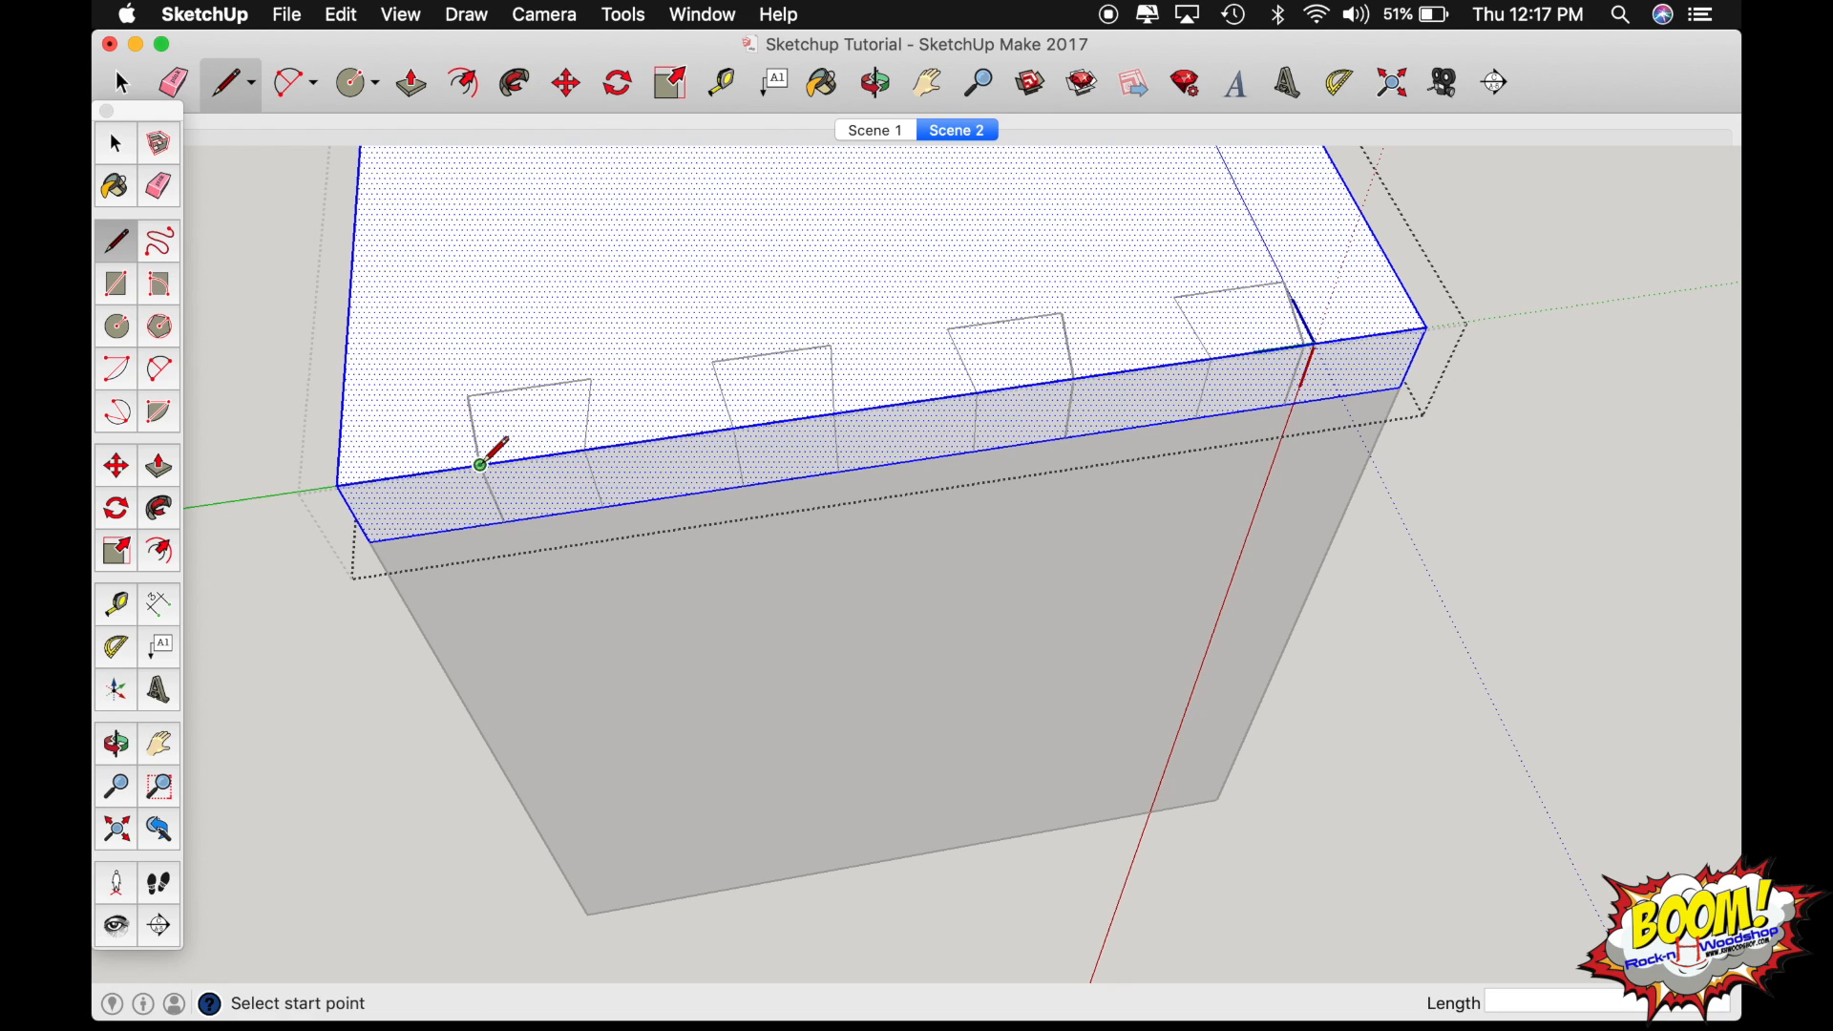
left_click(480, 465)
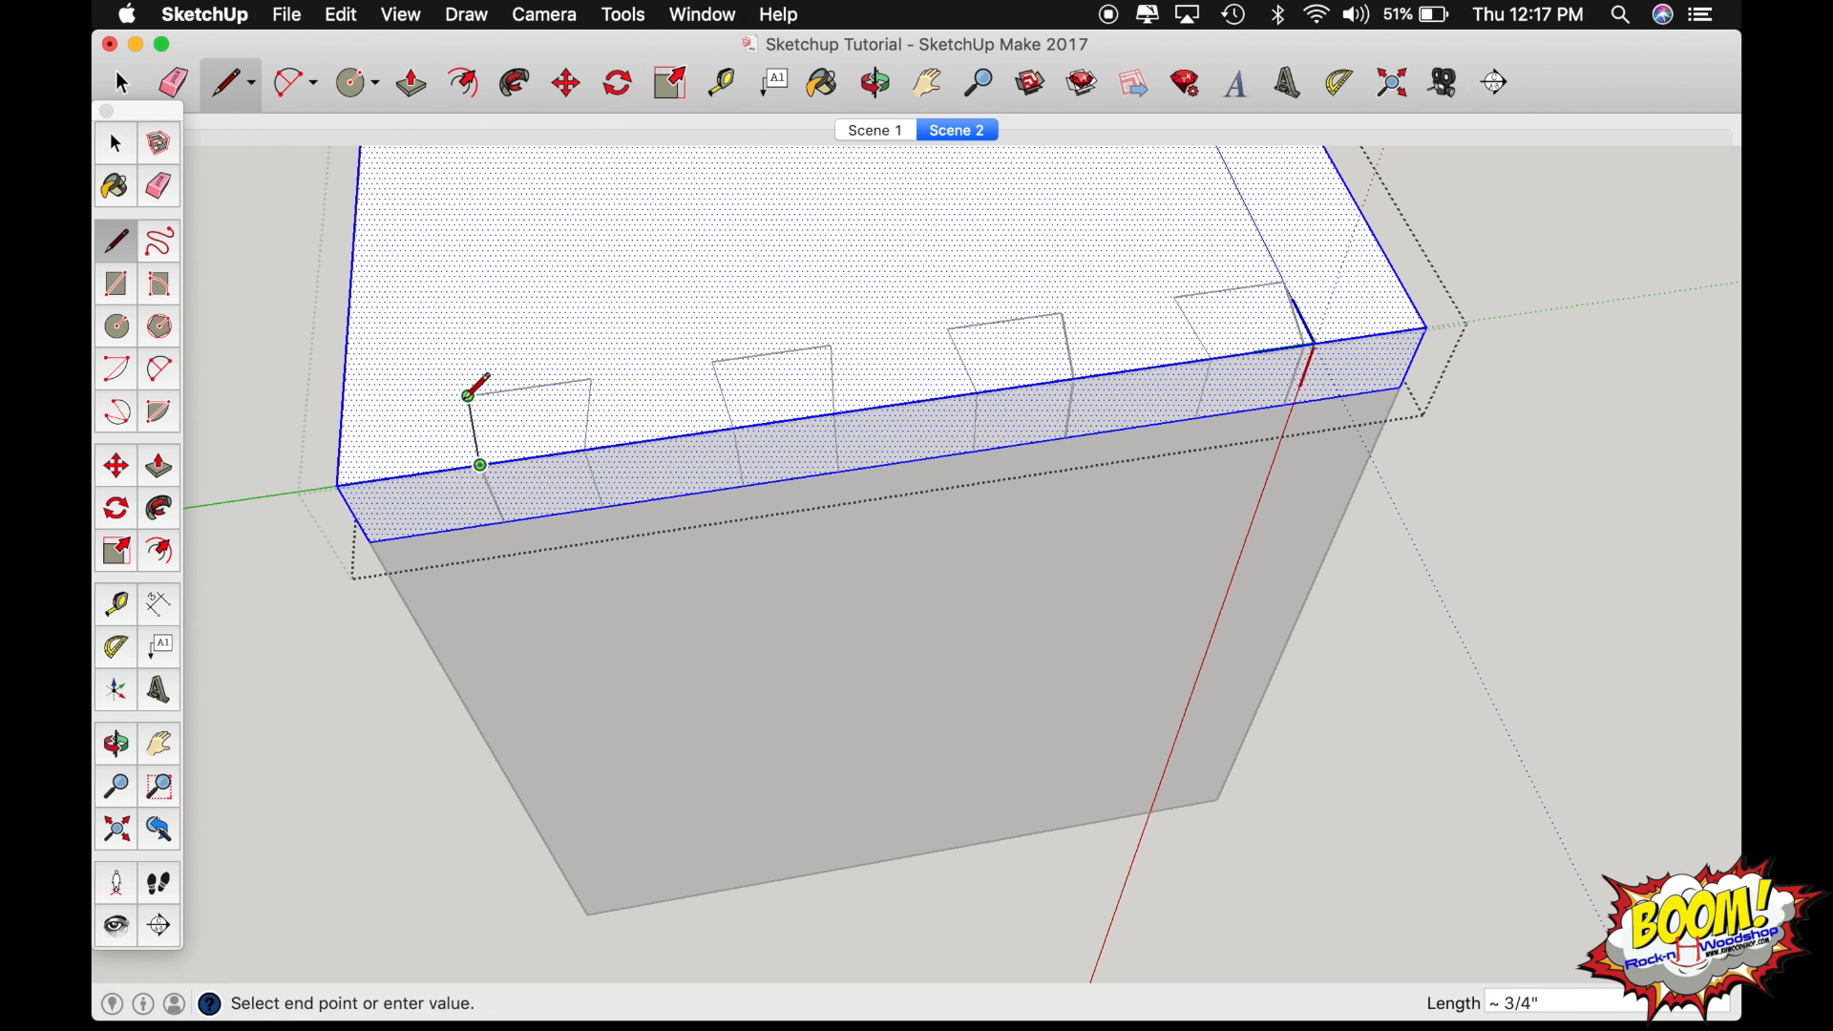
left_click(468, 394)
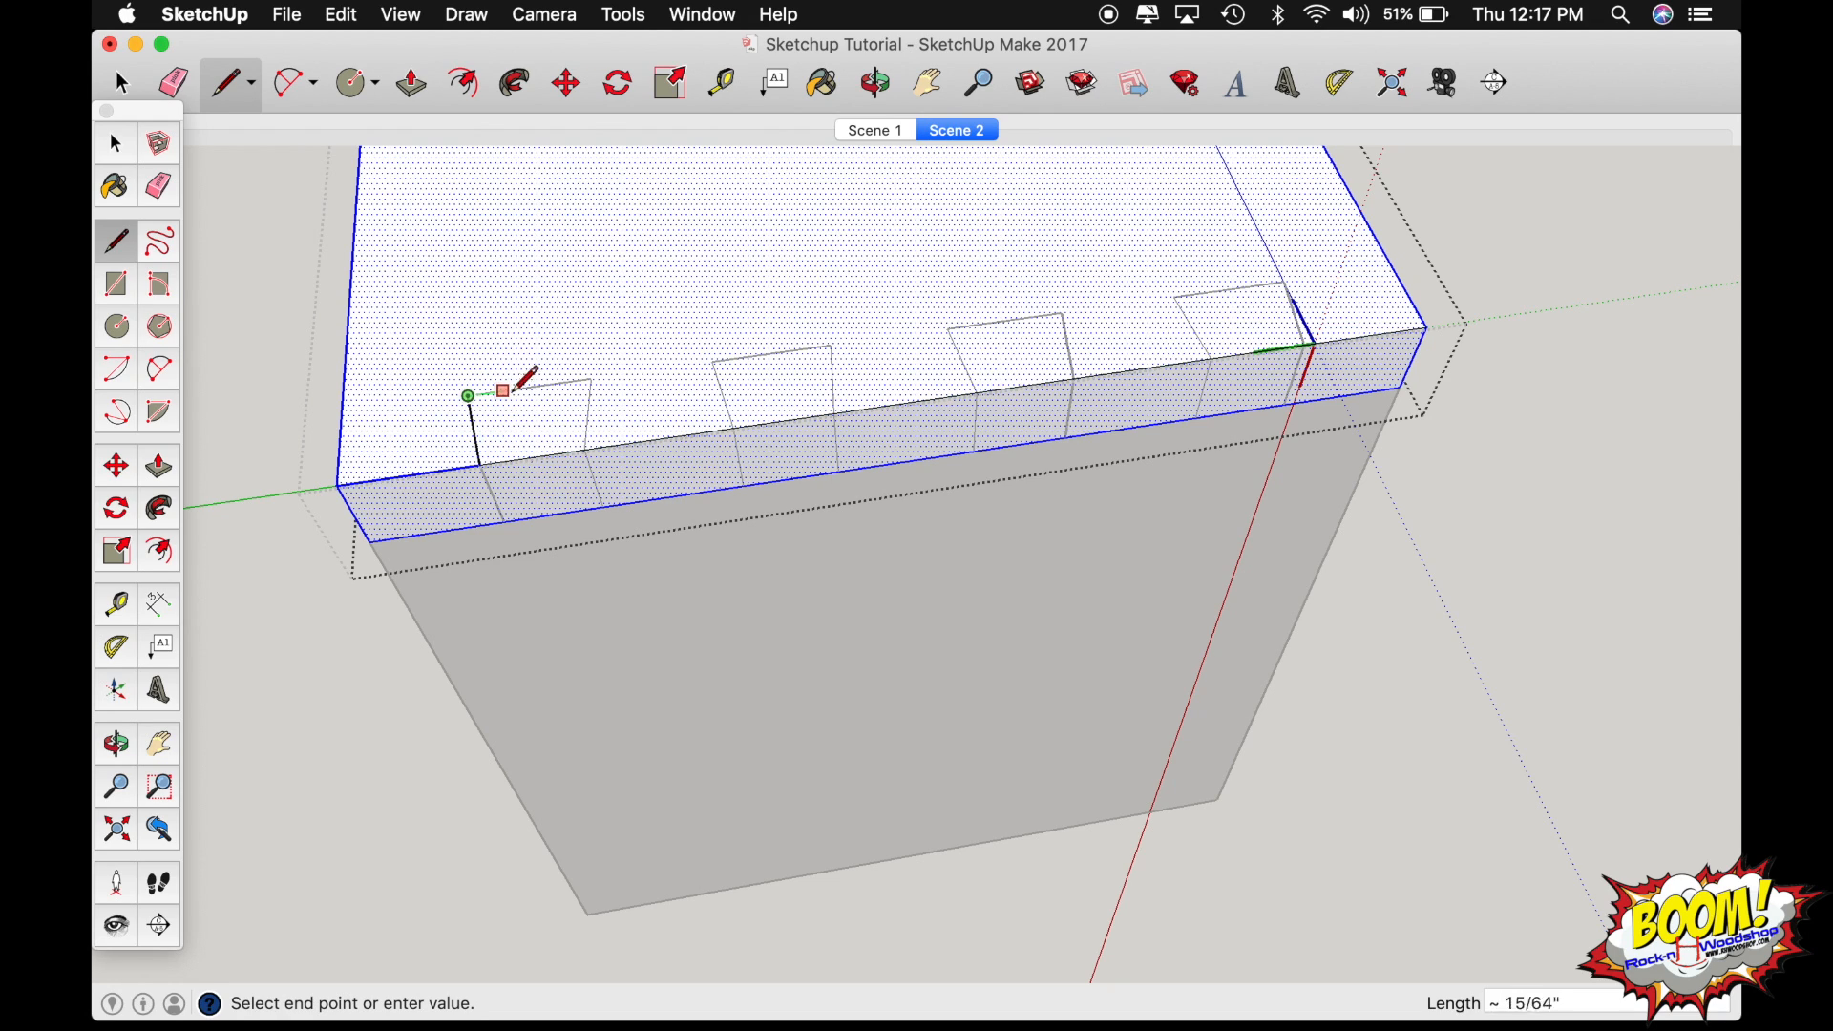
left_click(593, 379)
left_click(584, 448)
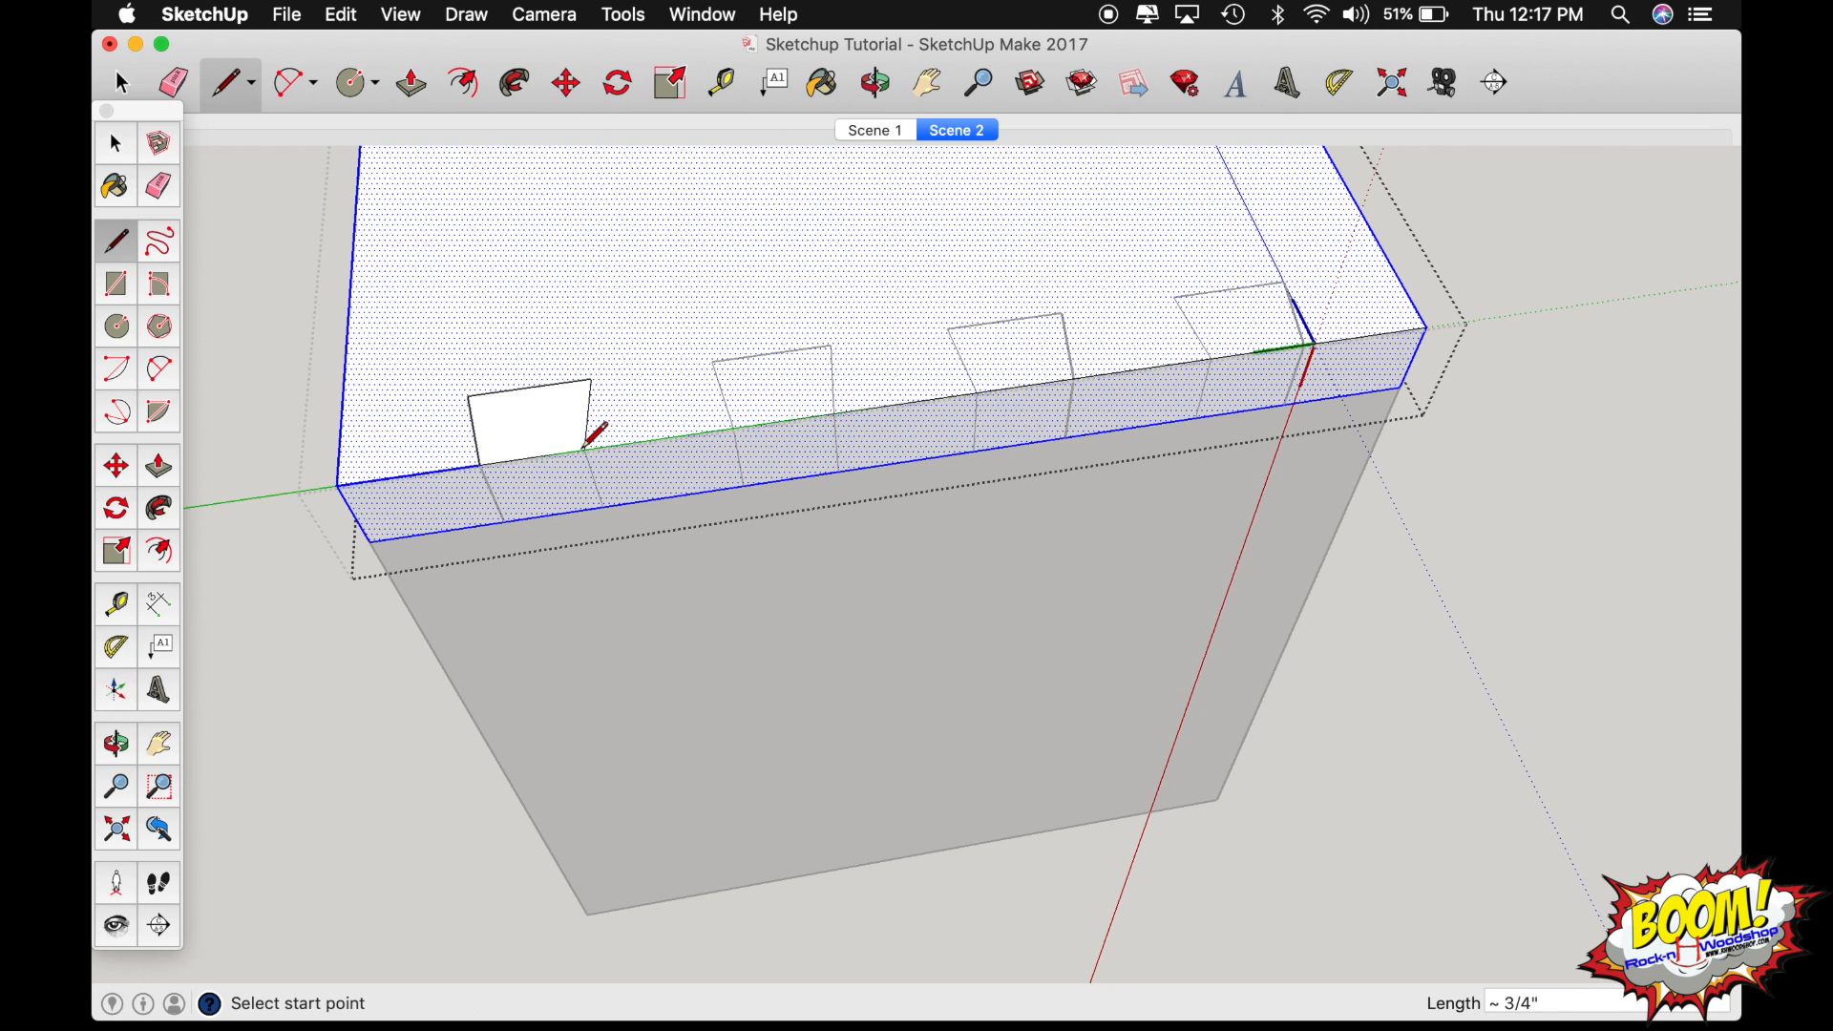
Copy the three traced tail lines 2" along the board edge to the second tail and repeat them as an x3 array.
key("space")
left_click(588, 429)
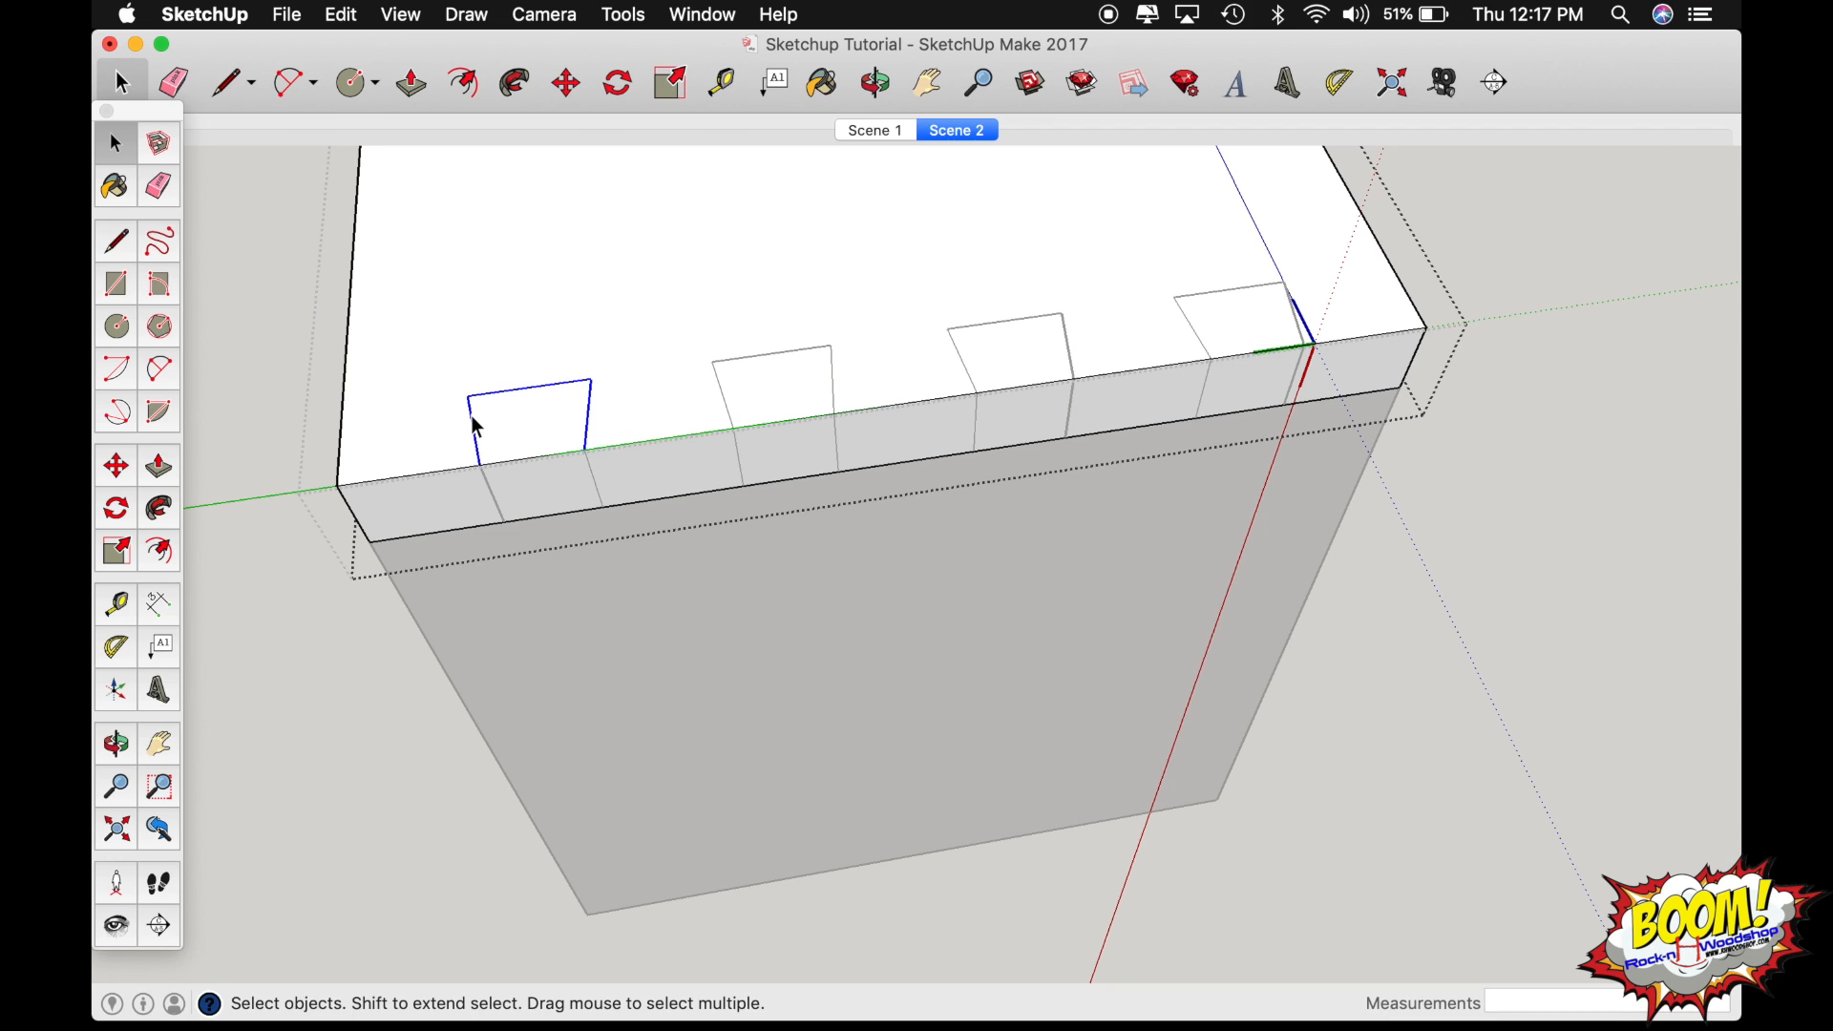
key("m")
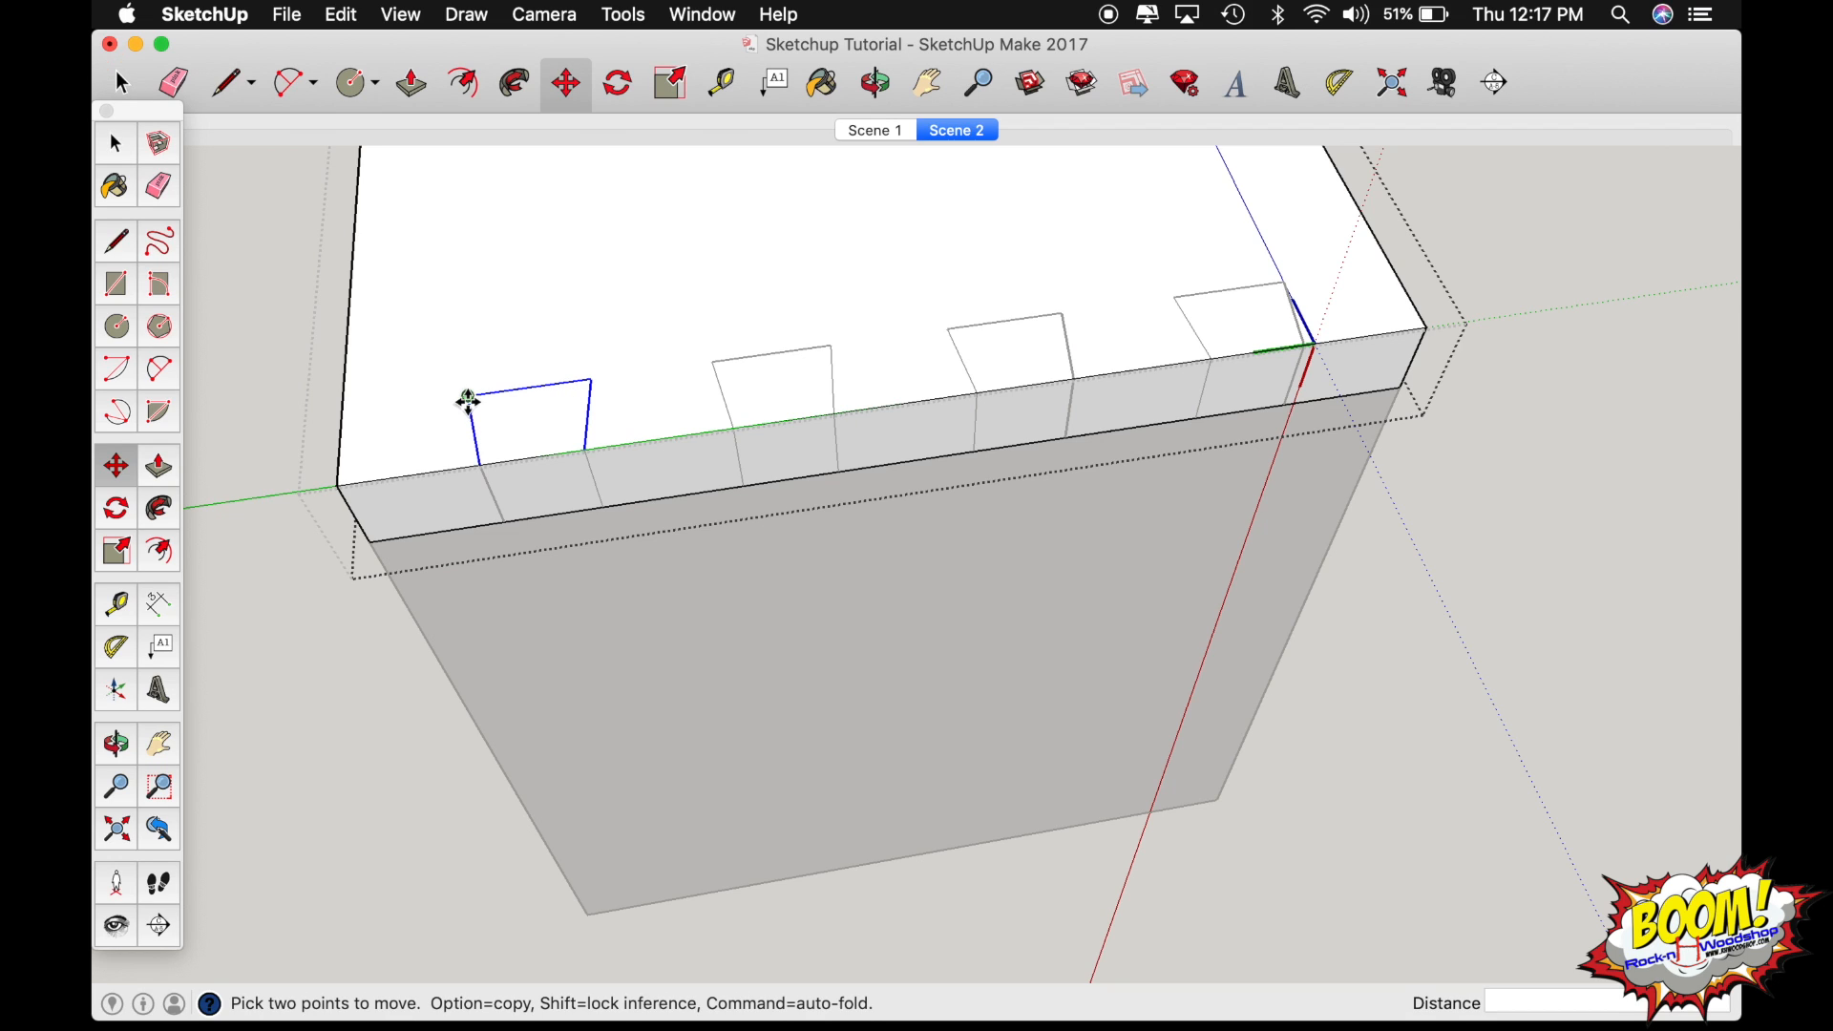
key("alt")
left_click(468, 396)
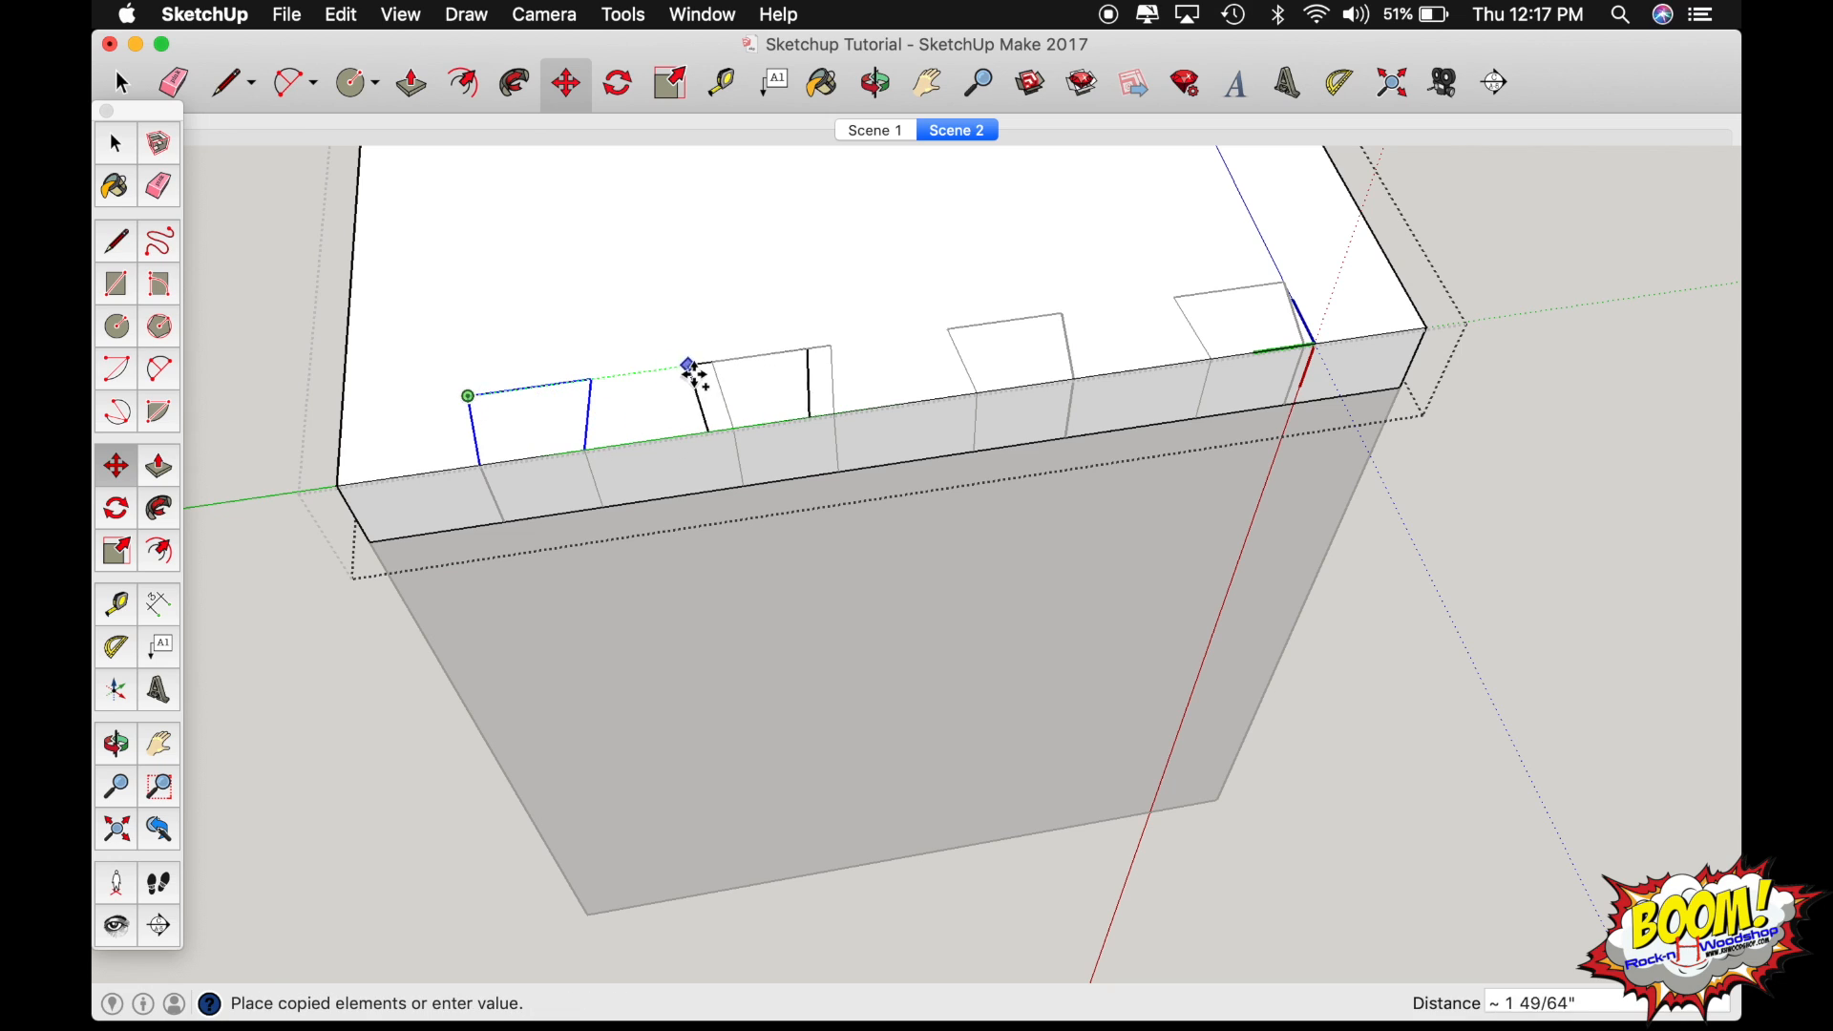
left_click(718, 370)
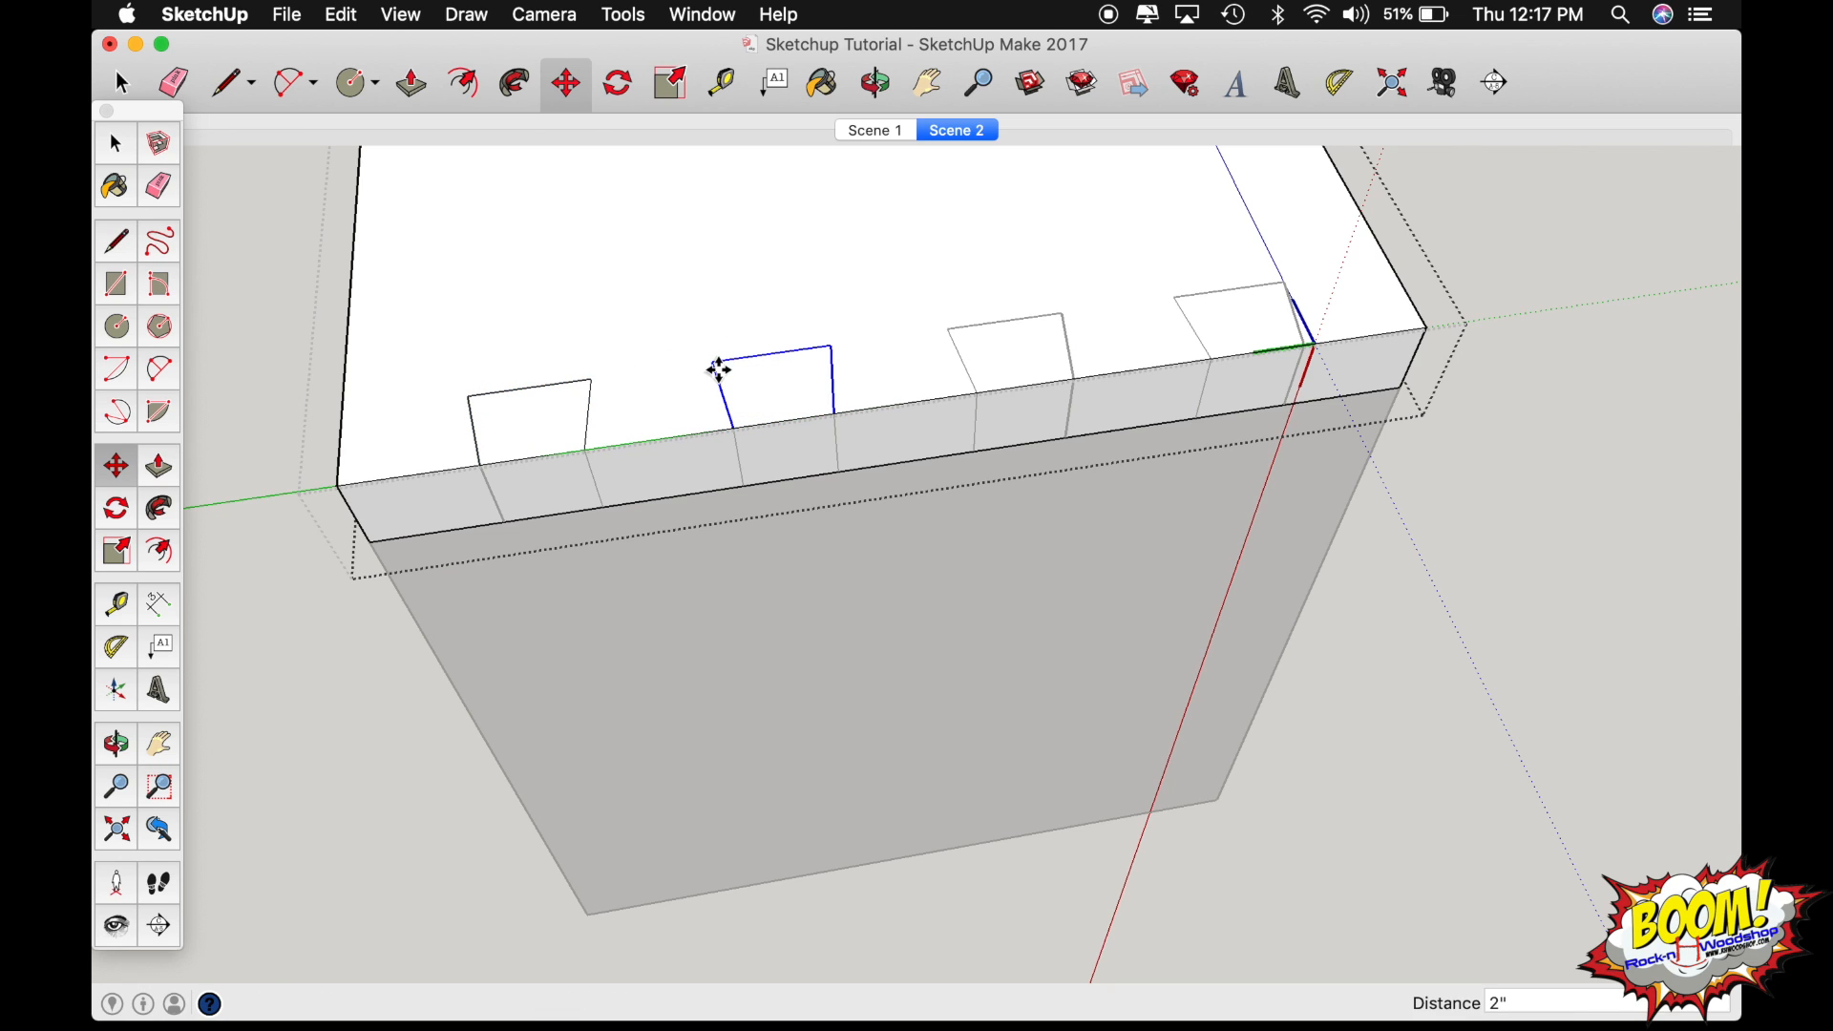
type("x3")
key("Return")
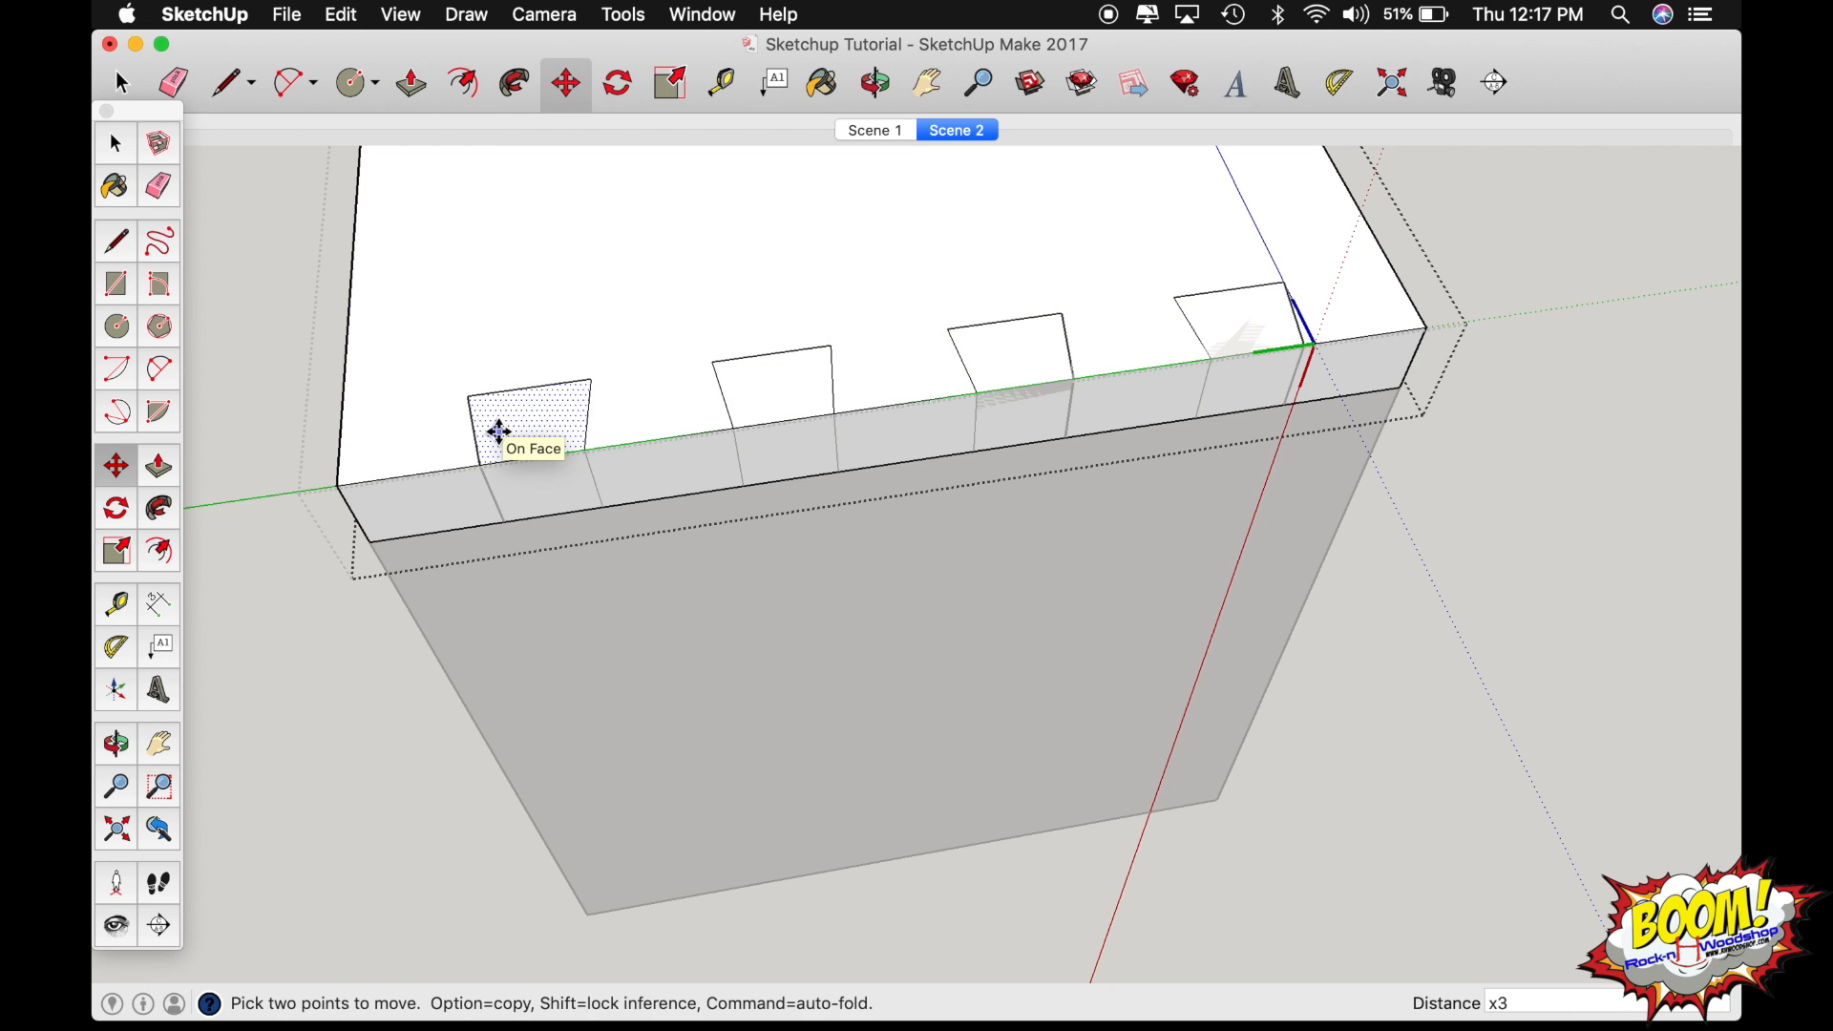
Push the four traced tail faces 3/4" through the horizontal board to cut the sockets, and finish editing the board.
key("p")
left_click_drag(539, 445, 594, 520)
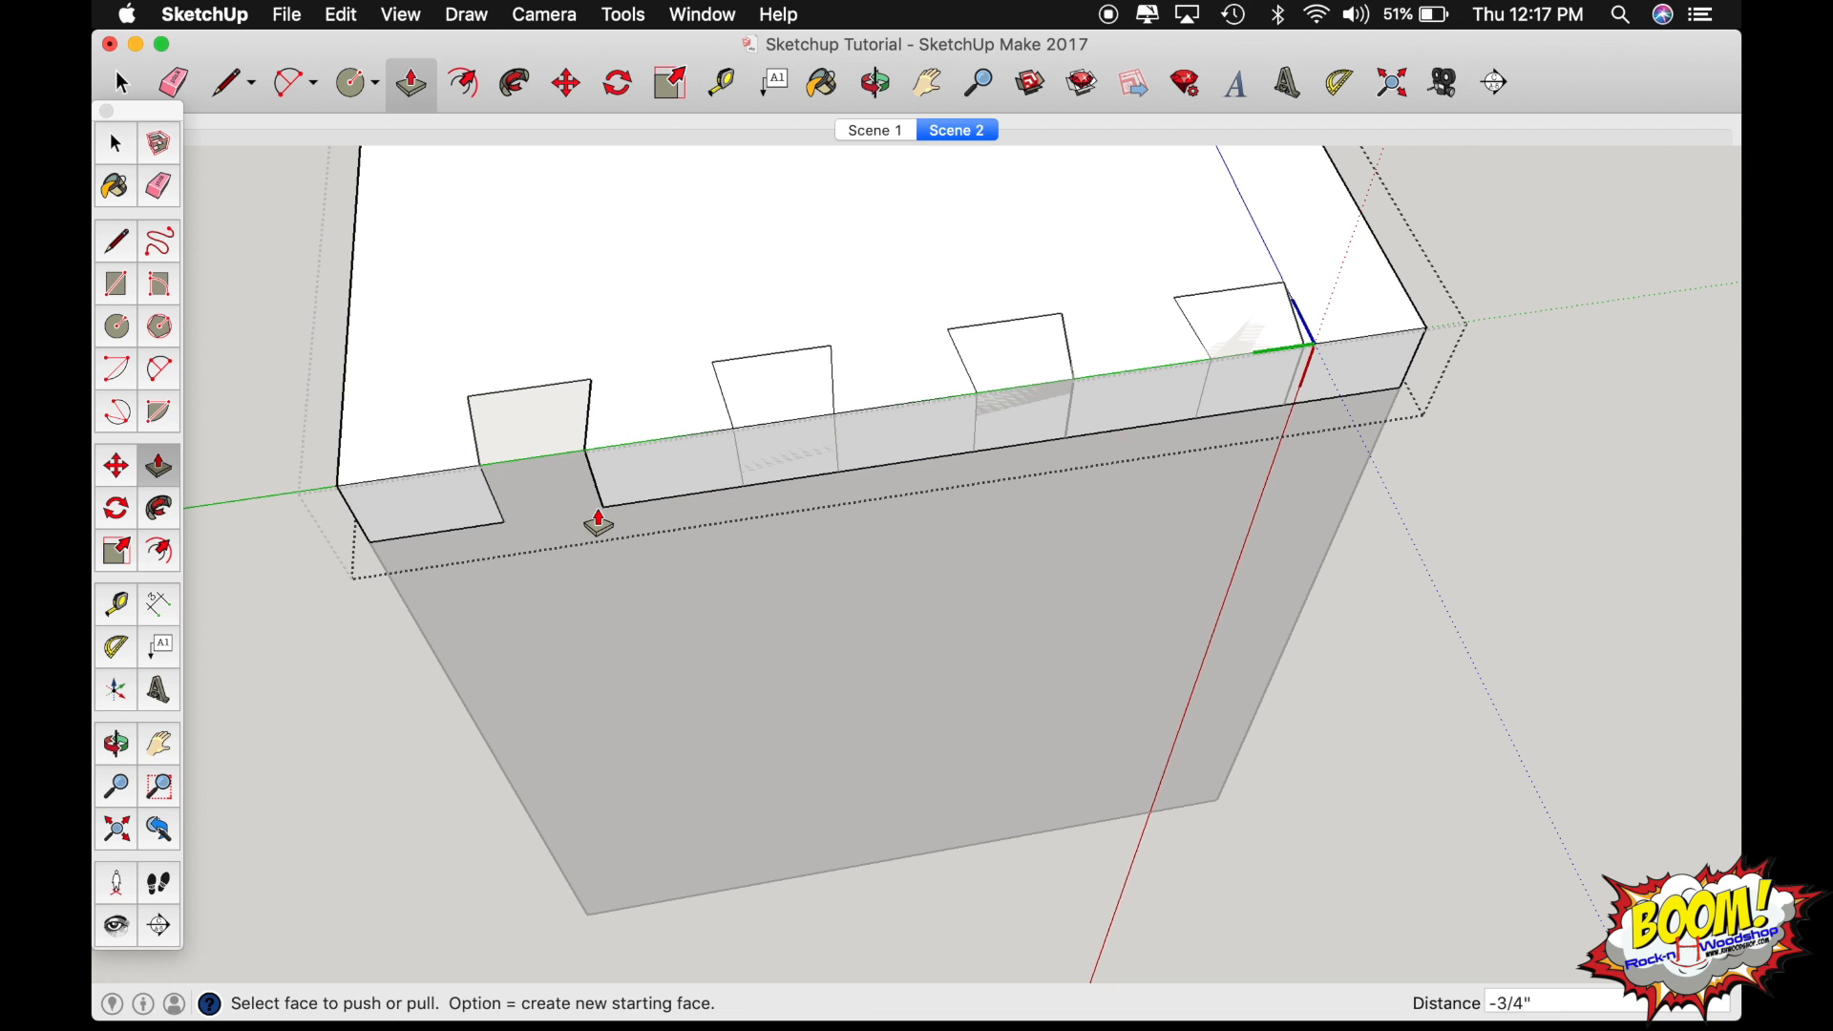
left_click_drag(815, 397, 839, 479)
left_click_drag(1032, 389, 1076, 446)
left_click_drag(1216, 360, 1142, 320)
key("o")
key("space")
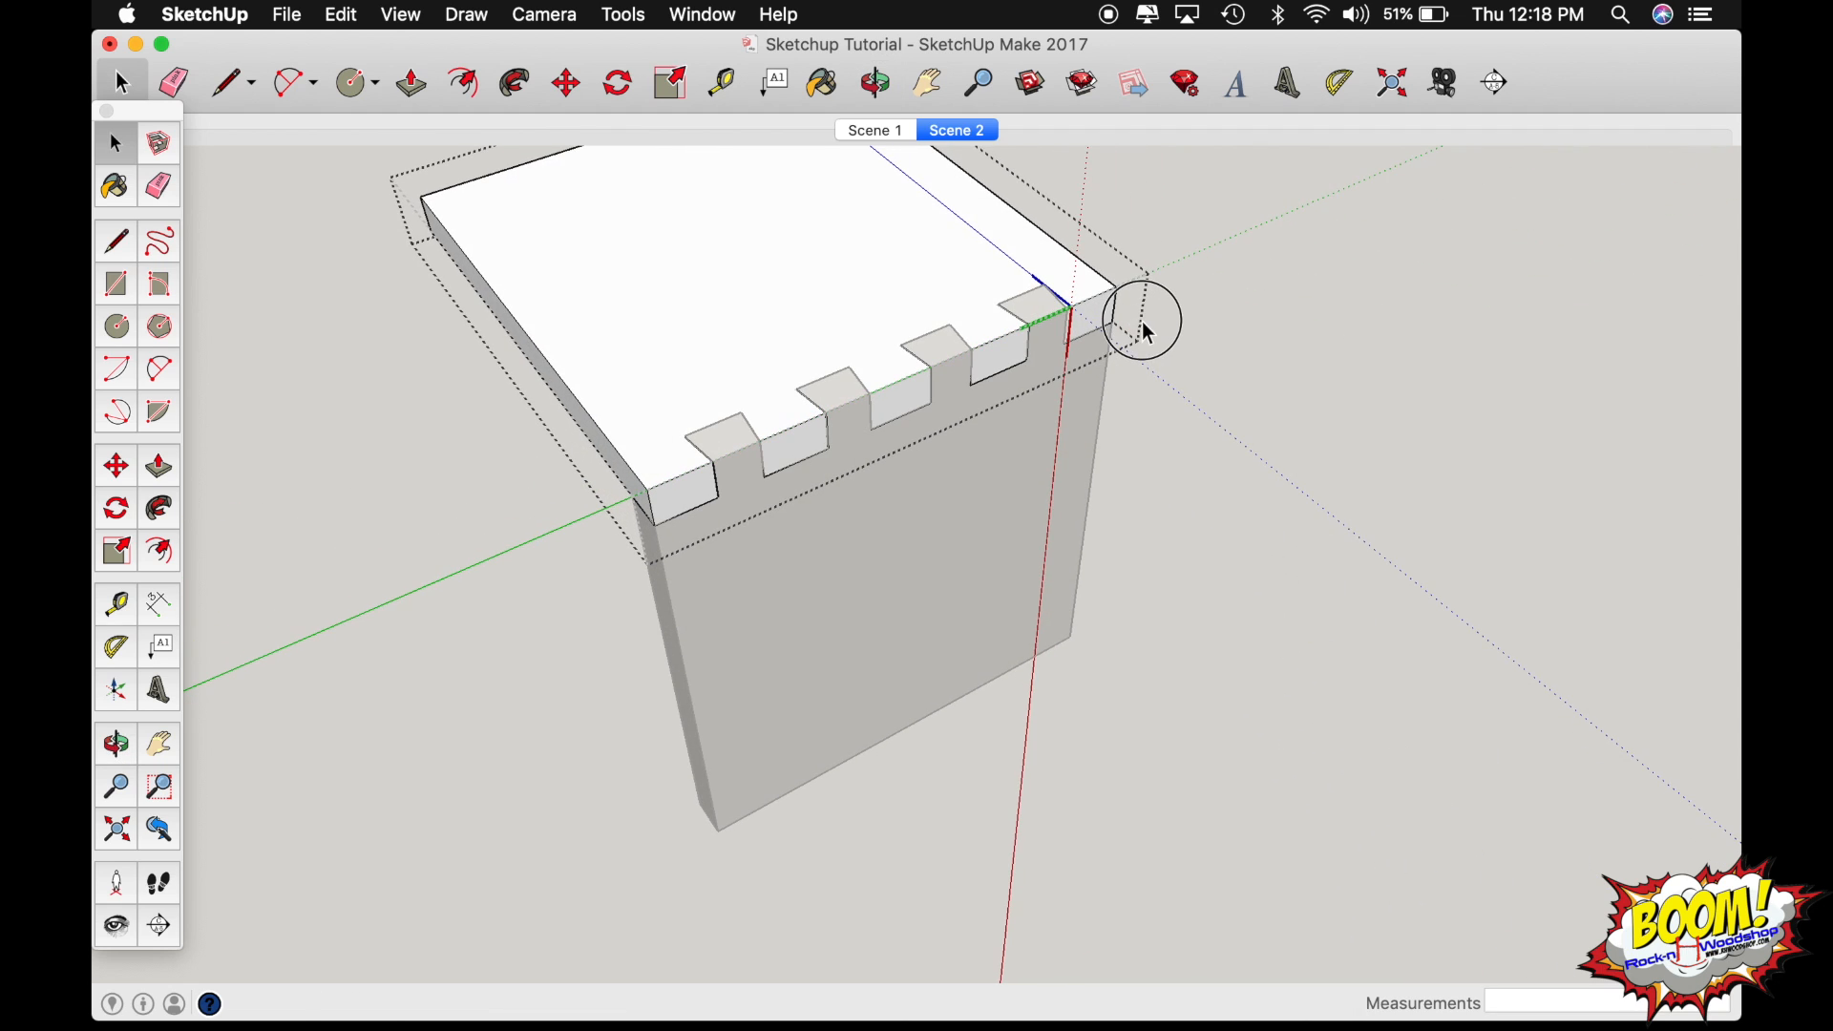
left_click(1289, 353)
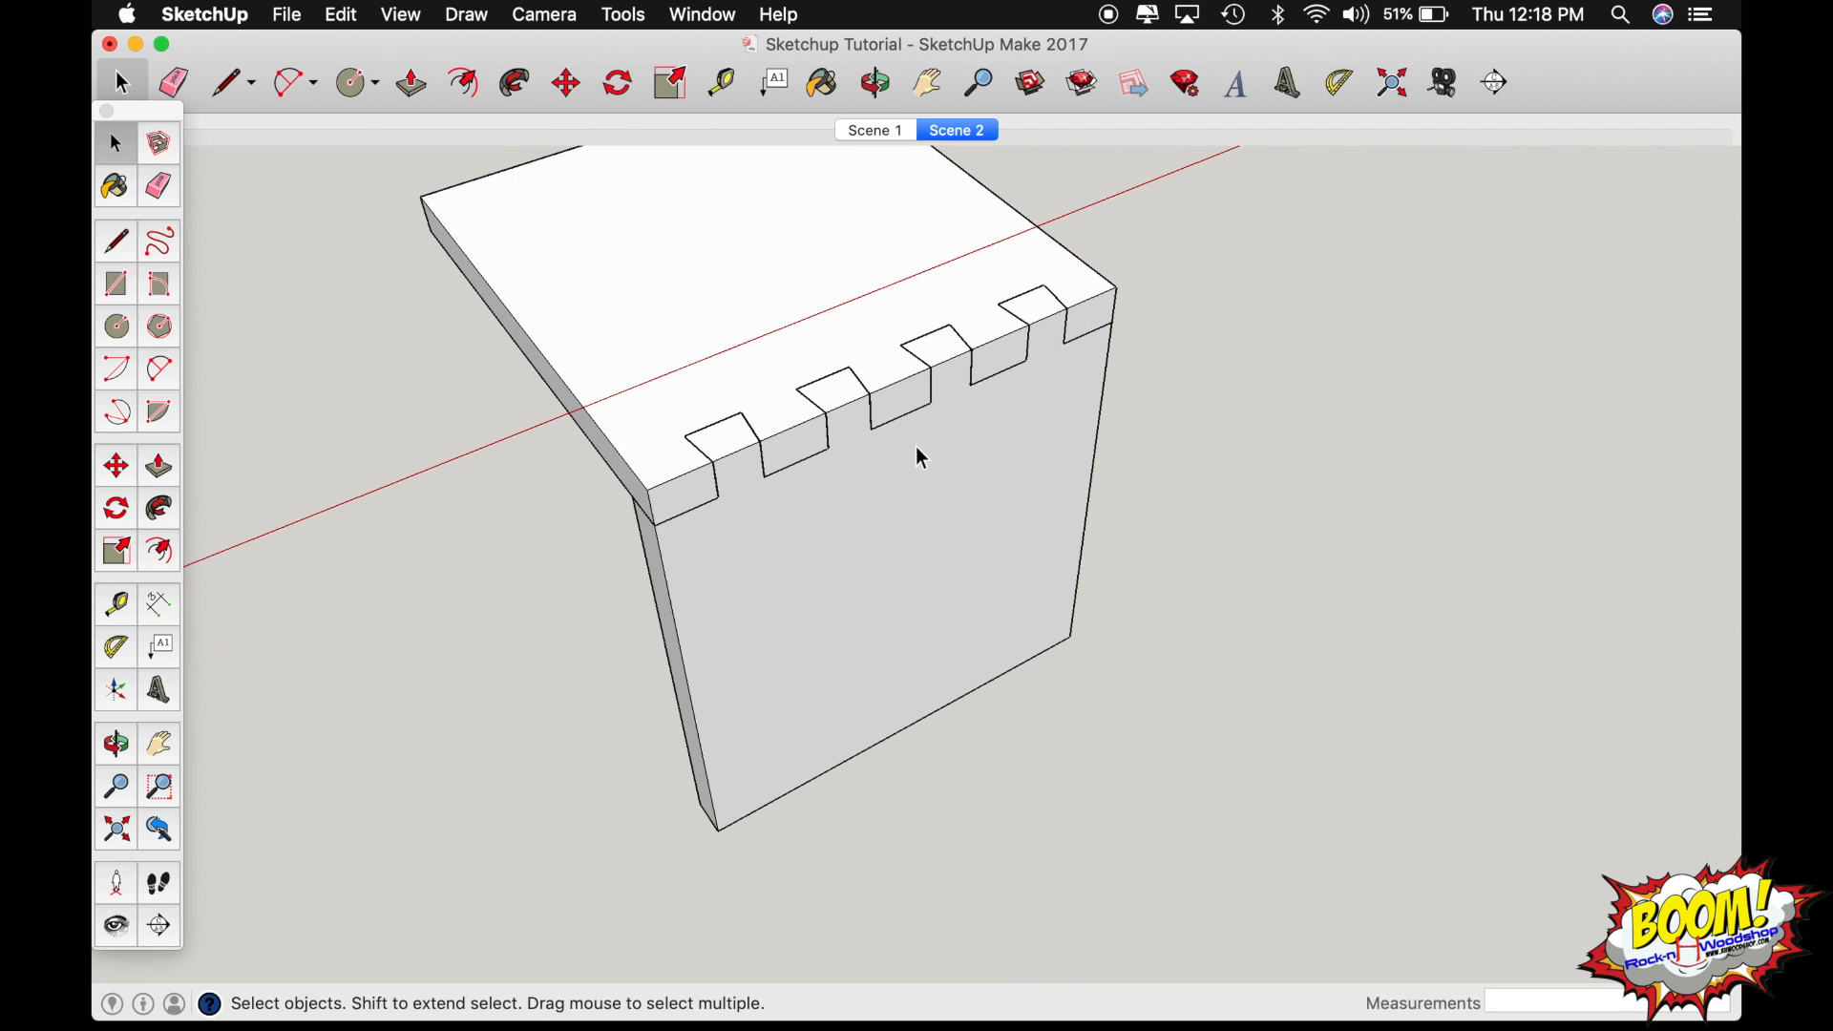
Move the horizontal board about 2 43/64" up from the vertical board to separate the joint, and clear the selection.
left_click(800, 323)
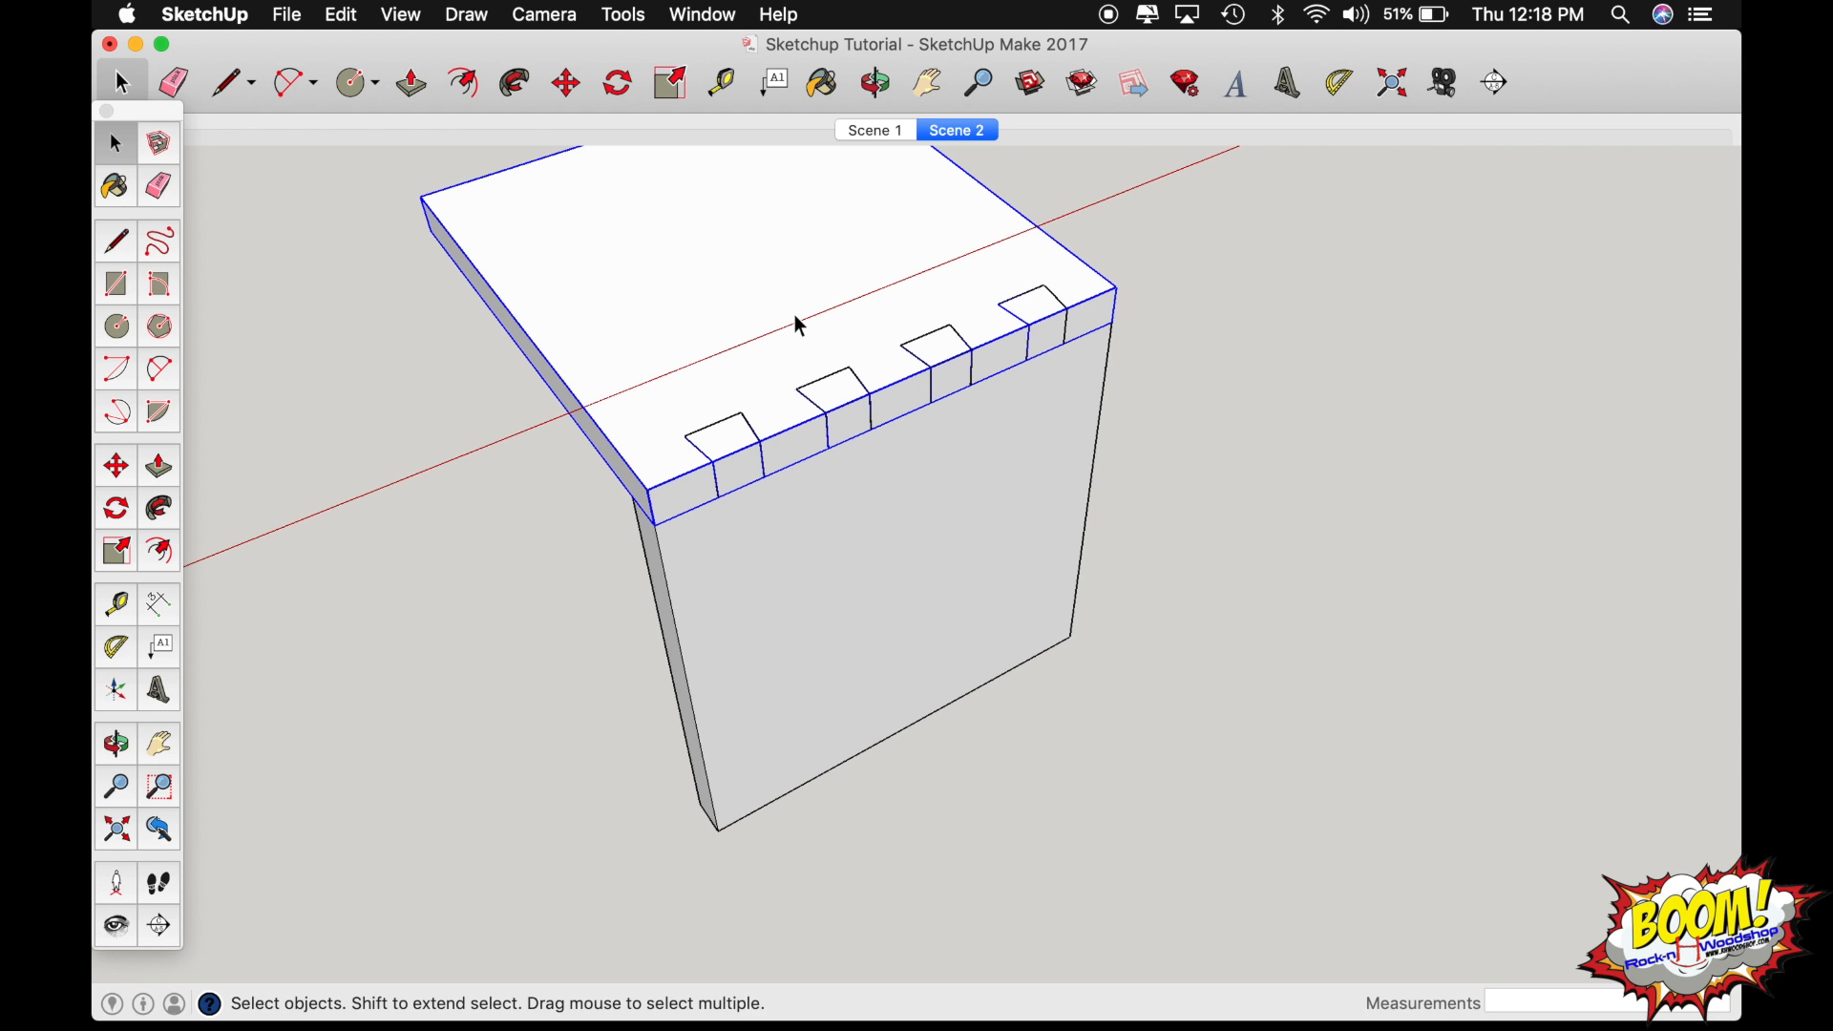
key("m")
left_click(647, 490)
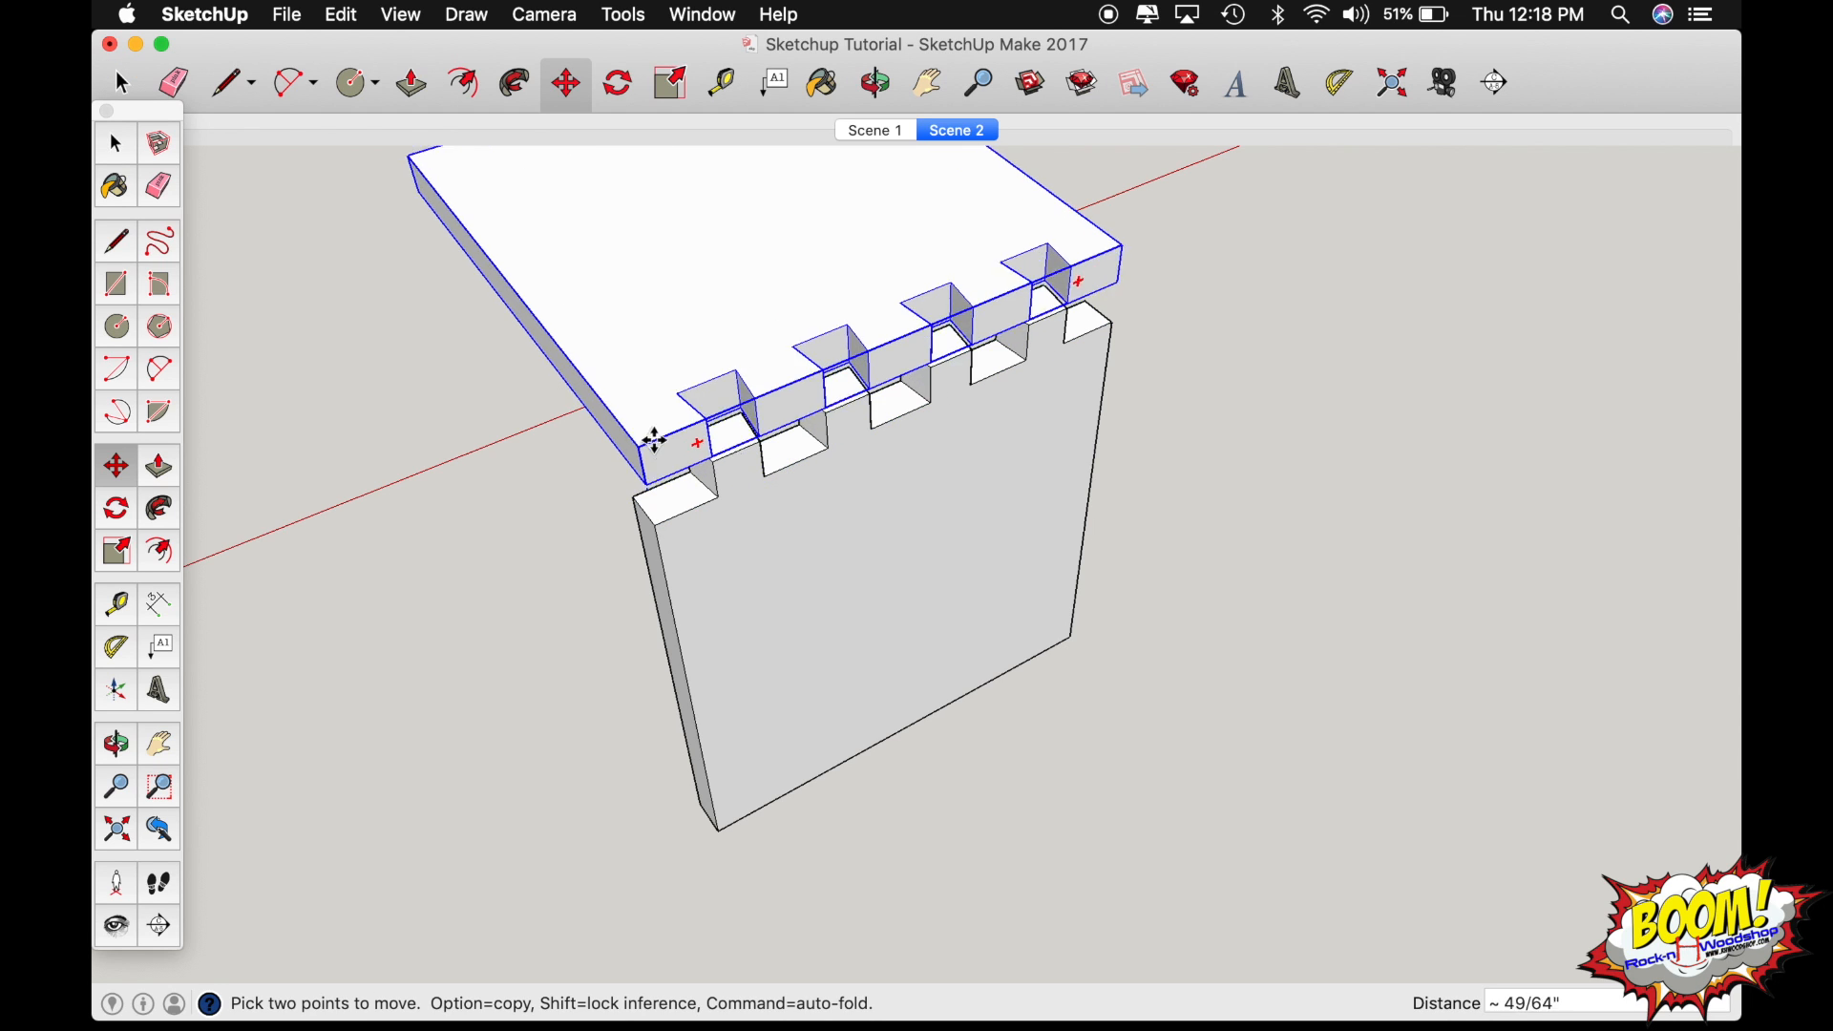
left_click(621, 350)
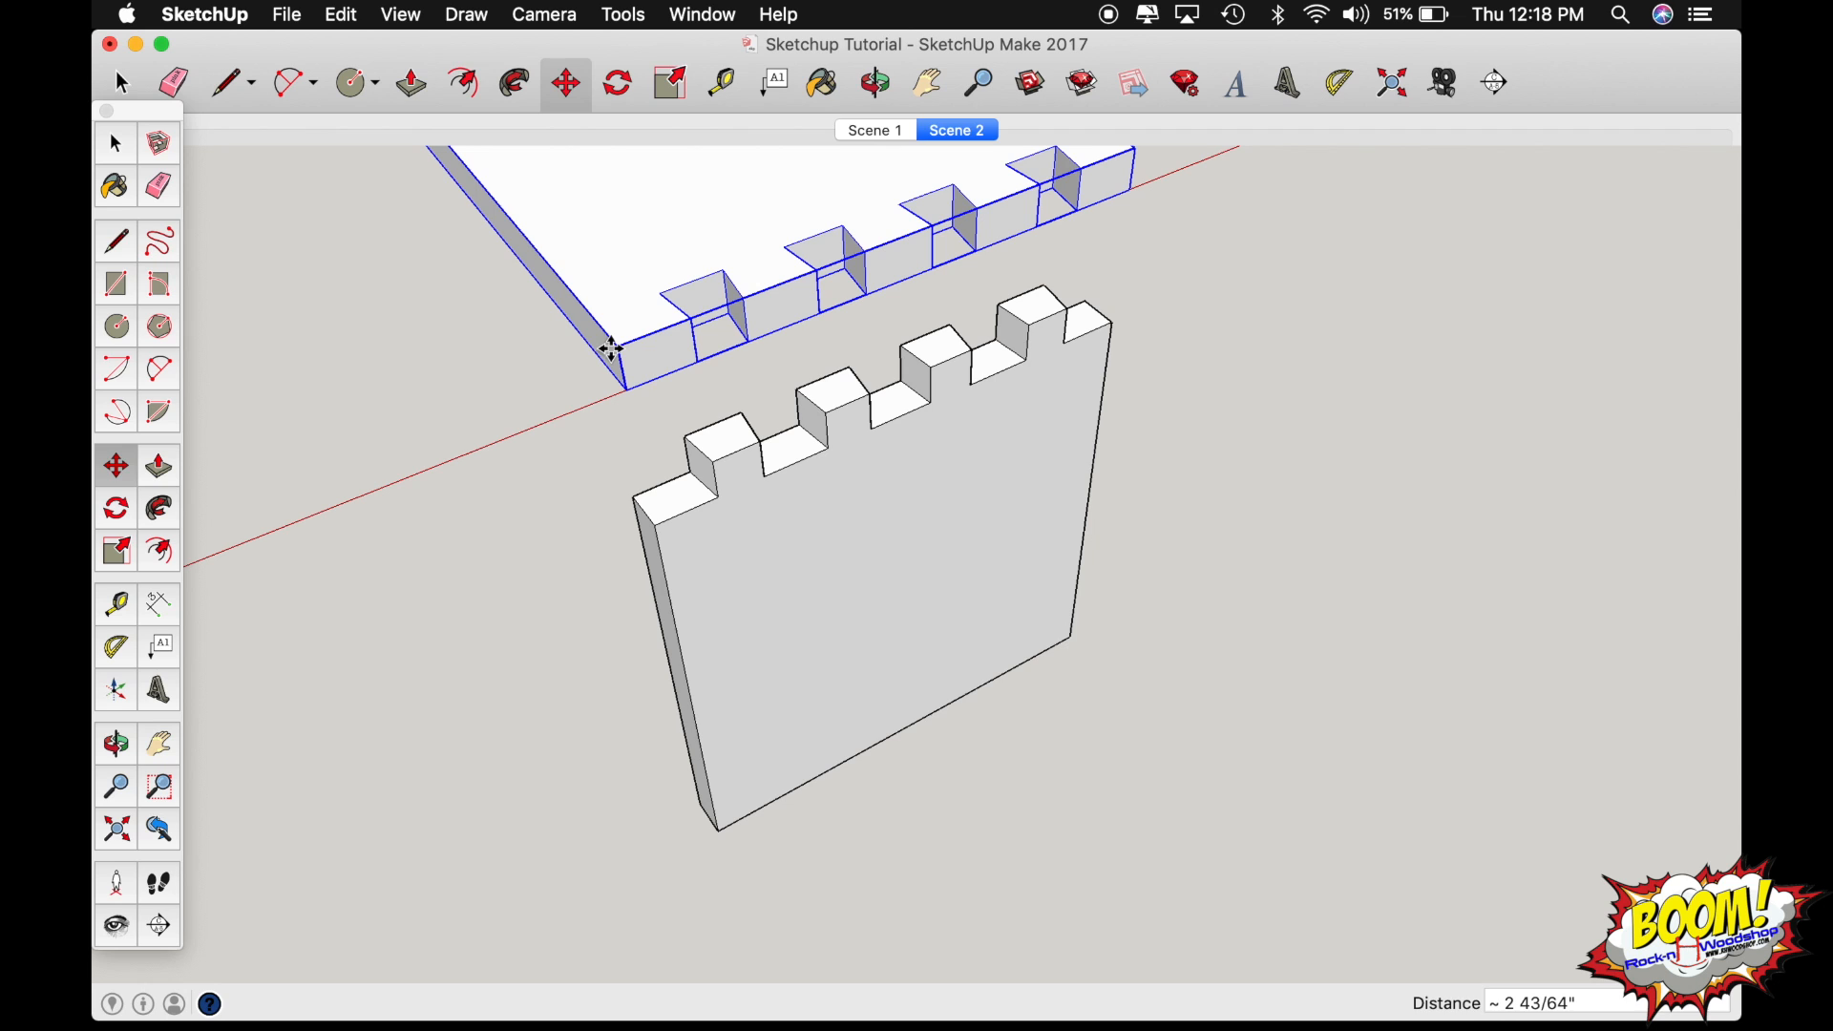
key("space")
left_click(460, 457)
Move the horizontal board a little farther up from the vertical board and clear the selection.
key("o")
left_click_drag(459, 449, 528, 602)
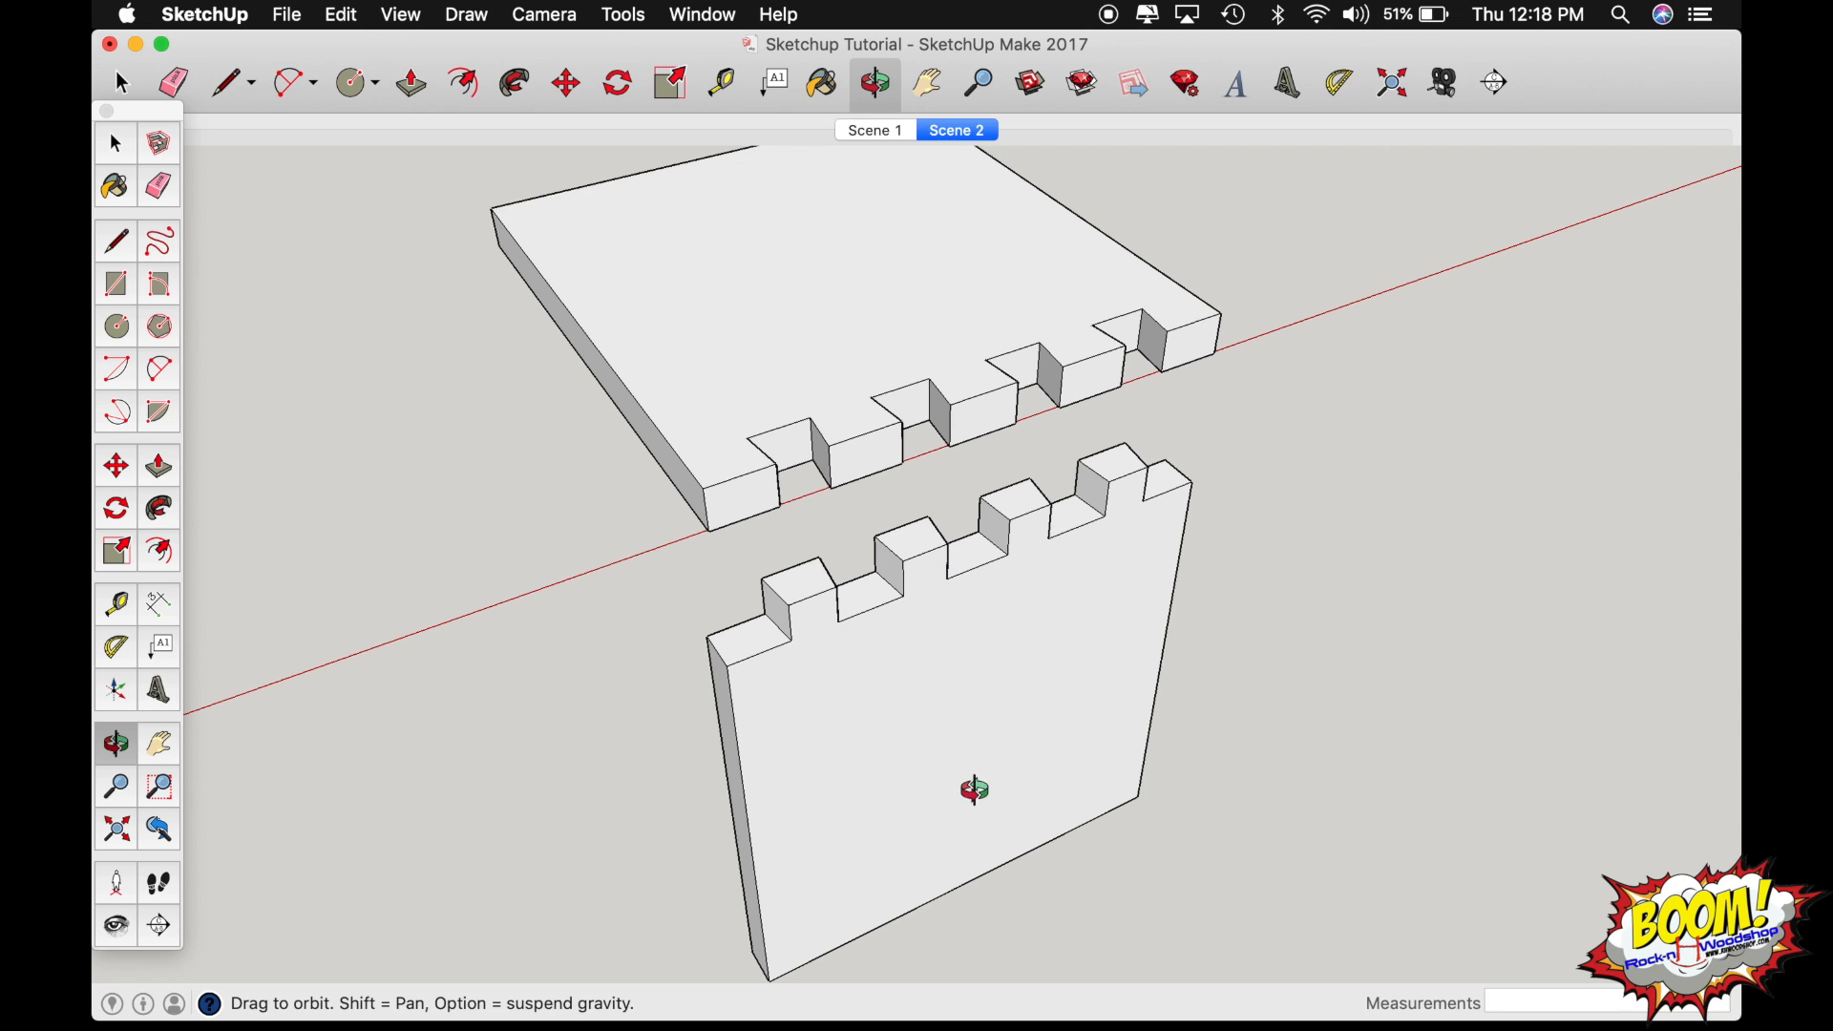
key("m")
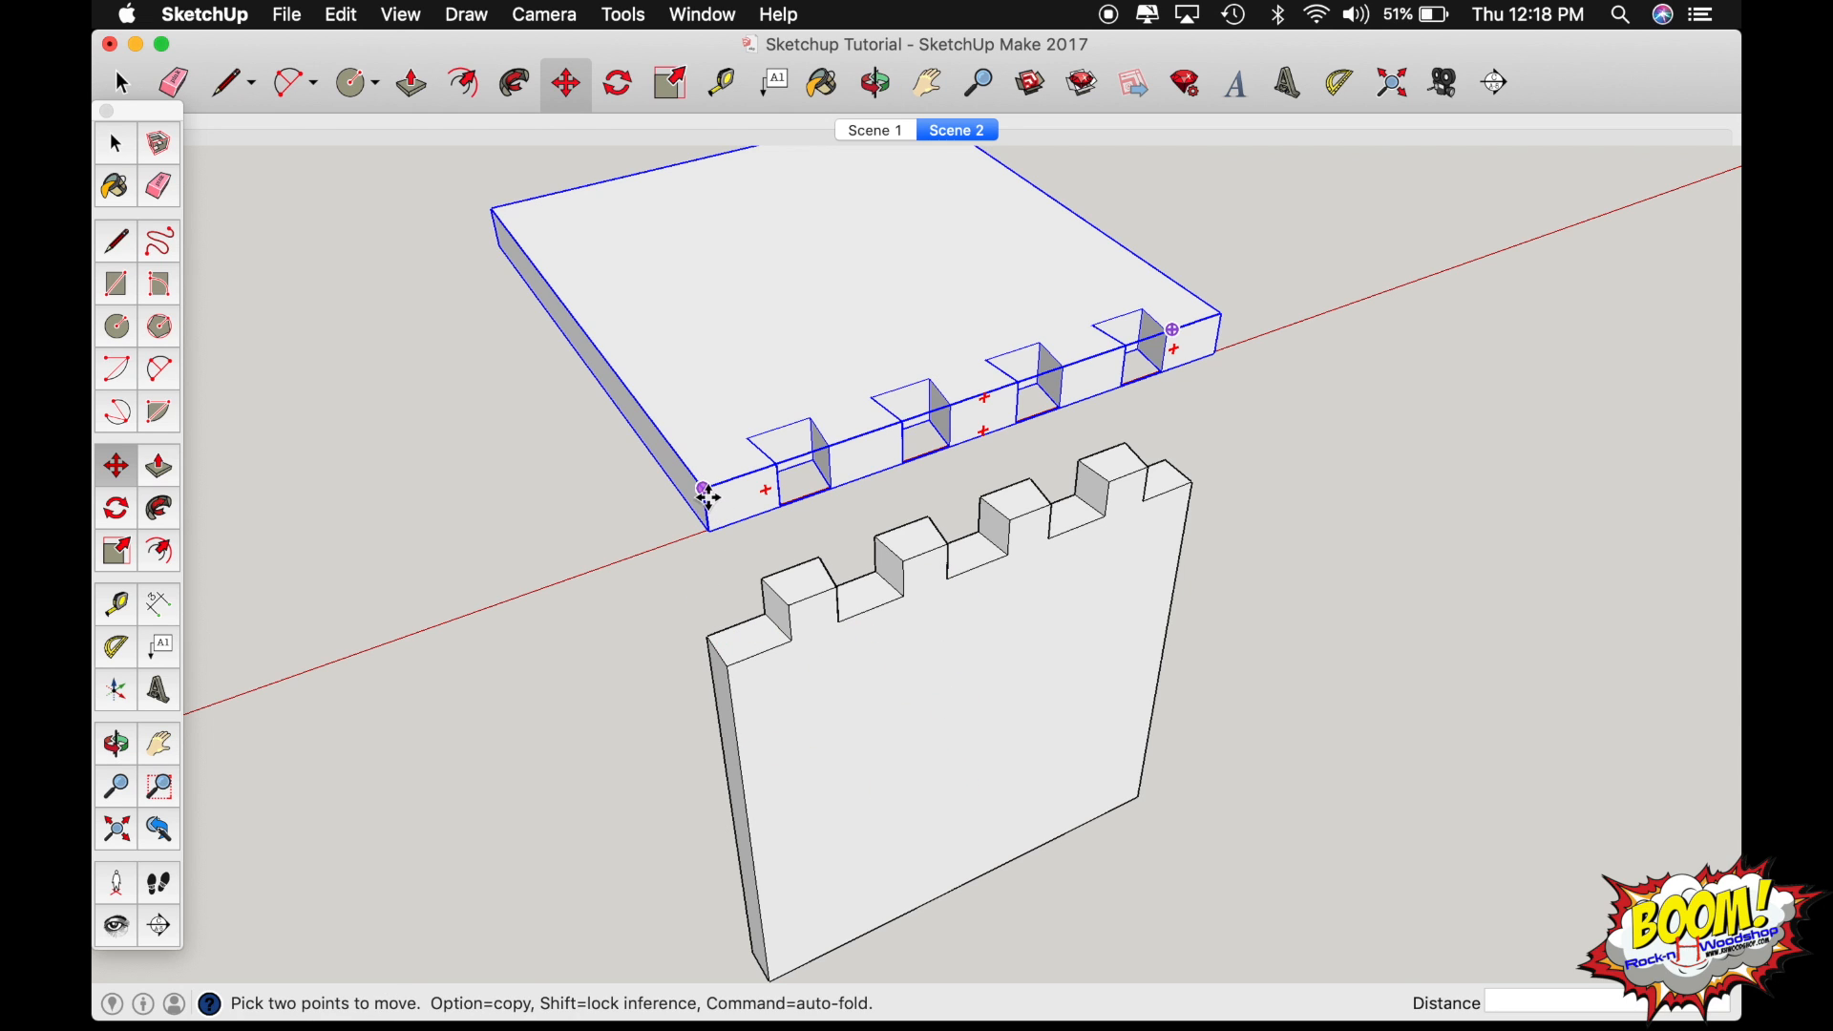
left_click(704, 496)
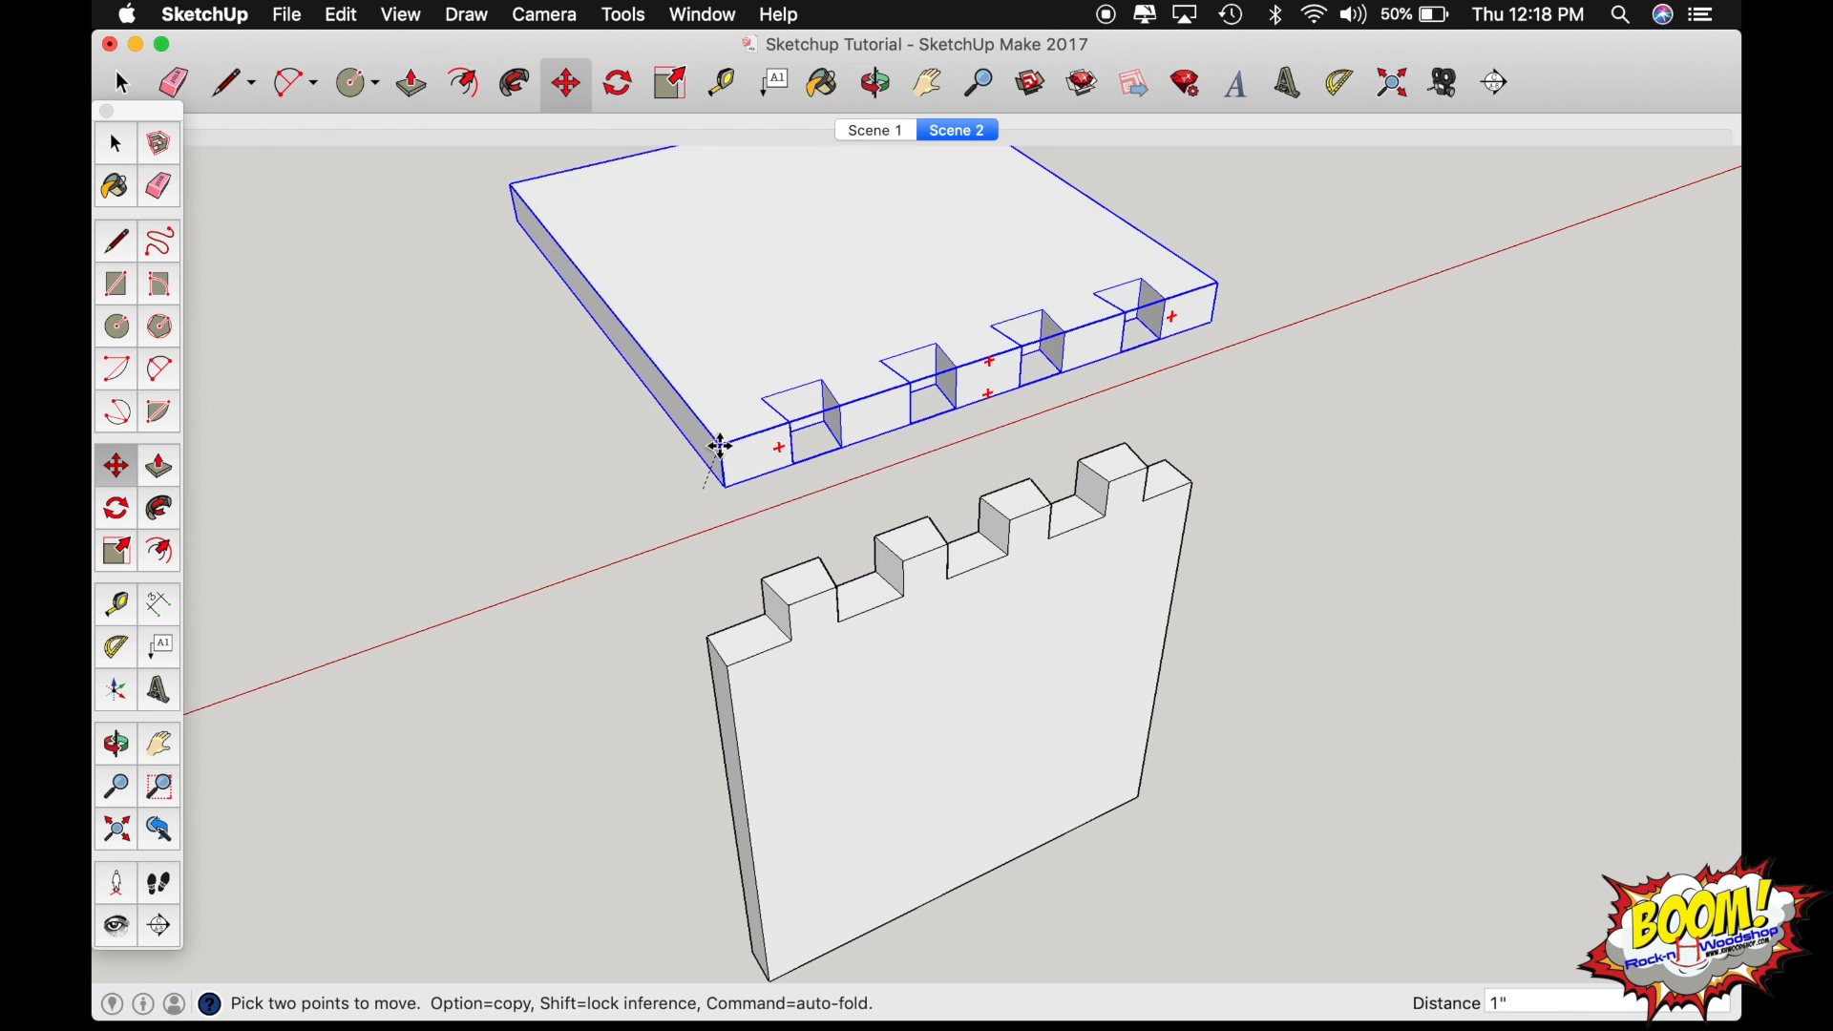
left_click(706, 444)
key("space")
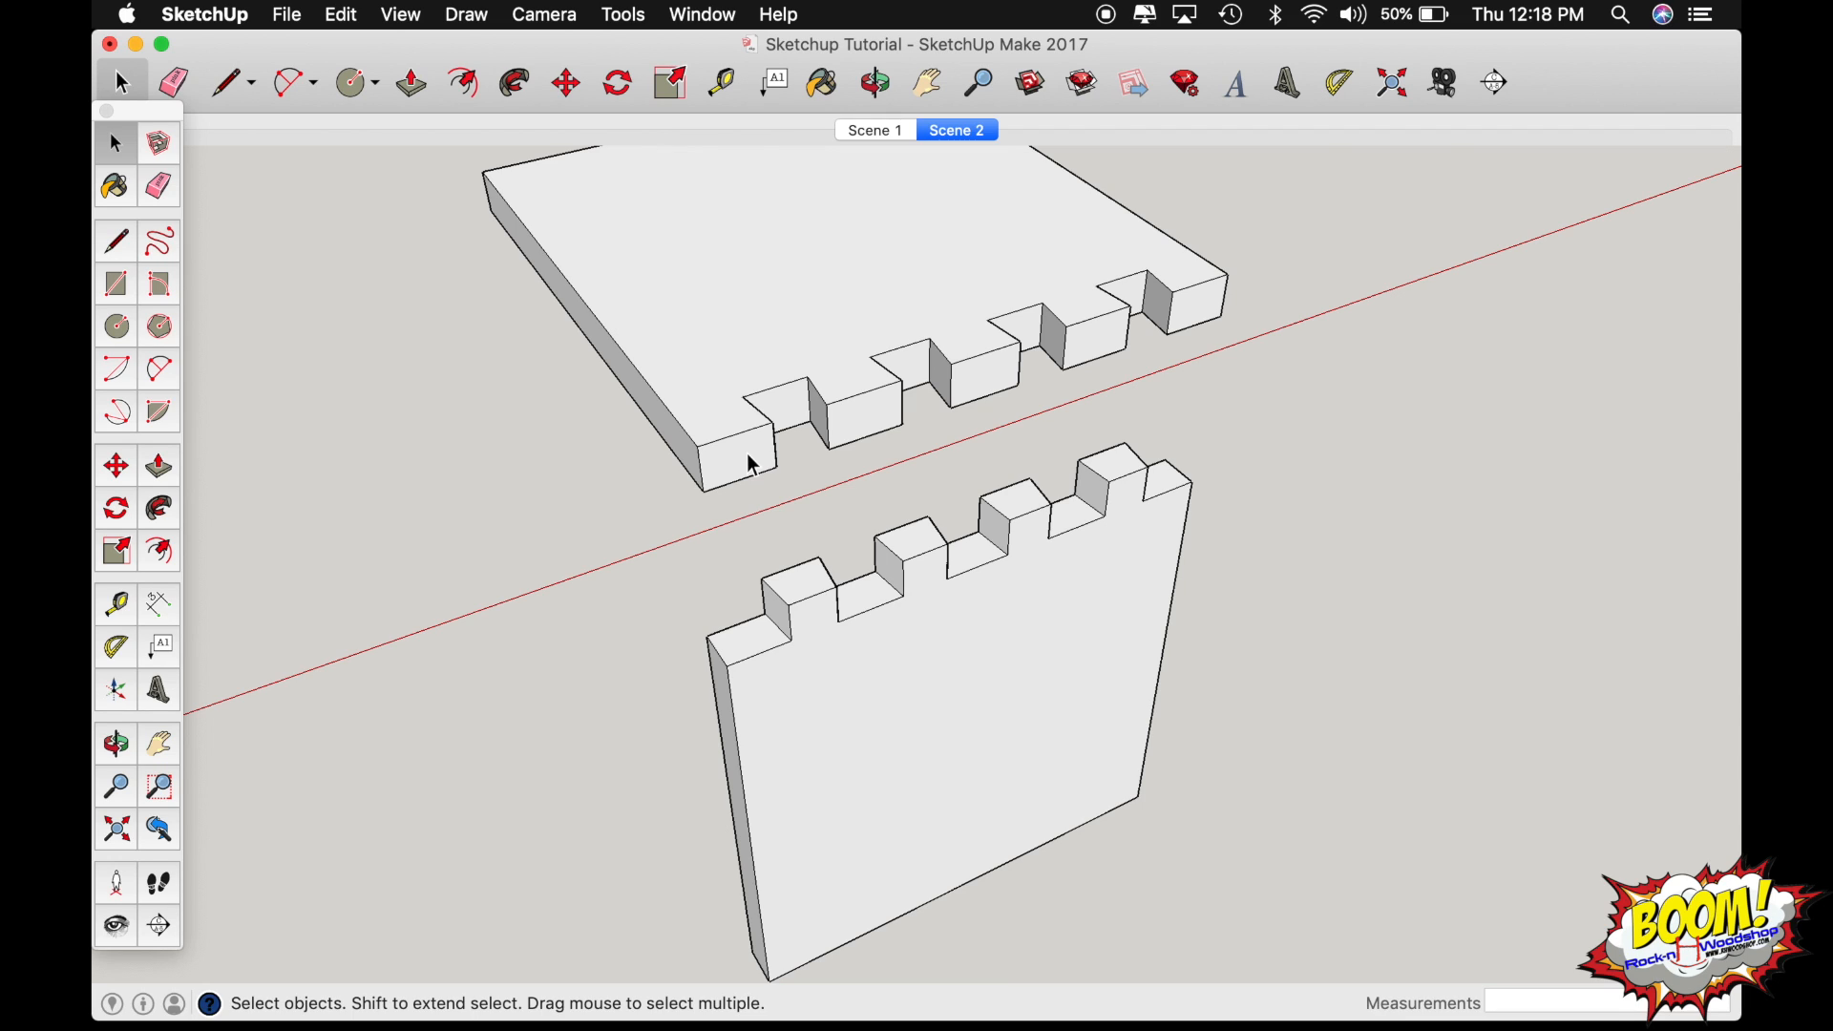
key("o")
scroll(712, 364, "down", 2)
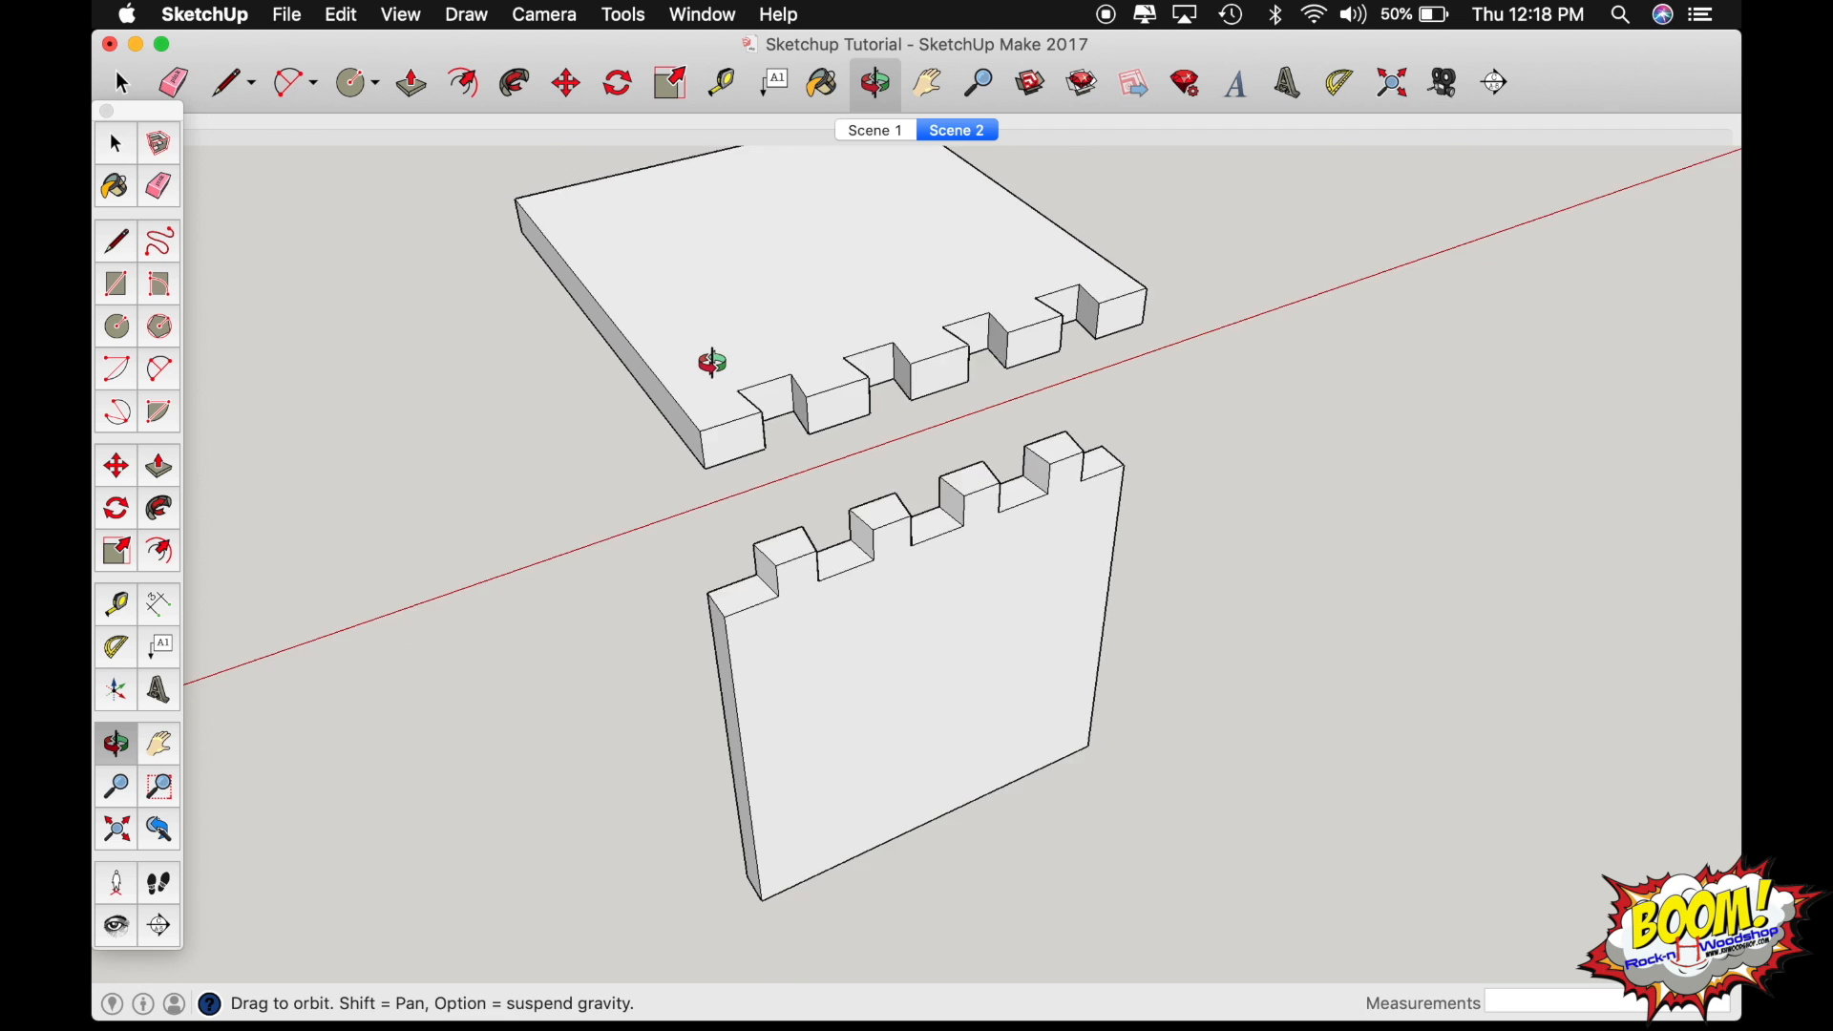
left_click_drag(712, 364, 820, 547)
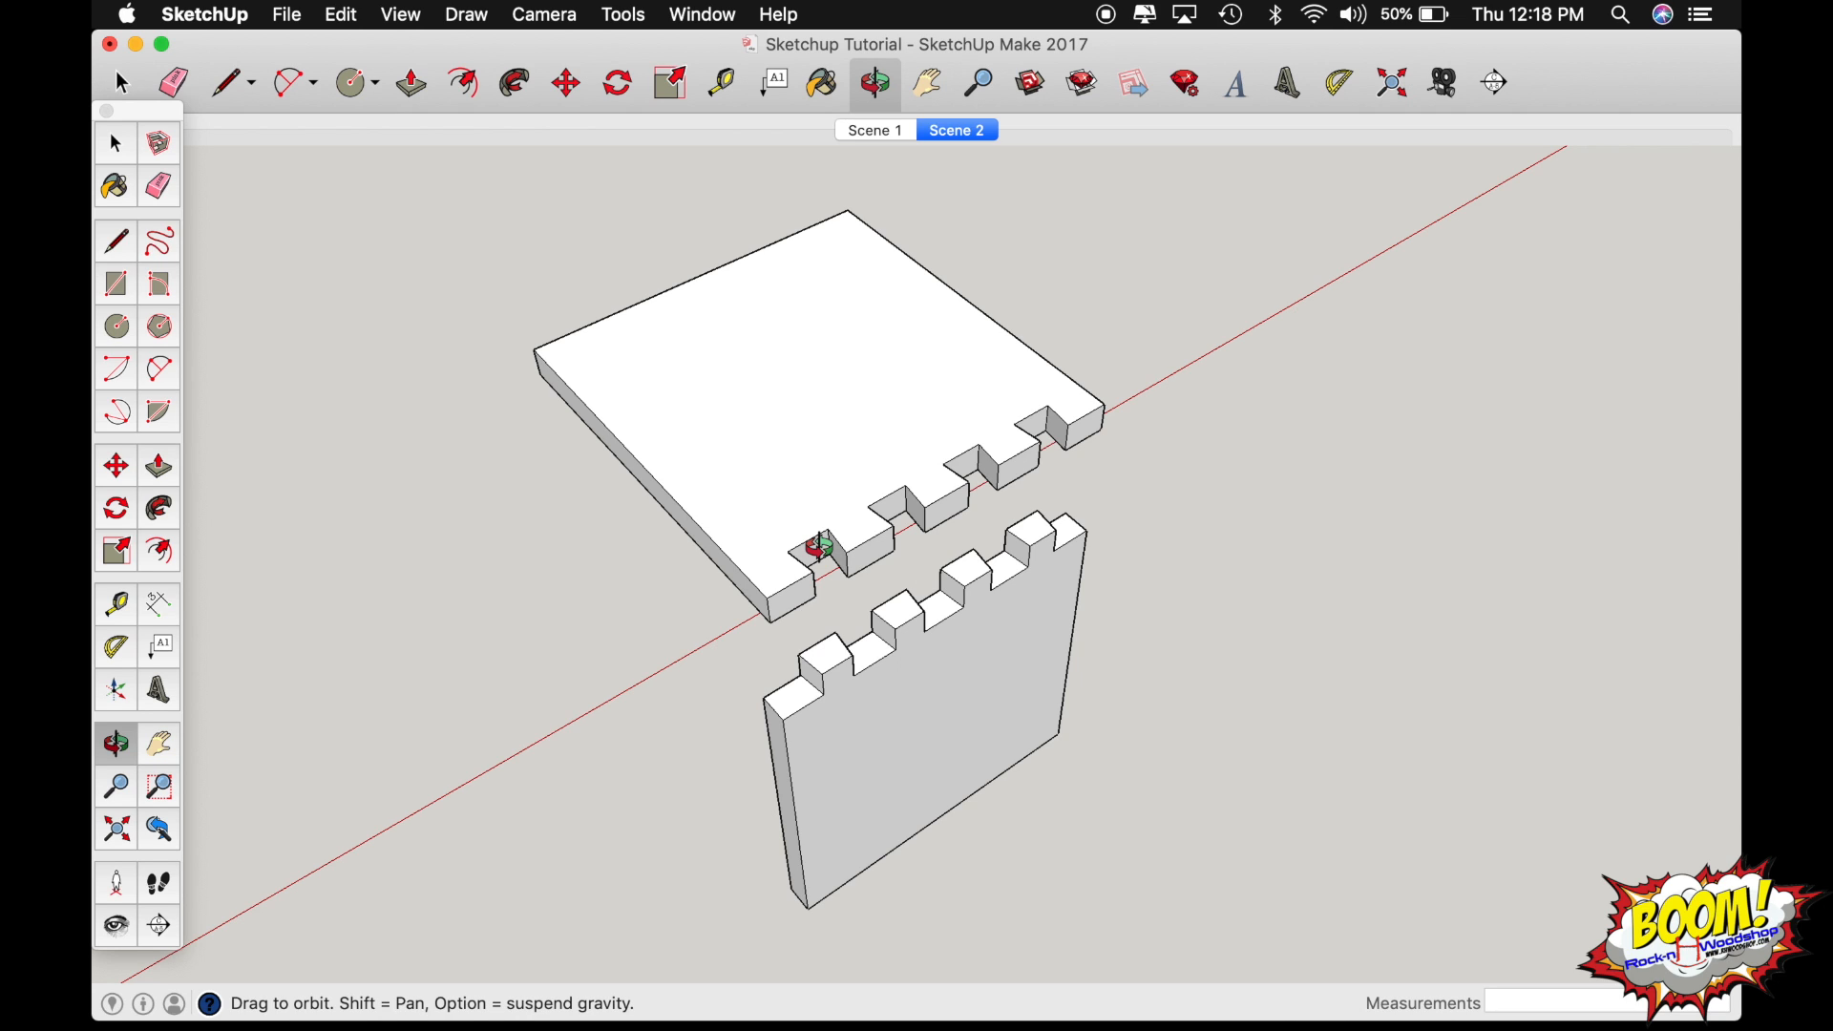
Switch to Scene 1, showing the bench and its cut boards in the saved view.
scroll(819, 547, "down", 3)
left_click_drag(820, 547, 972, 432, "shift")
scroll(972, 433, "down", 5)
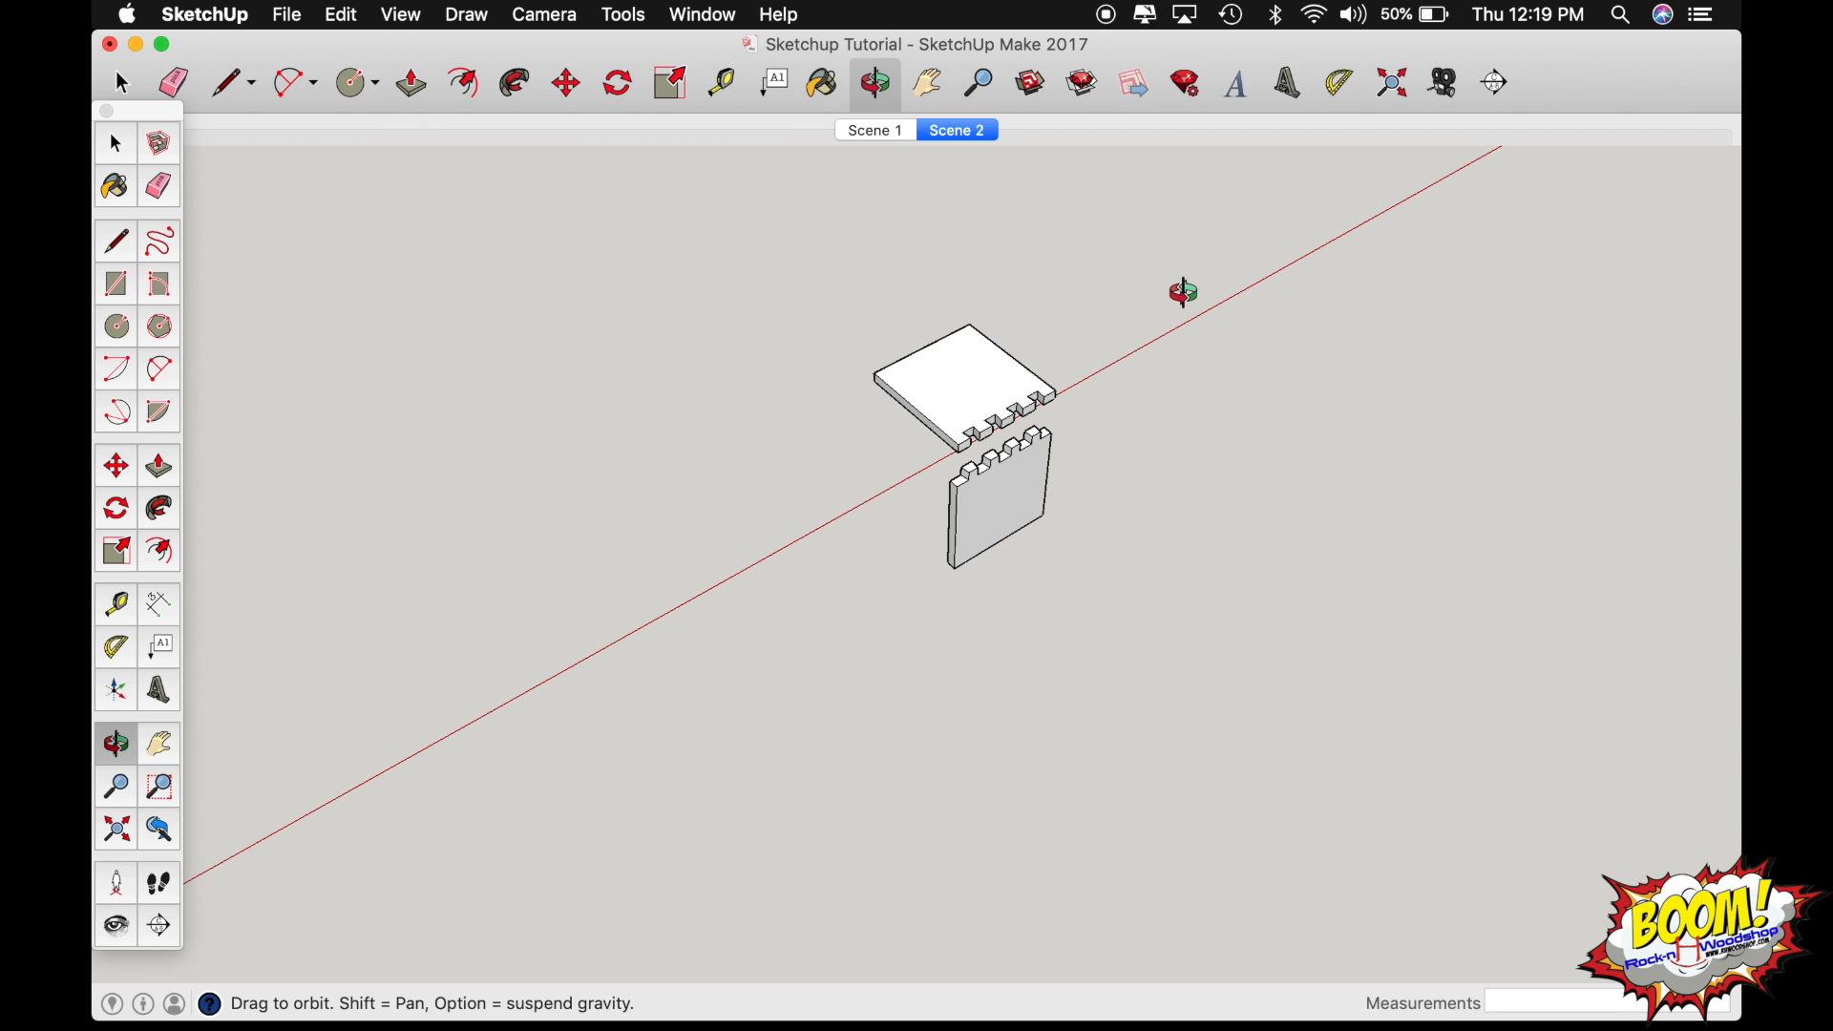
left_click_drag(981, 404, 976, 401)
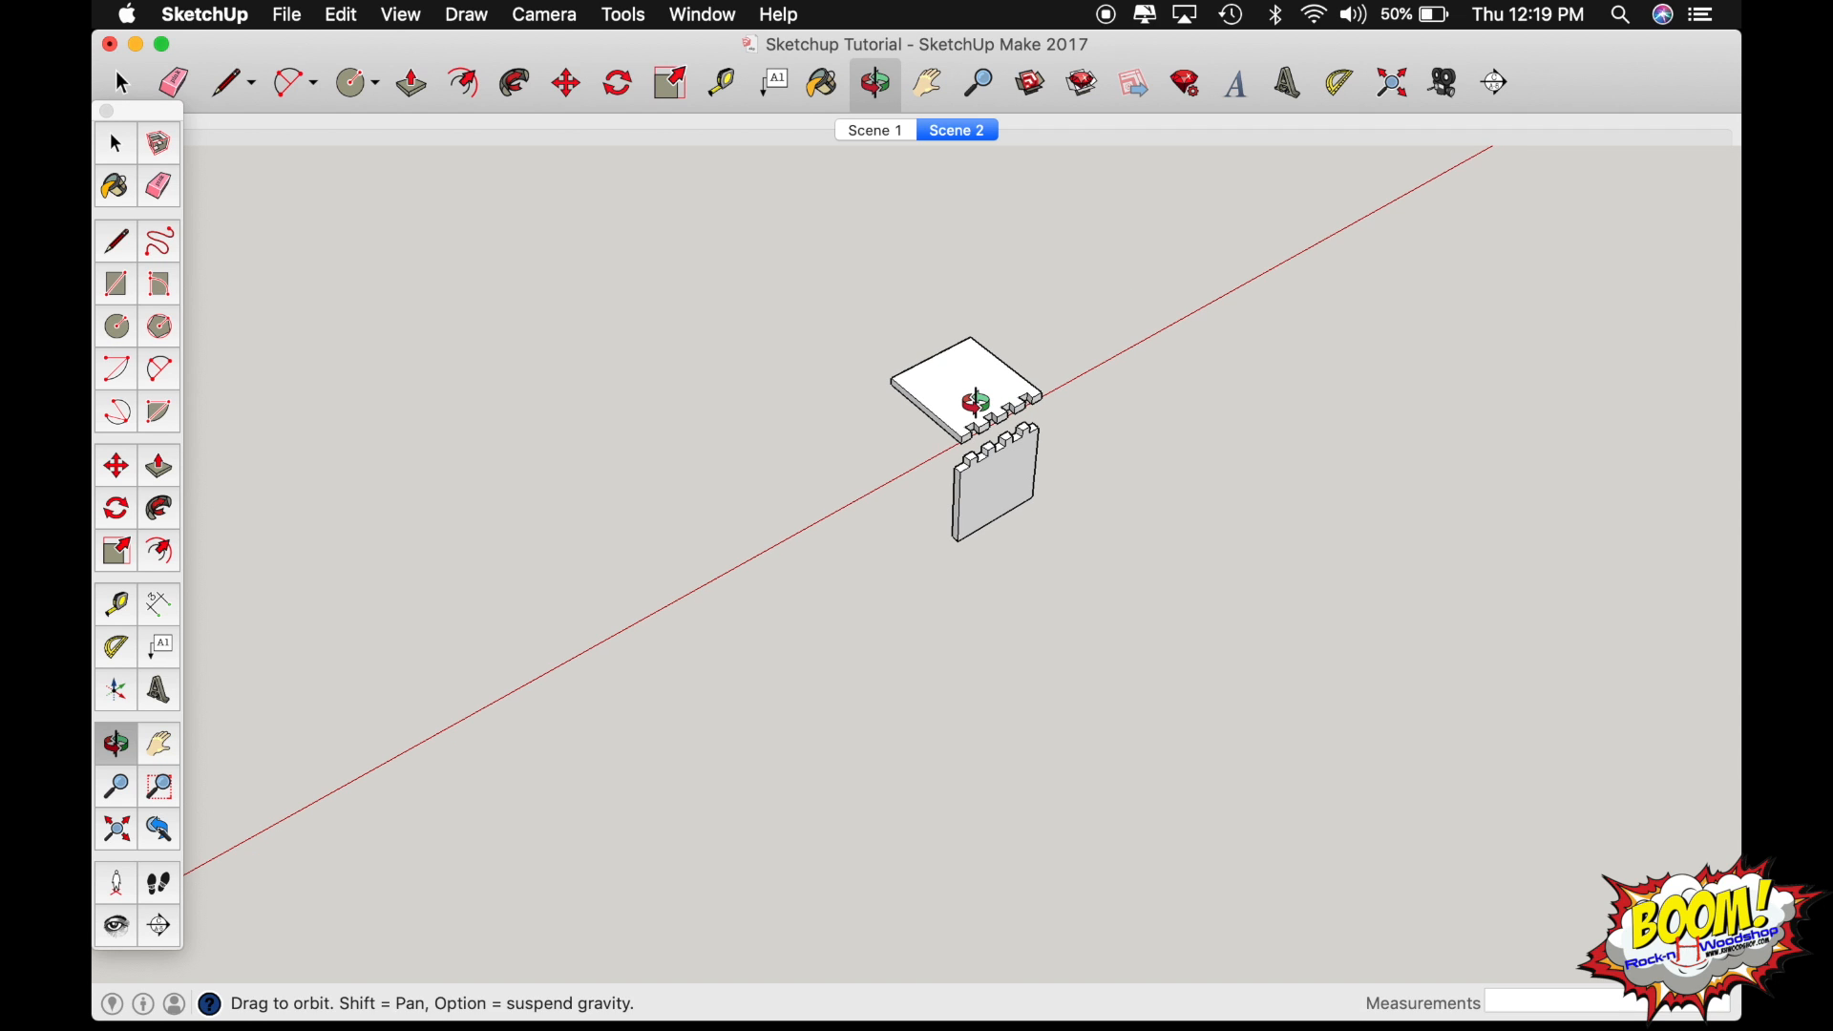
left_click(879, 133)
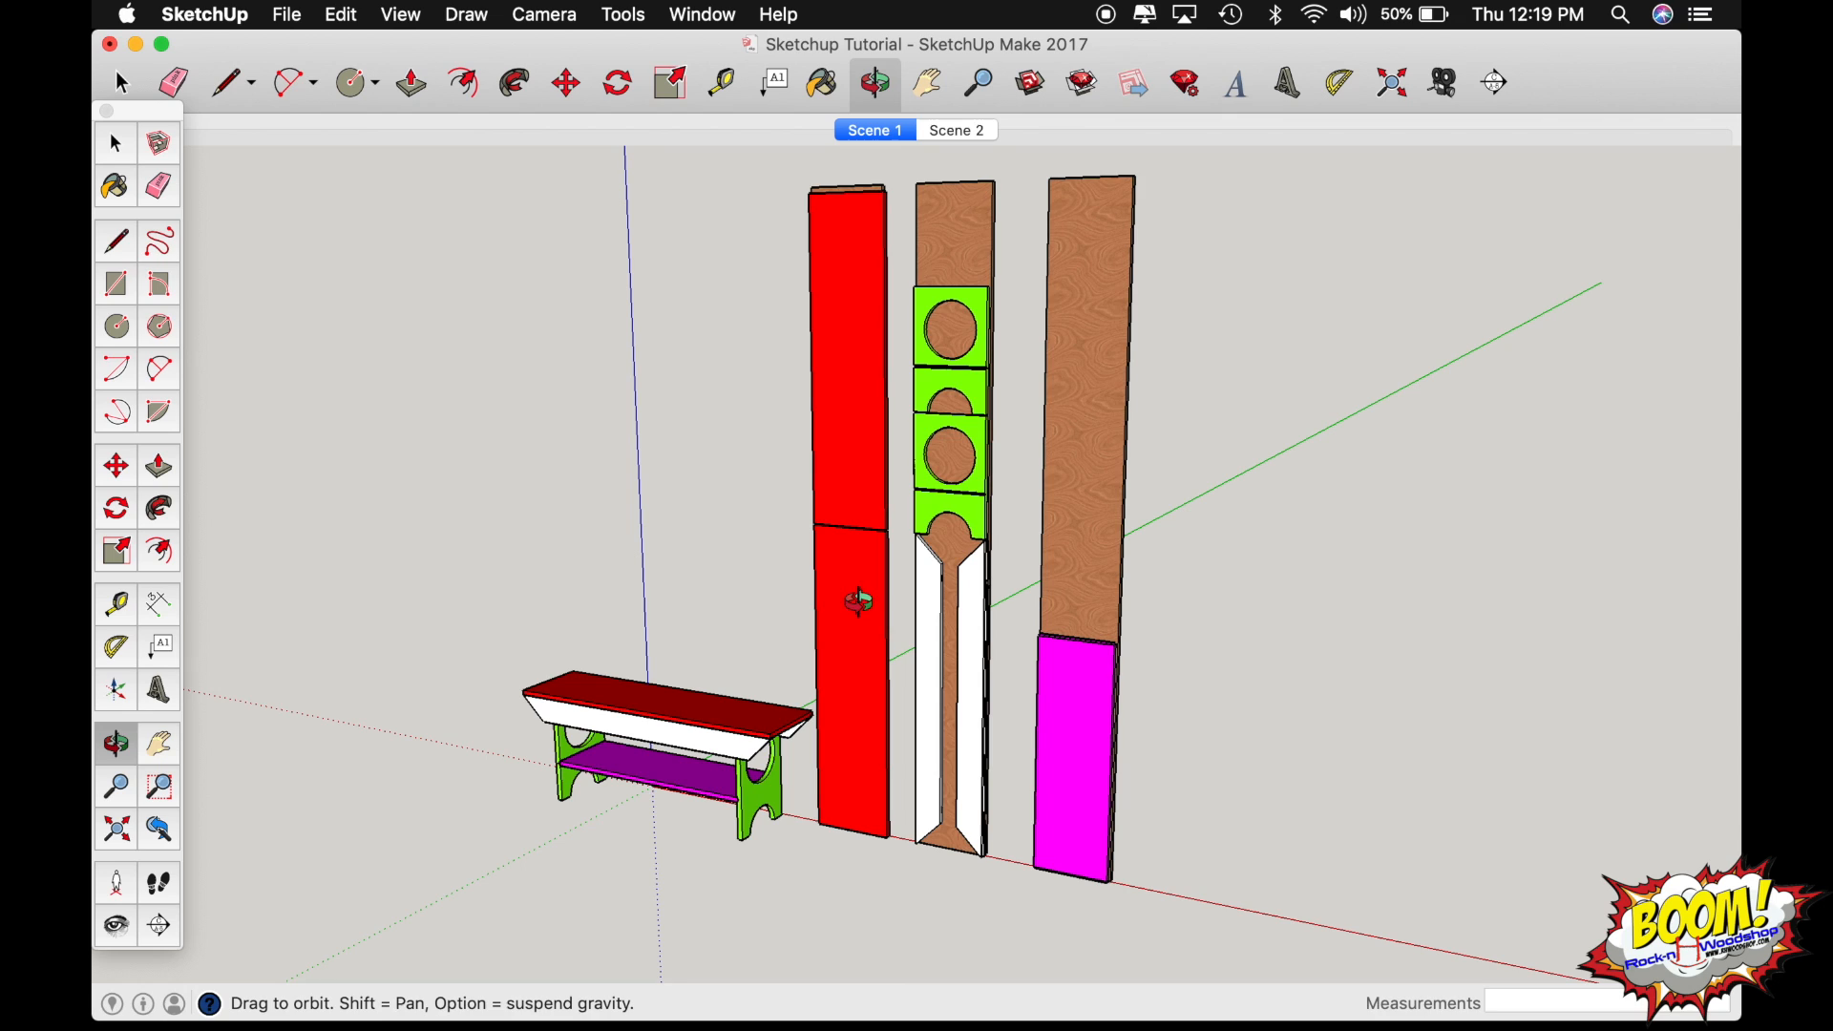
scroll(860, 607, "down", 2)
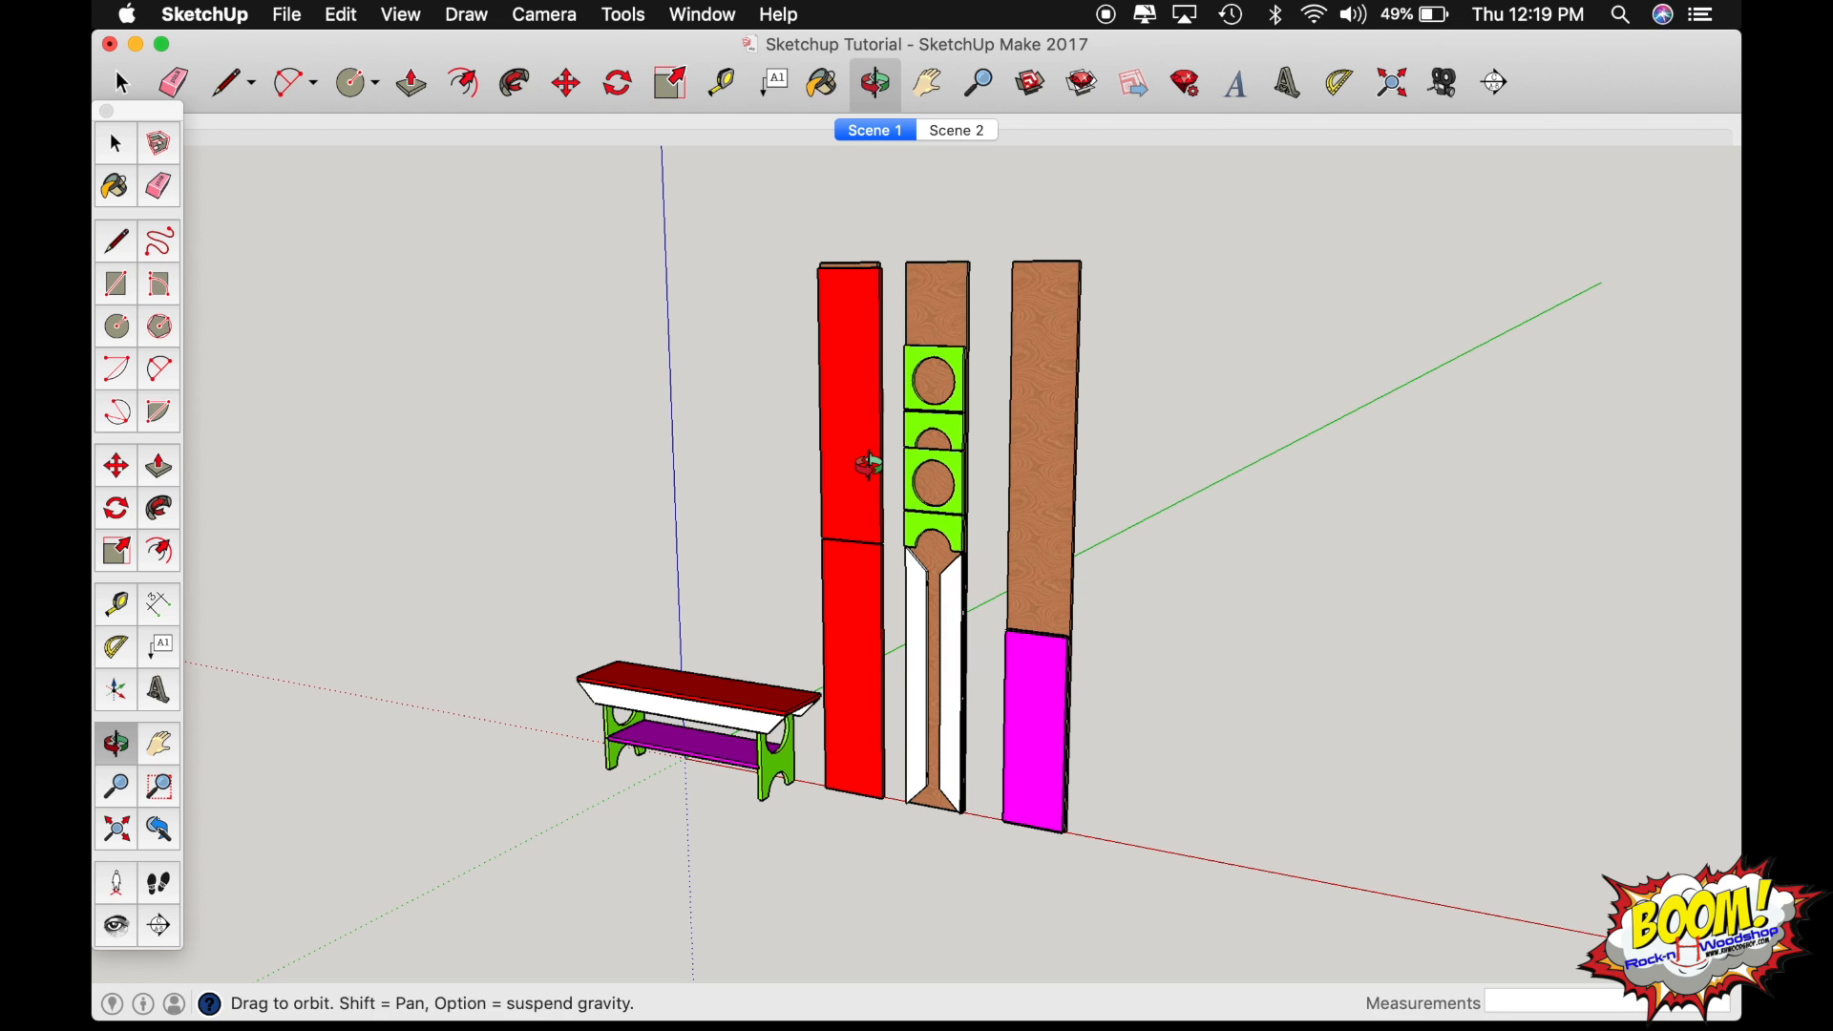
left_click(896, 137)
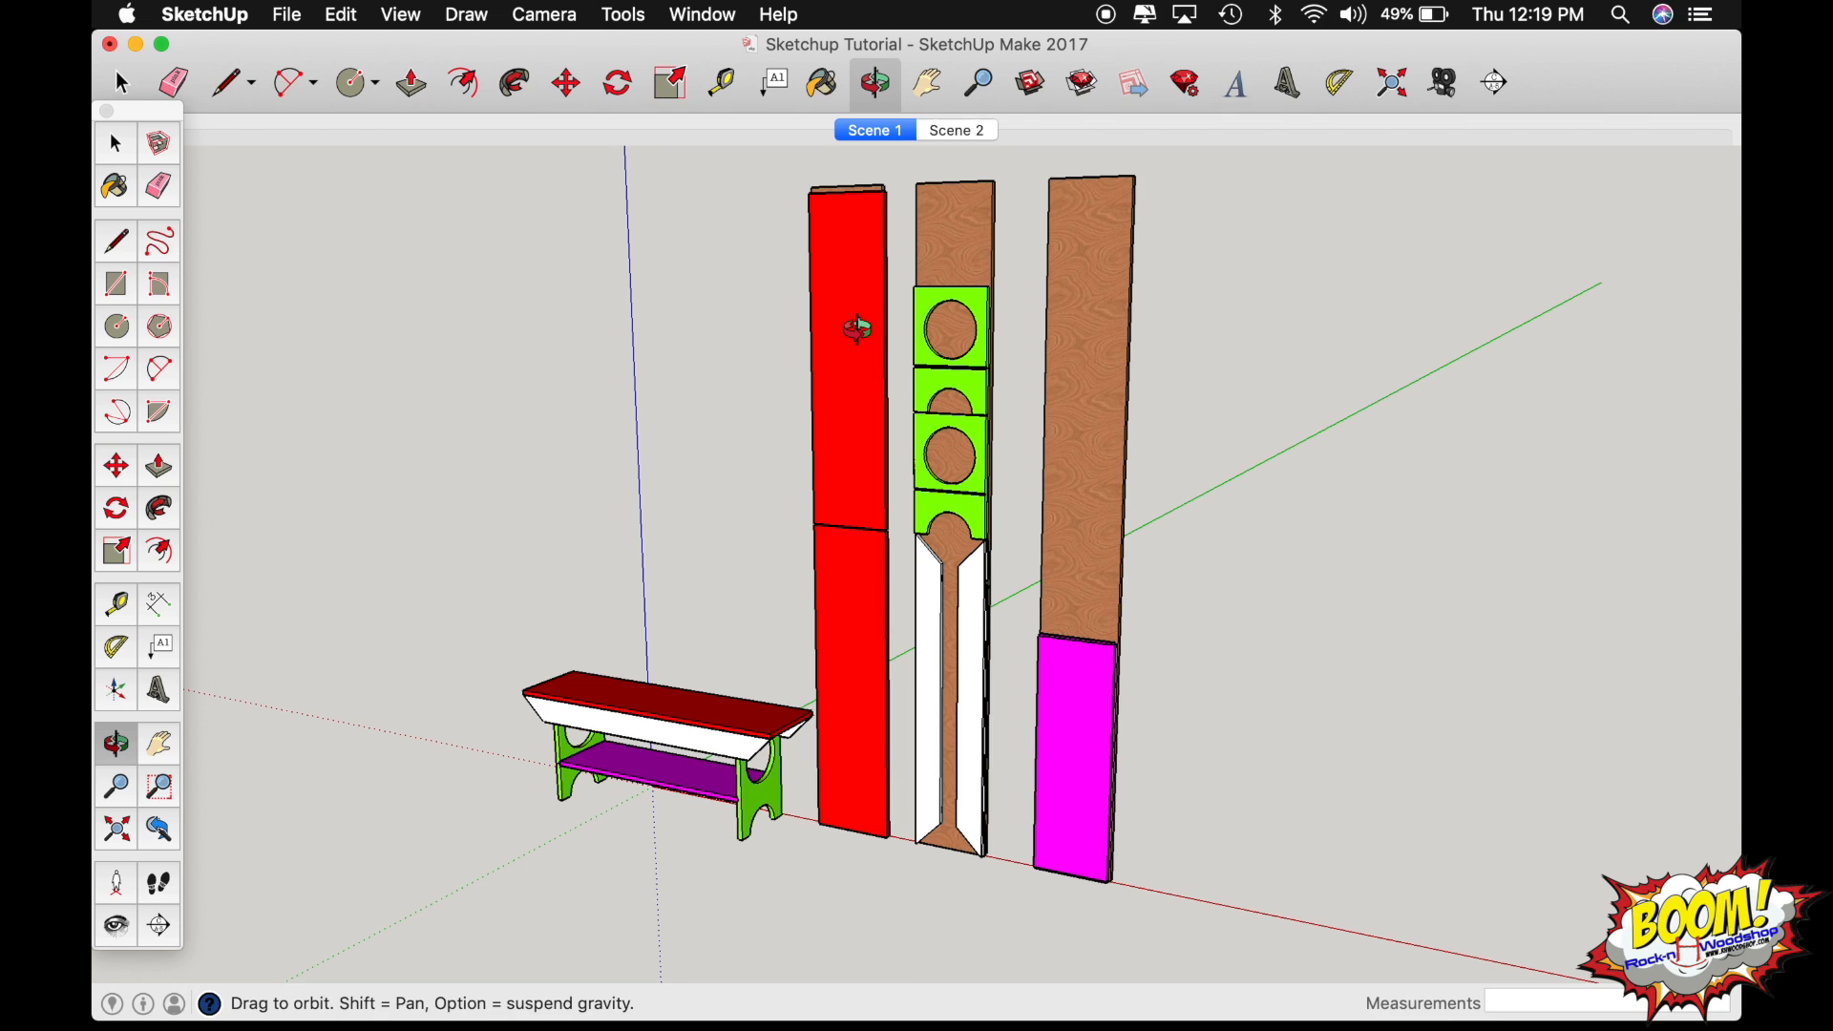
Export the Scene 1 view as a 2D PNG graphic named 1 in the Sketchup Prints folder.
left_click(289, 15)
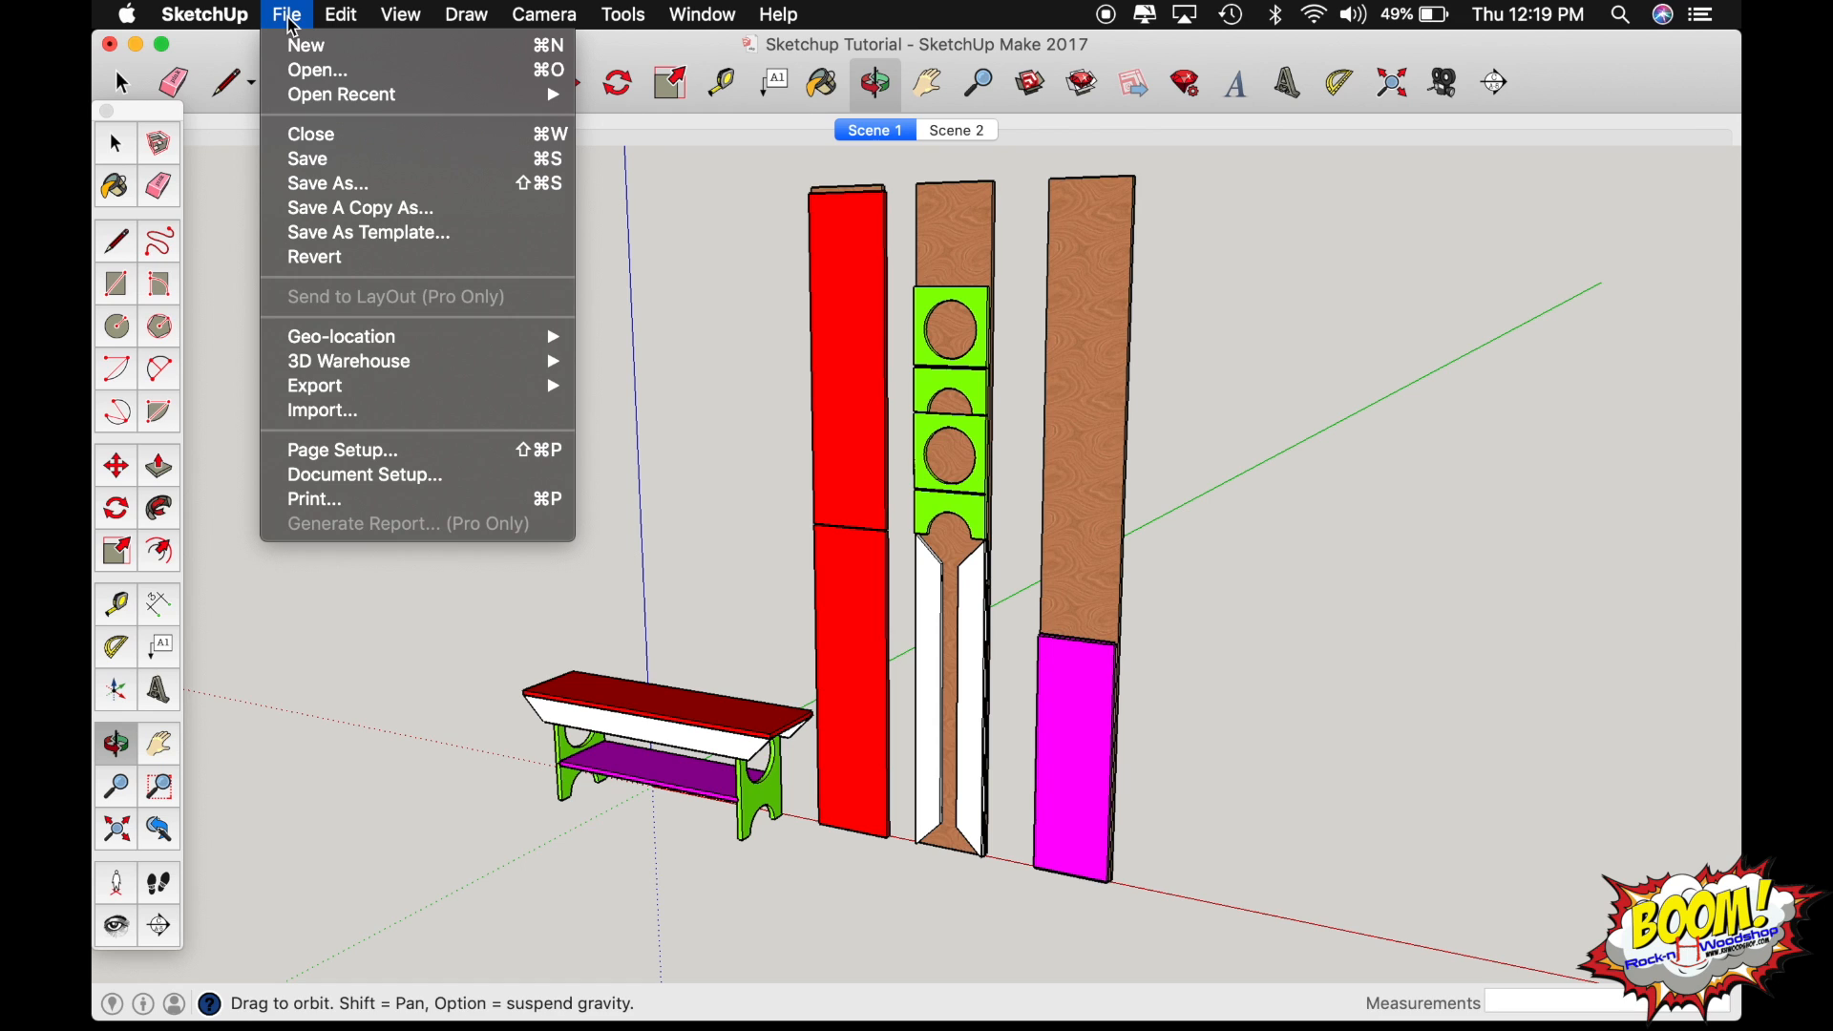
mouse_move(564, 388)
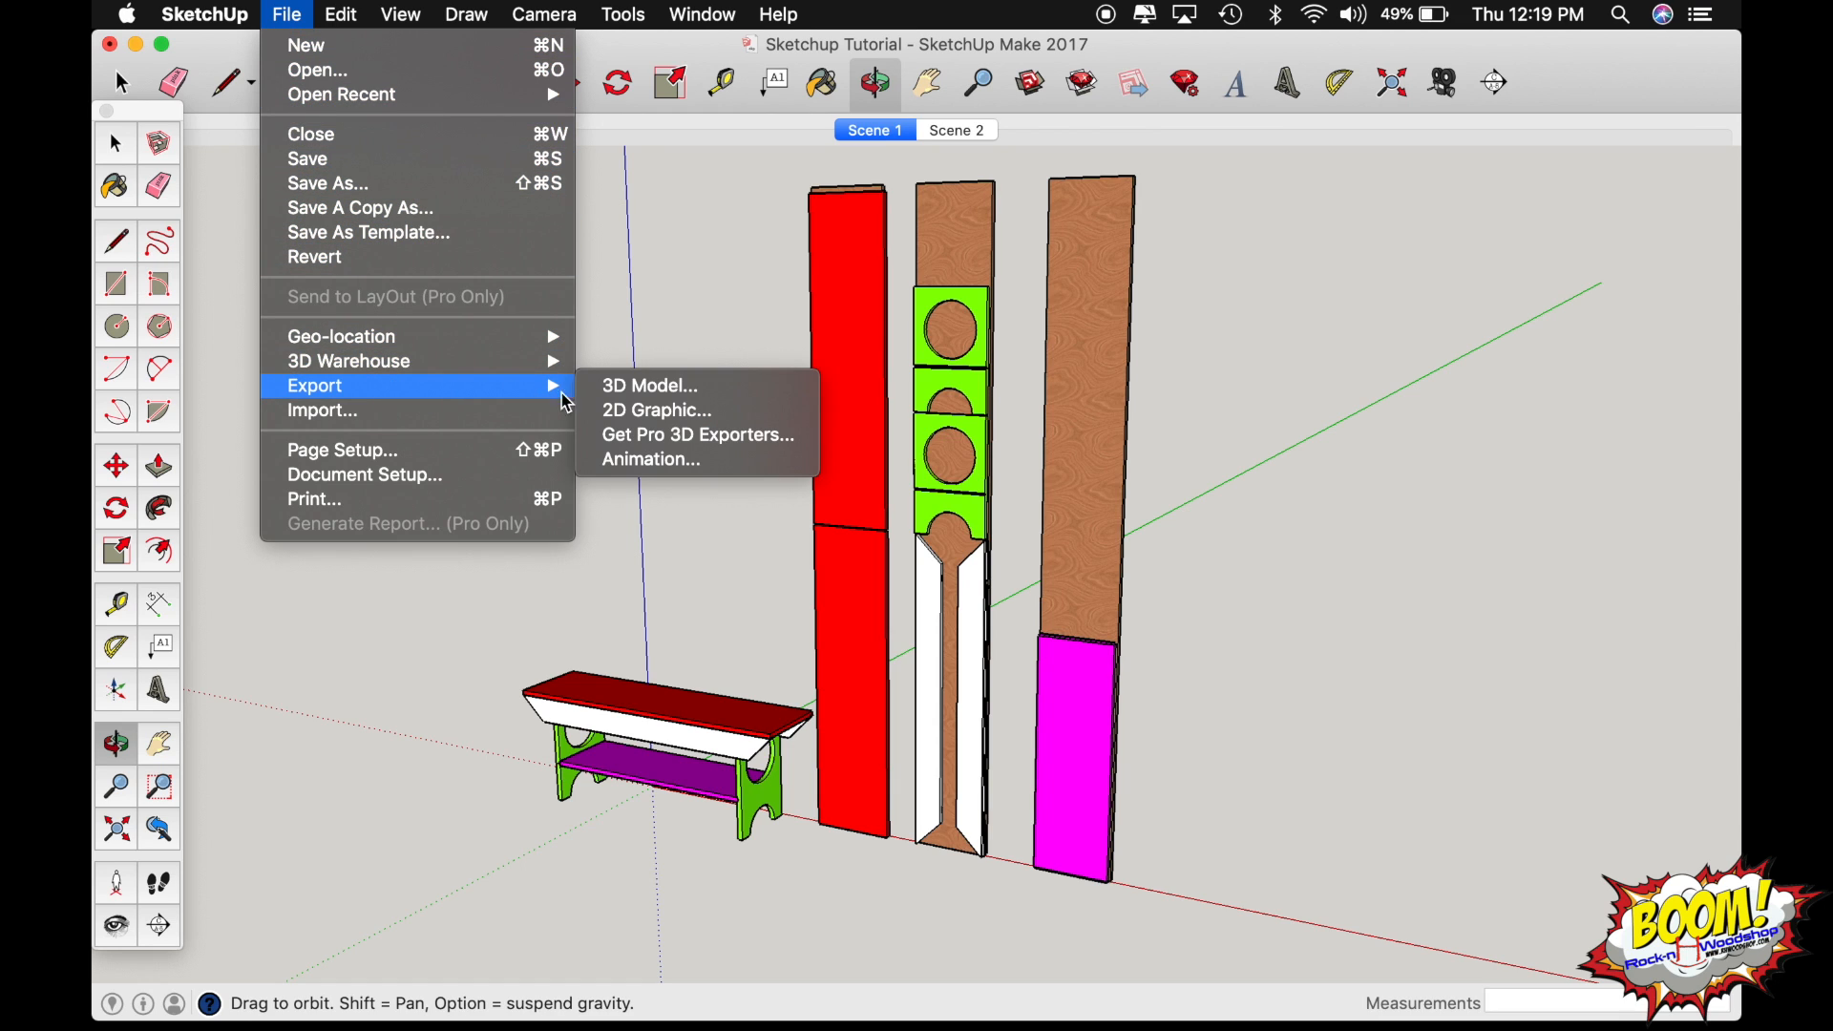
left_click(661, 420)
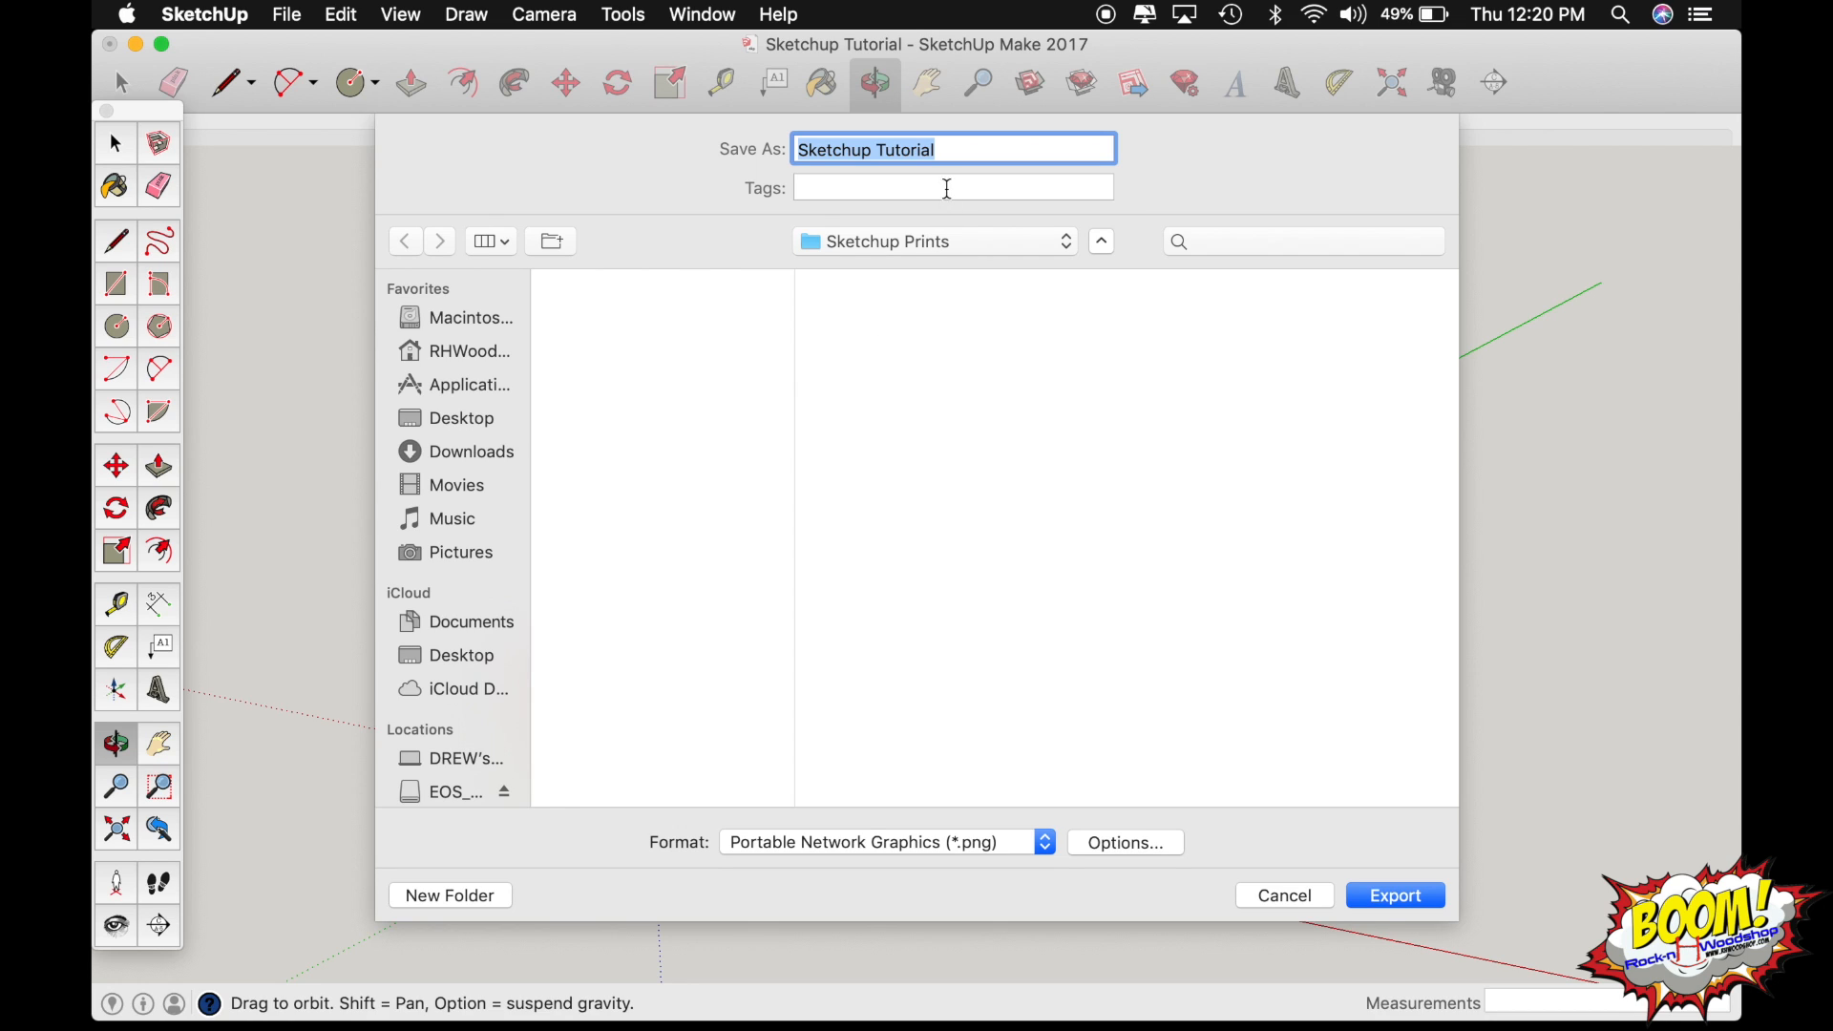
left_click(953, 146)
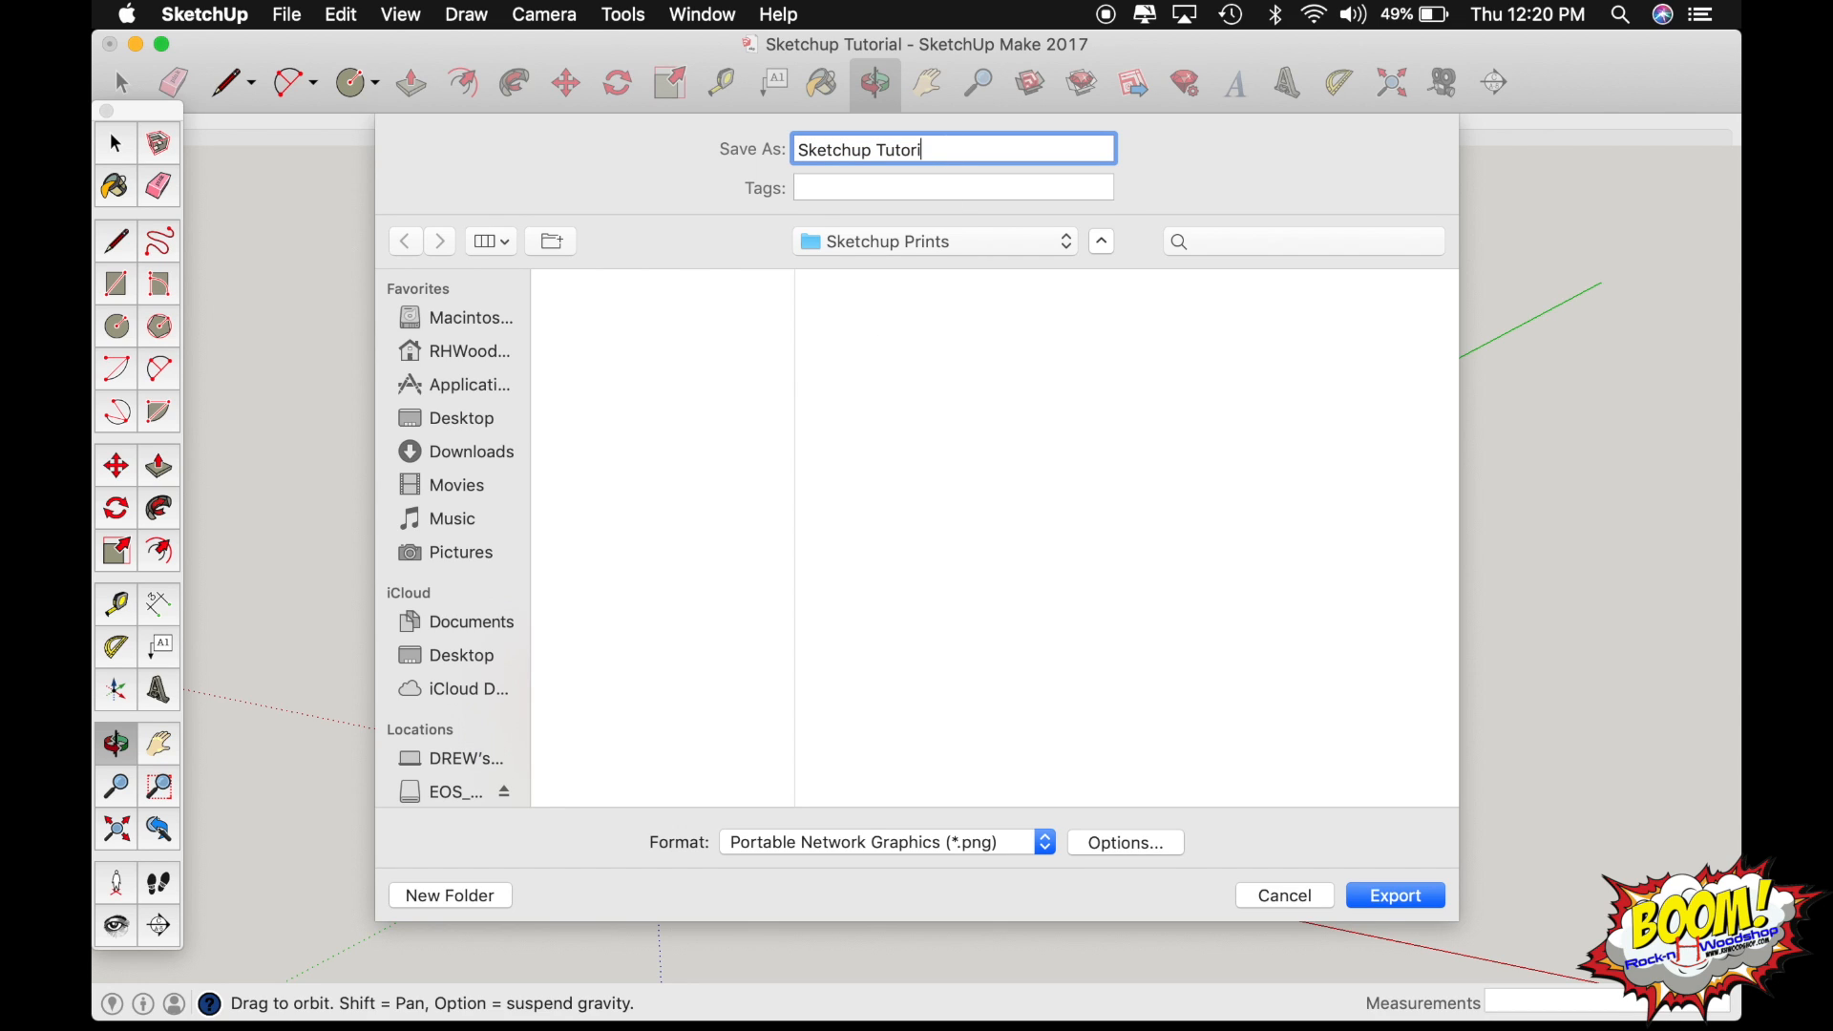
key("BackSpace")
key("BackSpace")
key("BackSpace")
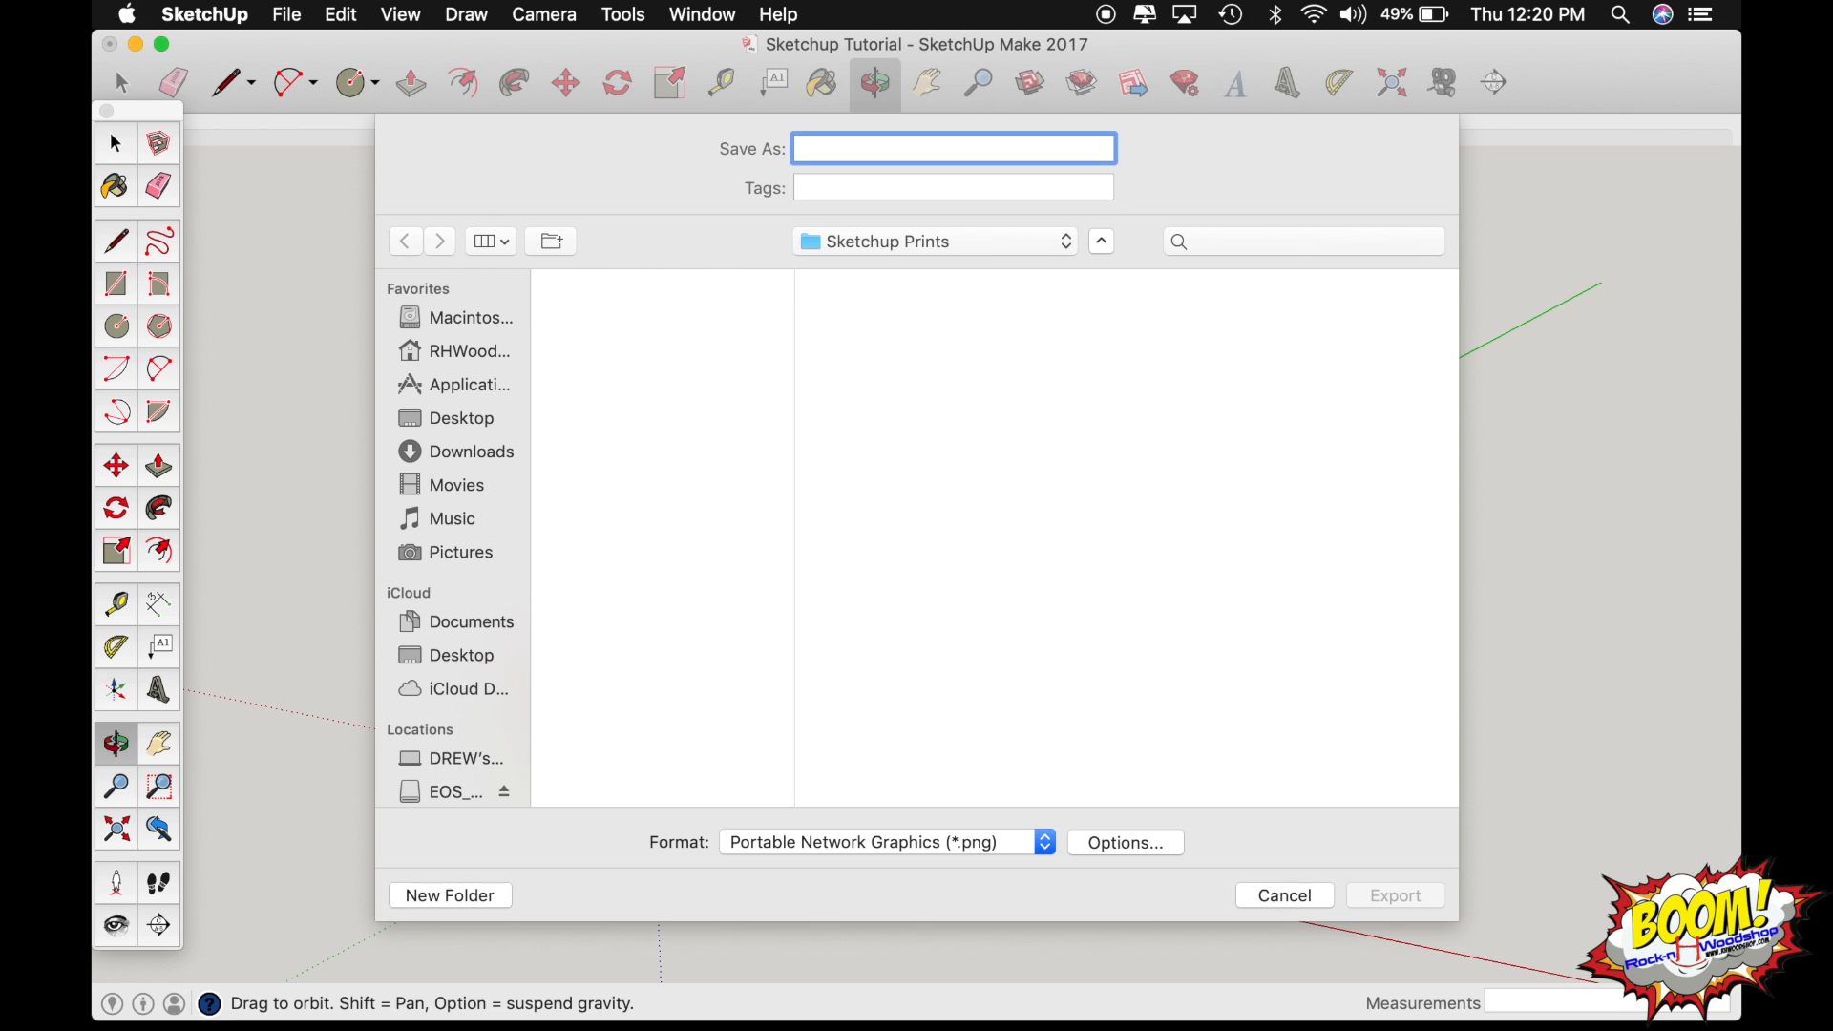
type("1")
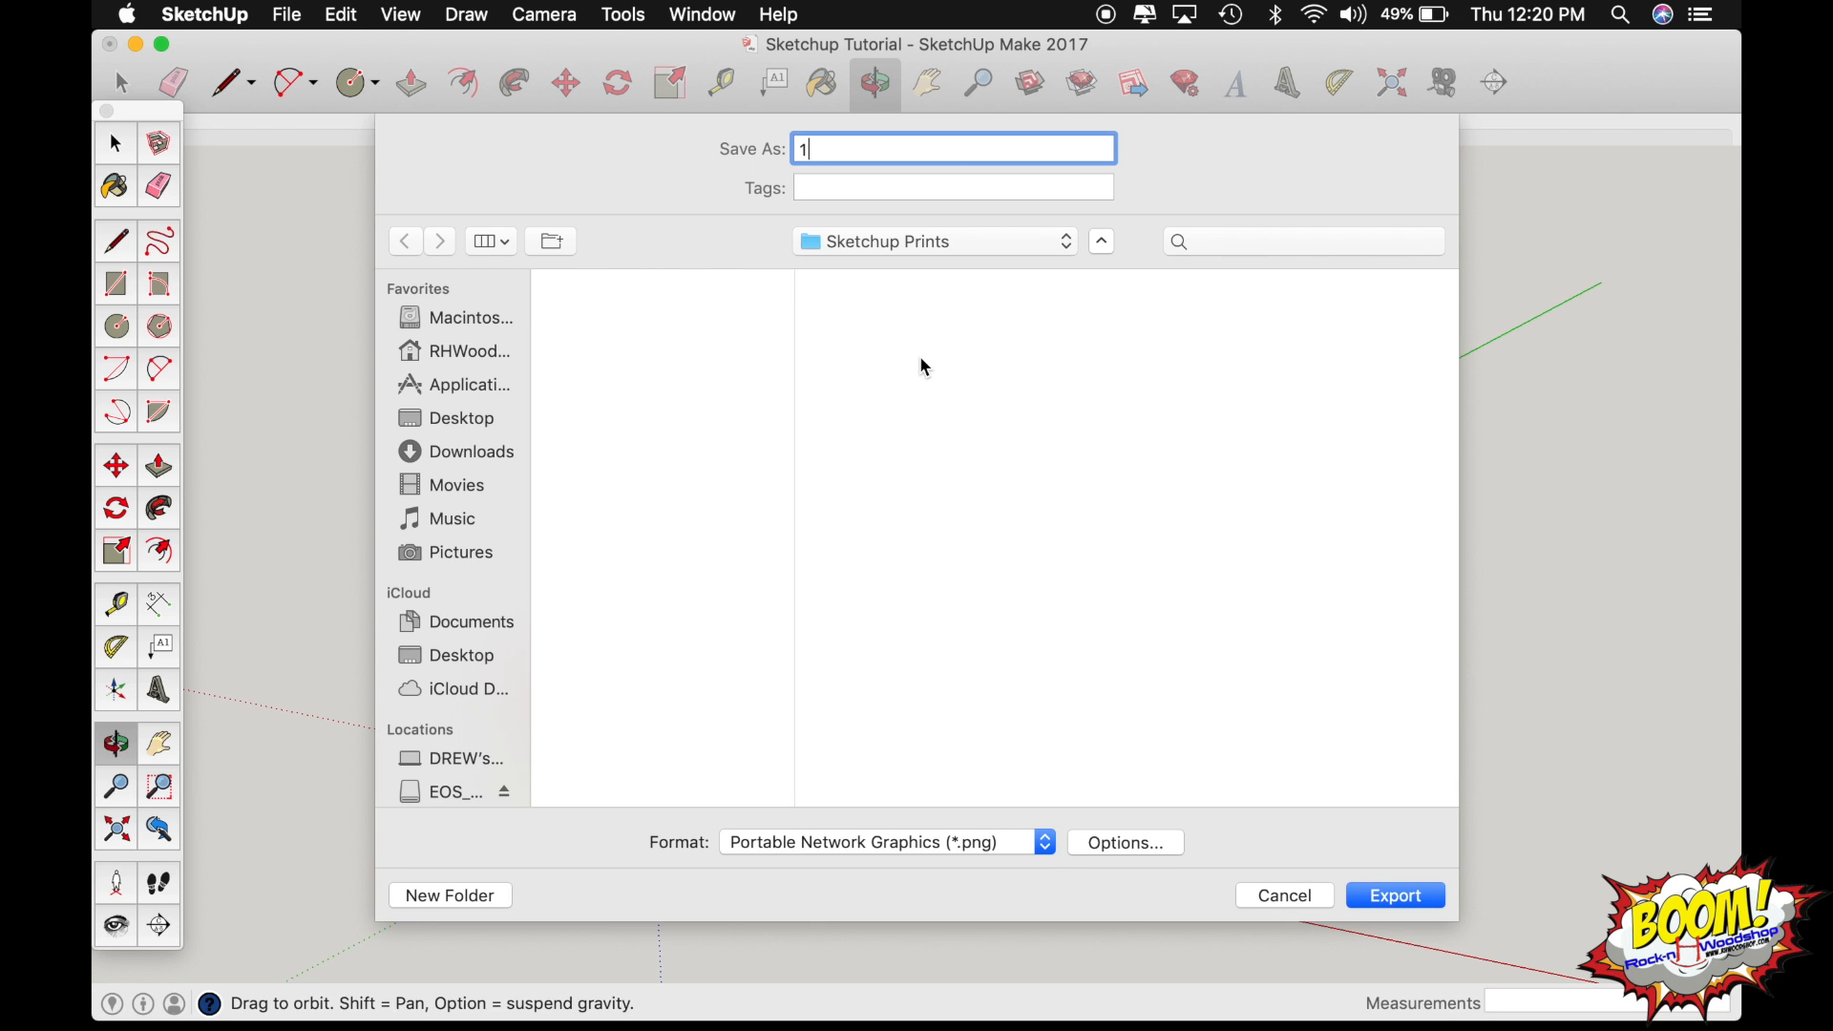
left_click(1399, 898)
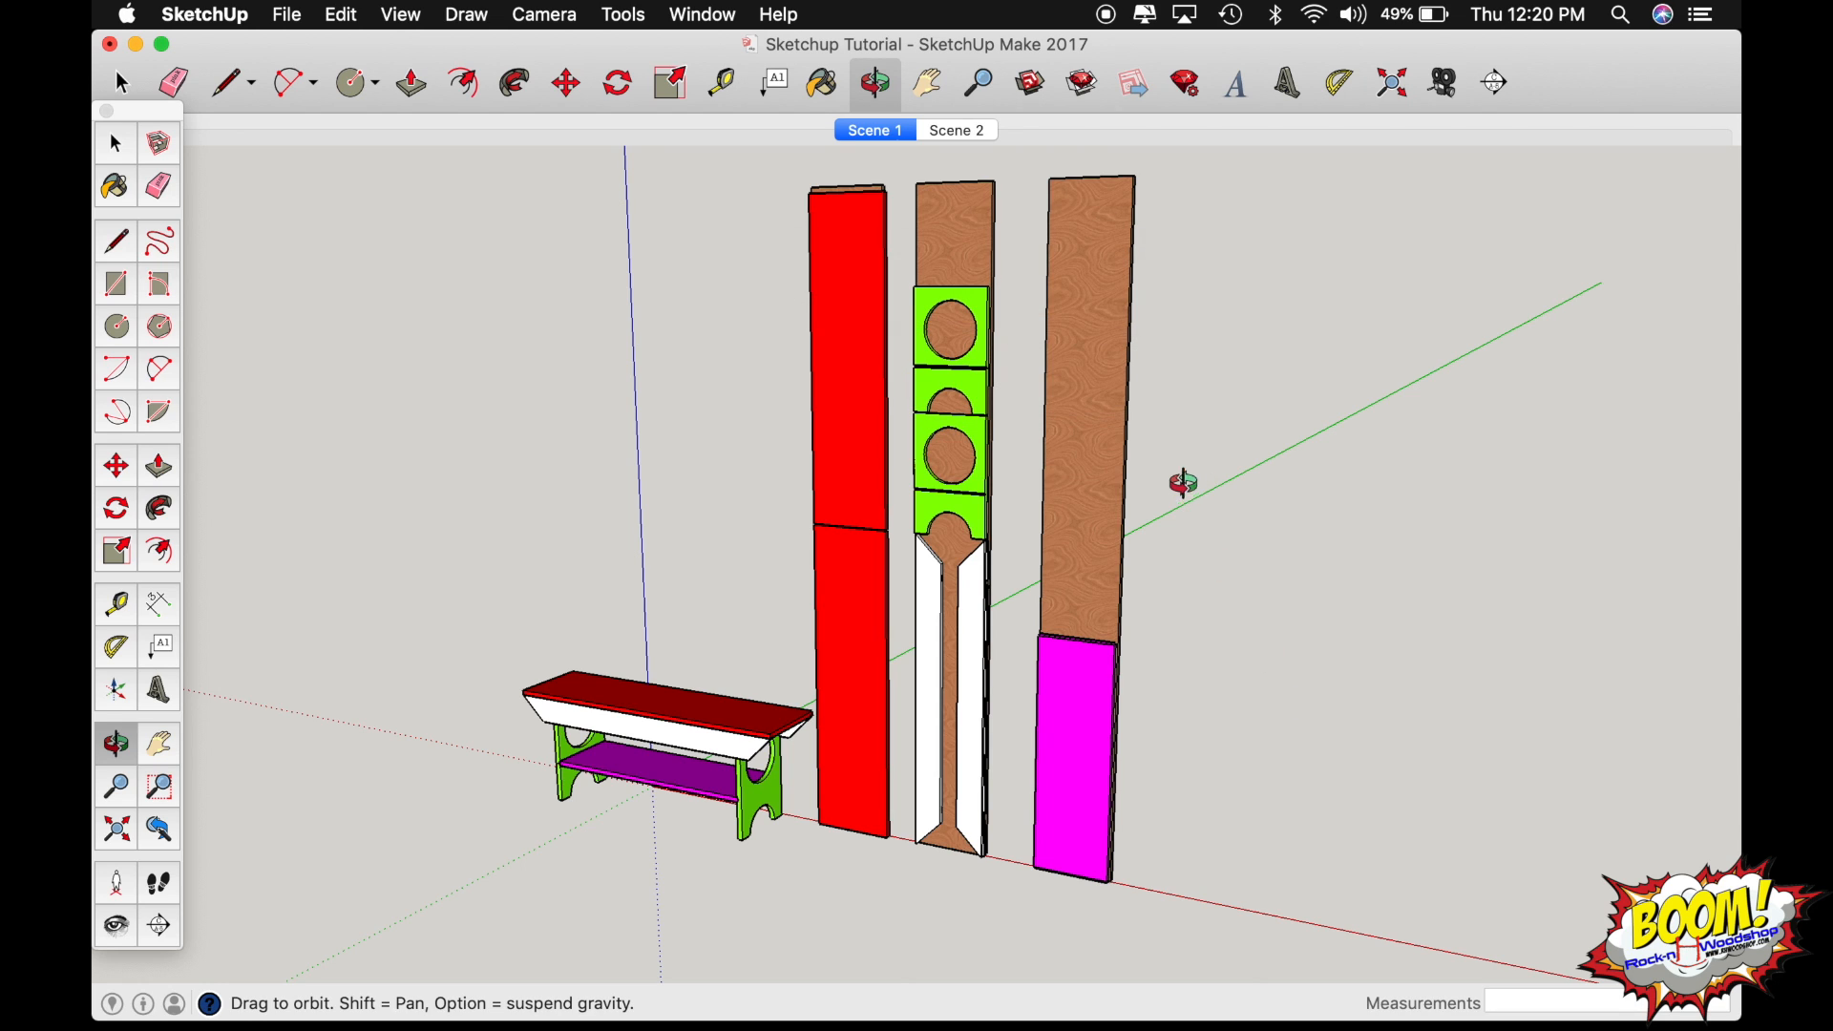
Switch to Finder and open 1.png in Preview from the Sketchup Prints folder in Downloads.
mouse_move(367, 1003)
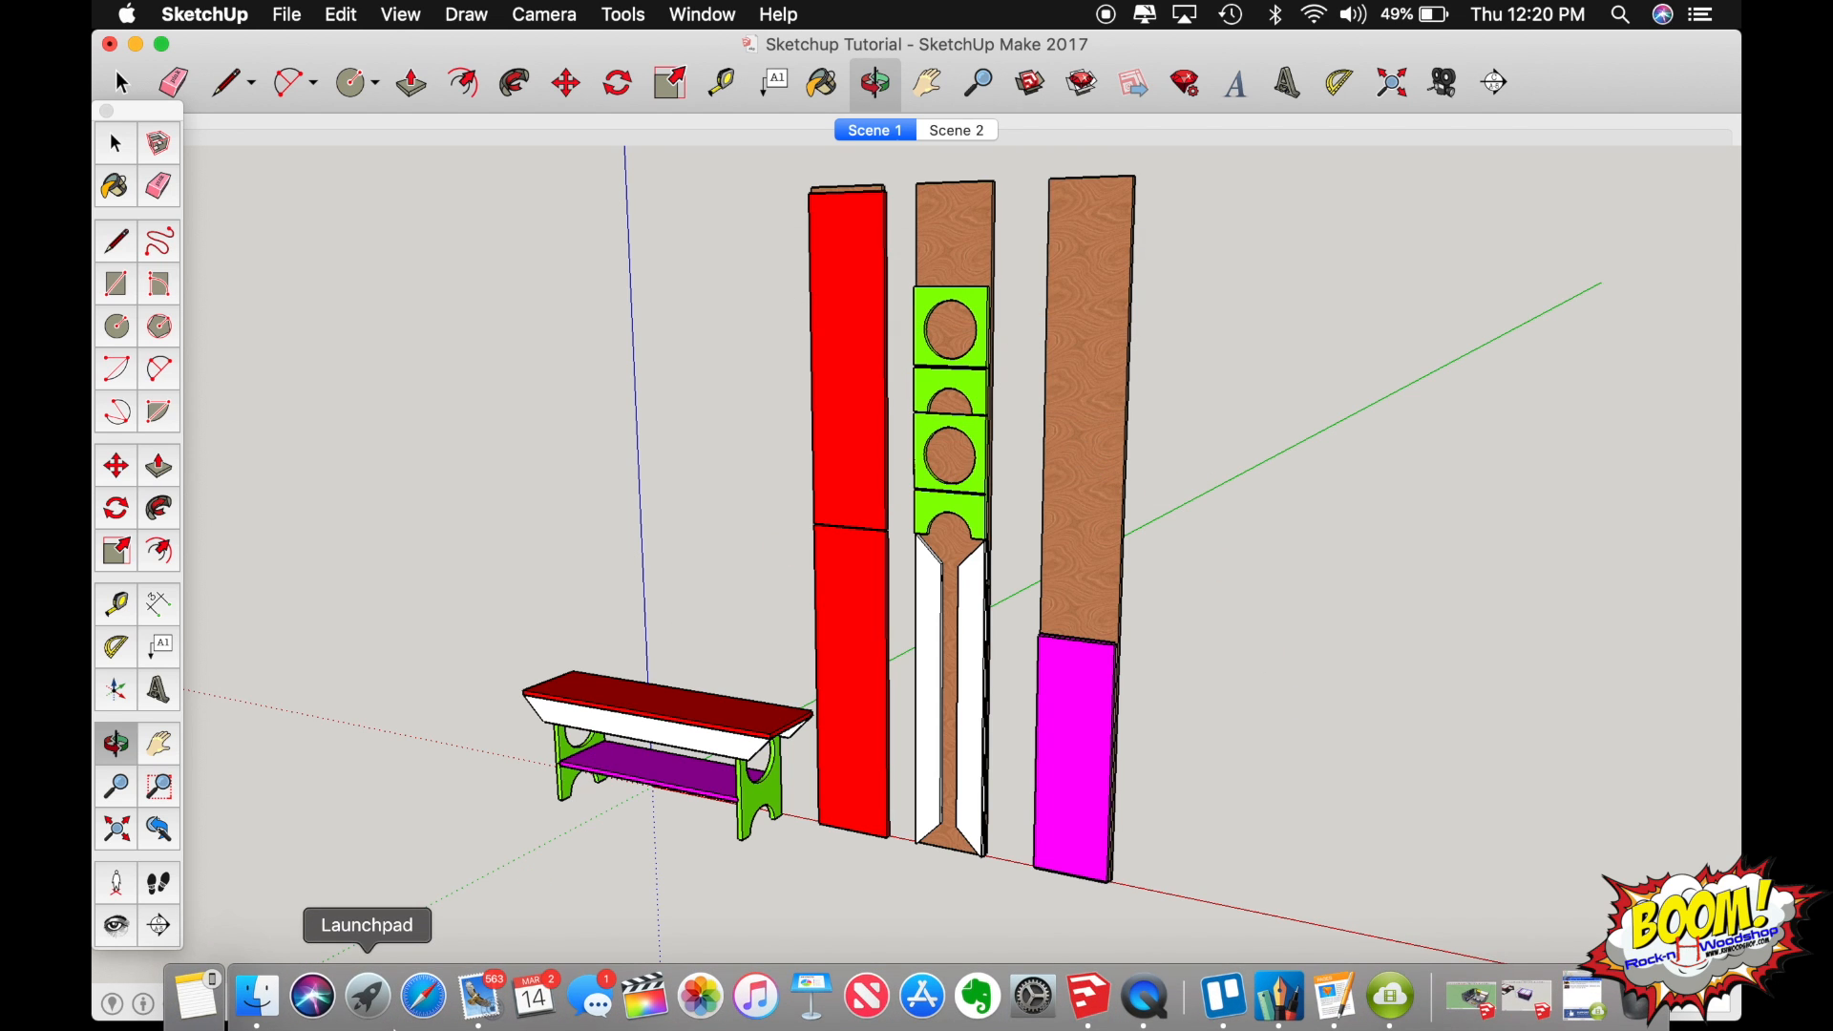
left_click(260, 998)
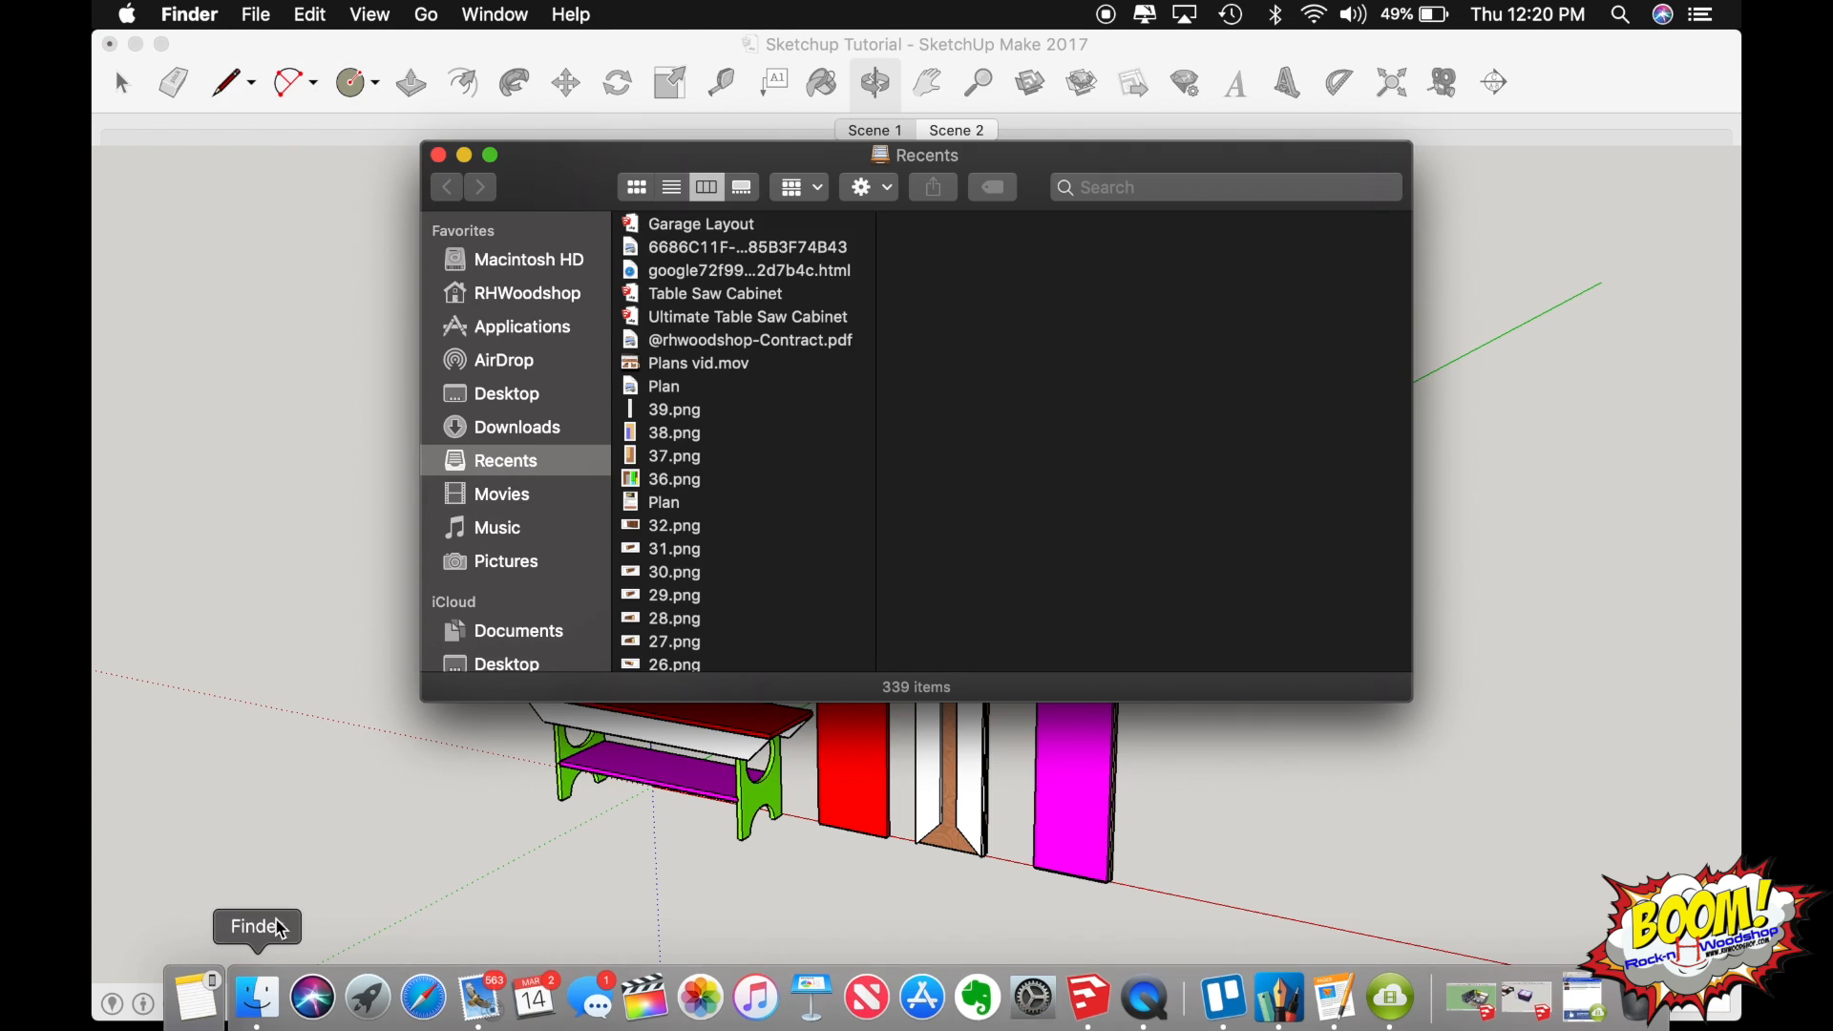
left_click(553, 427)
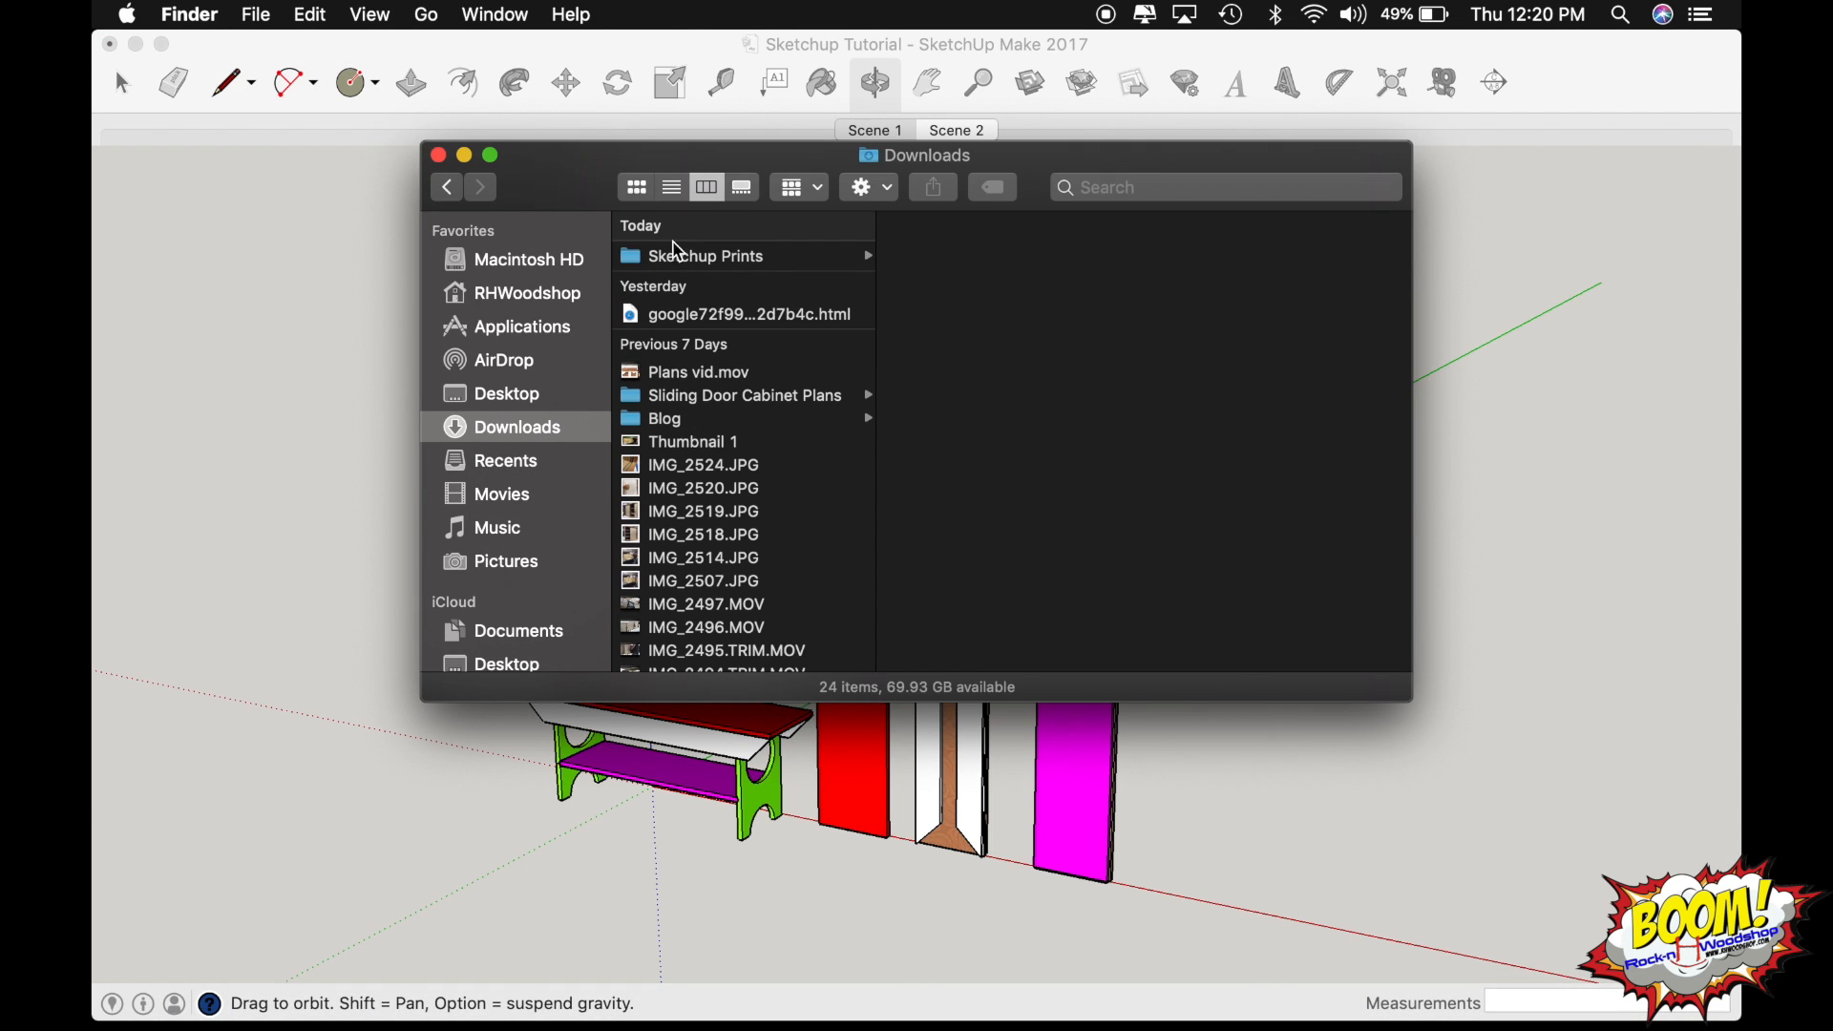
left_click(697, 257)
left_click(955, 263)
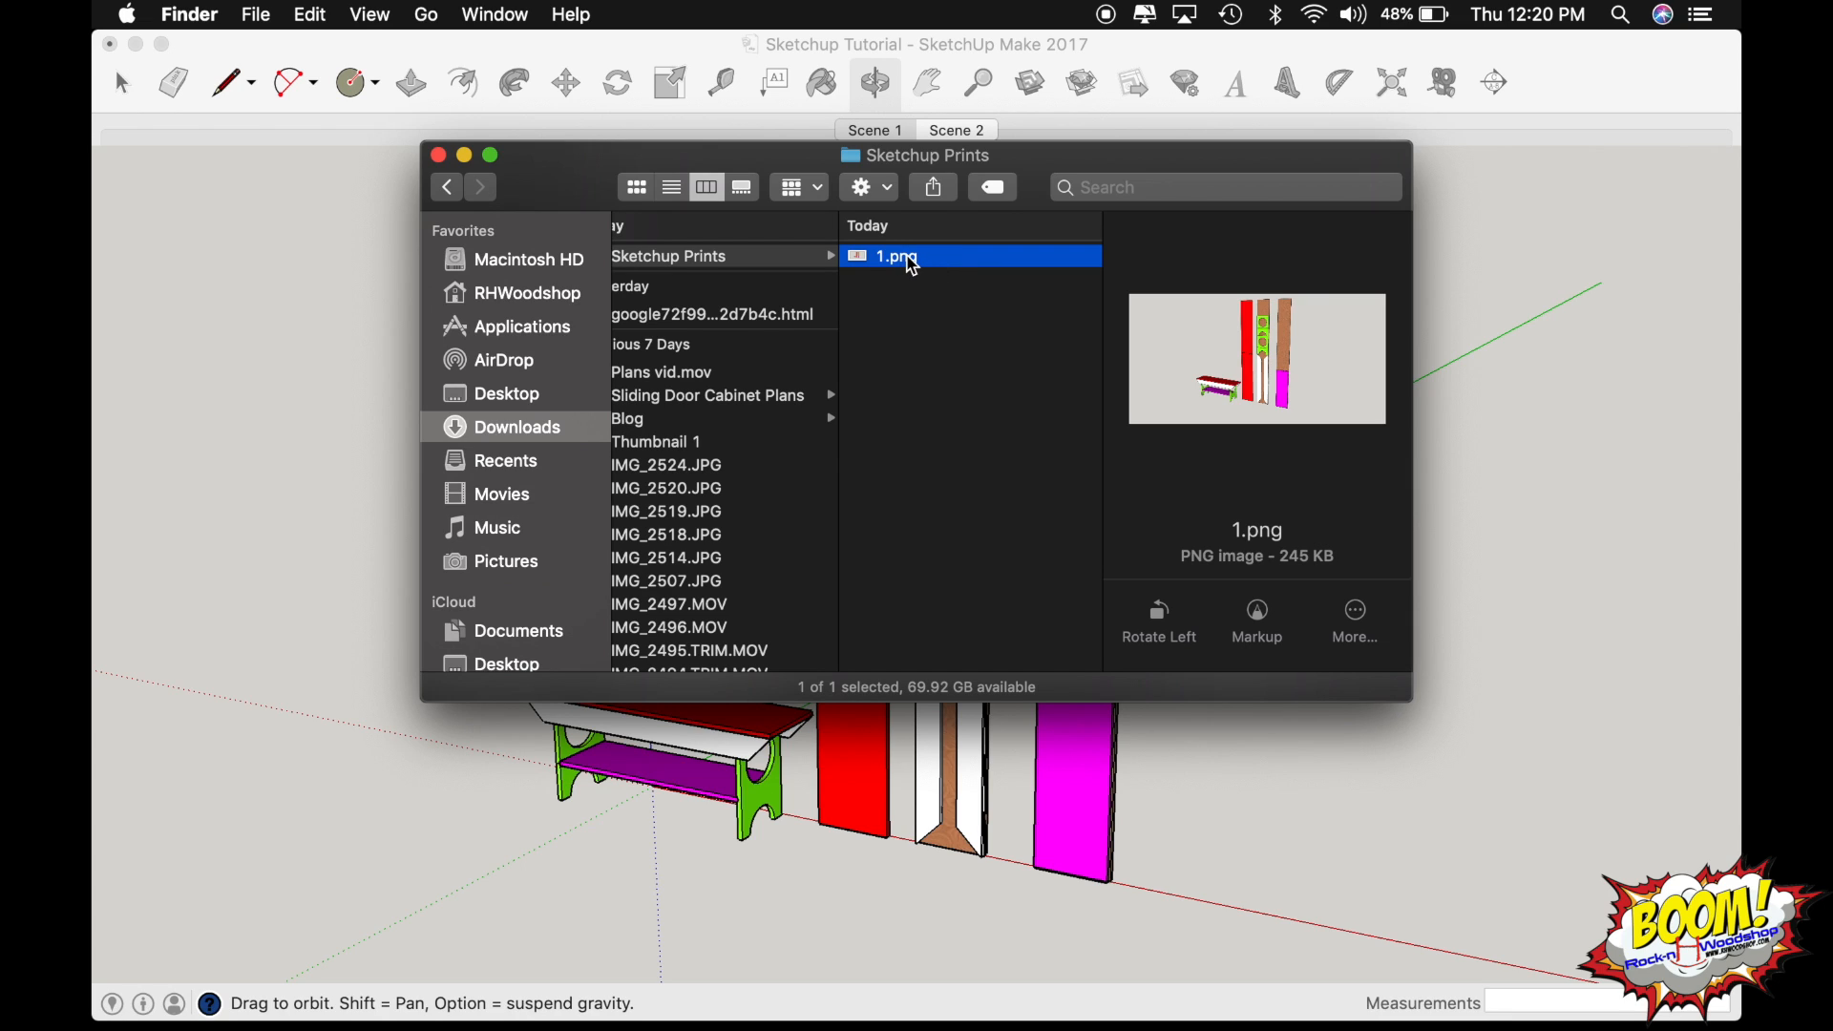
double_click(912, 260)
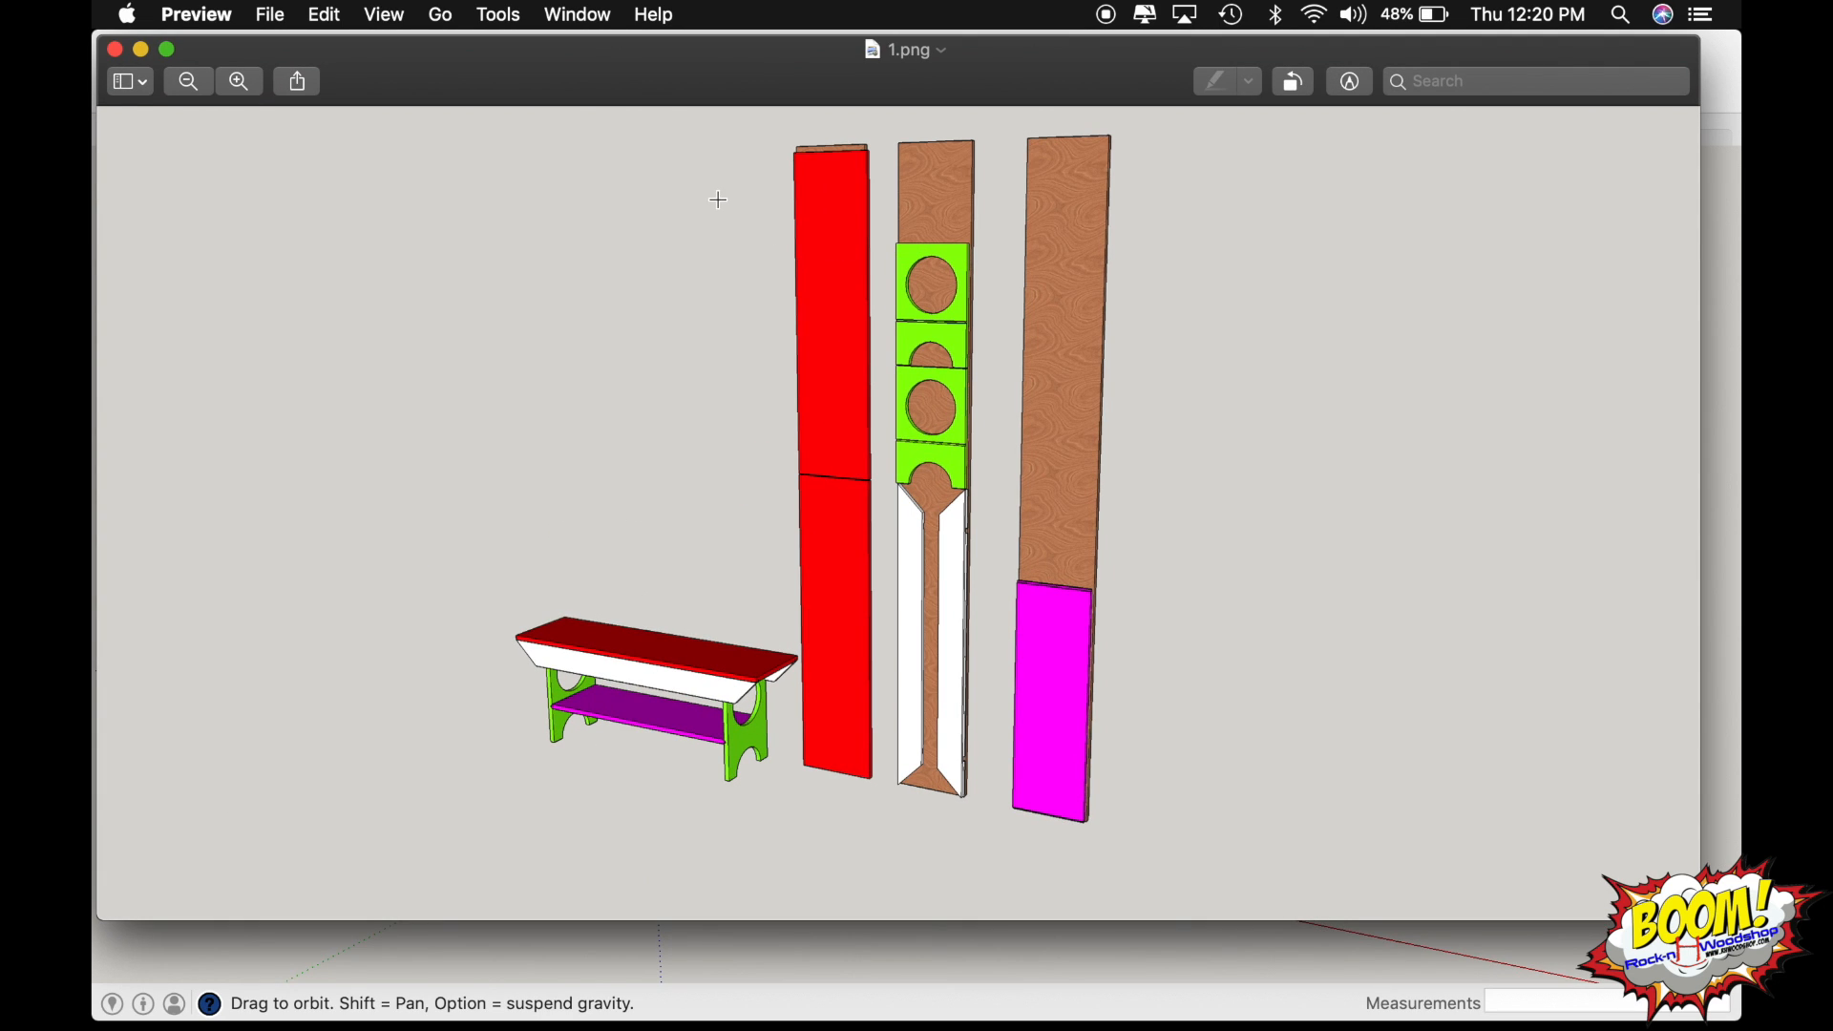
Crop the exported image closely around the bench and the three tall boards.
left_click_drag(487, 139, 1164, 840)
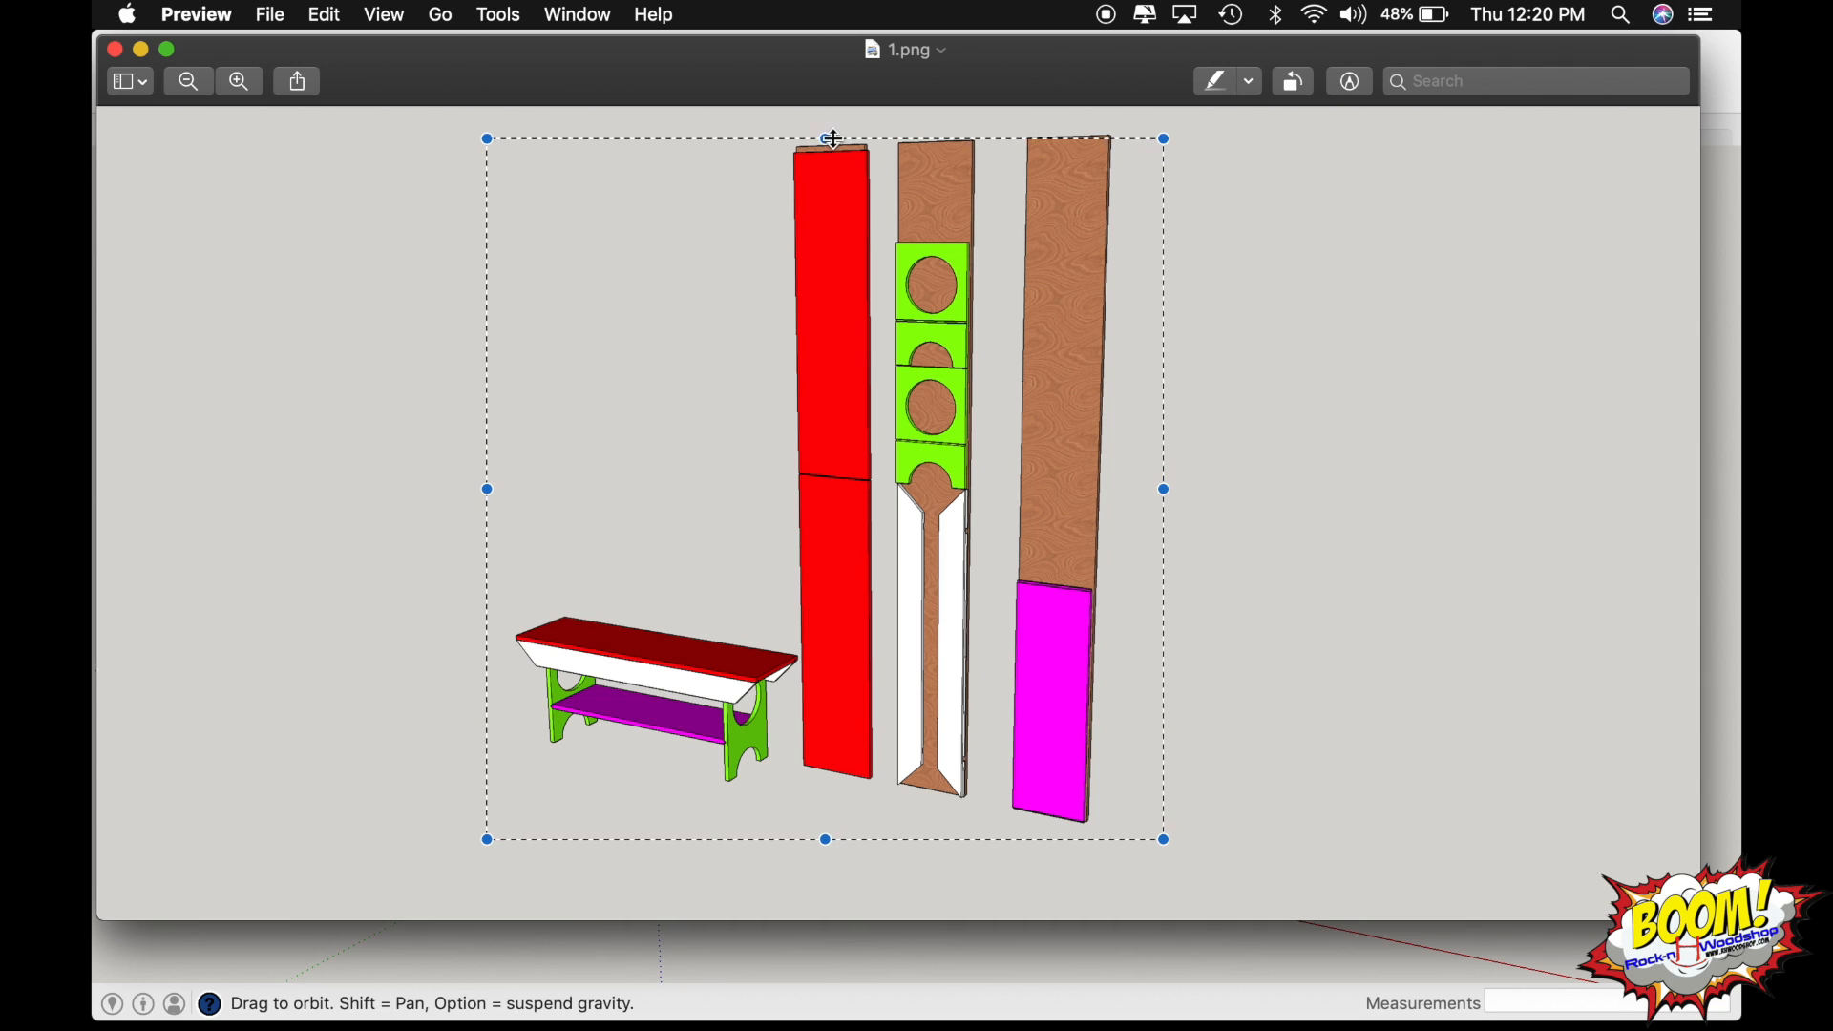
left_click_drag(827, 139, 827, 128)
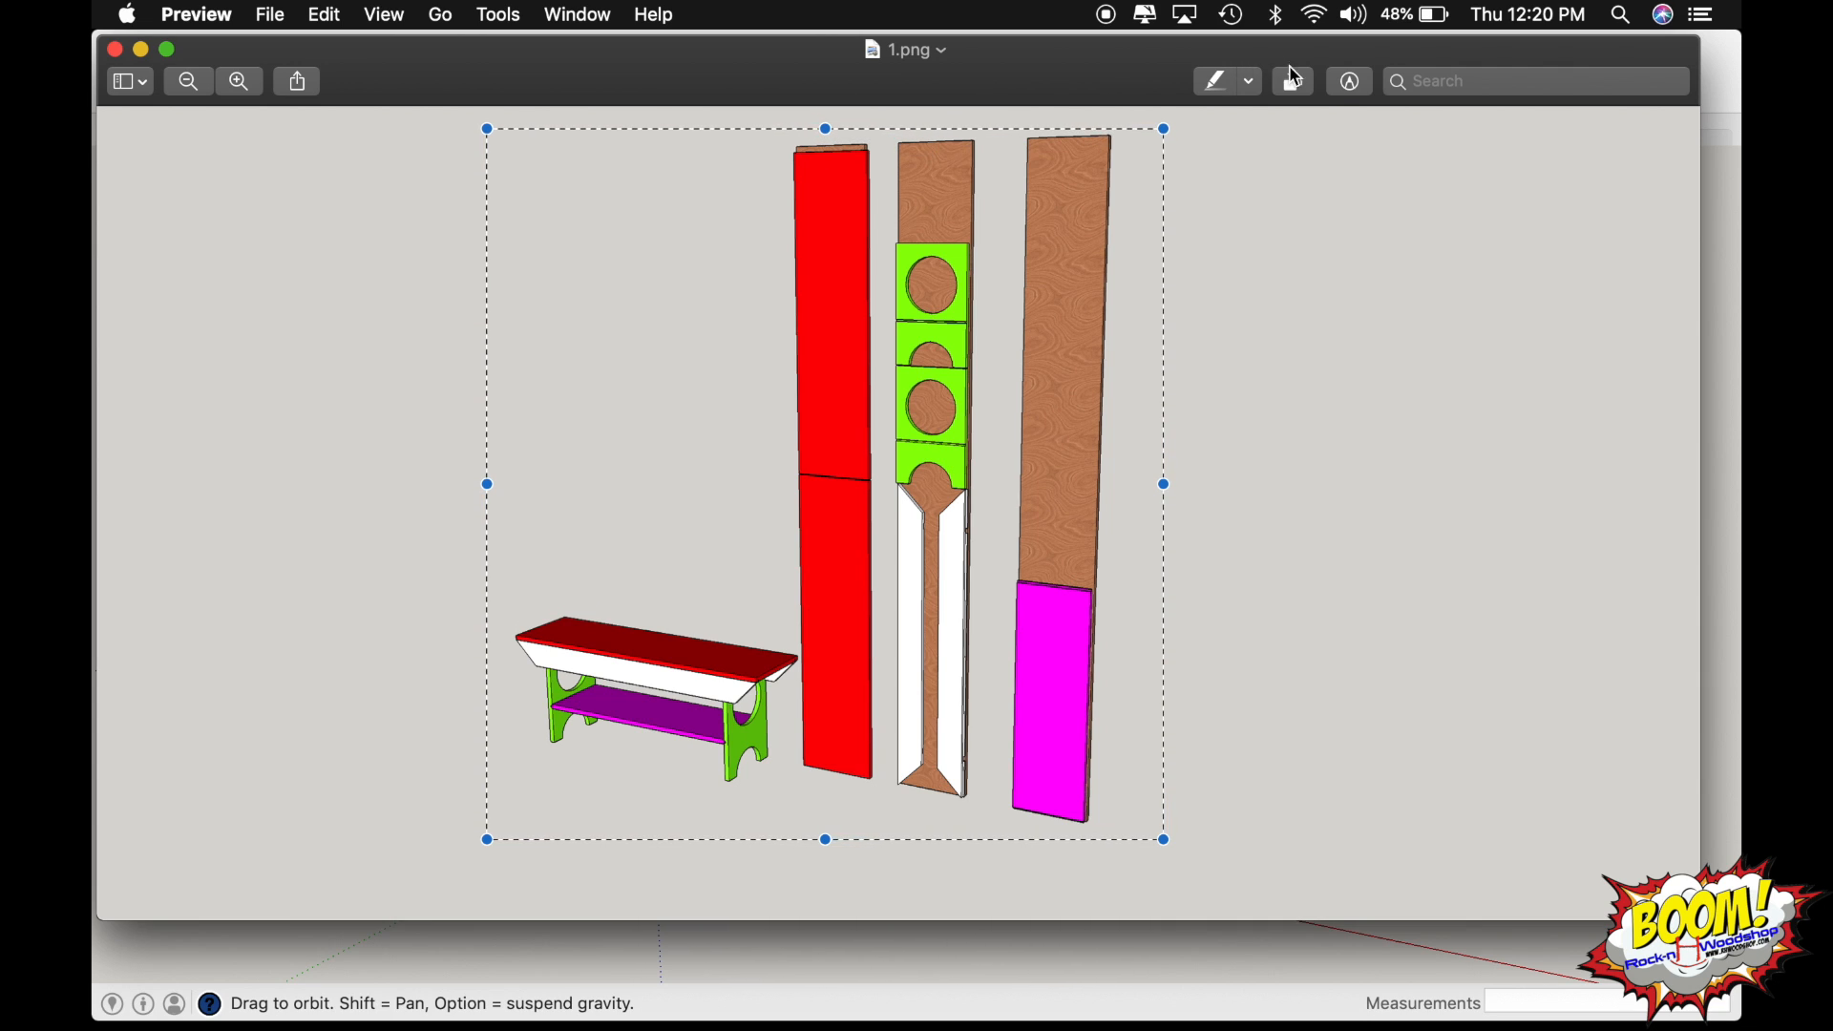
left_click(1354, 86)
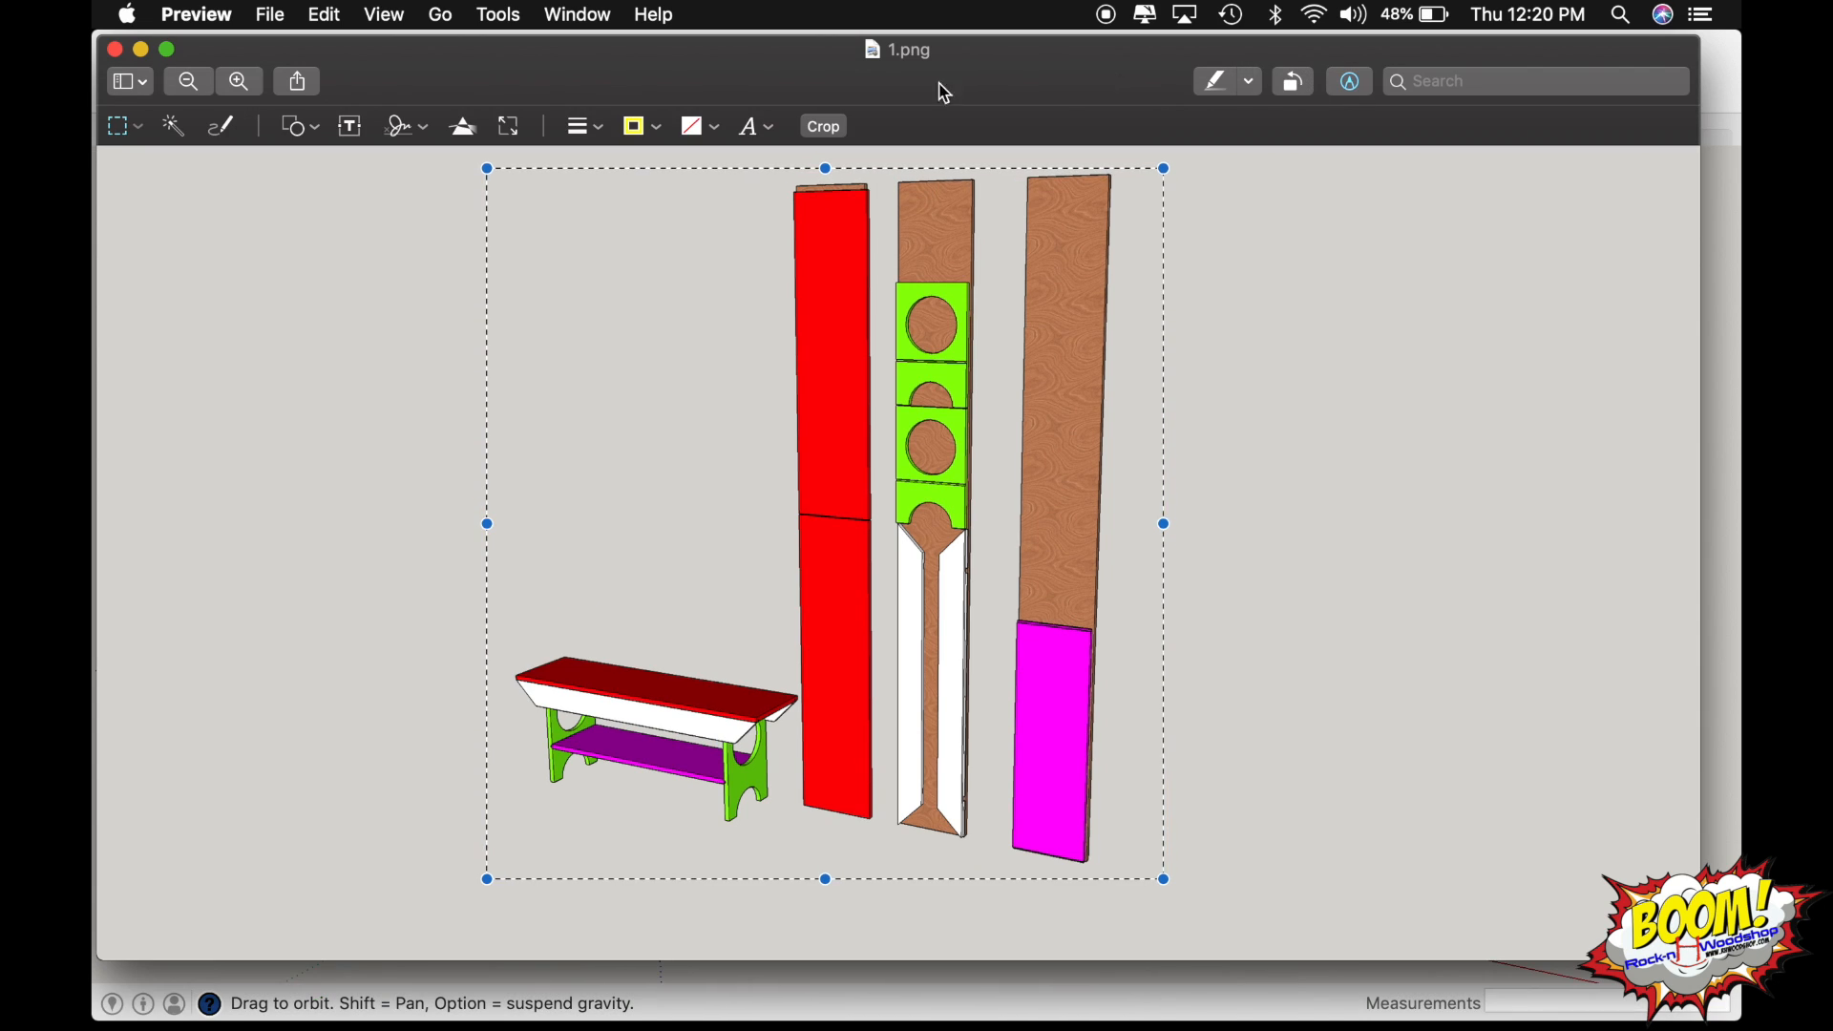
left_click(827, 136)
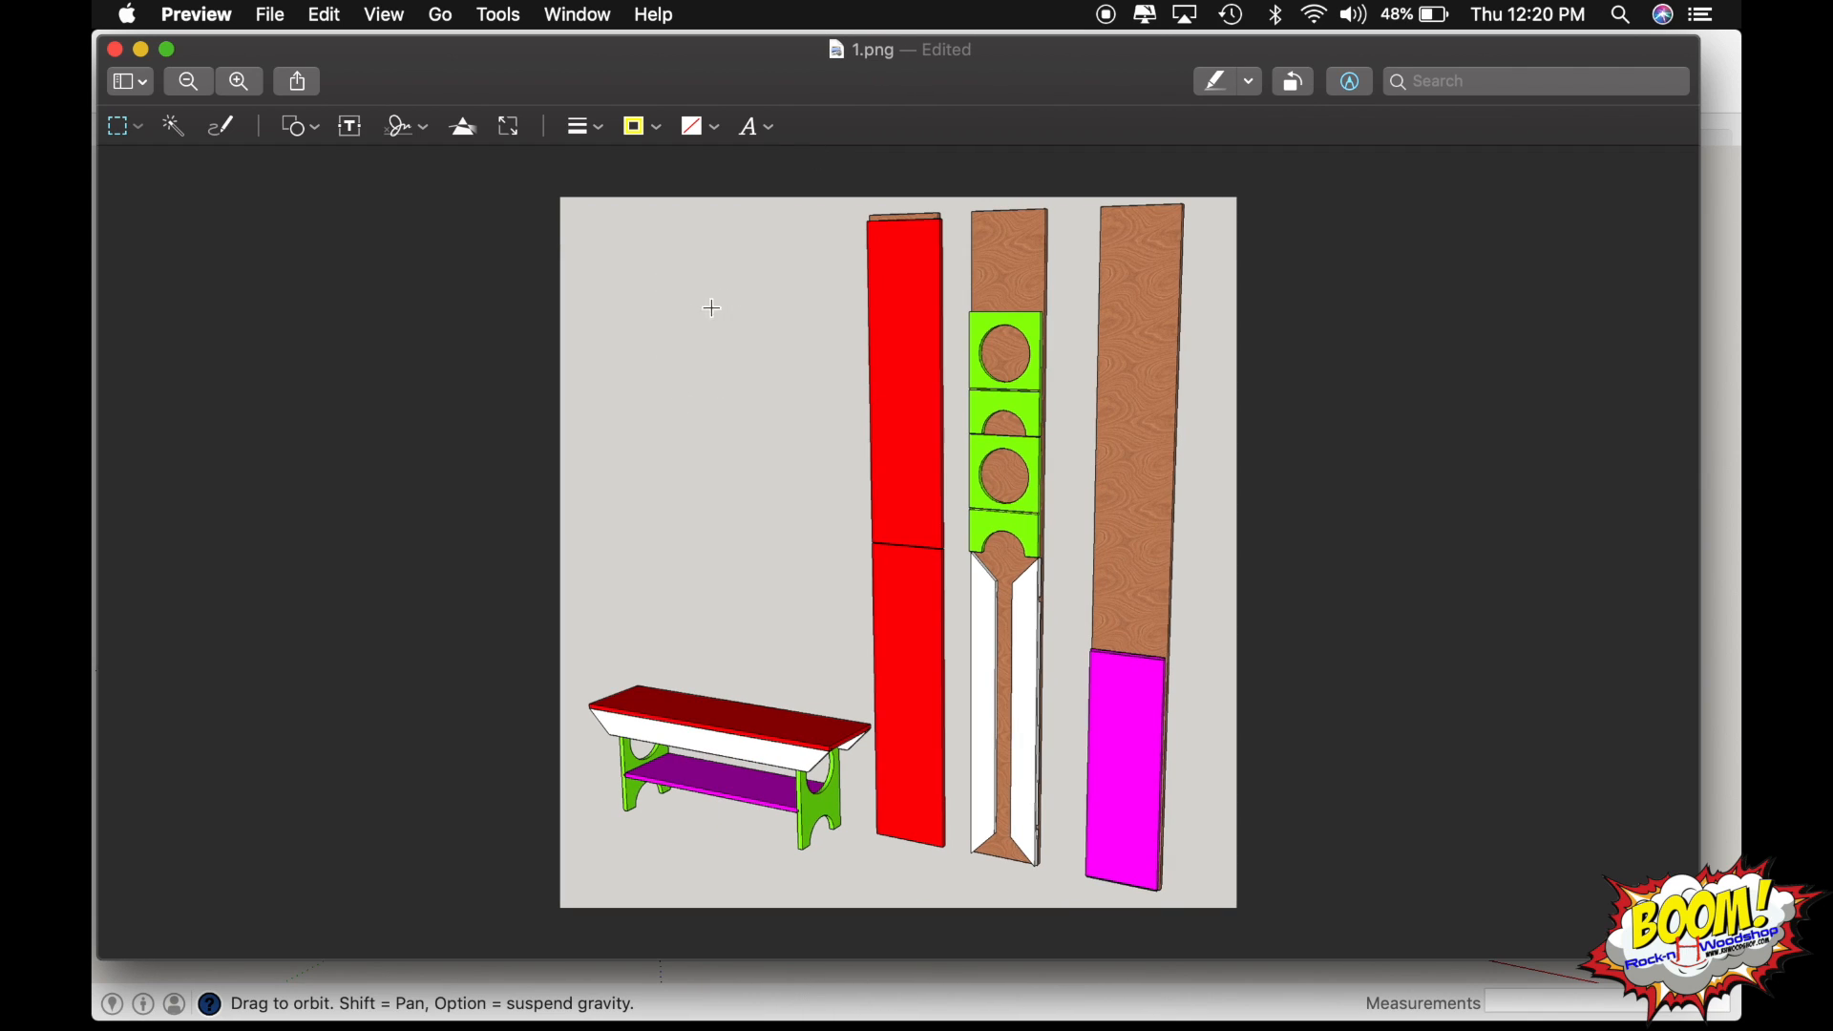
Remove the grey background around the parts and in the gaps under the bench with Instant Alpha, and close the image.
left_click(173, 127)
left_click_drag(680, 315, 704, 316)
key("Delete")
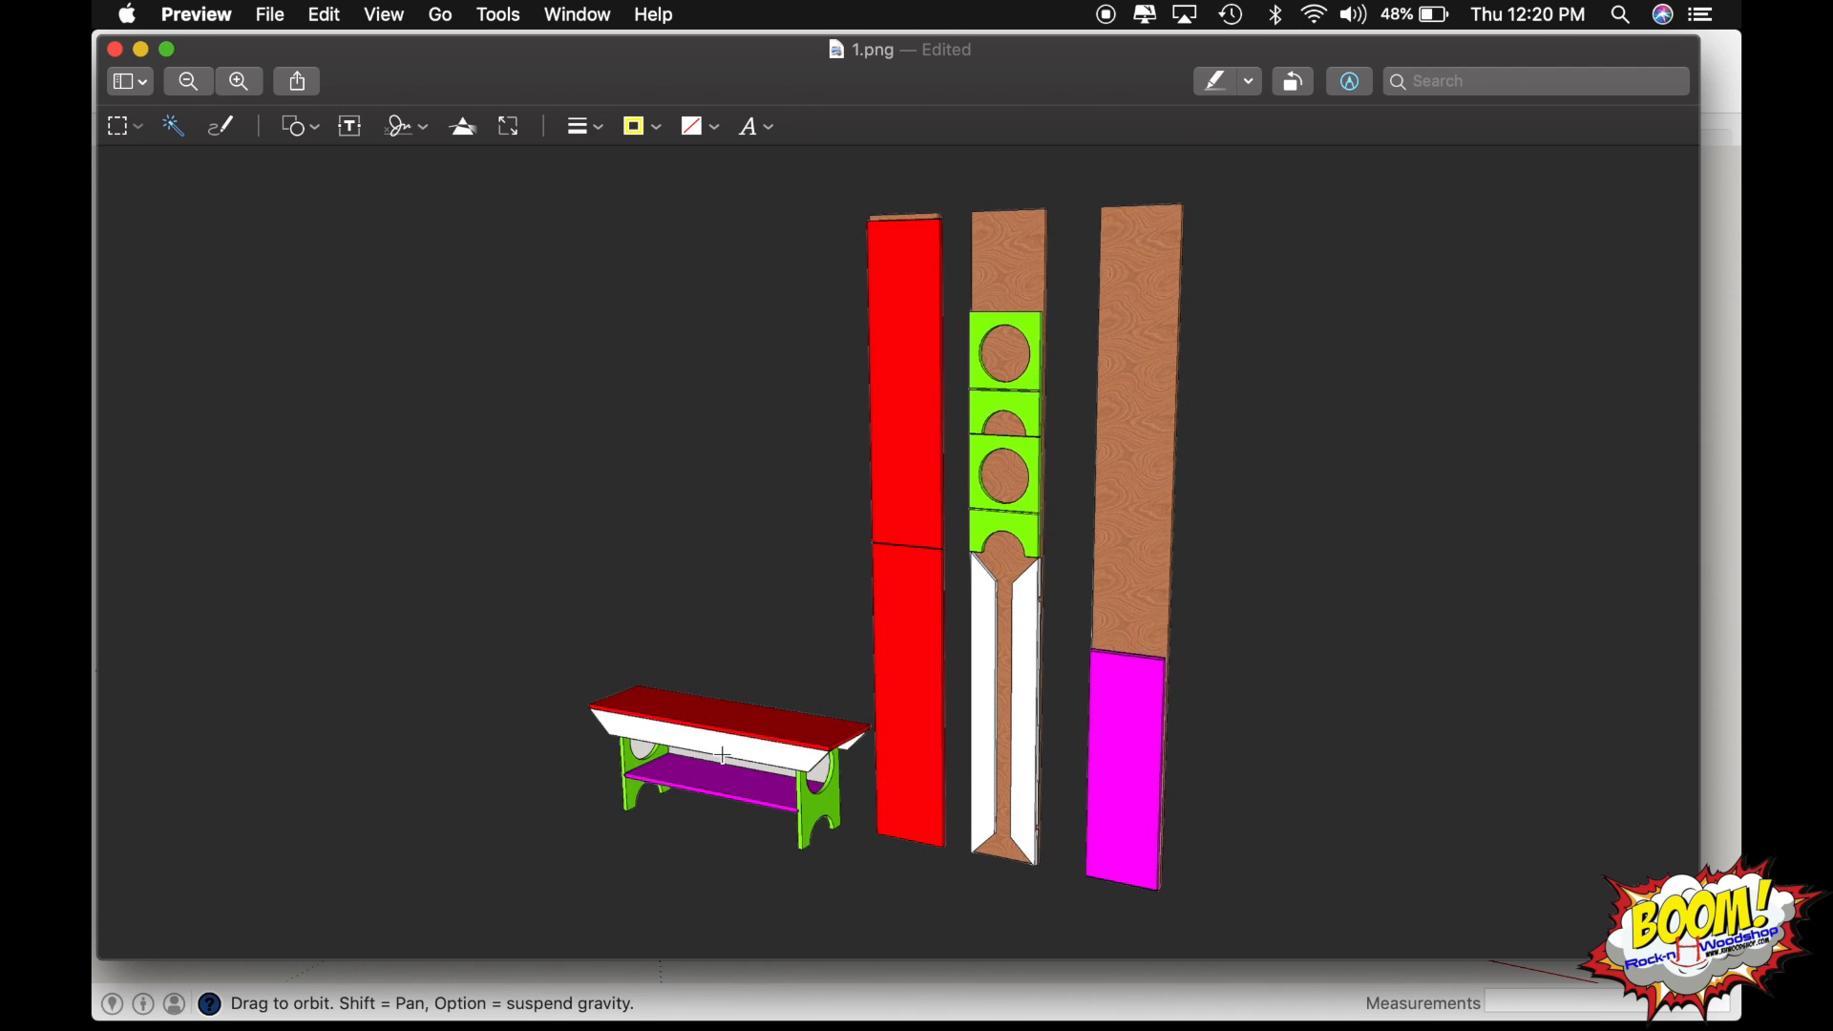
left_click_drag(719, 759, 867, 772)
key("Delete")
key("Delete")
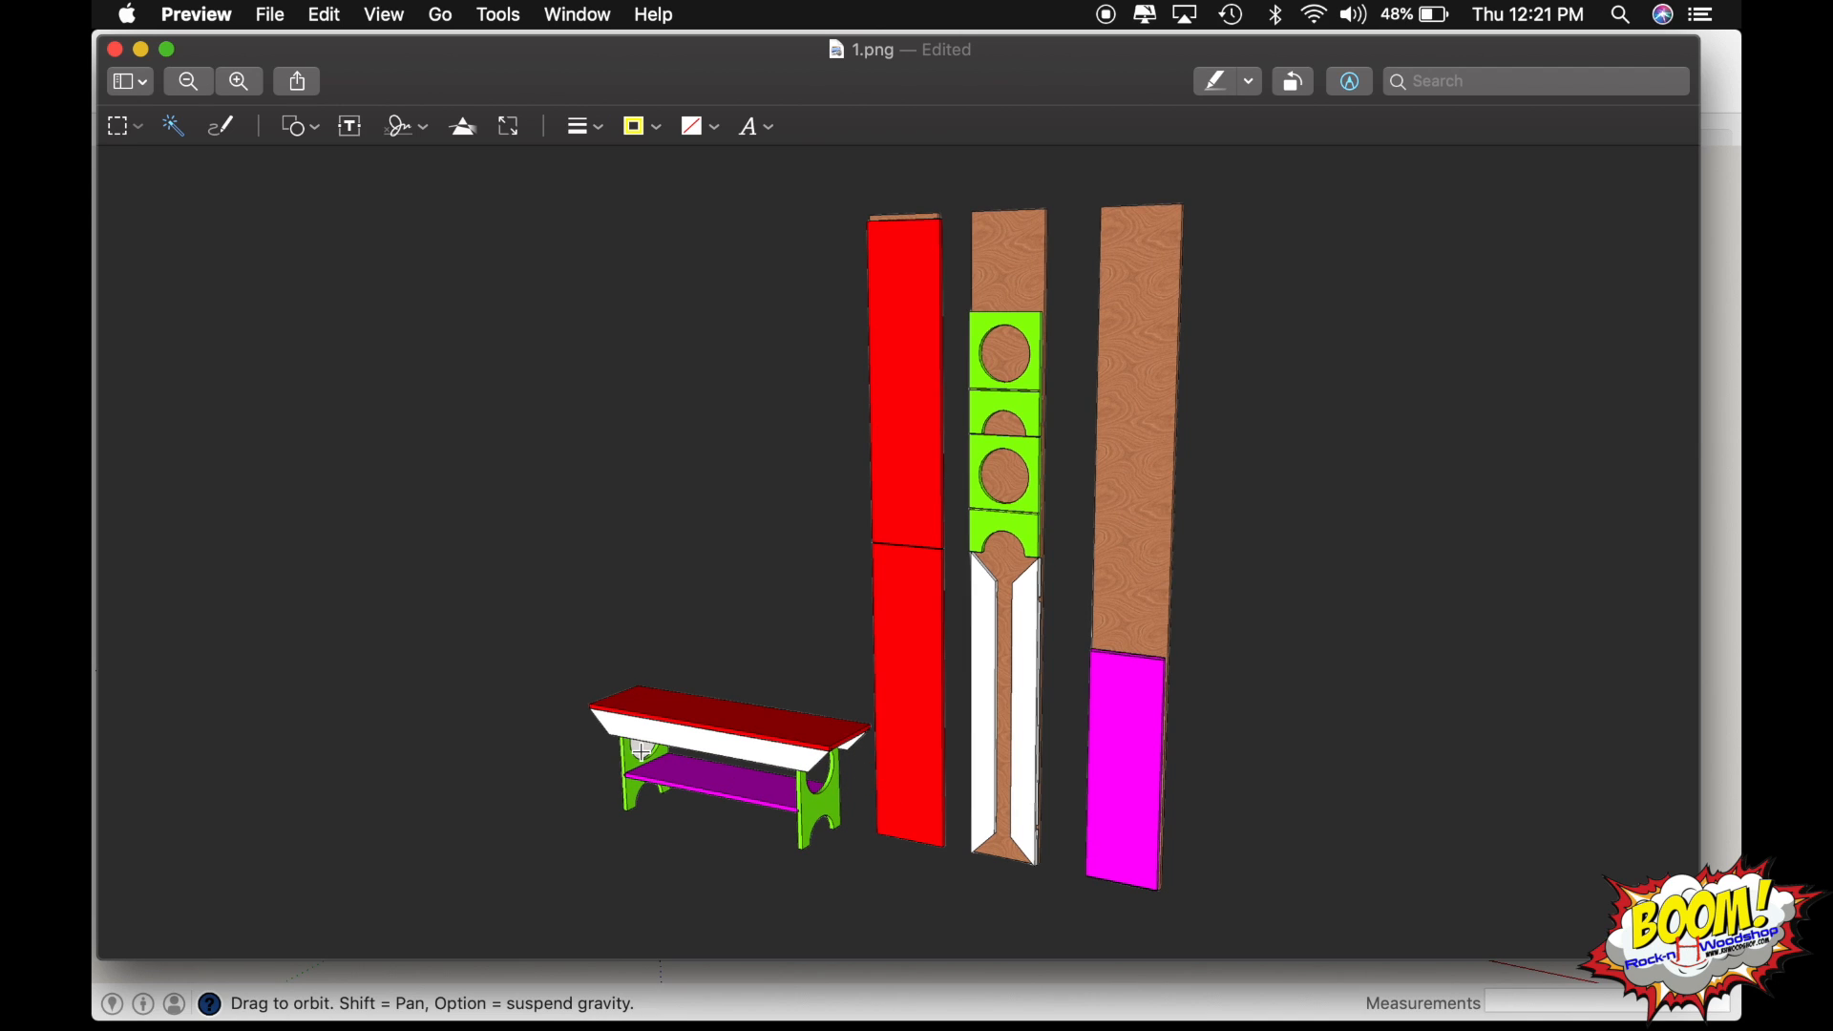
left_click_drag(642, 752, 685, 759)
key("Delete")
left_click(115, 50)
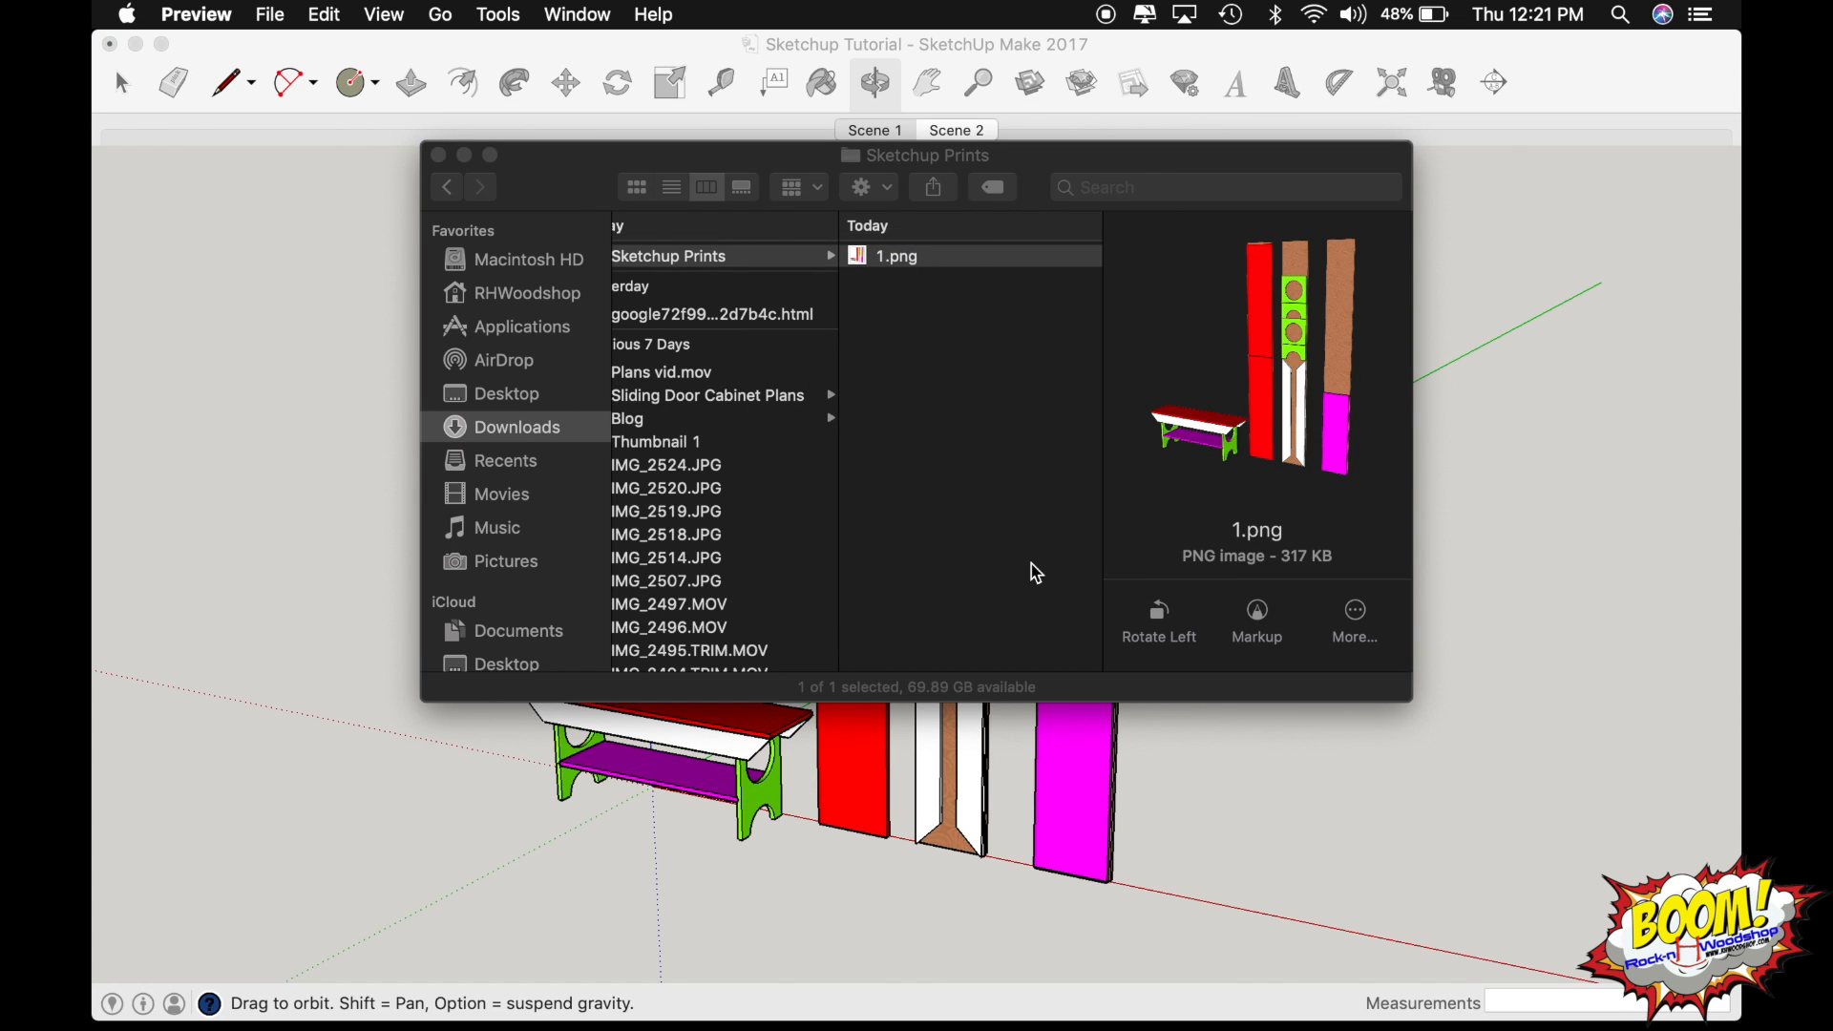
Switch back to SketchUp and dimension the full height of the wood board behind the magenta panel.
left_click(1198, 792)
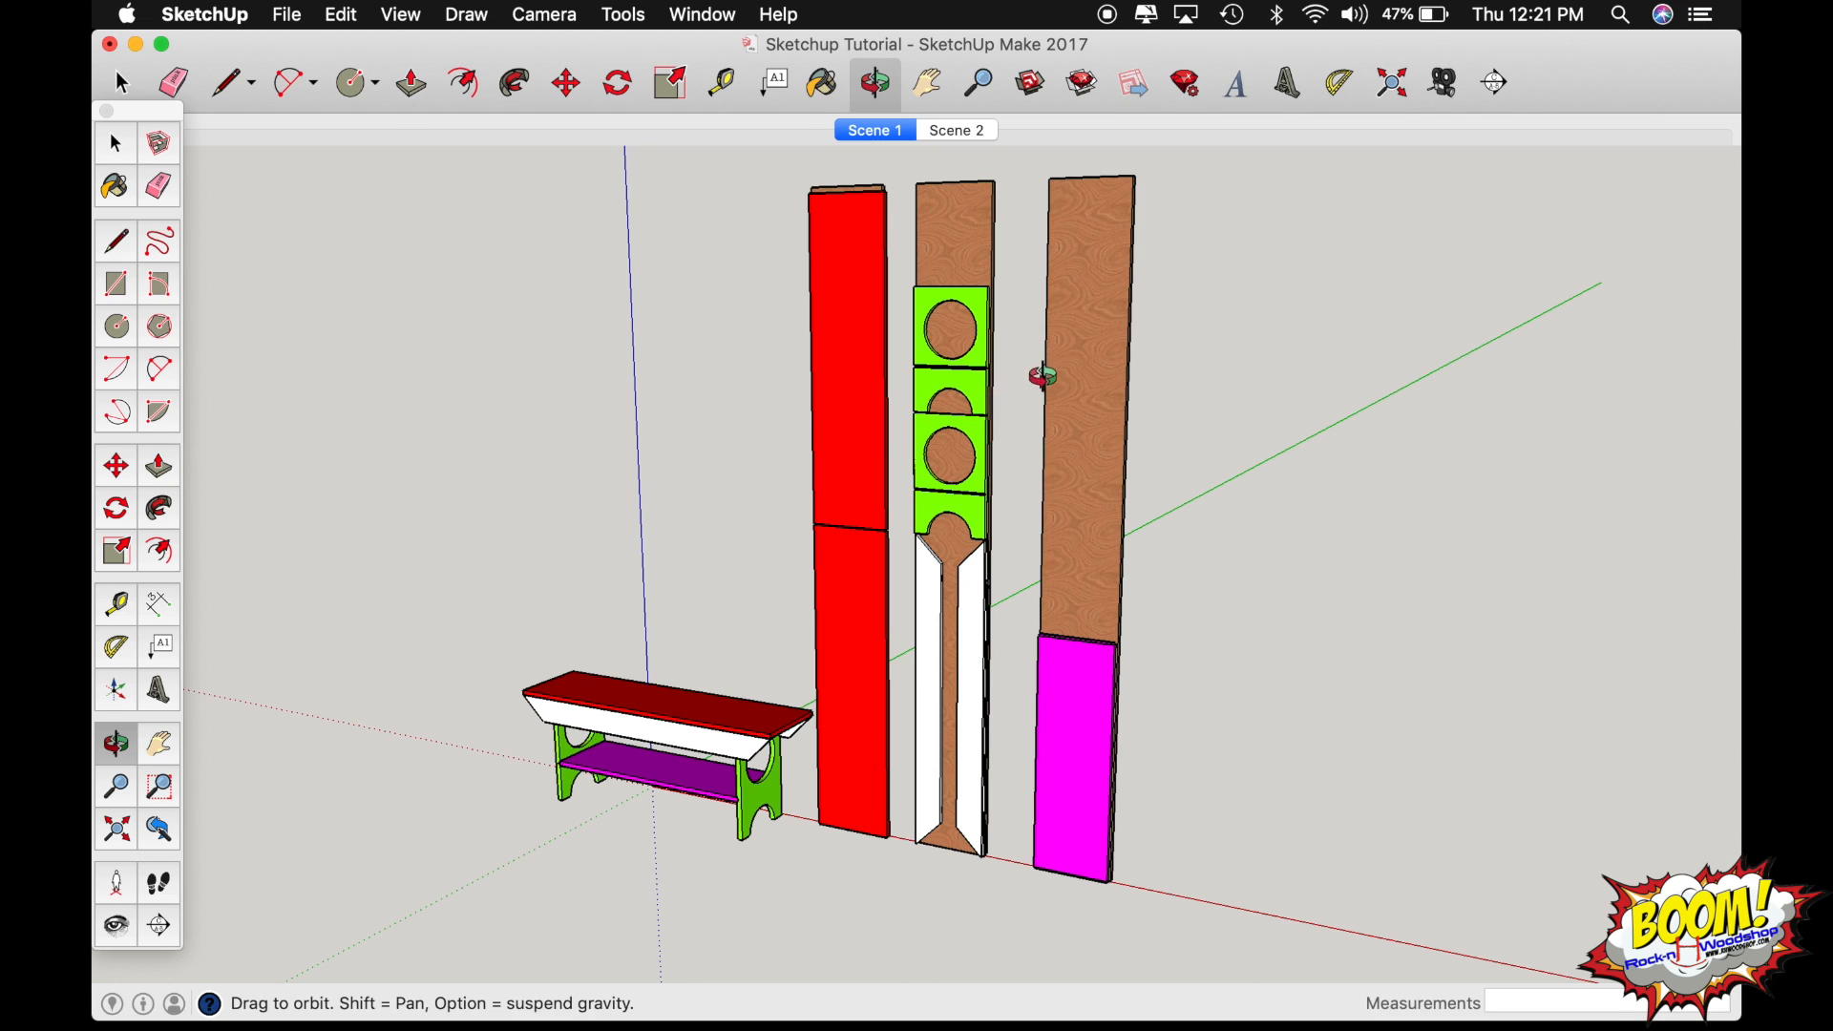
key("d")
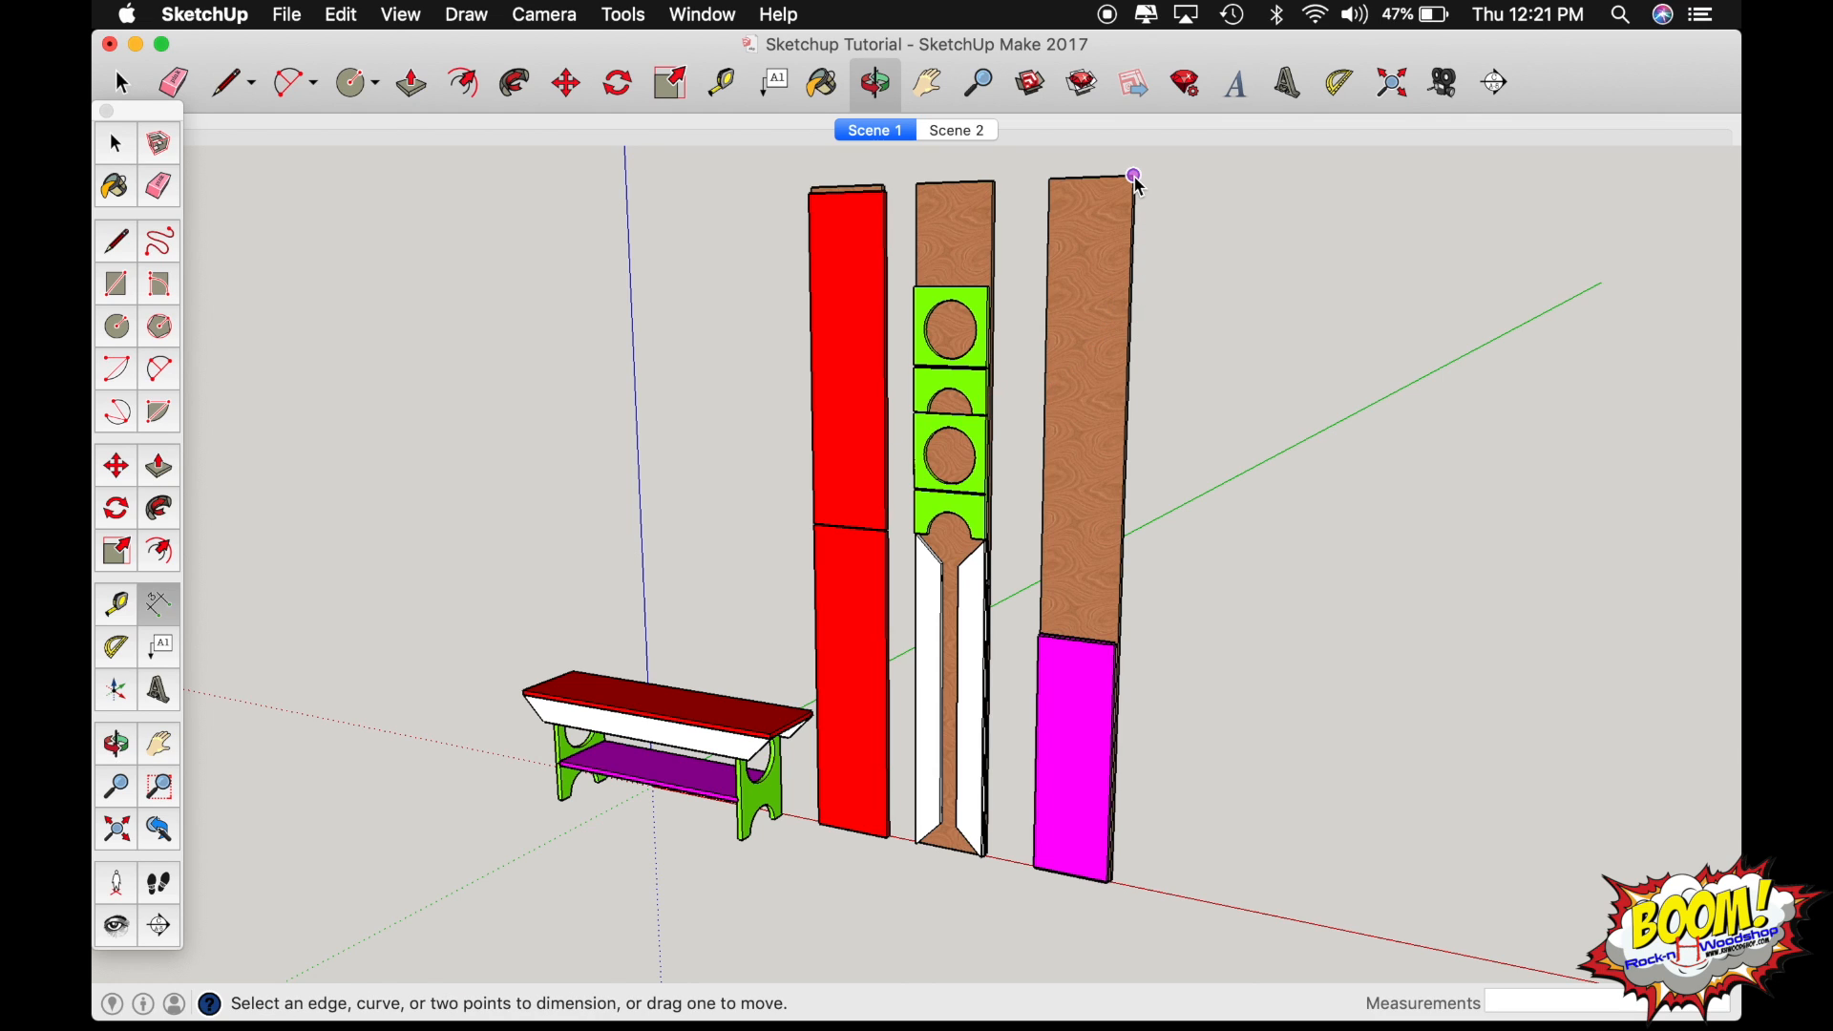
left_click(1134, 176)
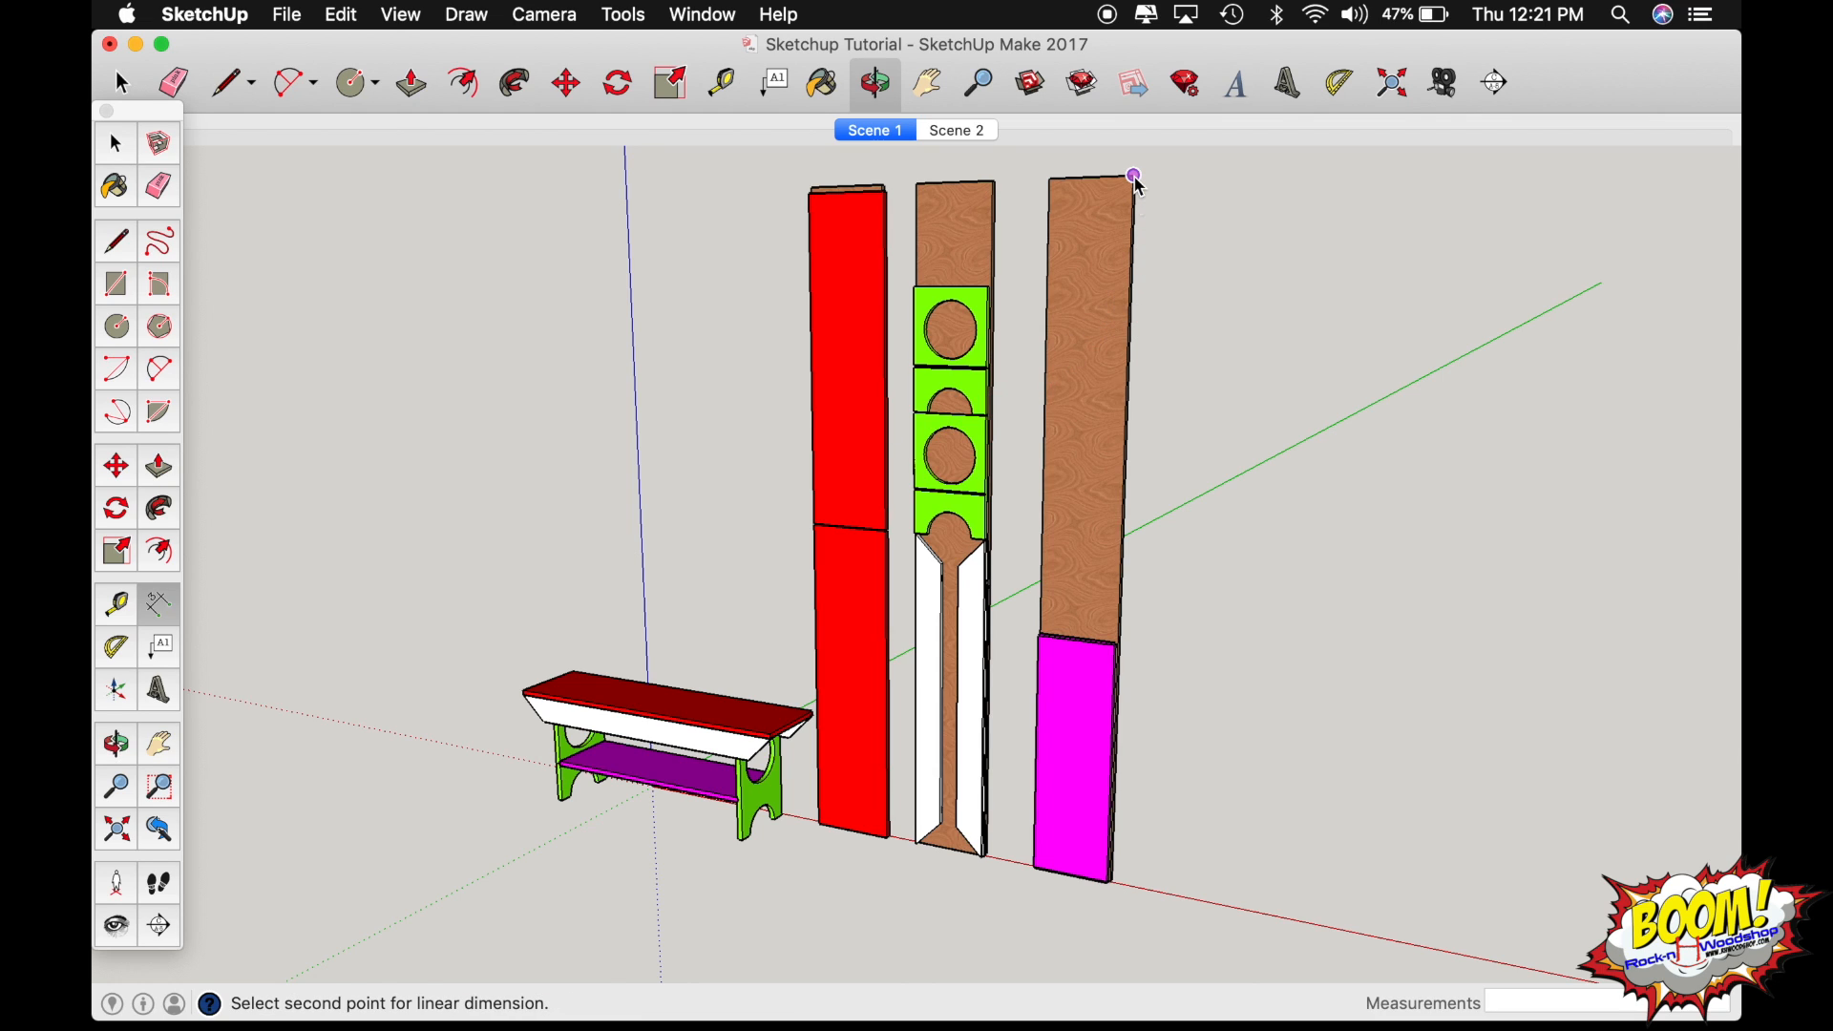
left_click(1113, 881)
left_click(1165, 888)
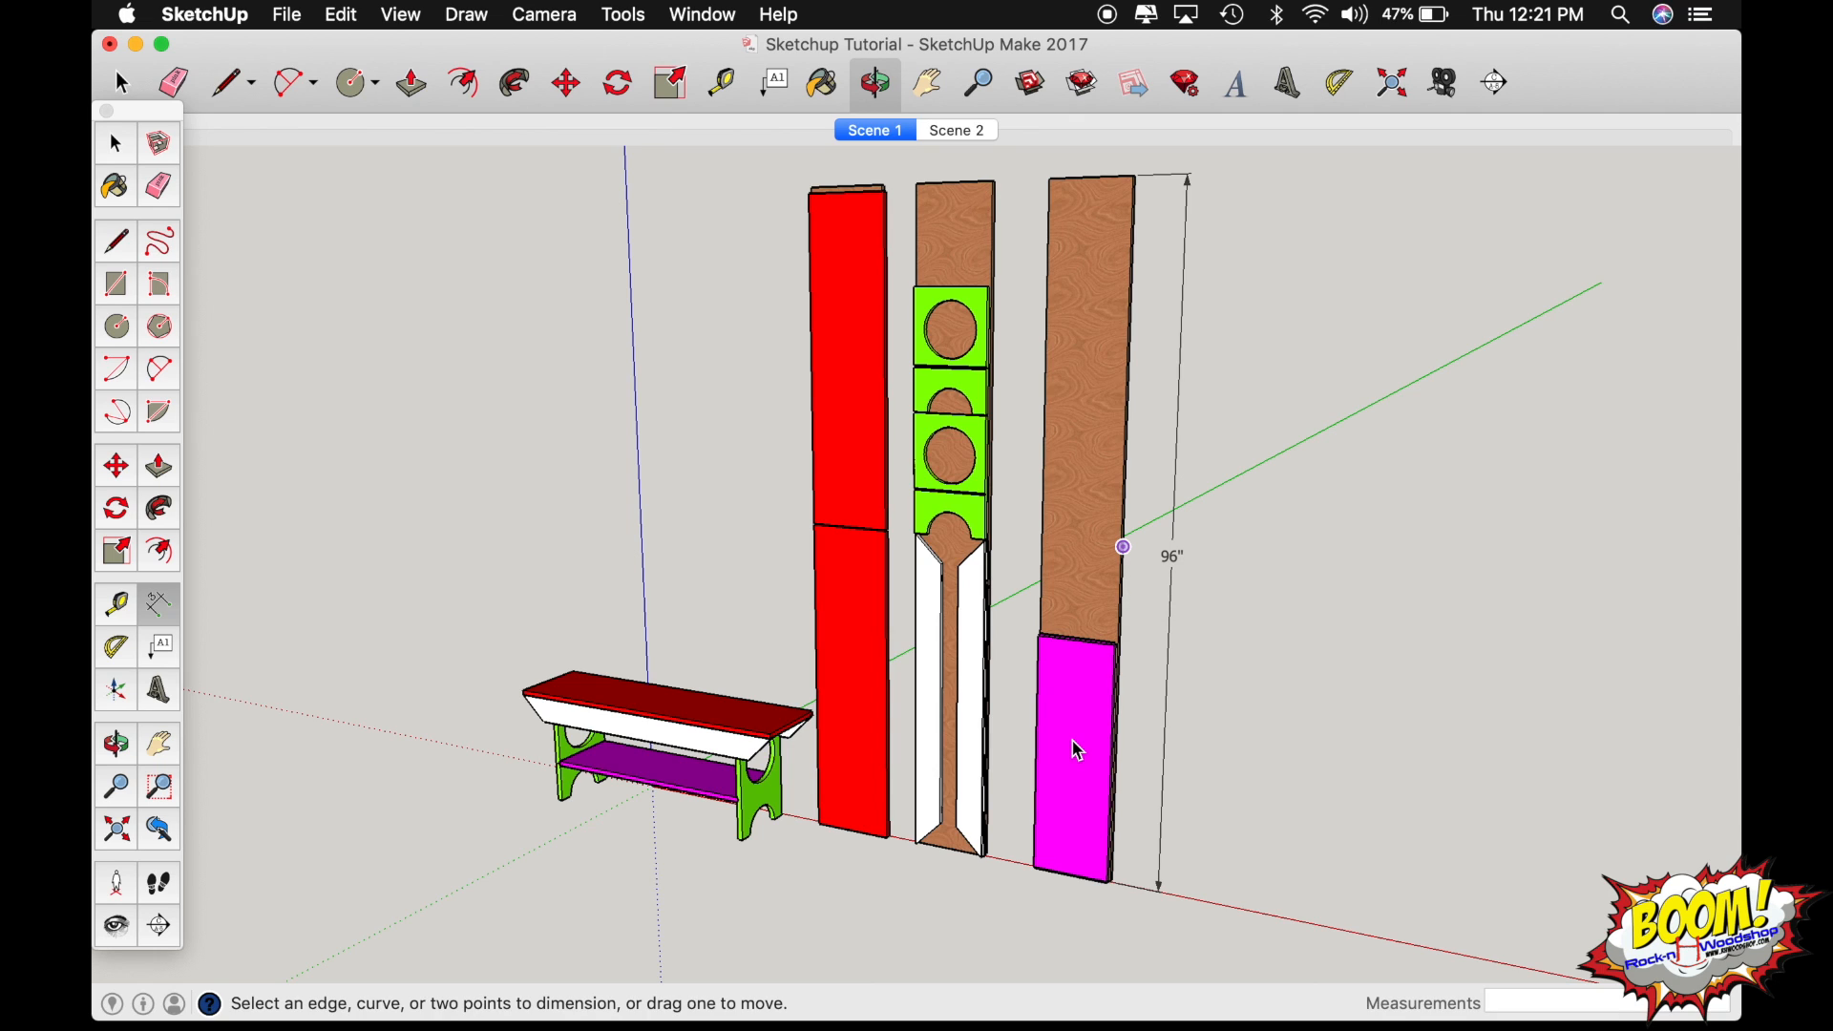
Move the magenta panel off its wood board to the empty space beside it along the red axis.
key("m")
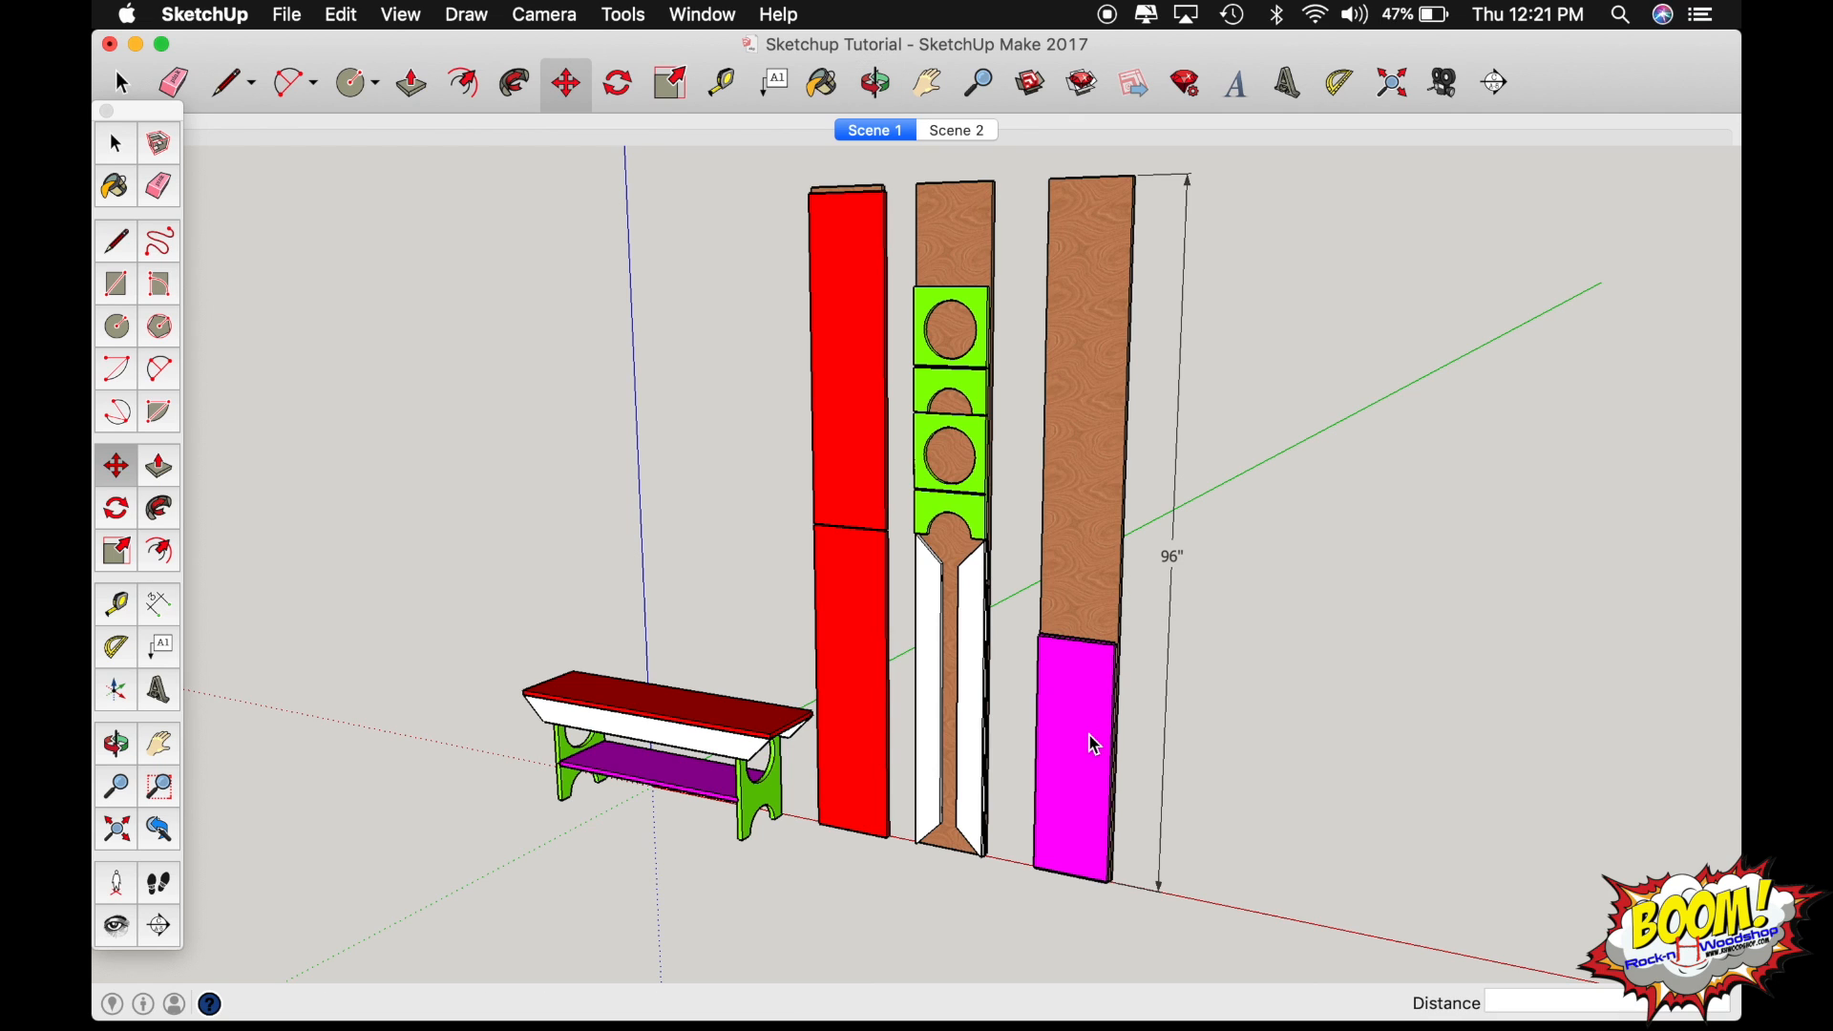
left_click(1089, 735)
left_click(1481, 808)
Dimension the magenta panel's height along its outer side edge and its width above the upper edge.
key("d")
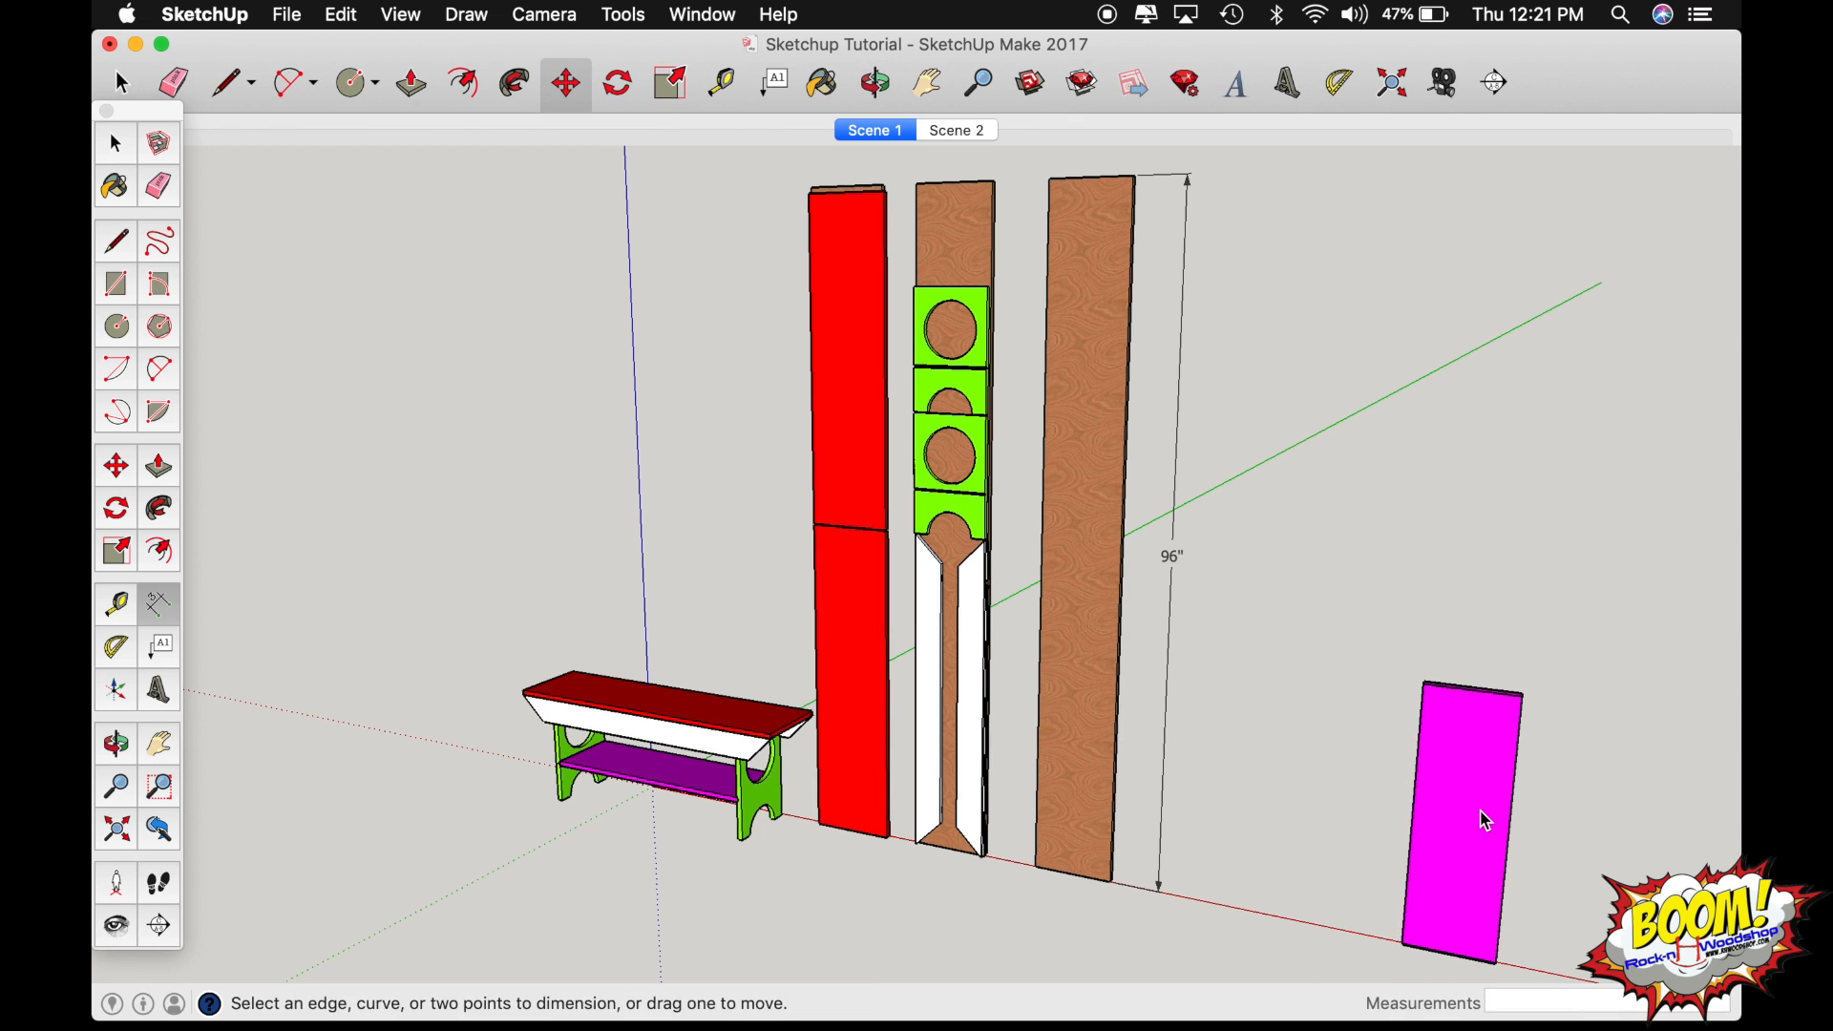
left_click(1523, 696)
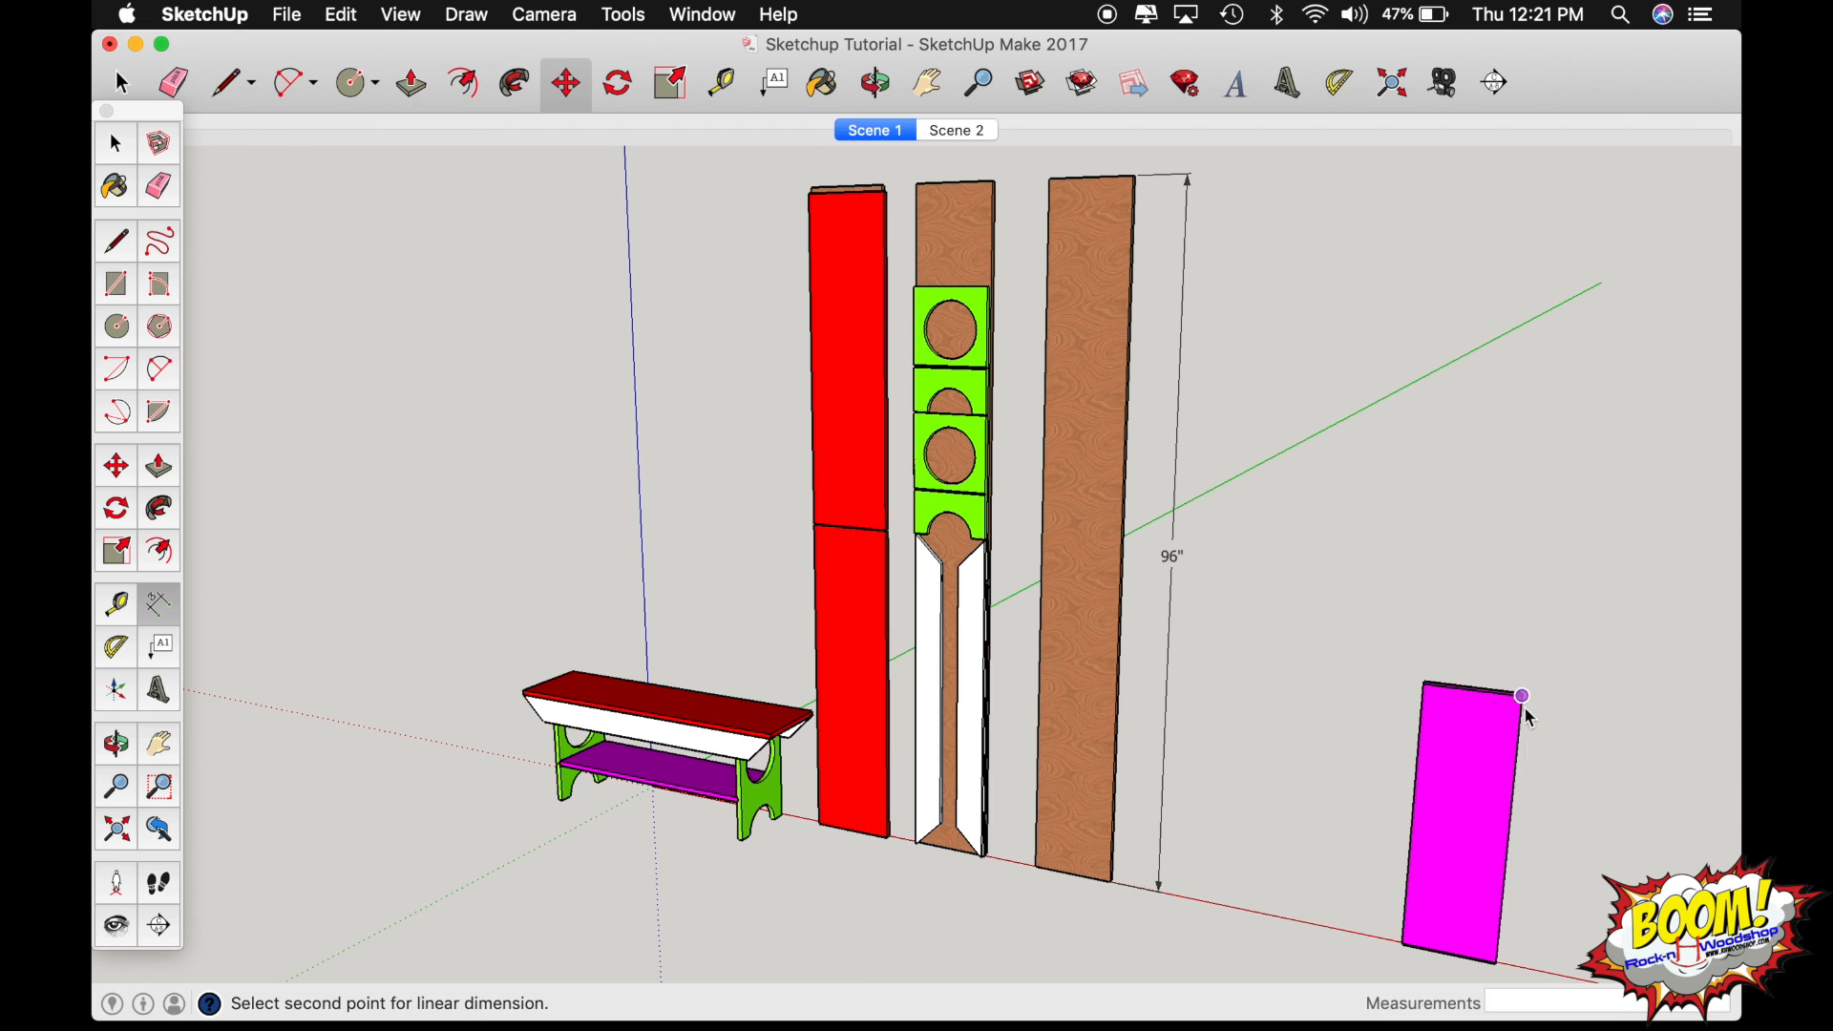
left_click(1496, 962)
left_click(1550, 970)
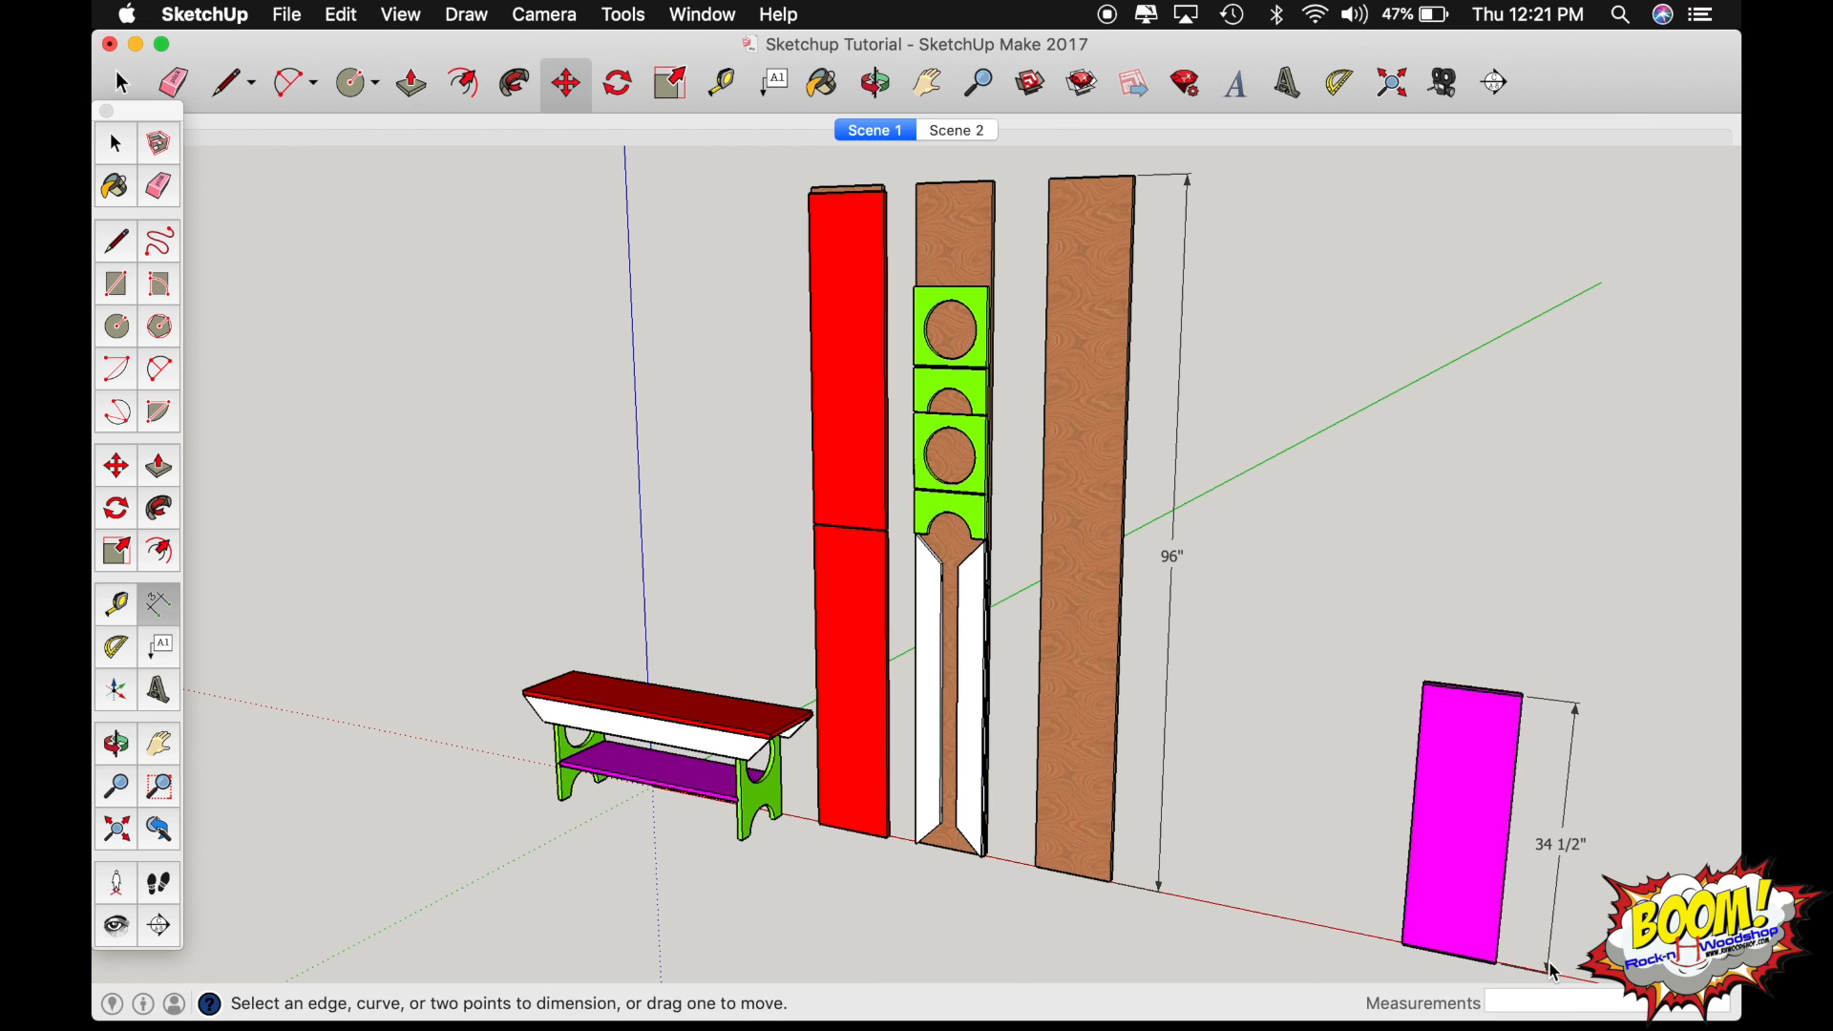
left_click(1426, 685)
left_click(1523, 696)
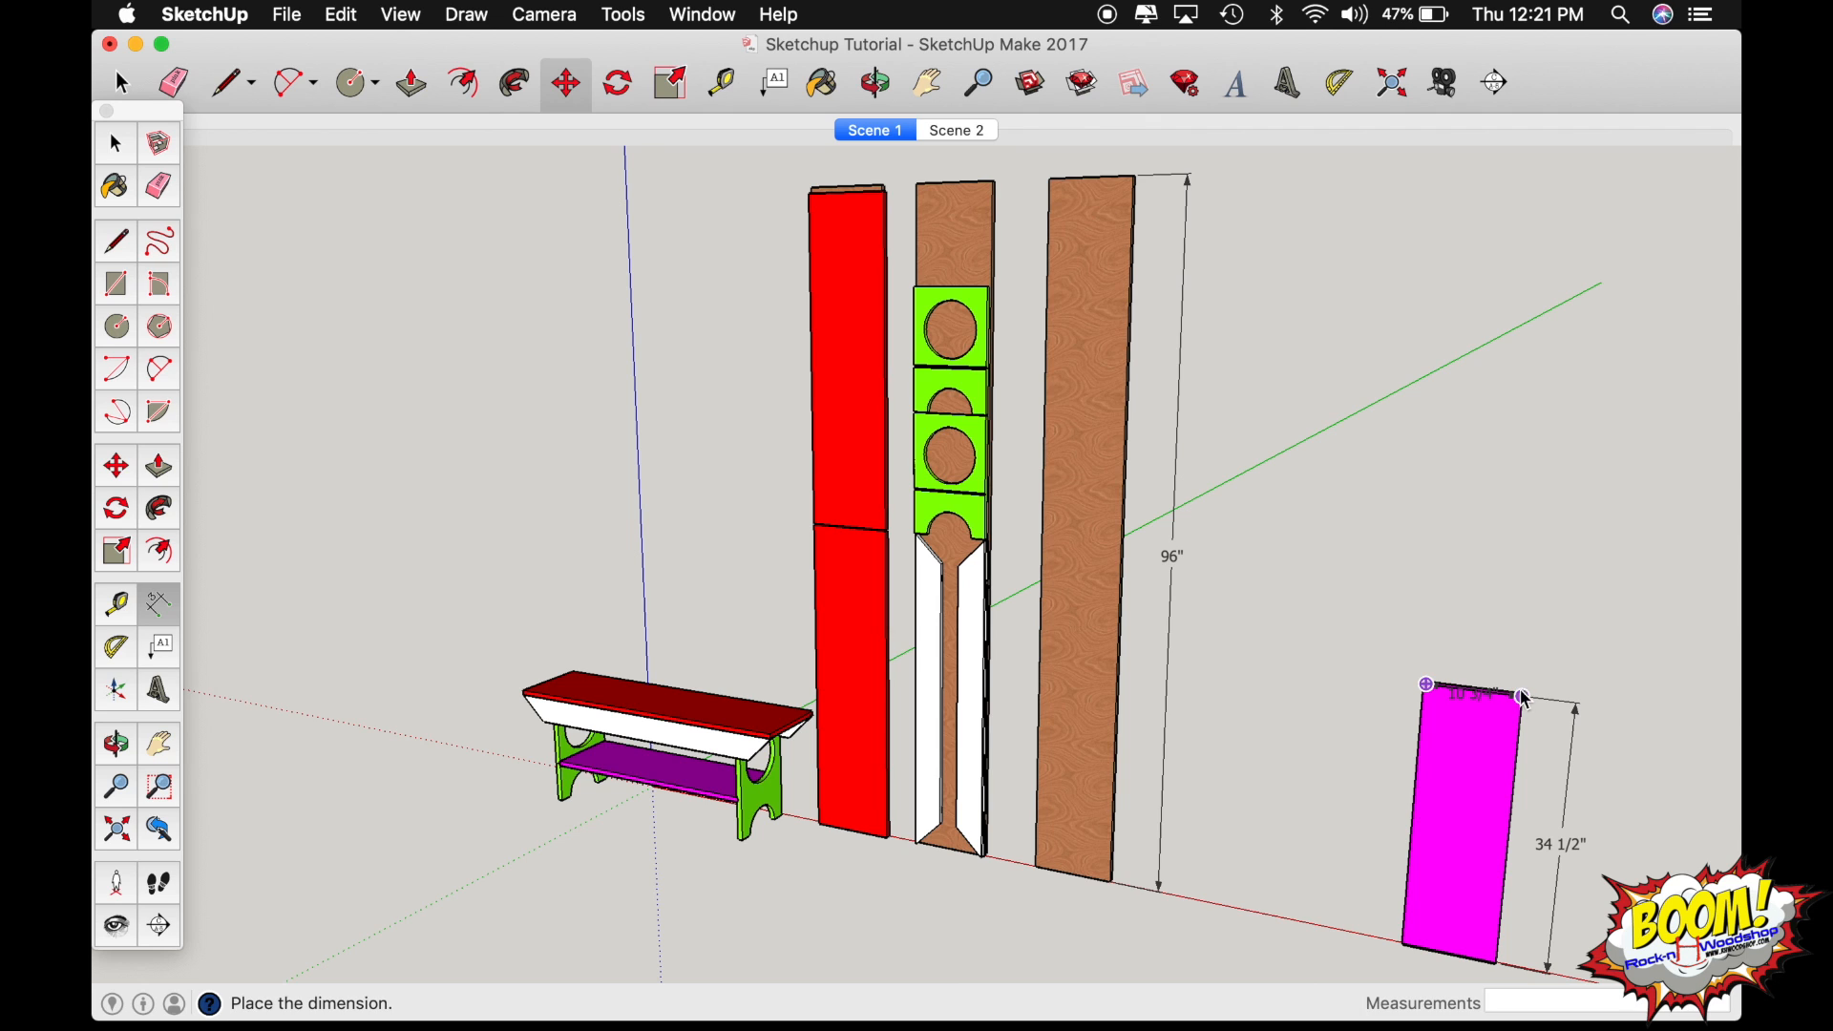
left_click(1527, 650)
Frame the magenta panel and its two dimensions in a closer, more frontal view.
key("o")
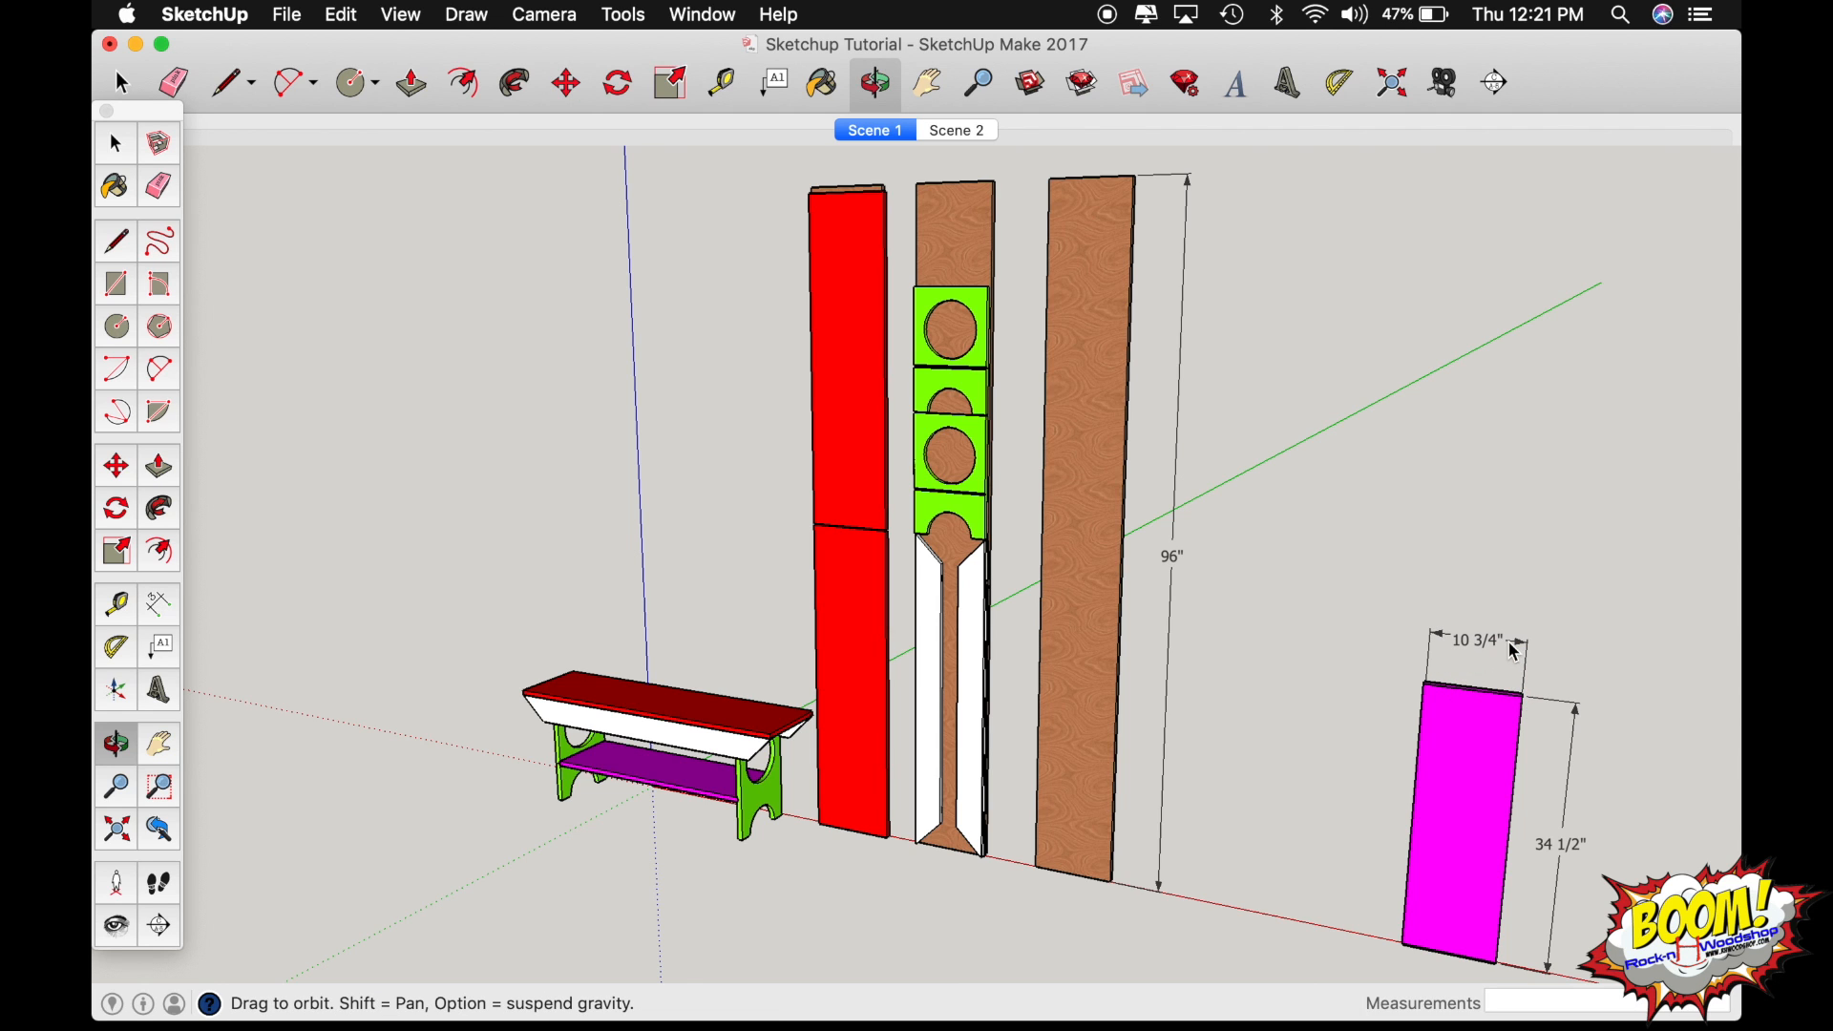
left_click_drag(1487, 793, 1007, 602, "shift")
scroll(1011, 525, "up", 5)
scroll(1012, 525, "down", 3)
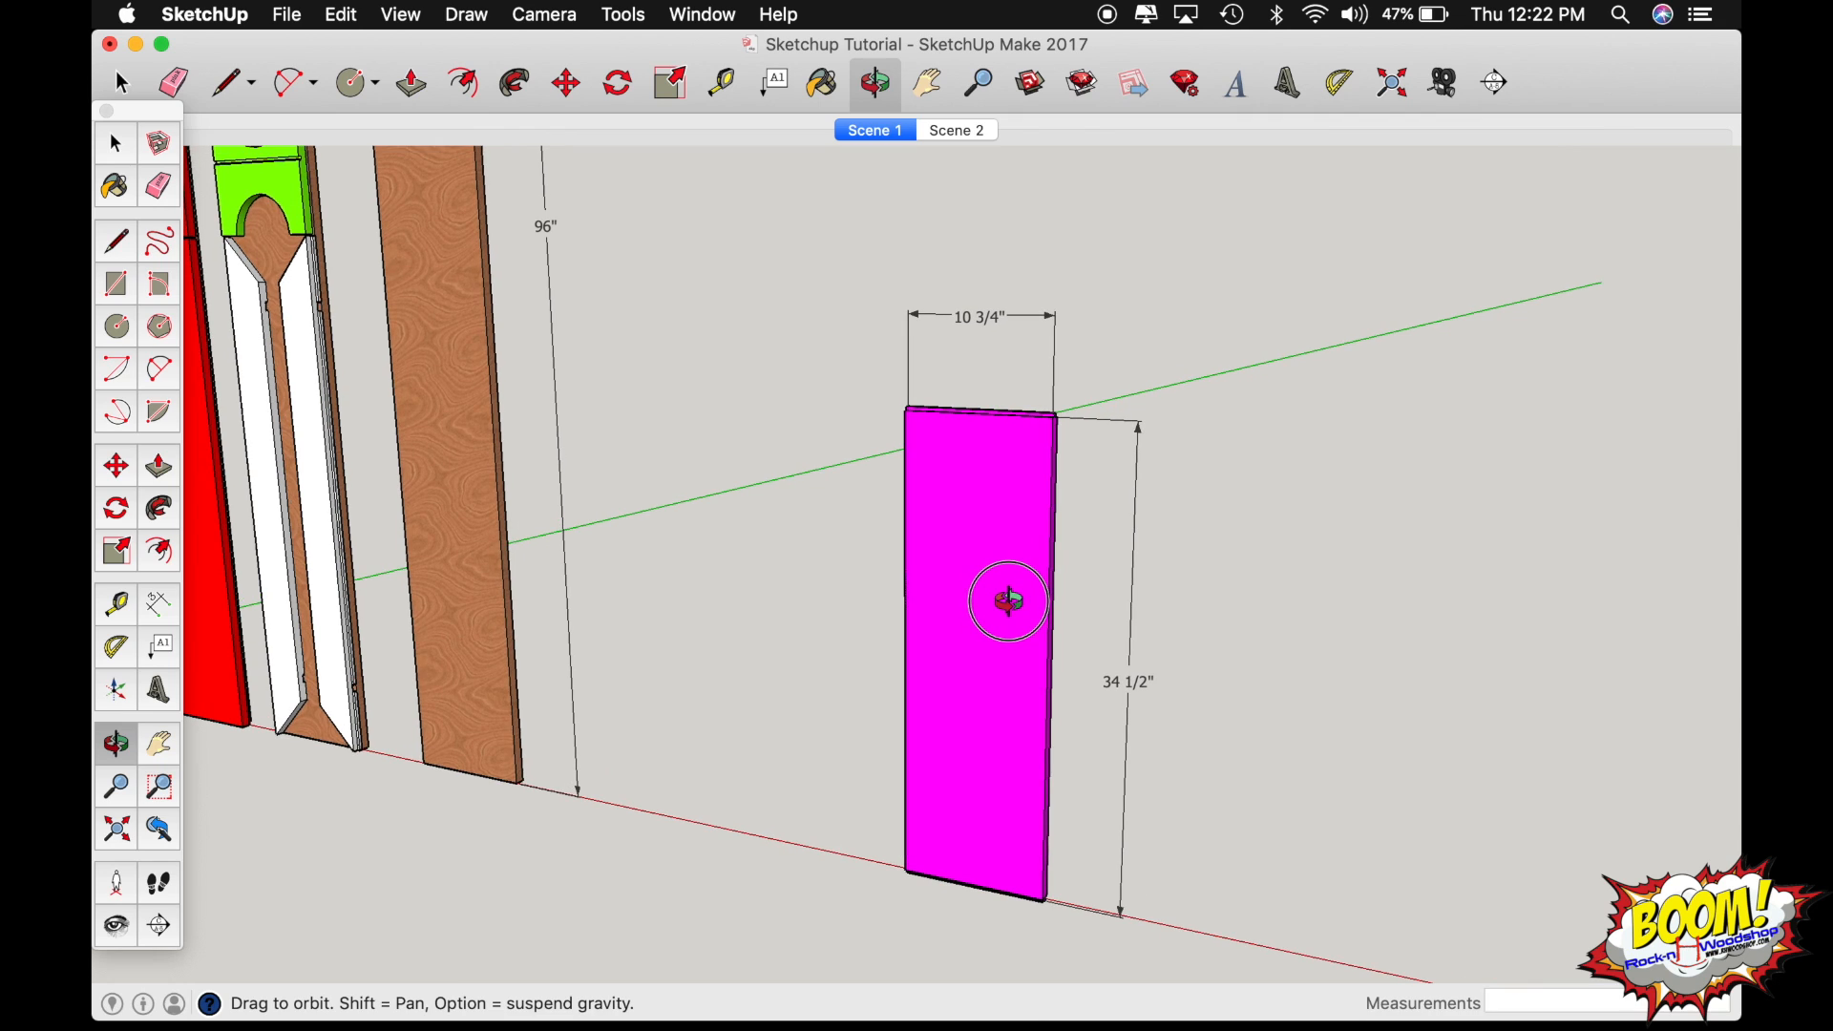
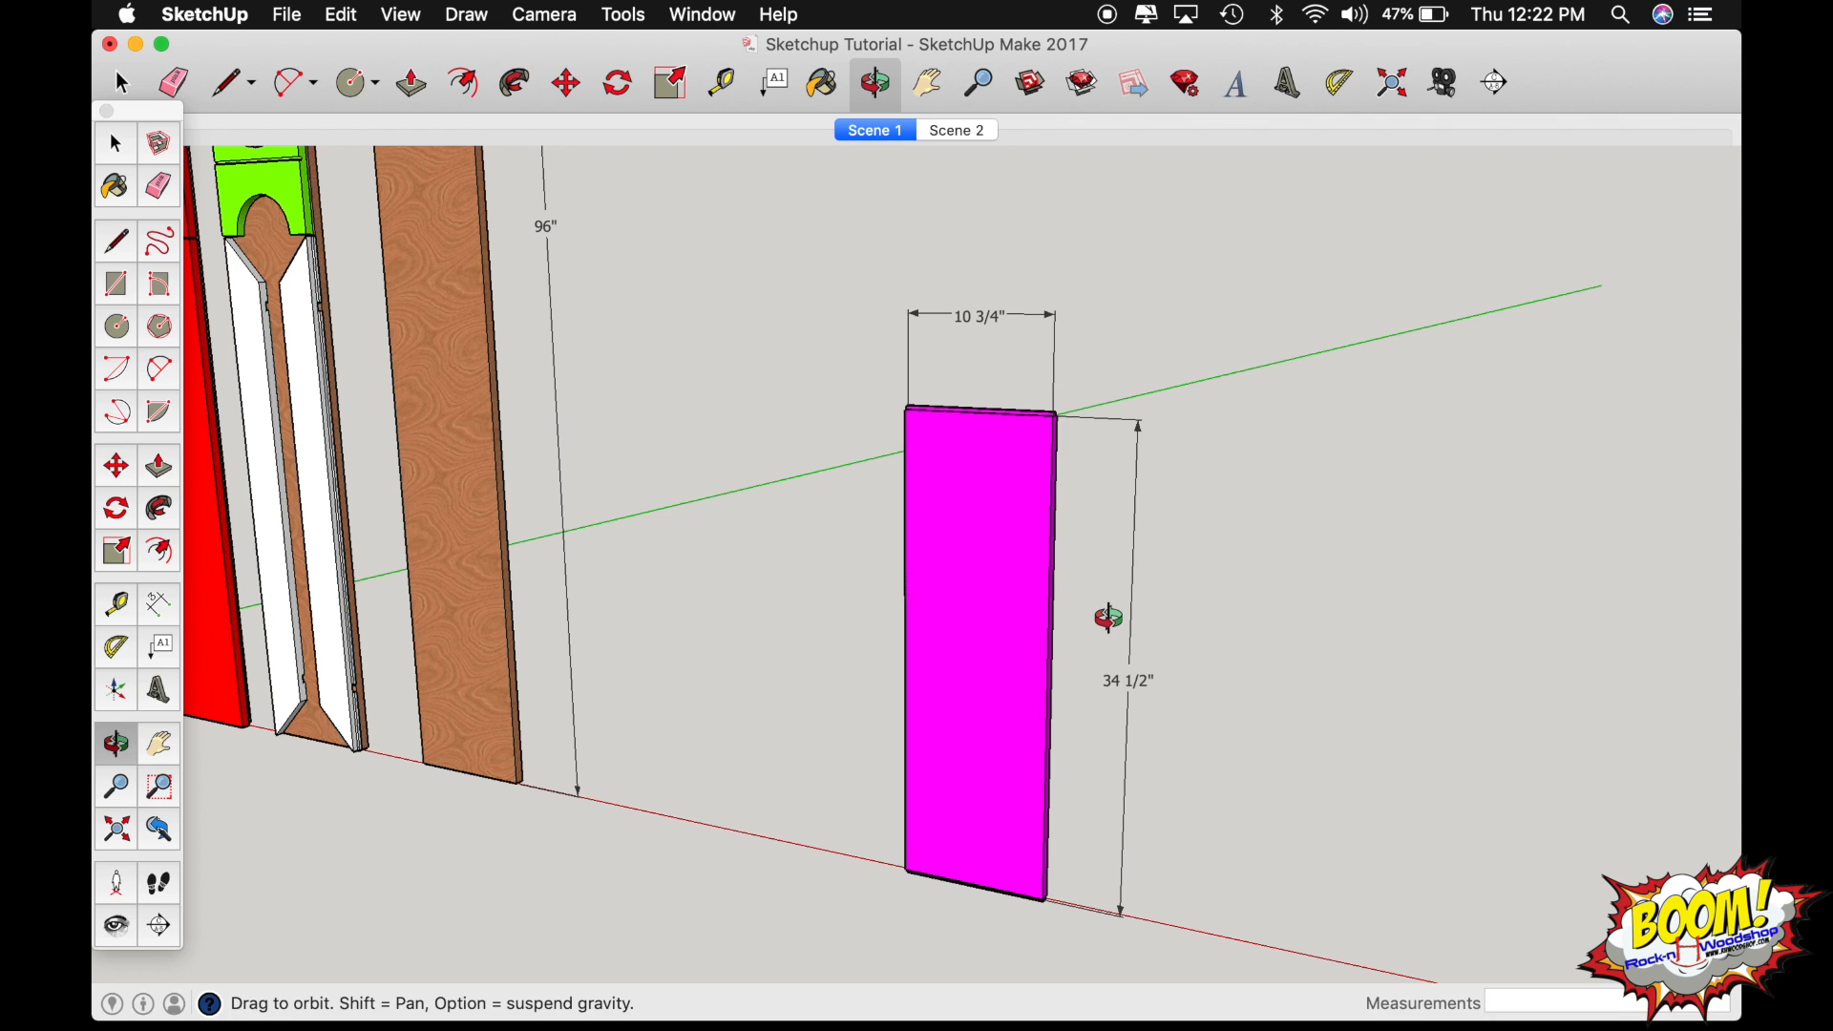
Undo the magenta panel's two dimensions and its move off the wood board, and return to the Scene 1 view.
key("super+z")
key("super+z")
key("super+z")
key("super+z")
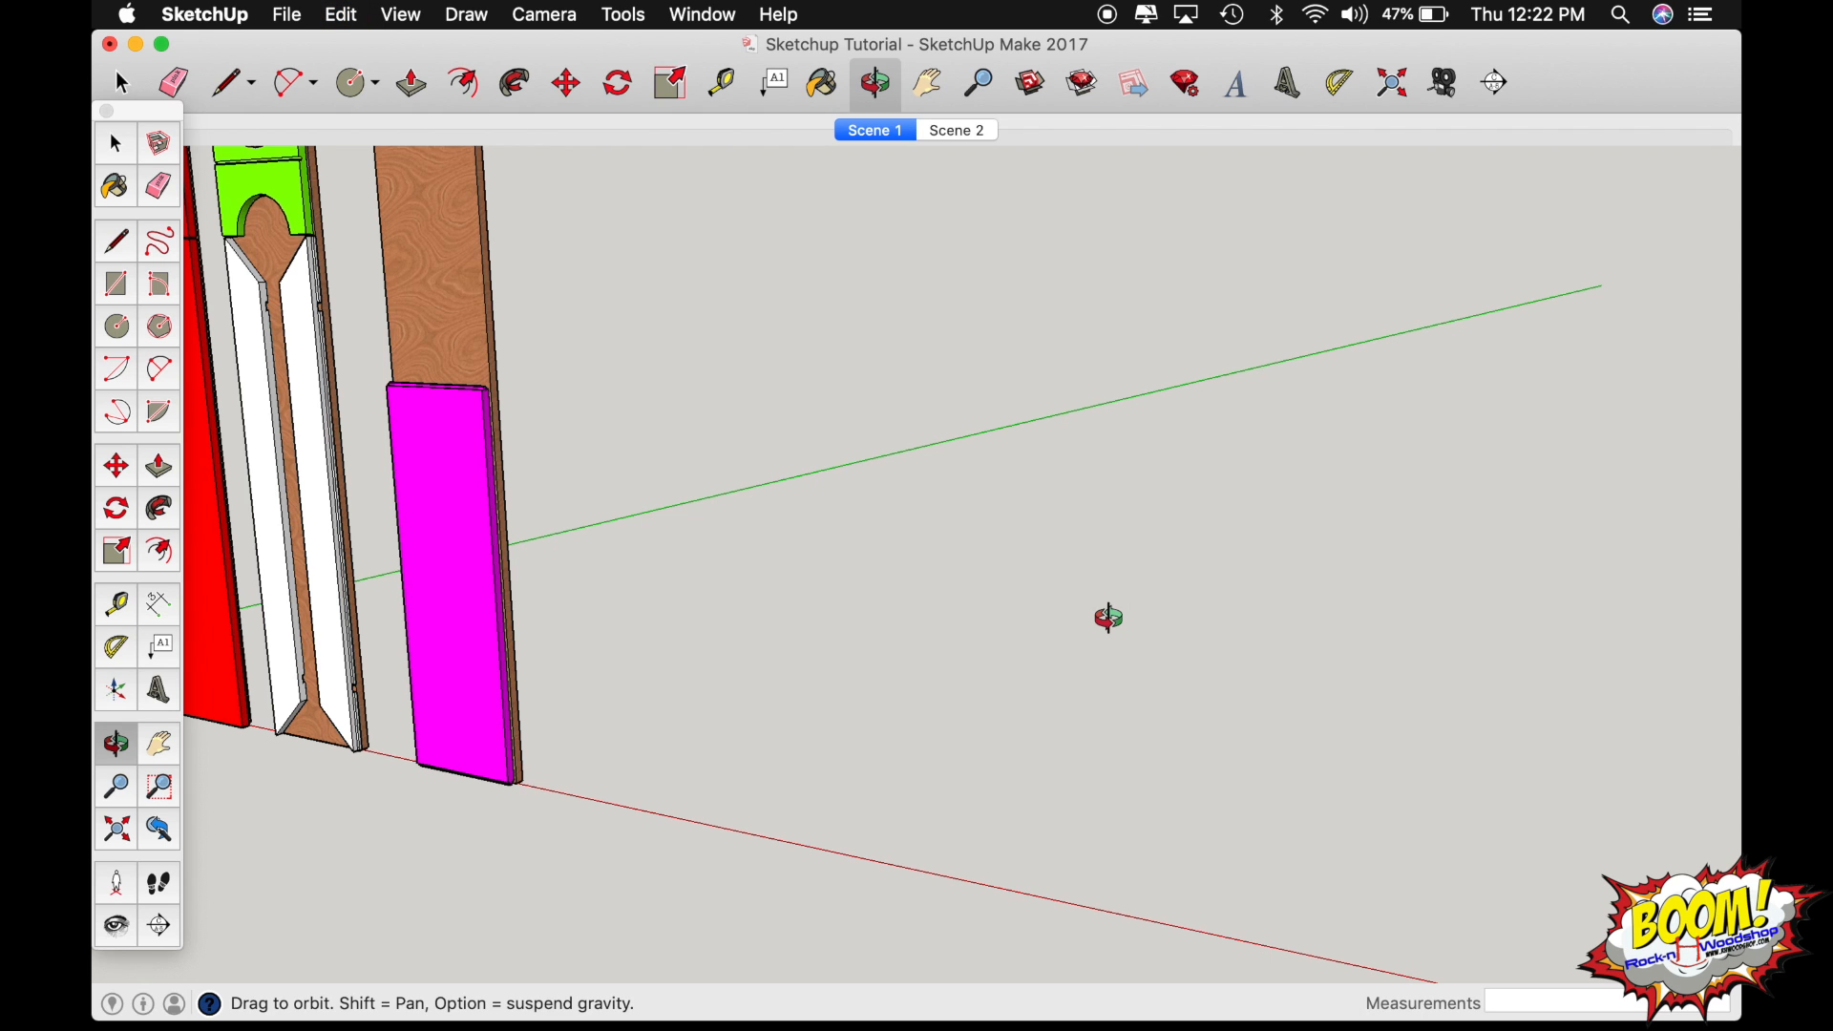
left_click(879, 131)
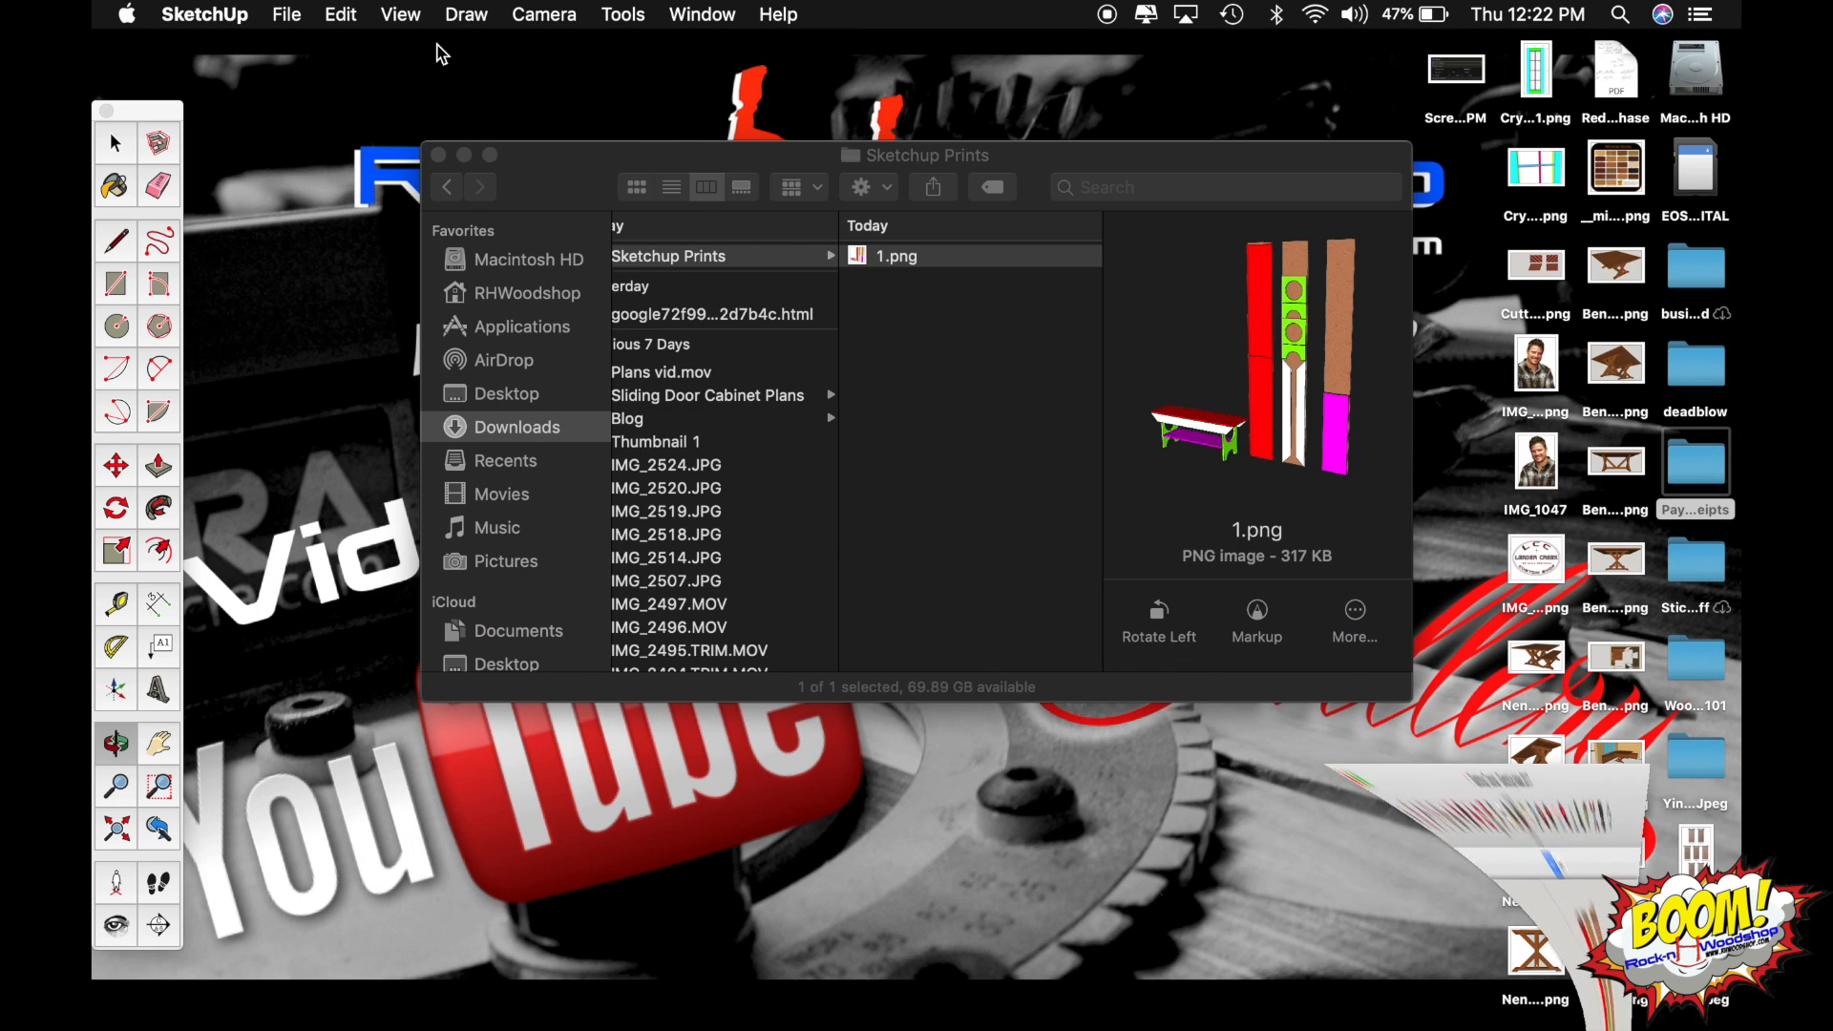
Close the Sketchup Prints folder window and bring up the Assembly Table Plans model with both tables in view.
left_click(438, 155)
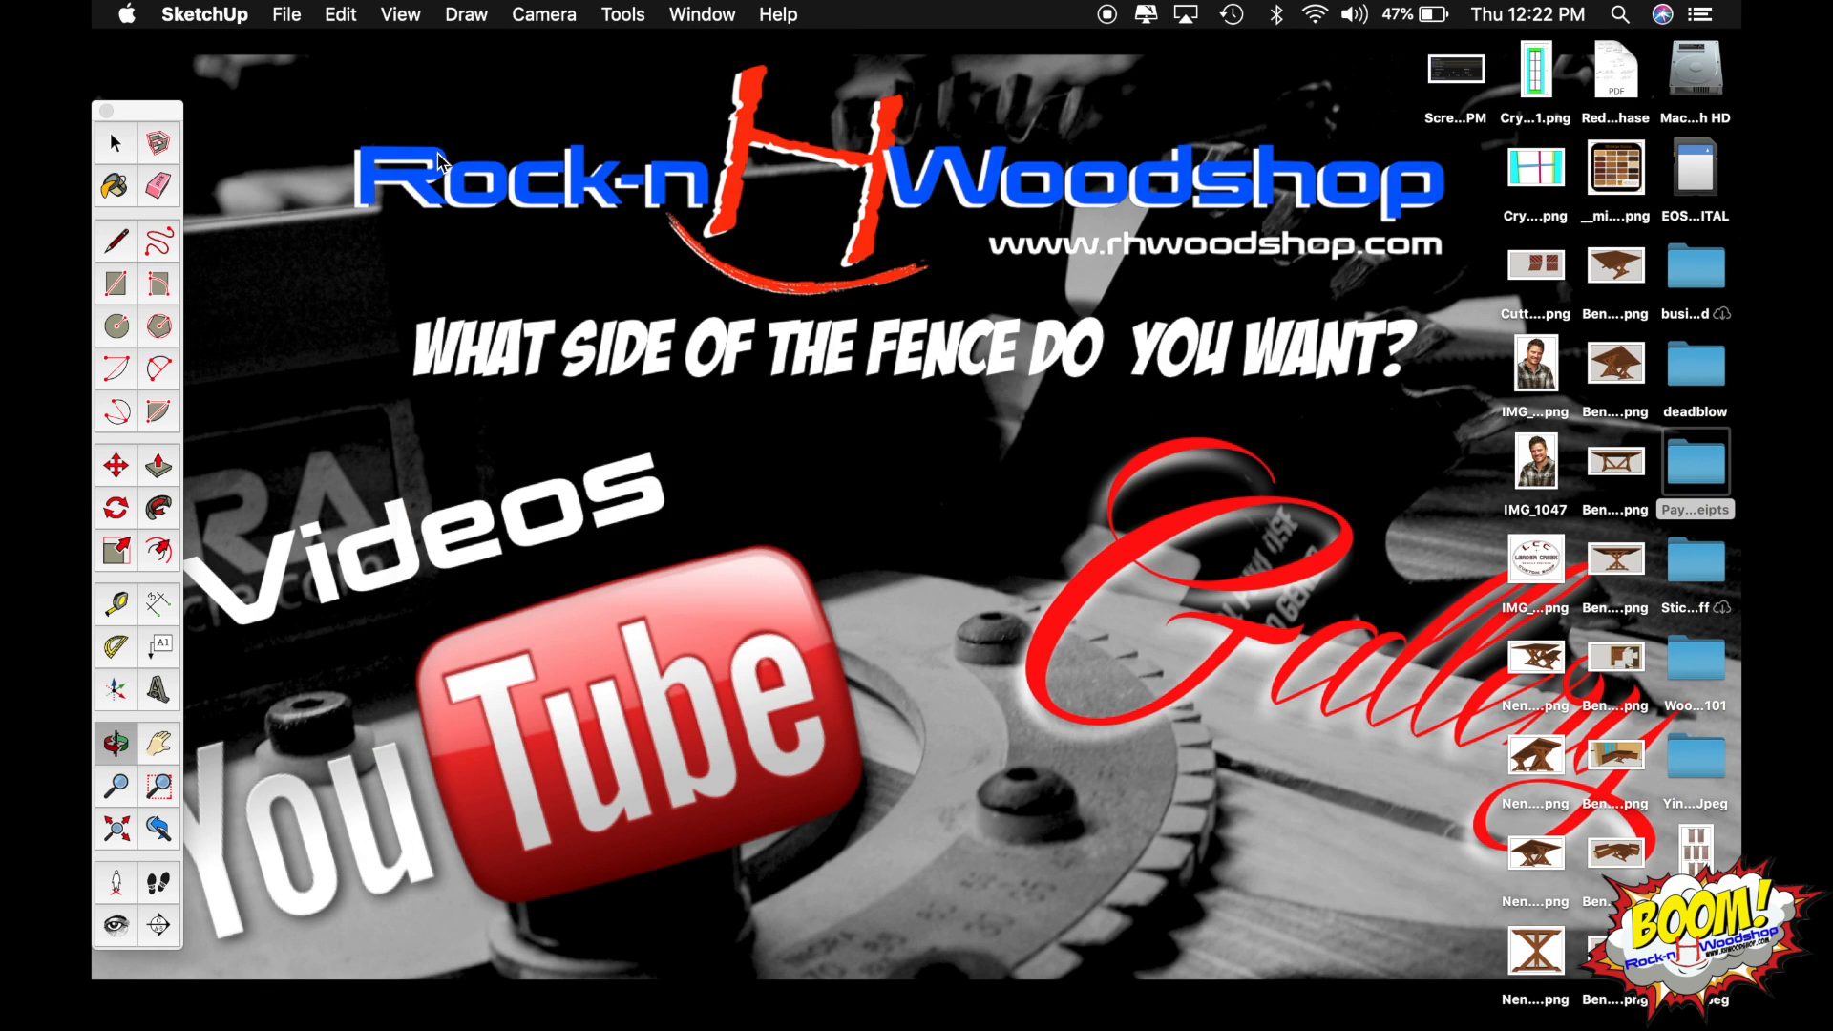
mouse_move(1308, 1007)
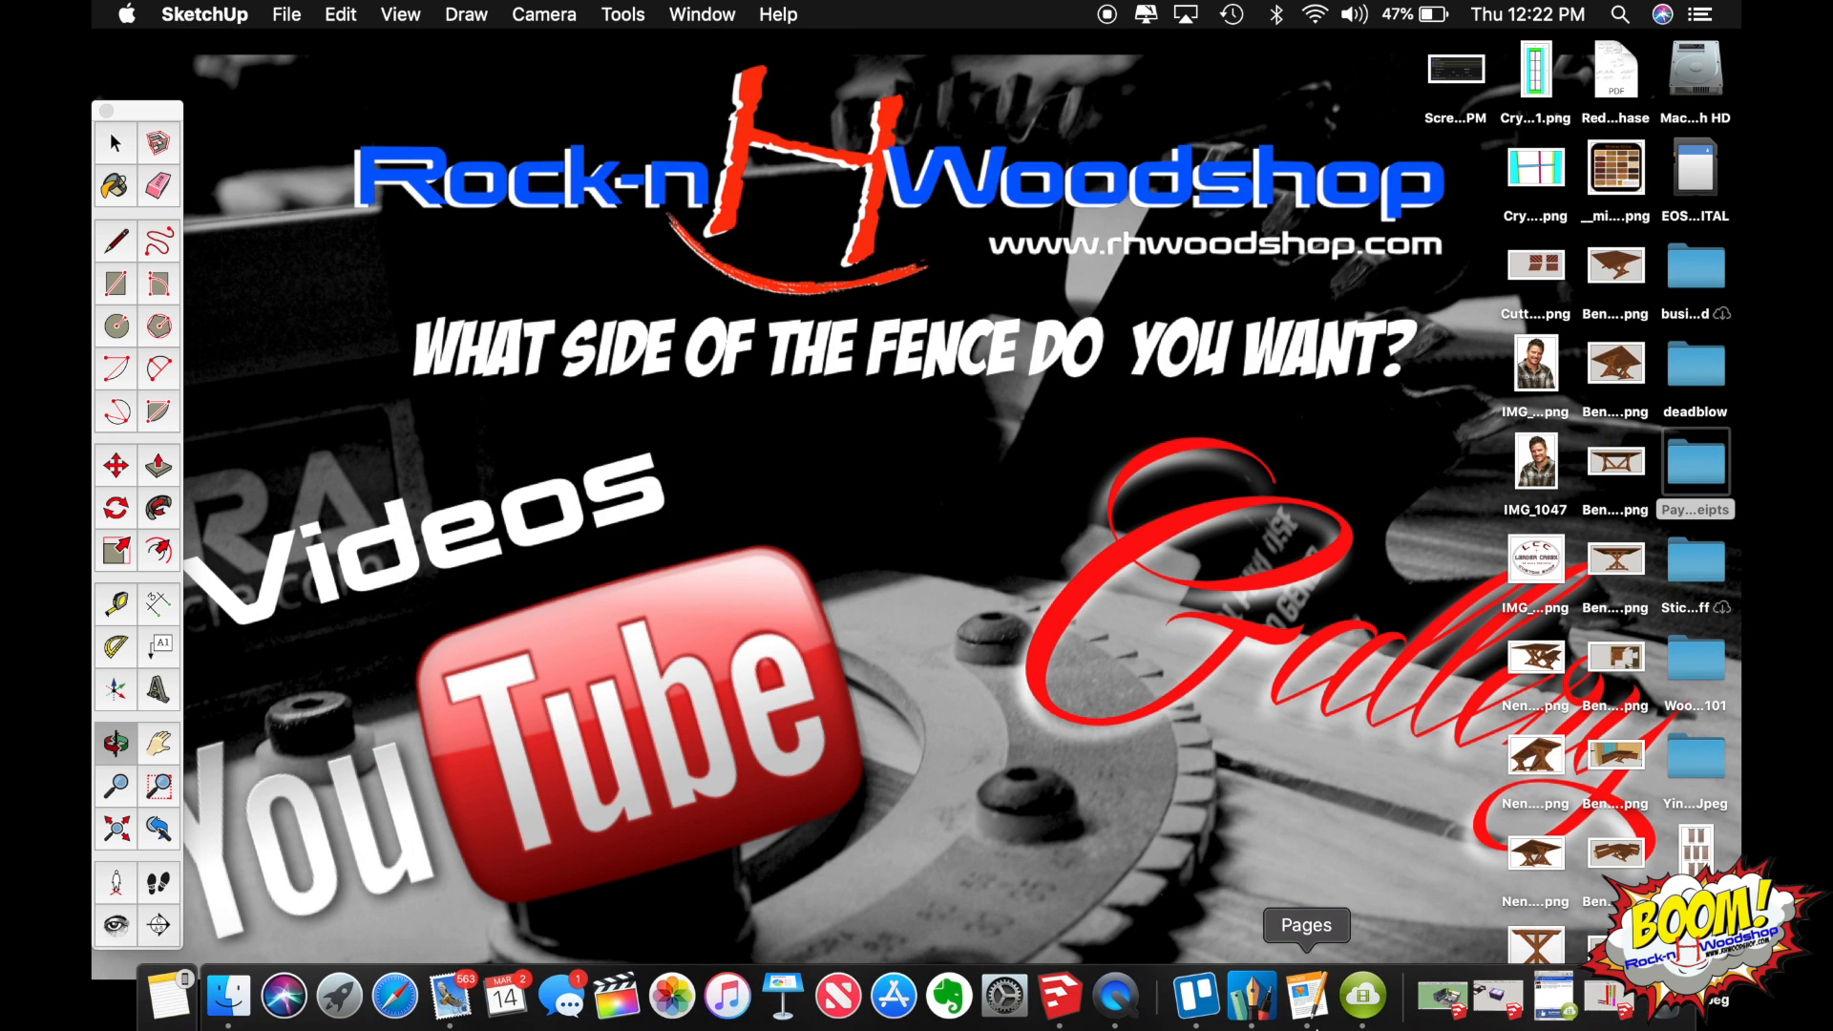
left_click(1494, 1004)
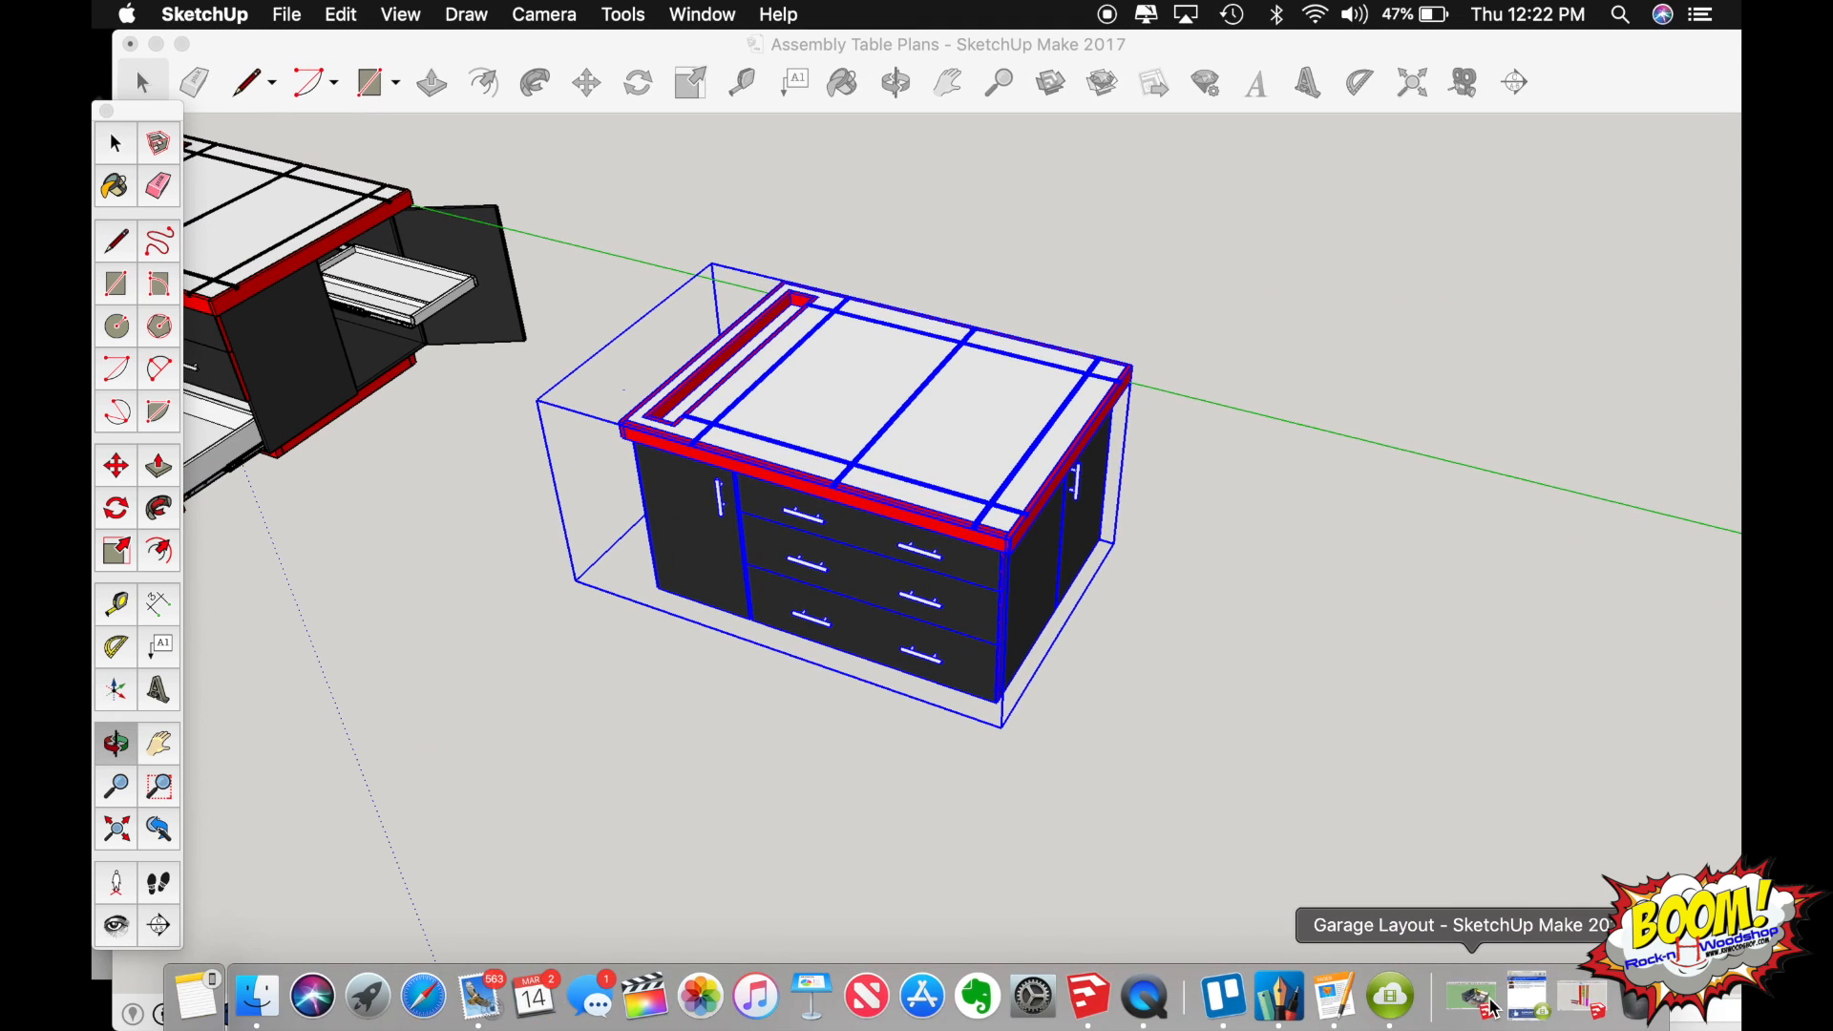
key("o")
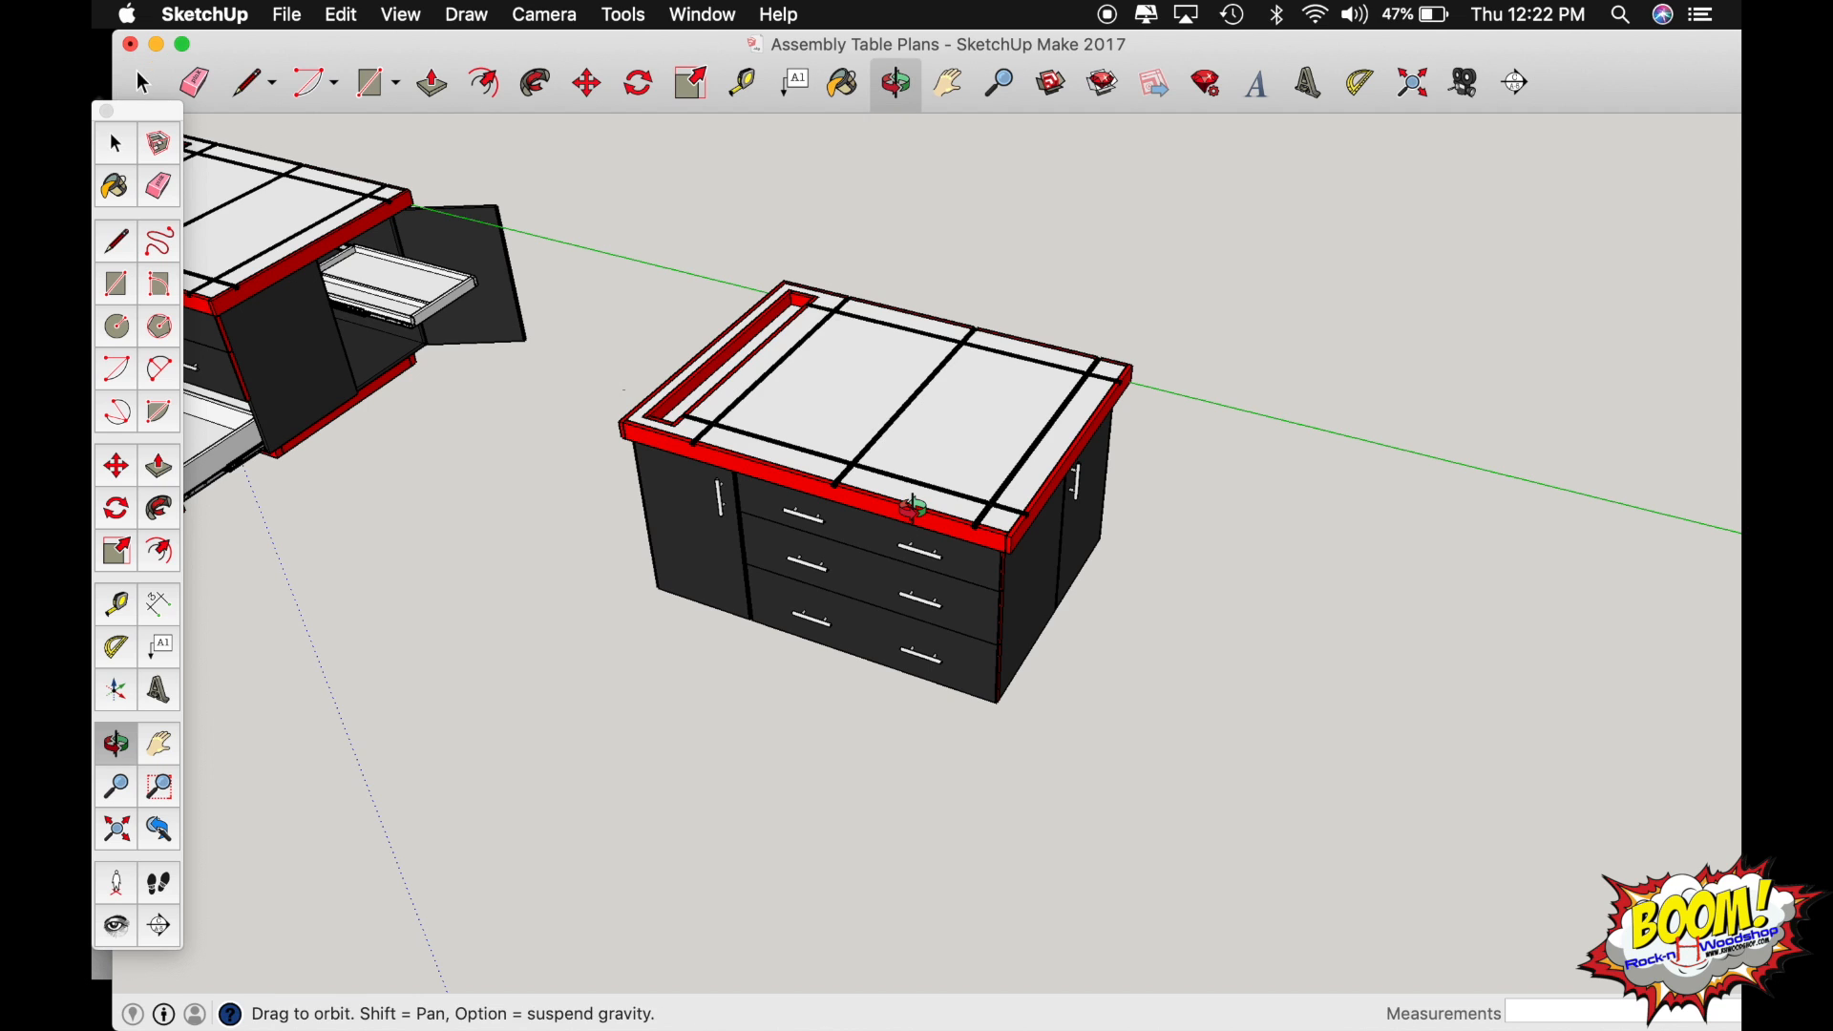
left_click_drag(814, 417, 1228, 483)
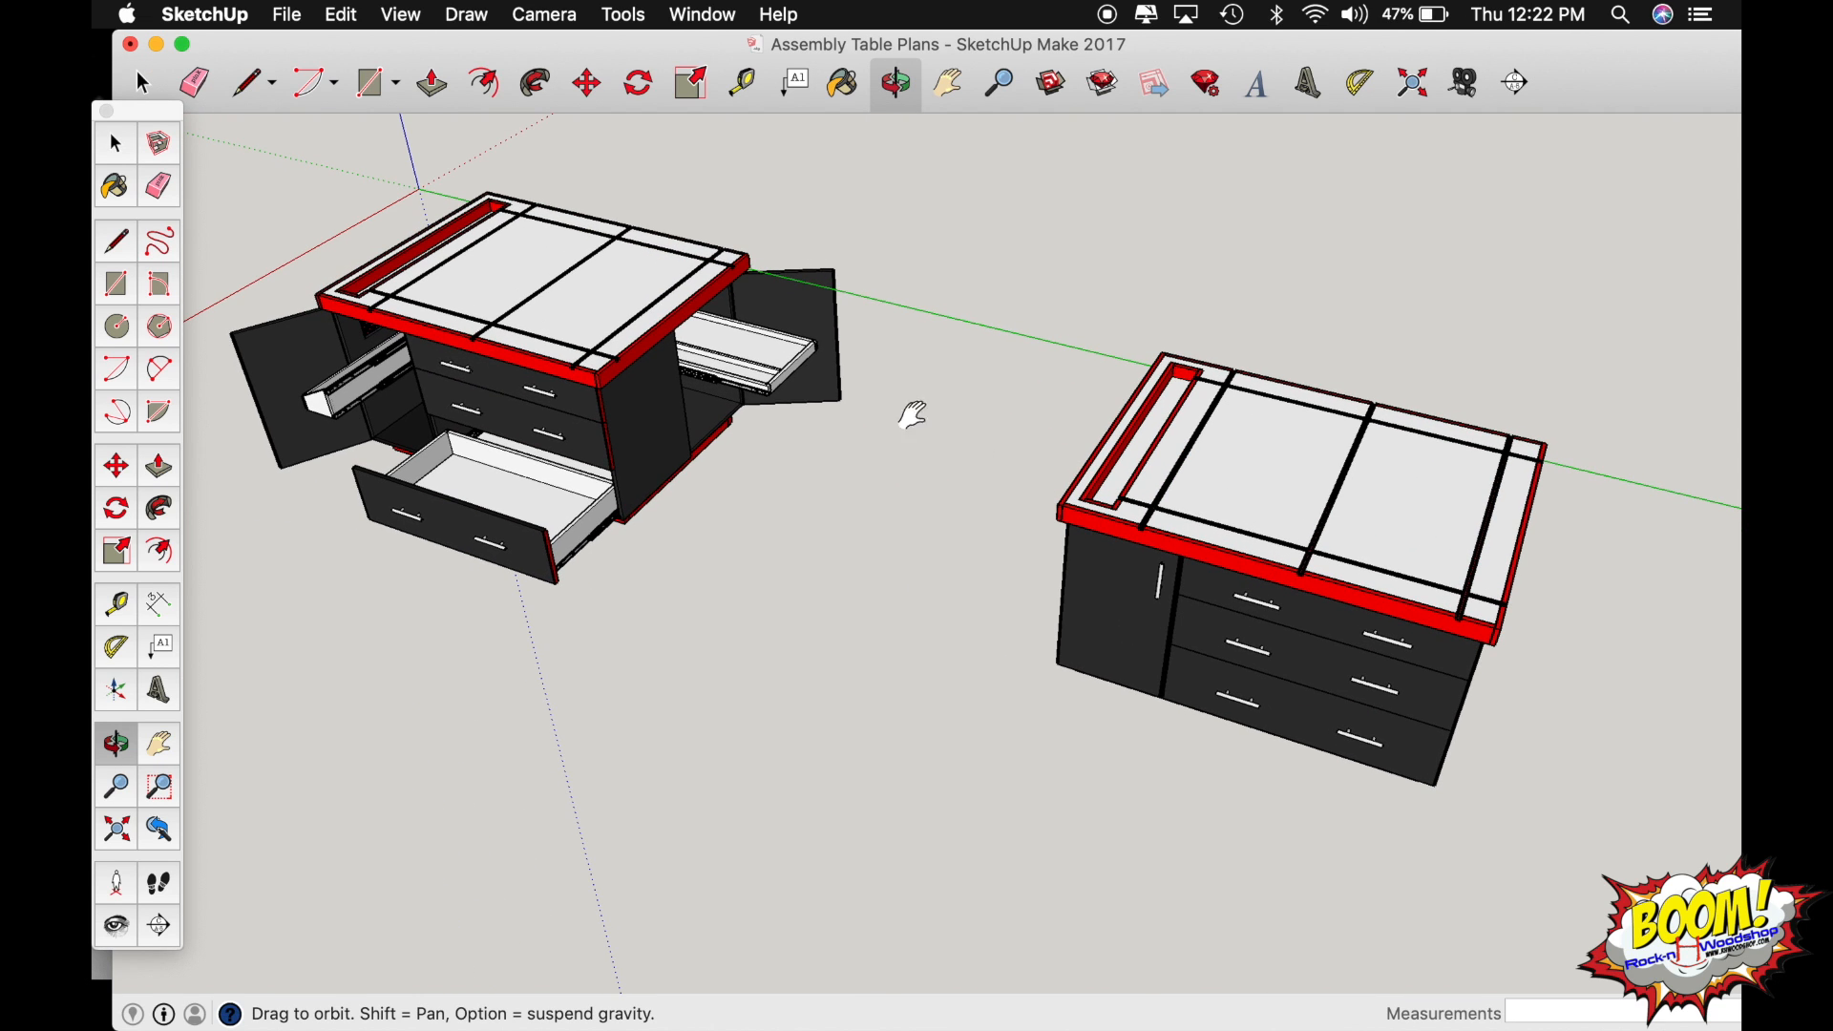
left_click_drag(622, 278, 745, 270)
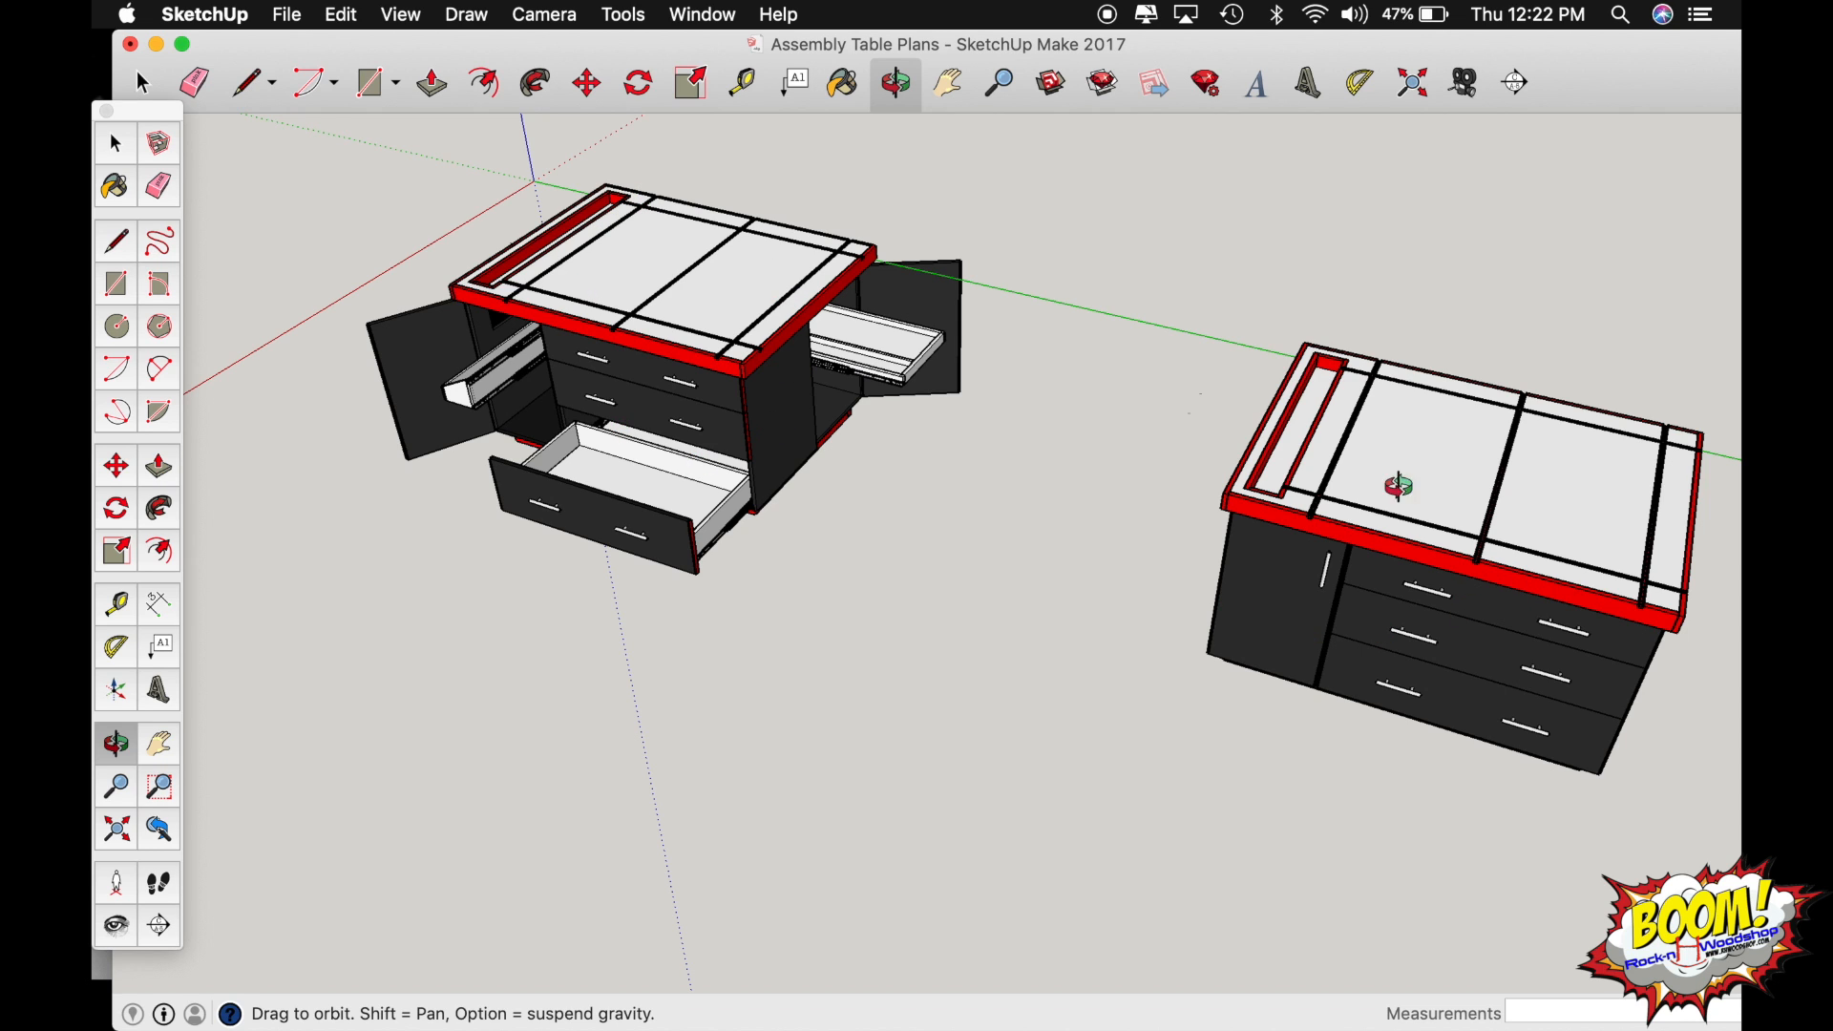
left_click_drag(1447, 619, 1126, 586)
key("space")
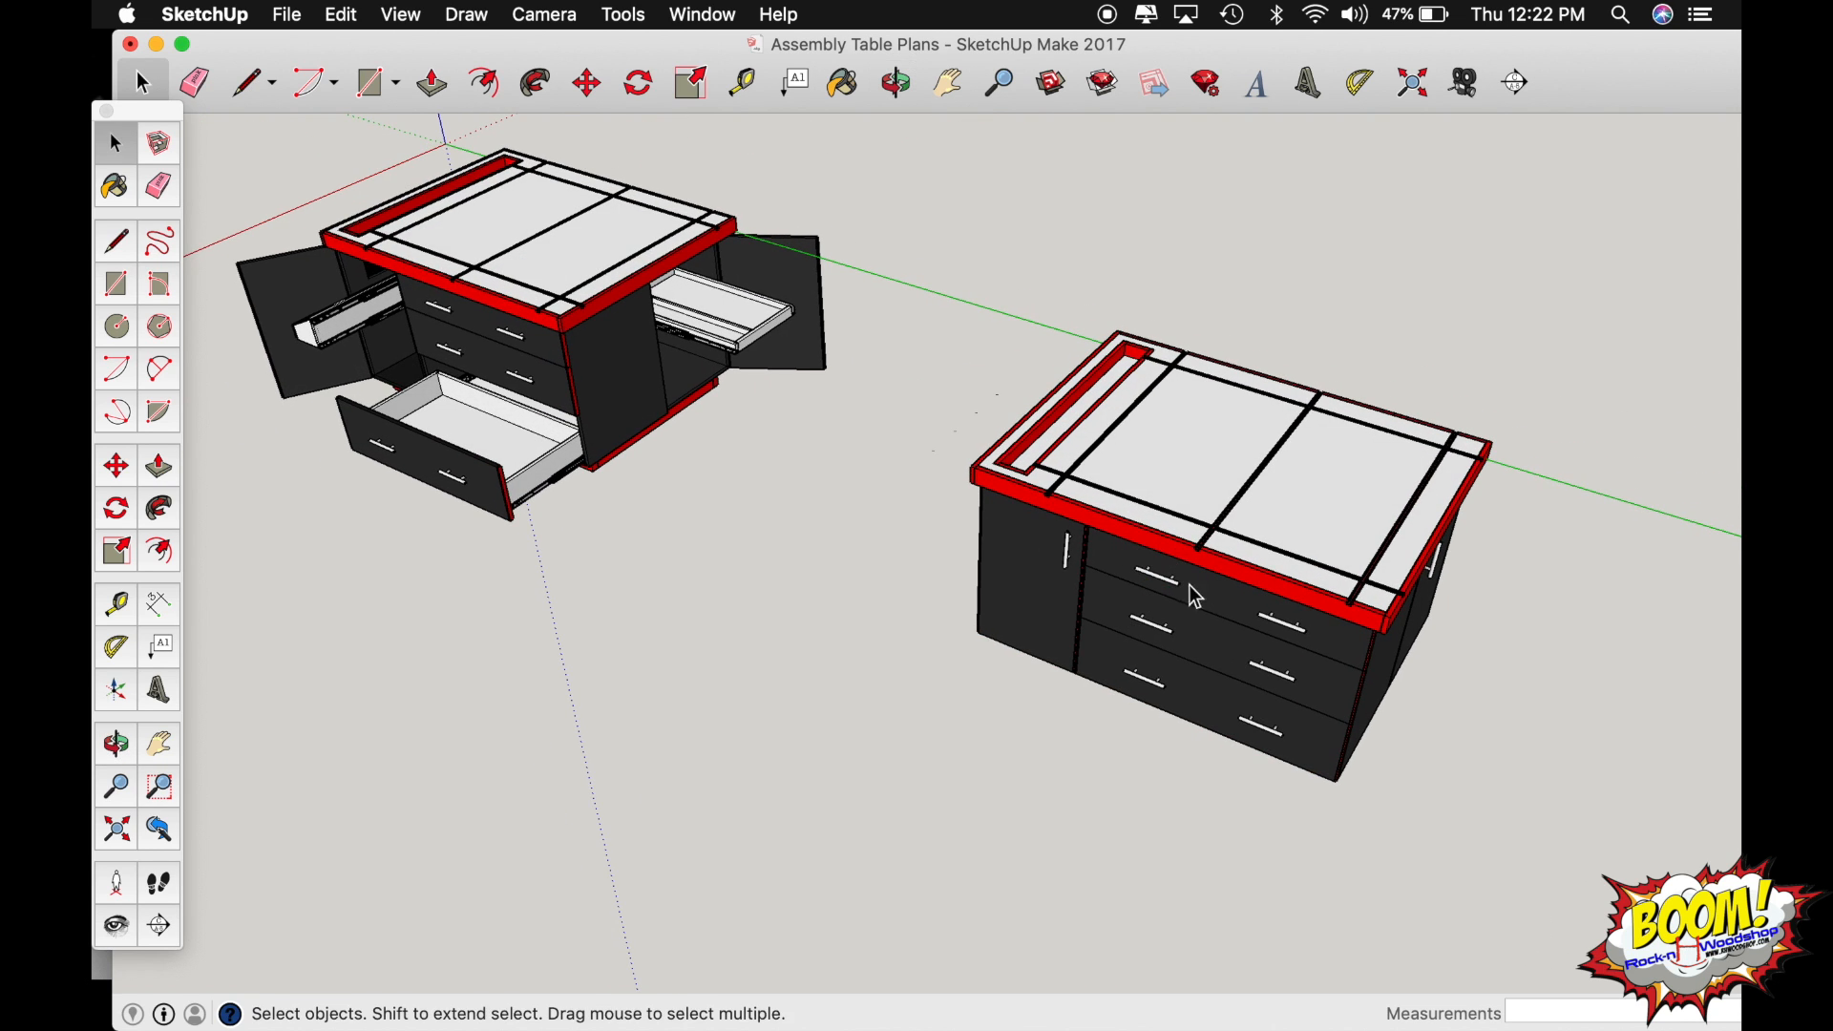
Try to group all the parts of the assembly table with the open drawers and doors.
left_click(1277, 547)
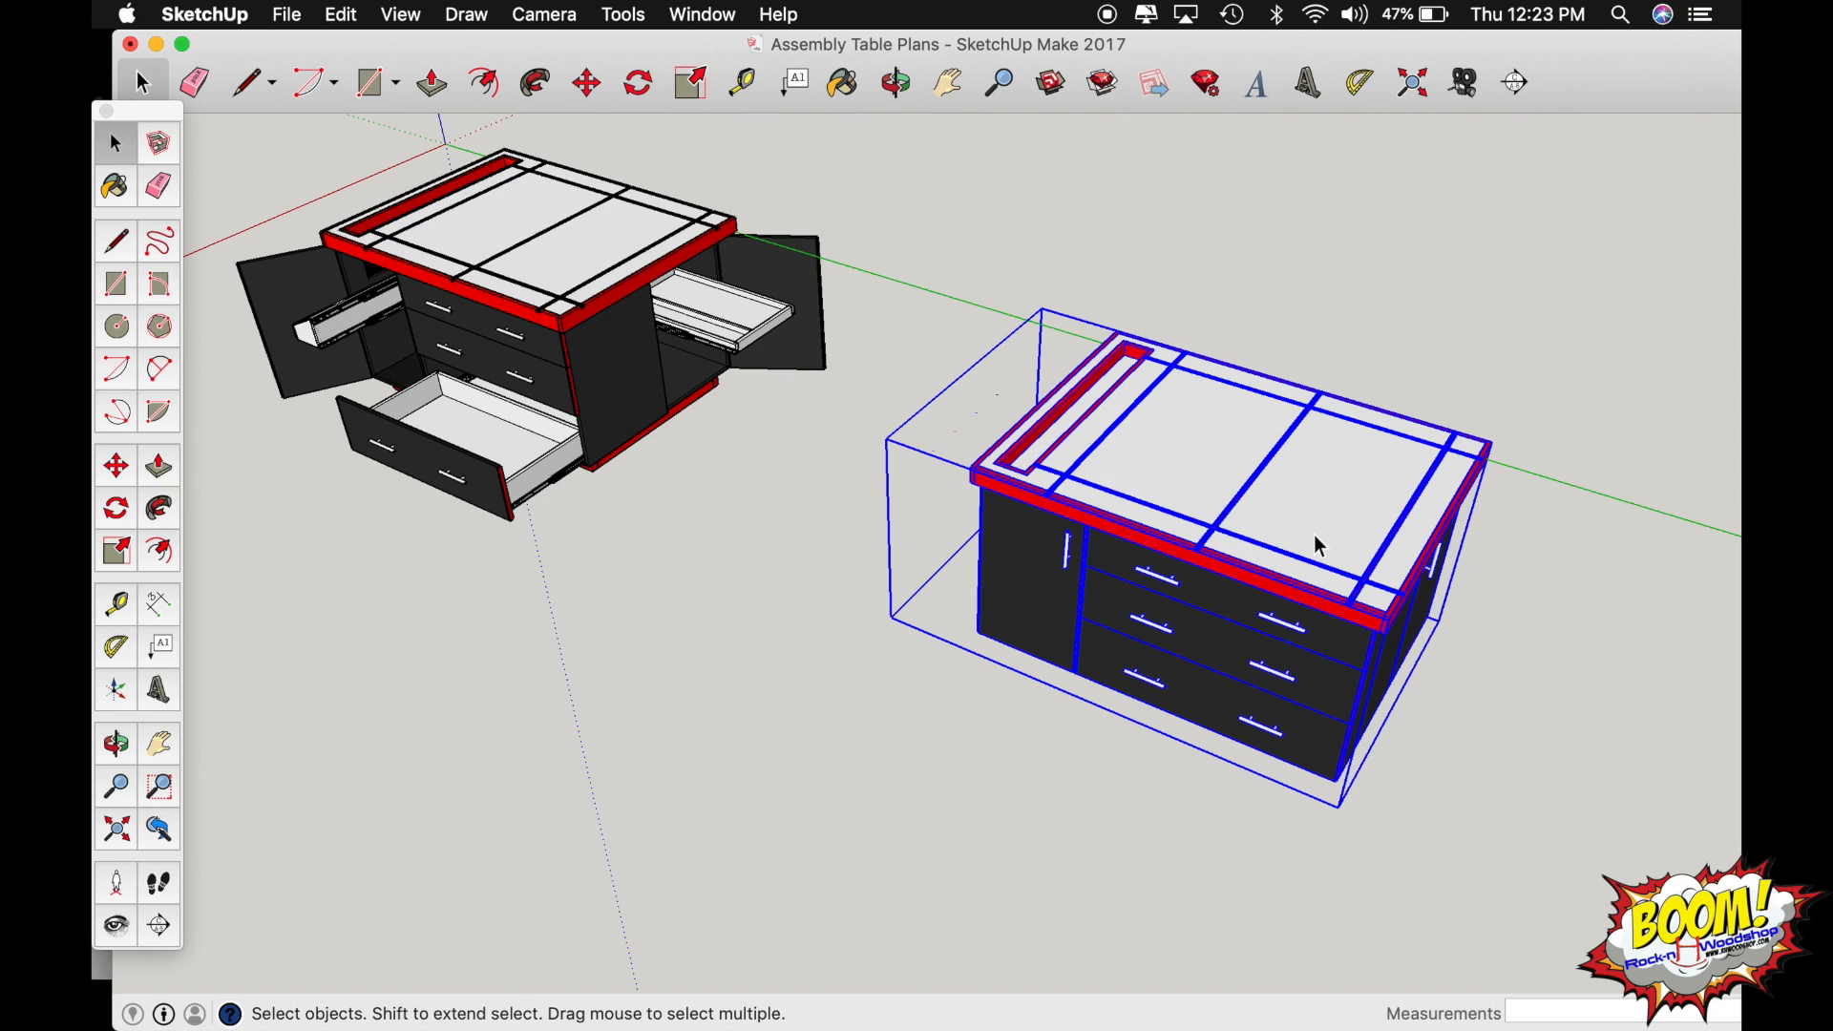
left_click(1461, 818)
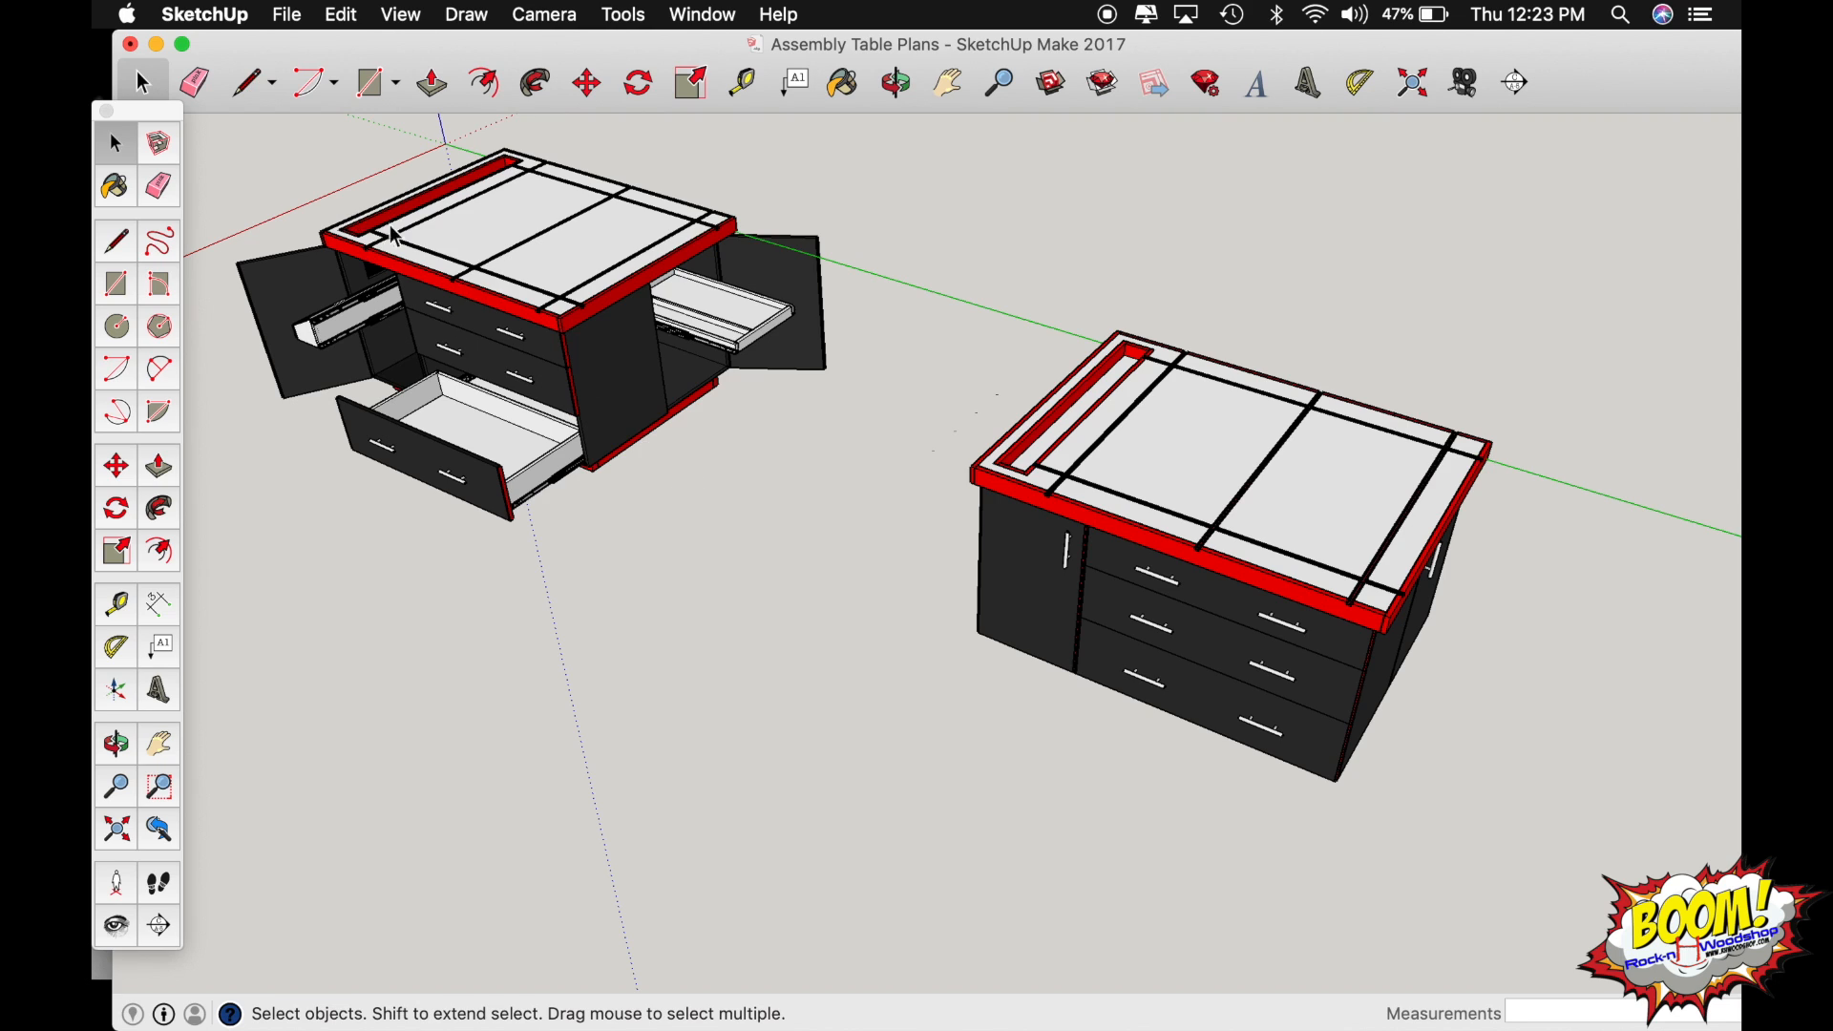
left_click(857, 553)
left_click_drag(857, 554, 225, 131)
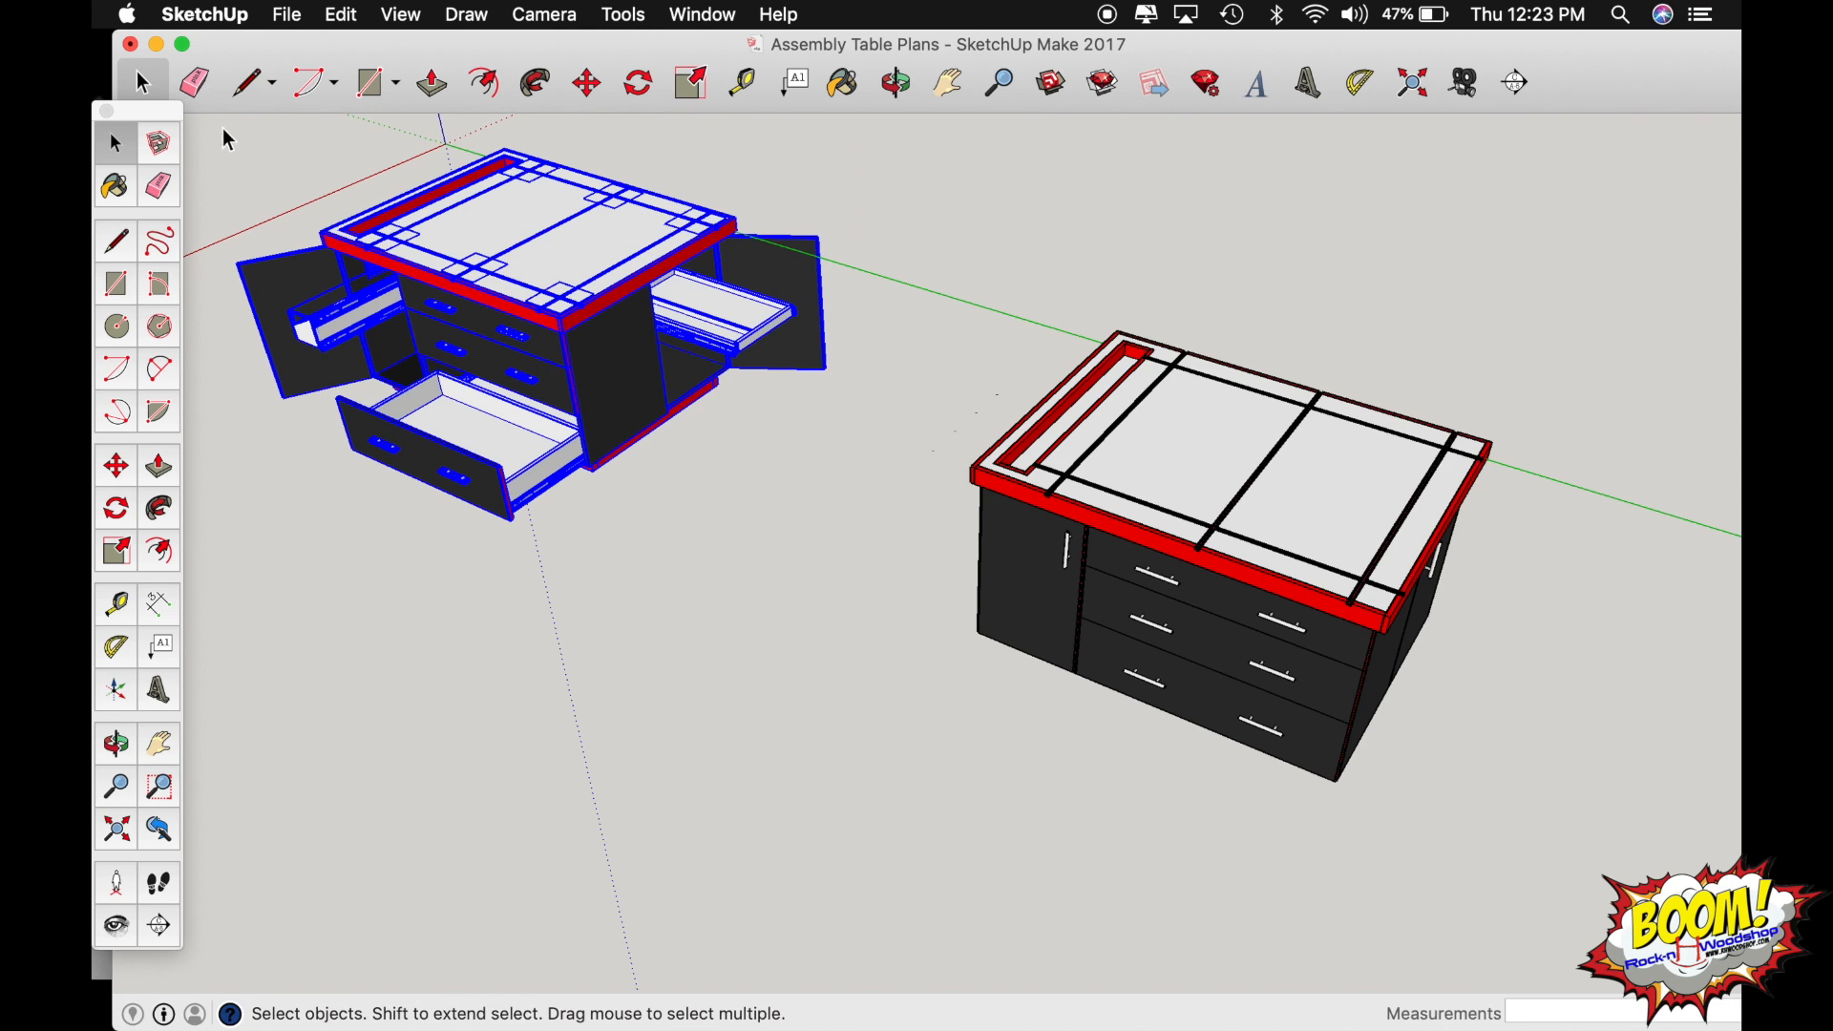
right_click(531, 245)
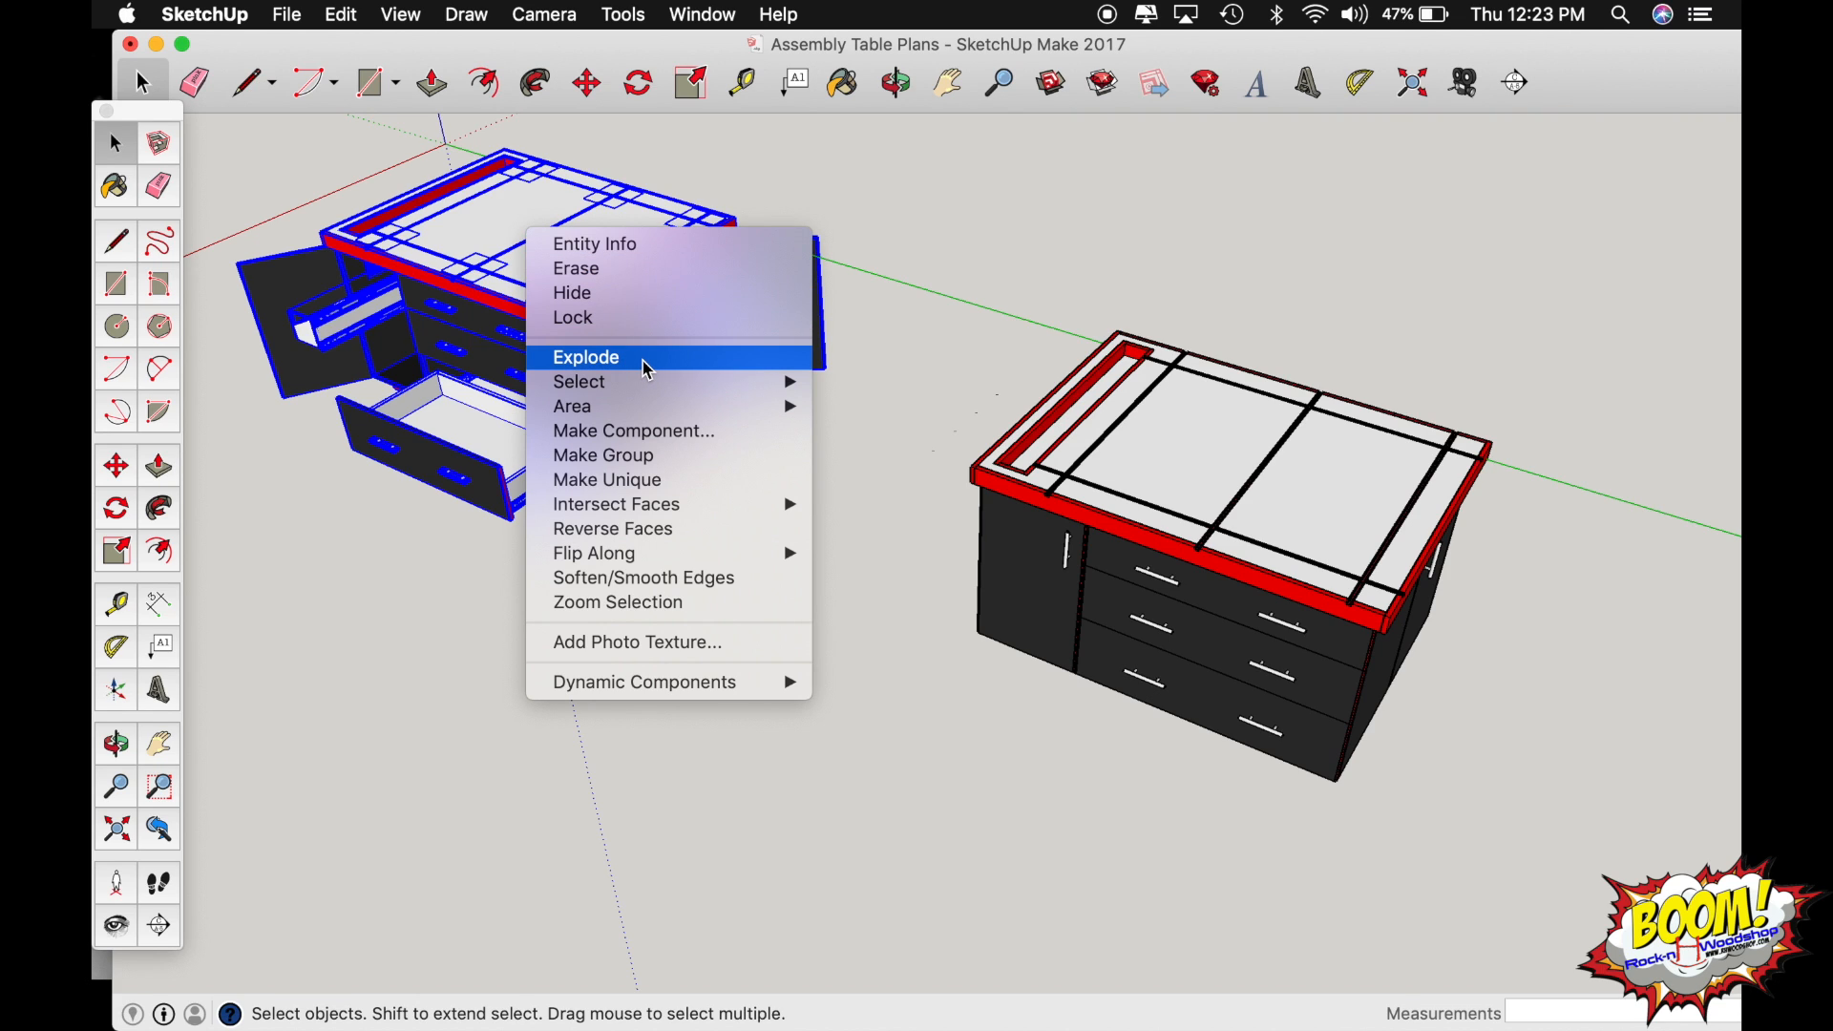
left_click(668, 462)
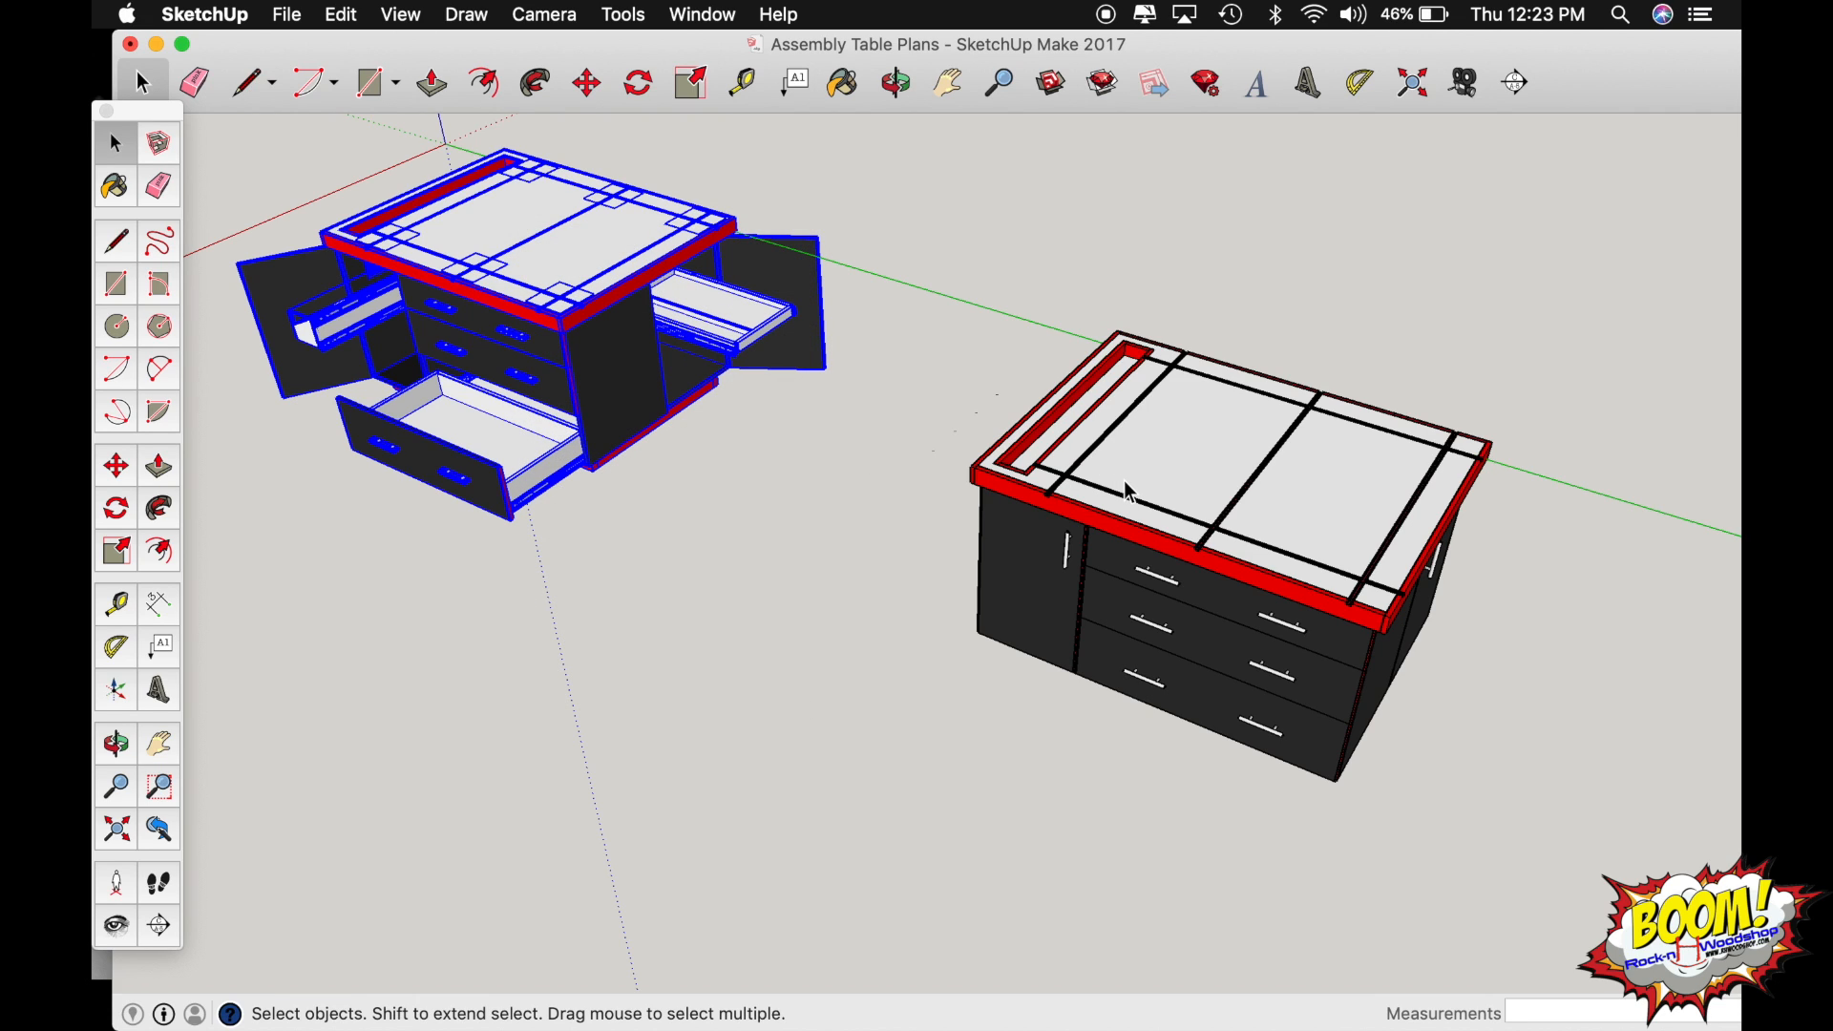
Select the closed assembly table and bring up the Garage Layout model.
left_click(1189, 521)
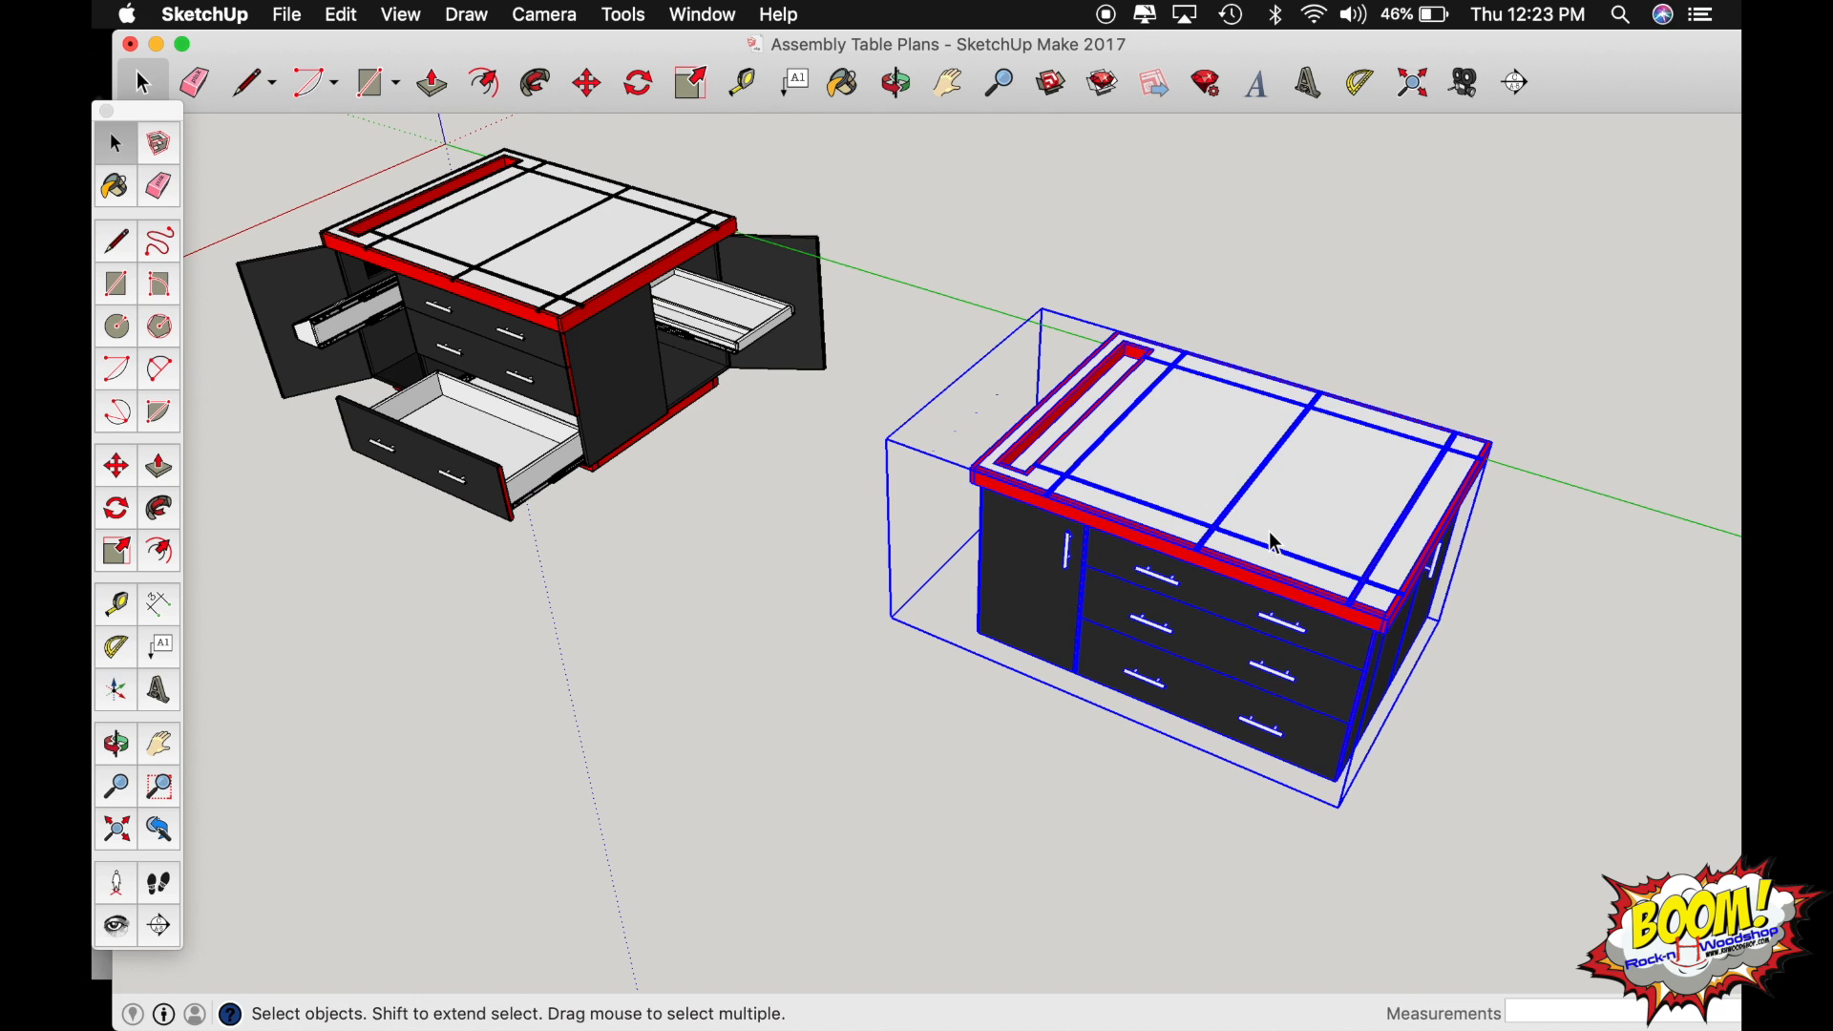
mouse_move(1366, 1024)
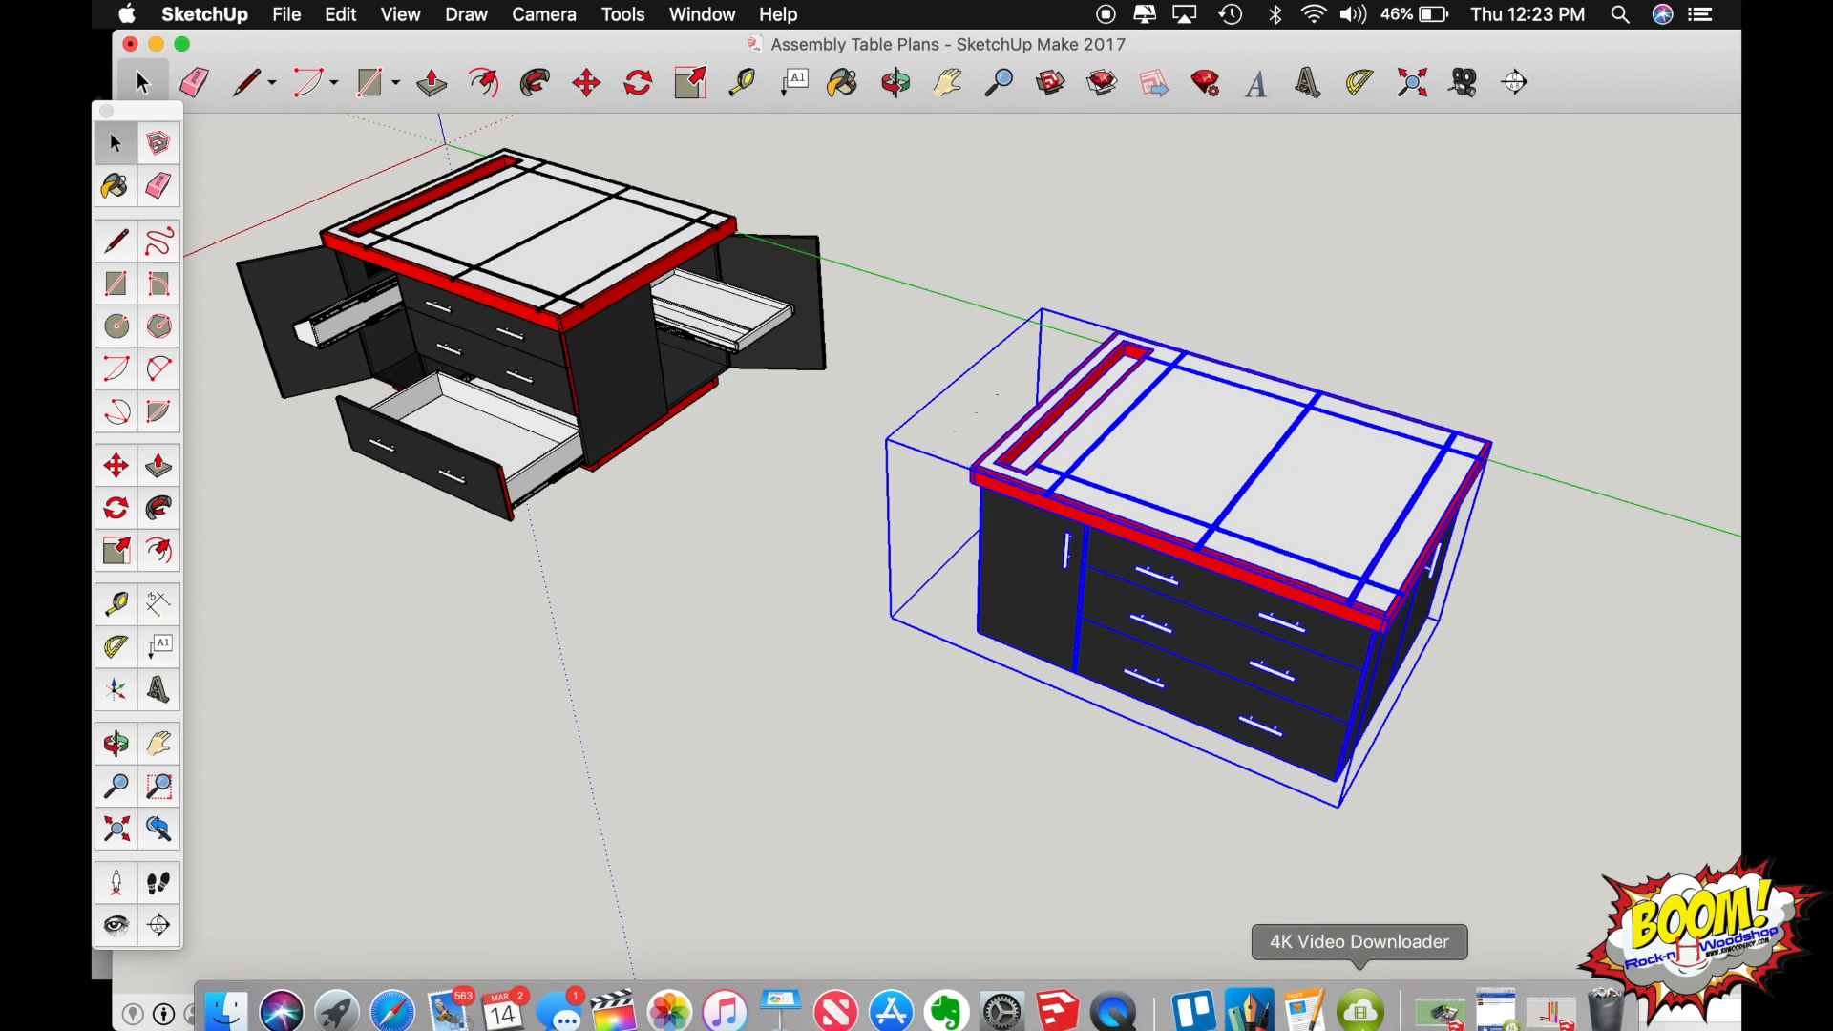
left_click(1450, 1009)
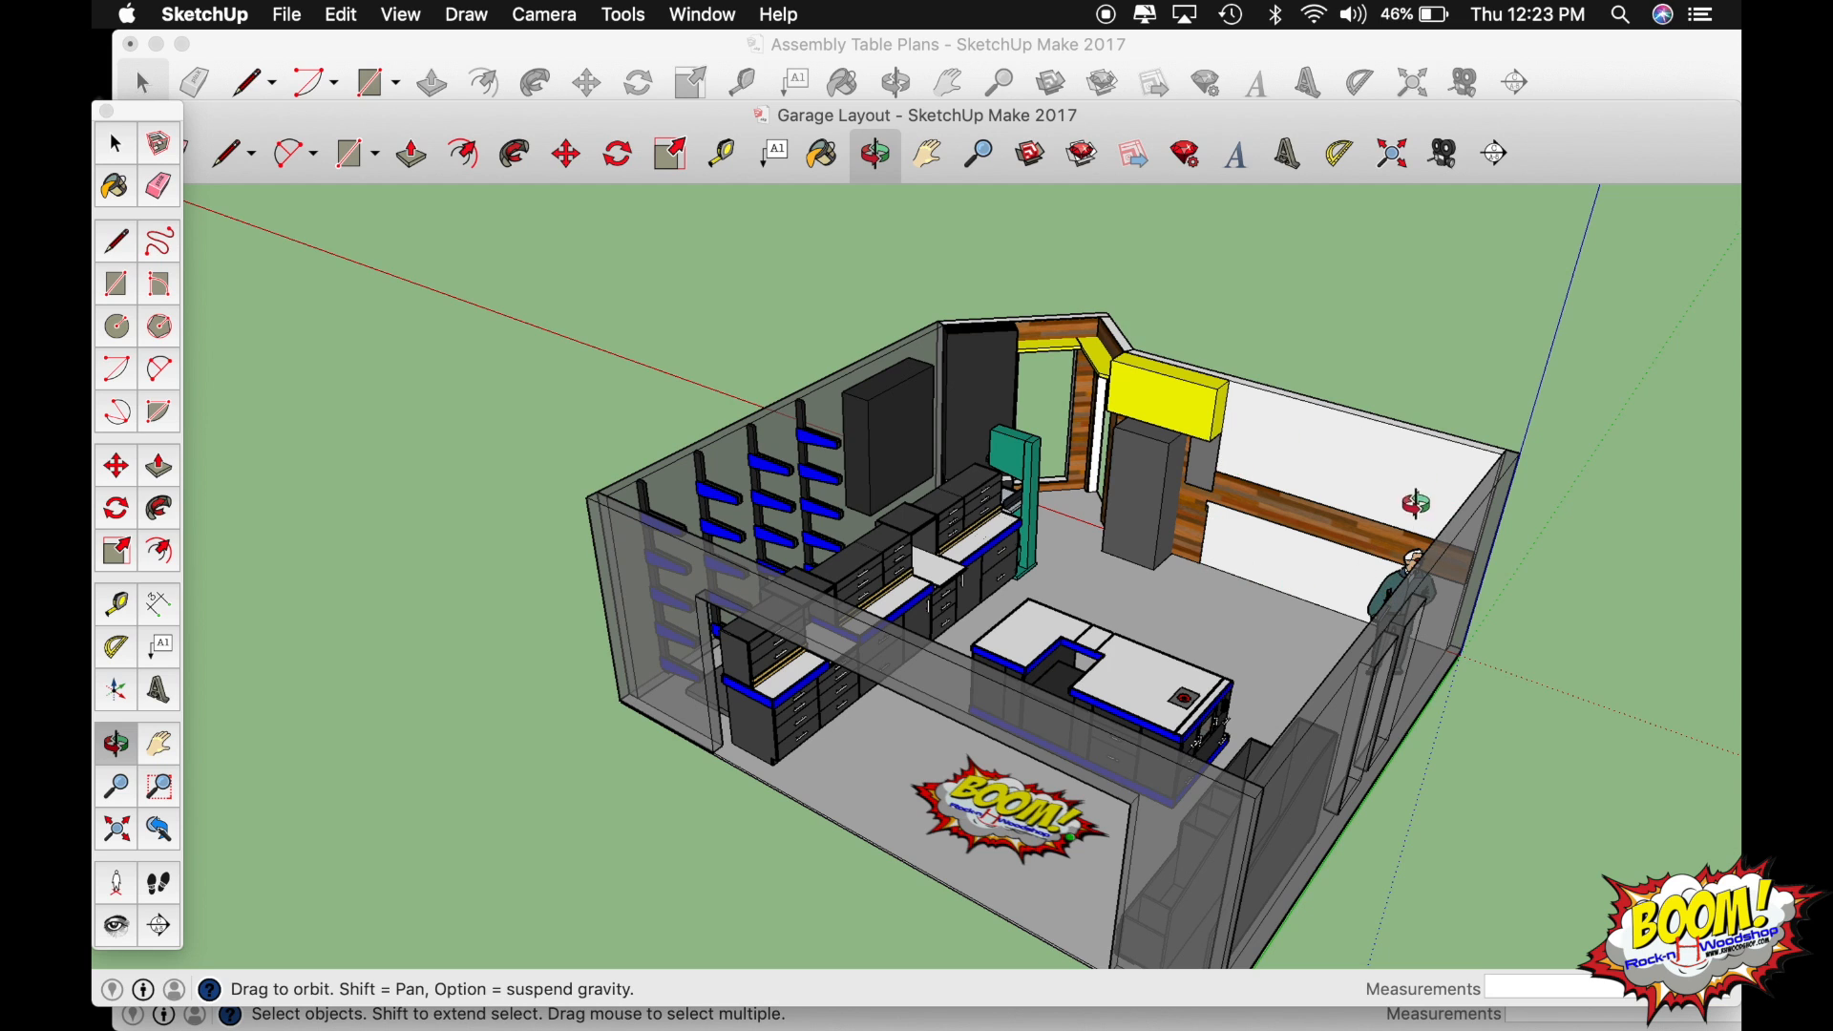
left_click_drag(1315, 510, 1232, 454, "shift")
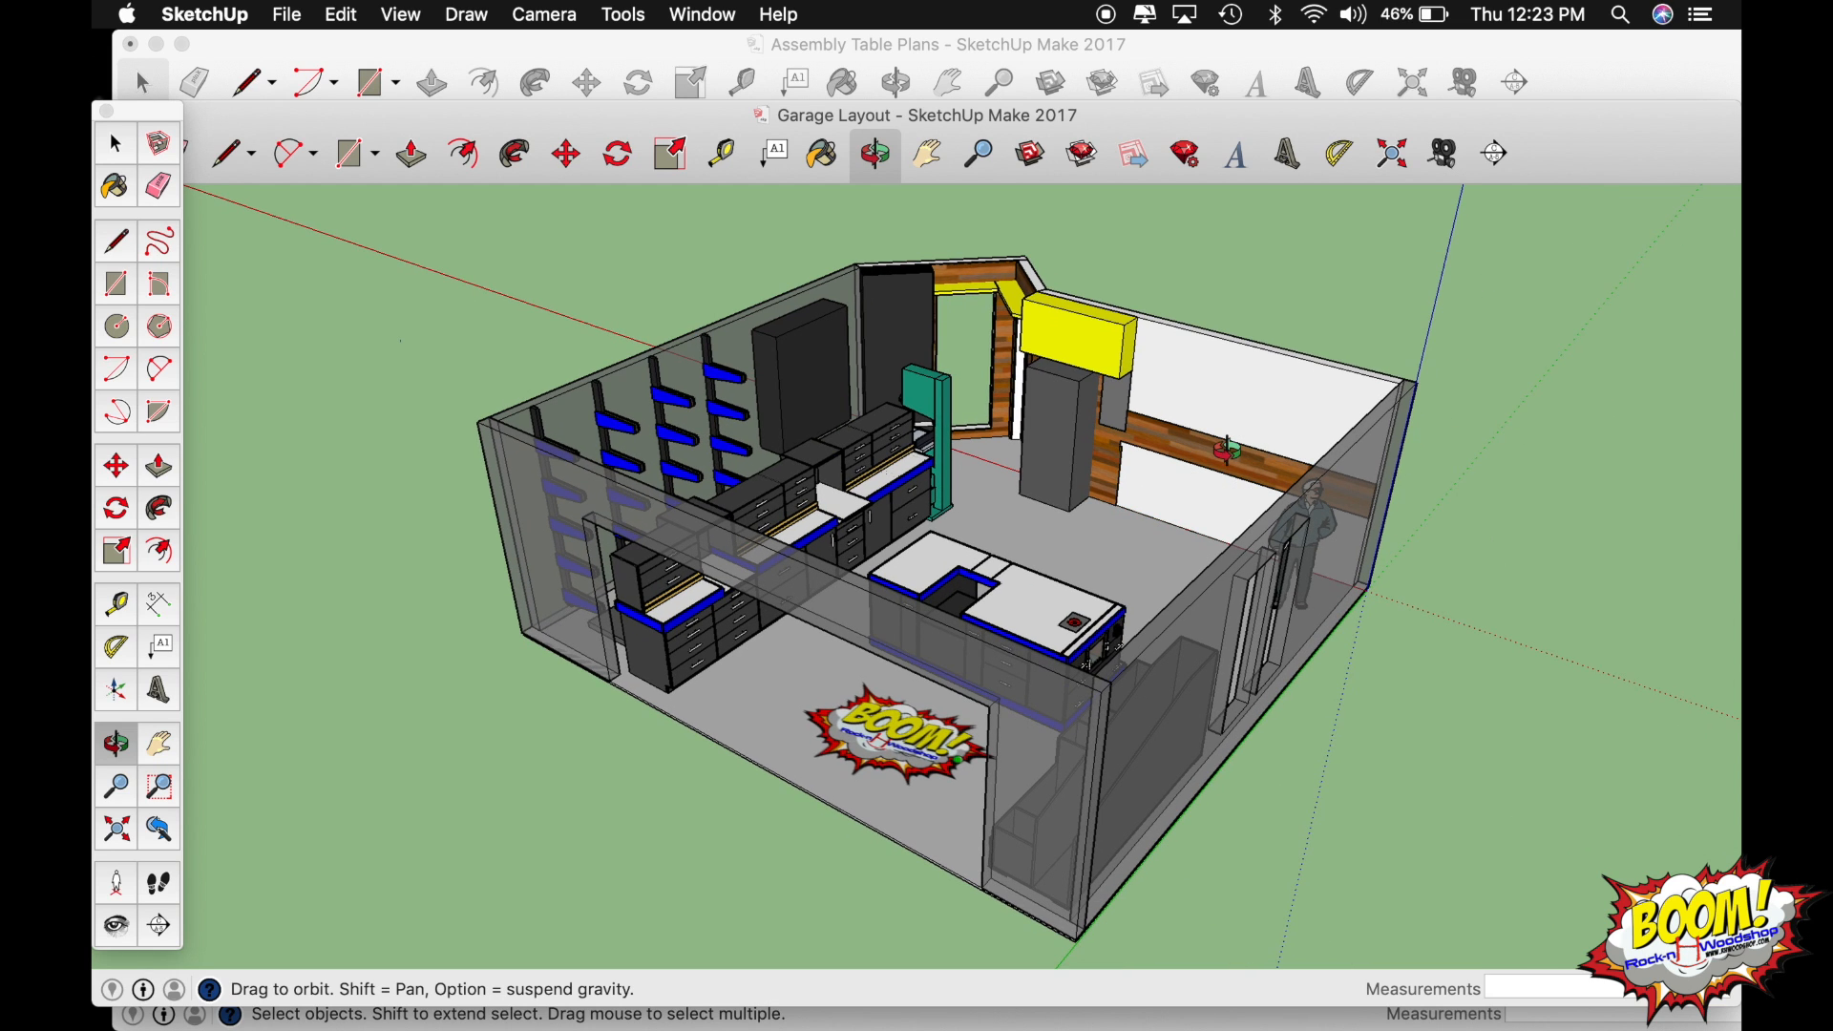
Hide the garage's walls and the standing person figure, and view the remaining shop furniture from the opposite side.
key("space")
left_click(1360, 477)
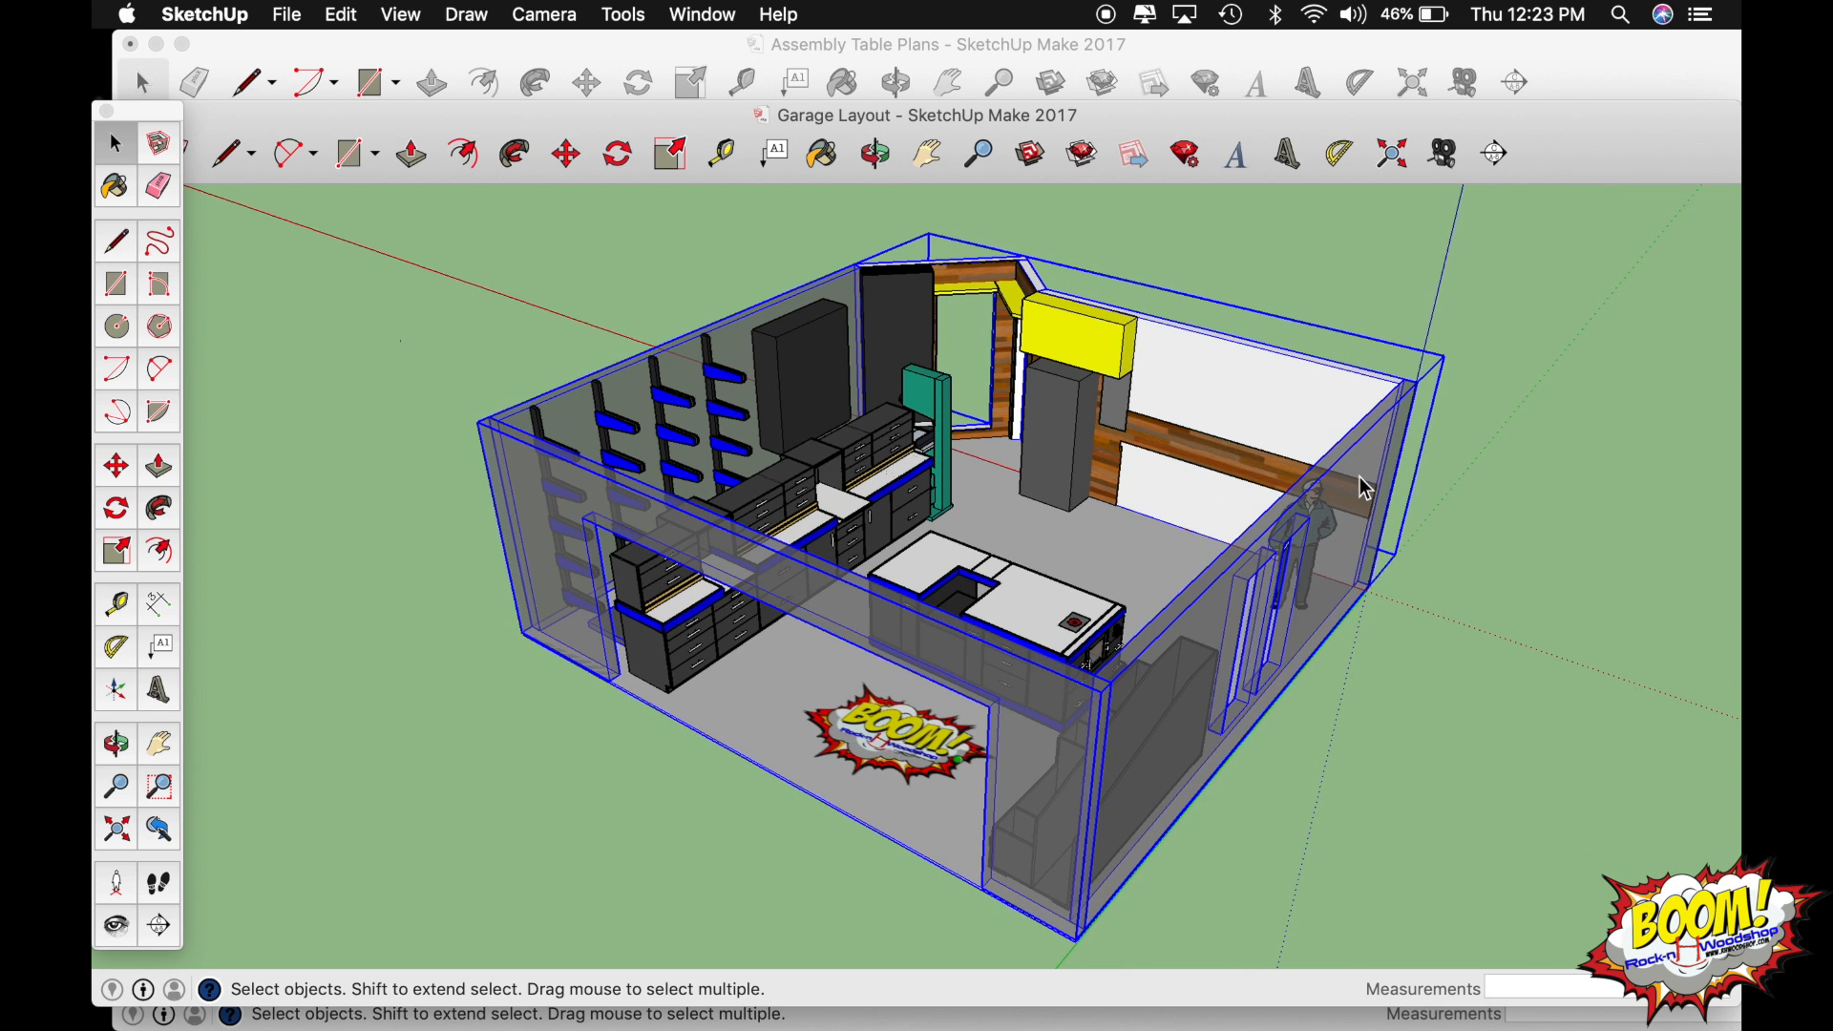
key("Delete")
left_click(1308, 521)
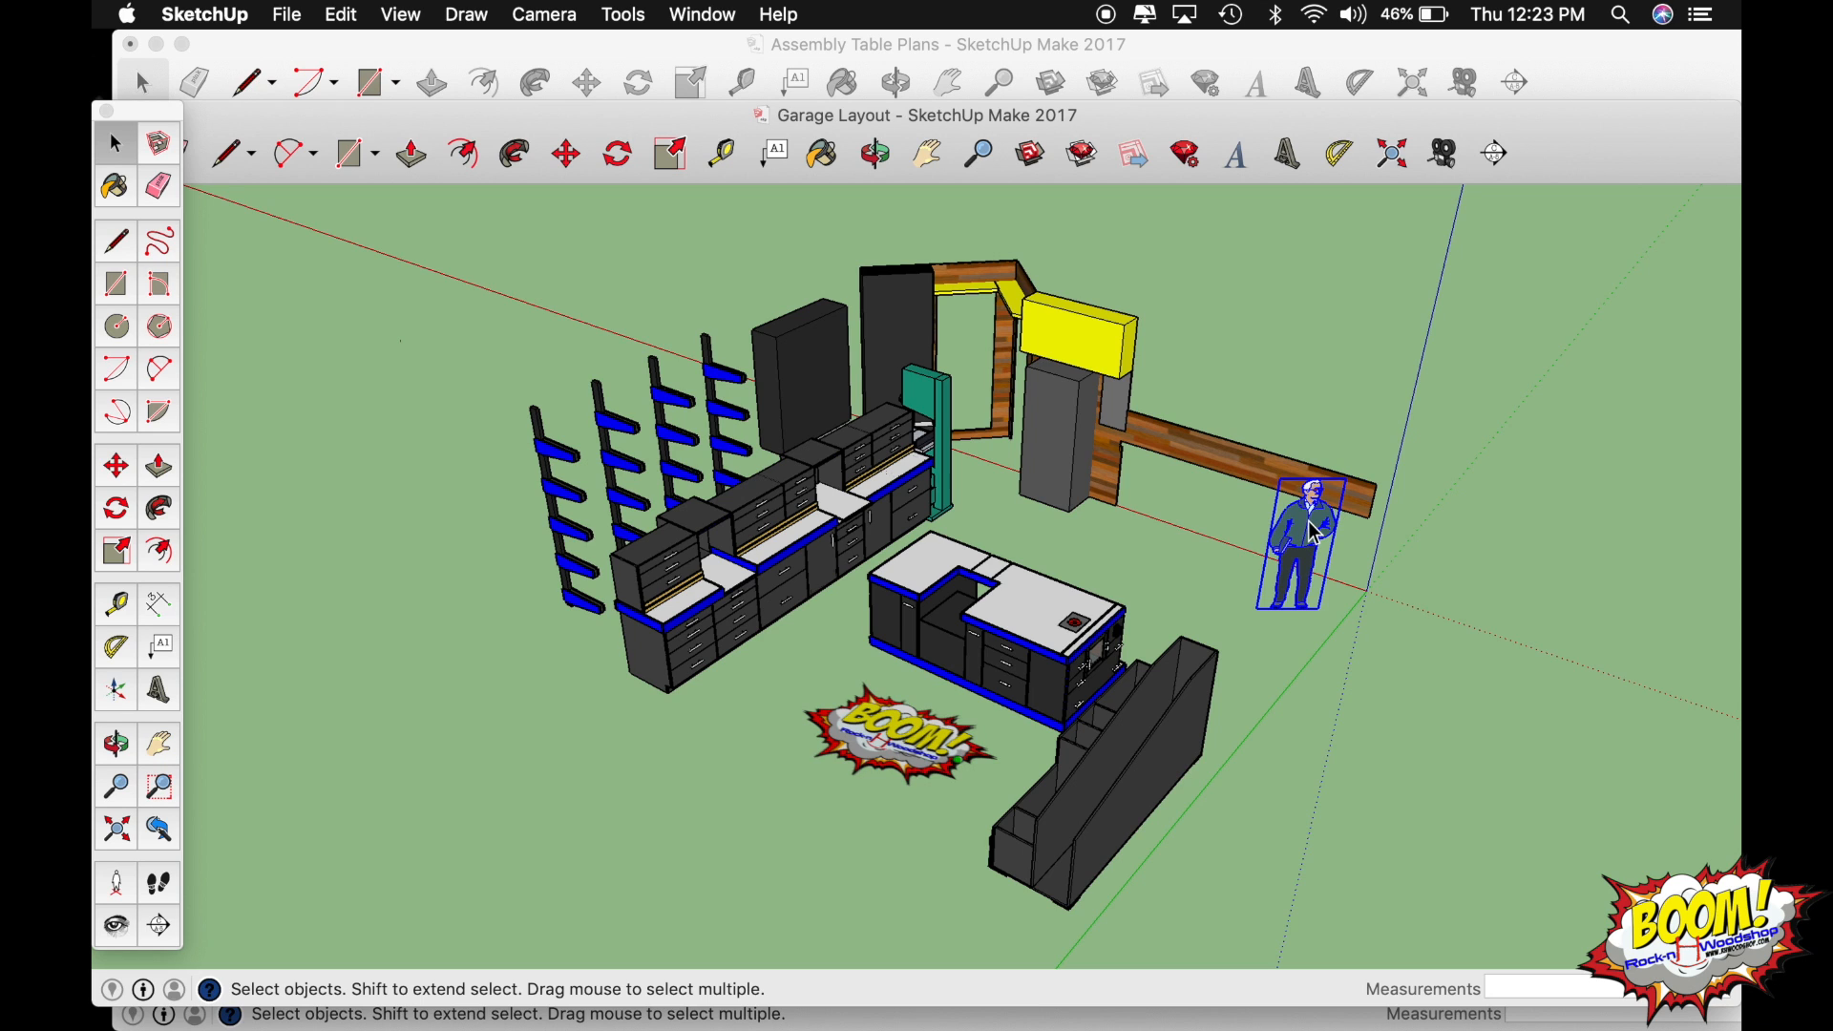
key("Delete")
key("o")
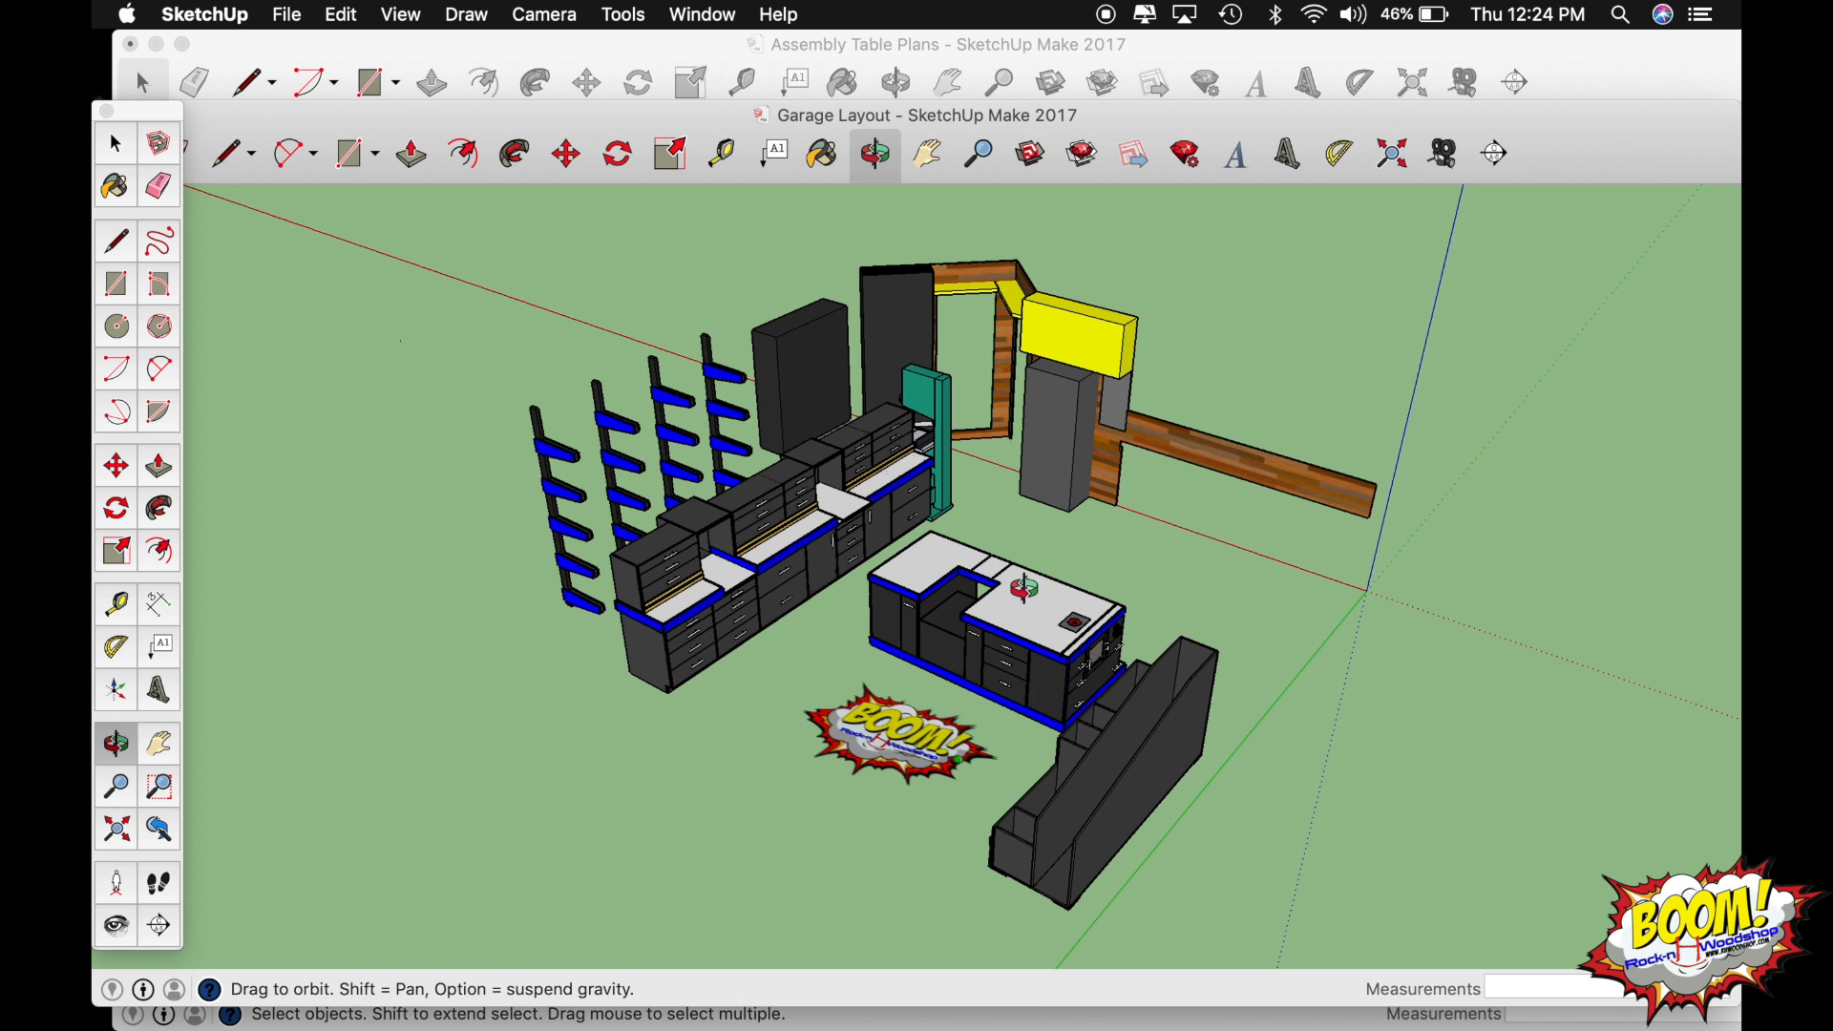
left_click_drag(1031, 597, 502, 657)
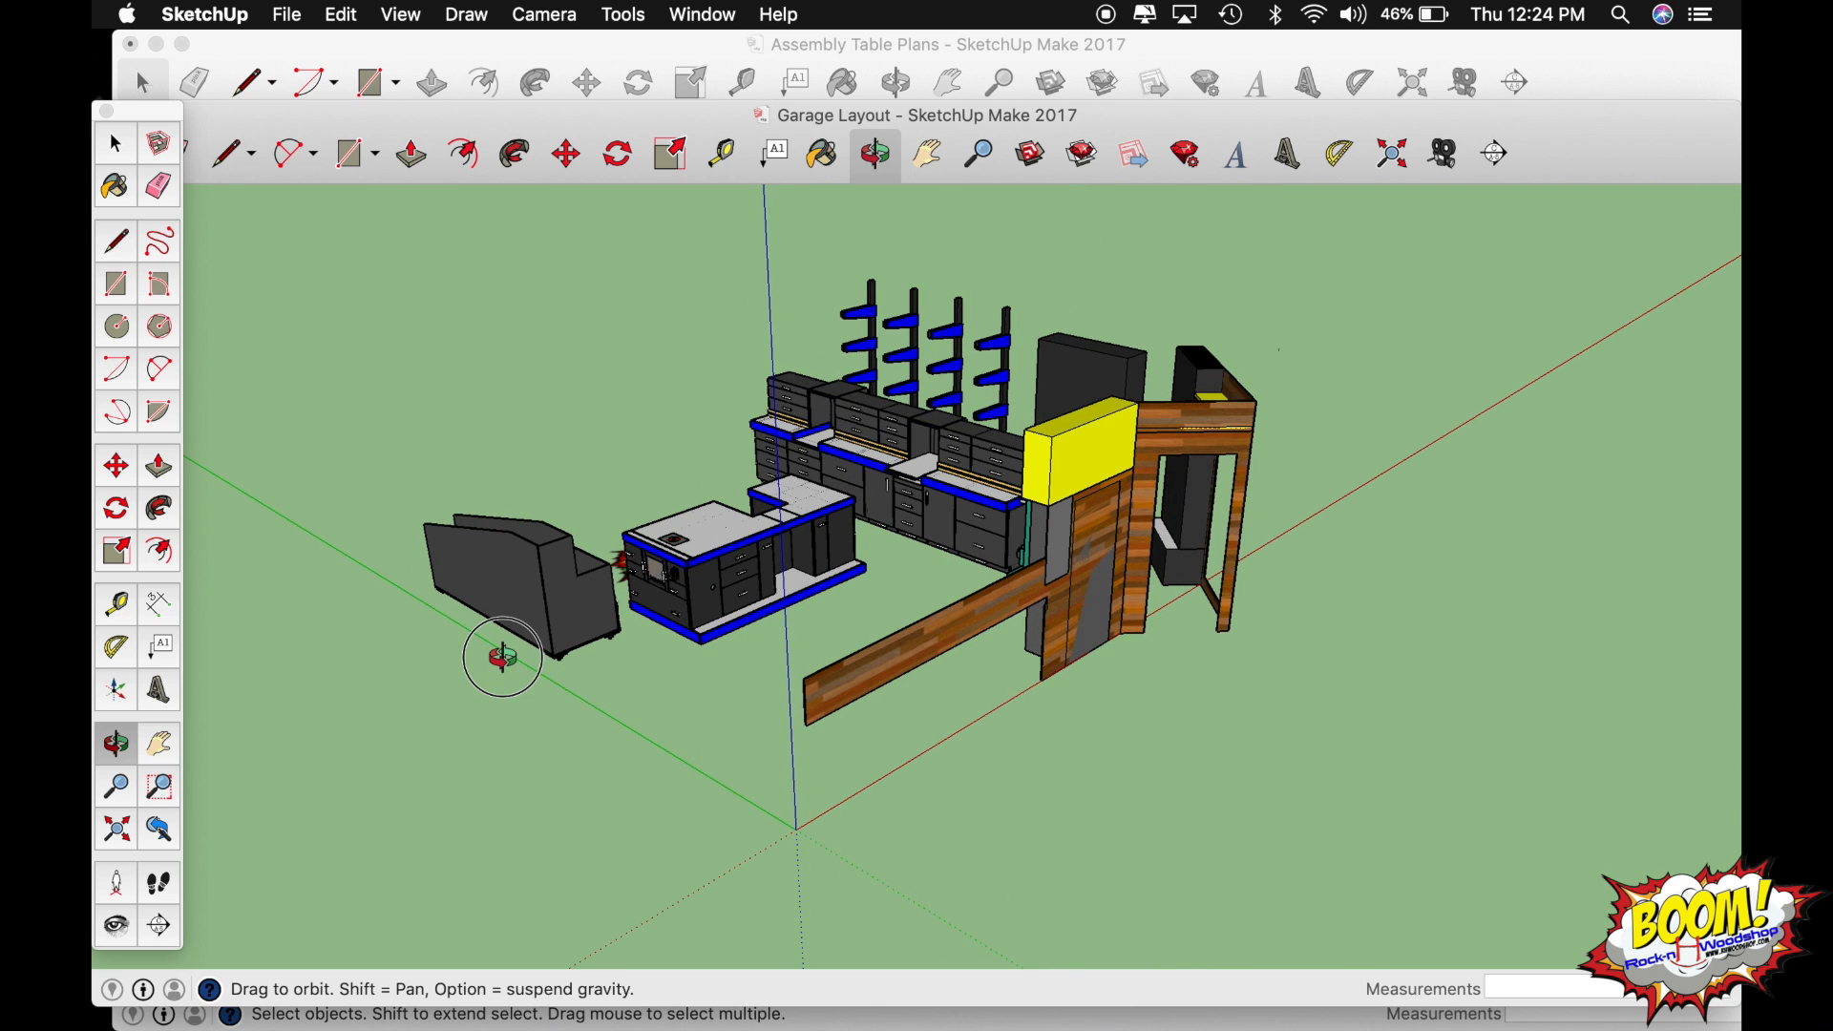
scroll(800, 612, "up", 3)
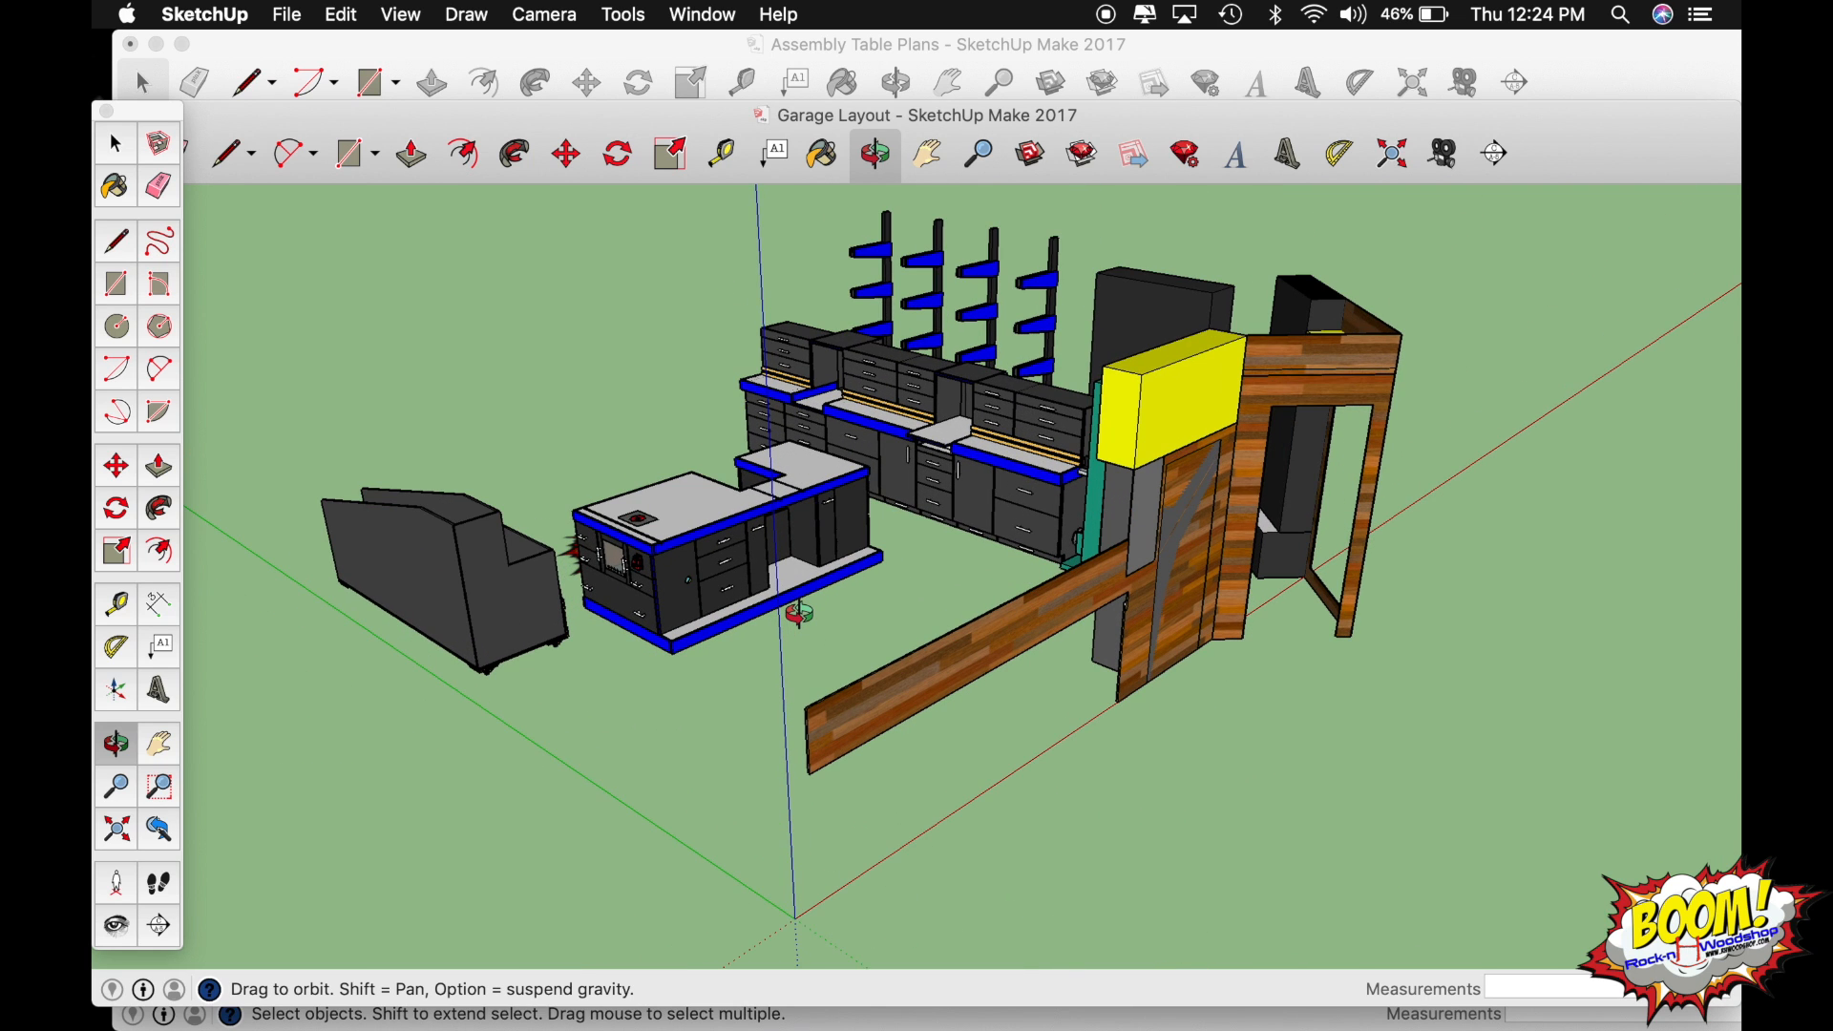
Copy the closed assembly table from the Assembly Table Plans model and return to the Garage Layout model.
left_click(943, 61)
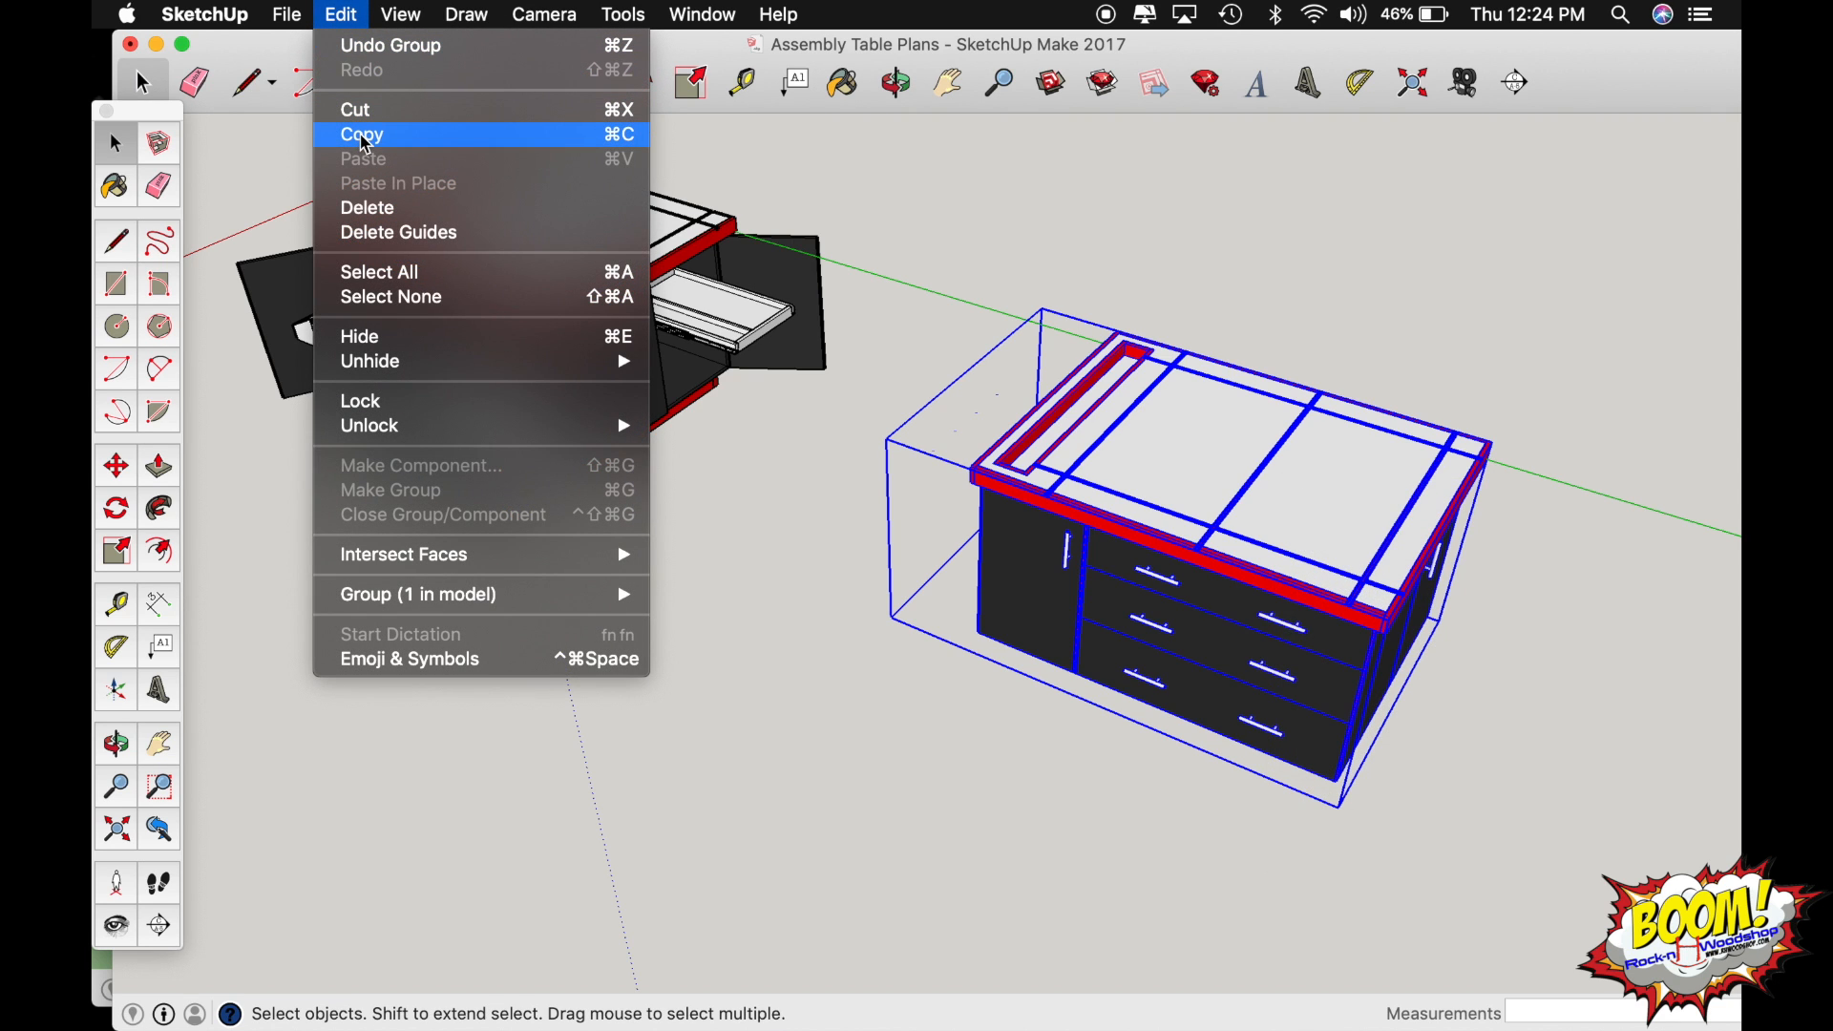
left_click(361, 135)
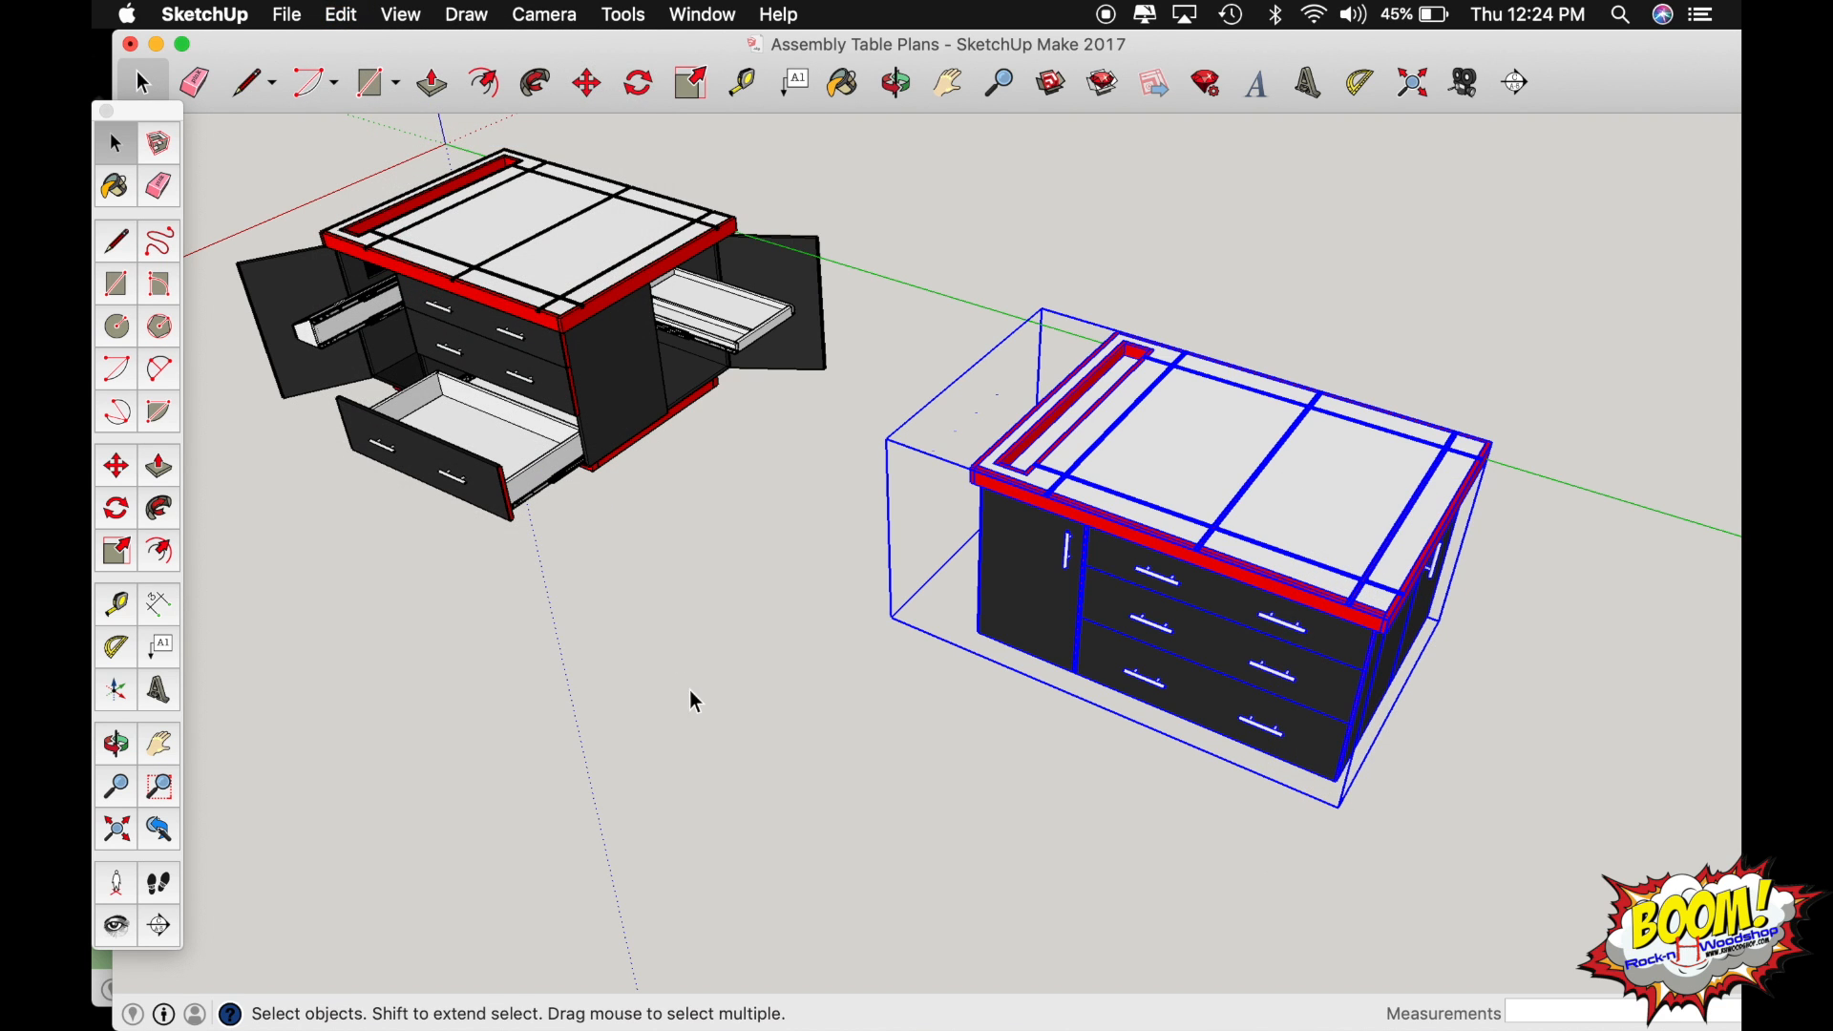
left_click_drag(1065, 59, 1063, 179)
left_click(1063, 132)
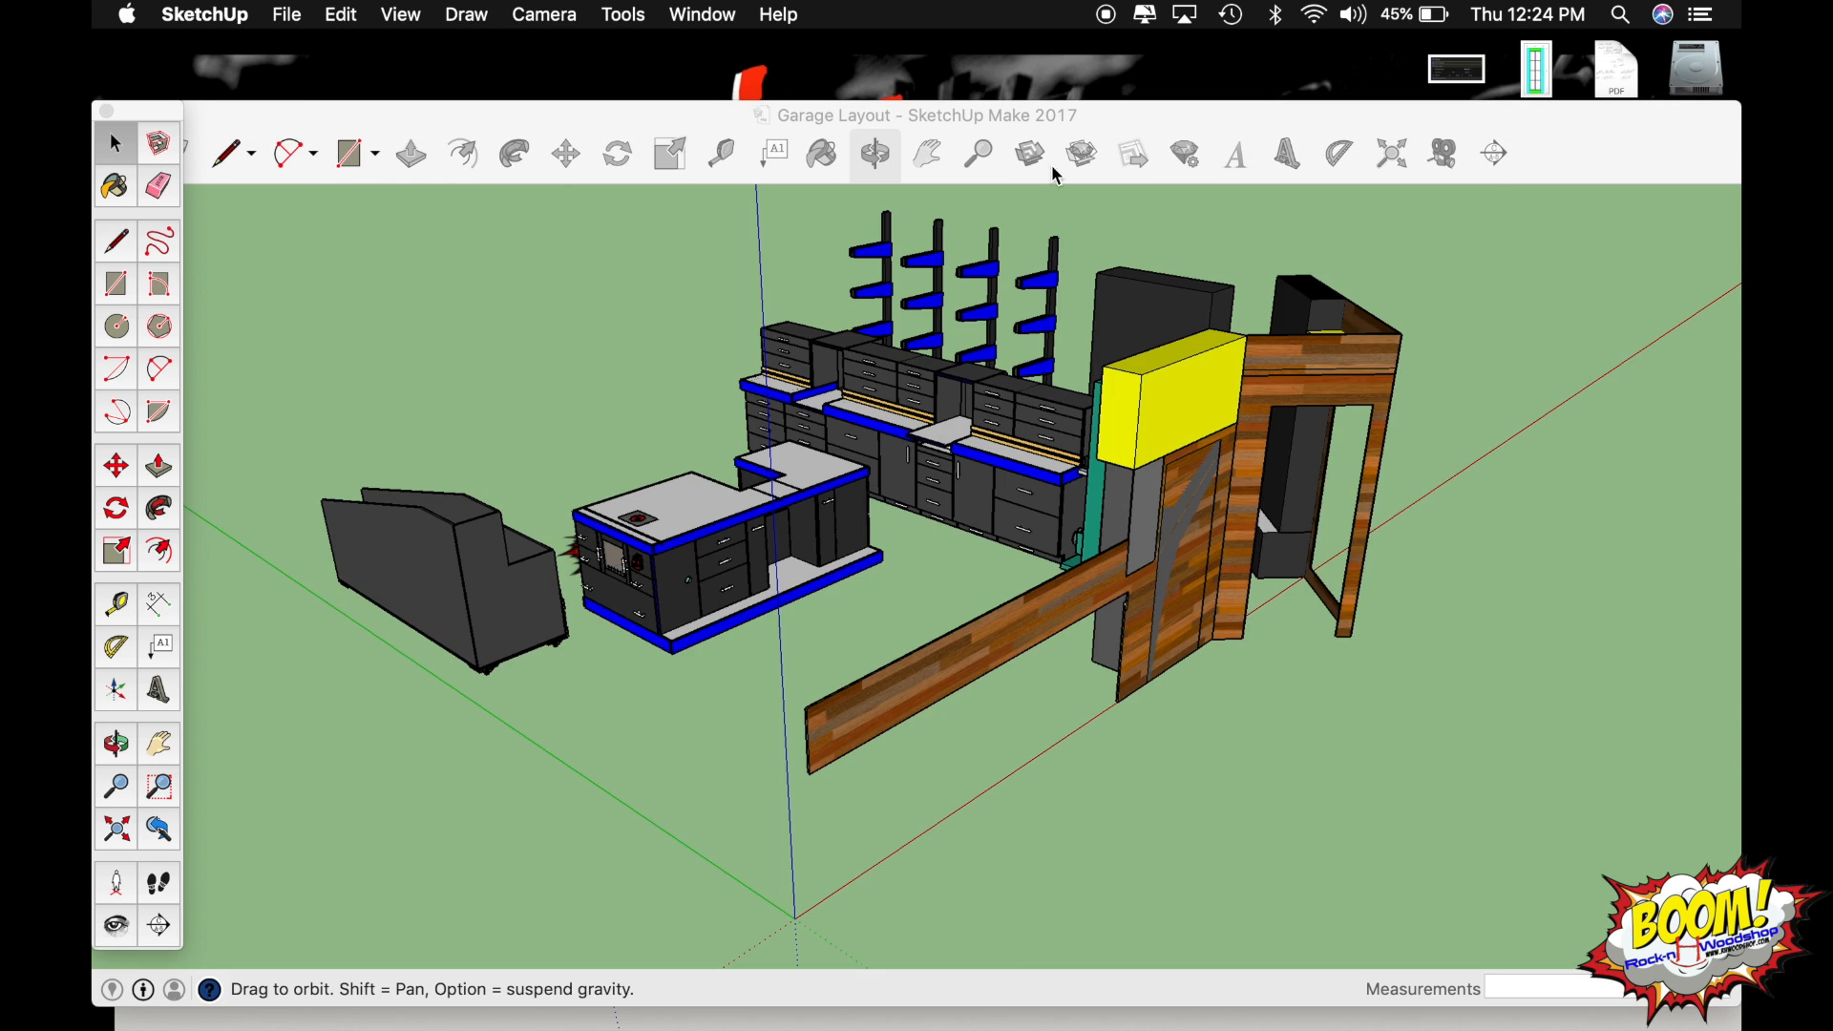
Paste the copied assembly table into the garage layout on the open floor beside the blue-trimmed island.
left_click_drag(1020, 117, 1020, 46)
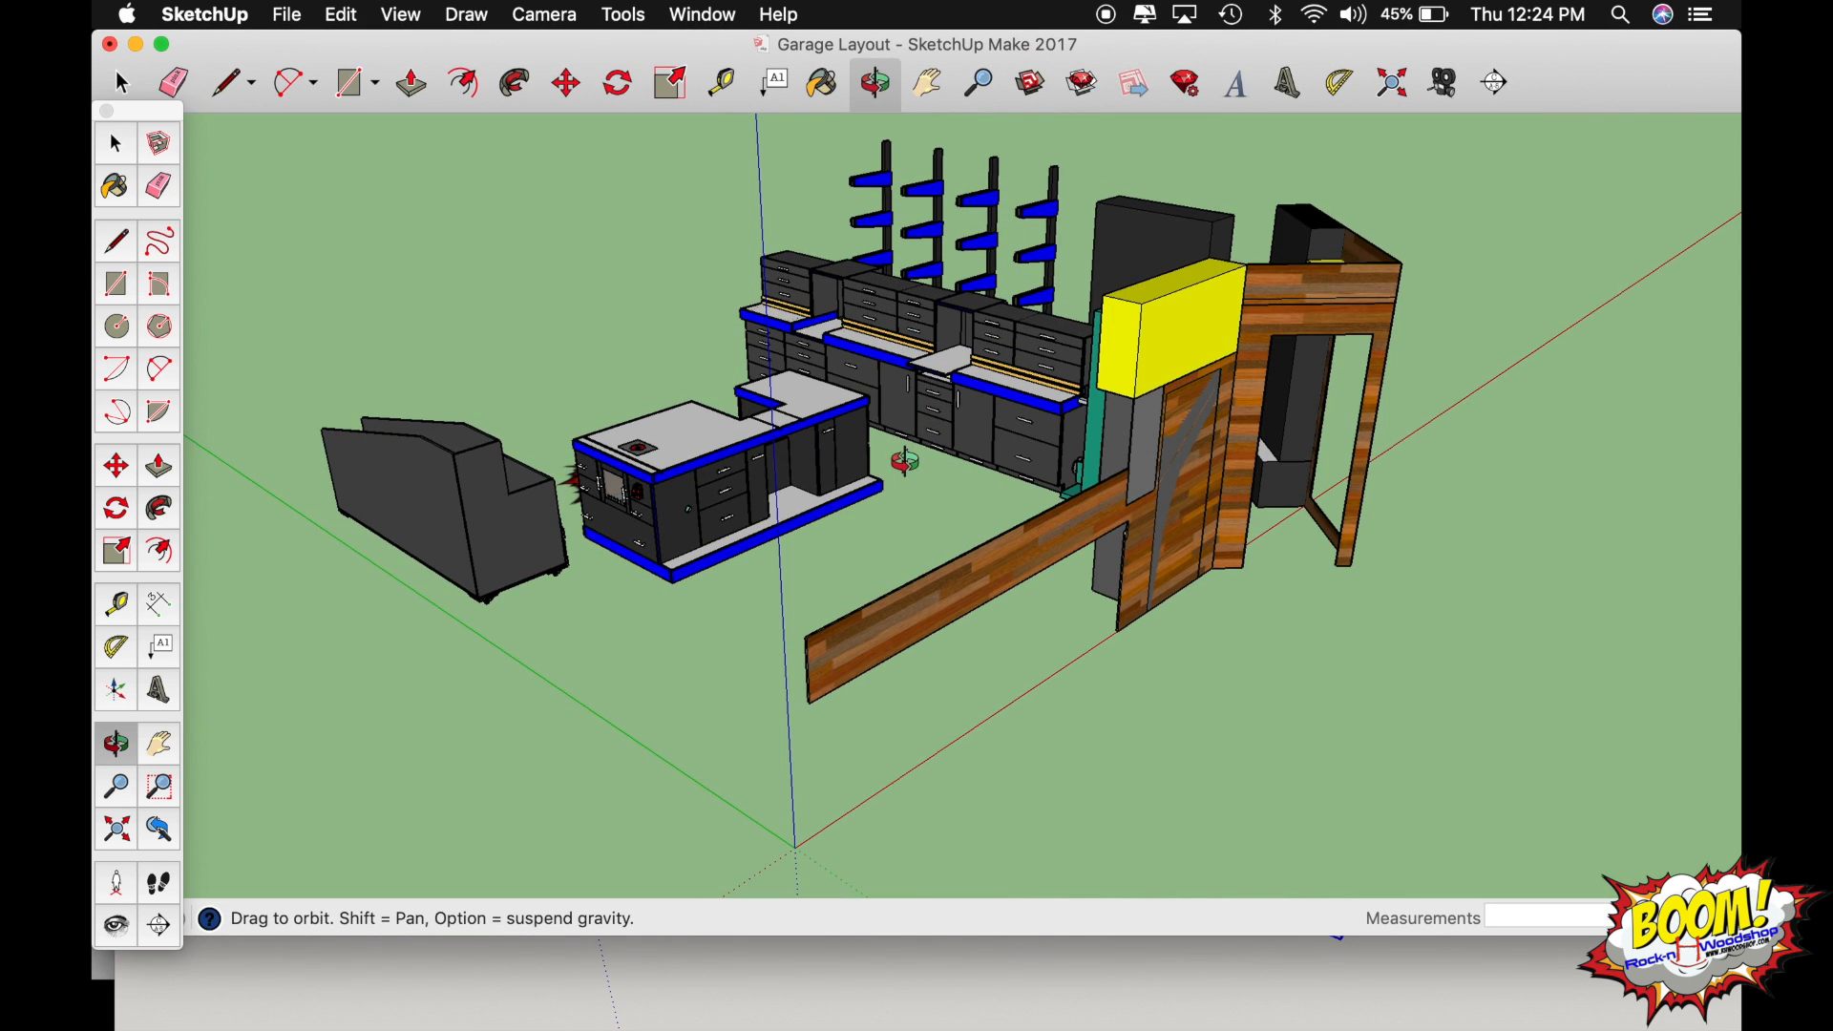
left_click(341, 16)
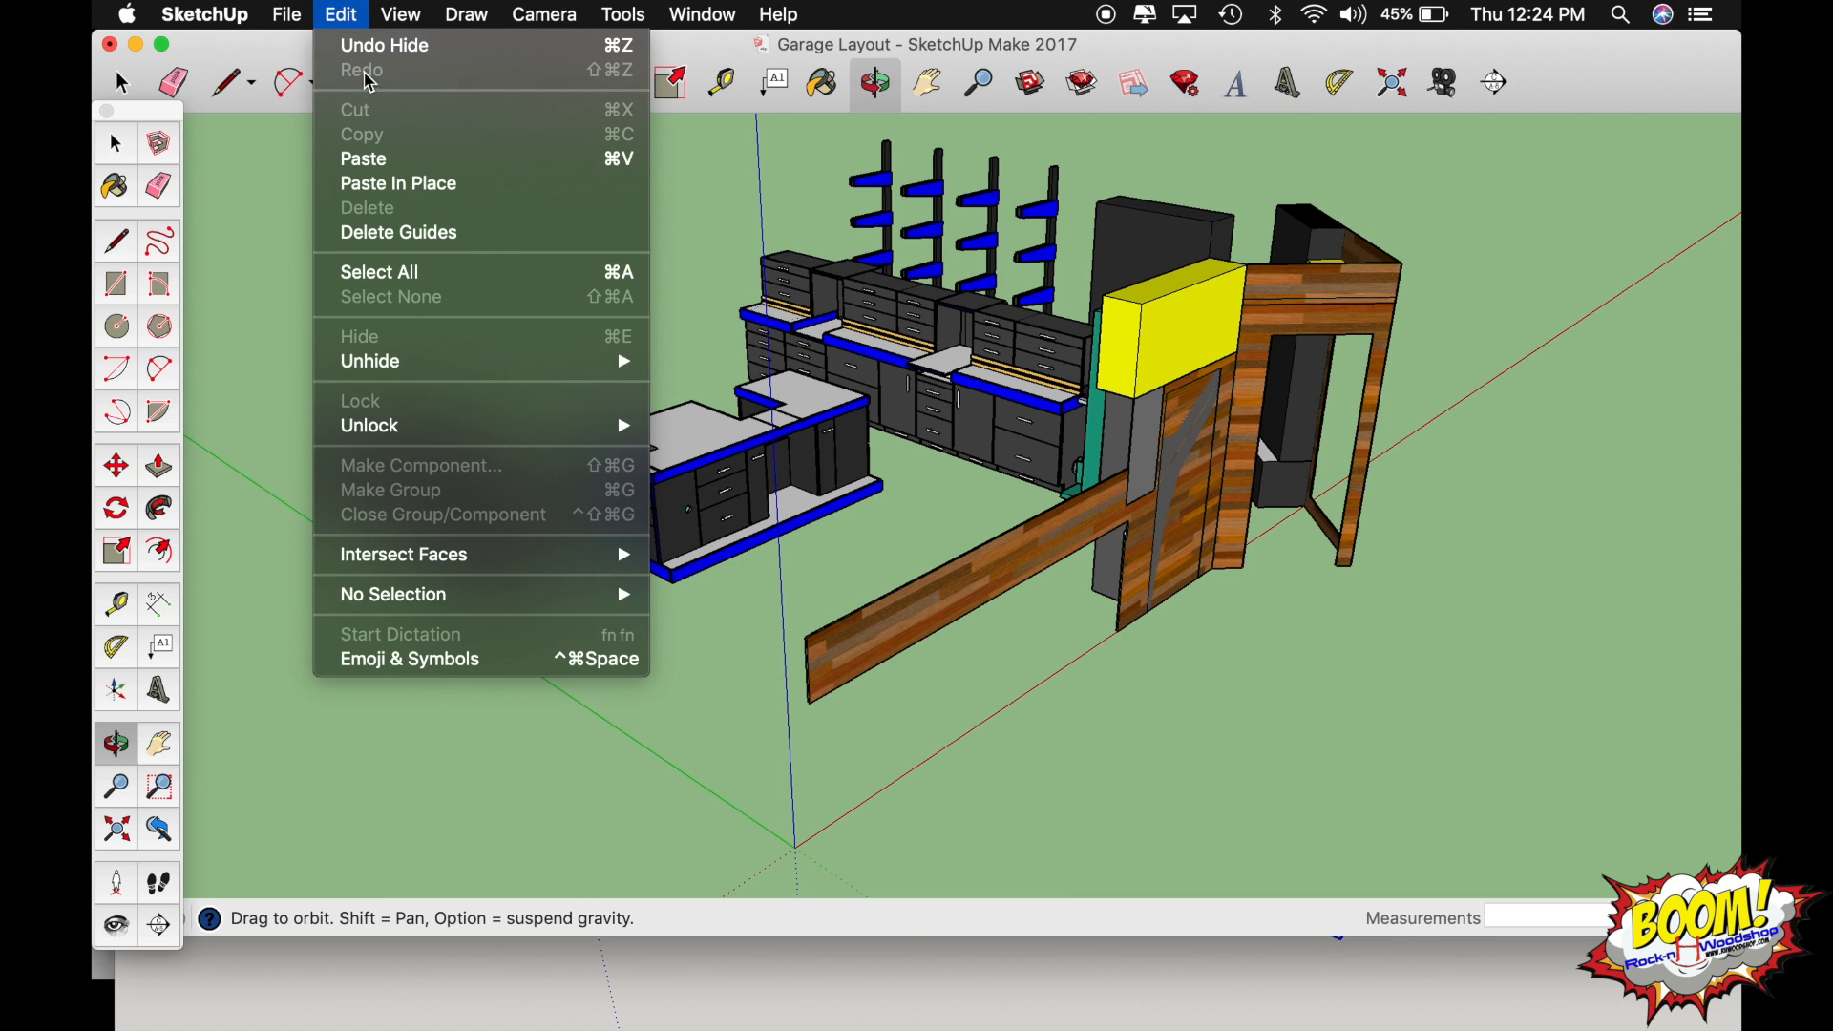
left_click(388, 168)
key("super+v")
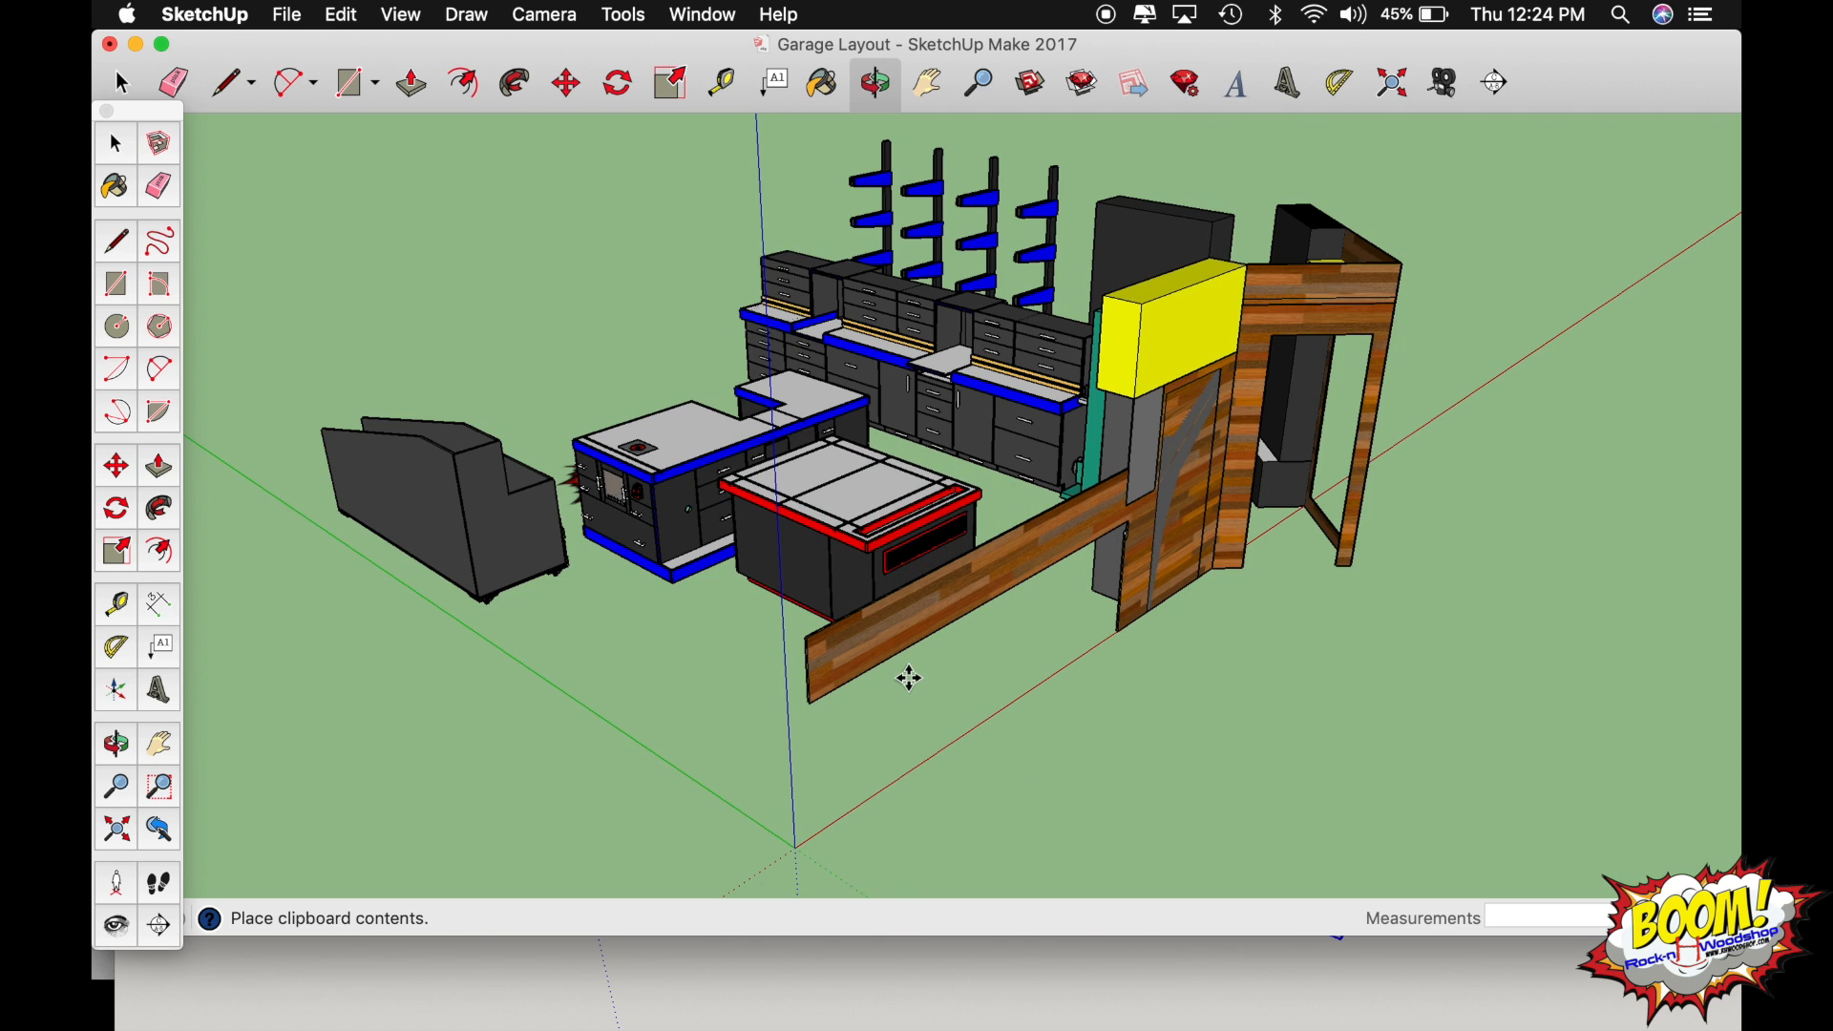
left_click(909, 678)
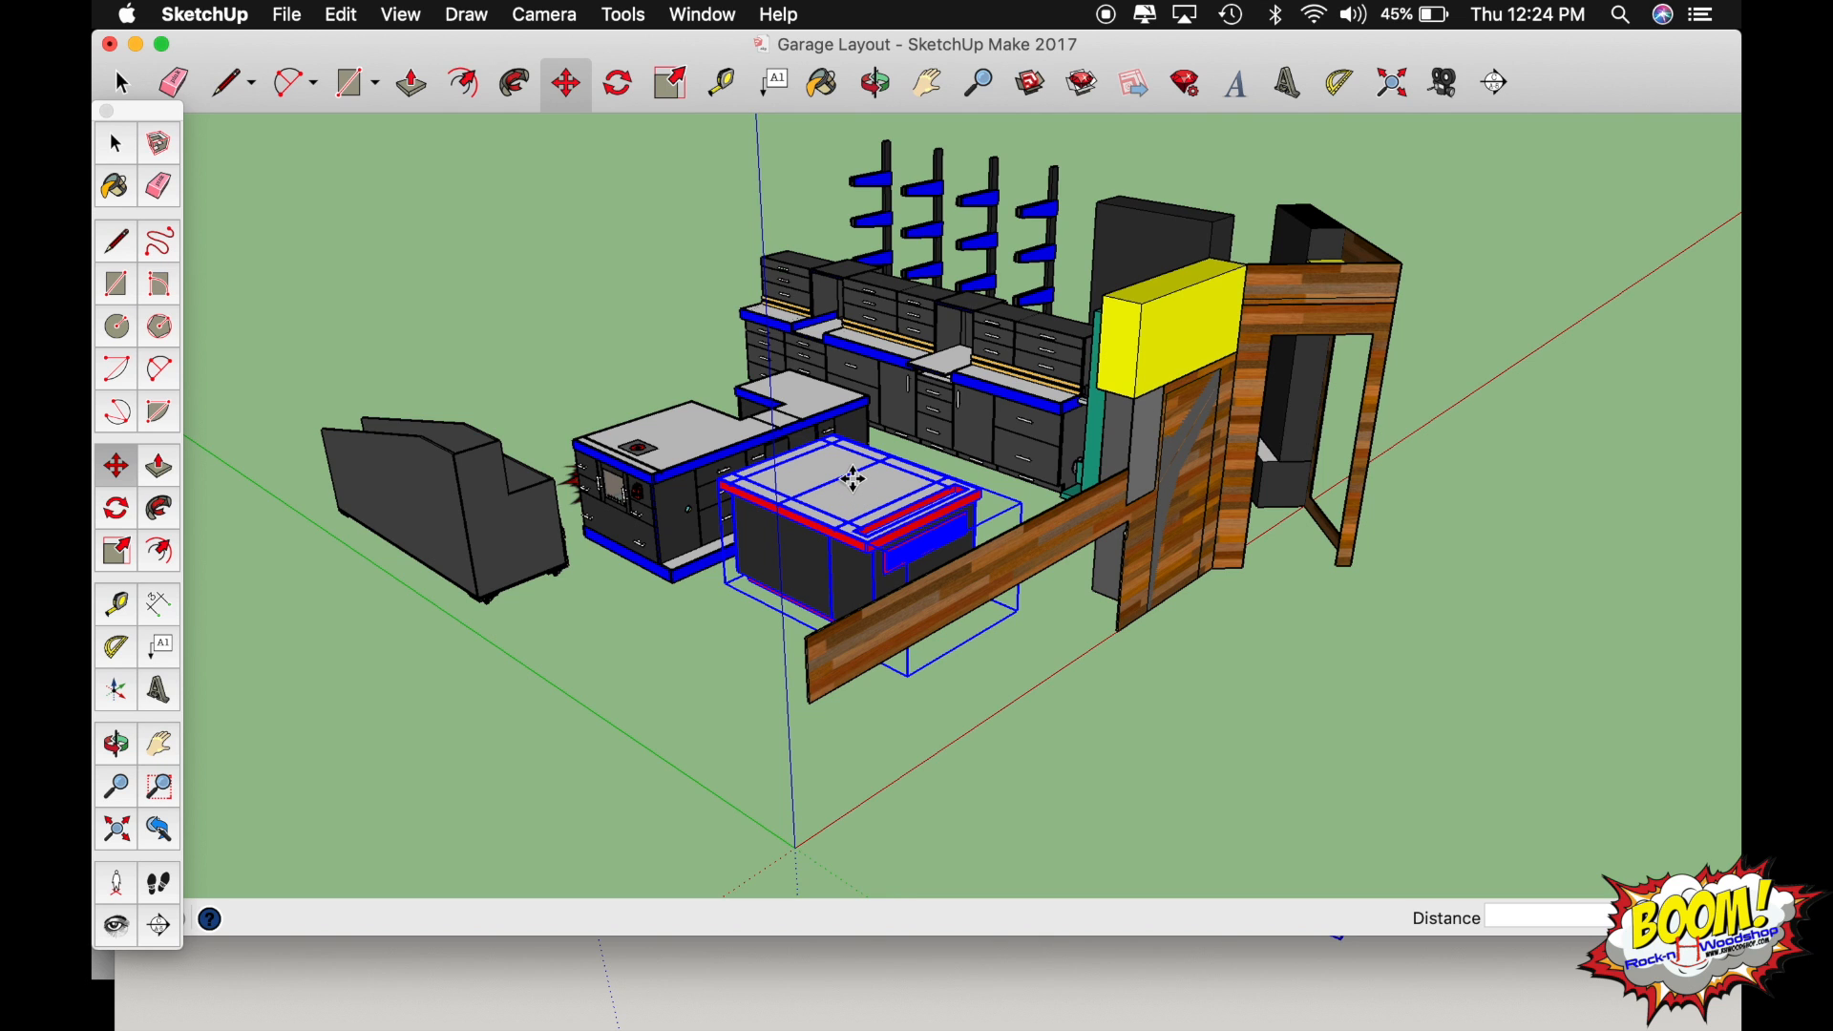
Rotate the pasted assembly table by about 90 degrees on the floor so its slotted end faces forward.
scroll(853, 480, "up", 5)
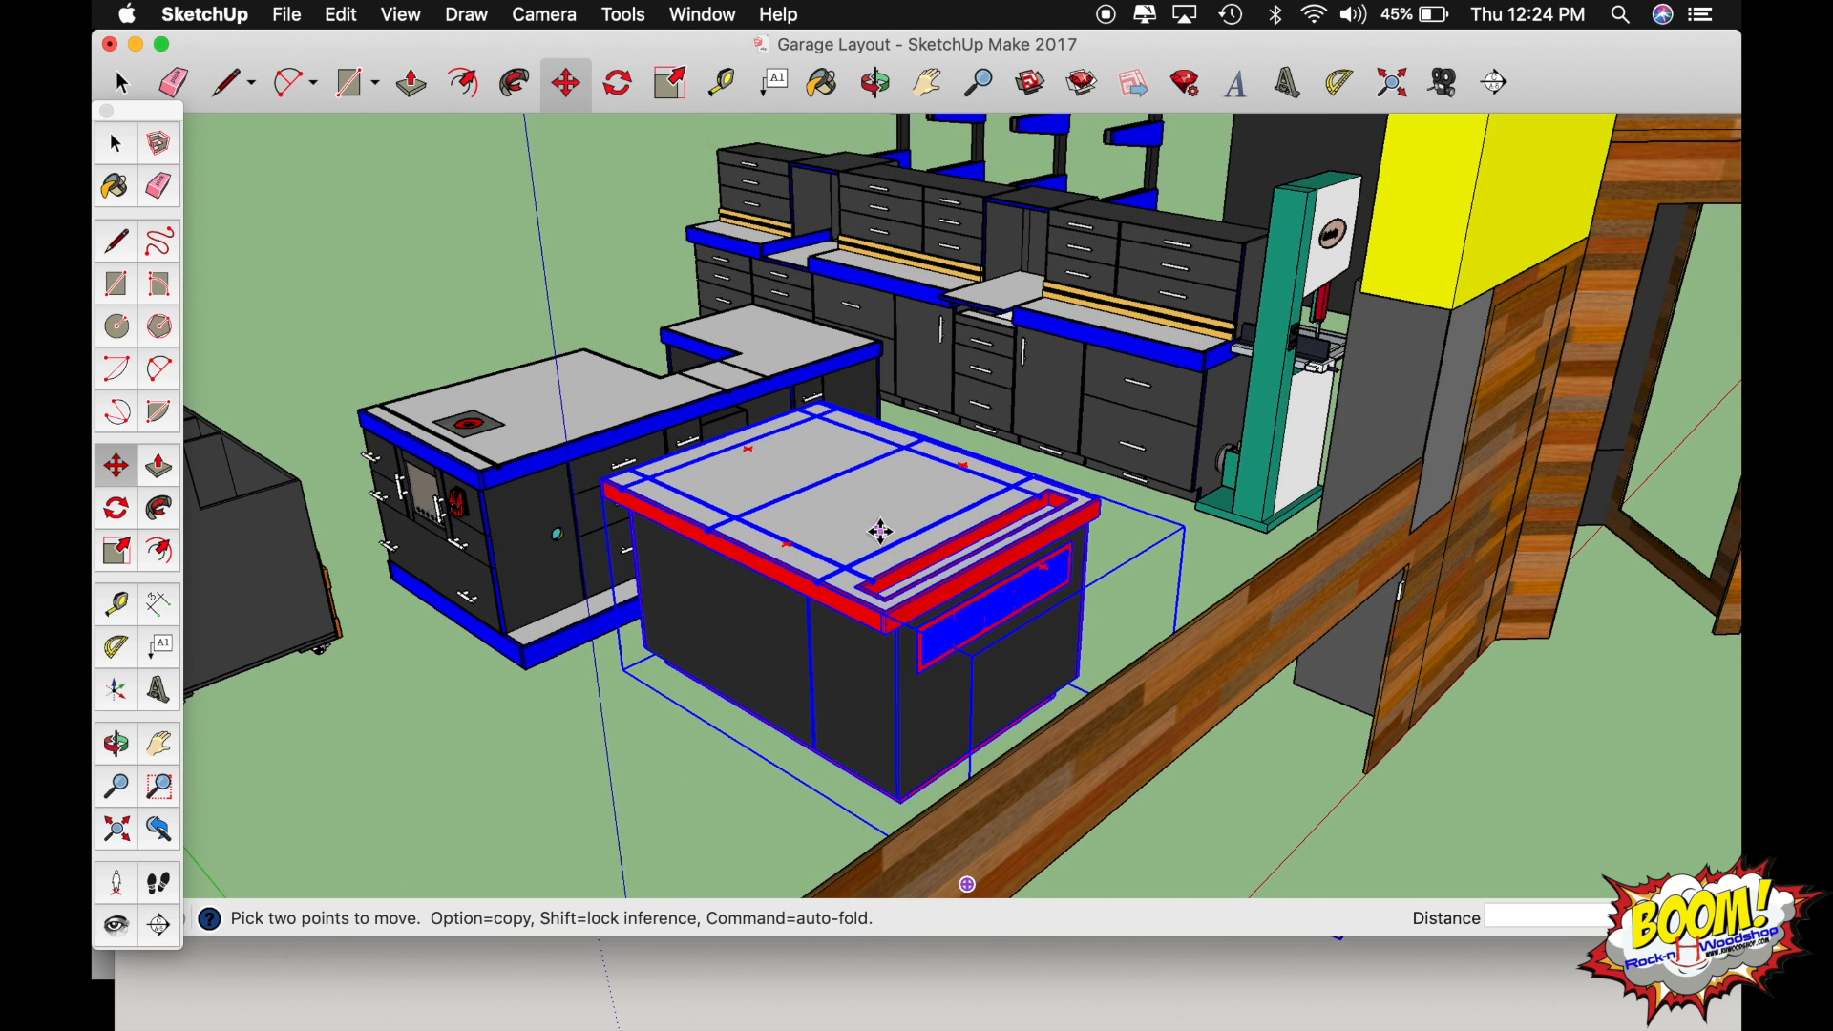
middle_click_drag(880, 531, 920, 449)
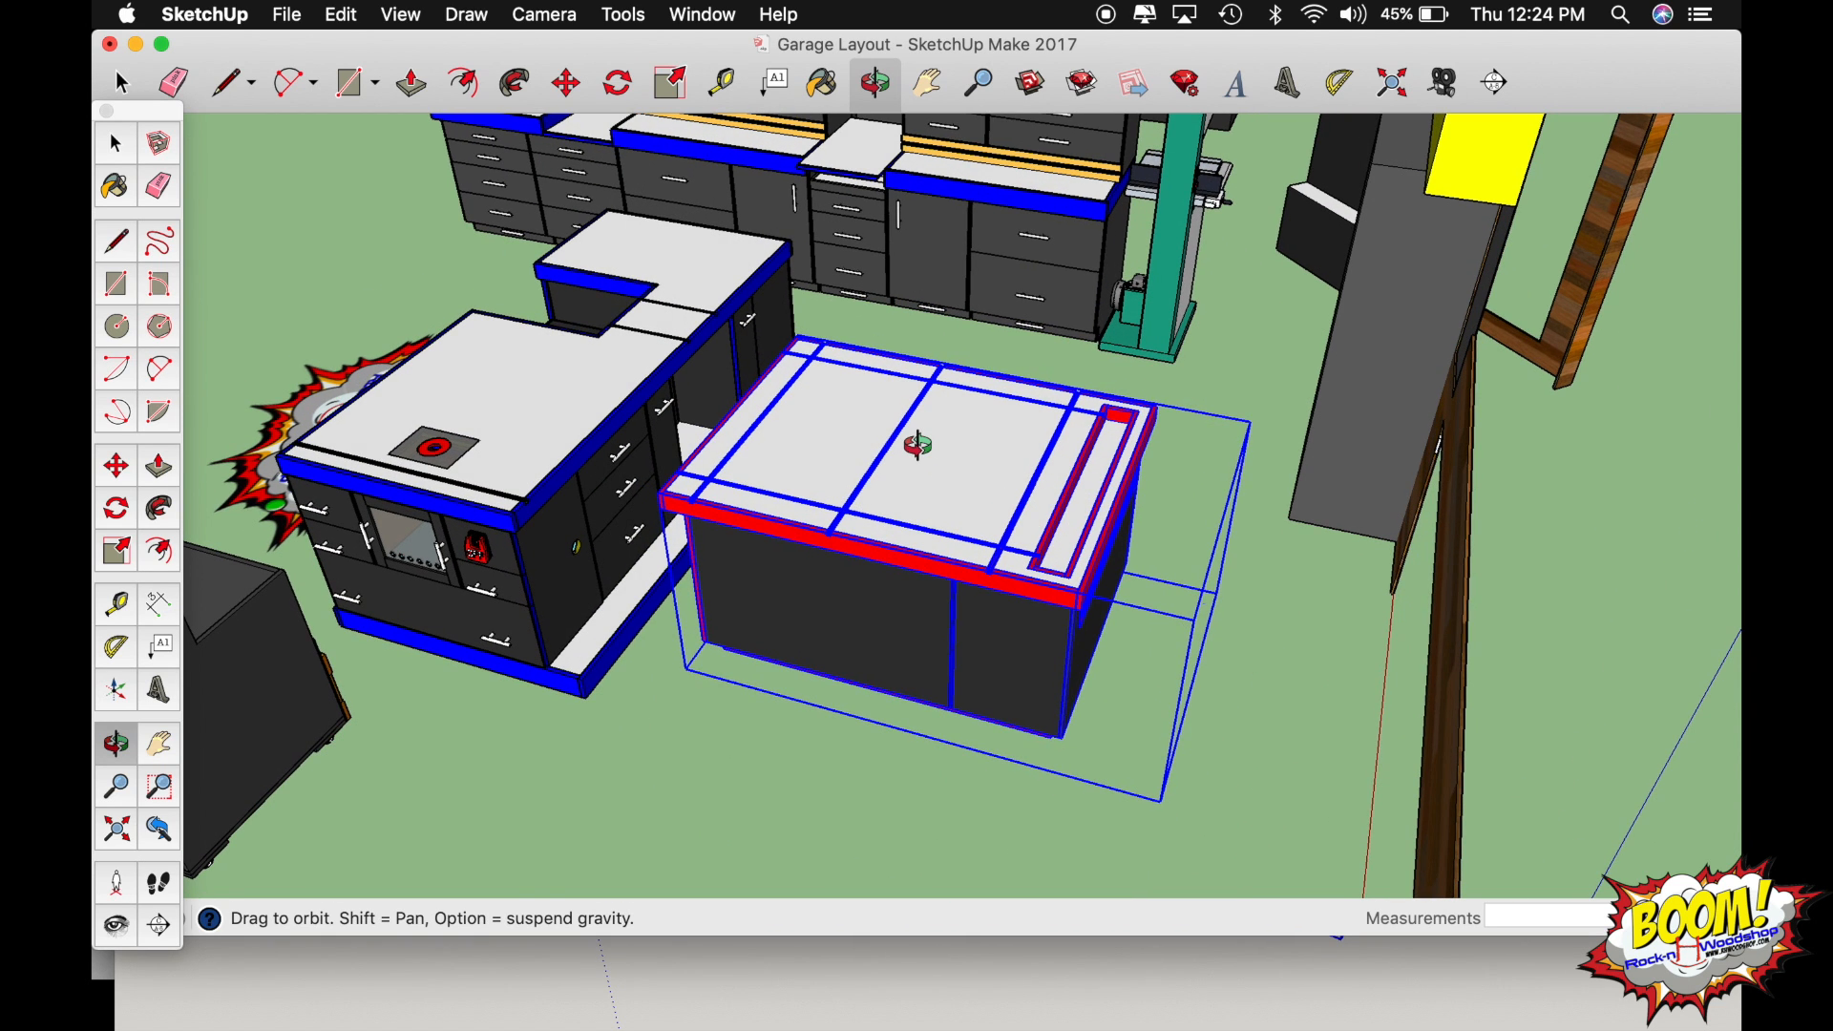
key("q")
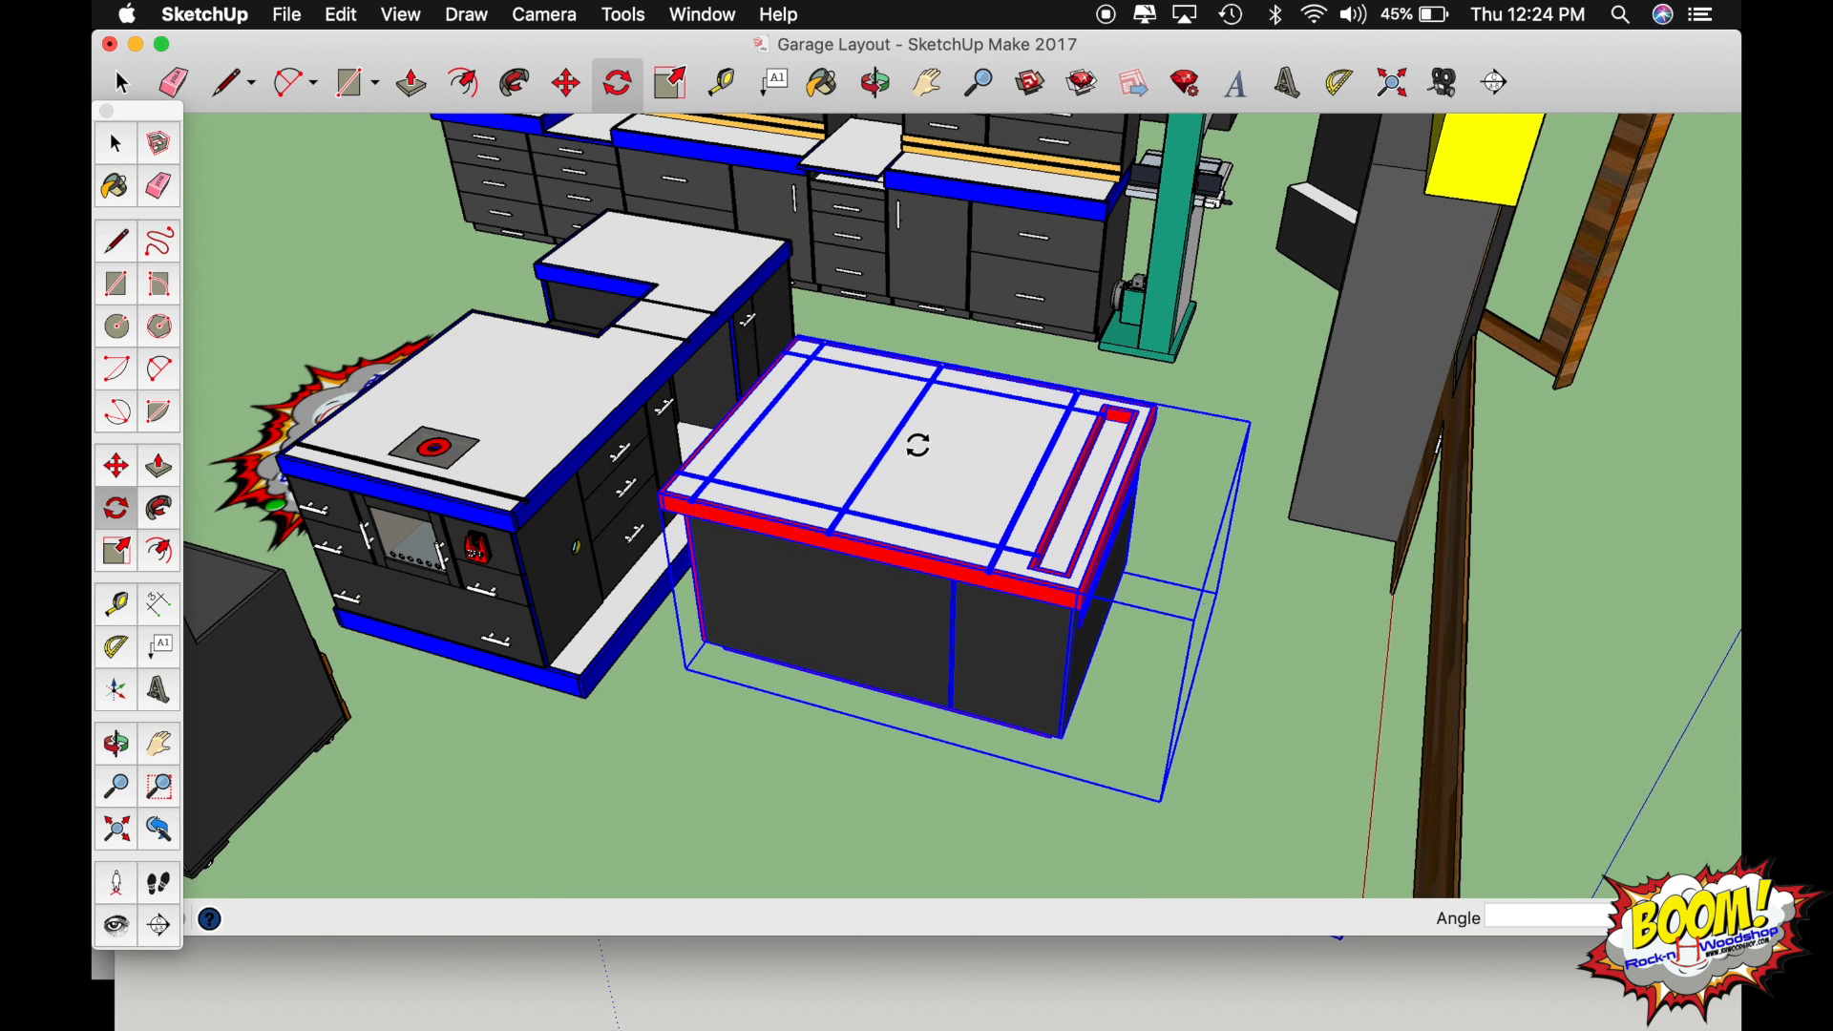
left_click(1091, 485)
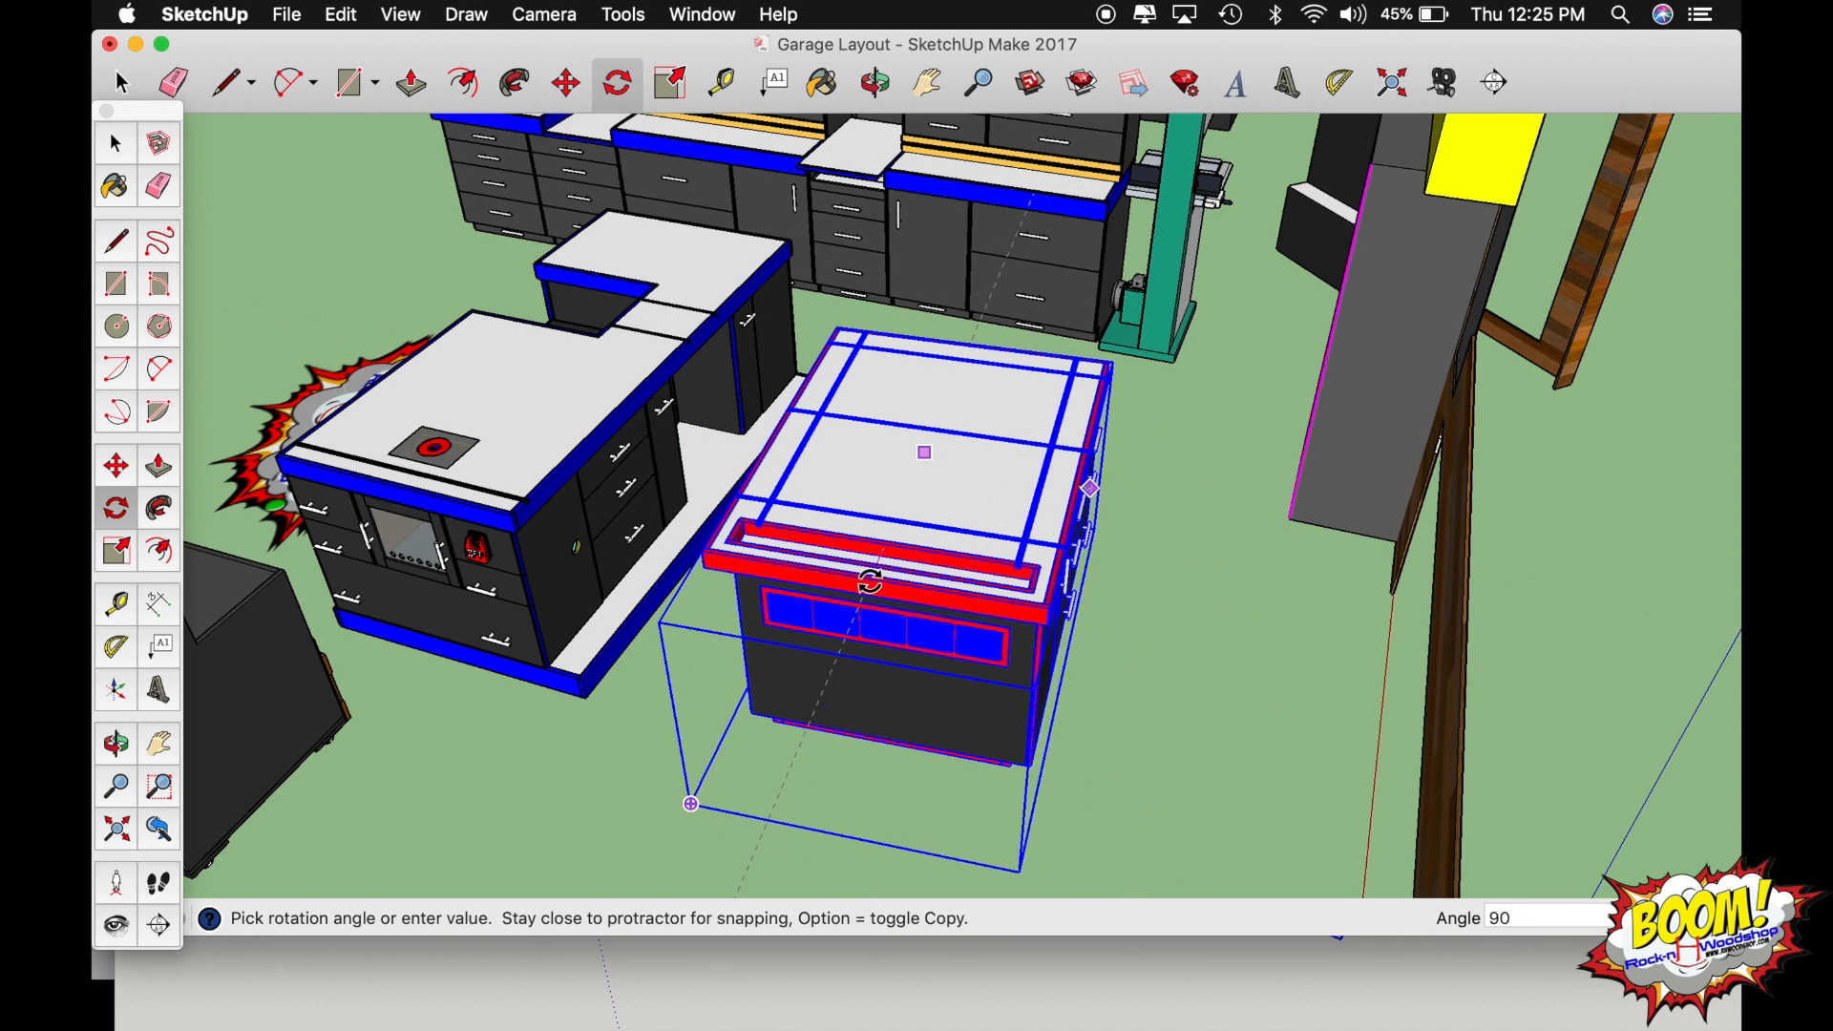
key("Return")
key("o")
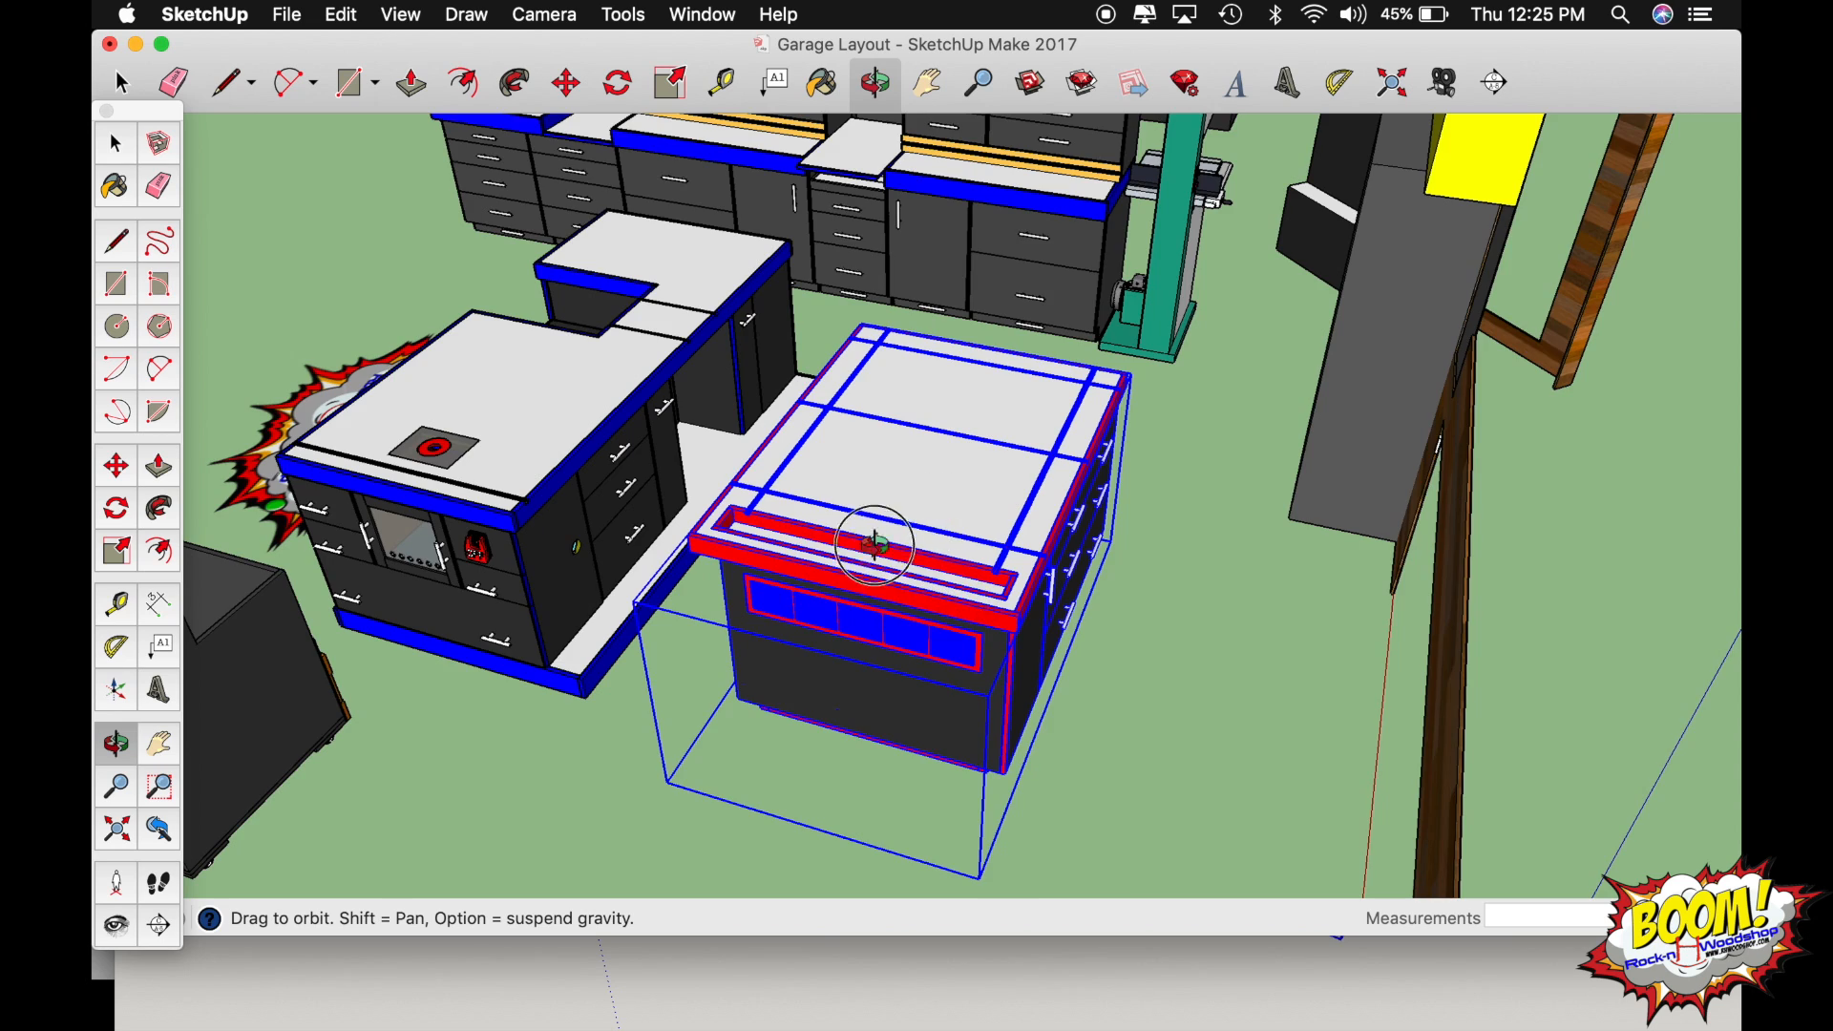
Move the assembly table about 2' 10 11/16" across the floor so it sits against the long side of the blue-trimmed island.
left_click_drag(872, 532, 453, 599)
left_click_drag(853, 433, 360, 512)
key("m")
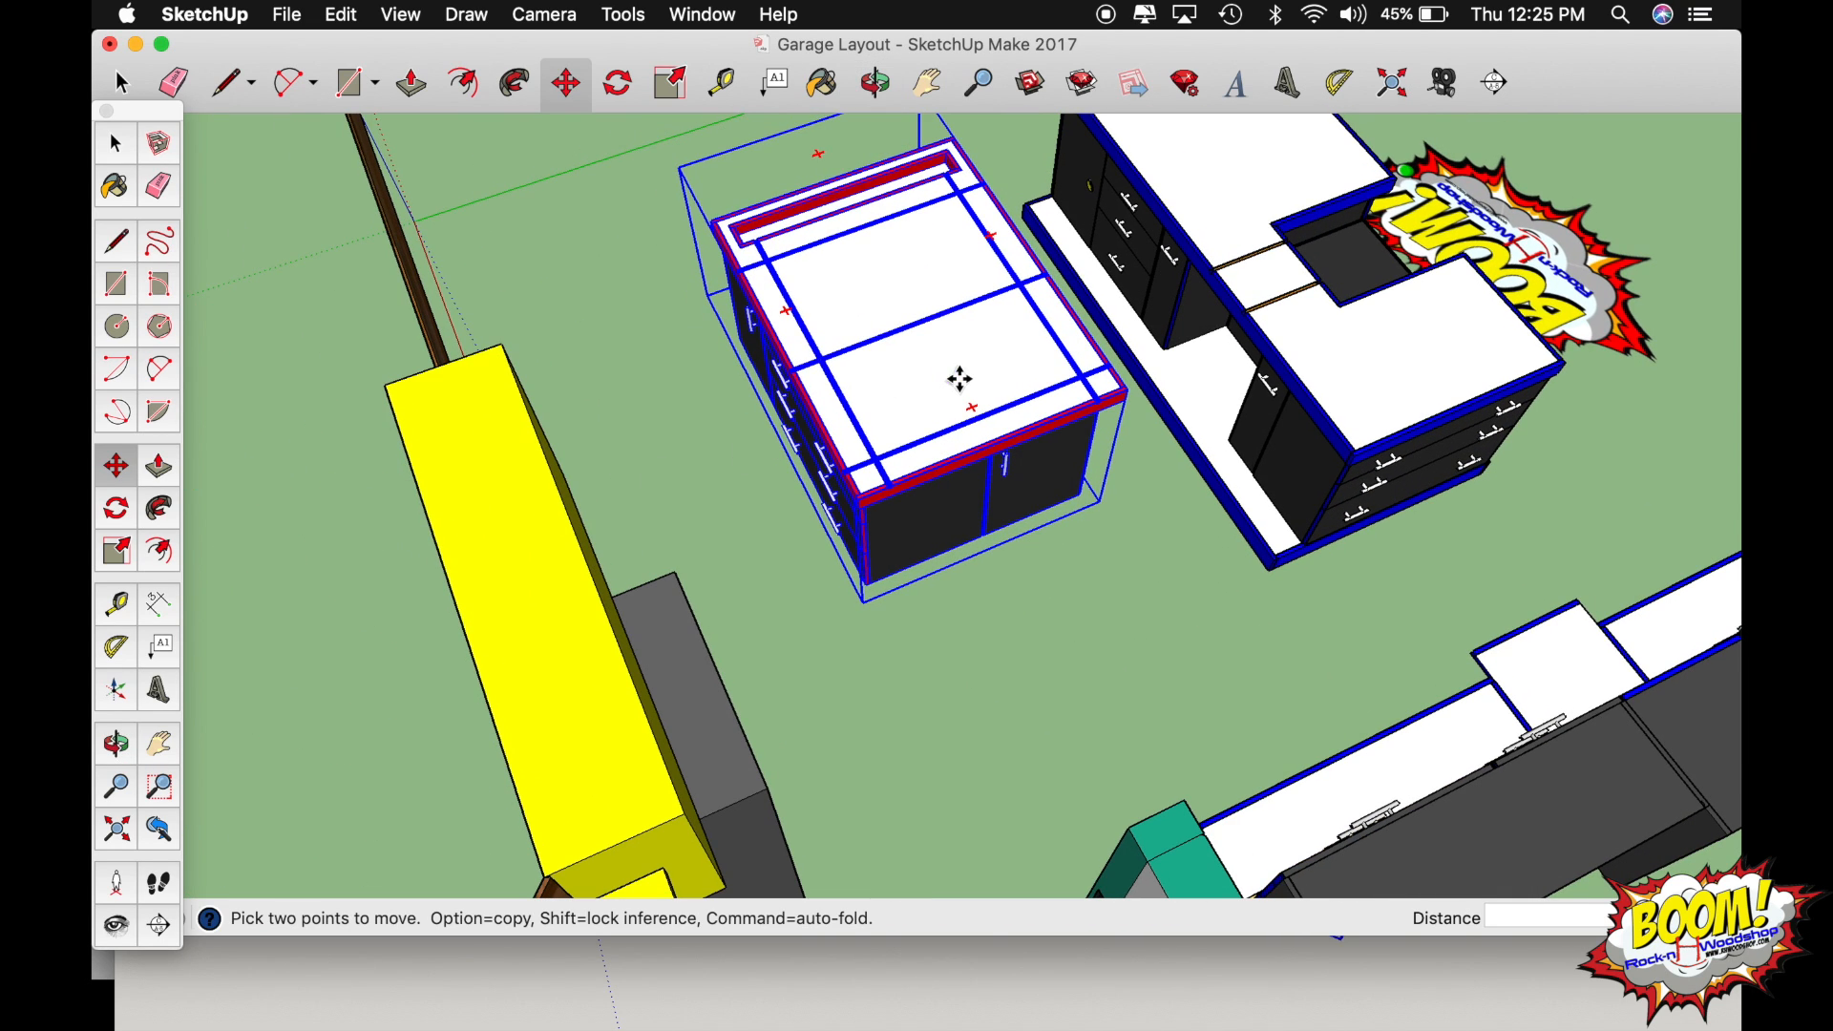
left_click(967, 385)
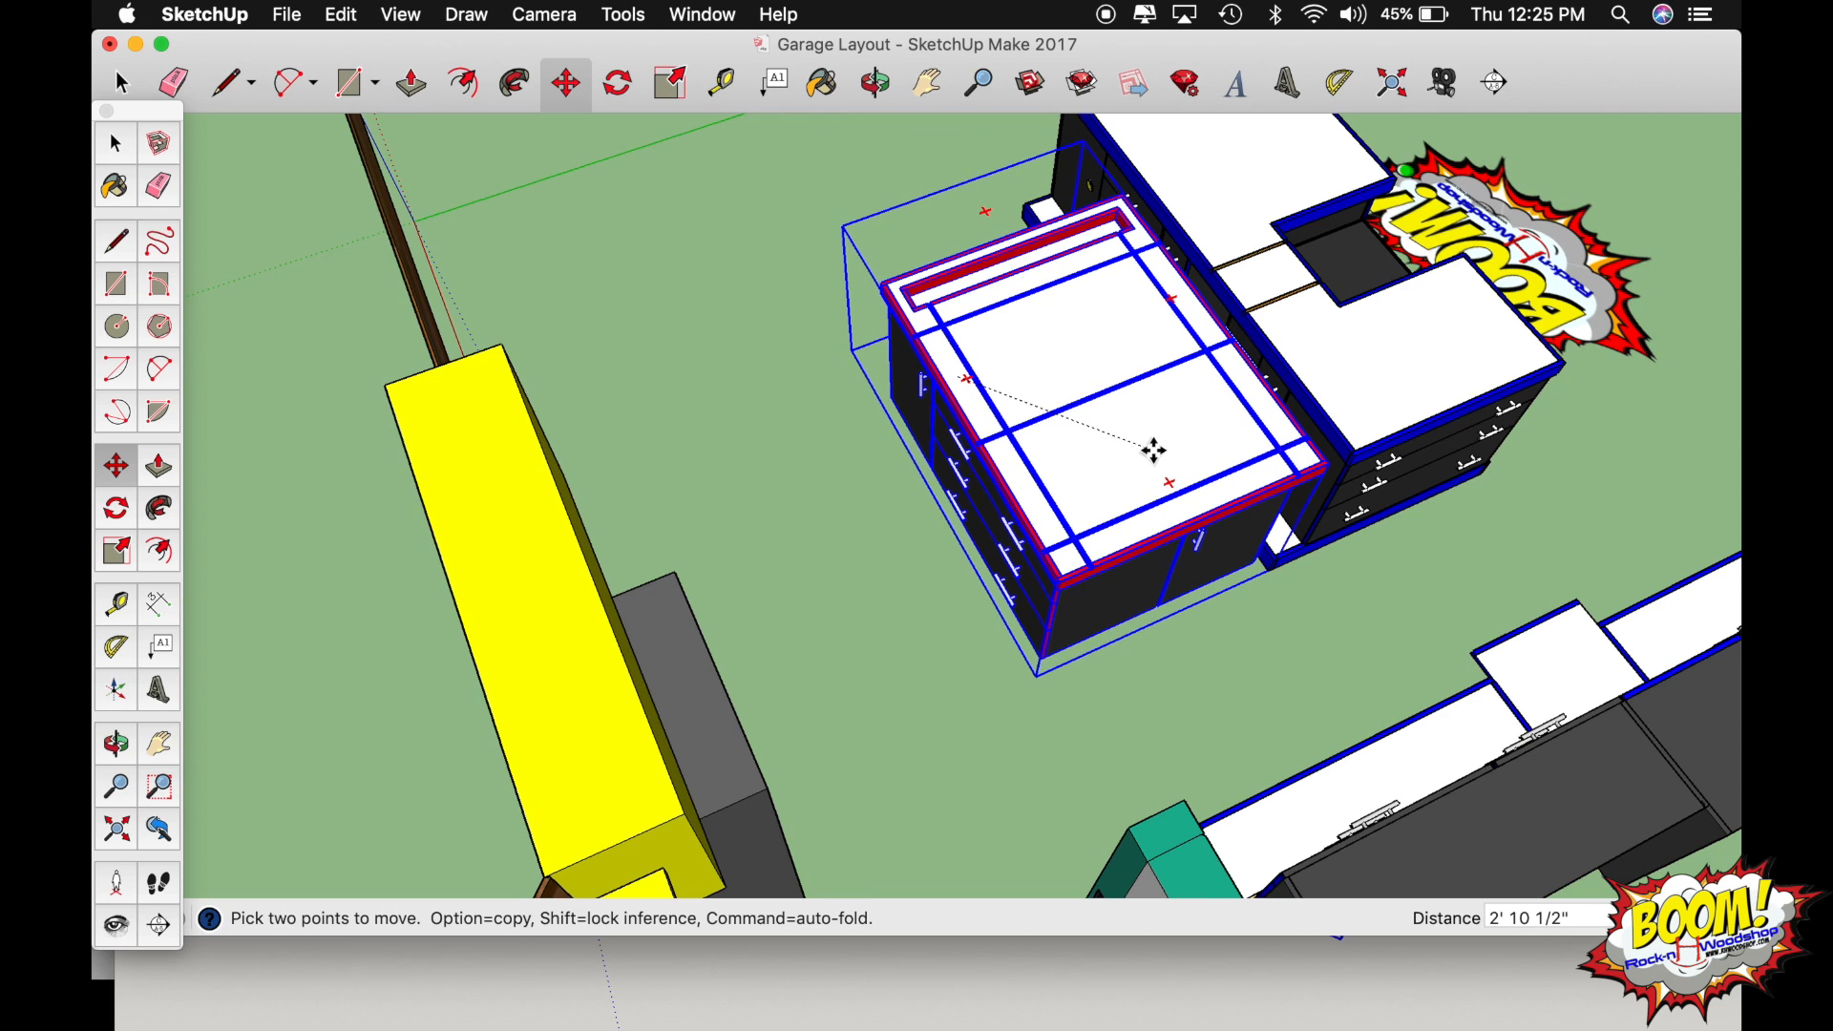
left_click(1154, 451)
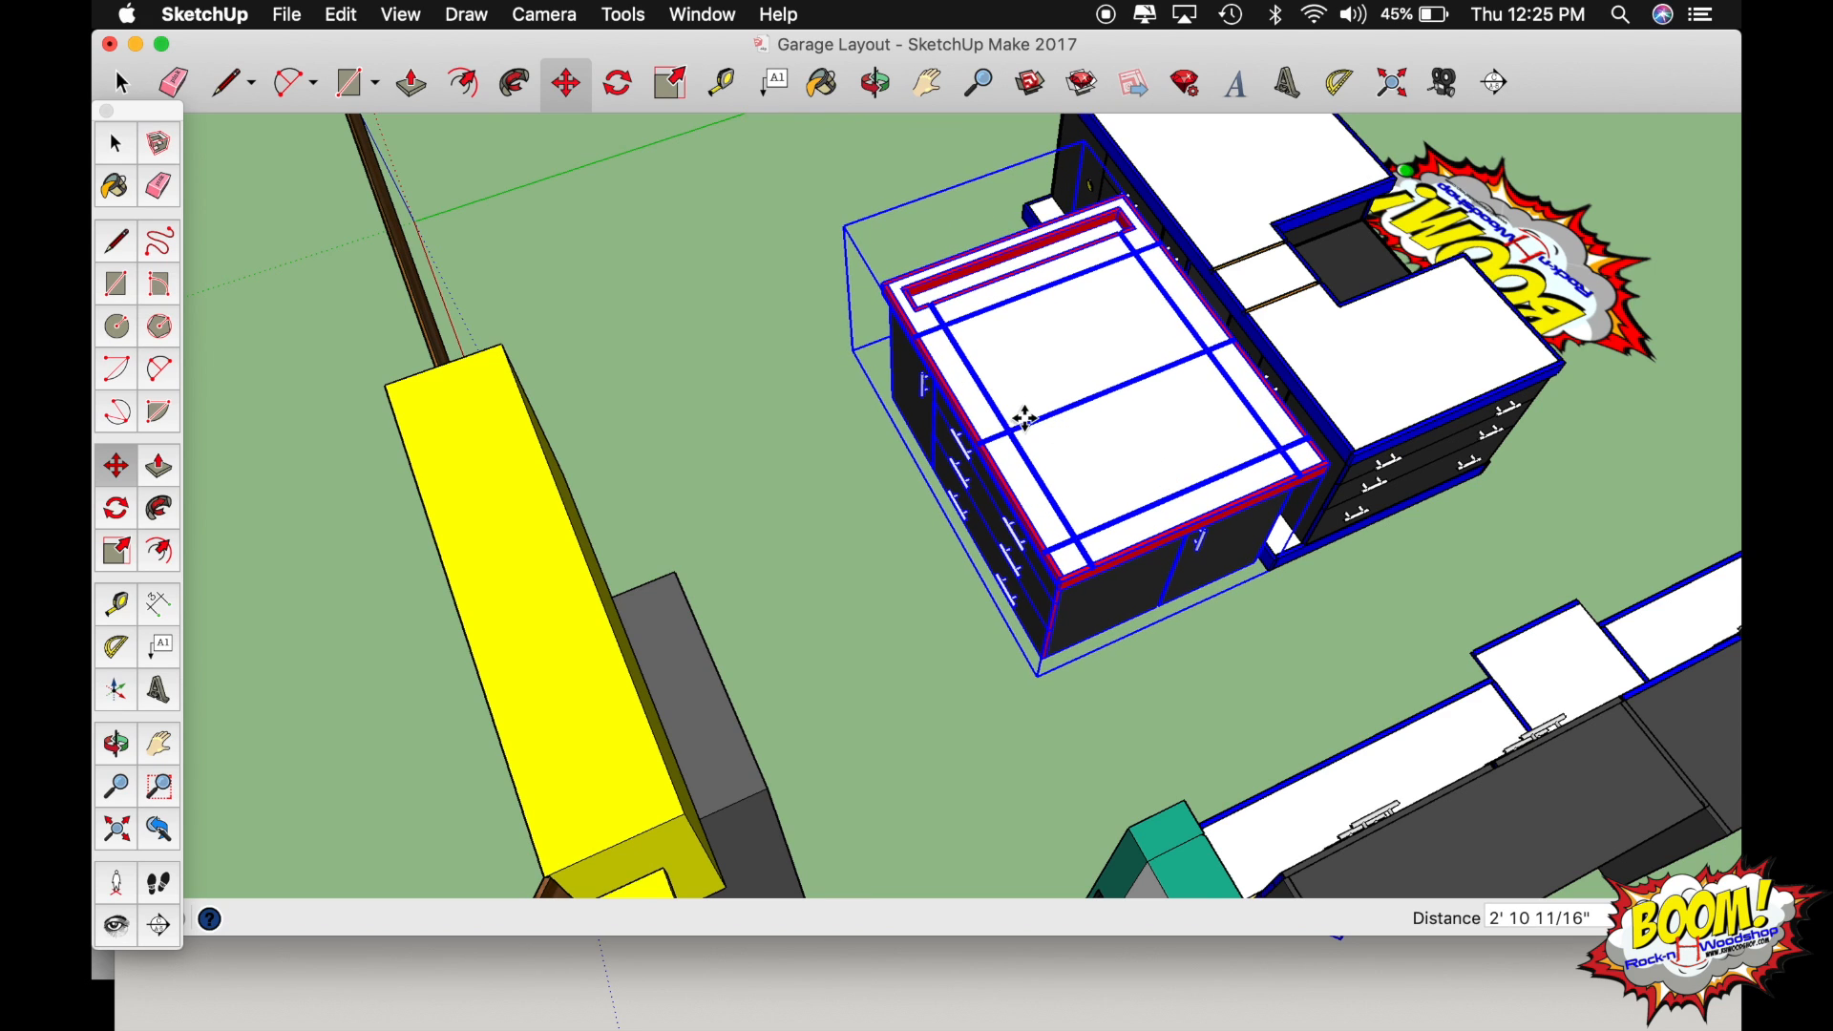
Deselect the assembly table and examine its placement beside the island from several sides of the shop.
key("o")
left_click_drag(1126, 397, 1227, 406)
left_click_drag(592, 576, 835, 547)
left_click_drag(563, 517, 693, 702)
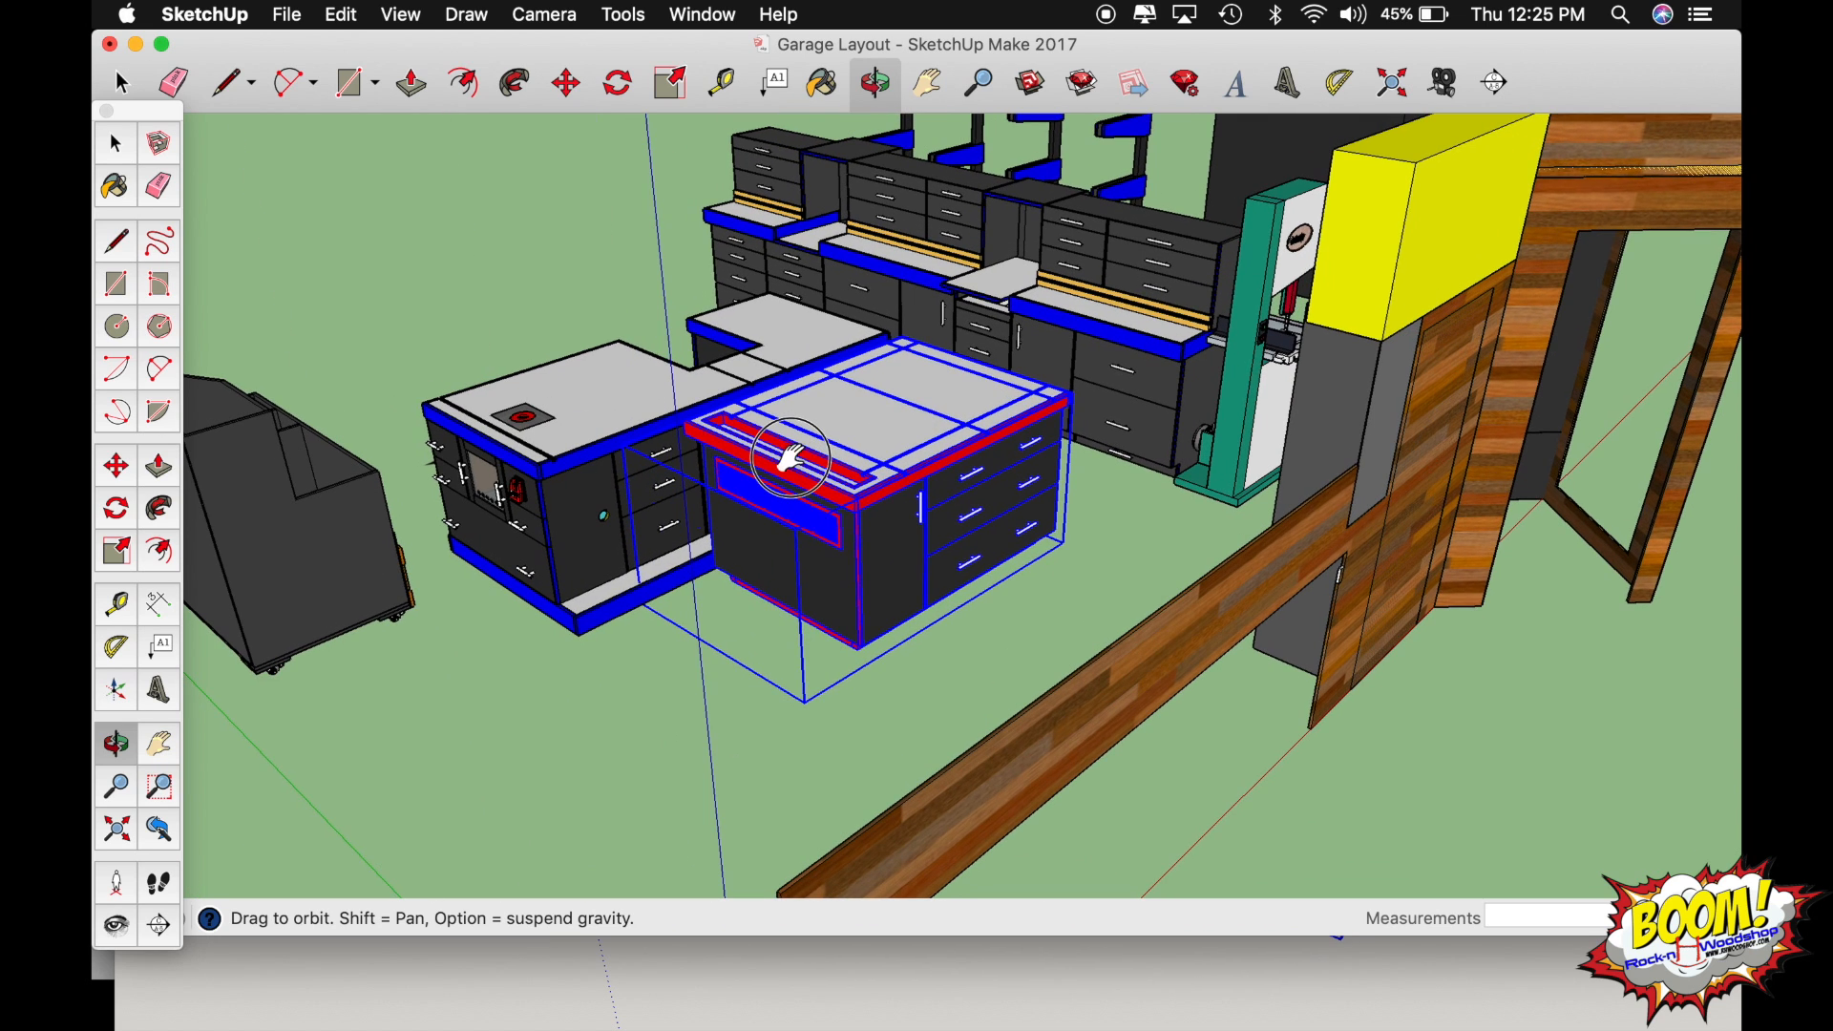
key("space")
left_click(622, 741)
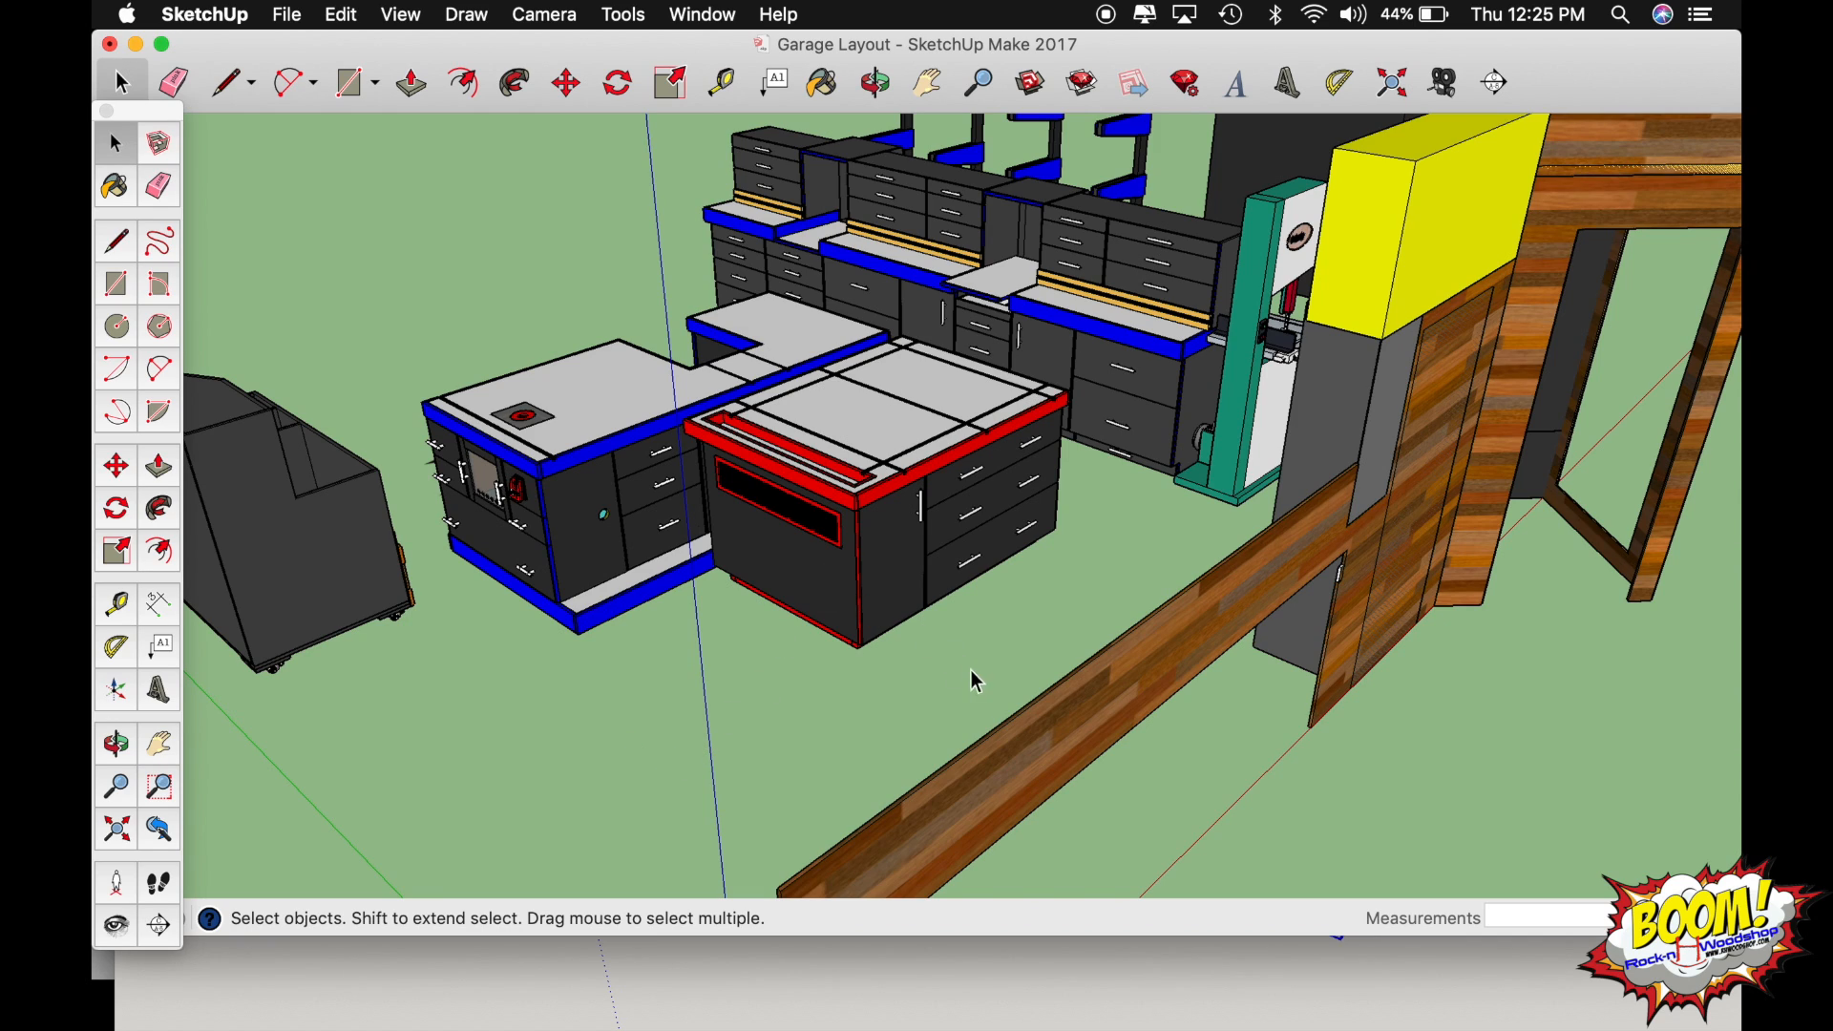
key("o")
left_click_drag(983, 703, 1416, 642)
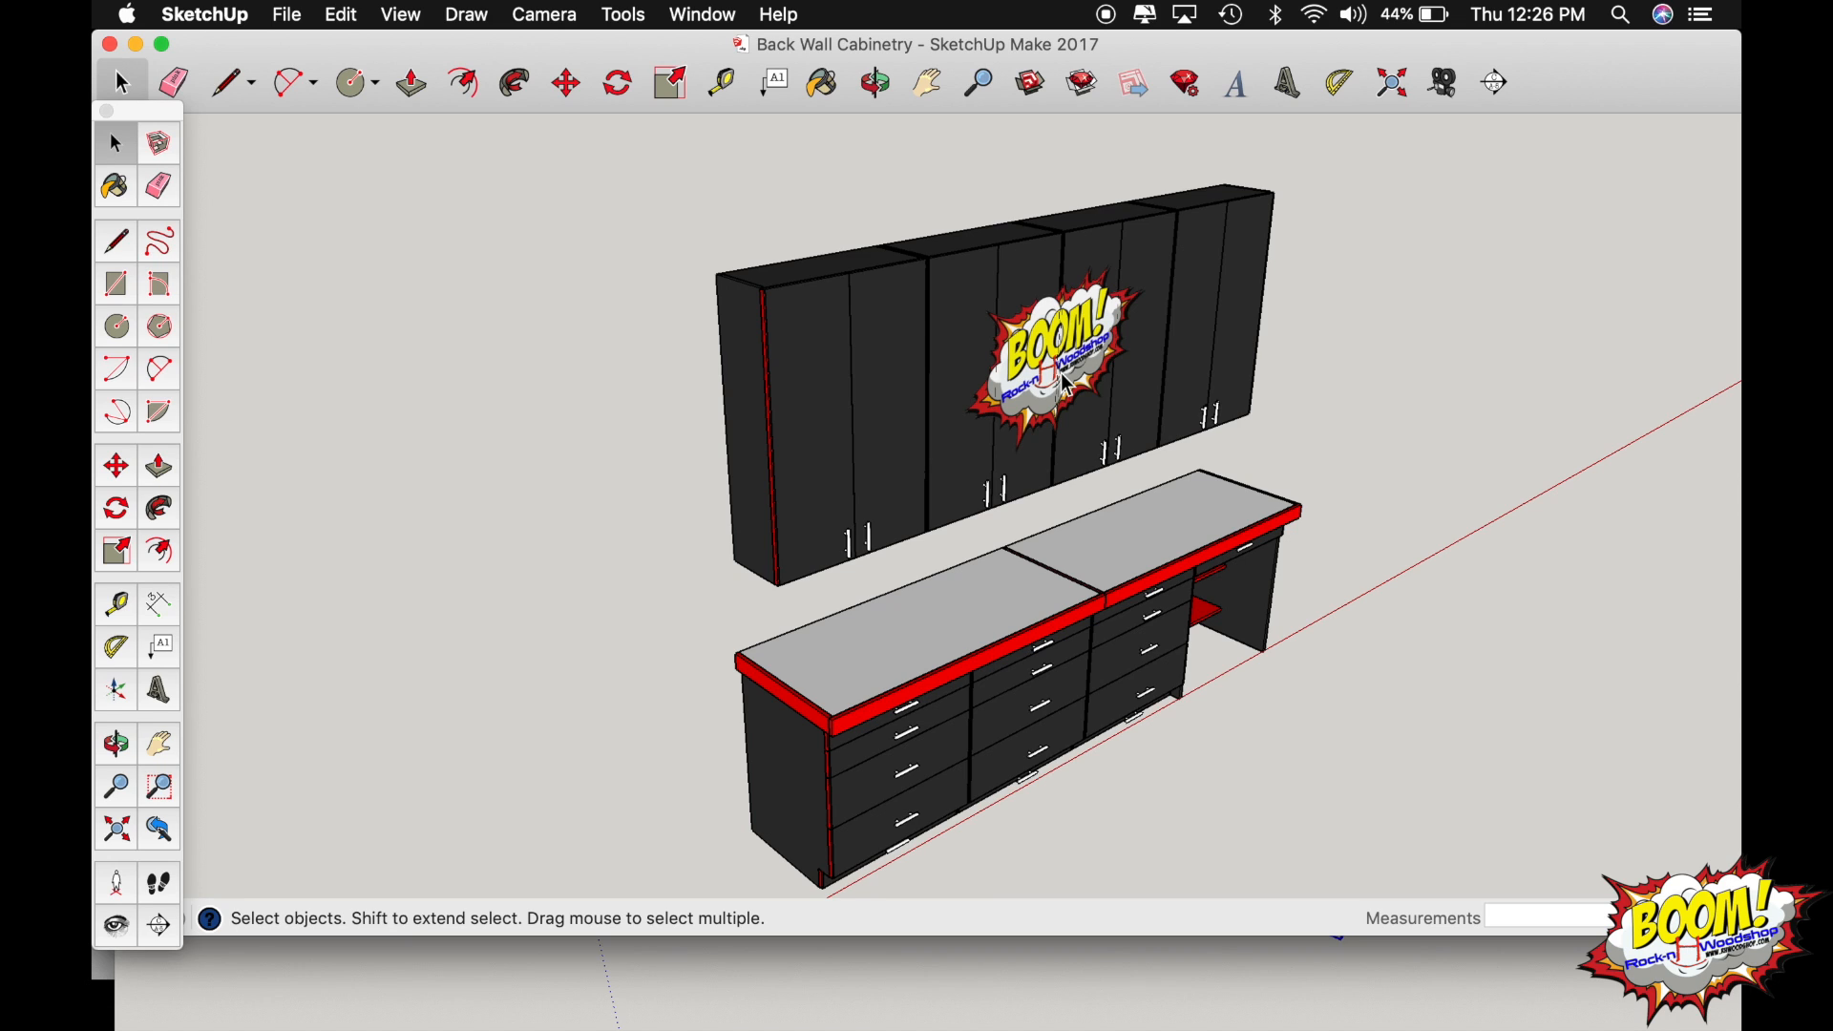
In the Back Wall Cabinetry model, import New Boom Sticker.png as an image and place it about 40" wide across the upper cabinet doors.
left_click(292, 26)
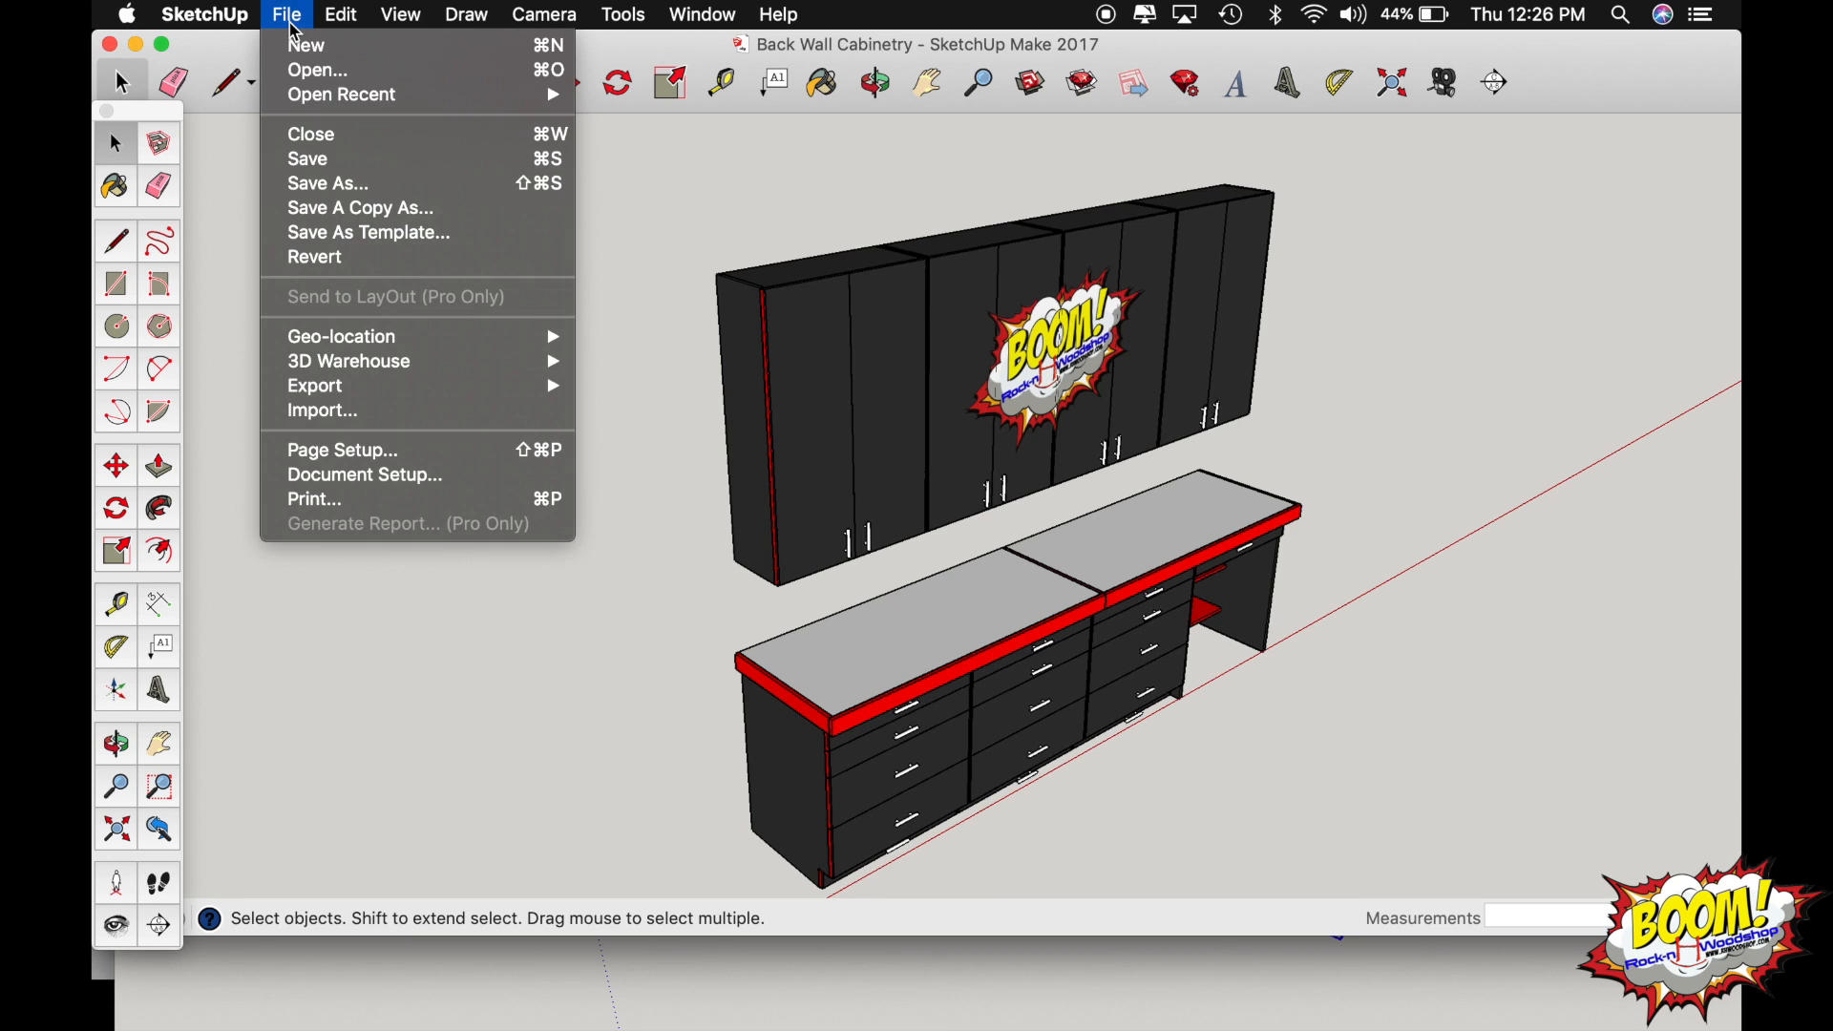
left_click(381, 430)
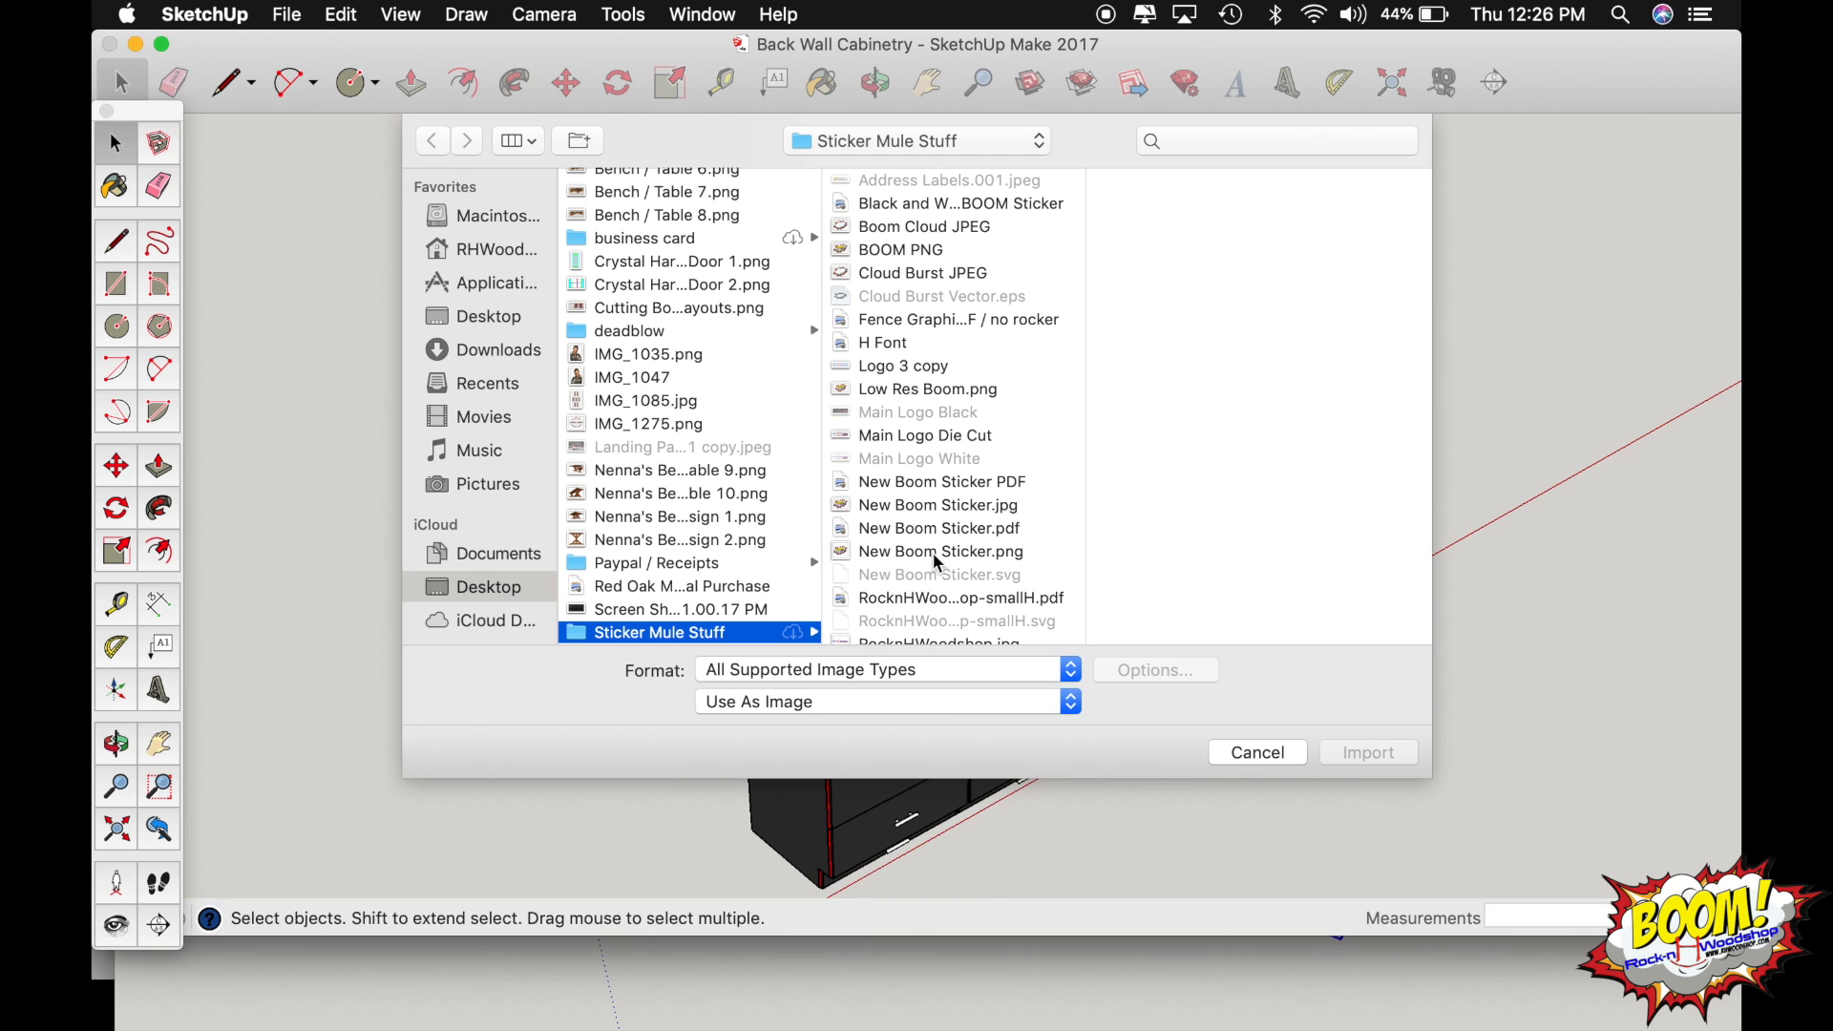
left_click(933, 554)
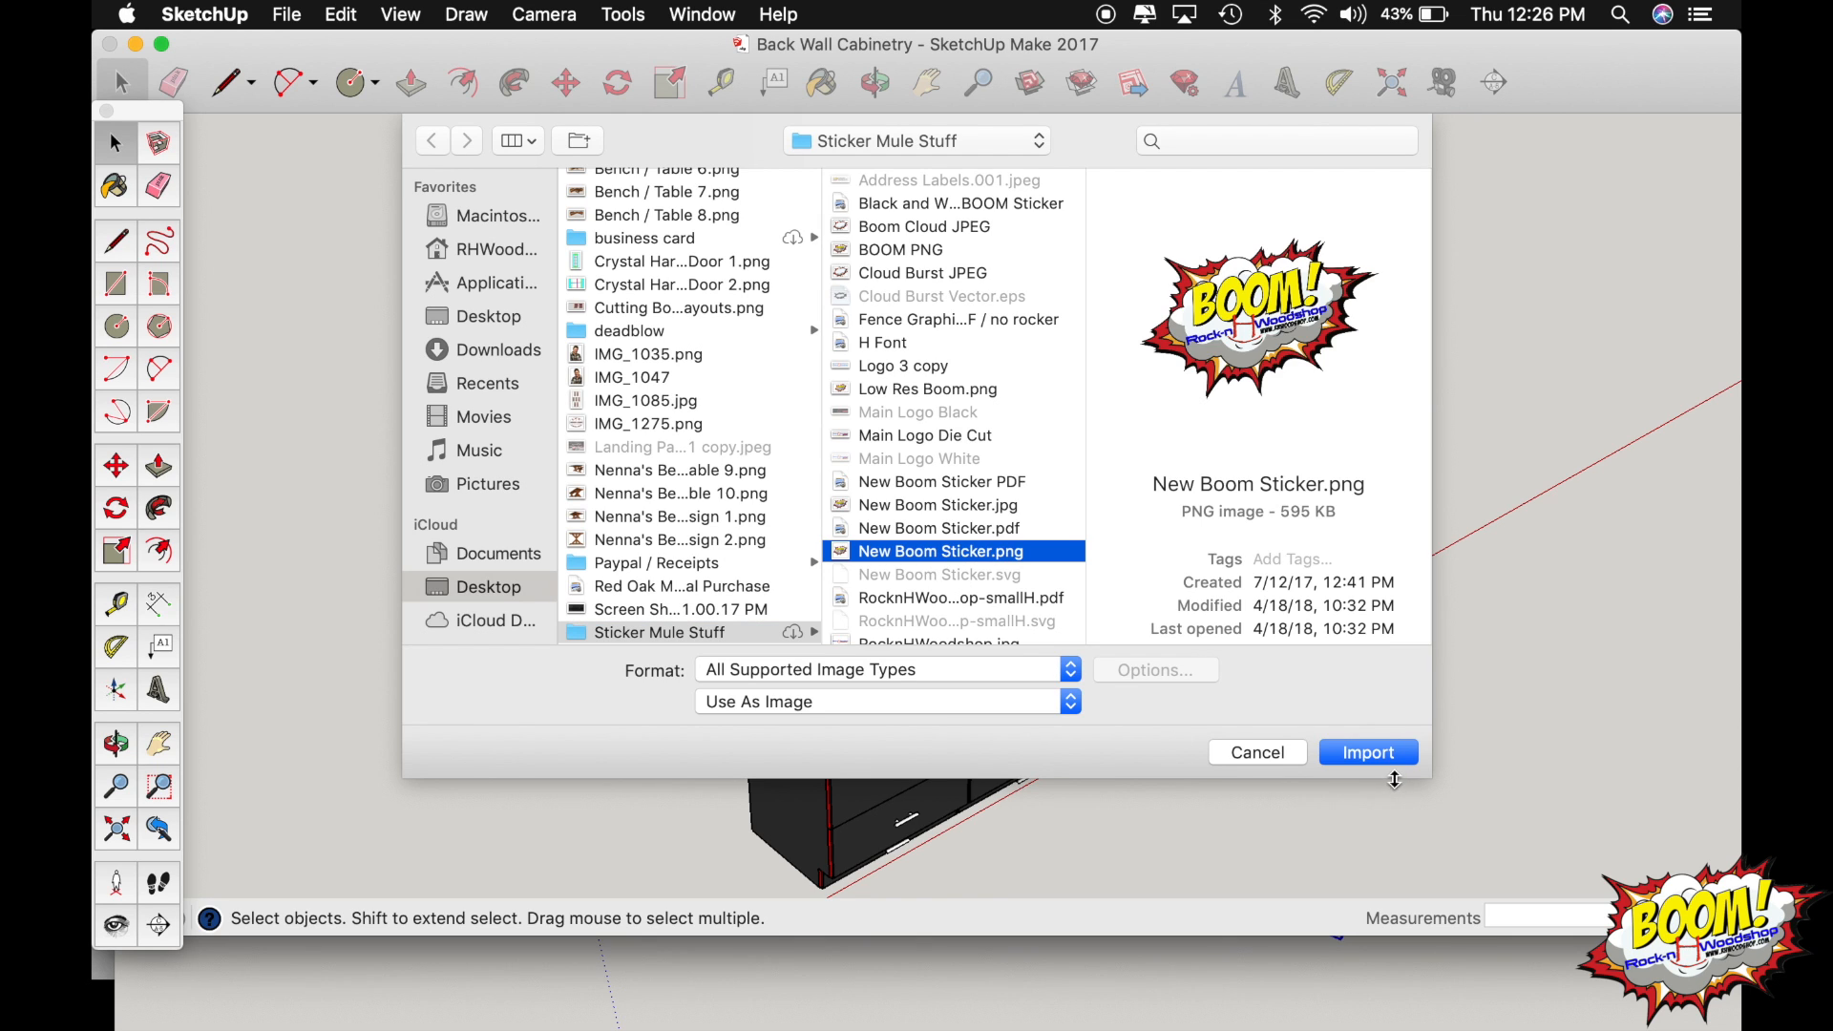
left_click(1389, 761)
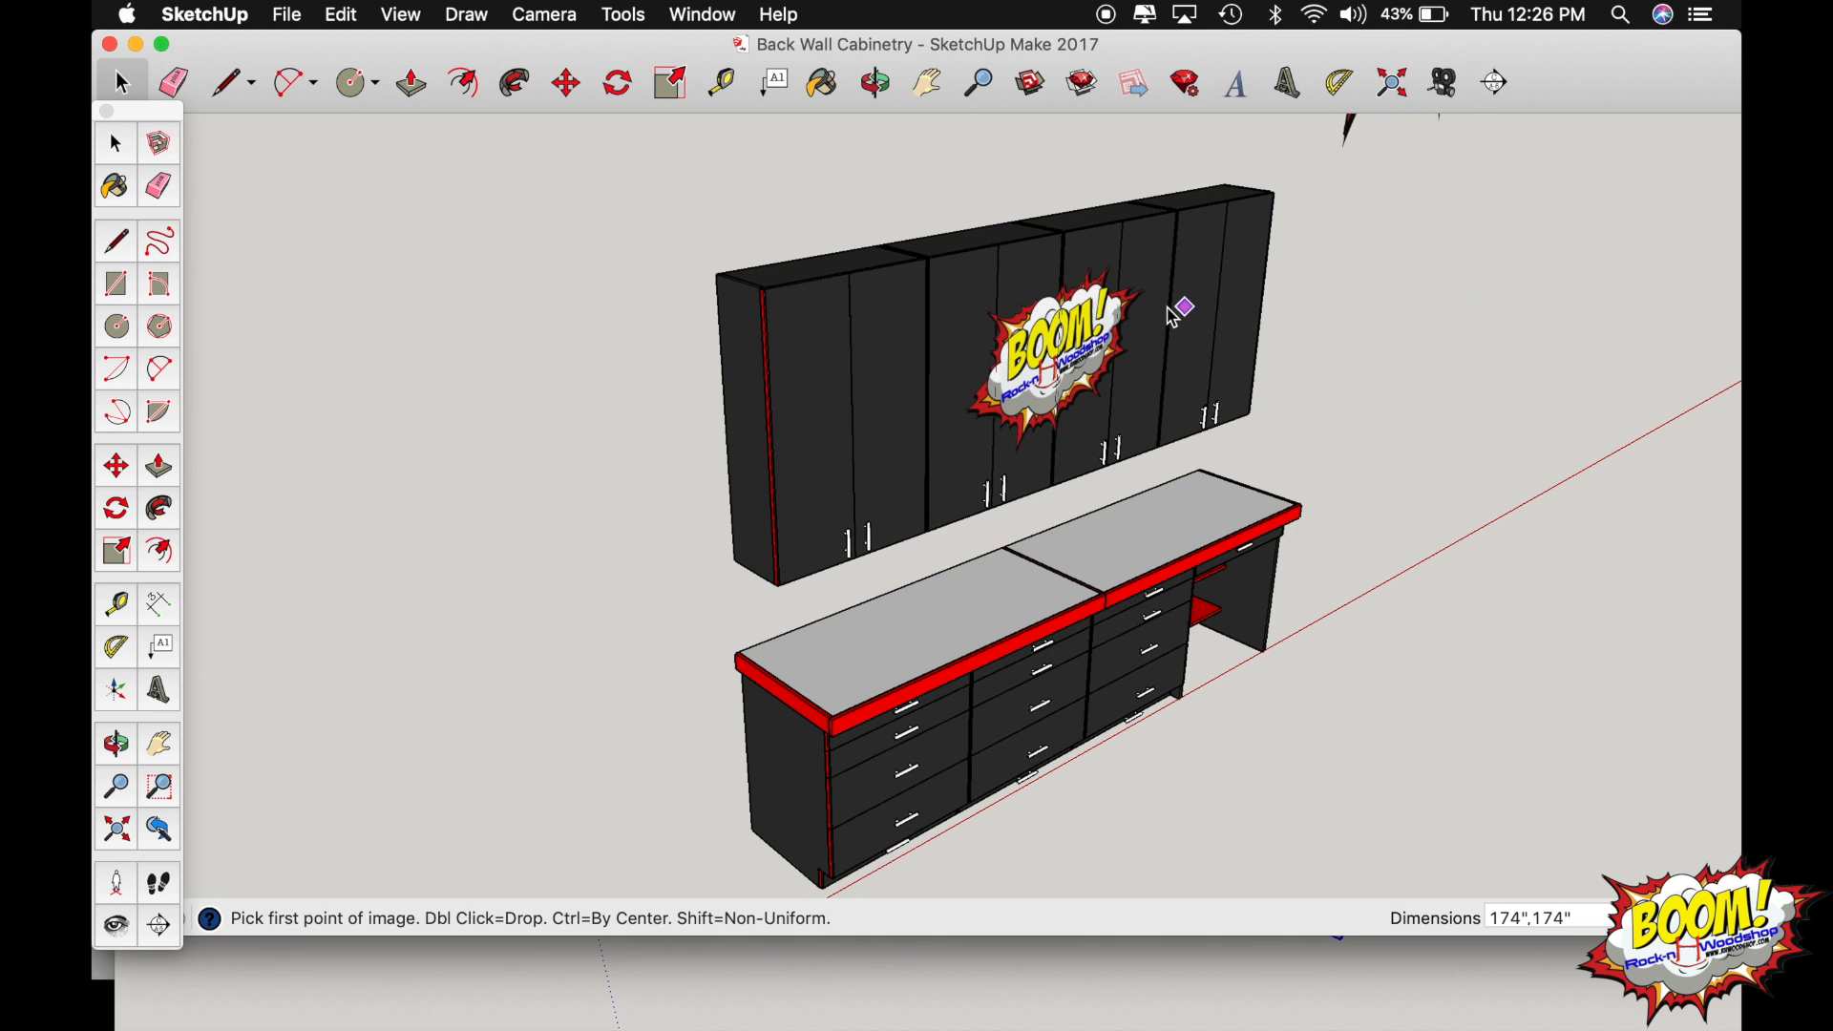
left_click(808, 521)
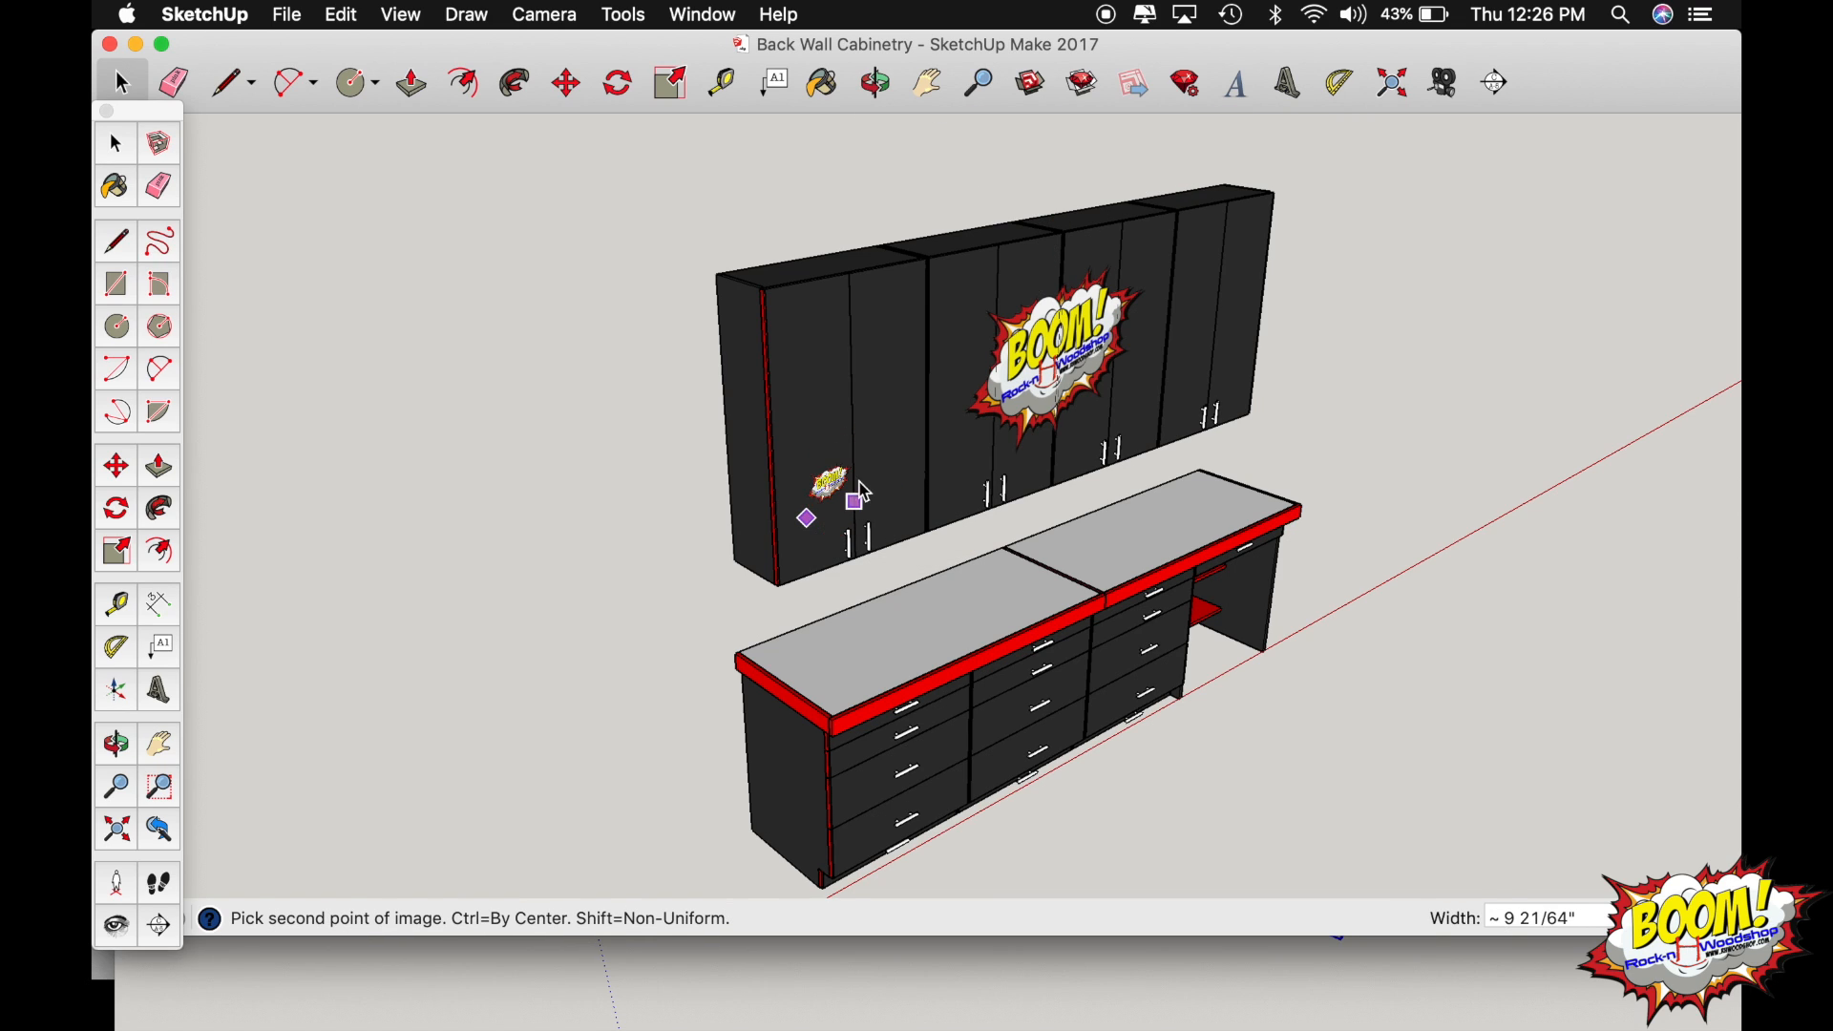
left_click(996, 296)
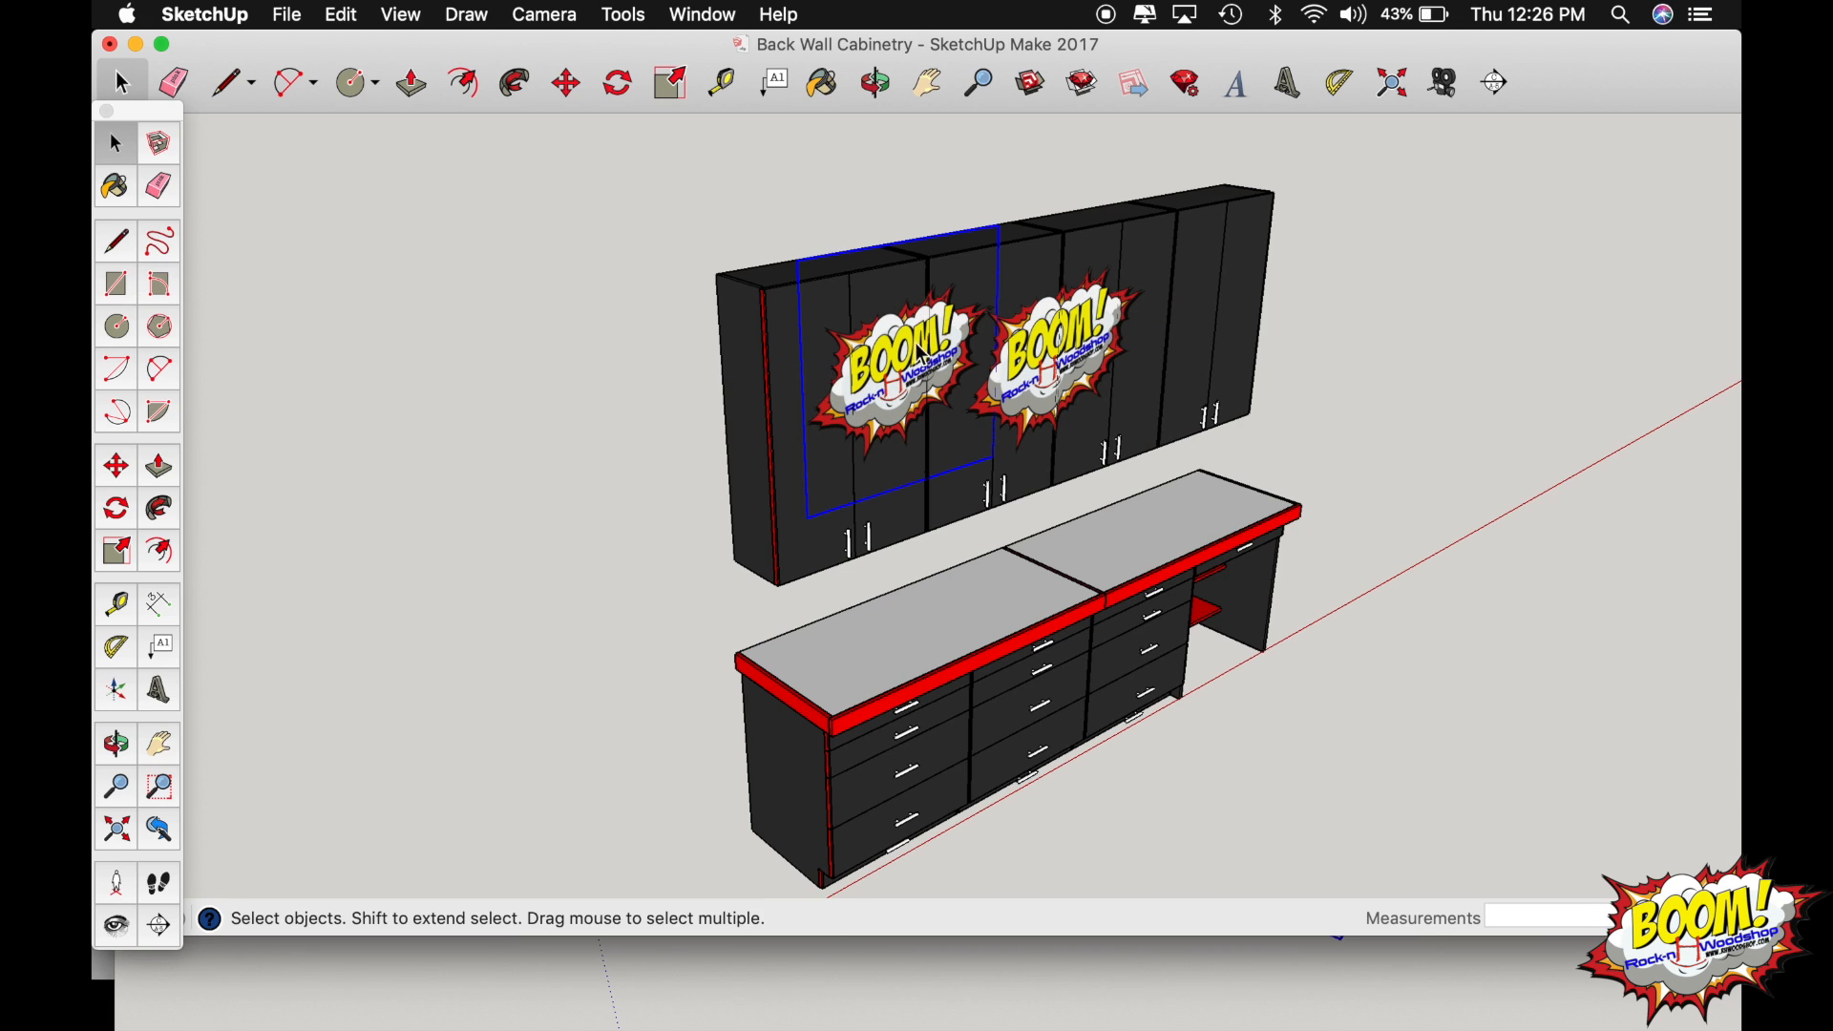
Move the imported sticker image about 8 7/8" down the upper cabinet doors, and undo its move and import.
key("m")
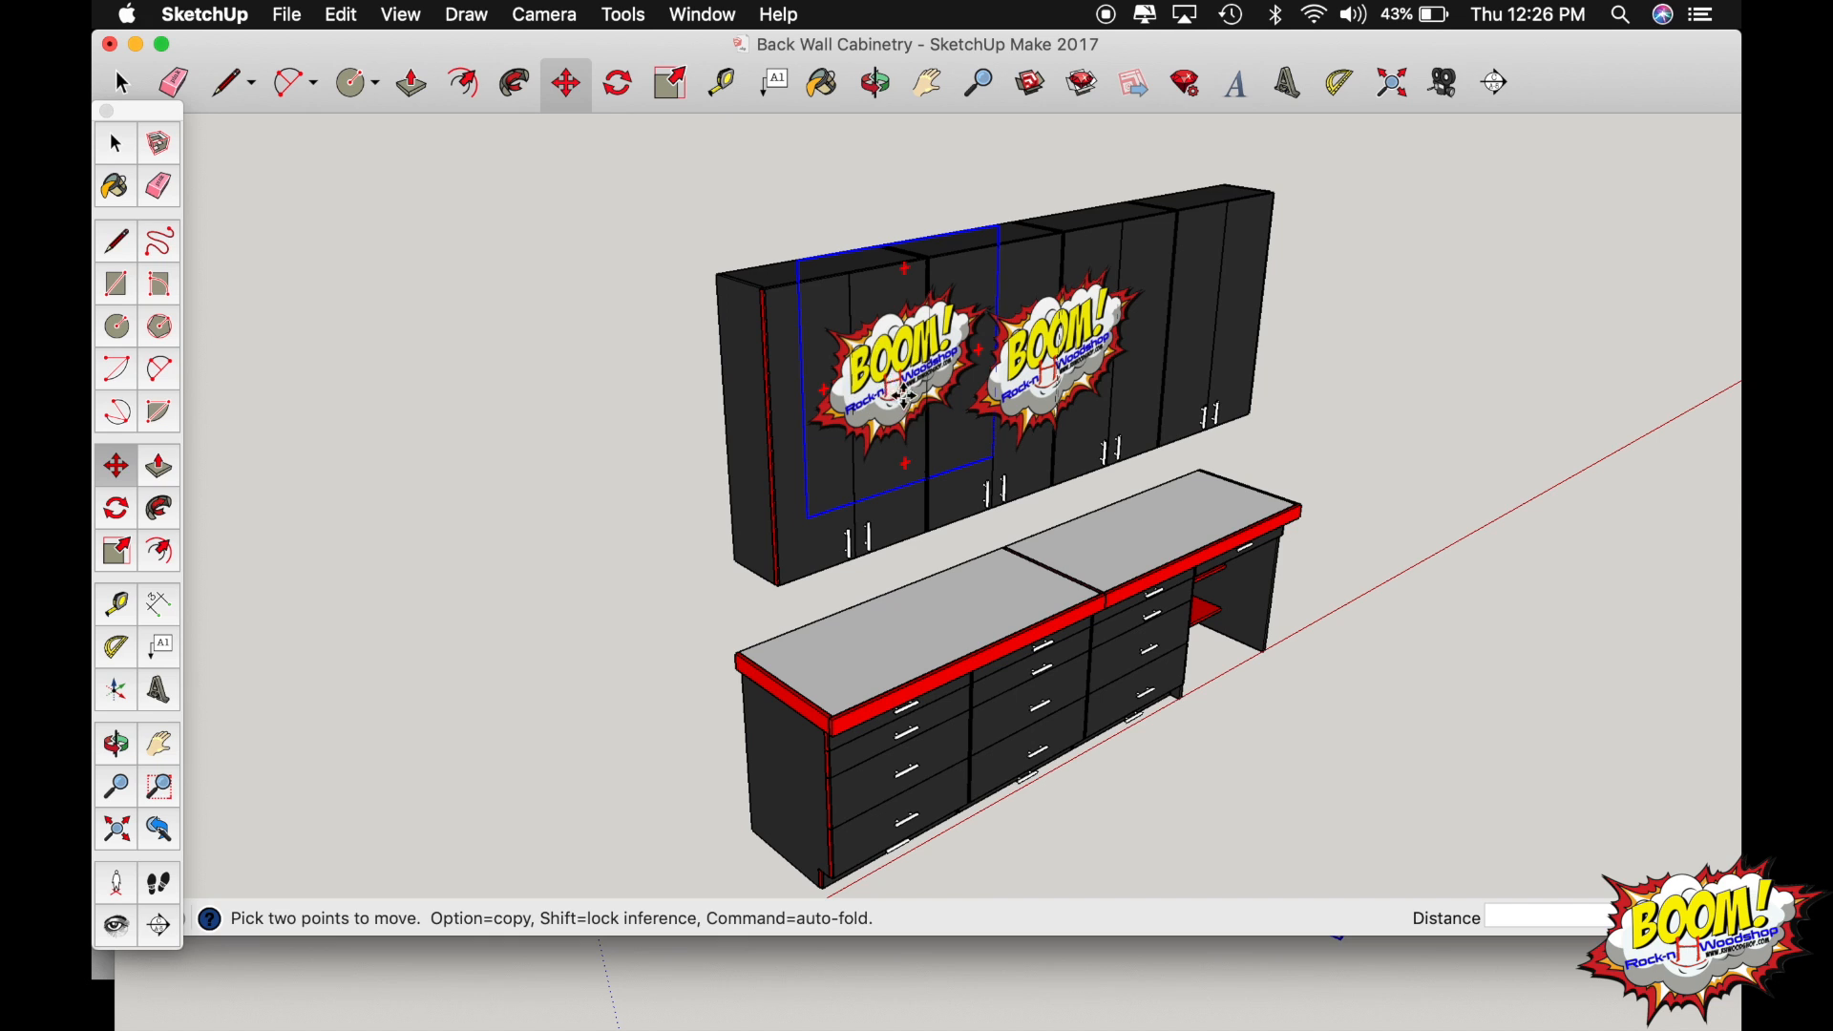
left_click(903, 394)
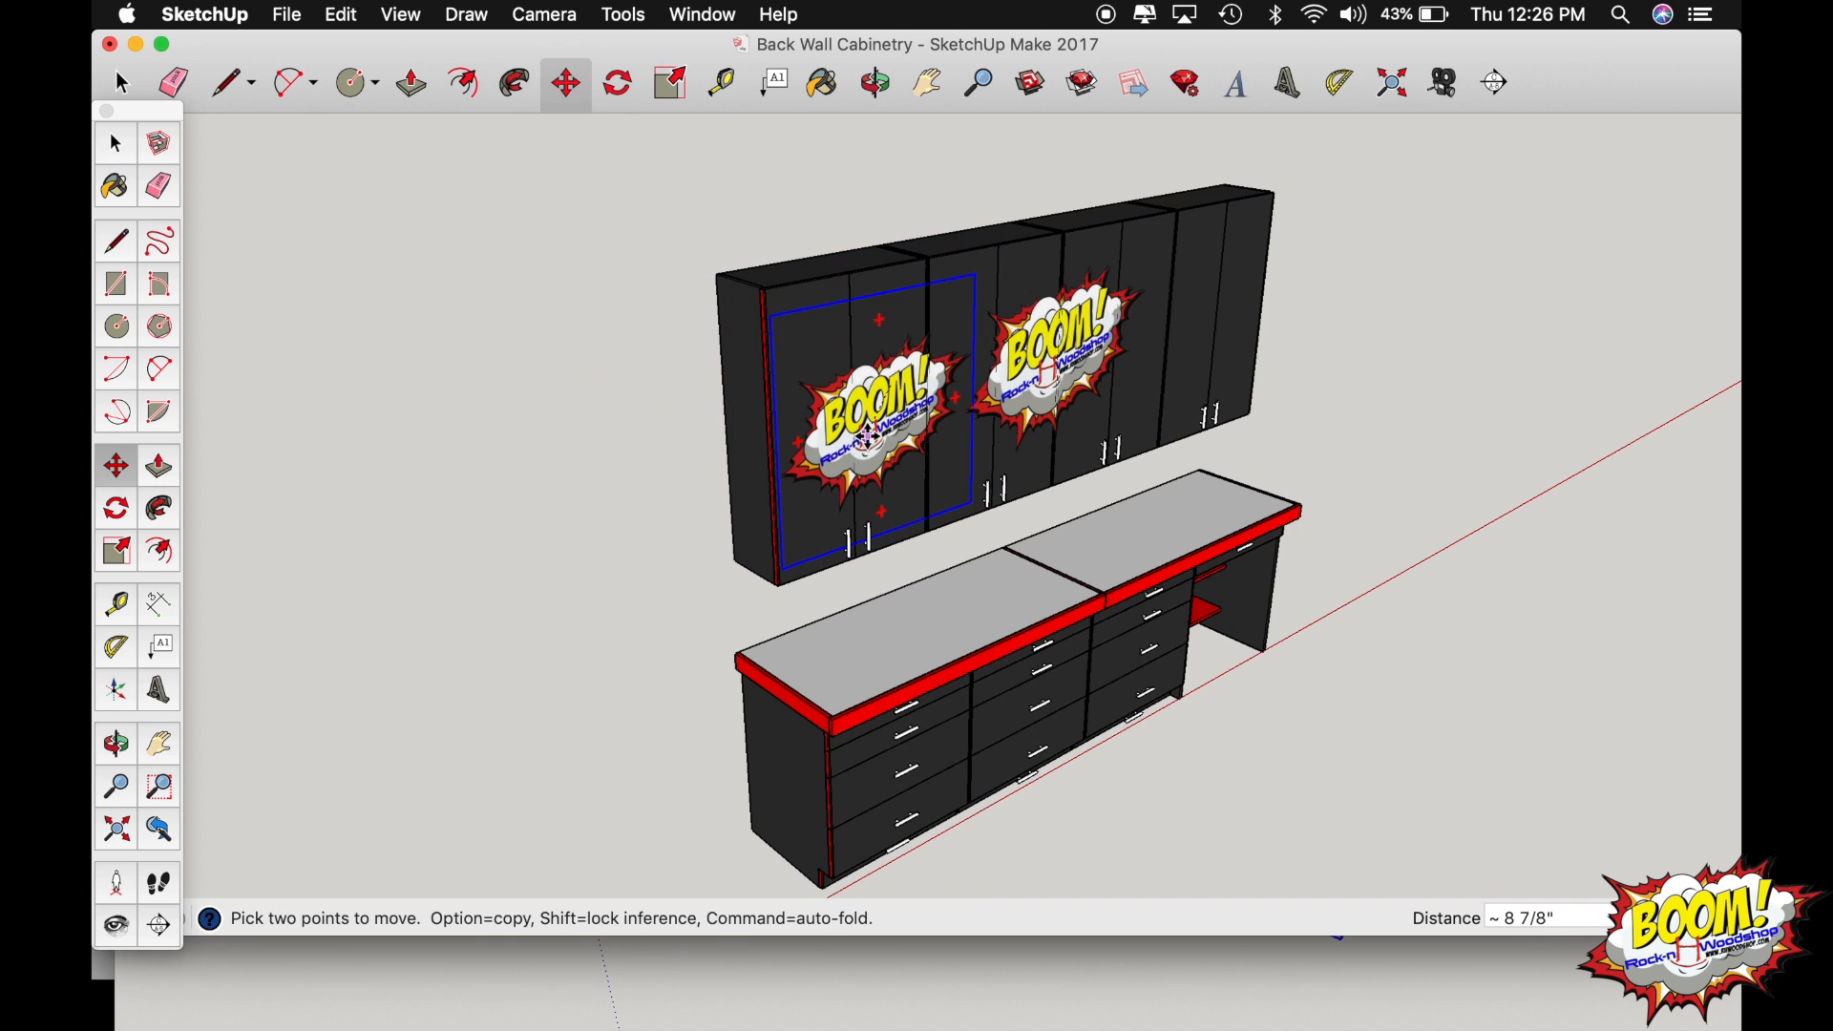
left_click(866, 438)
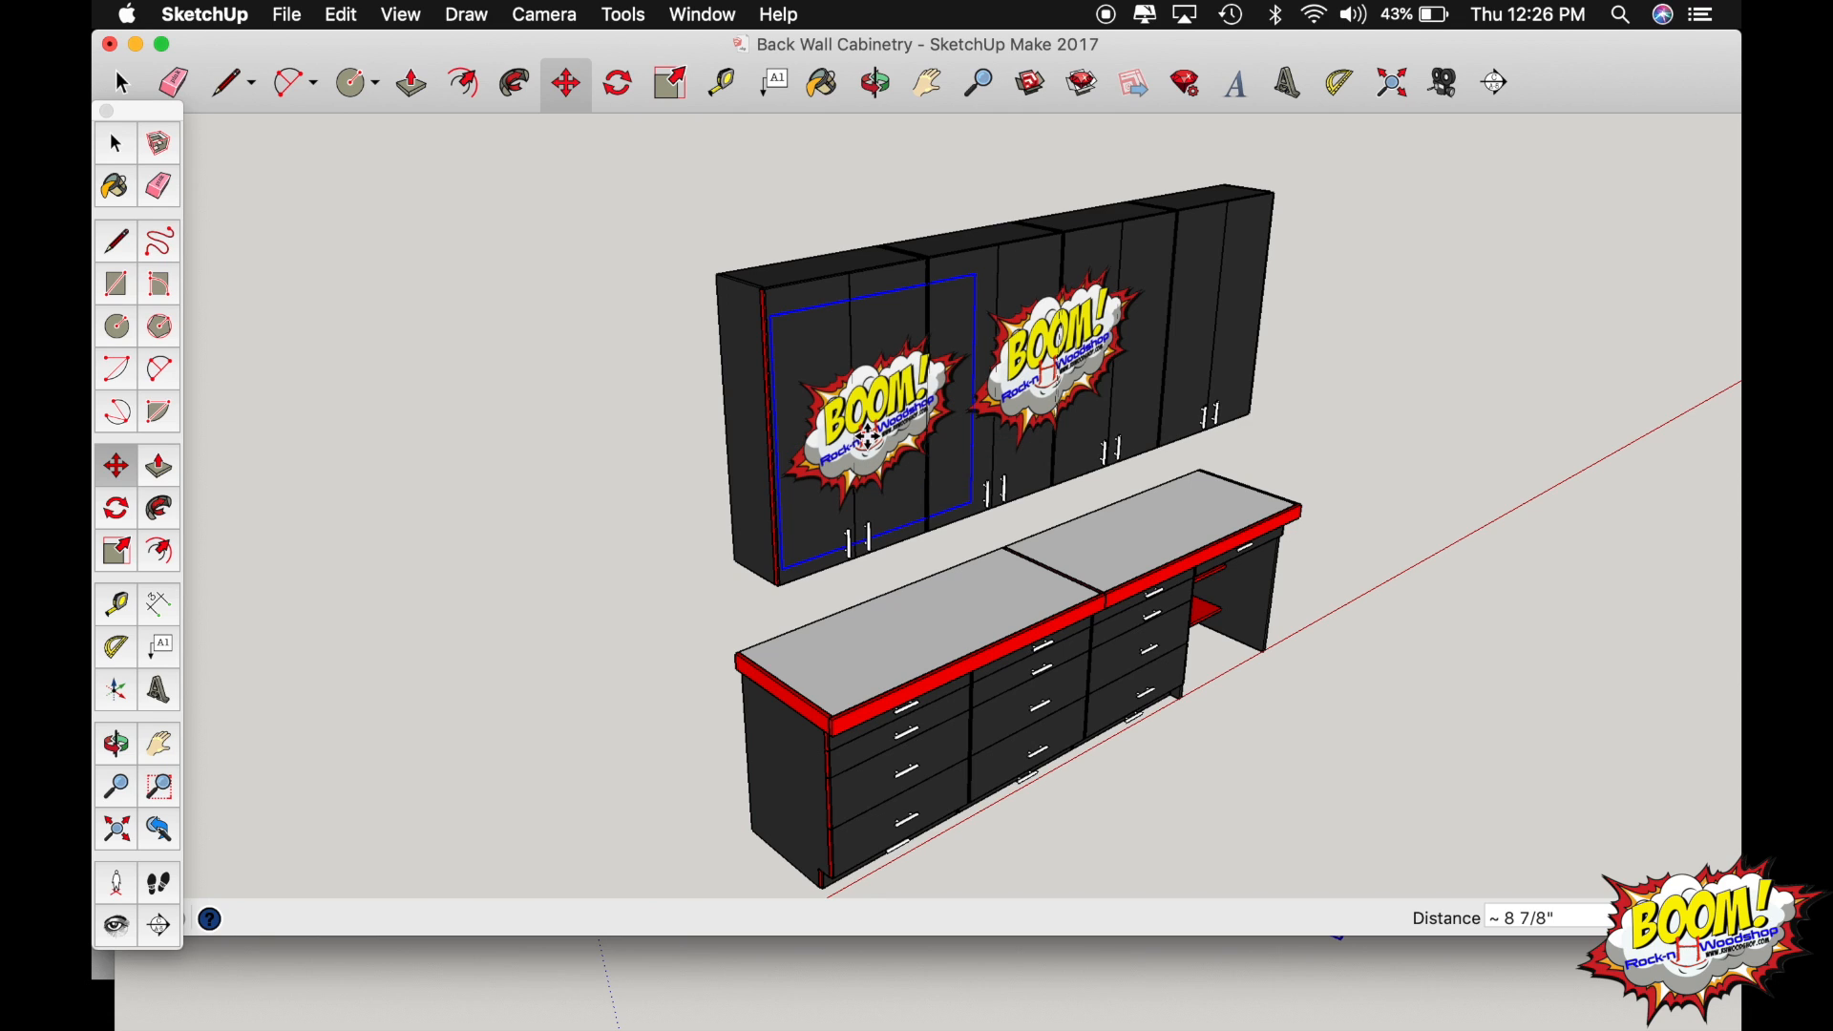
key("super+z")
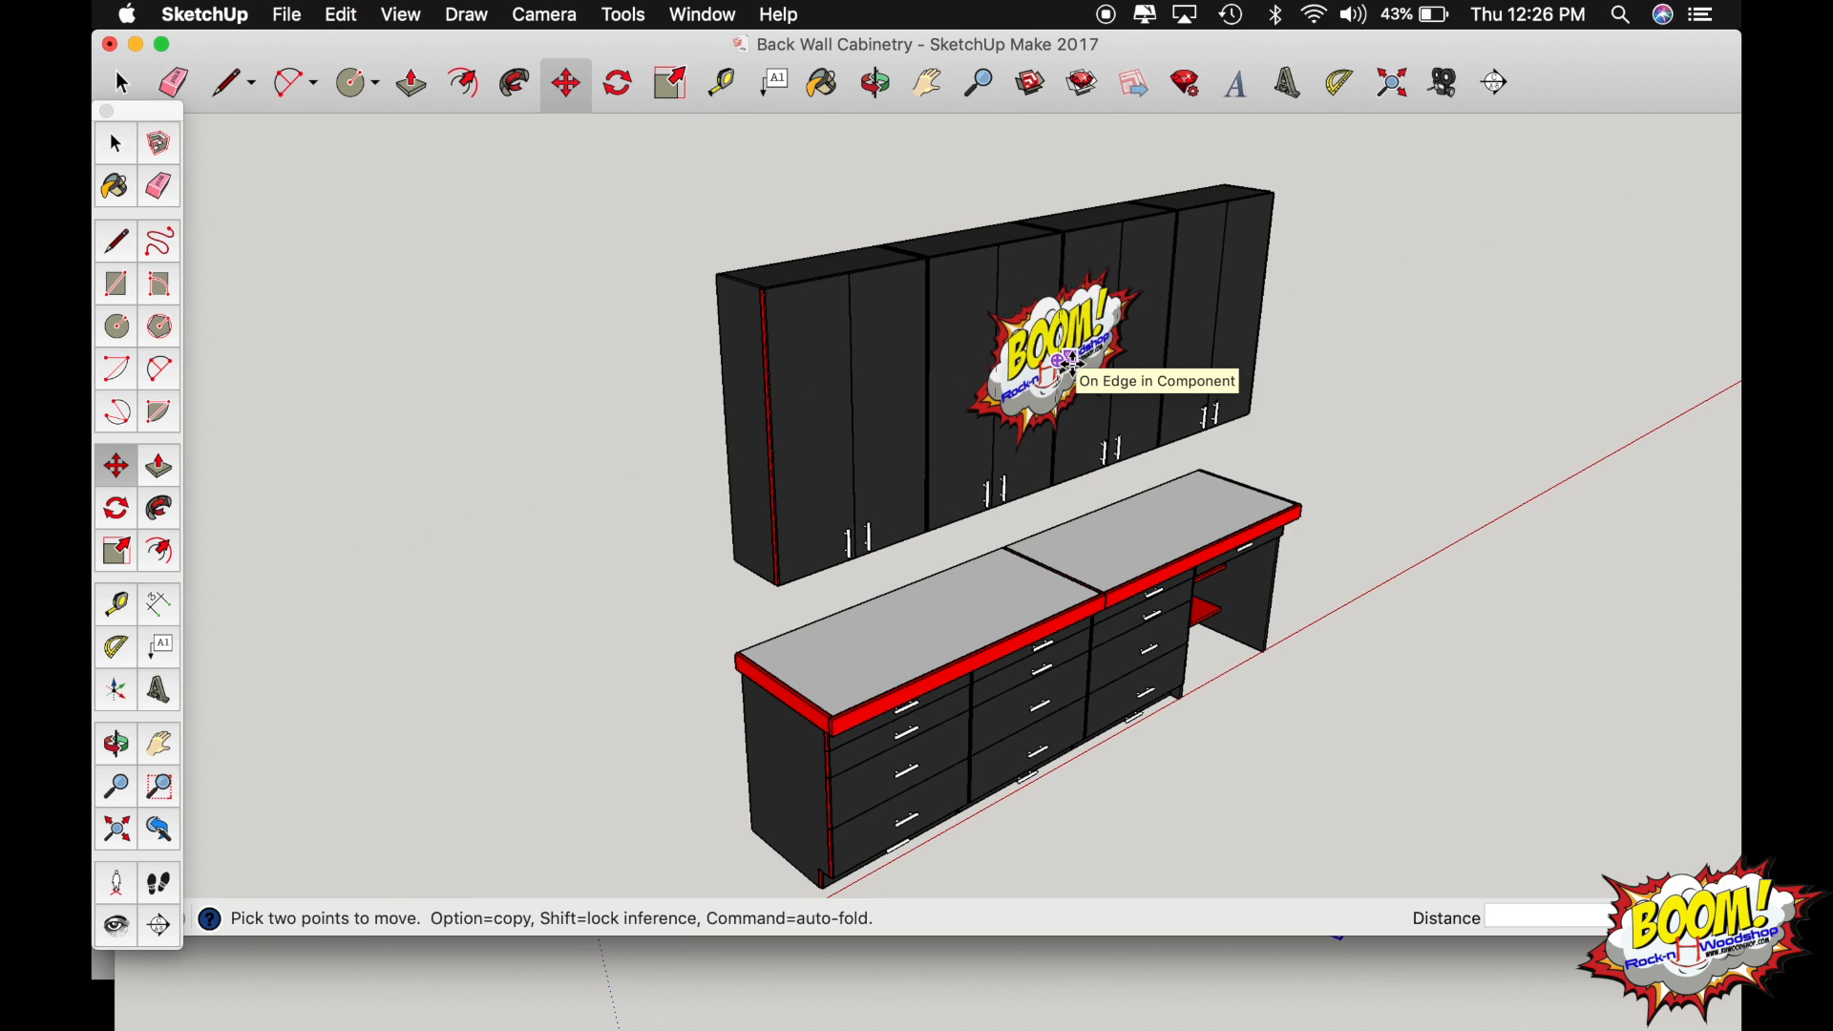
Copy the complete back wall cabinetry with its logo and paste it on the open floor of the Garage Layout model.
key("o")
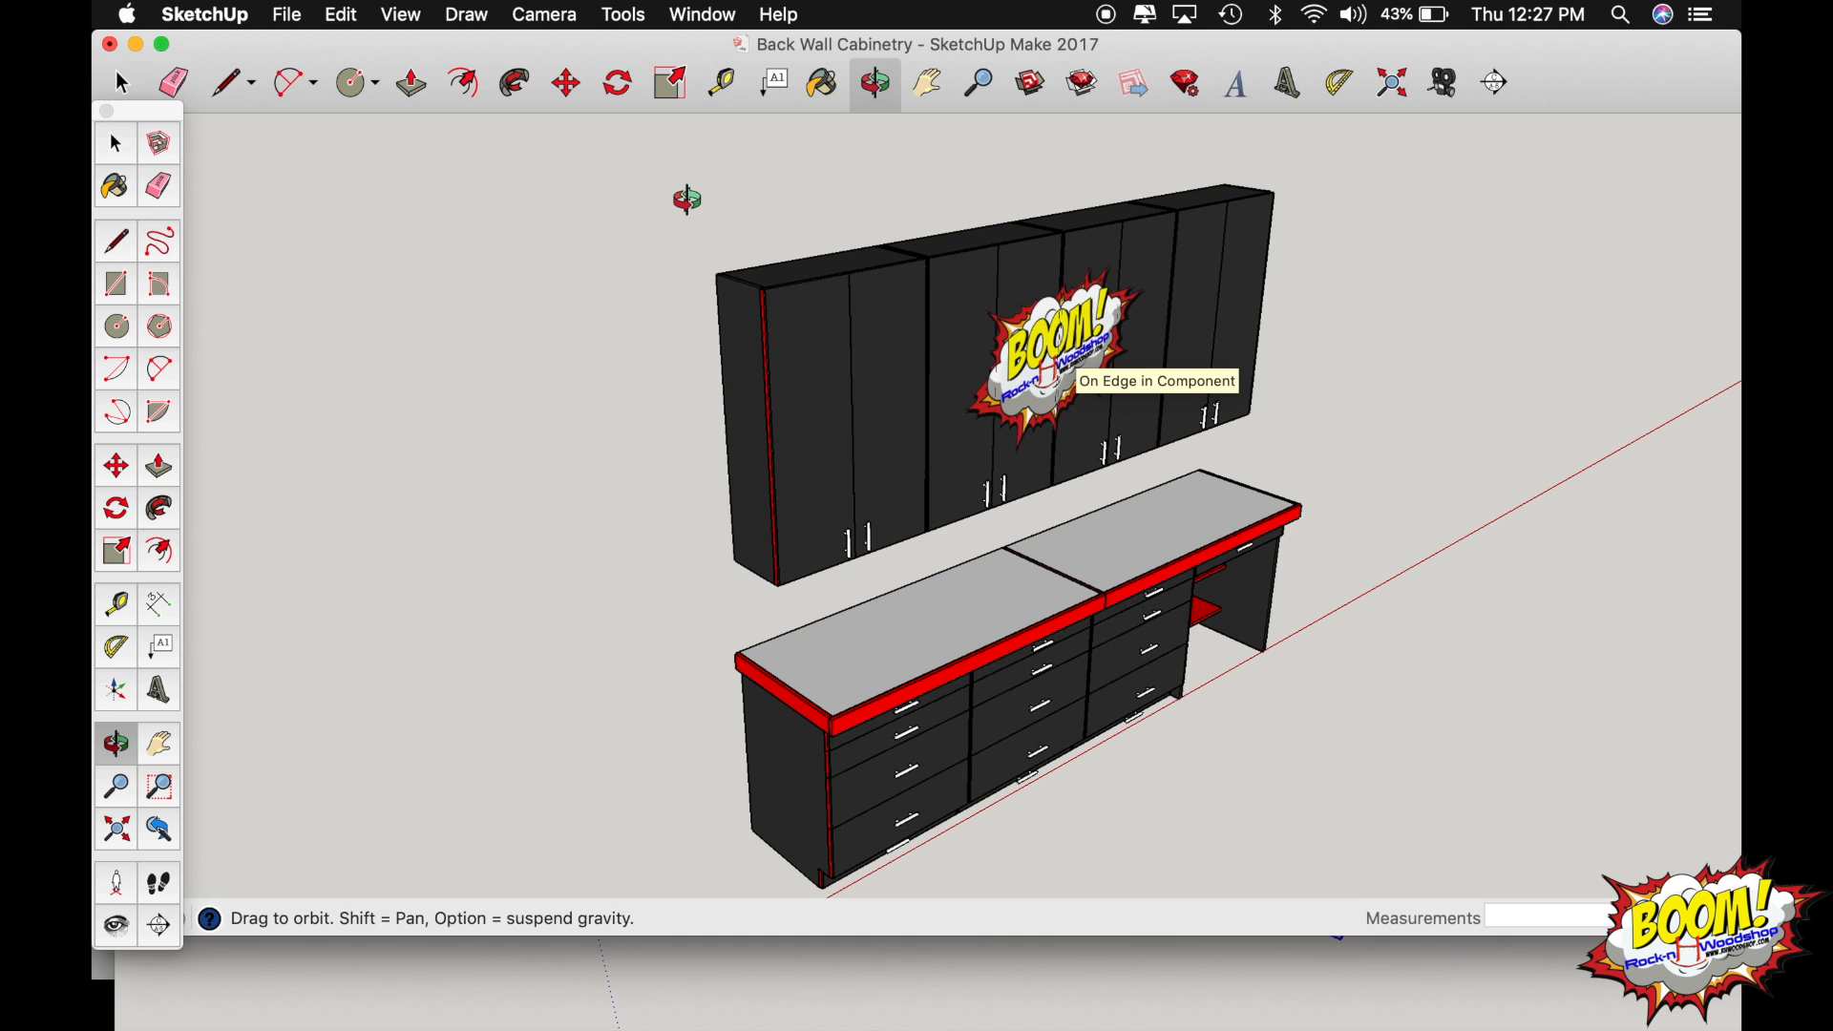
key("space")
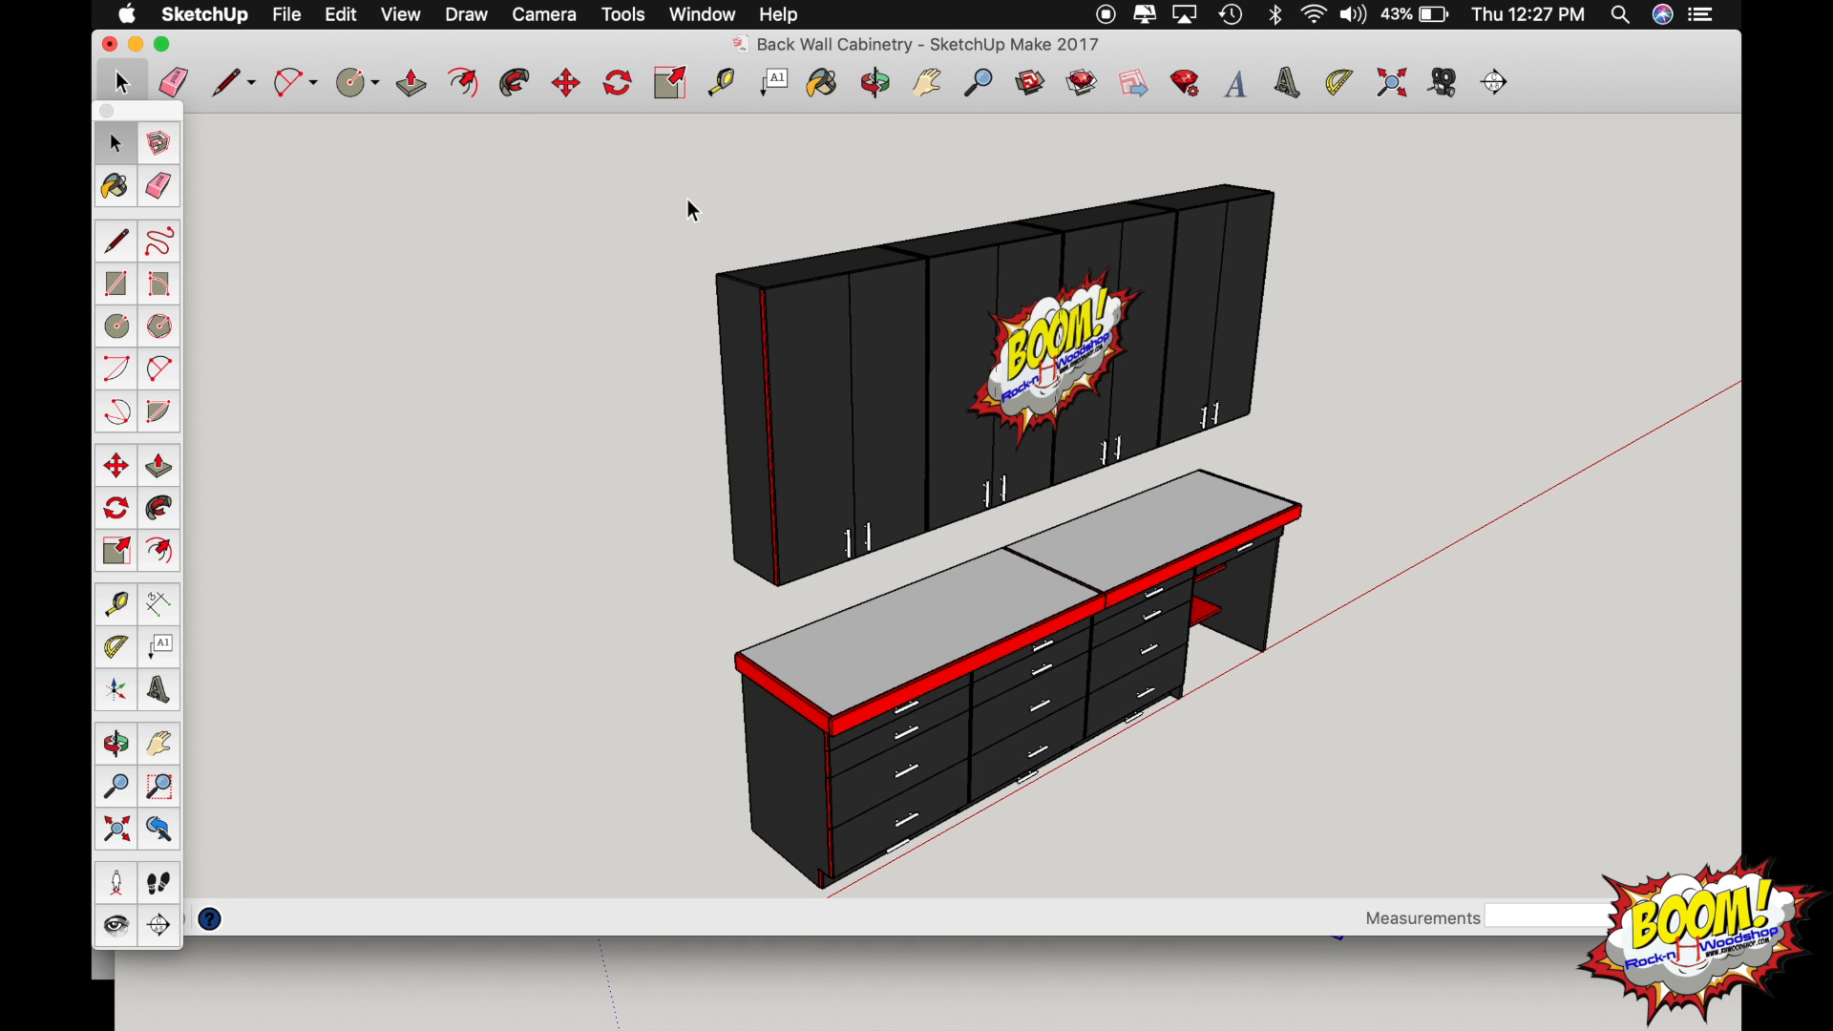
left_click_drag(655, 145, 1375, 903)
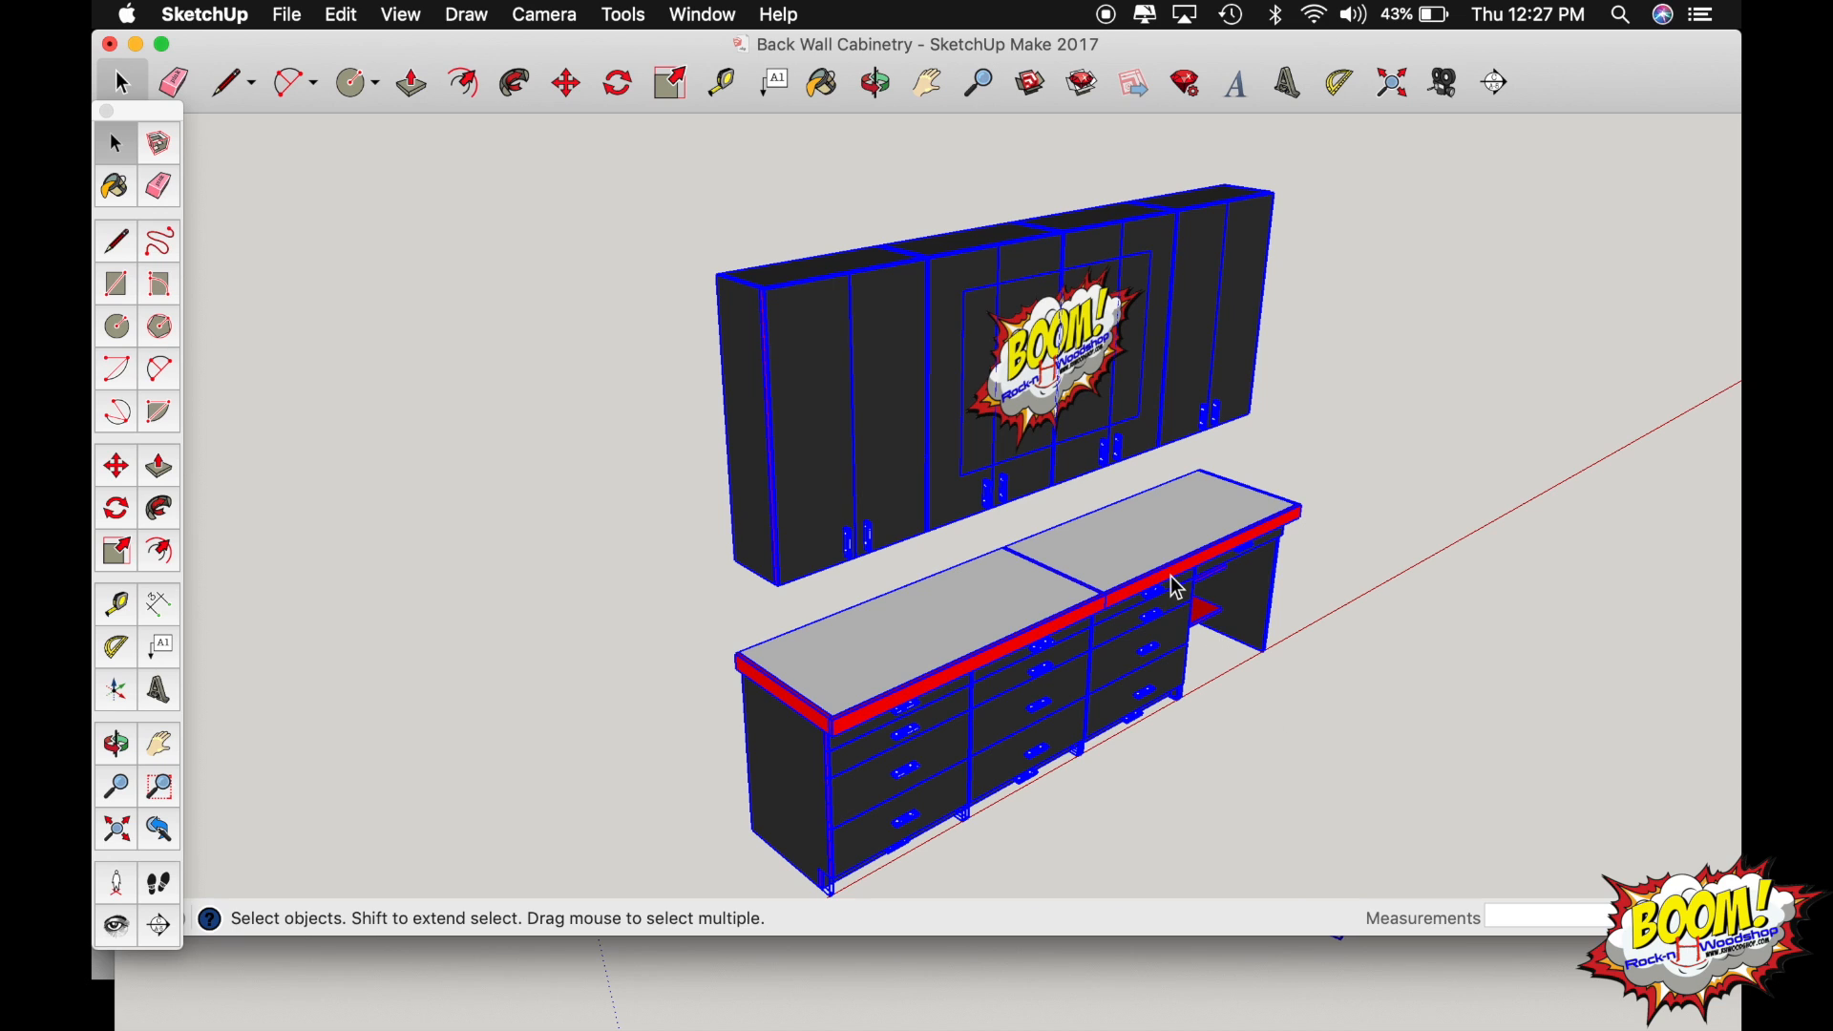
left_click(288, 15)
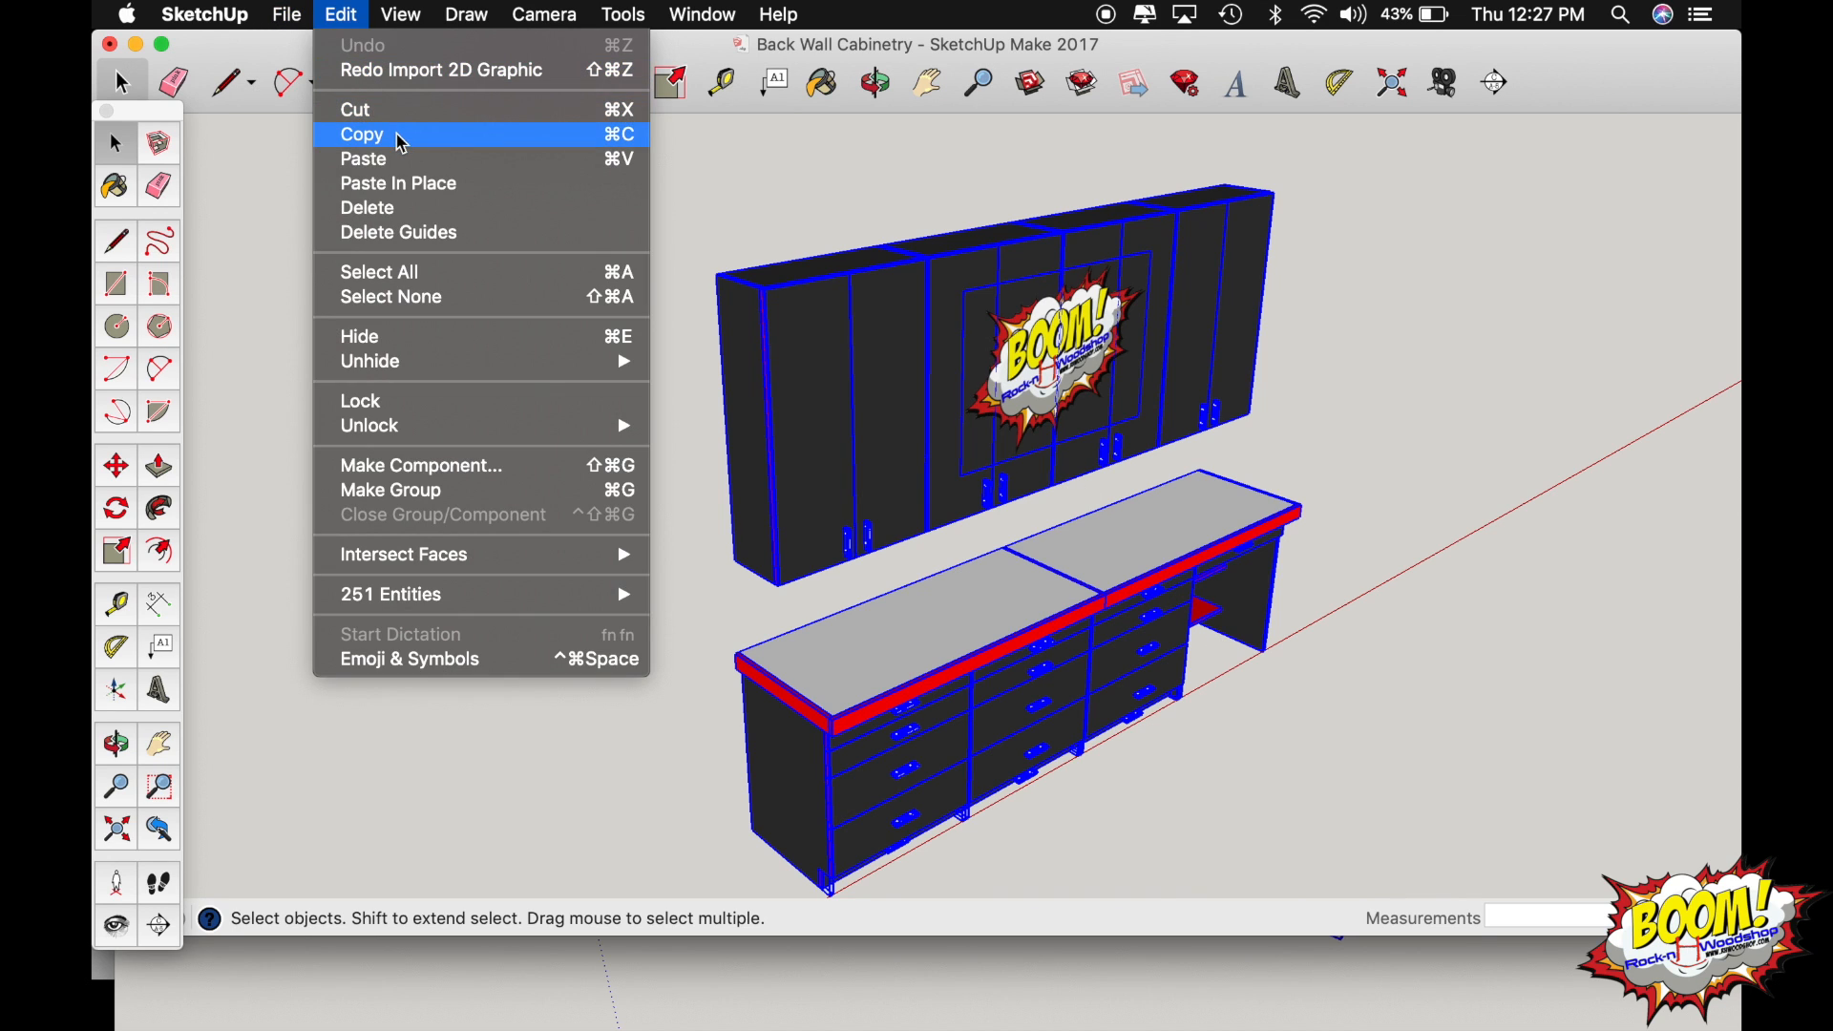
left_click(399, 136)
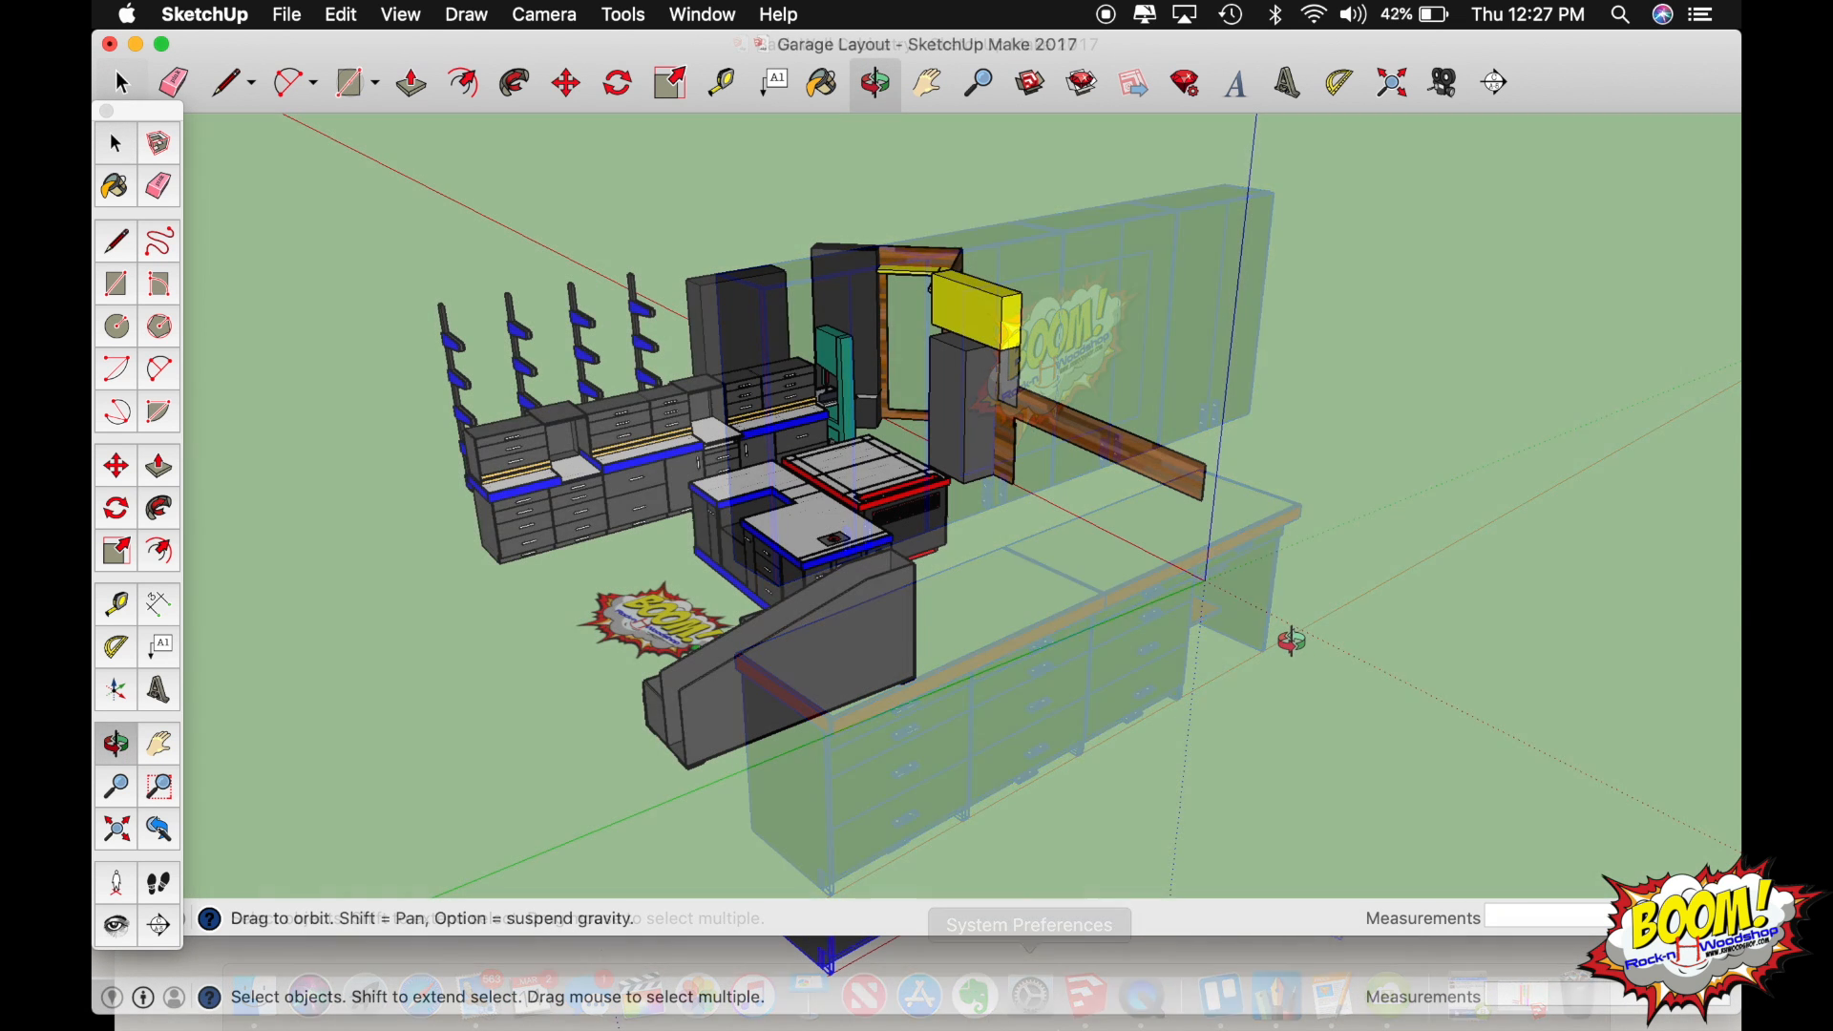
key("super+v")
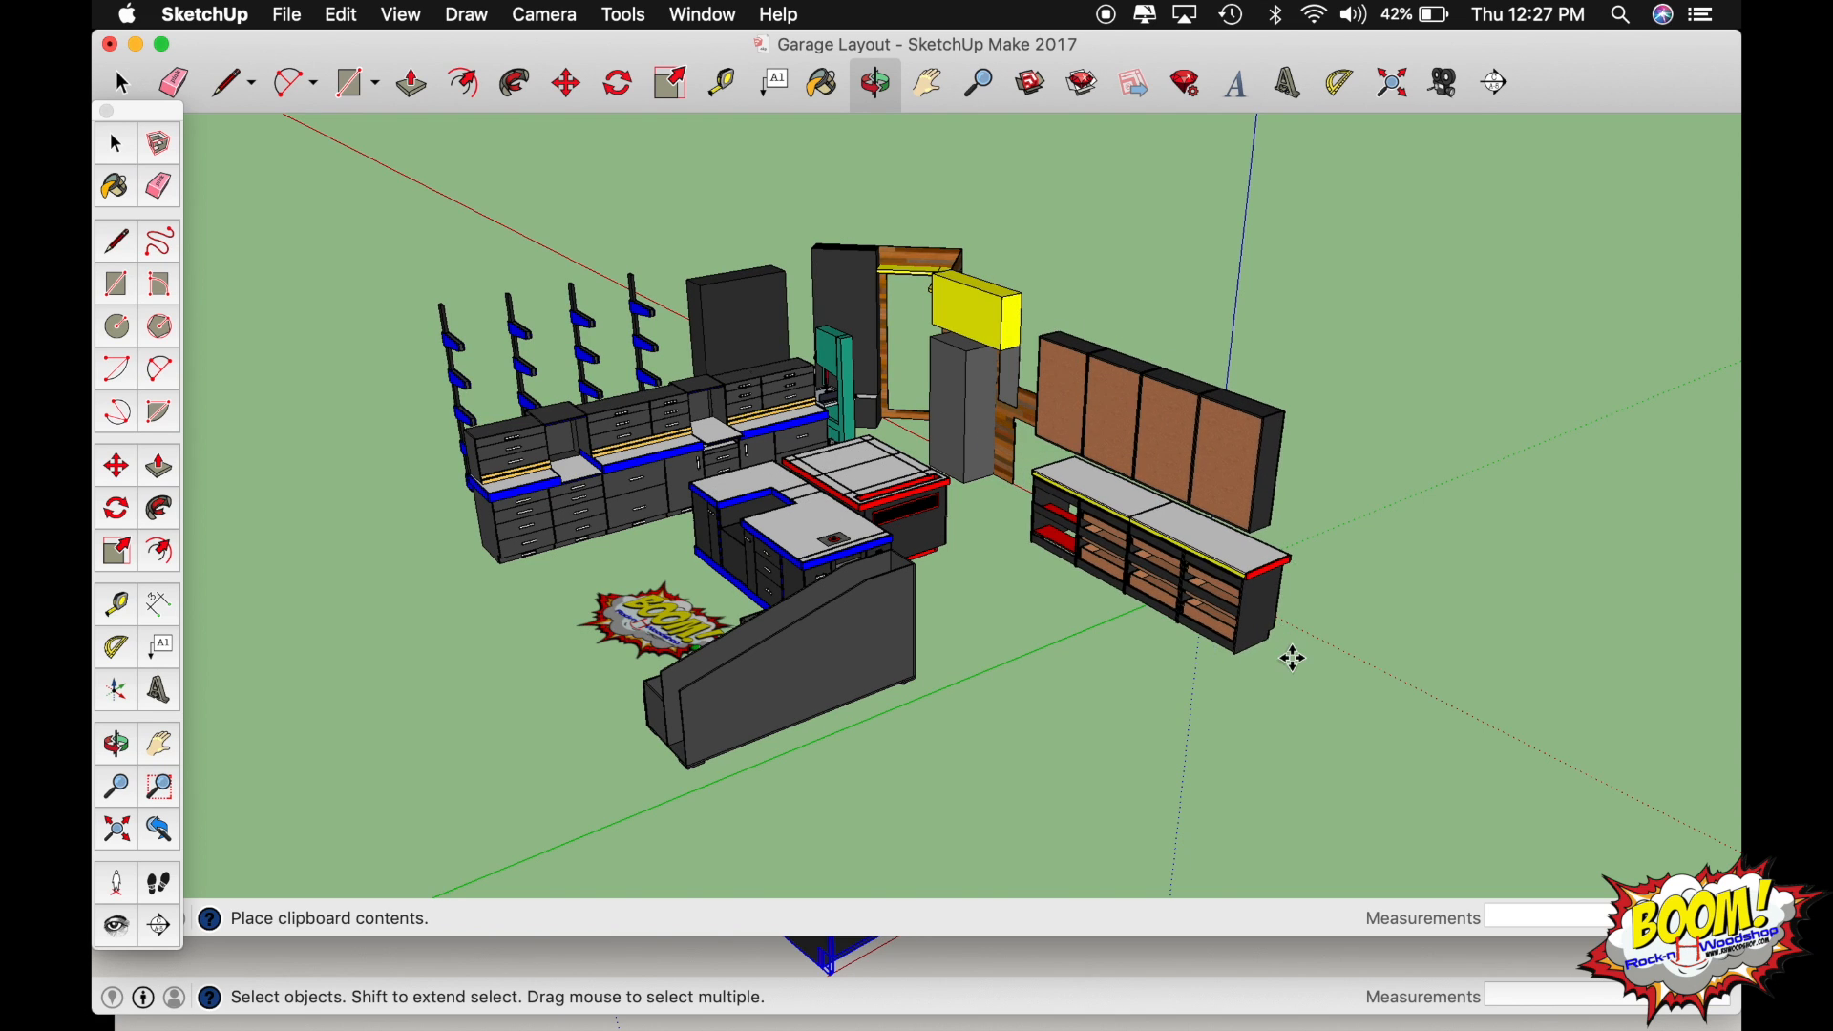
left_click(1239, 622)
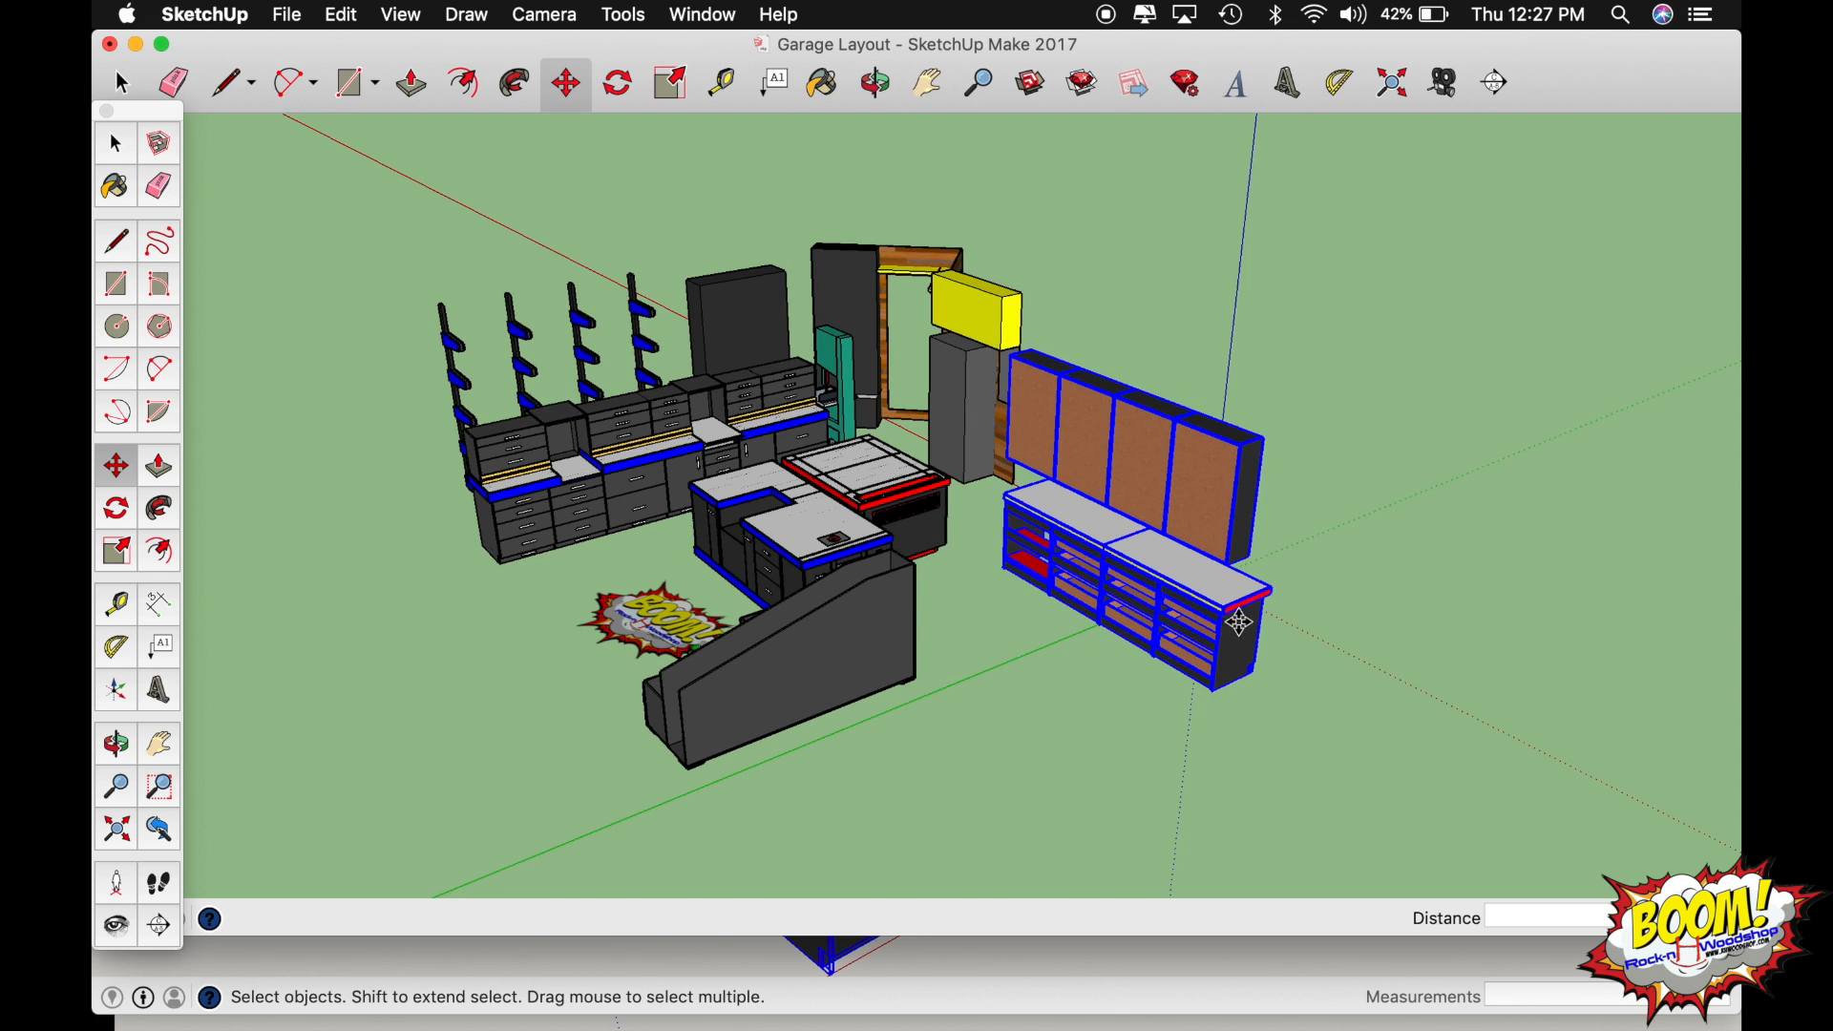
Rotate the pasted back wall cabinetry 180 degrees on the floor about a point on its countertop.
middle_click_drag(1213, 589, 655, 634)
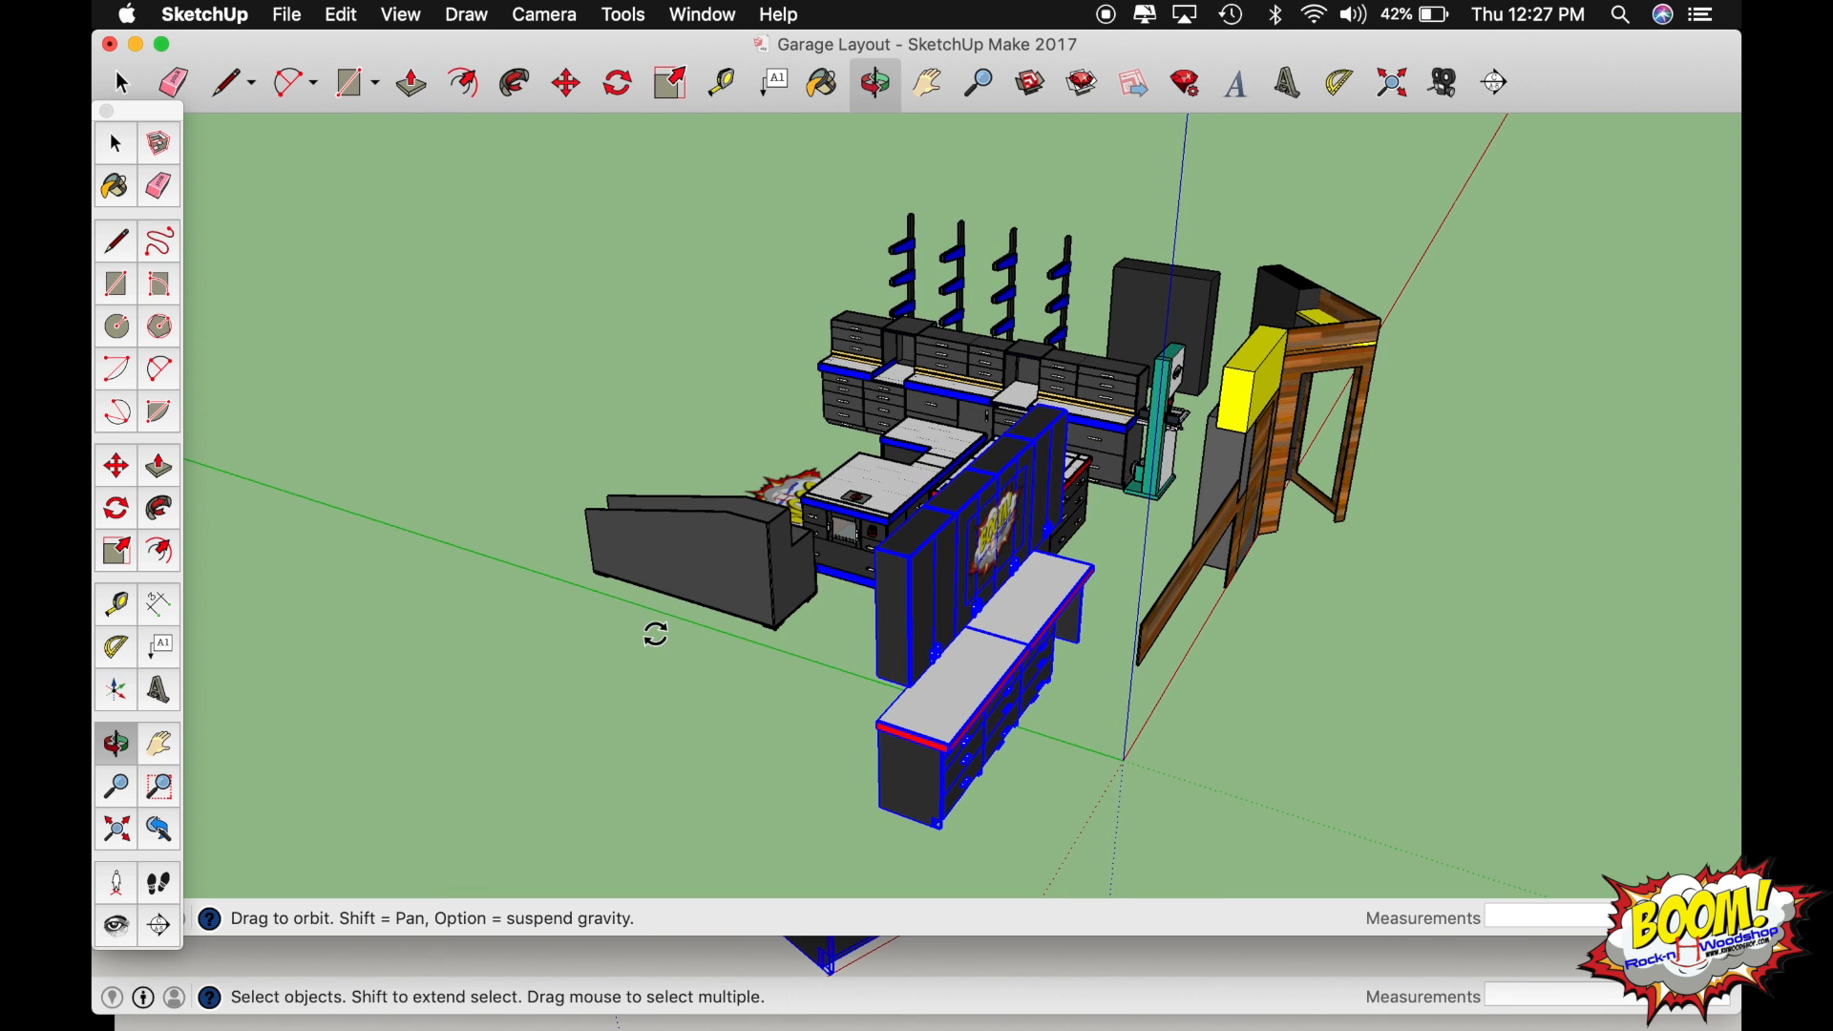
key("q")
left_click_drag(994, 657, 945, 718)
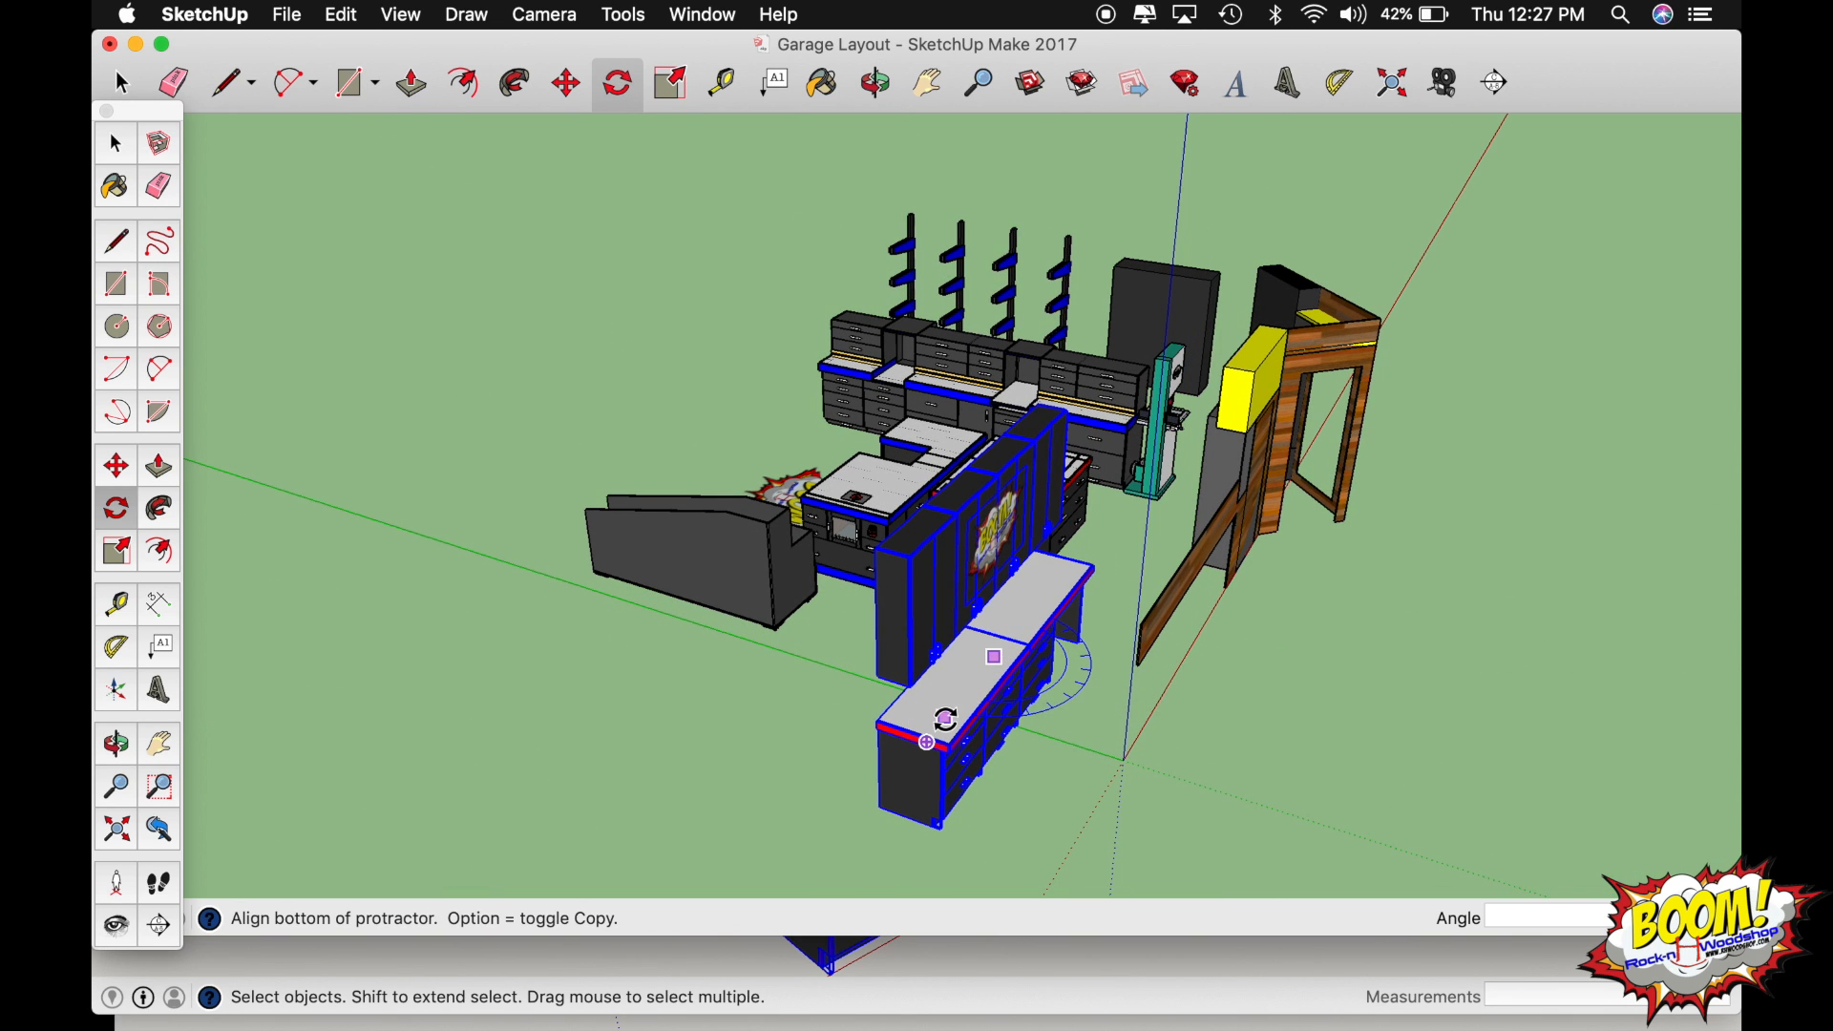
left_click(1105, 621)
type("1")
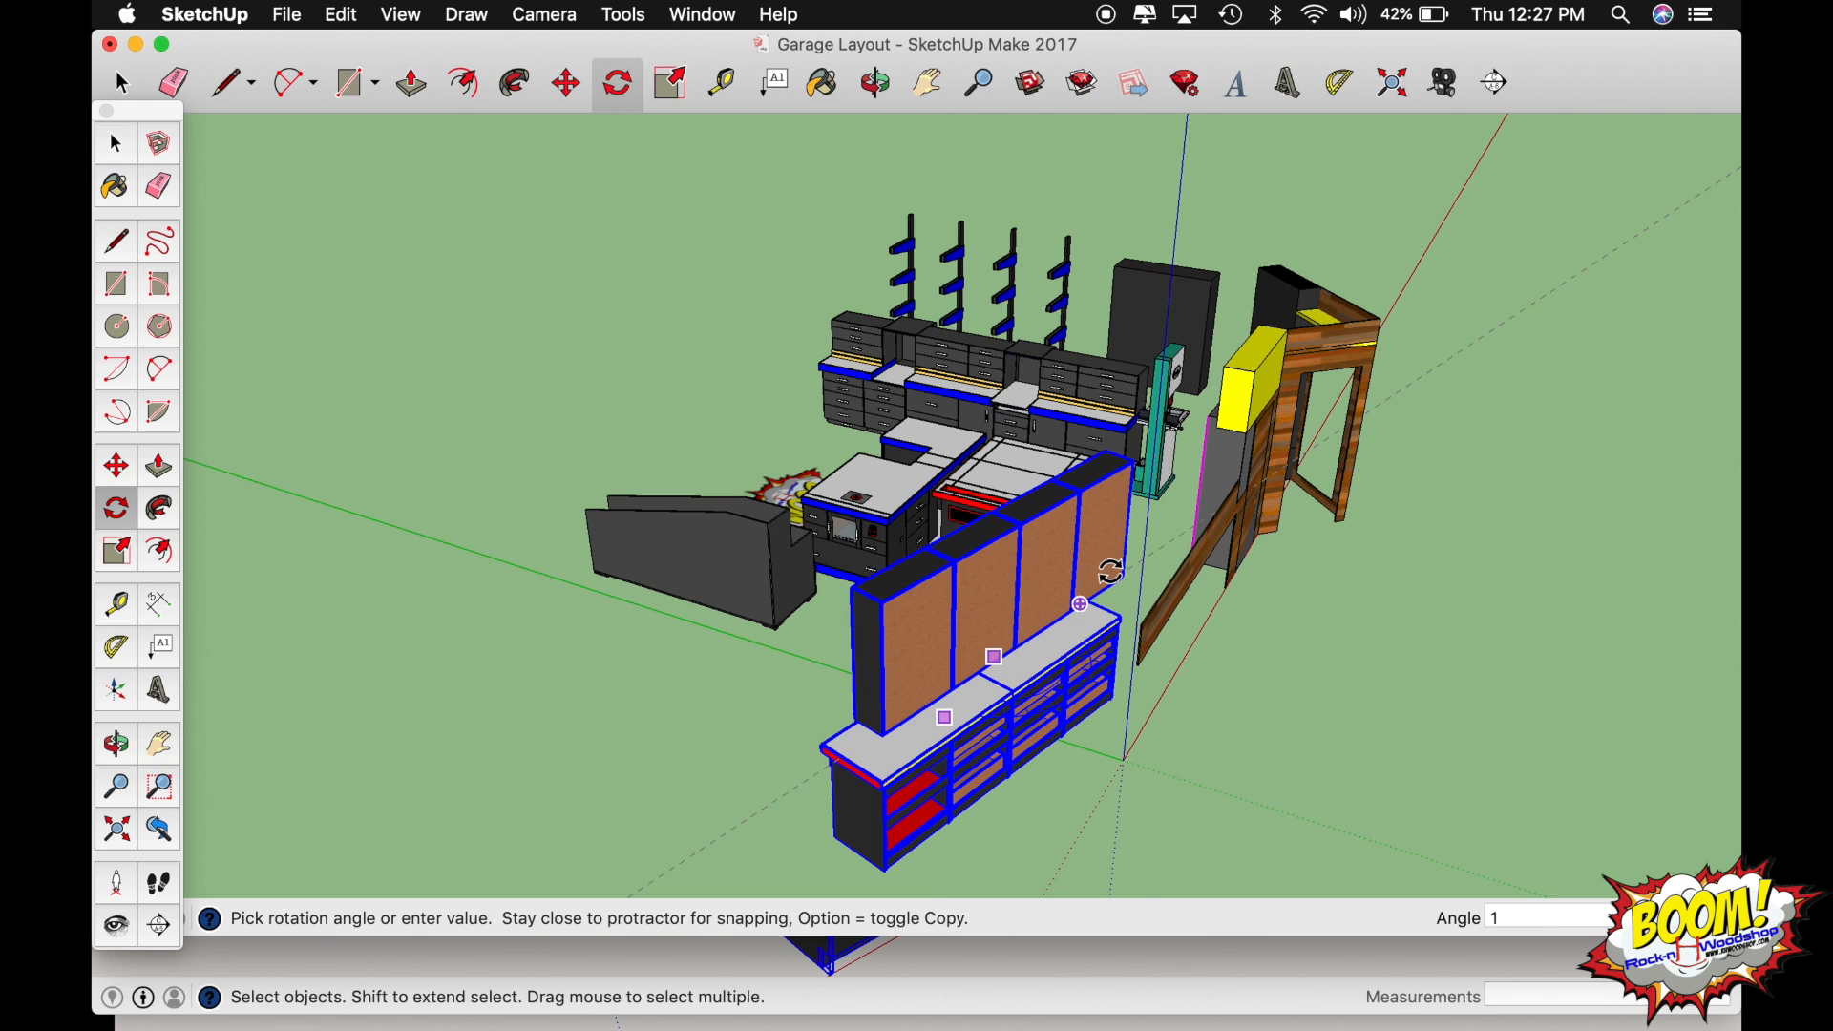
type("80")
key("Return")
Move the pasted back wall cabinetry by its countertop's rear corner onto the lower inside corner of the wooden back wall strip, and deselect it.
key("o")
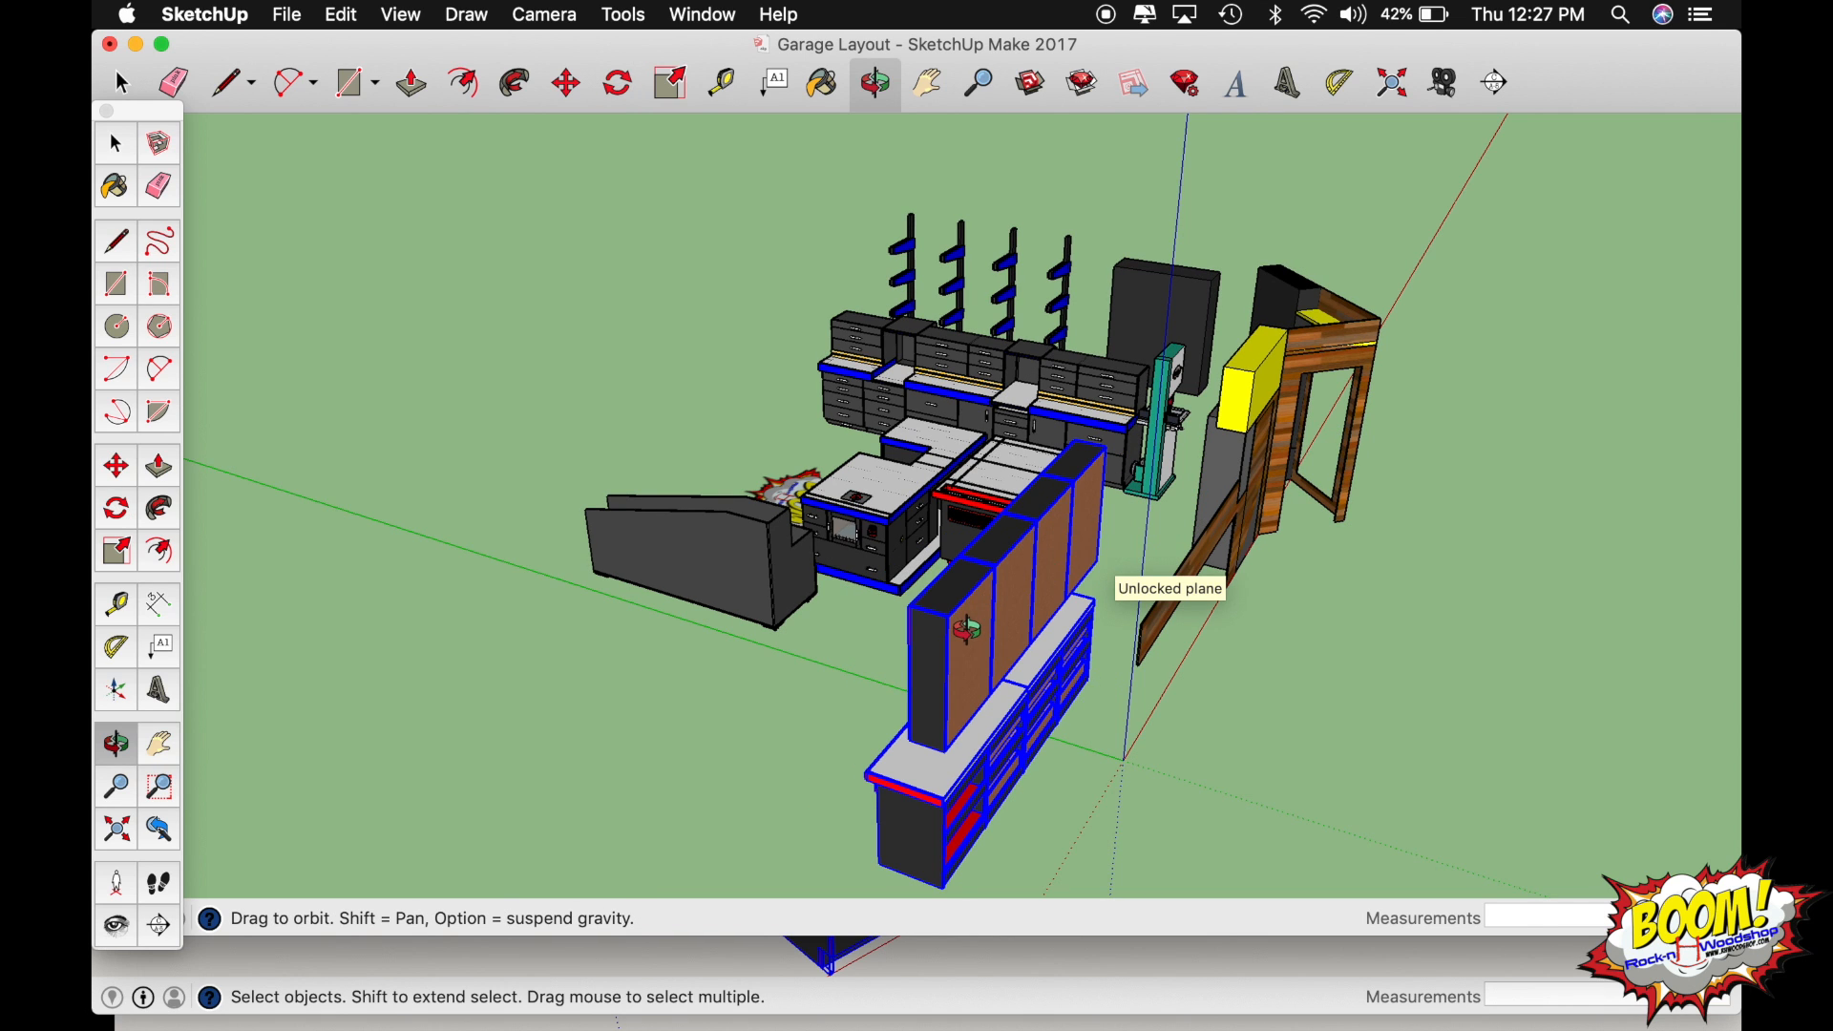
mouse_move(967, 630)
left_mouse_down()
mouse_move(1322, 634)
mouse_move(954, 636)
left_mouse_up()
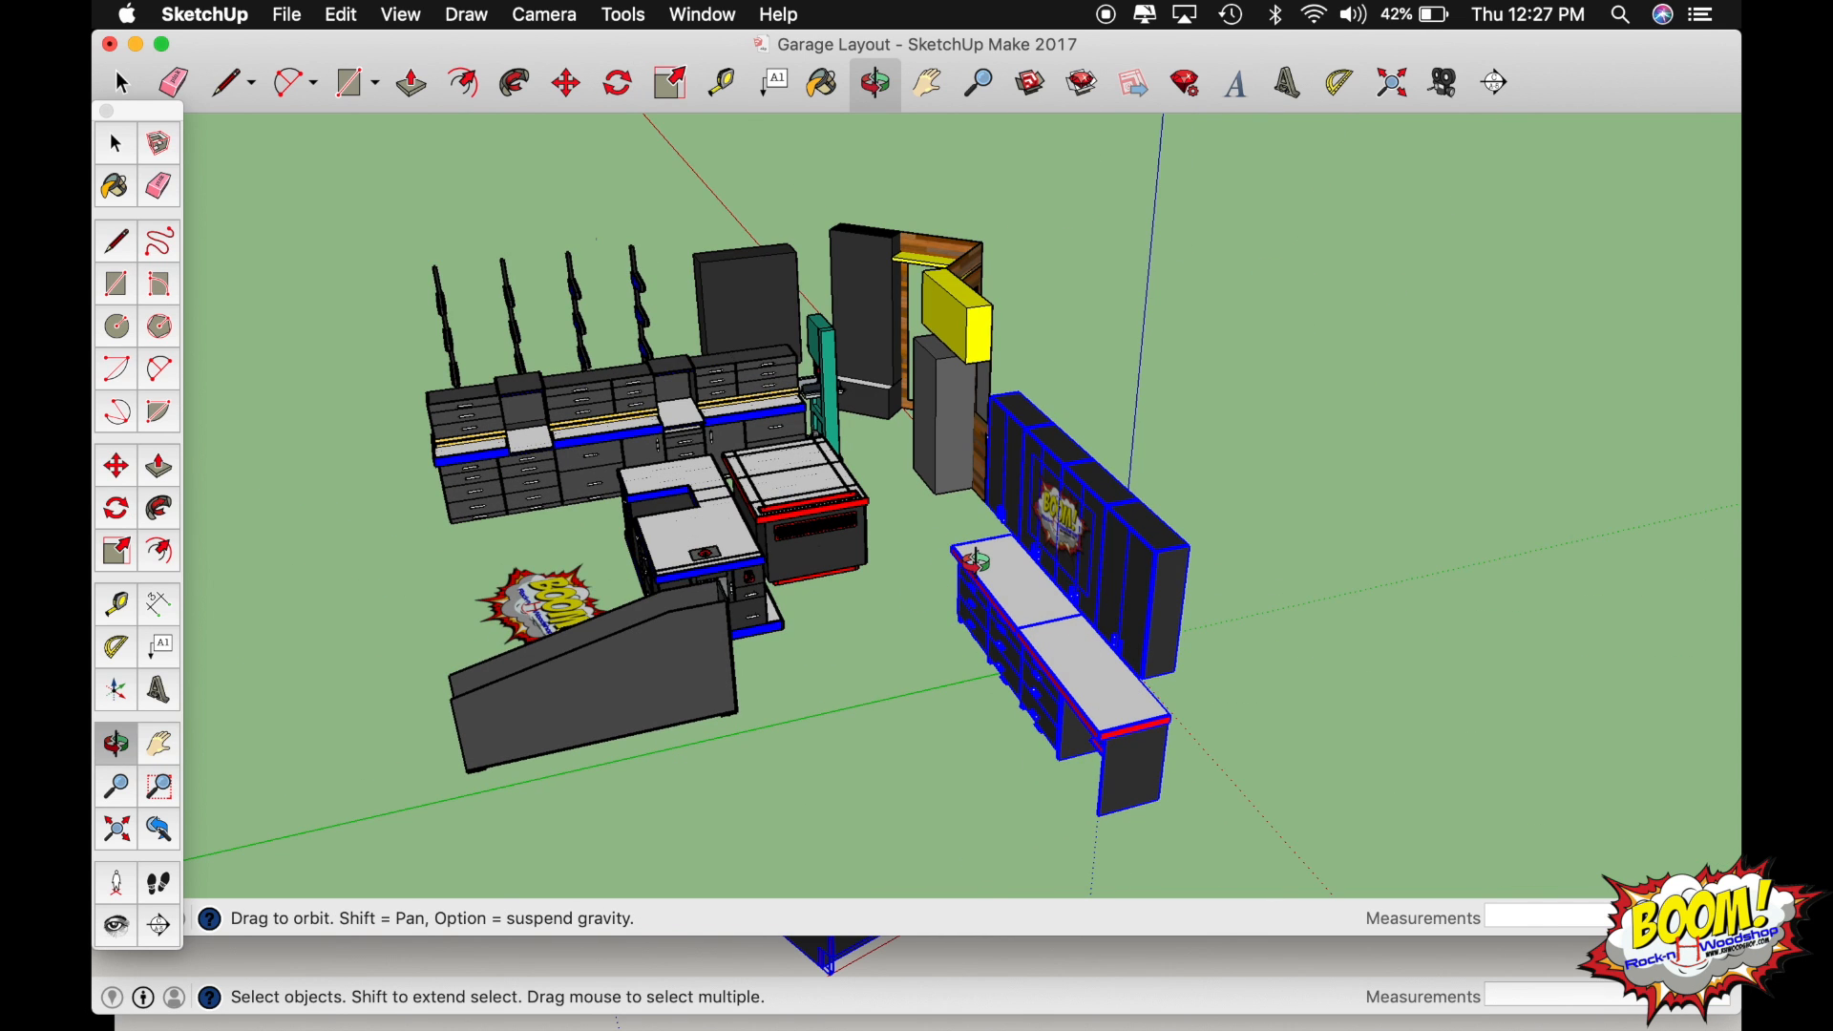
left_click_drag(975, 561, 1186, 576)
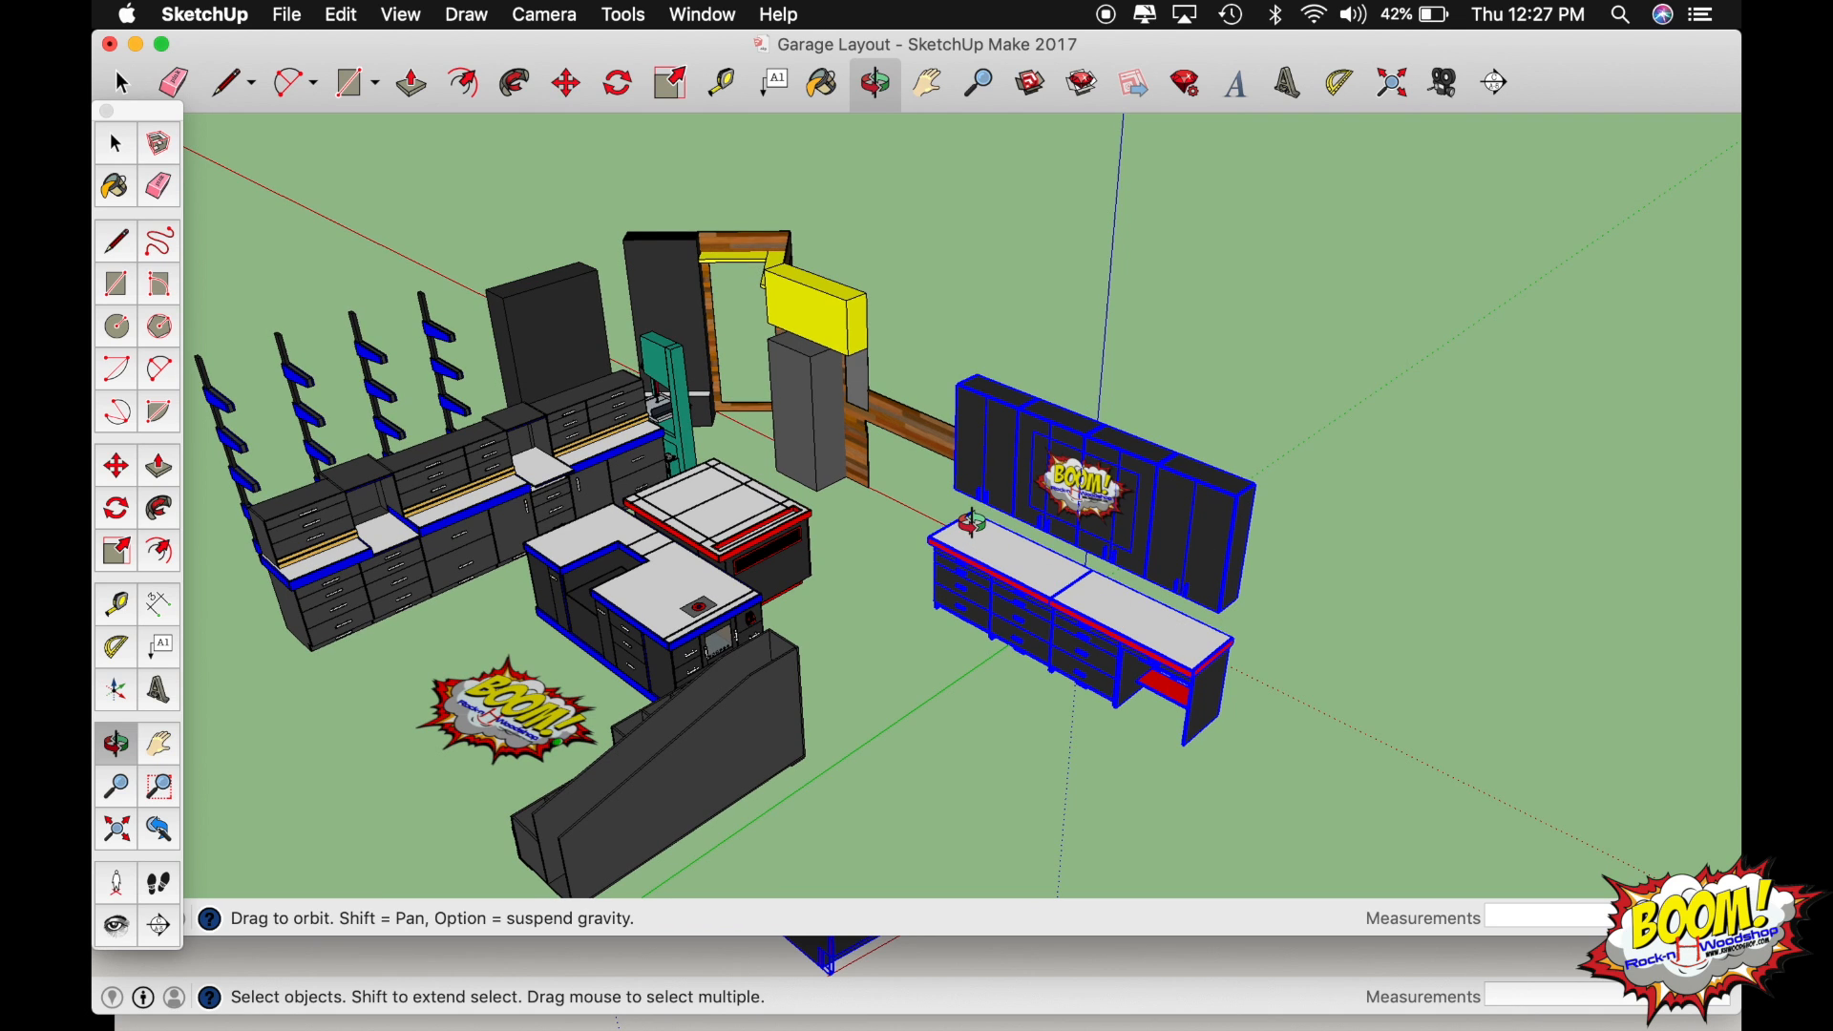
scroll(972, 523, "up", 10)
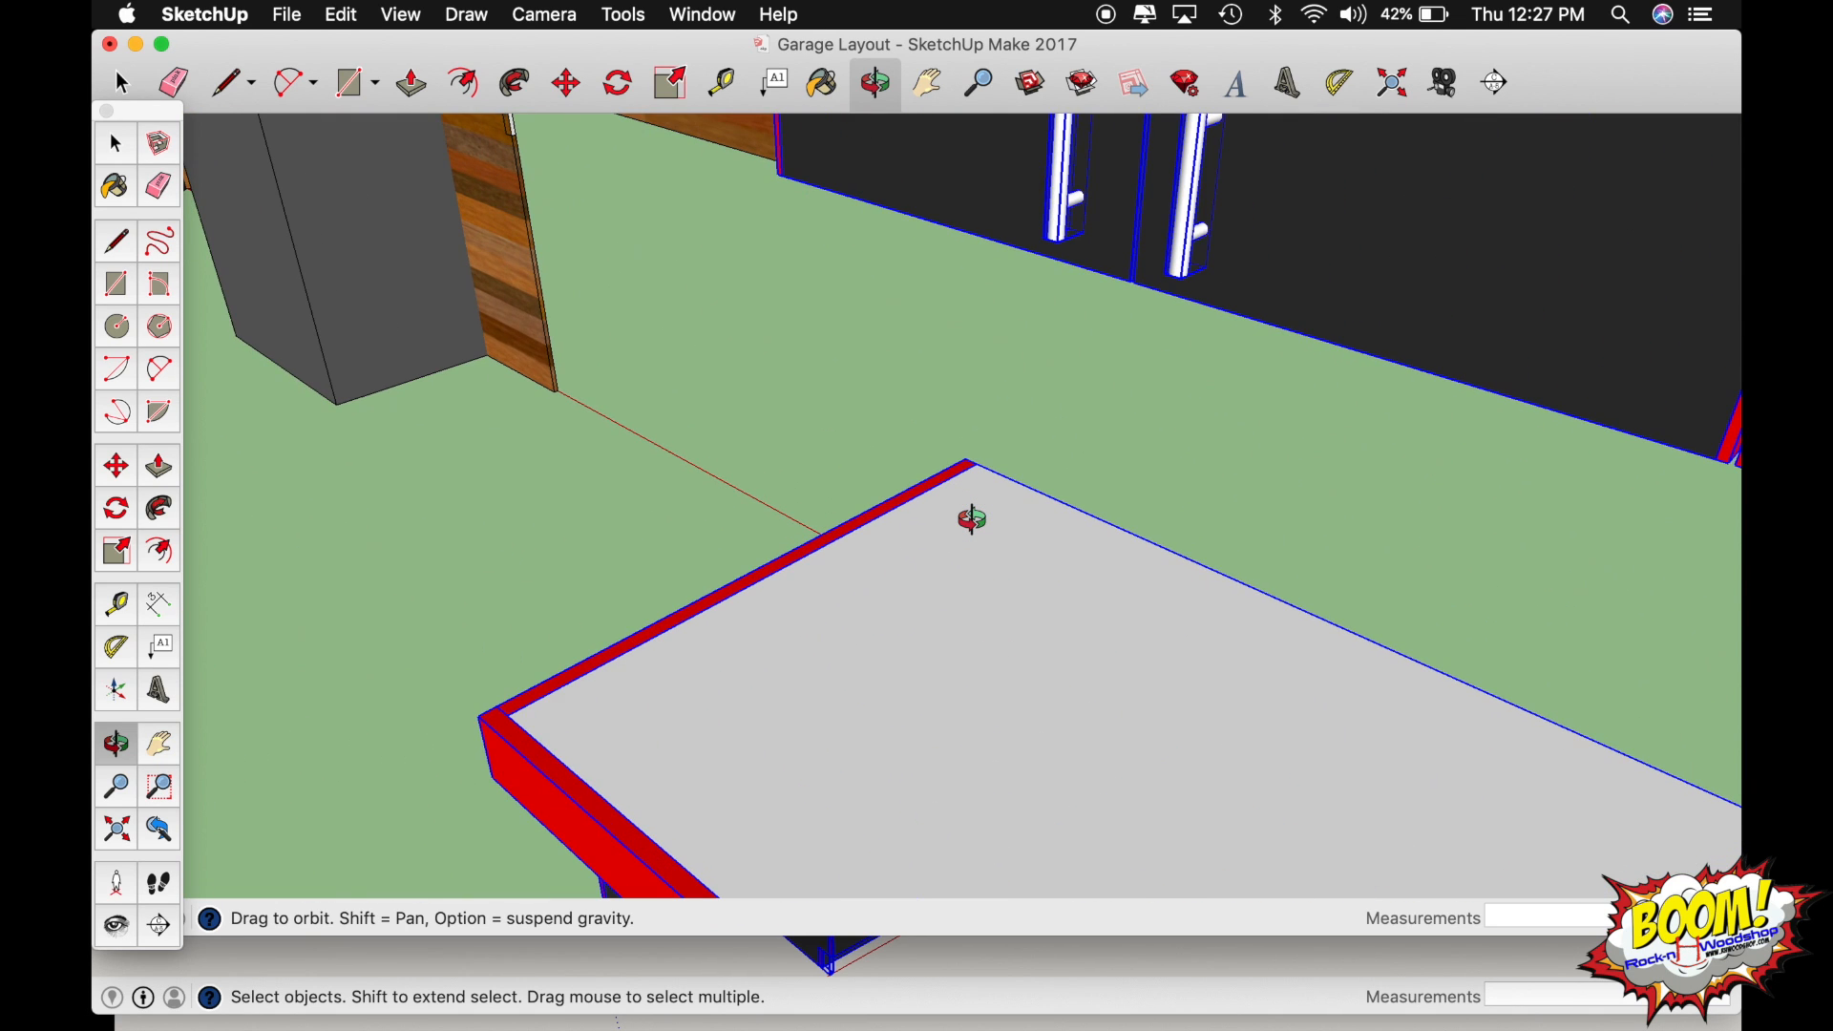
key("space")
key("m")
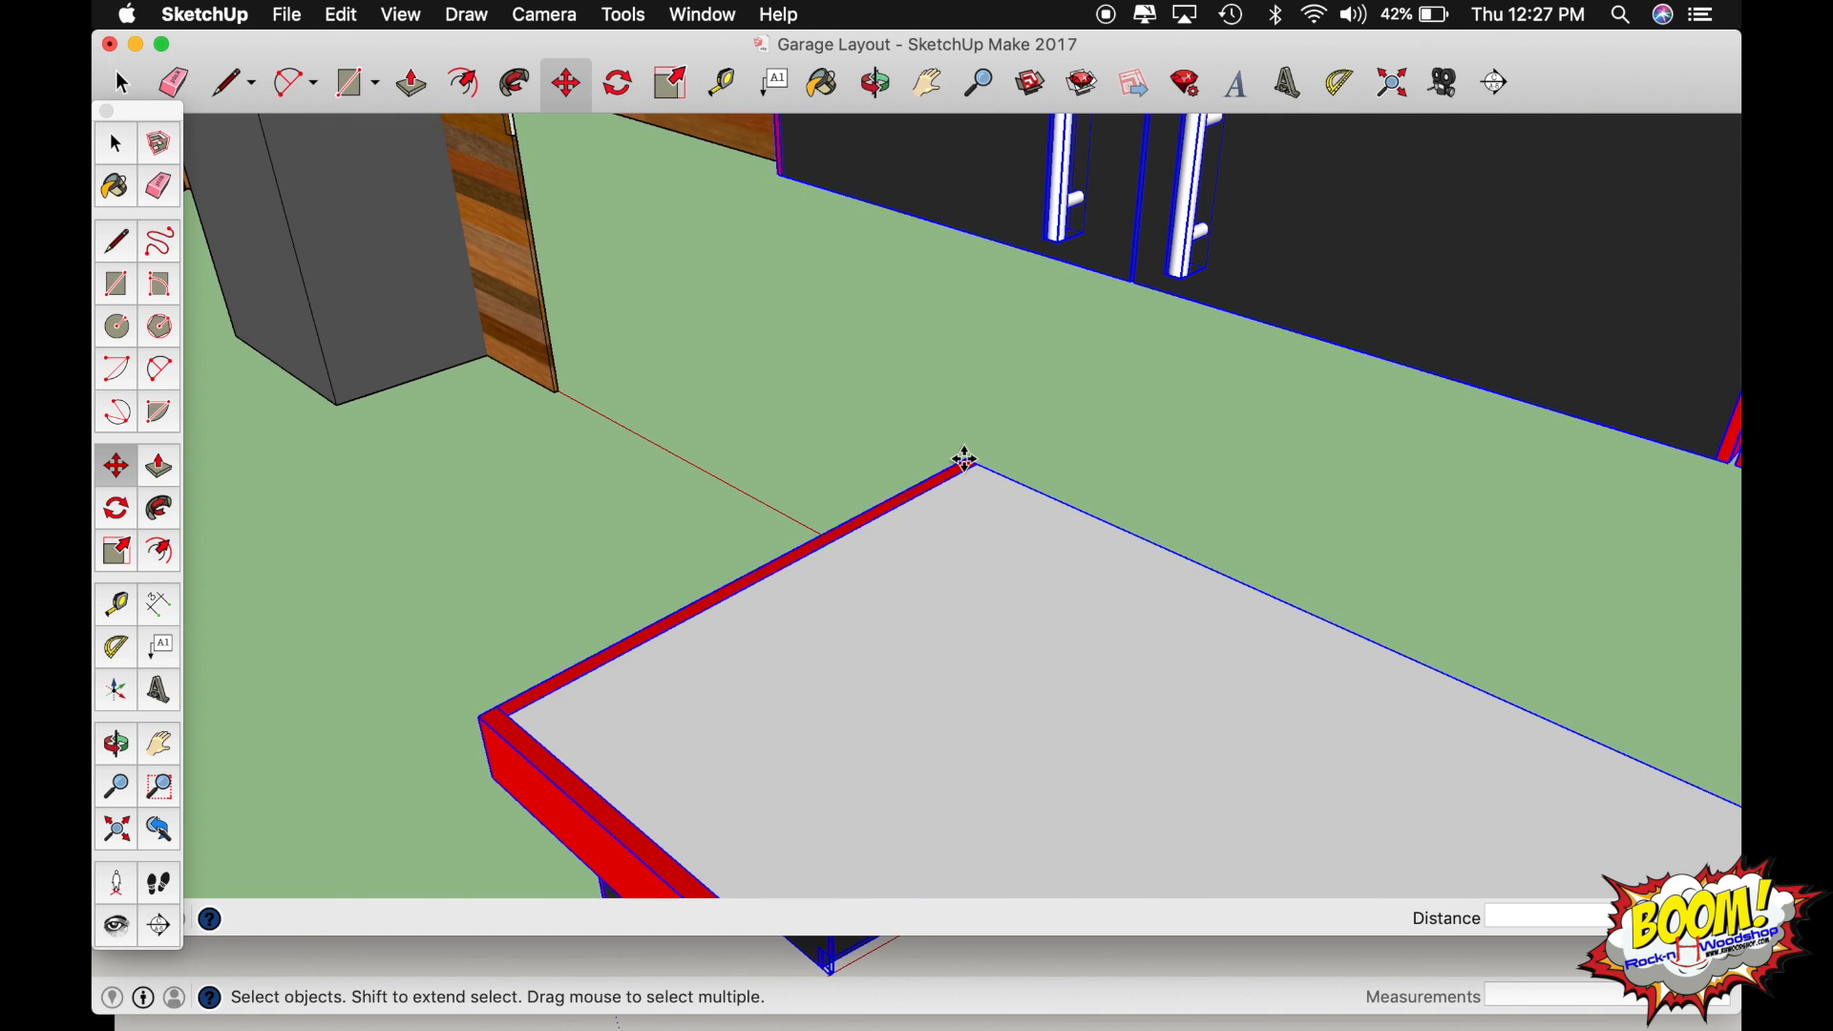
left_click(967, 460)
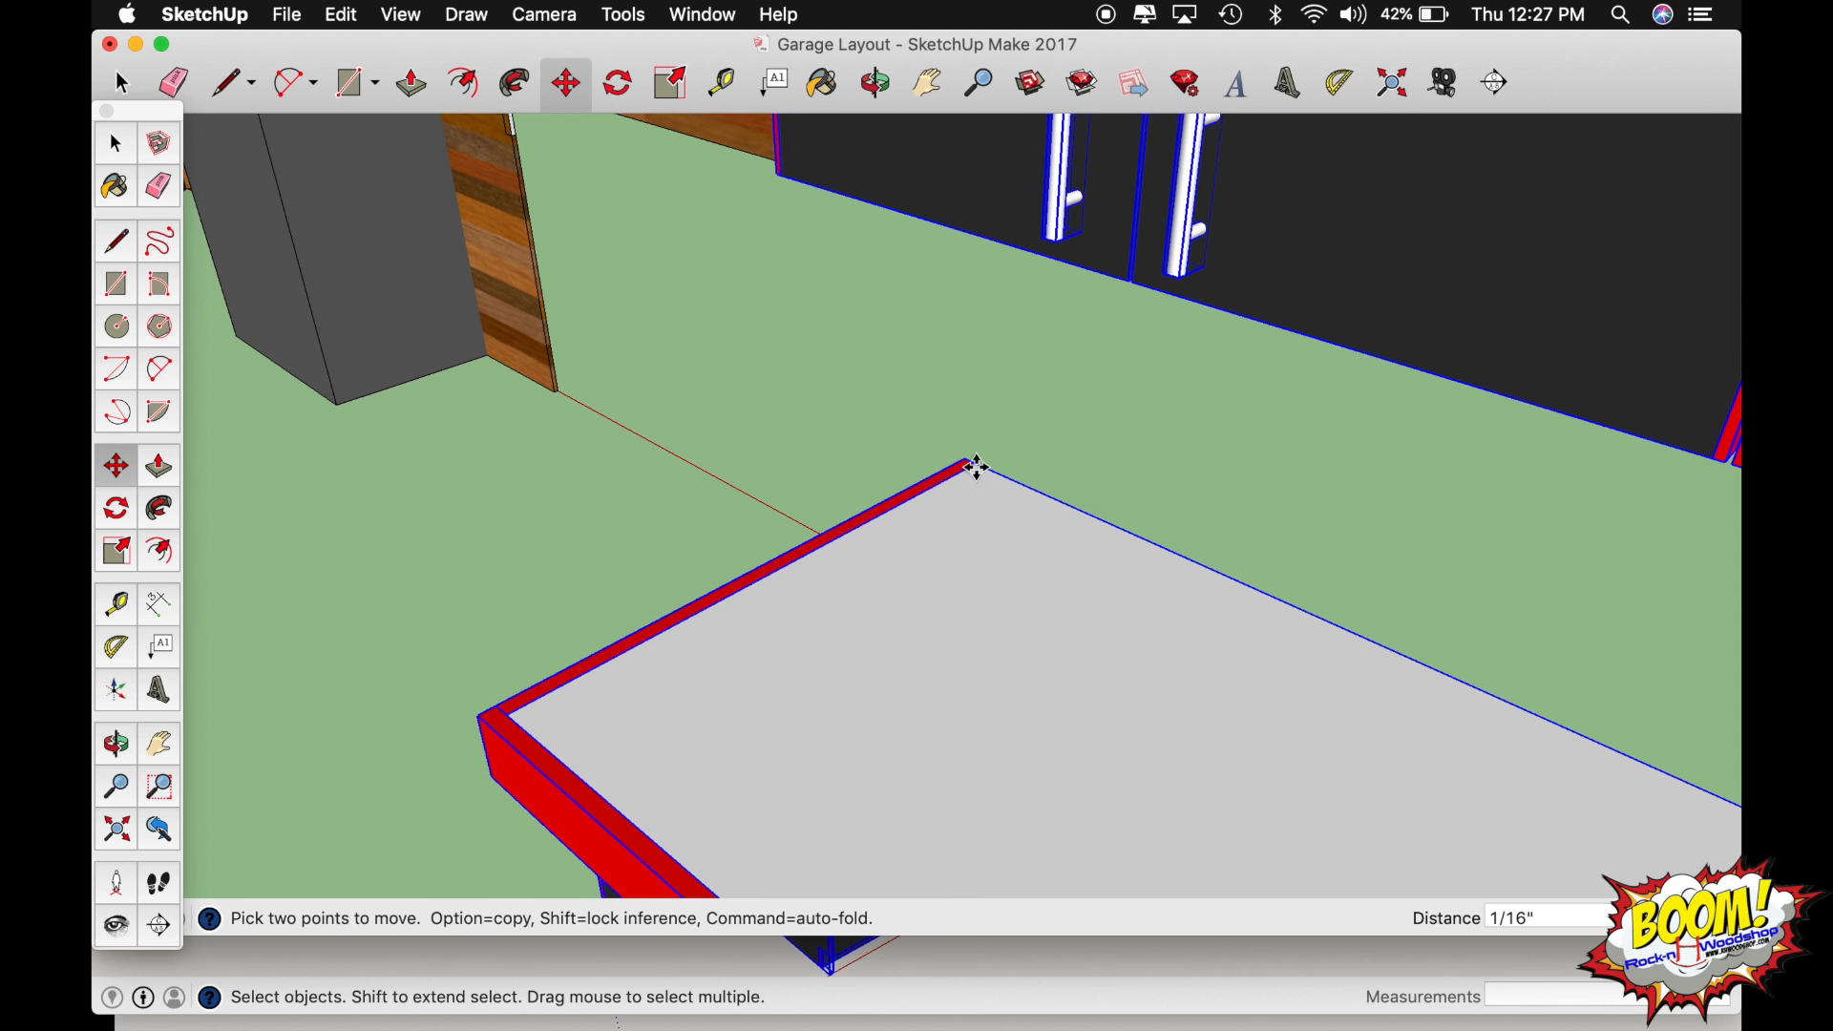
key("Escape")
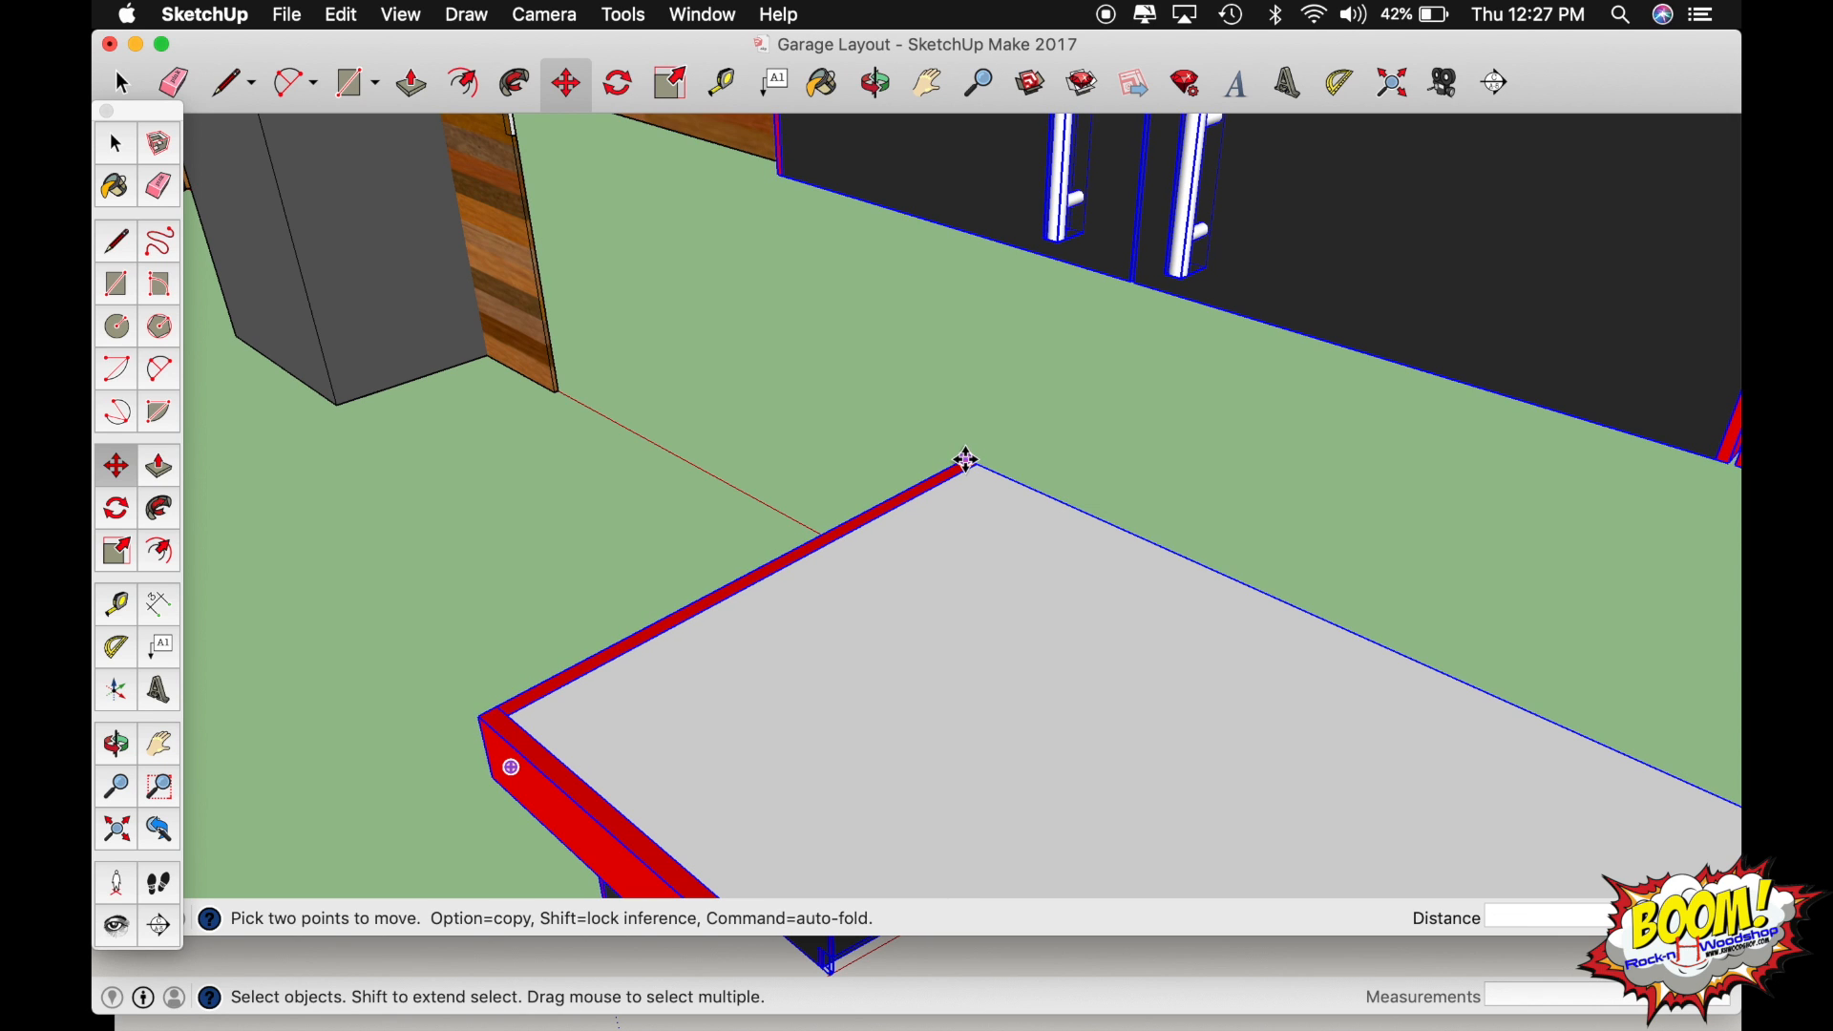
left_click(965, 460)
scroll(646, 255, "down", 6)
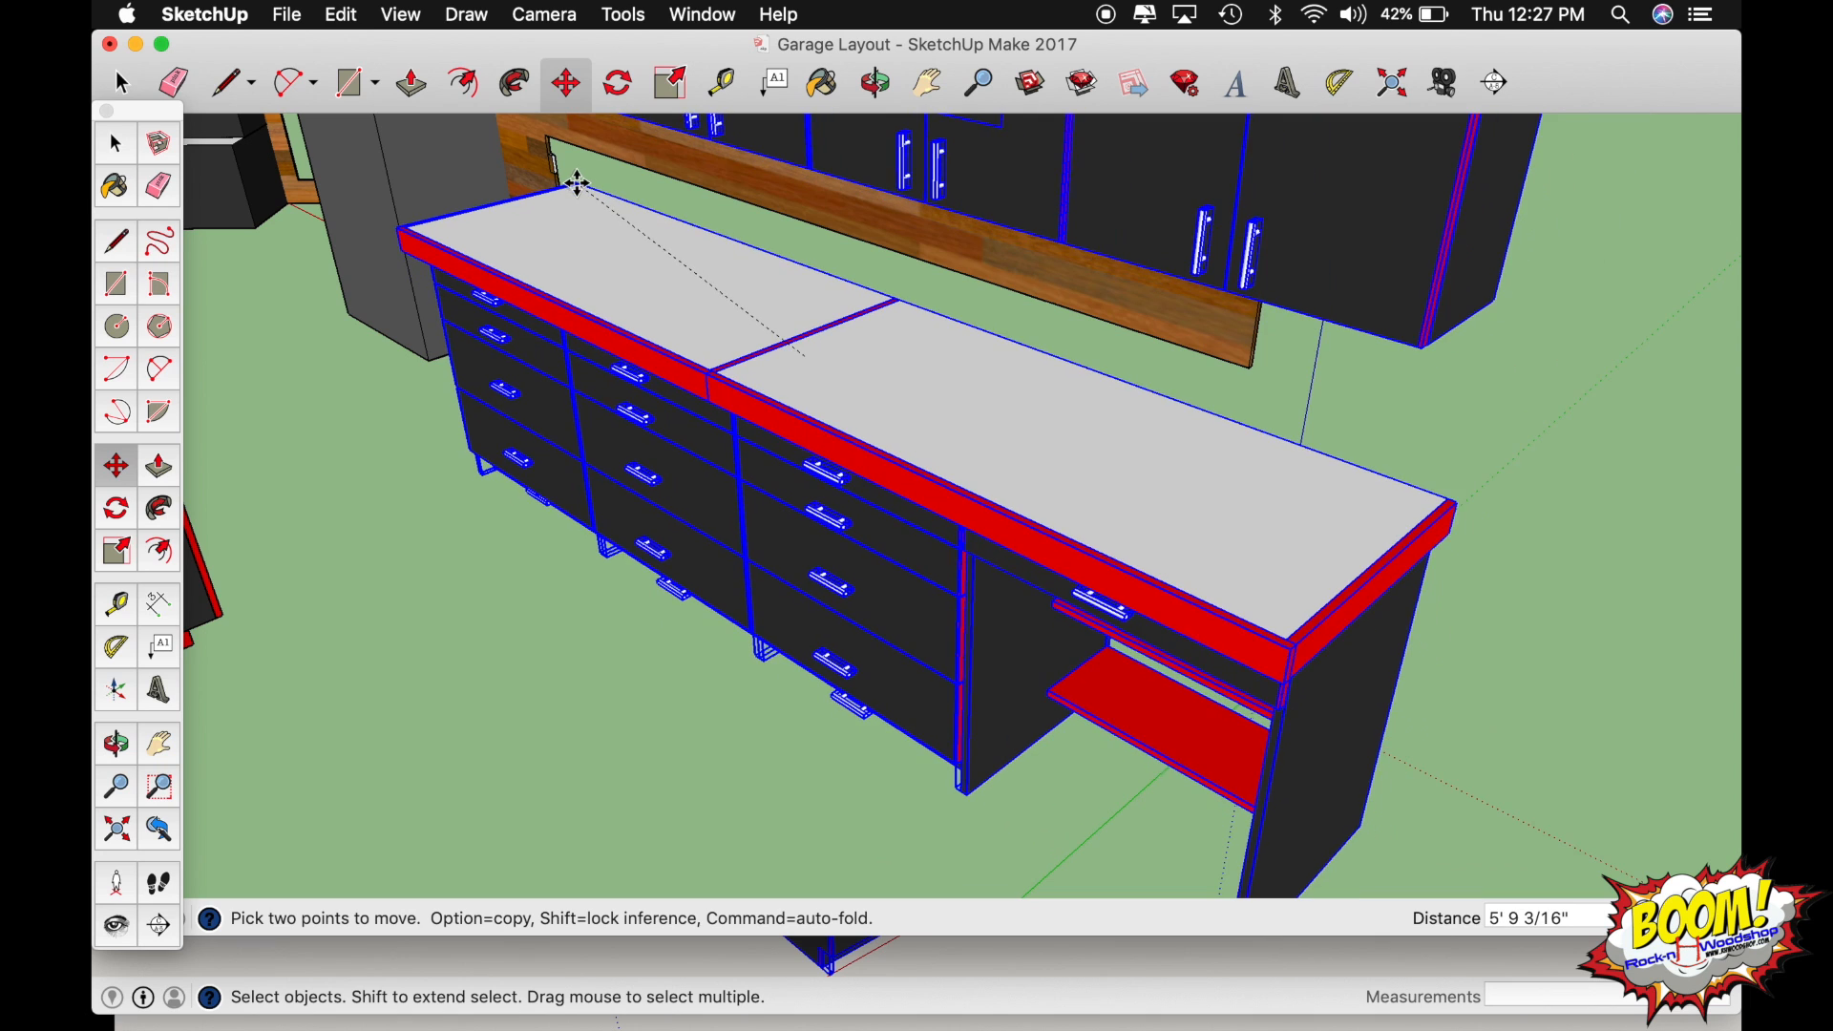
middle_click_drag(577, 184, 259, 250)
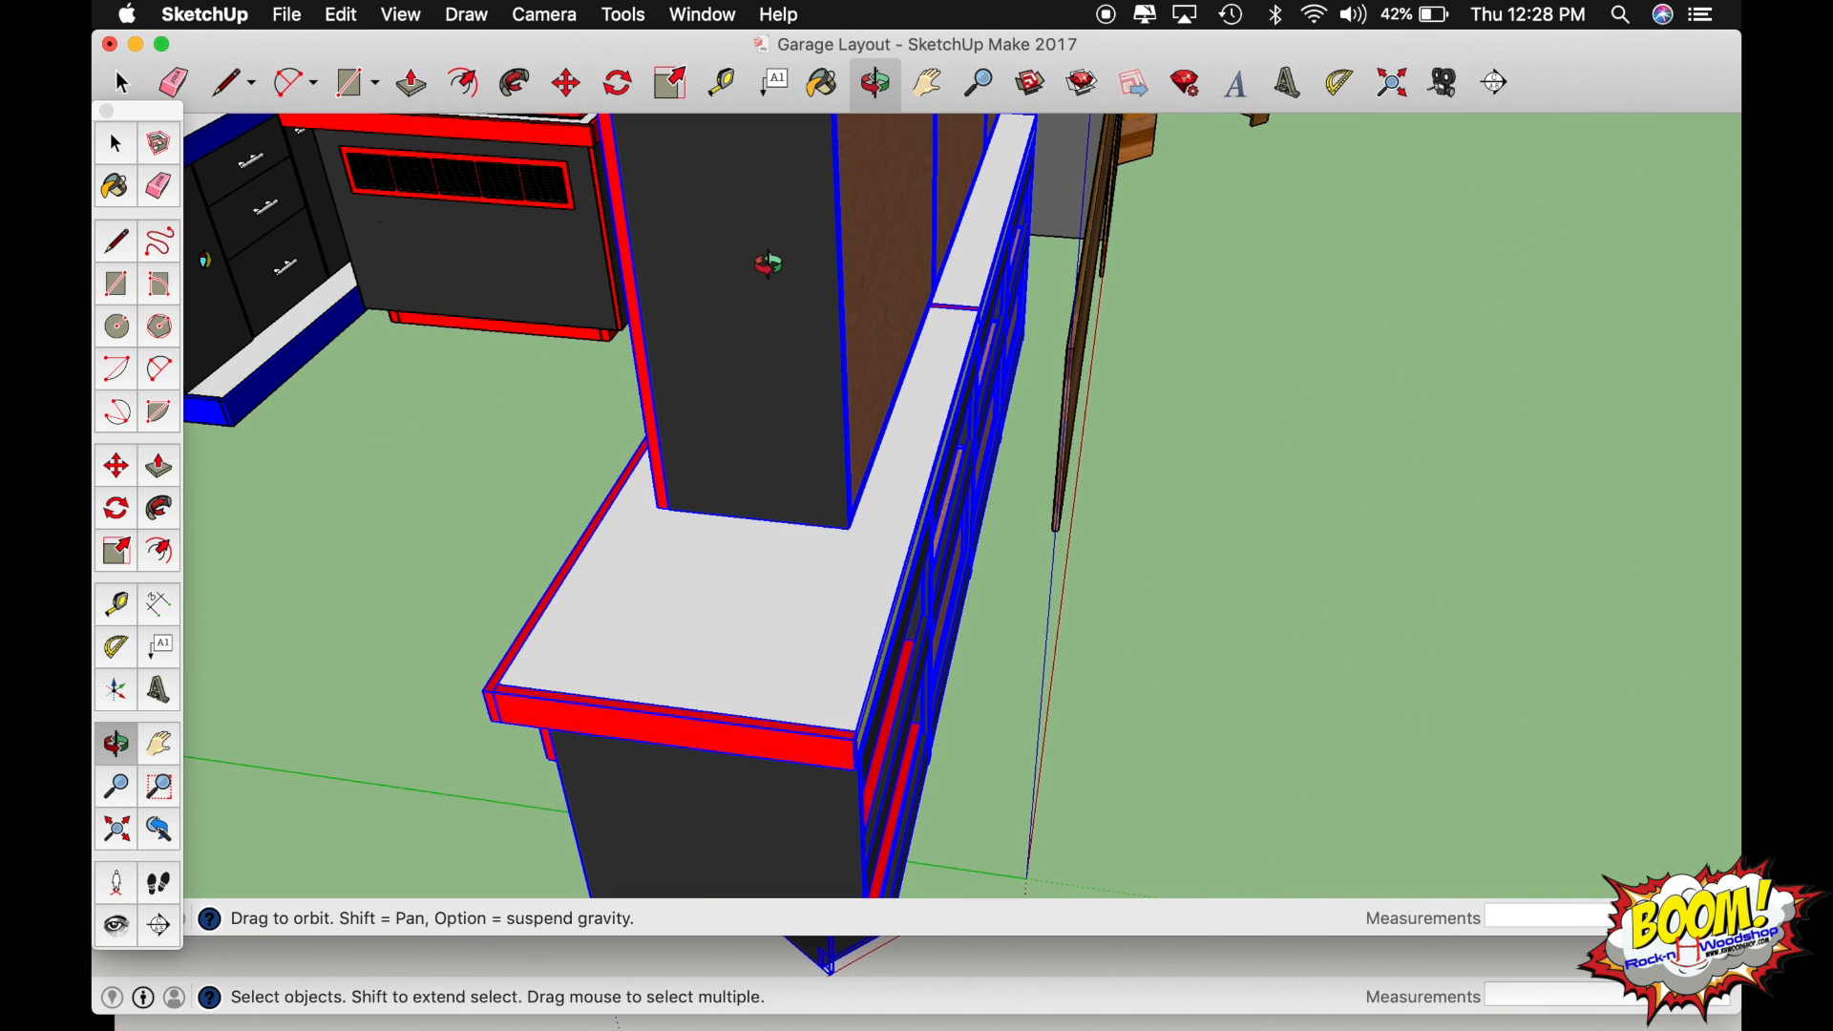
left_click_drag(769, 265, 138, 596, "shift")
left_click_drag(898, 282, 499, 552, "shift")
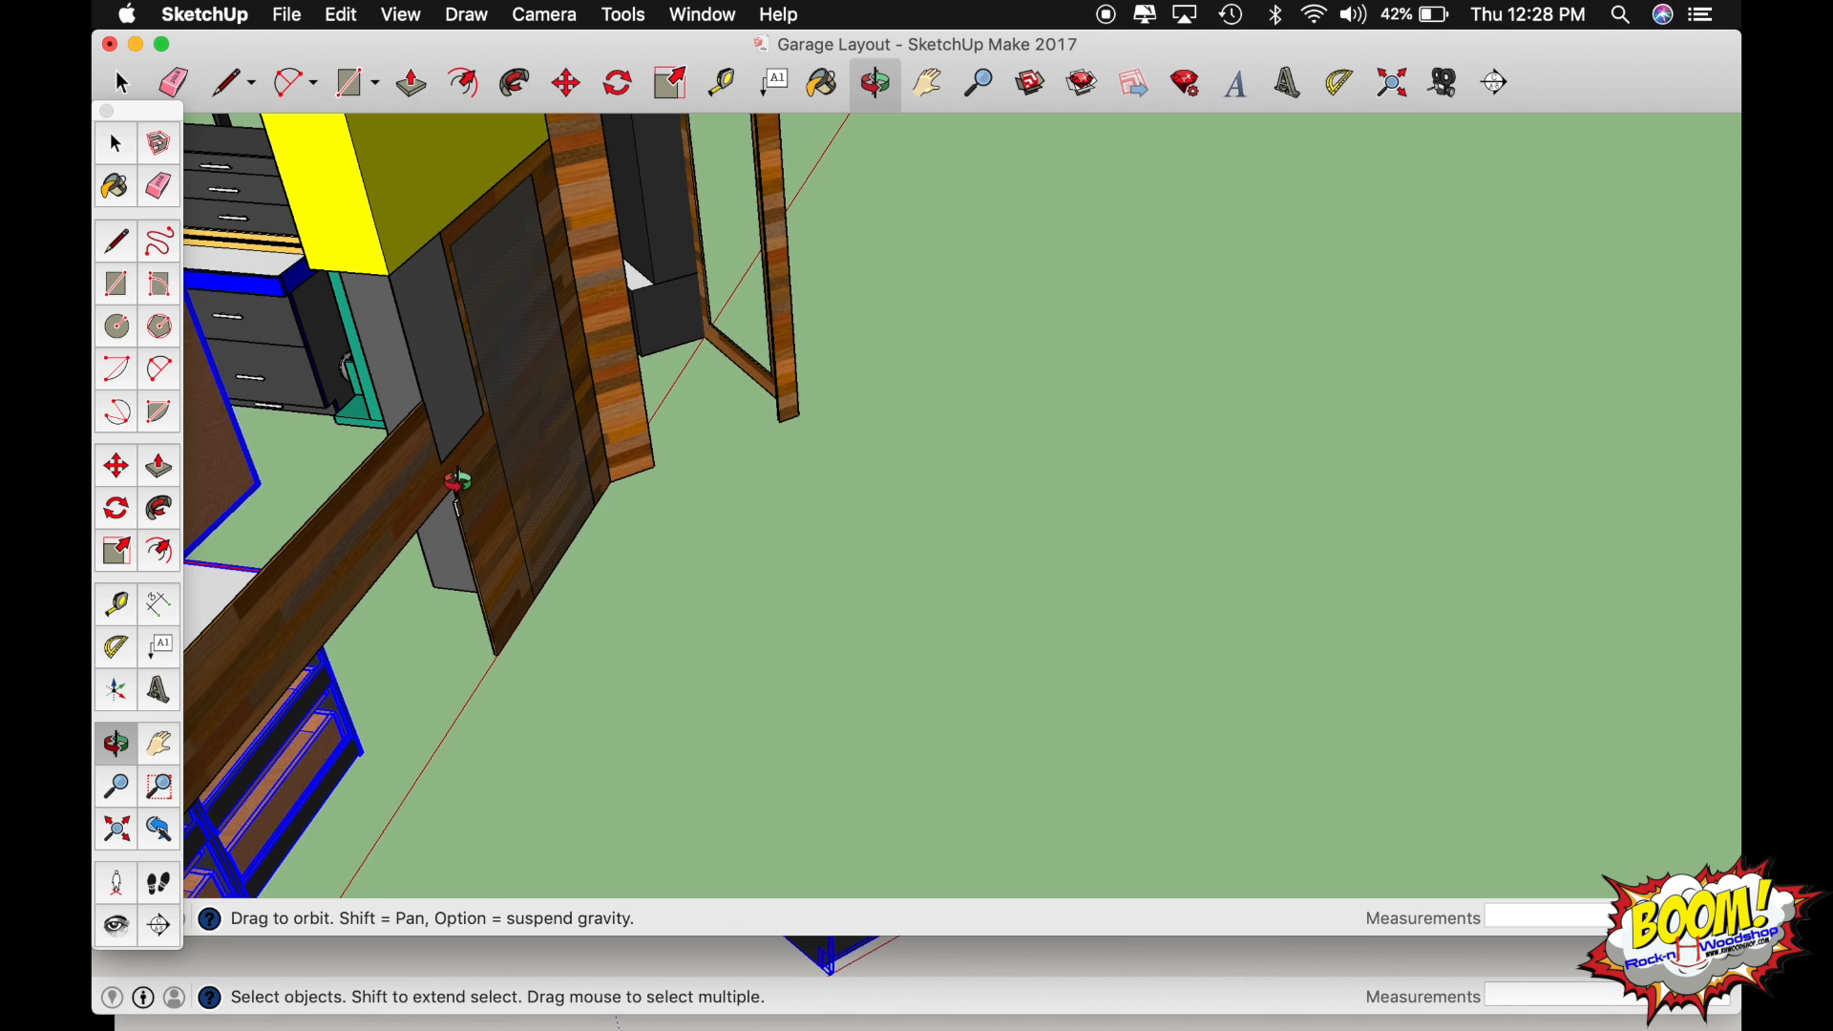
scroll(458, 483, "up", 5)
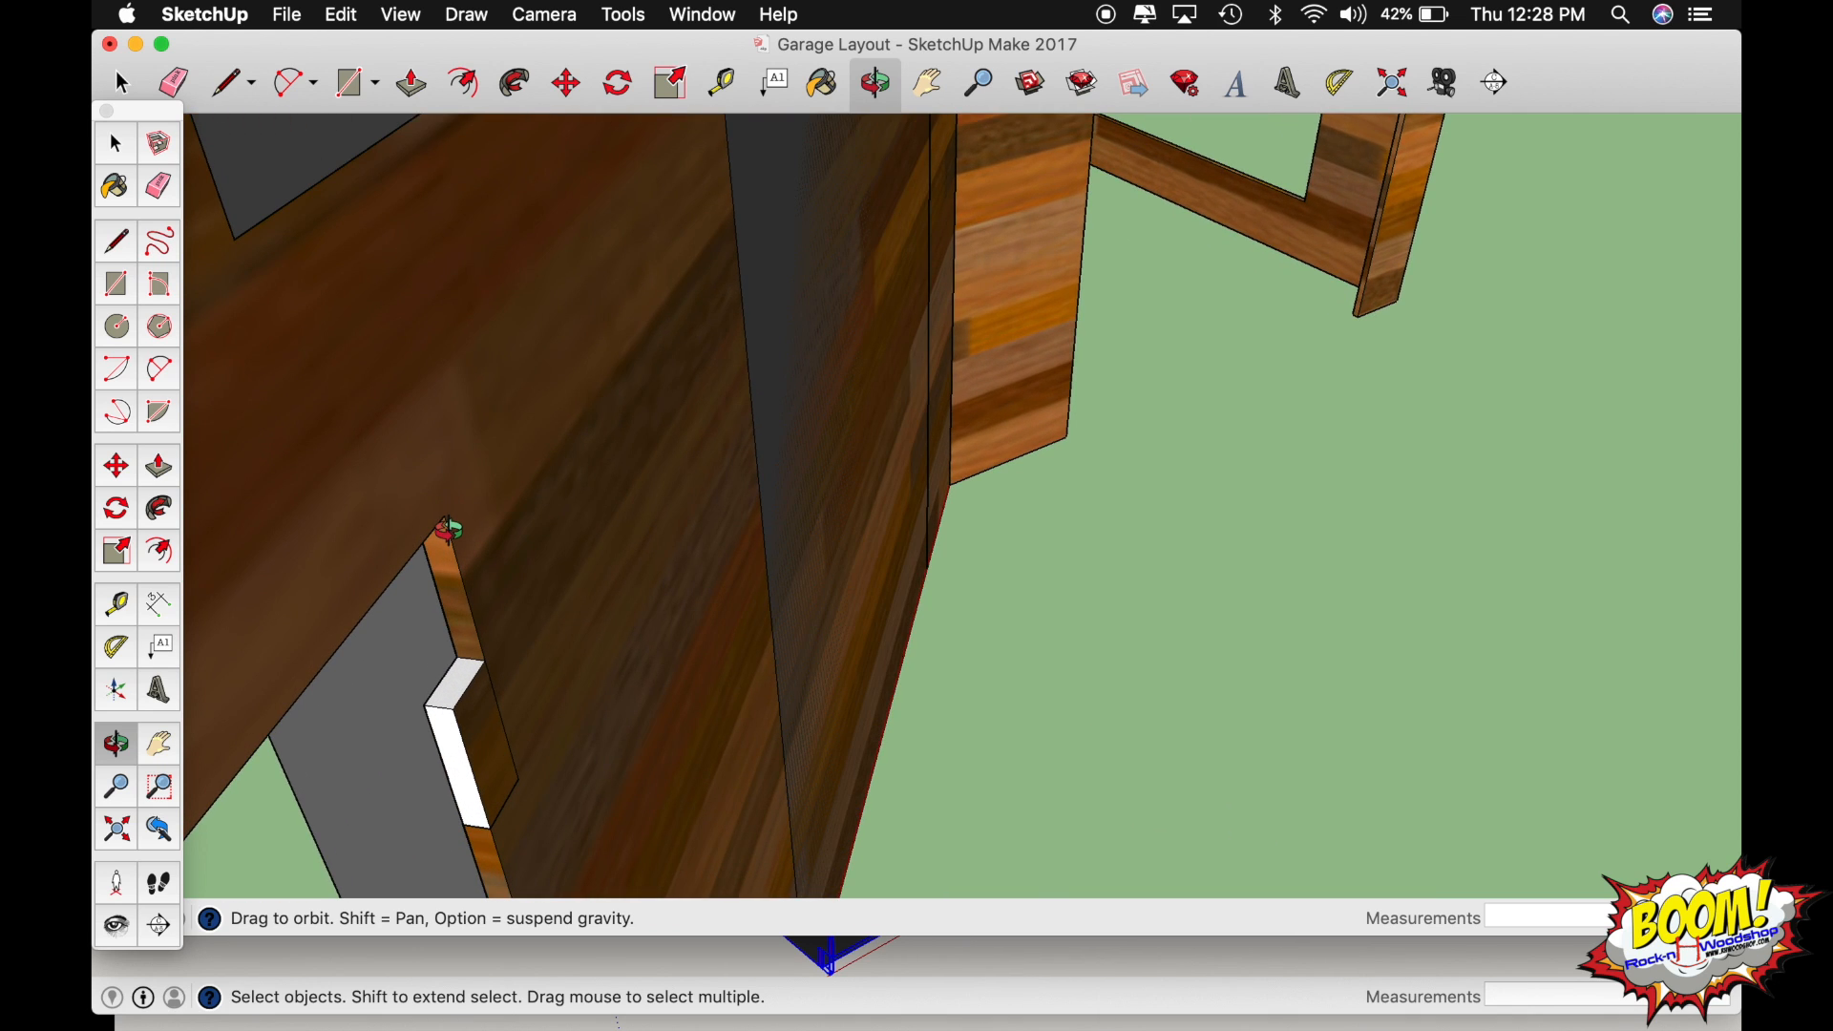
key("m")
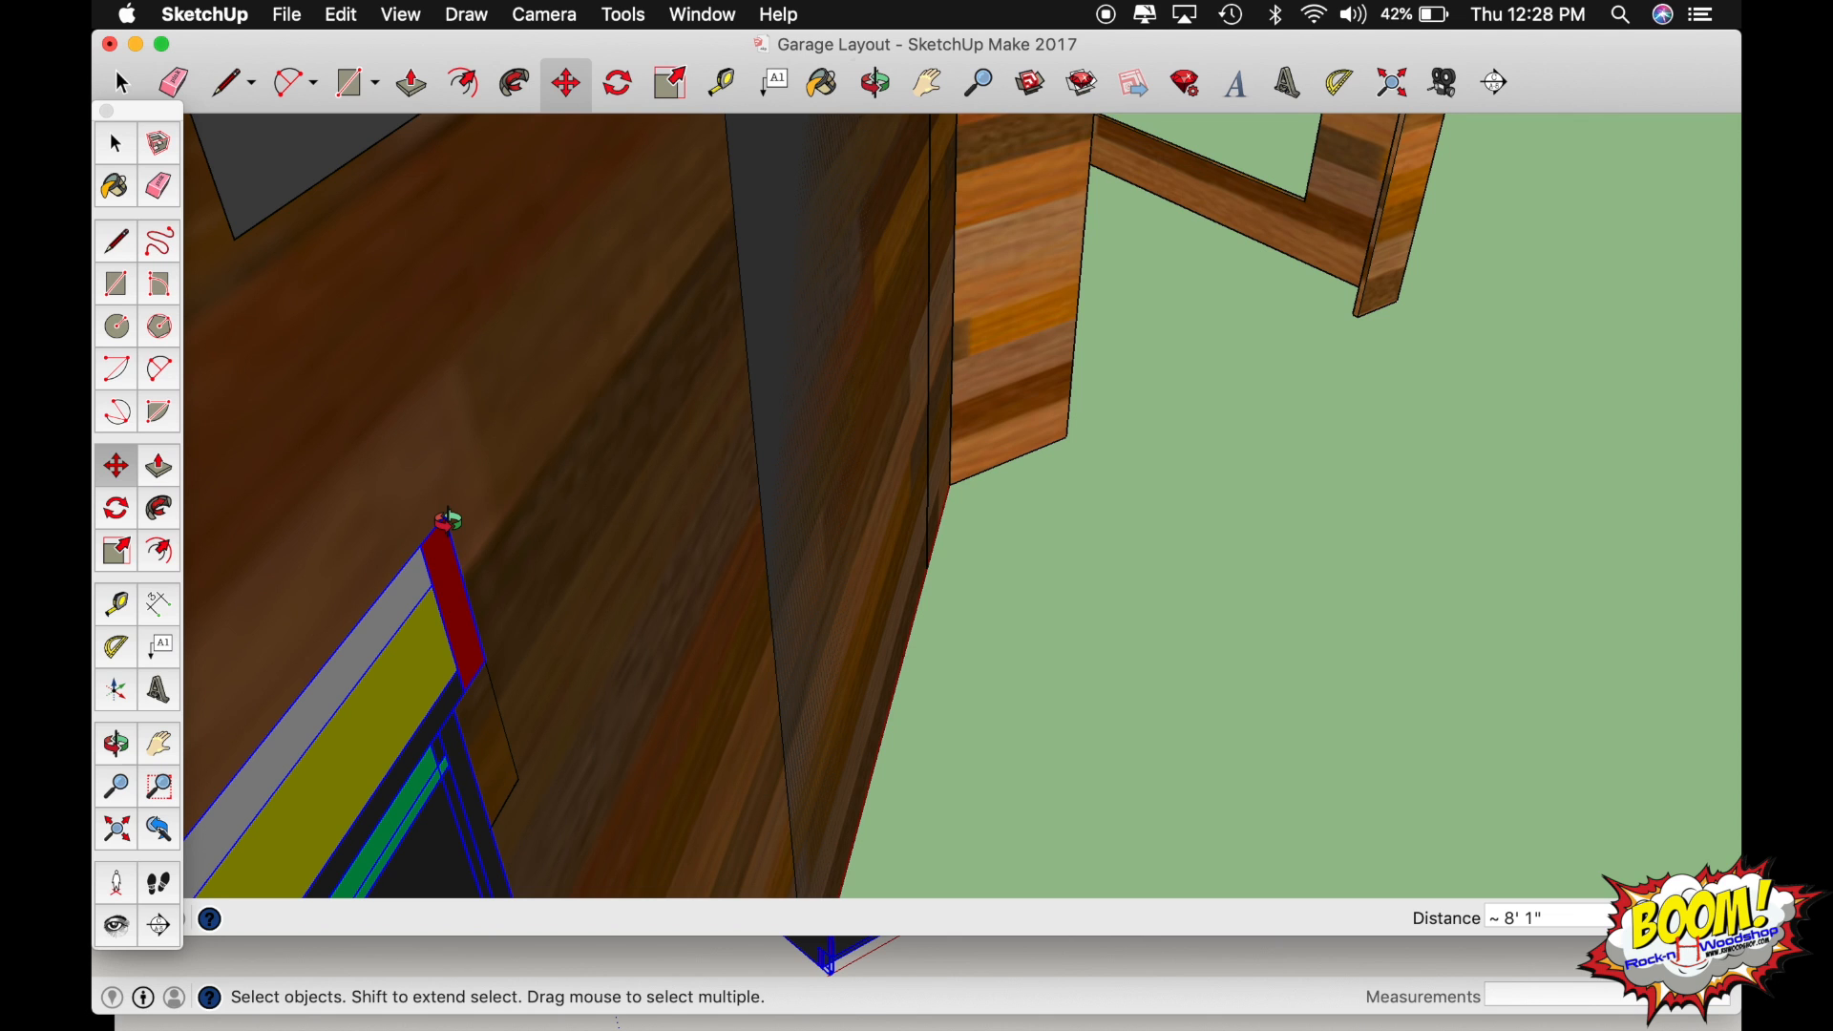
middle_click_drag(449, 520, 449, 520)
middle_click_drag(324, 585, 1068, 479)
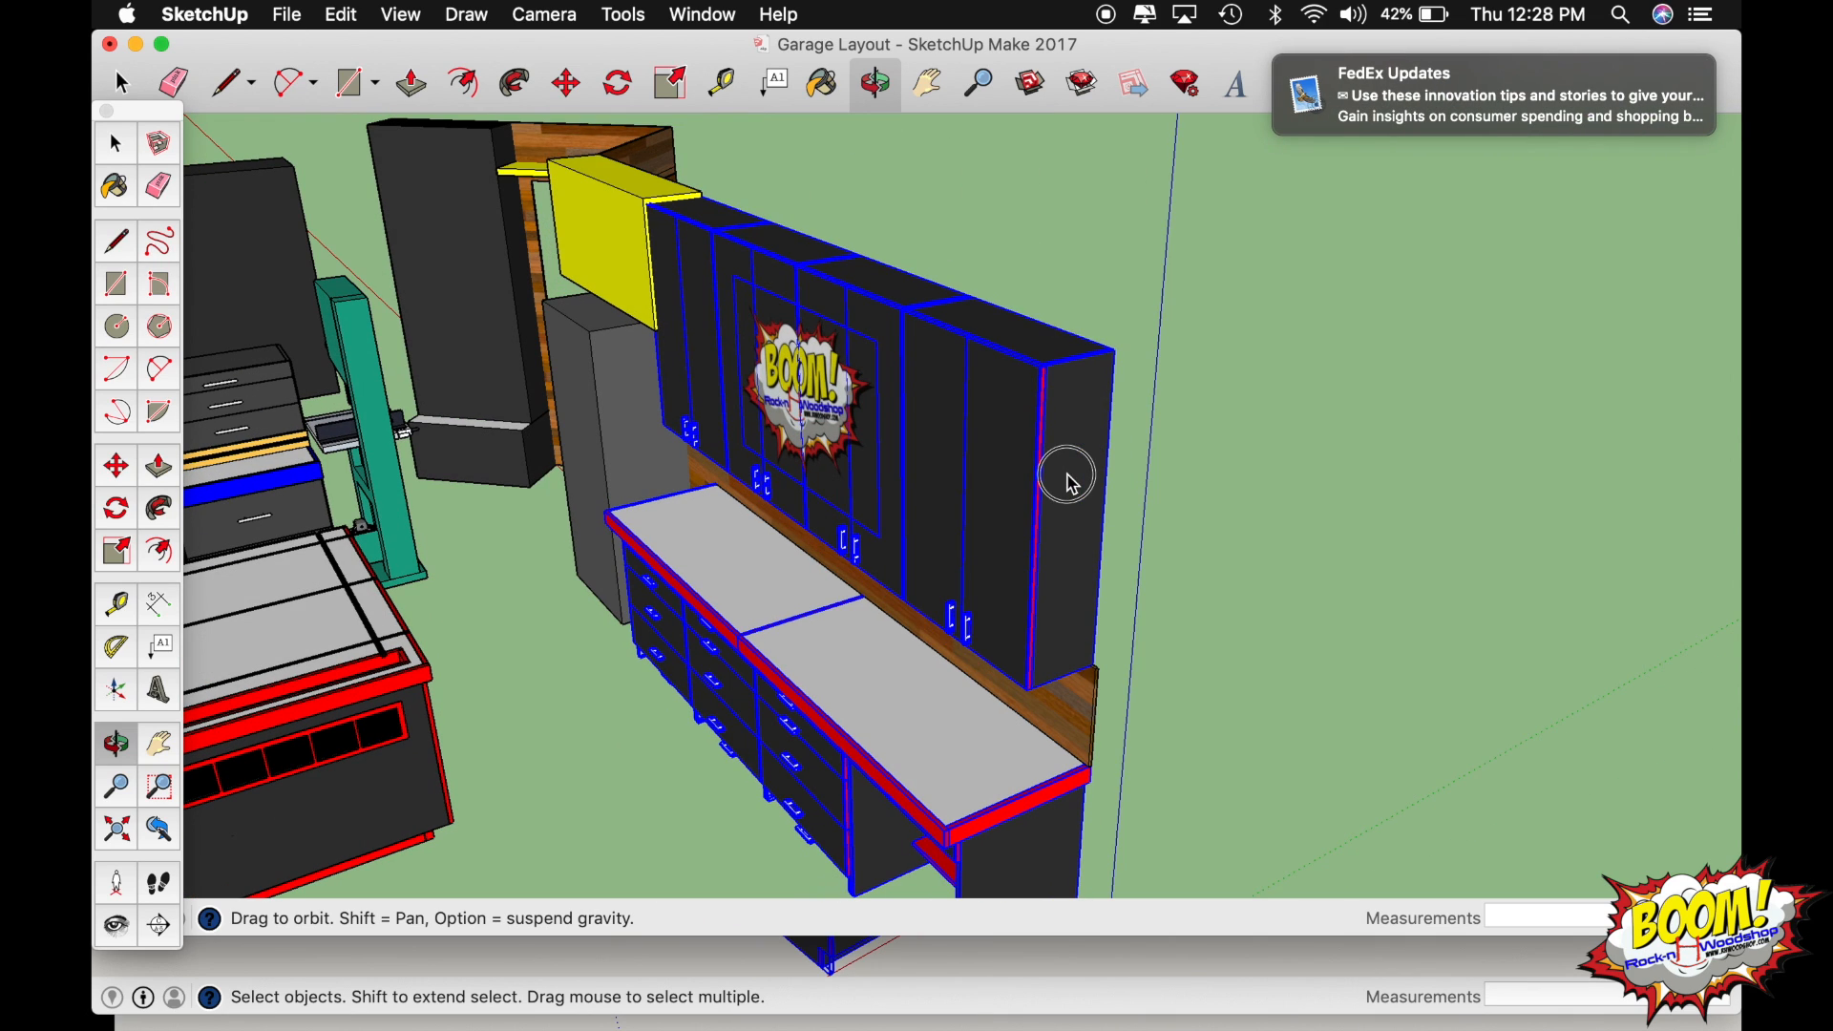
middle_click_drag(917, 483, 947, 449)
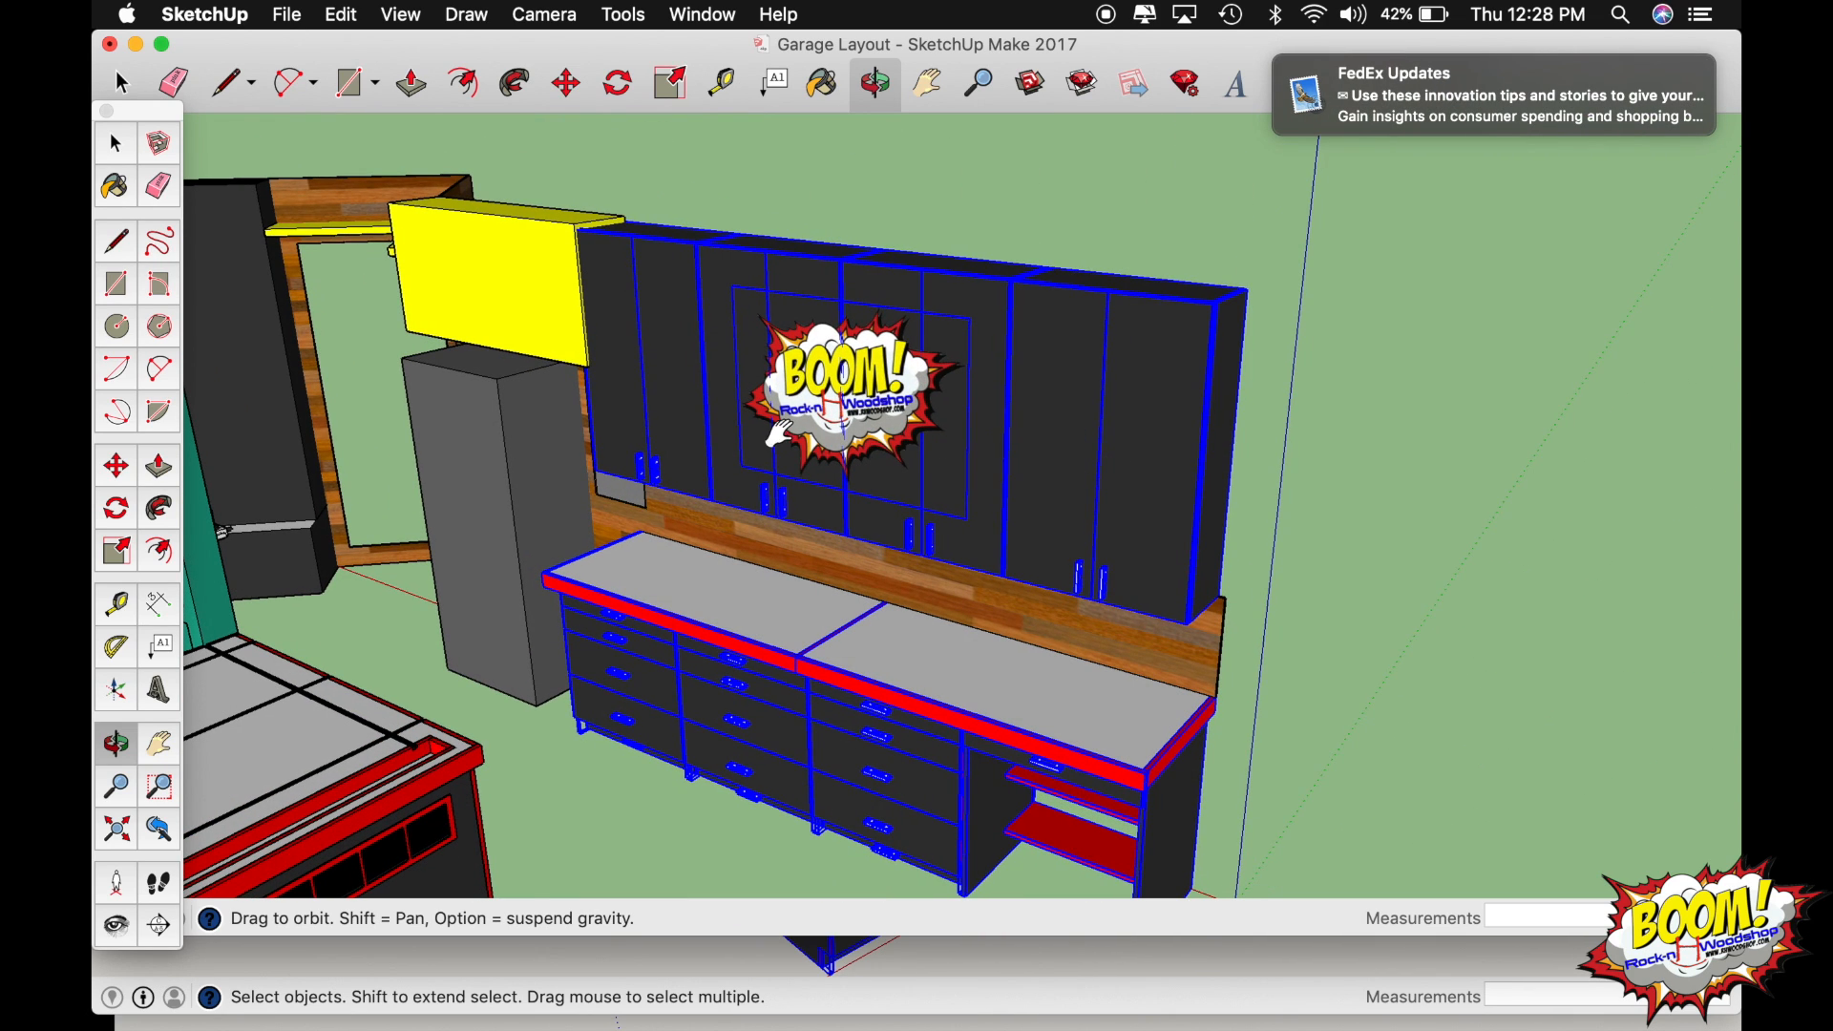
middle_click_drag(778, 435, 934, 384)
left_click(1550, 457)
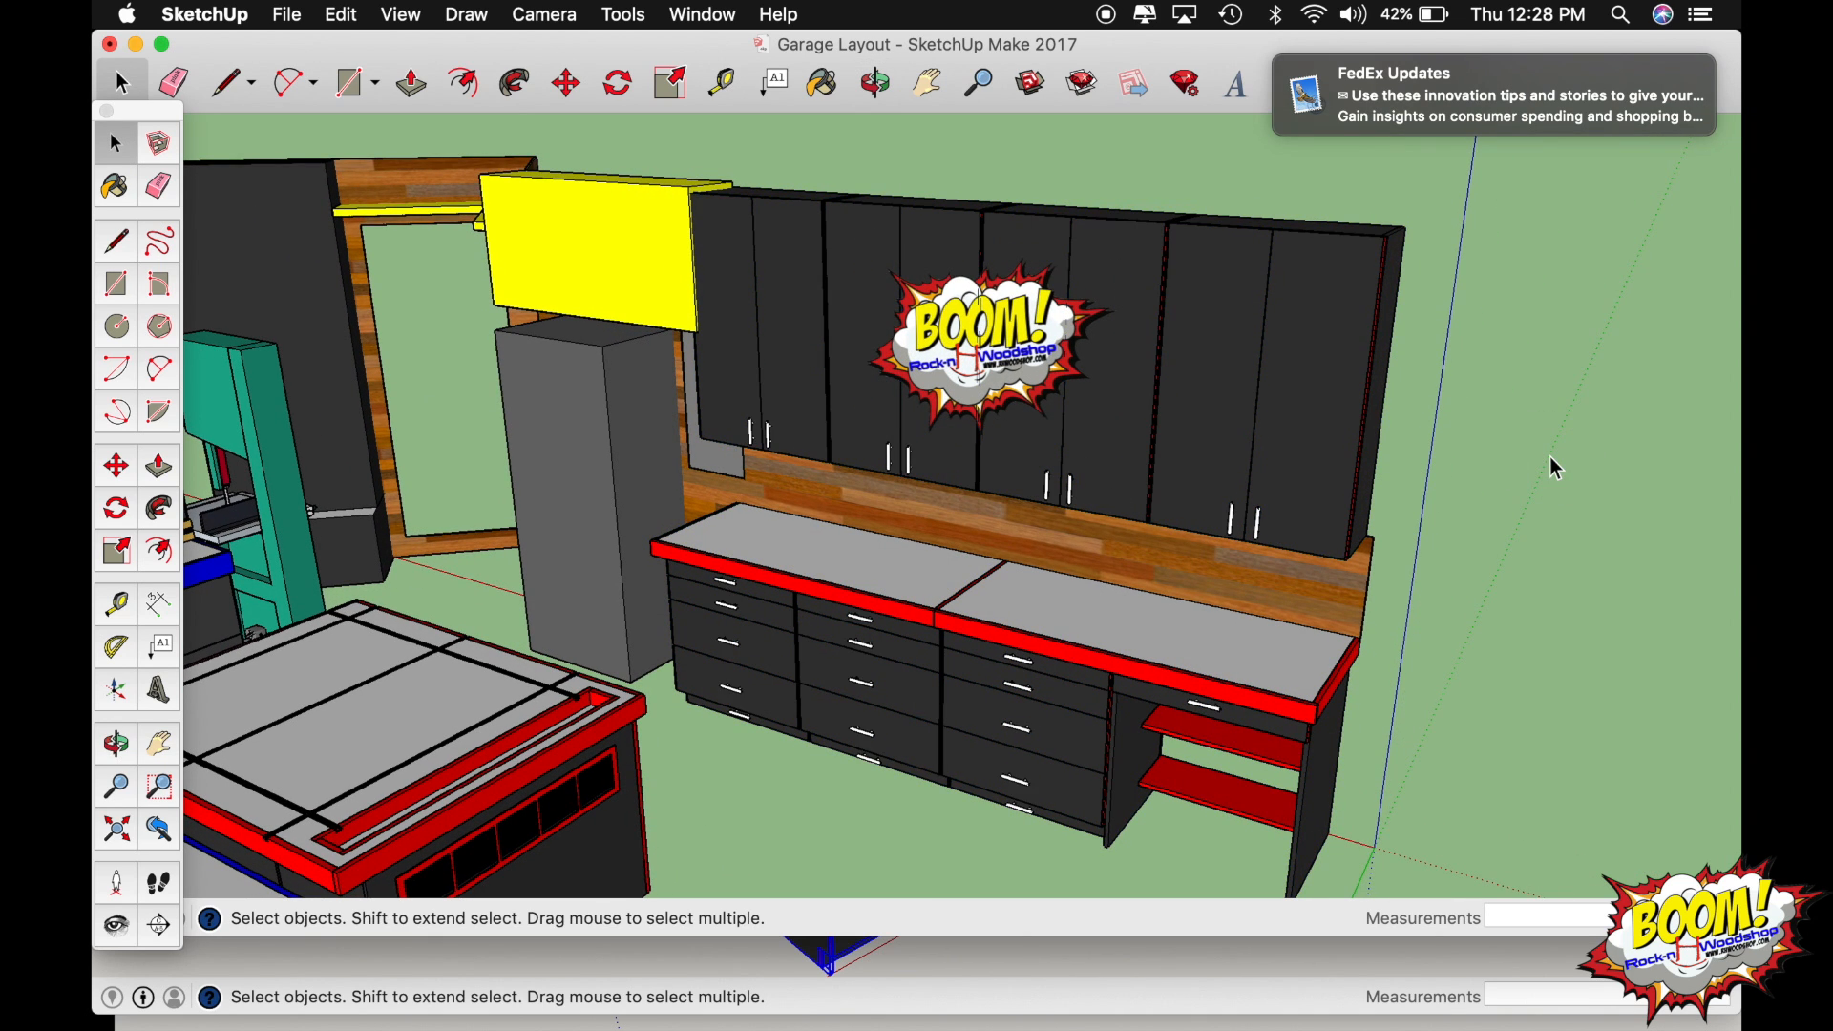
Restore the hidden garage walls, floor and standing figure, and examine the complete layout from the corner and the front opening.
scroll(1223, 609, "down", 10)
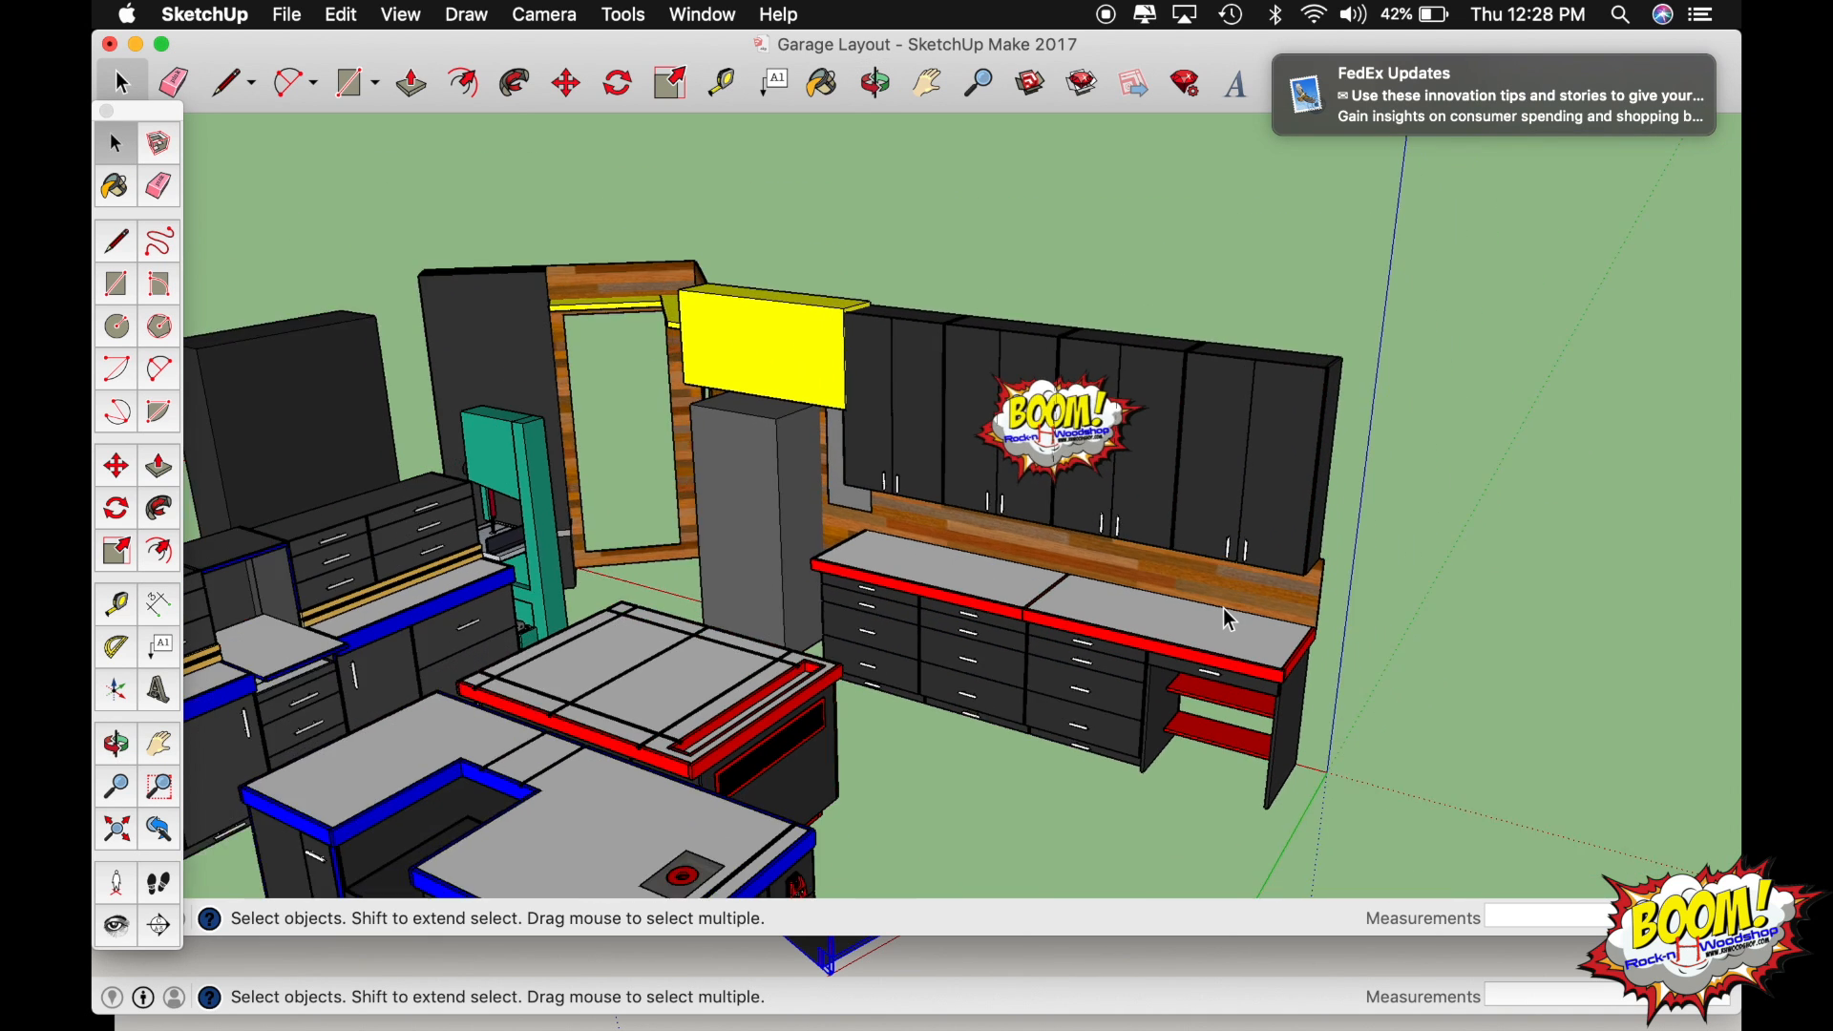
middle_click_drag(1229, 616, 1167, 590)
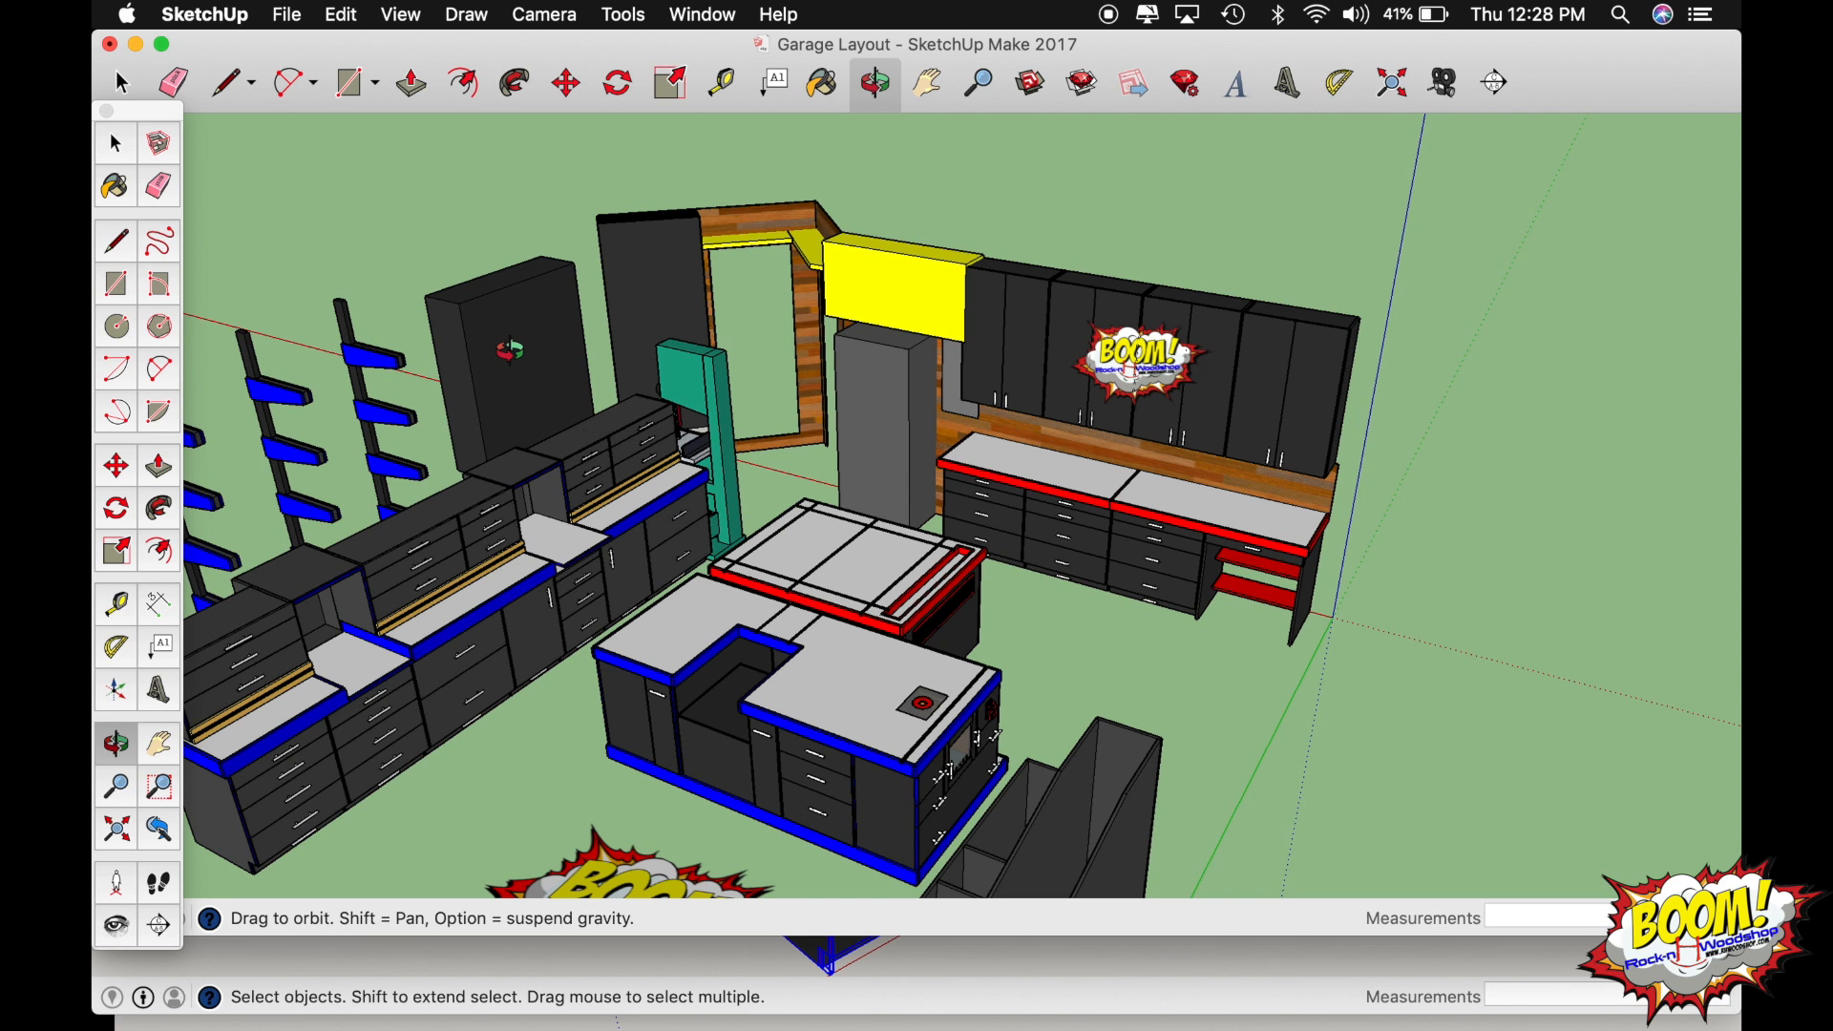
scroll(583, 425, "down", 5)
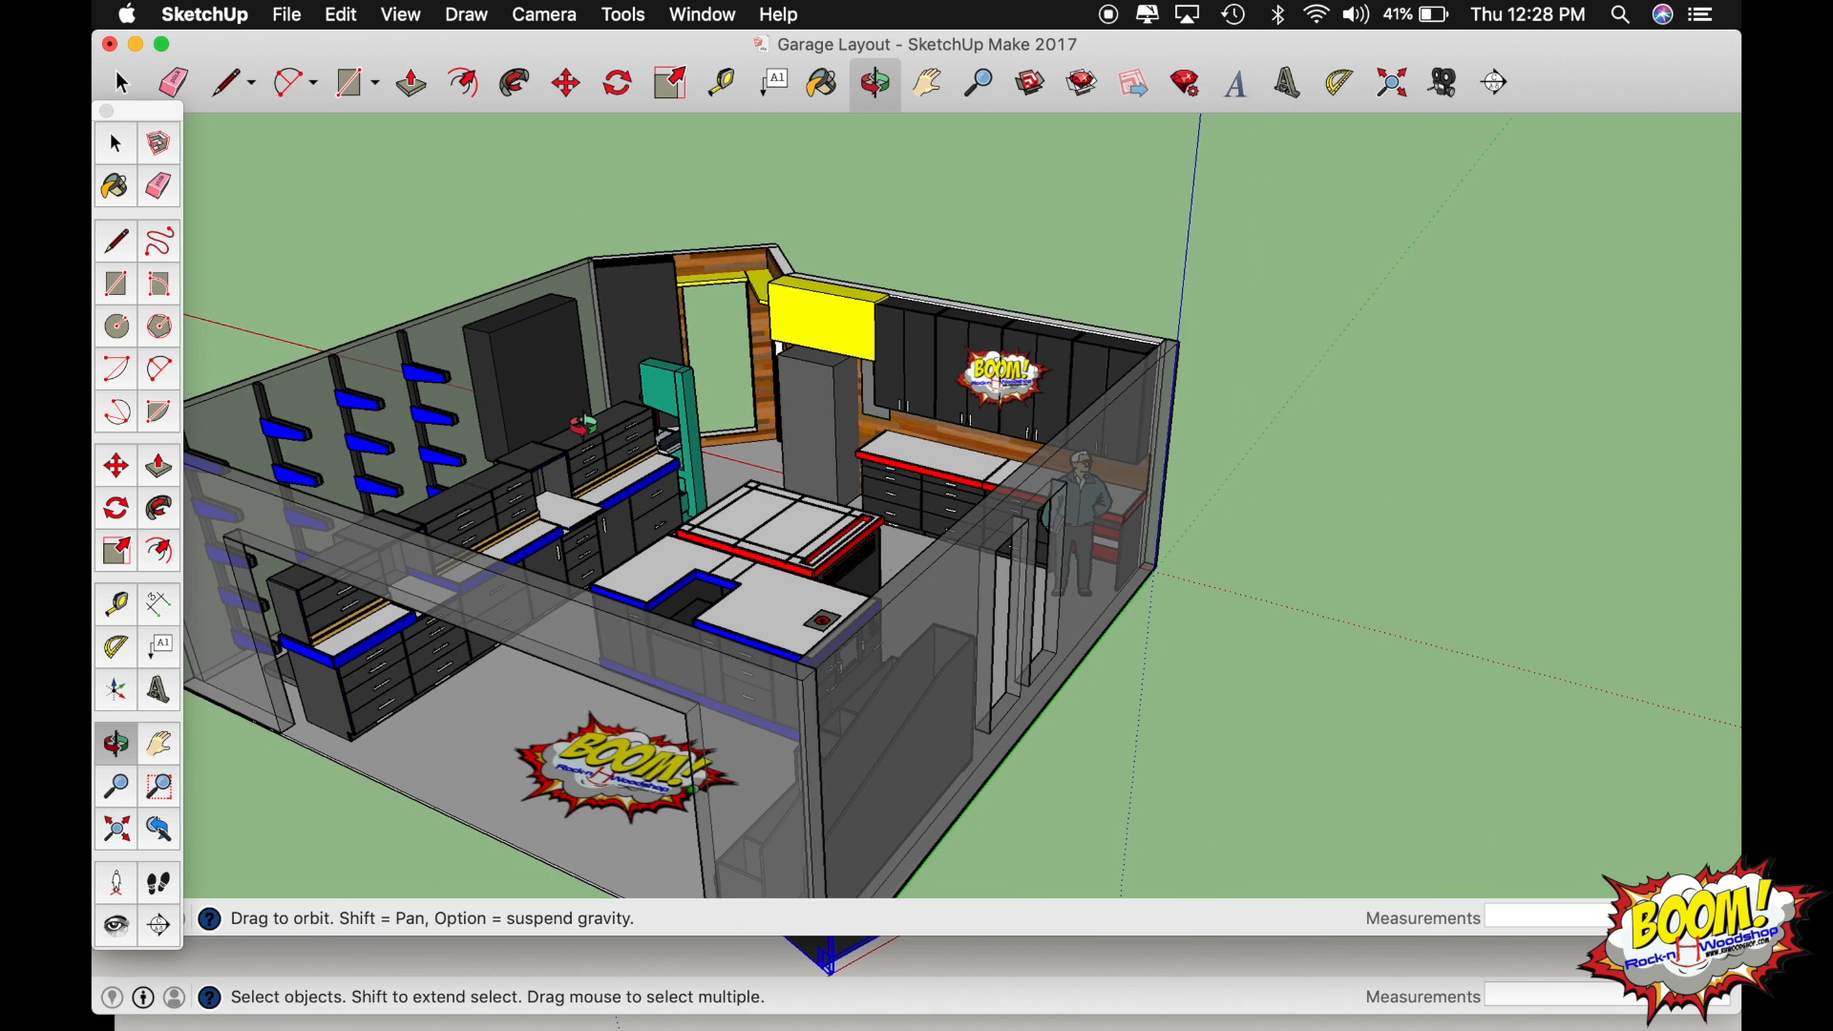
left_click_drag(649, 401, 712, 449, "shift")
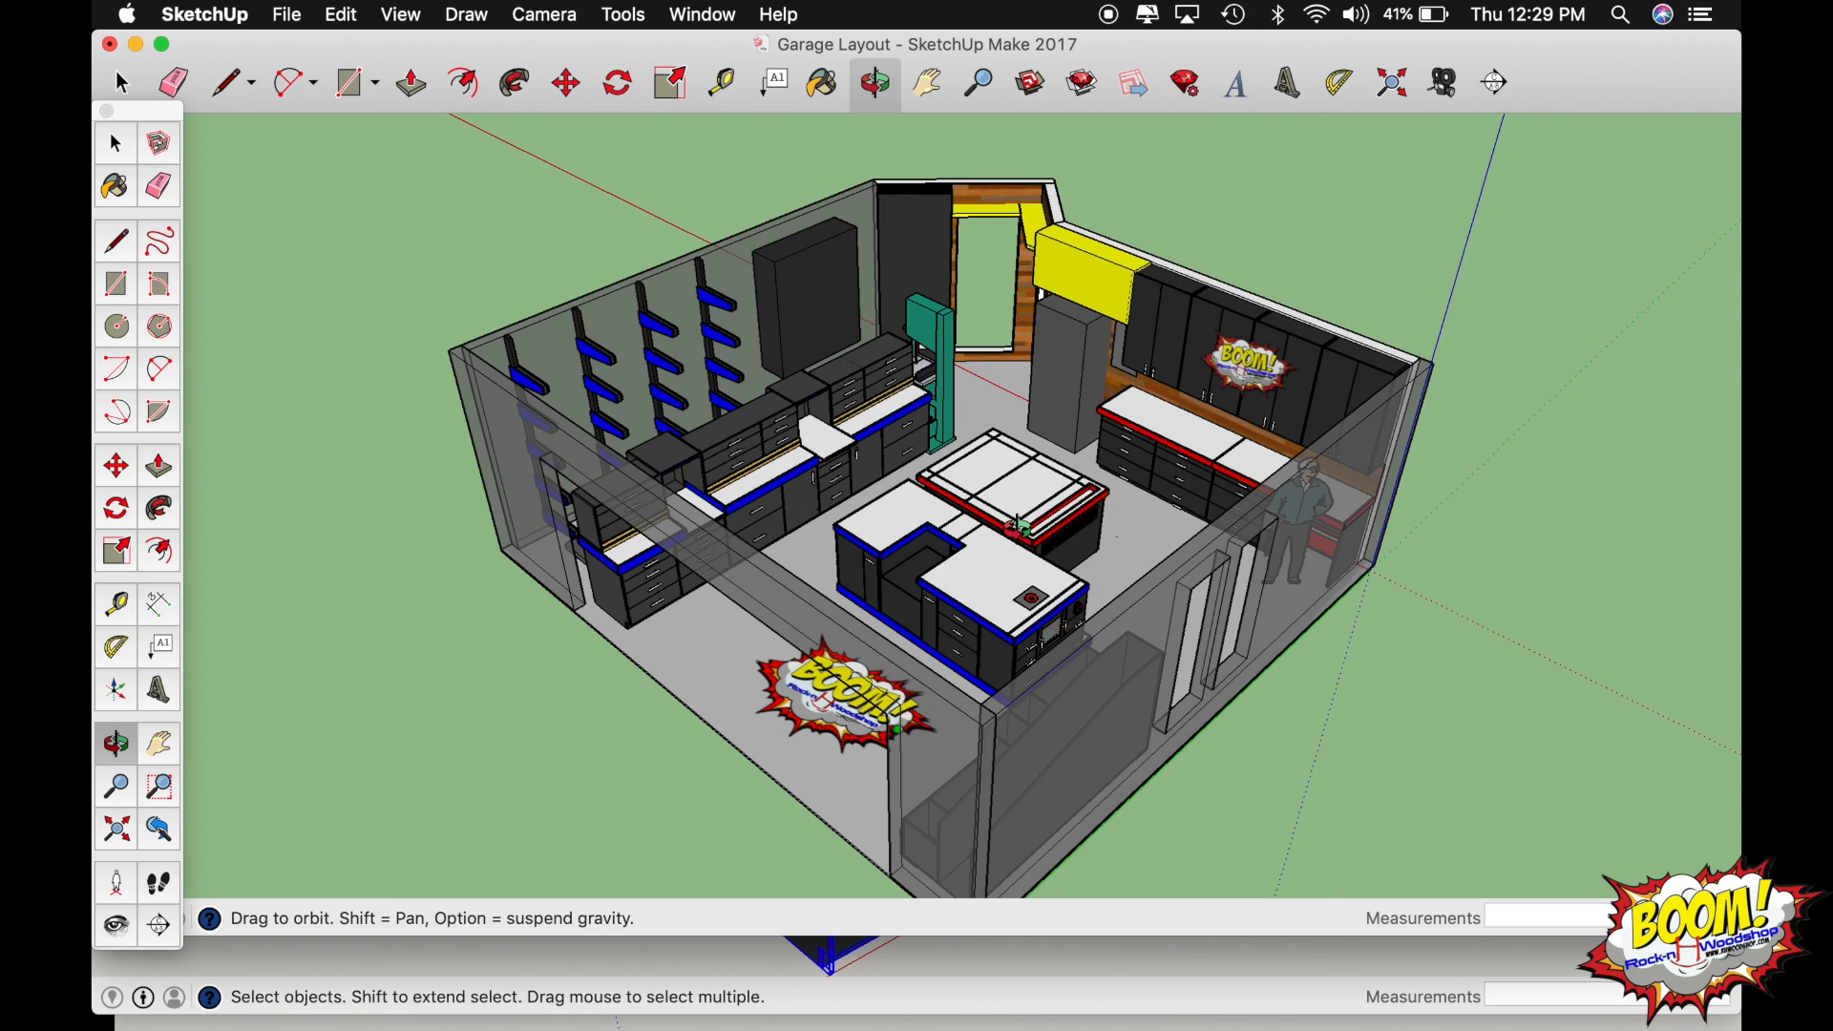
left_click_drag(941, 429, 1051, 382, "shift")
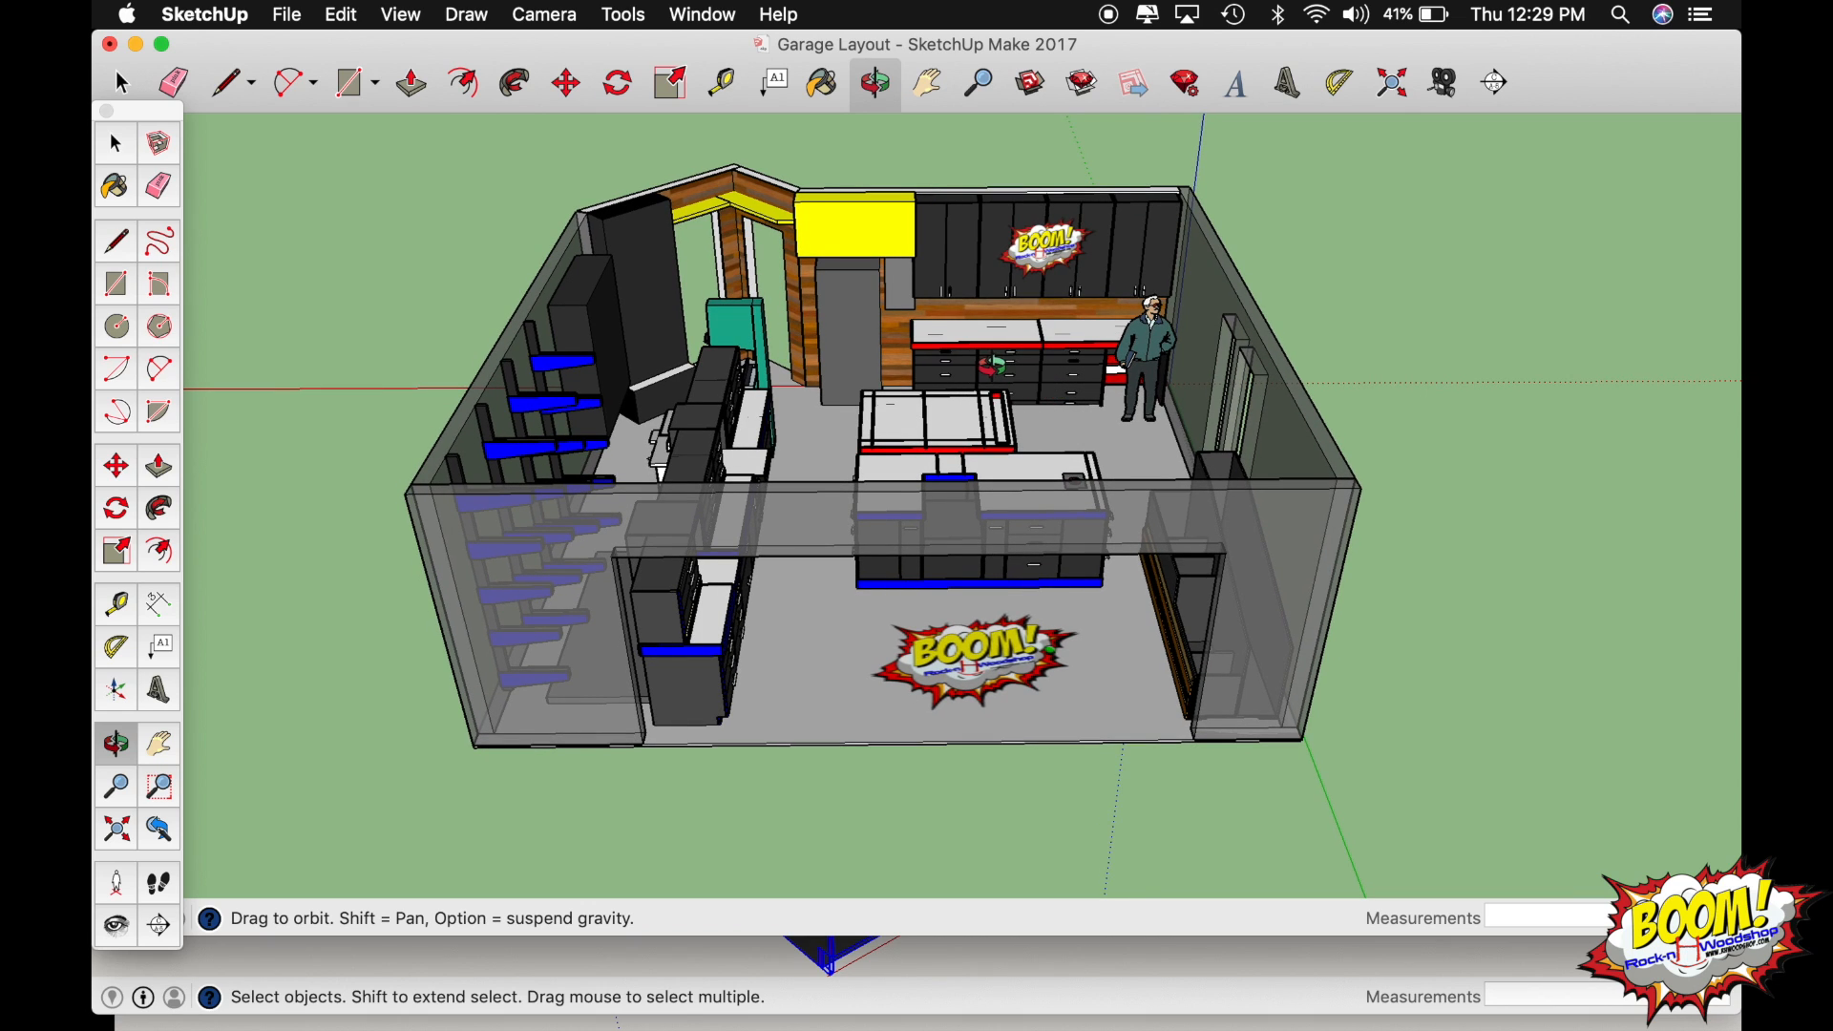